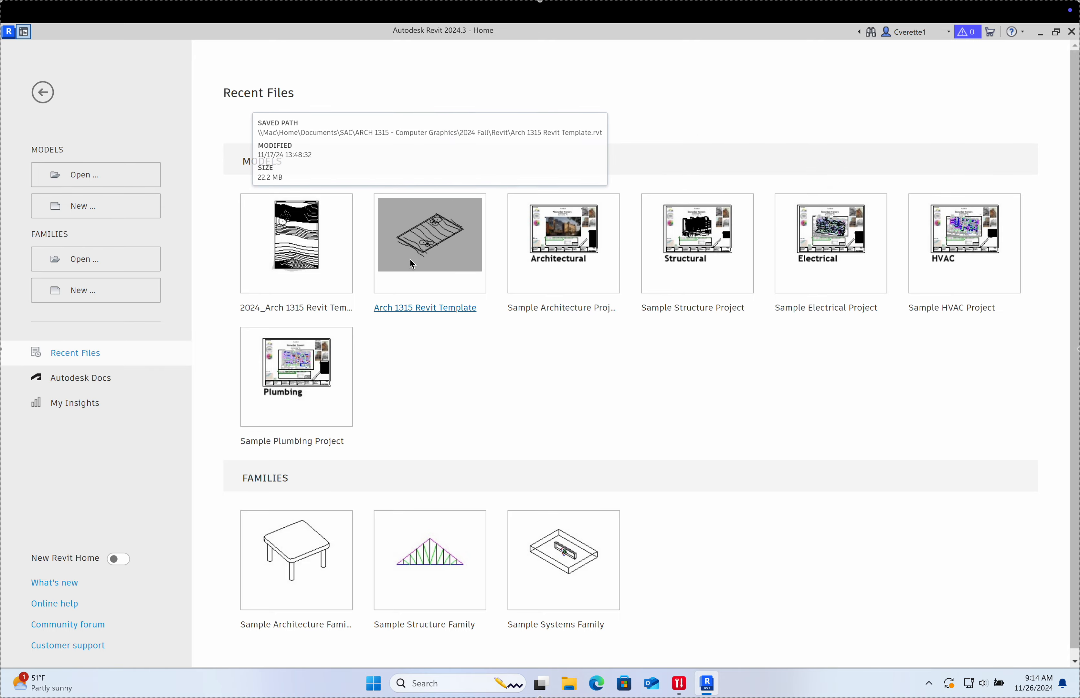
# Step: From the Miro course board, open the Google Drive link in the Brave browser
pyautogui.hotkey('ctrl', 'Left')
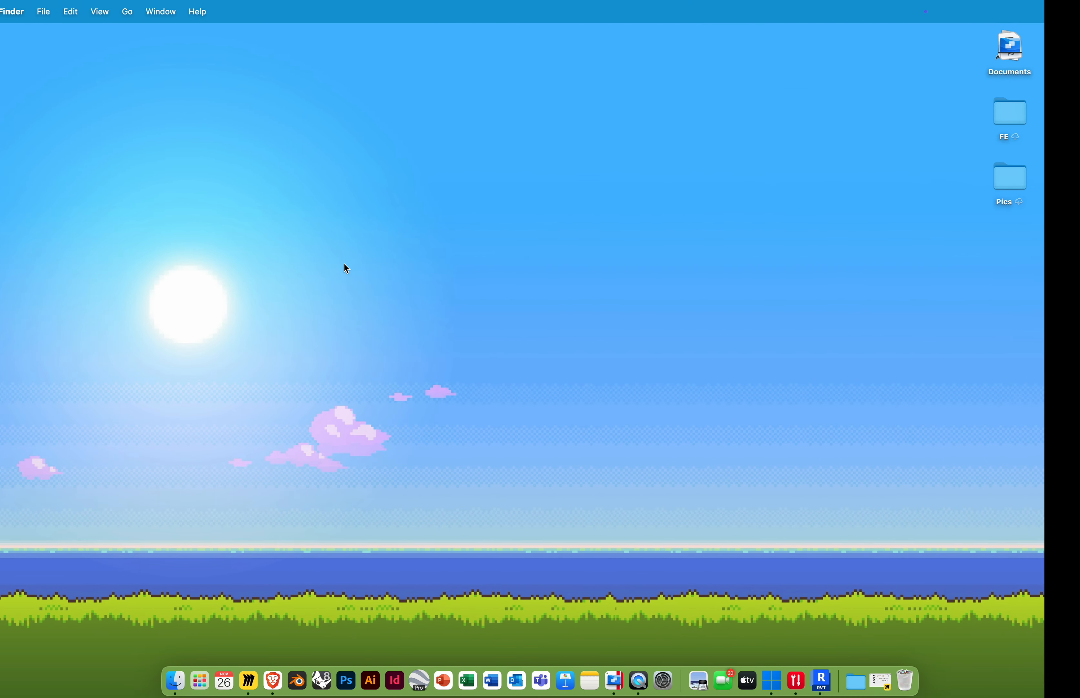
pyautogui.click(248, 679)
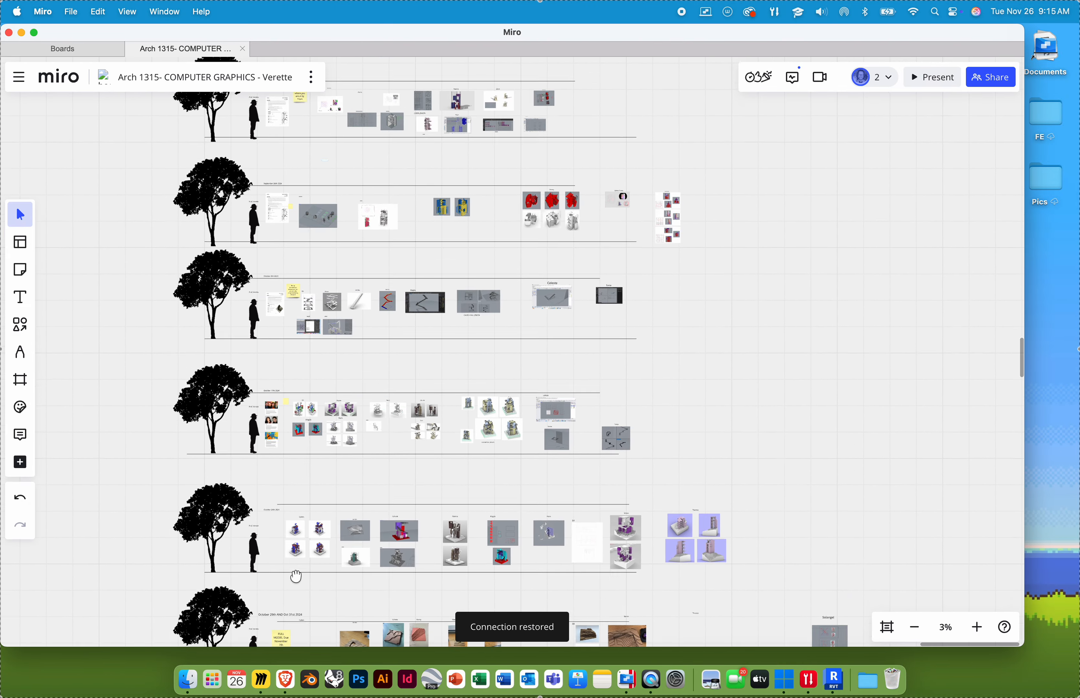
pyautogui.scroll(10, 311, 361)
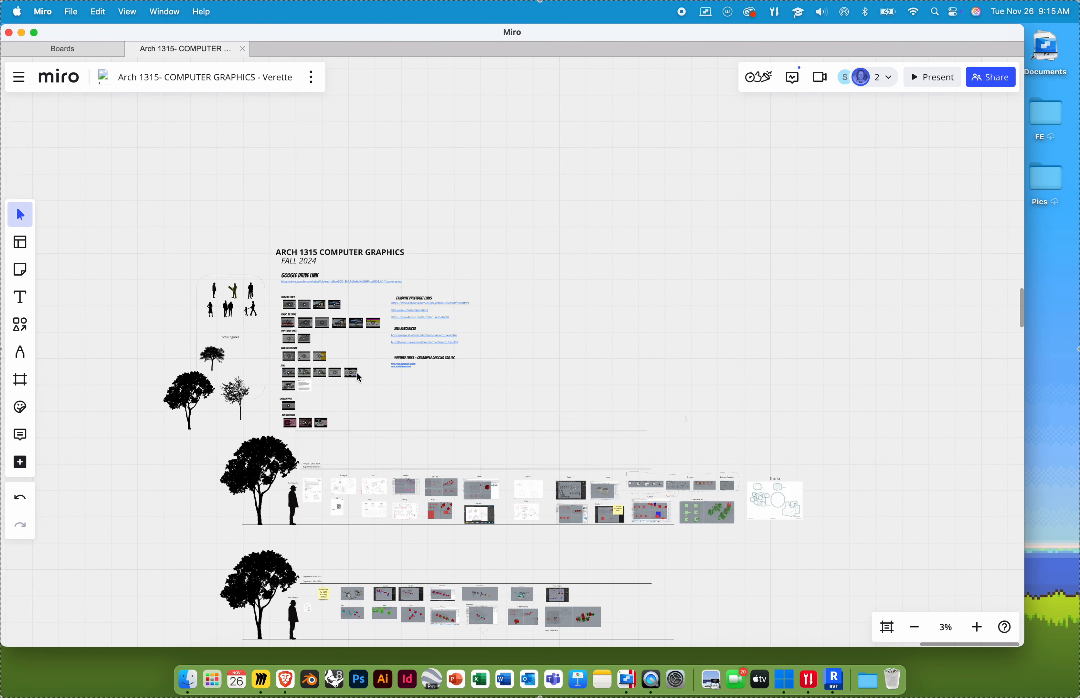
pyautogui.keyDown('ctrl'); pyautogui.scroll(5, 357, 373); pyautogui.keyUp('ctrl')
pyautogui.click(328, 362)
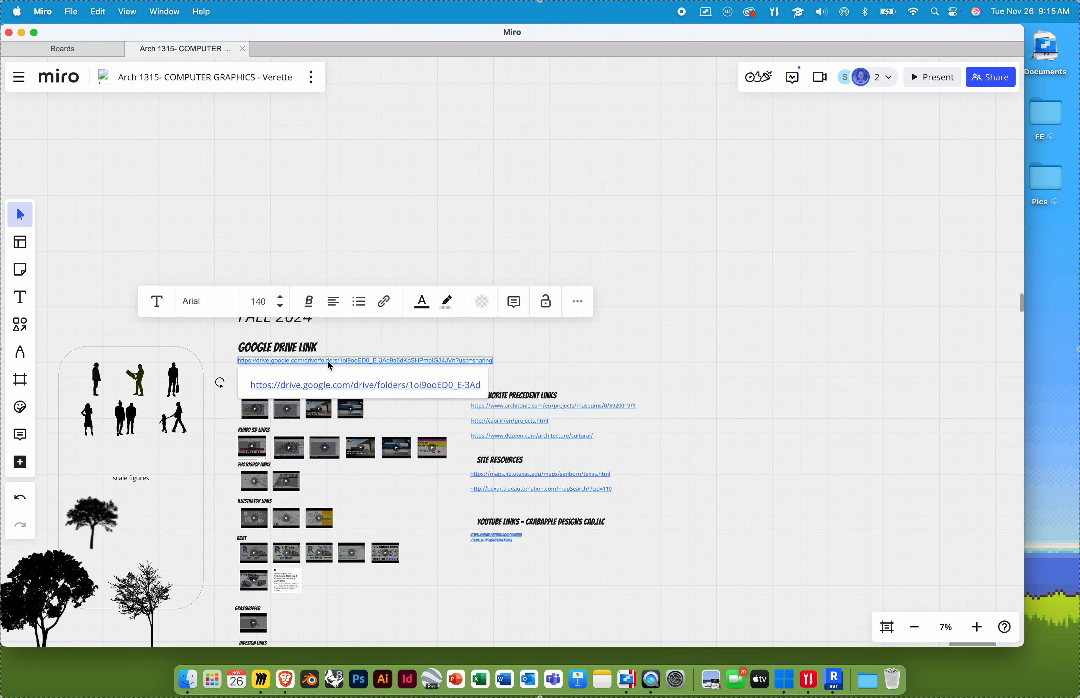
pyautogui.click(330, 385)
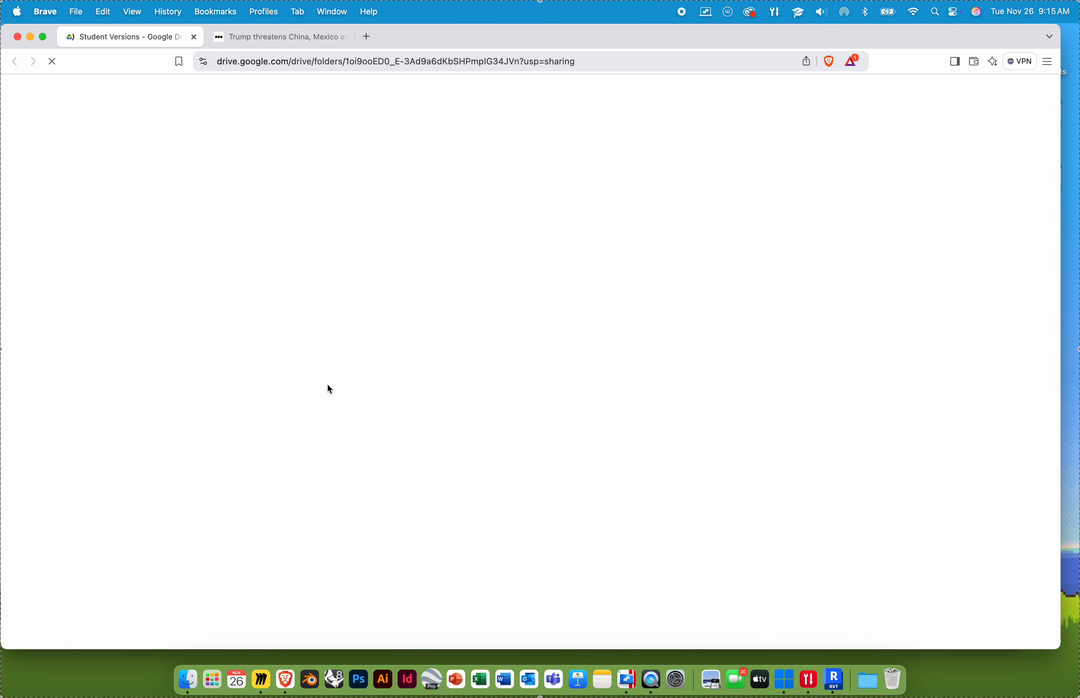
# Step: Open the Revit folder in the Student Versions Drive folder, then return to the Revit space
pyautogui.doubleClick(230, 352)
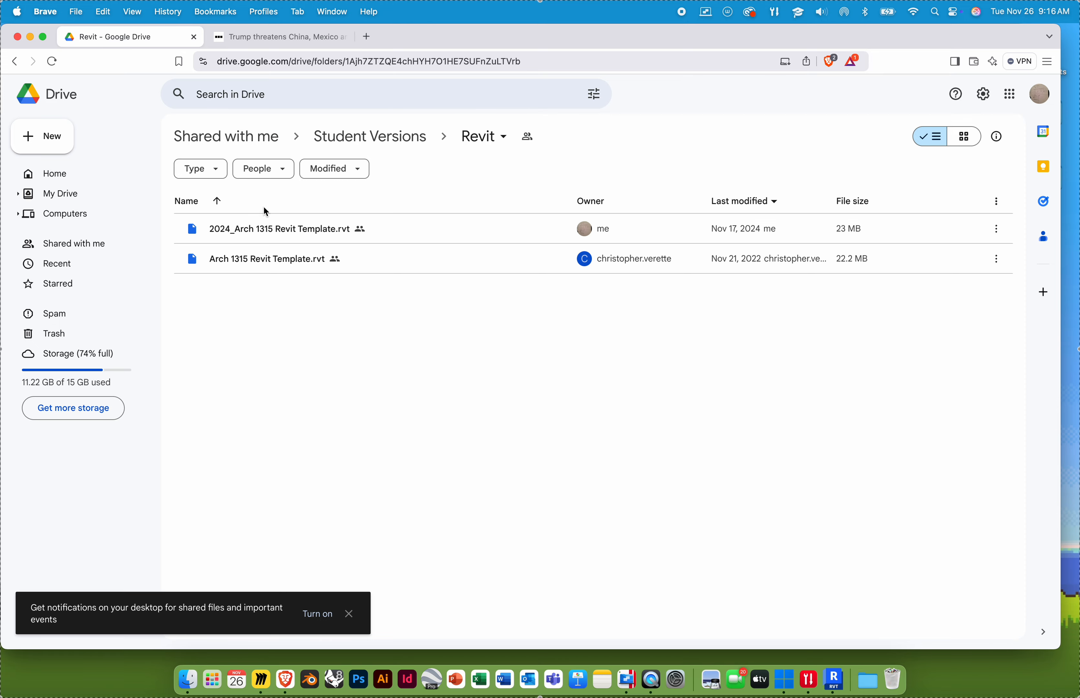
pyautogui.hotkey('ctrl', 'Right')
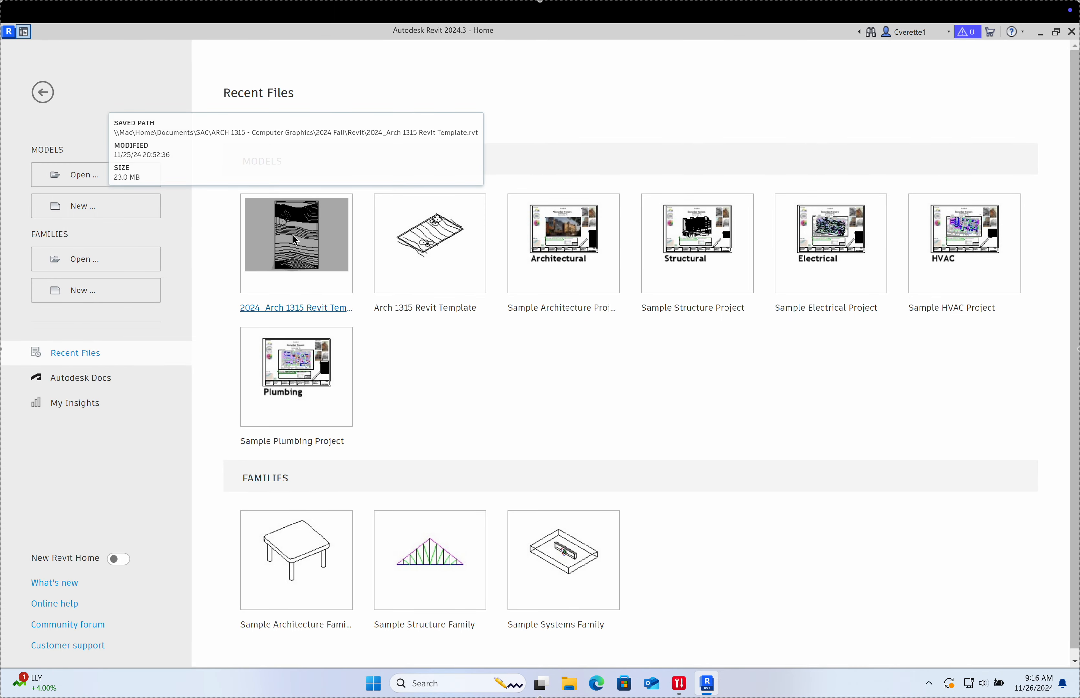
# Step: Open the 2024_Arch 1315 Revit Template project from Recent Files
pyautogui.click(306, 259)
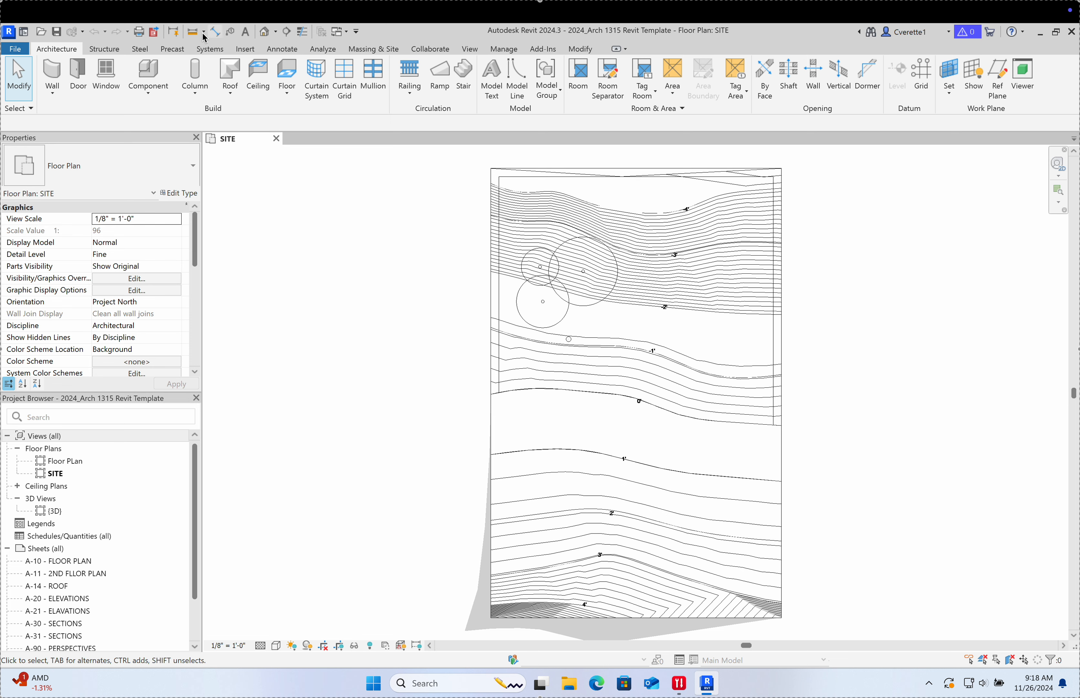
pyautogui.click(26, 48)
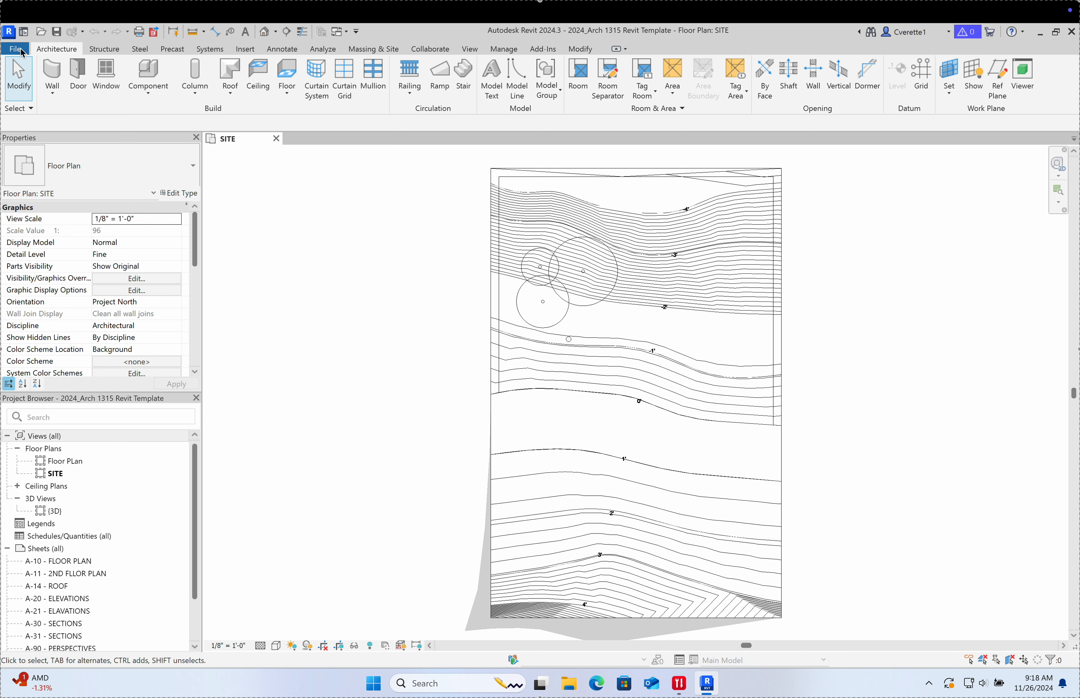
pyautogui.click(313, 111)
pyautogui.click(16, 51)
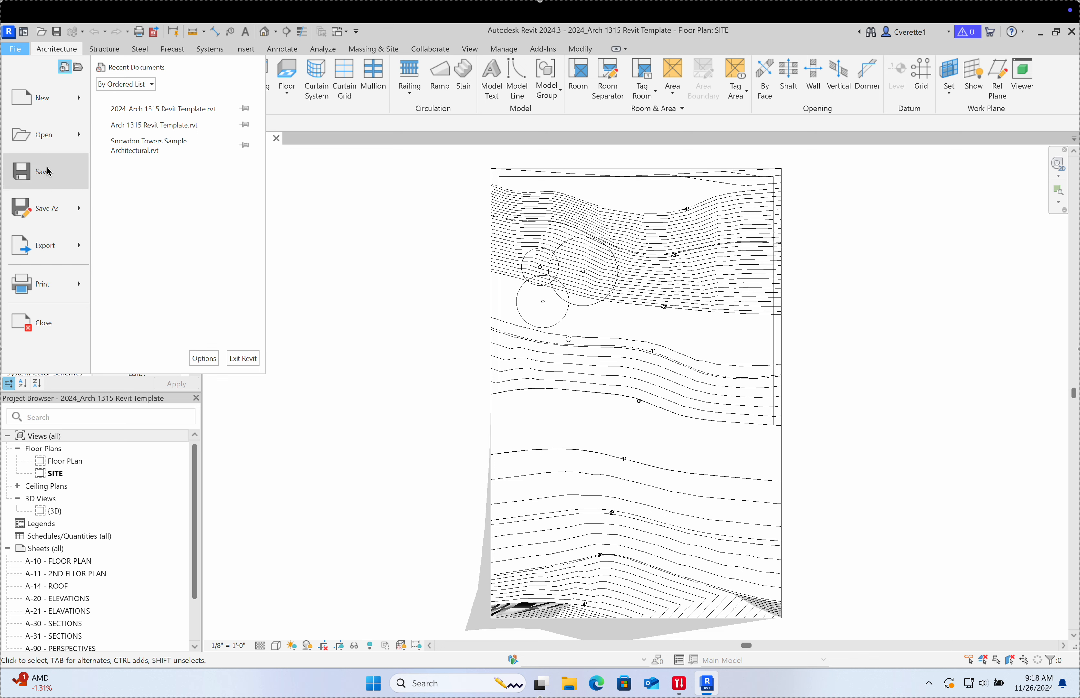
pyautogui.click(360, 233)
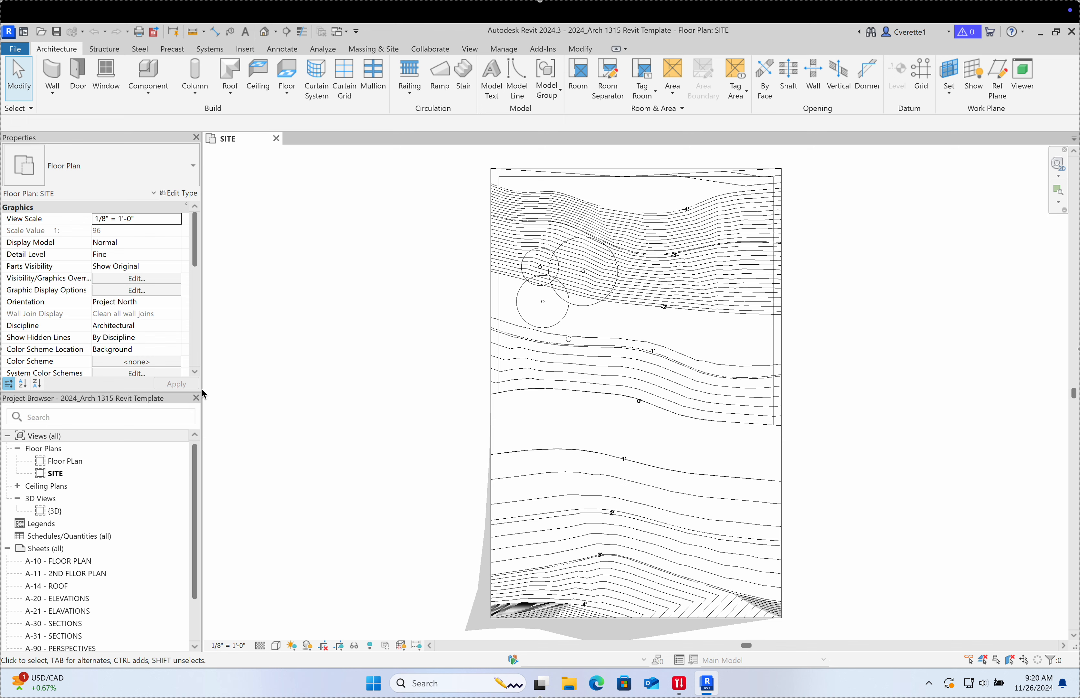
# Step: Widen the Properties and Project Browser panels slightly toward the SITE plan
pyautogui.moveTo(203, 391); pyautogui.dragTo(212, 391)
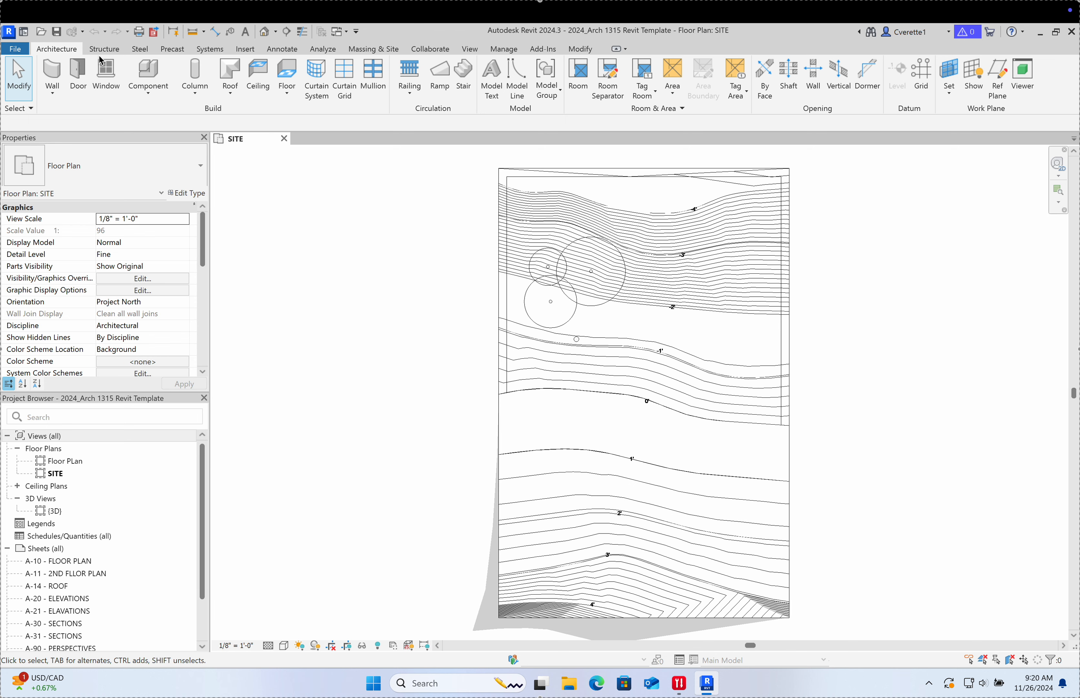
# Step: Browse the Structure, Steel, Precast, Systems and Insert ribbon tabs, ending on Annotate
pyautogui.click(101, 53)
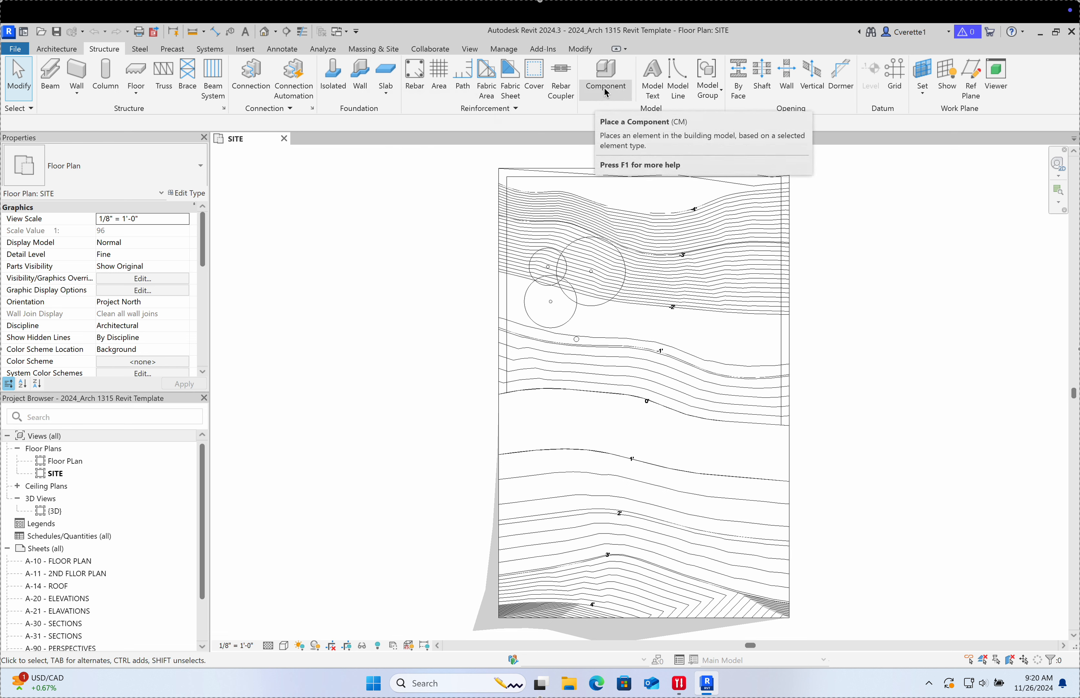
pyautogui.click(140, 49)
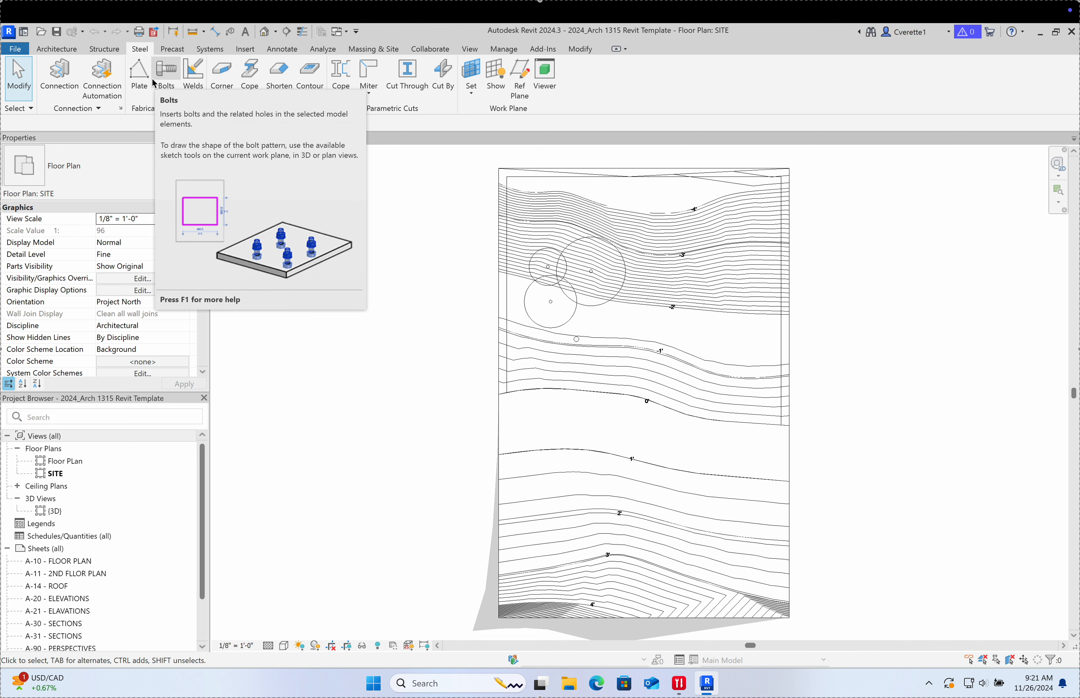
pyautogui.click(173, 49)
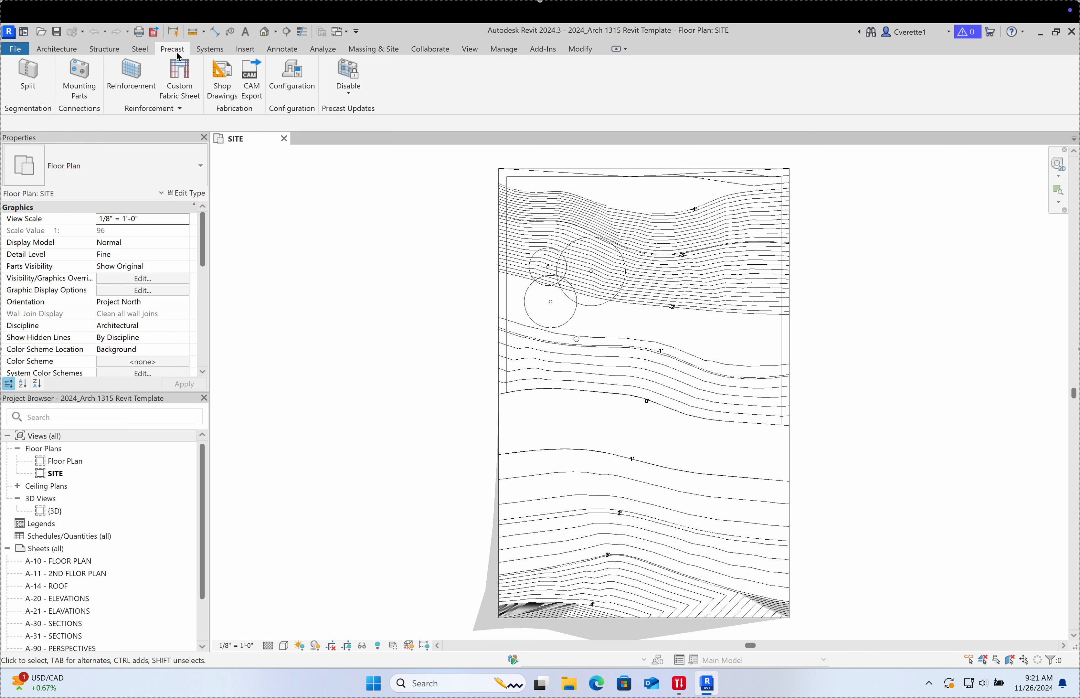
pyautogui.click(211, 51)
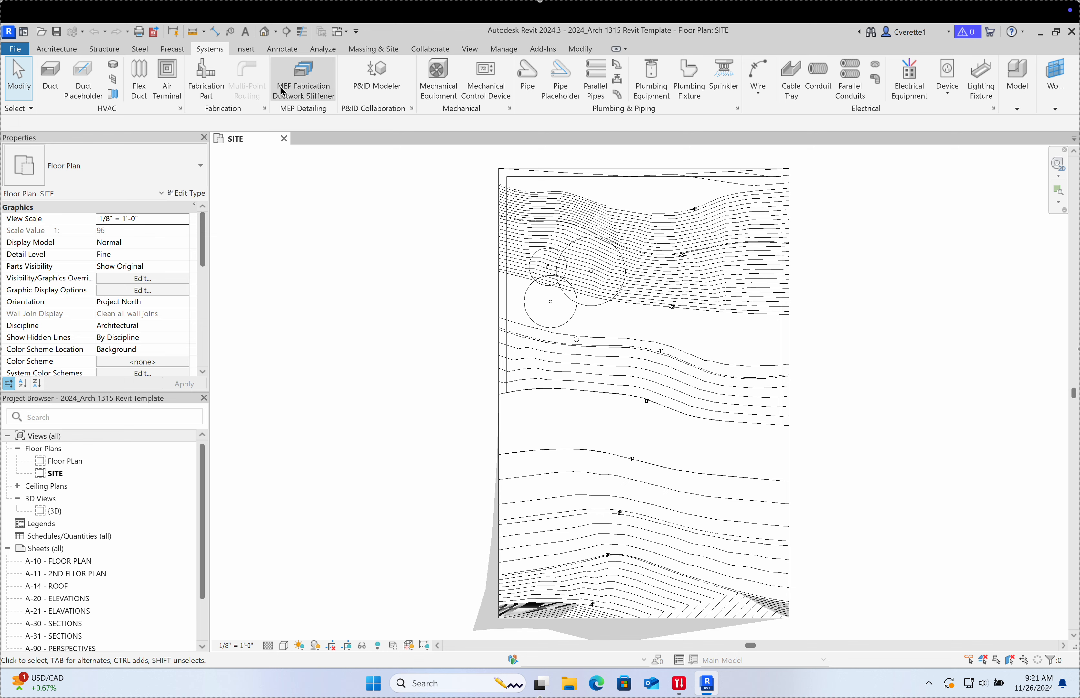
pyautogui.click(247, 50)
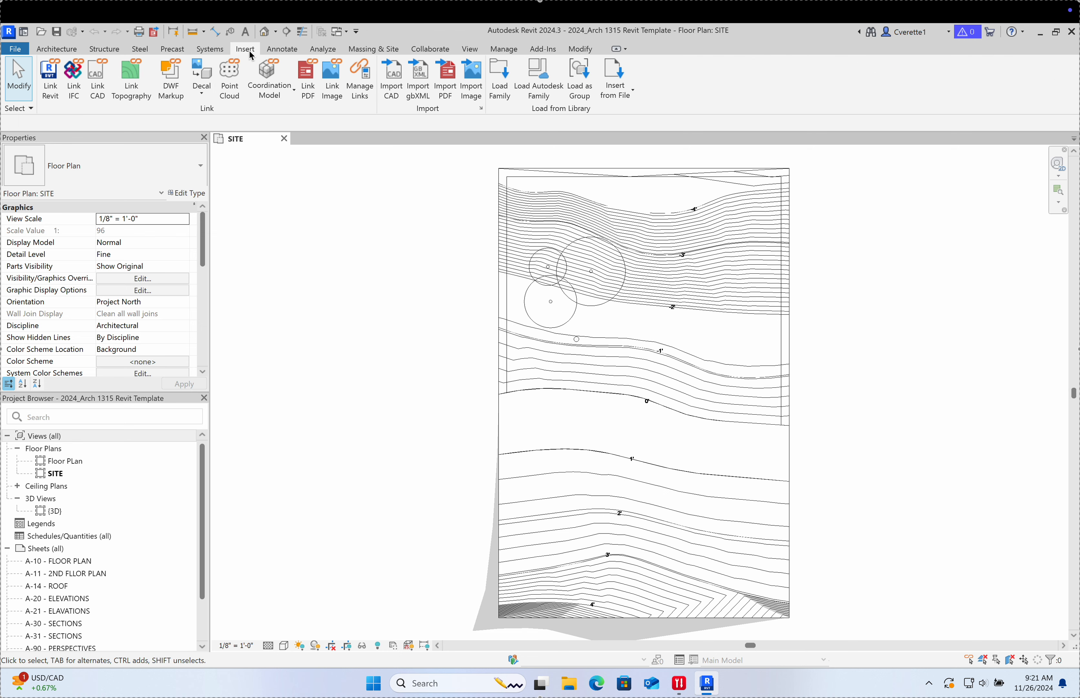
pyautogui.click(281, 49)
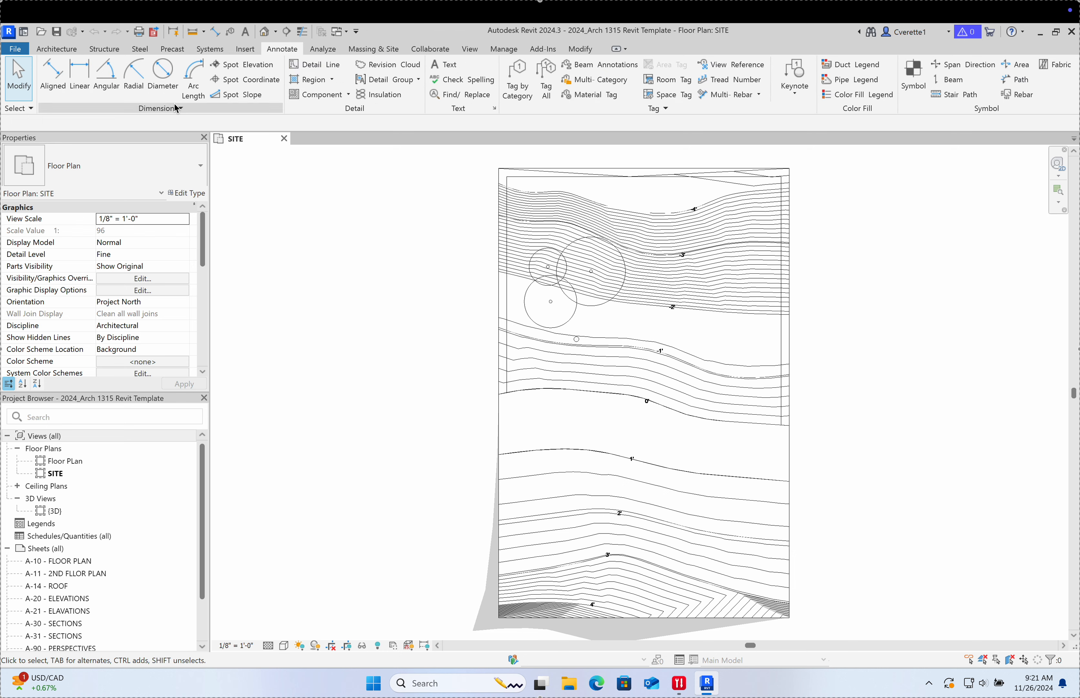
# Step: Place a text note reading 'SITE' above the site contours
pyautogui.click(448, 73)
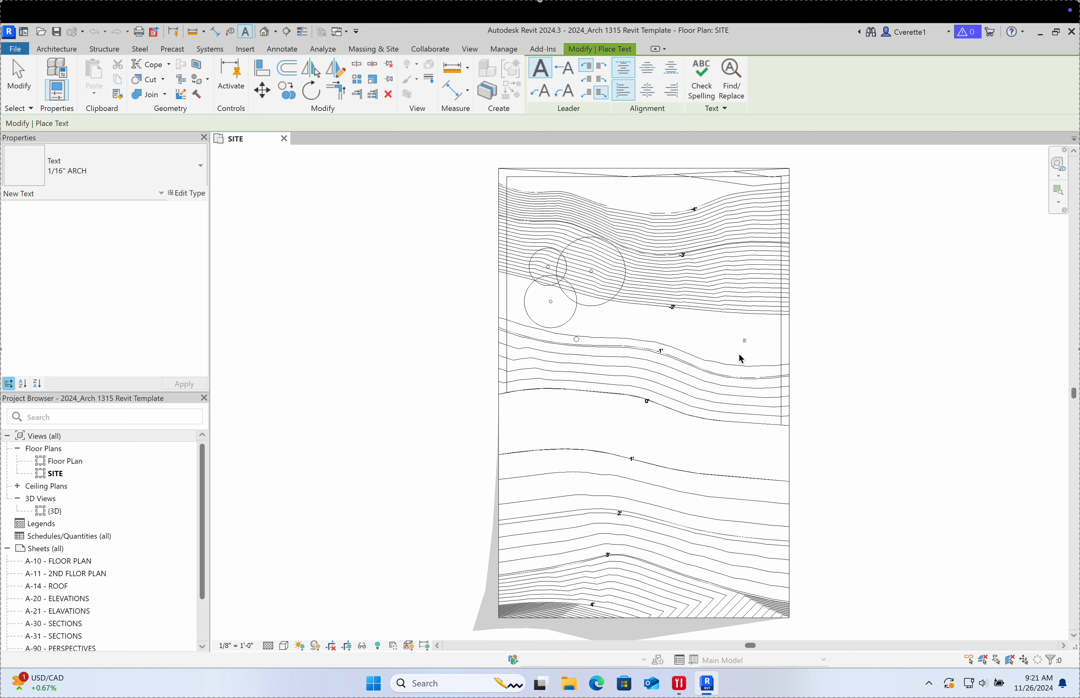
pyautogui.click(746, 346)
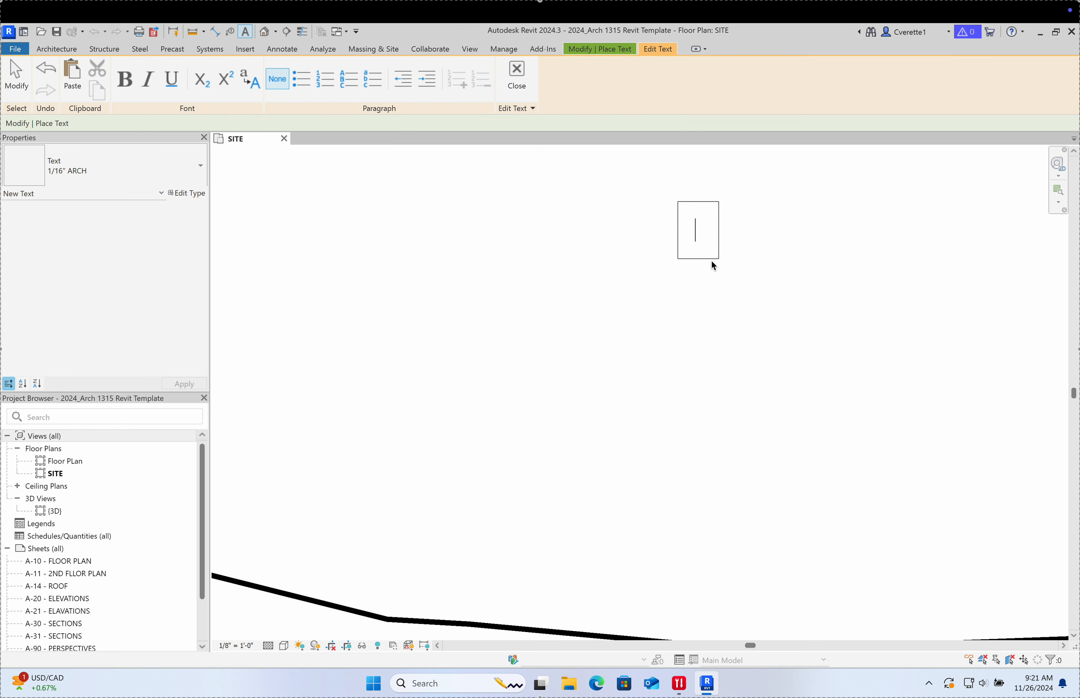
pyautogui.write('SITE')
pyautogui.click(696, 250)
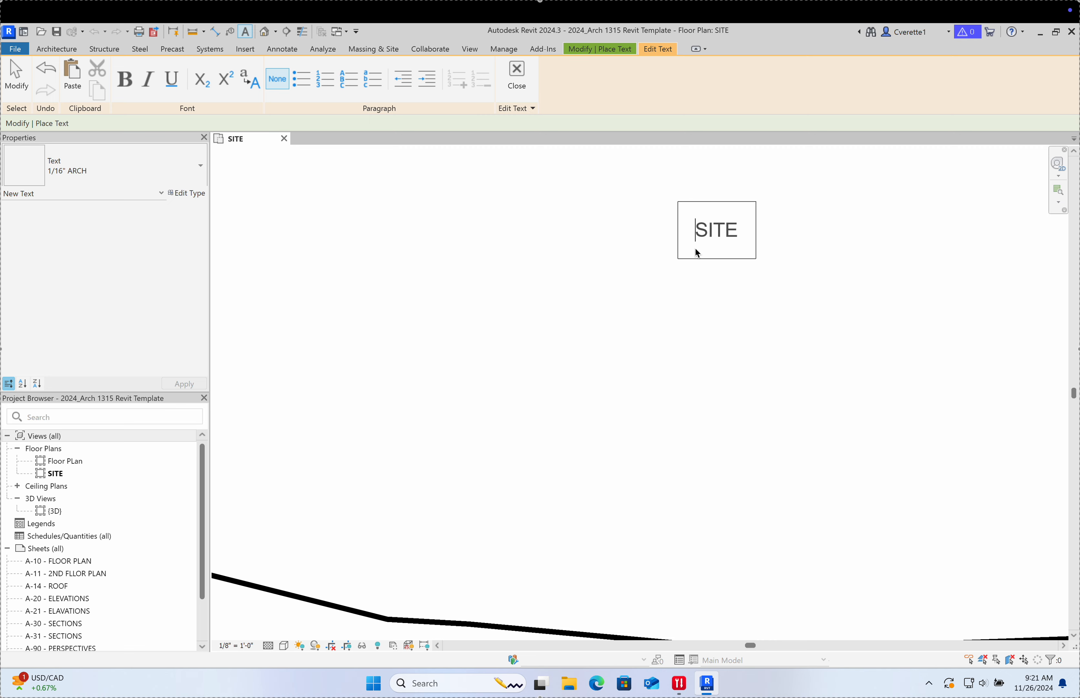
pyautogui.click(22, 78)
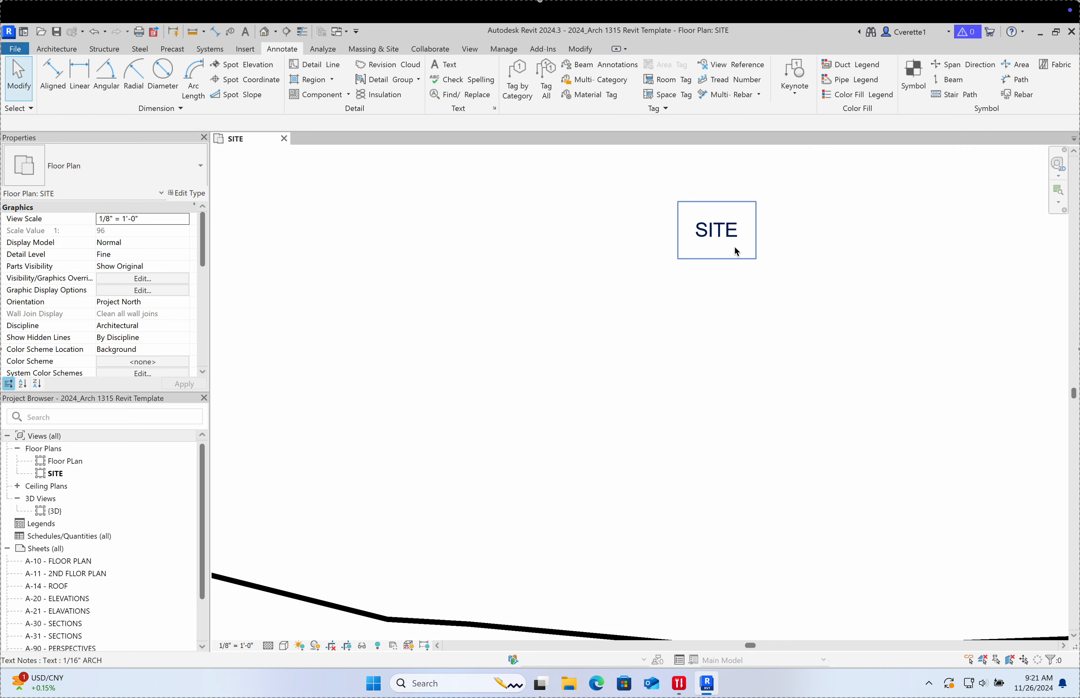
# Step: Add several leaders to the SITE note and drag the bottom leader toward the site
pyautogui.click(727, 237)
pyautogui.click(544, 77)
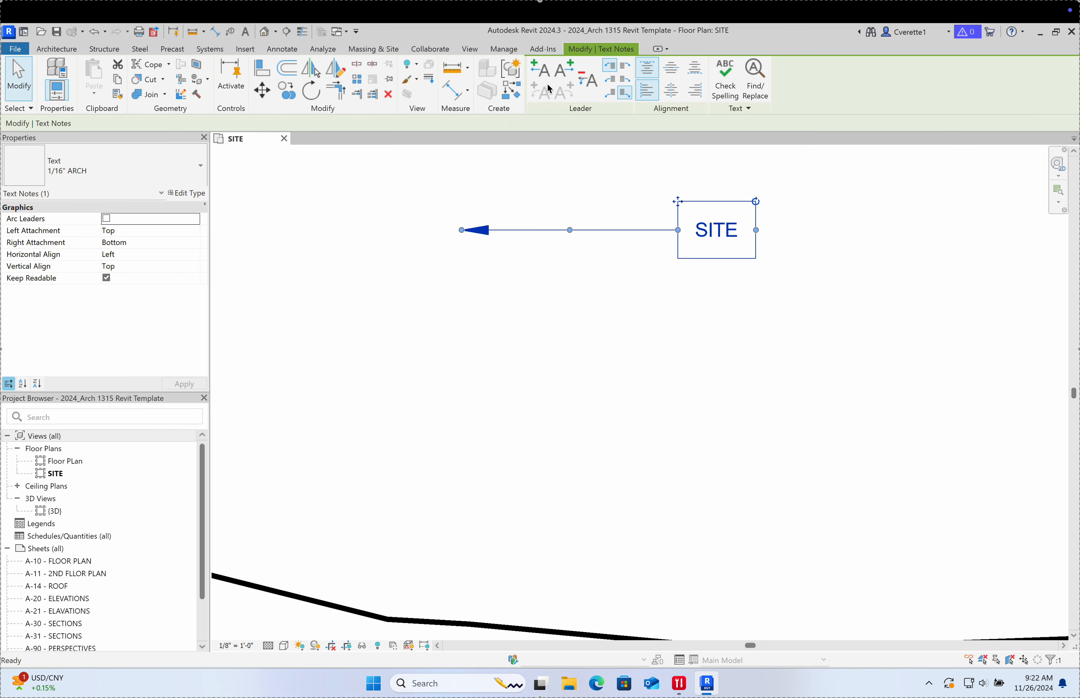
pyautogui.click(547, 82)
pyautogui.click(540, 69)
pyautogui.click(540, 68)
pyautogui.click(539, 69)
pyautogui.click(540, 69)
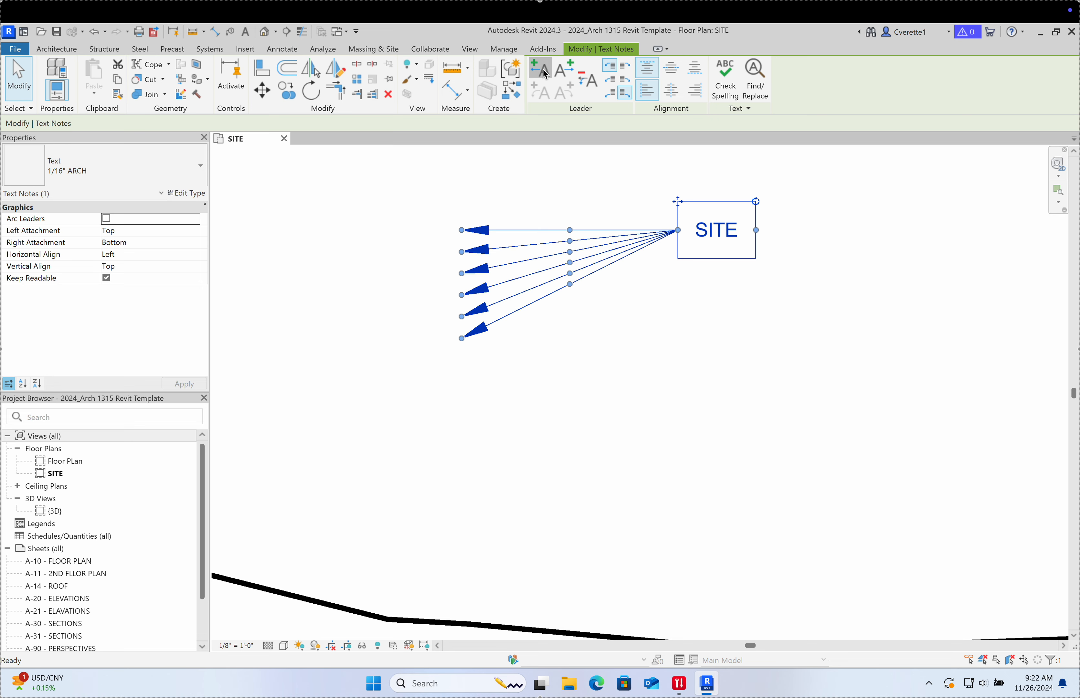
pyautogui.click(540, 69)
pyautogui.moveTo(463, 358); pyautogui.dragTo(494, 548)
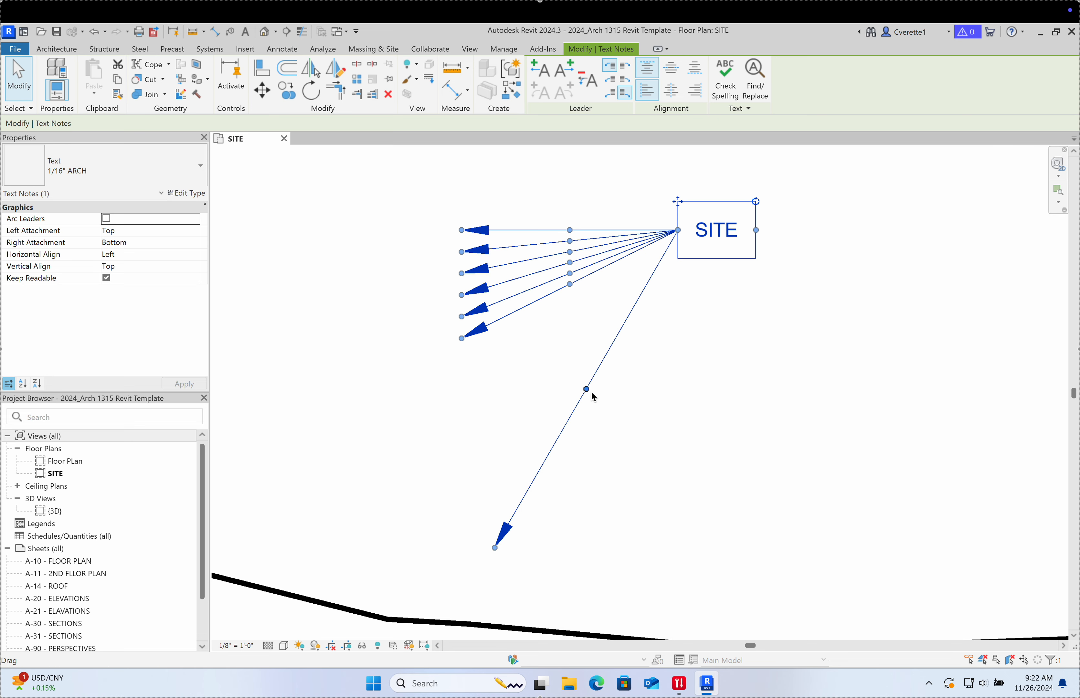
pyautogui.moveTo(588, 390)
pyautogui.mouseDown()
pyautogui.moveTo(650, 220)
pyautogui.moveTo(644, 233)
pyautogui.mouseUp()
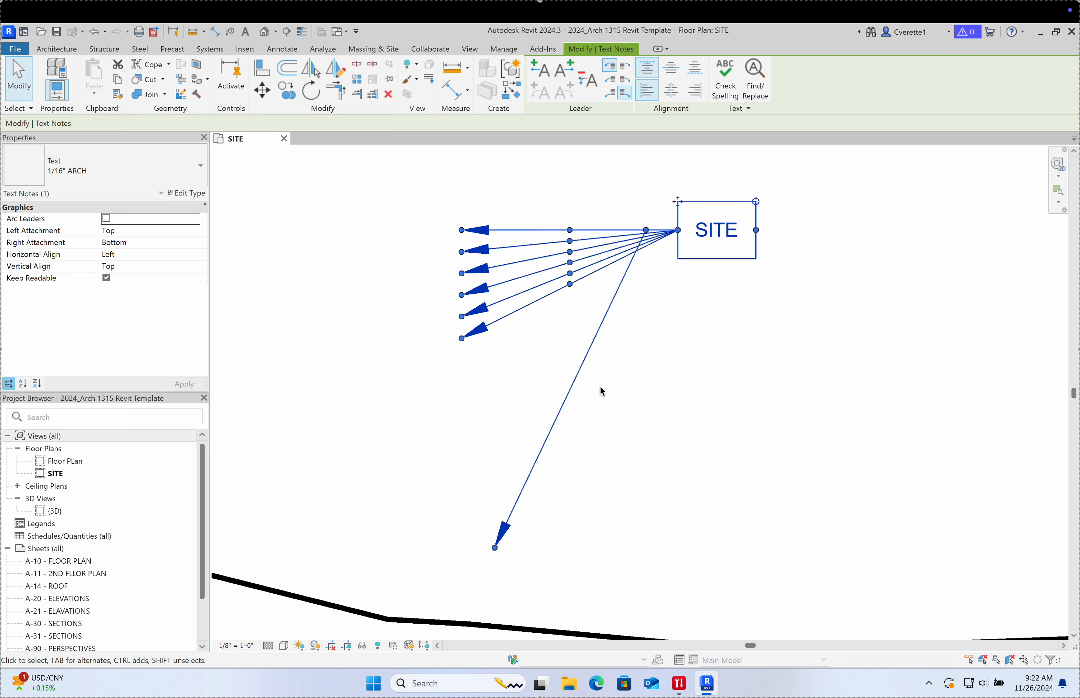
pyautogui.click(675, 383)
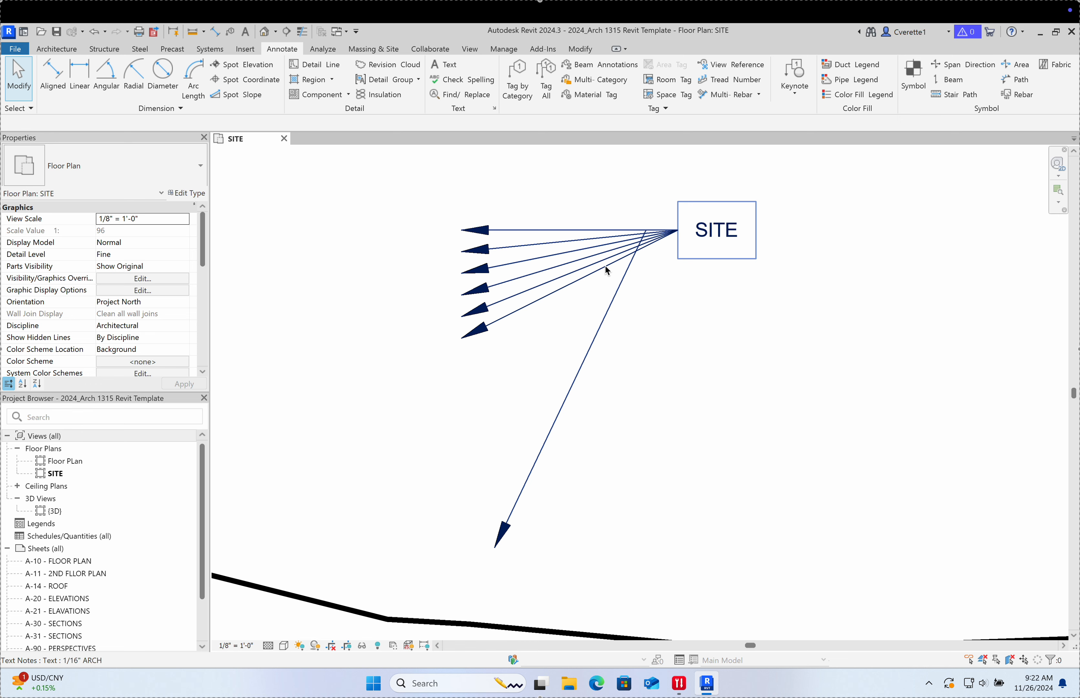
# Step: Delete the SITE text note with its leaders and zoom out over the site
pyautogui.press('Escape')
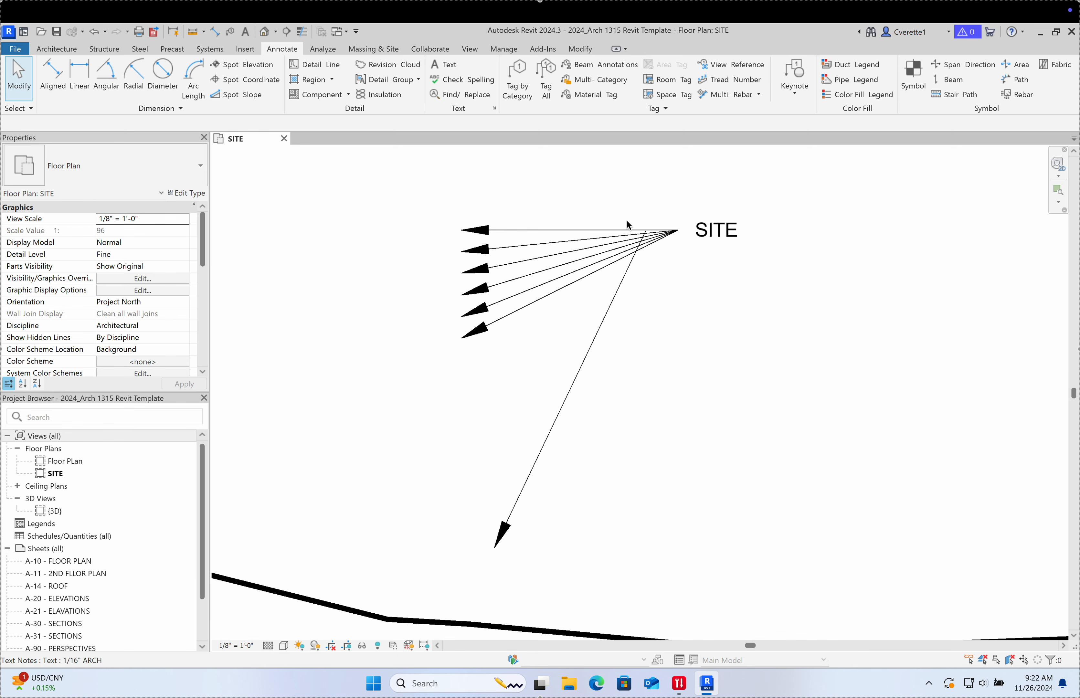
pyautogui.click(584, 248)
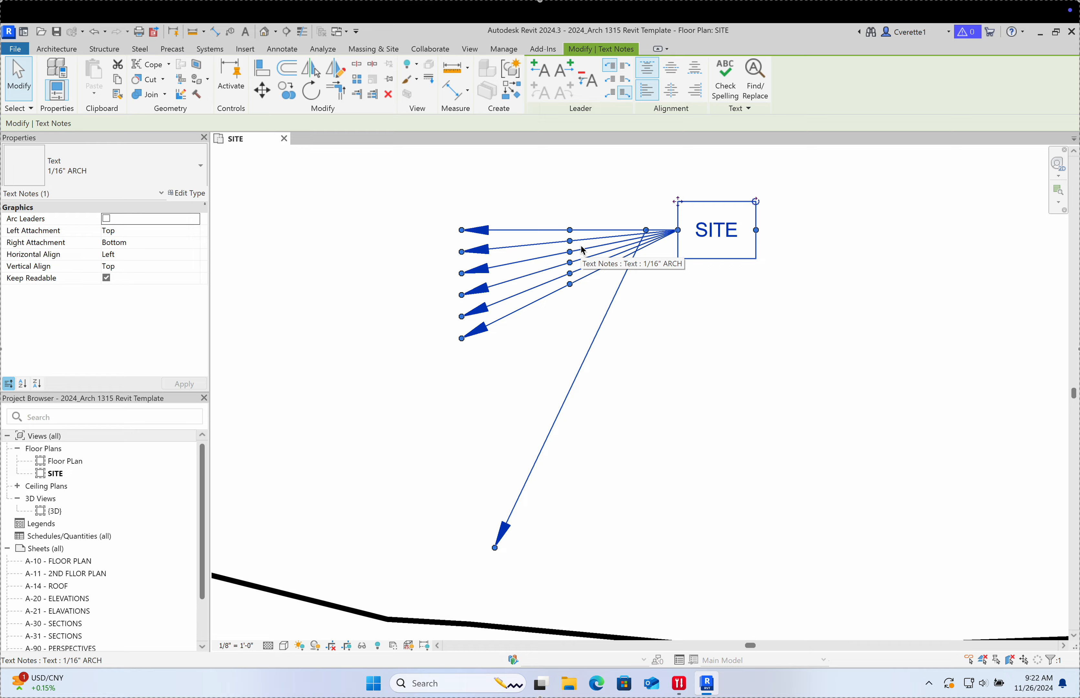
pyautogui.press('Delete')
pyautogui.scroll(-6, 693, 365)
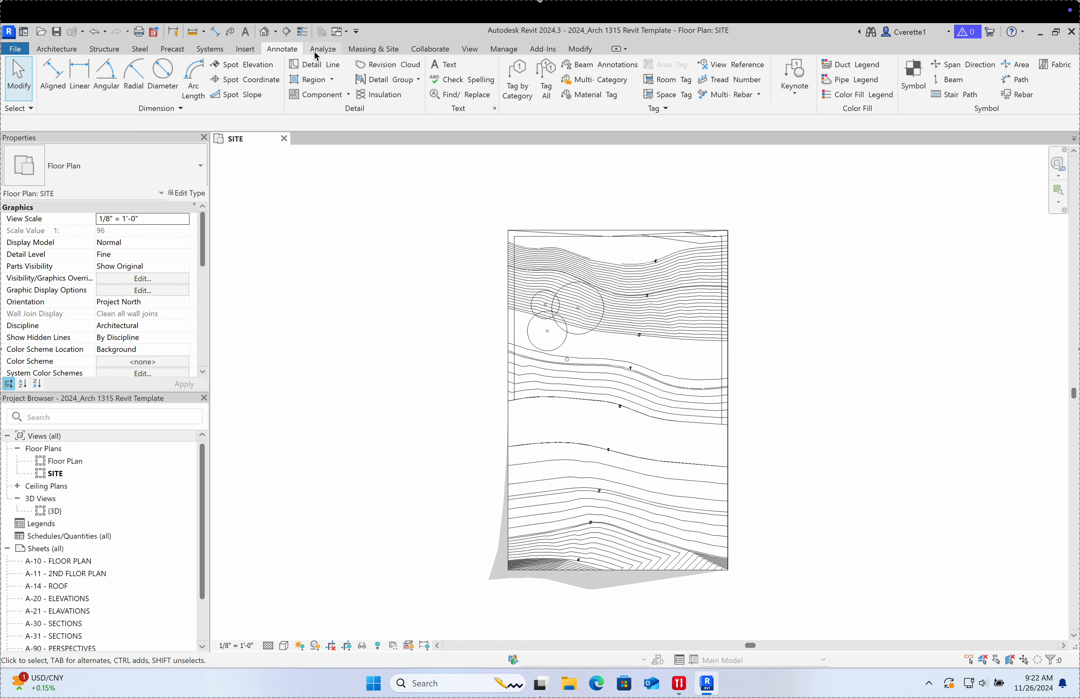
# Step: Look over the Analyze tools, then switch to Massing & Site and nudge the plan
pyautogui.click(323, 48)
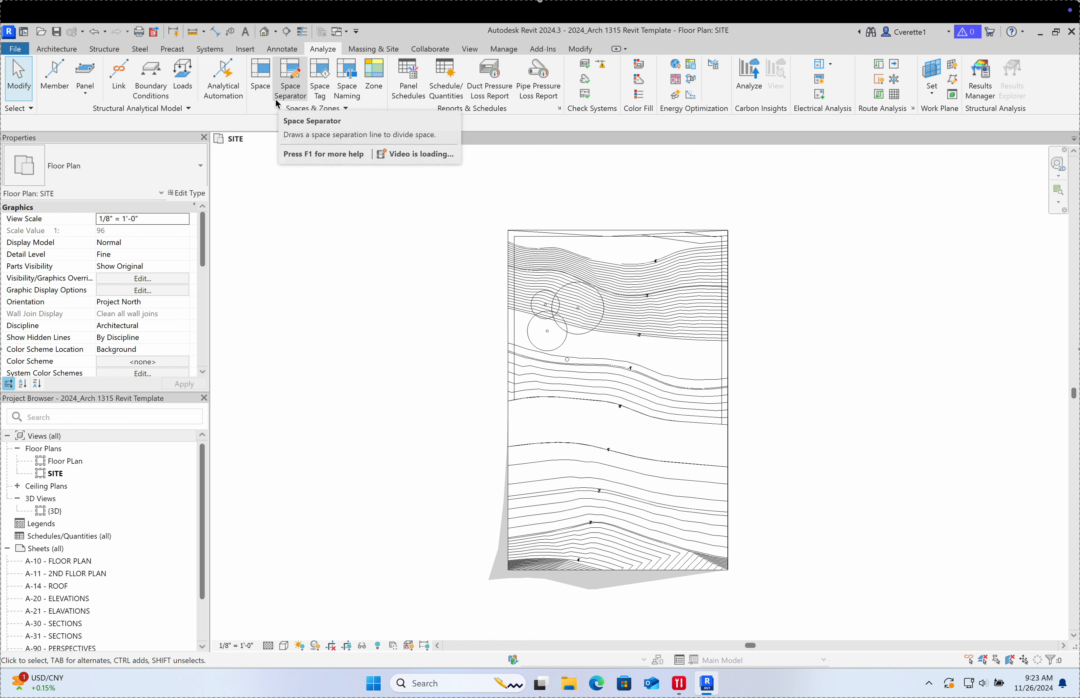
pyautogui.click(396, 53)
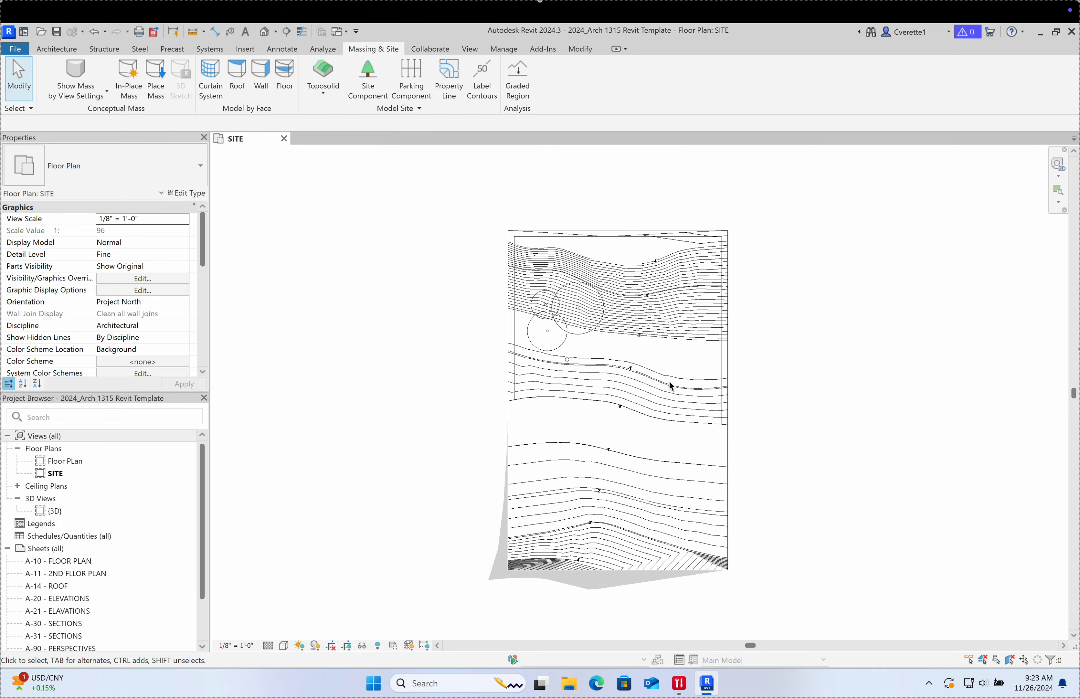
pyautogui.moveTo(770, 453); pyautogui.dragTo(727, 461, button='middle')
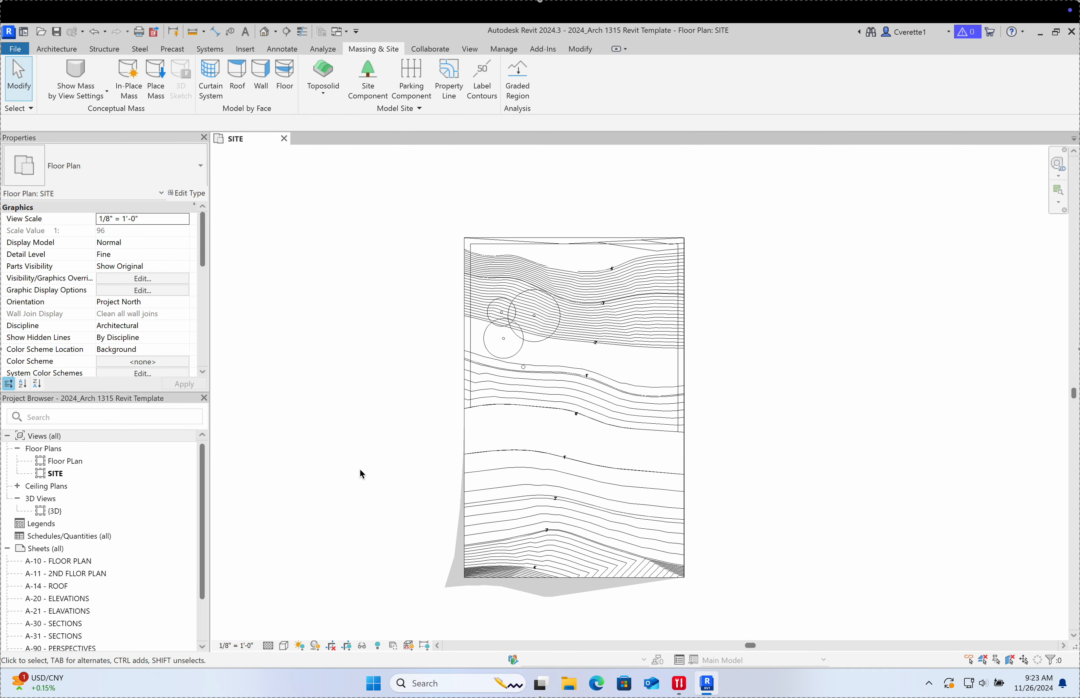
# Step: In the {3D} view, delete the existing toposolid so only the My topo Lines.dwg contours remain
pyautogui.doubleClick(59, 511)
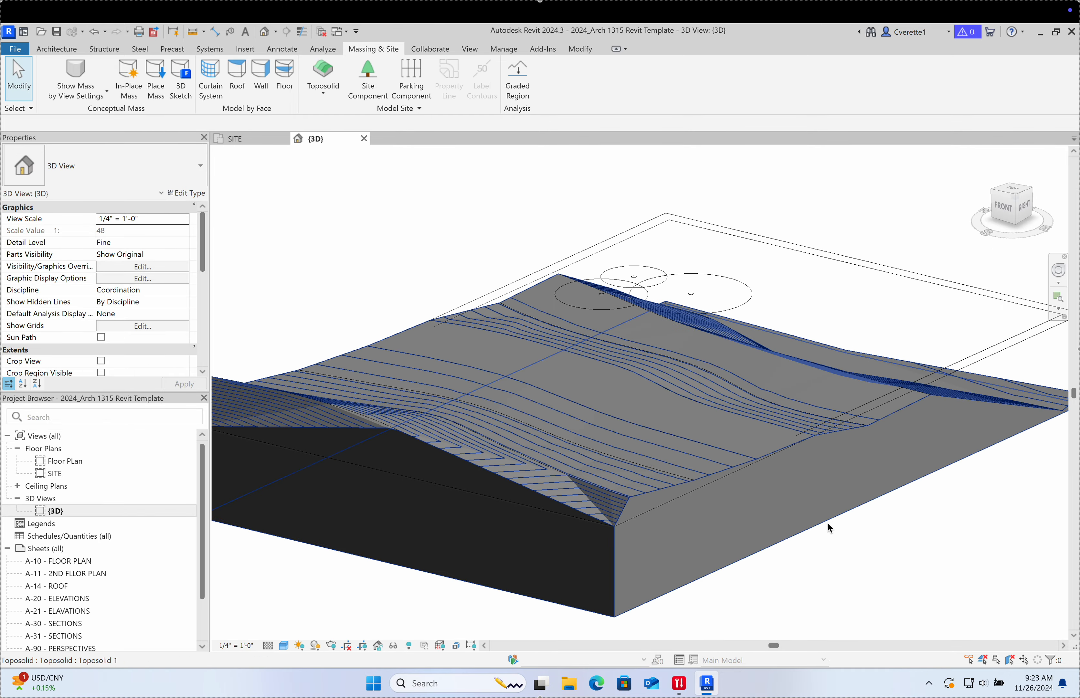
pyautogui.keyDown('shift'); pyautogui.moveTo(827, 522); pyautogui.dragTo(573, 533, button='middle'); pyautogui.keyUp('shift')
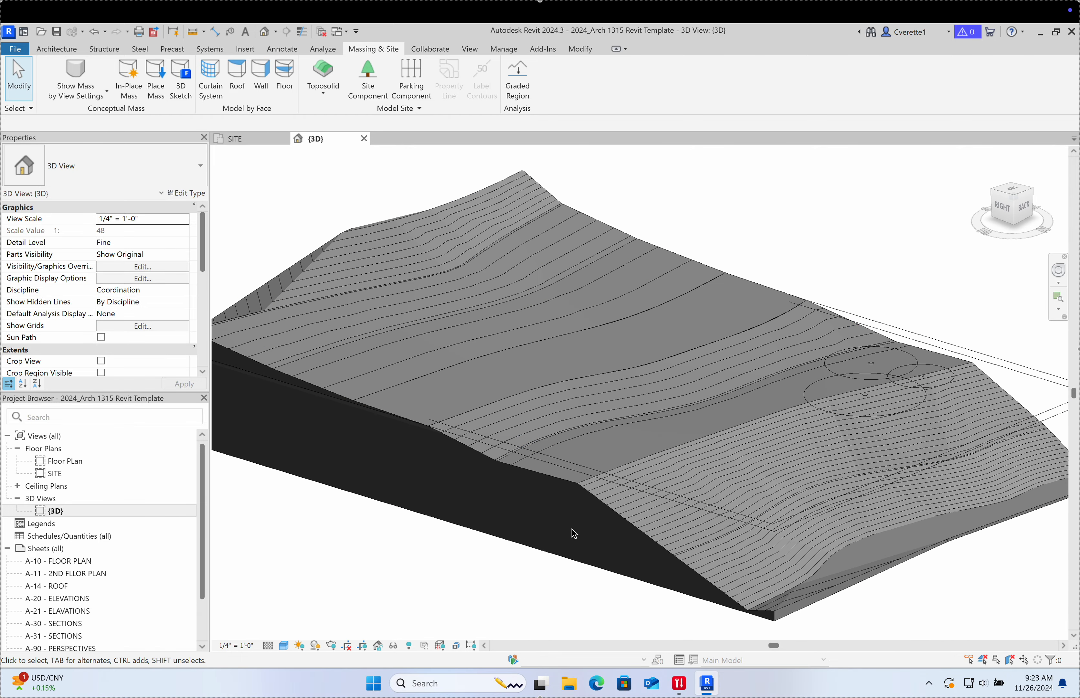
pyautogui.scroll(-3, 573, 472)
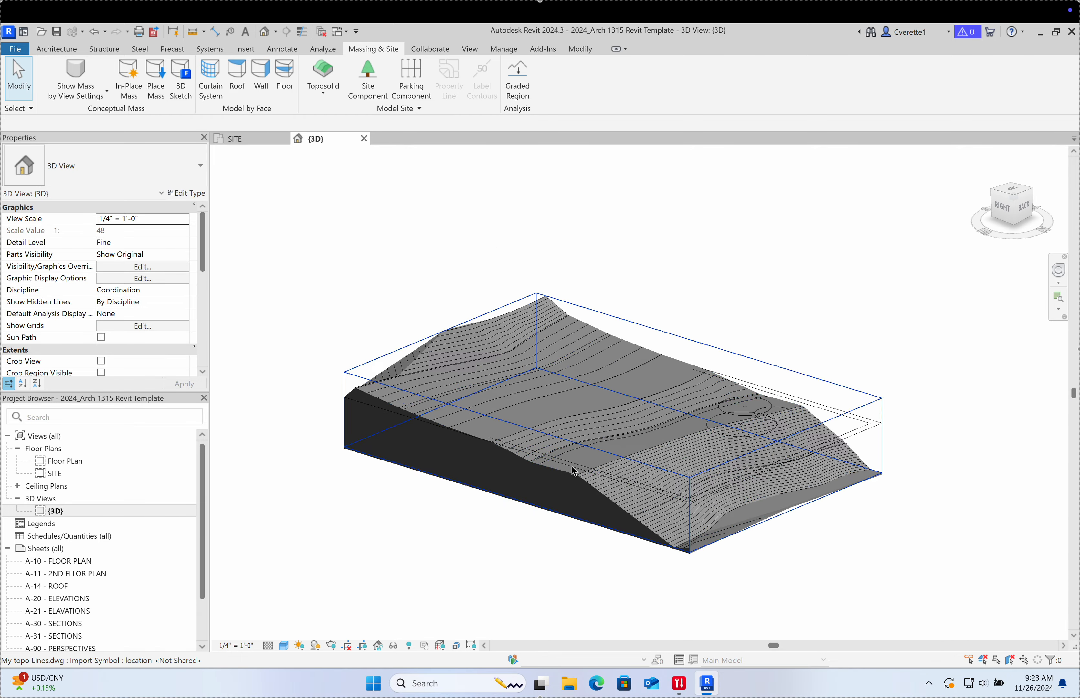
pyautogui.click(625, 458)
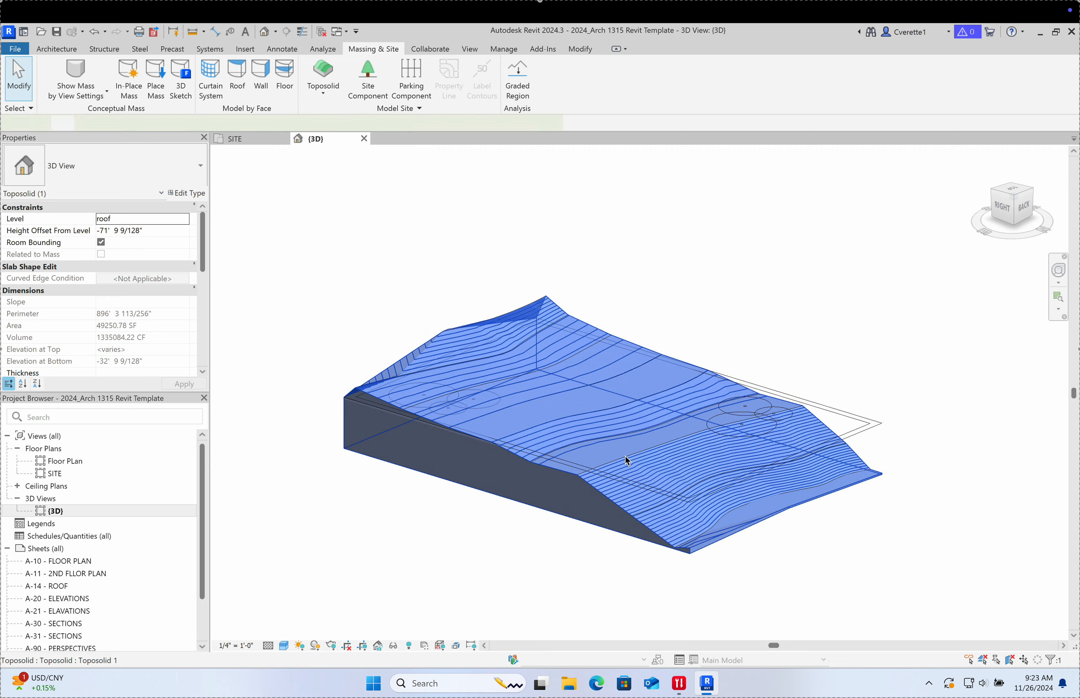
pyautogui.press('w')
pyautogui.press('f')
pyautogui.press('Escape')
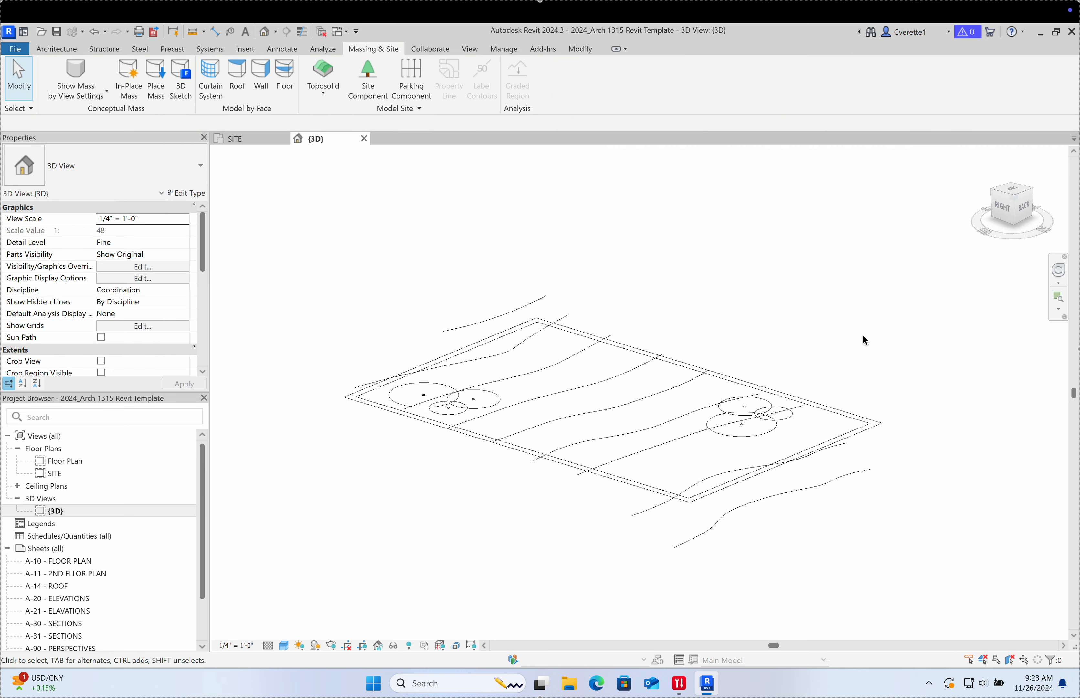
pyautogui.keyDown('shift'); pyautogui.moveTo(953, 334); pyautogui.dragTo(571, 401, button='middle'); pyautogui.keyUp('shift')
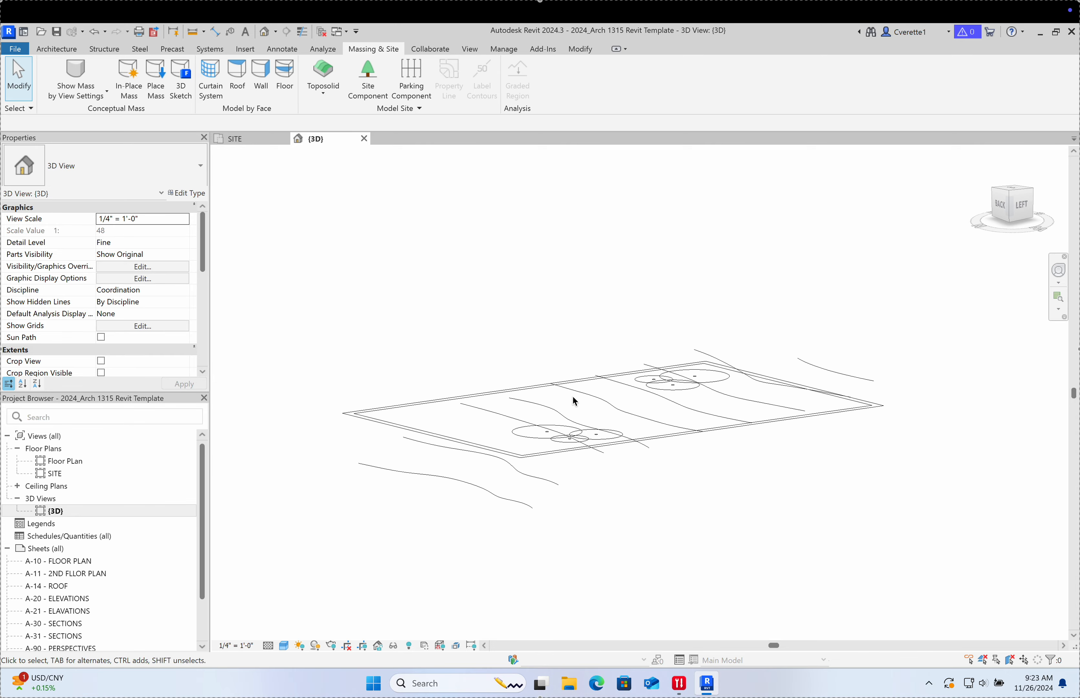
pyautogui.click(531, 477)
pyautogui.scroll(8, 615, 447)
pyautogui.scroll(-4, 616, 447)
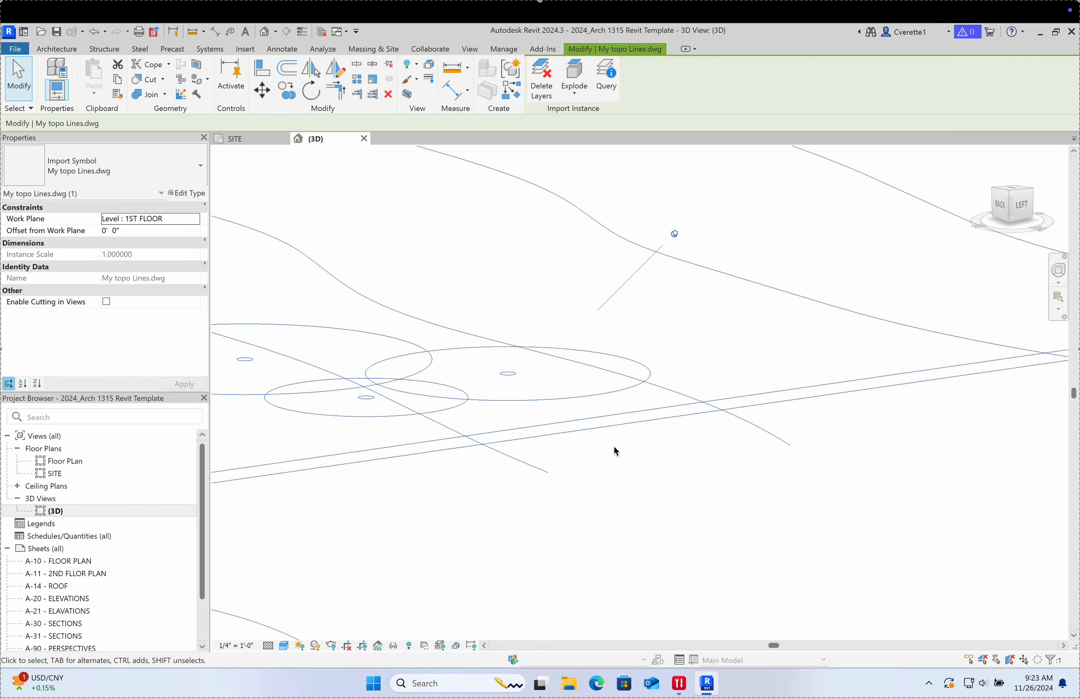
pyautogui.keyDown('shift'); pyautogui.moveTo(568, 477); pyautogui.dragTo(355, 406, button='middle'); pyautogui.keyUp('shift')
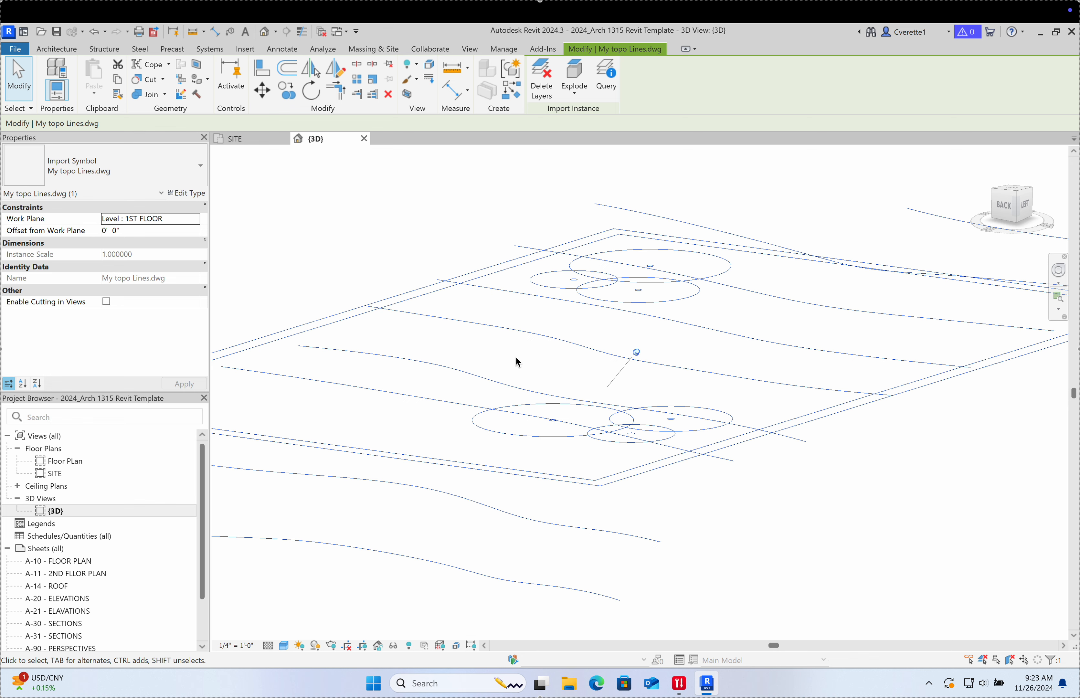
pyautogui.click(381, 233)
pyautogui.scroll(-5, 382, 236)
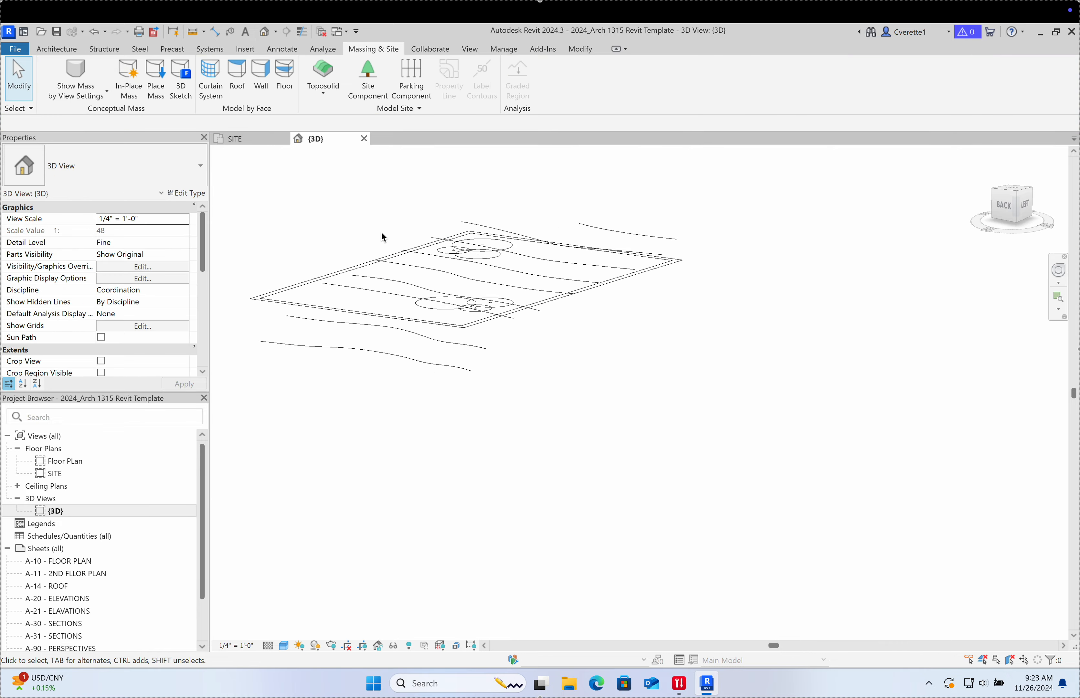
pyautogui.scroll(5, 383, 238)
pyautogui.keyDown('shift'); pyautogui.moveTo(393, 240); pyautogui.dragTo(420, 323, button='middle'); pyautogui.keyUp('shift')
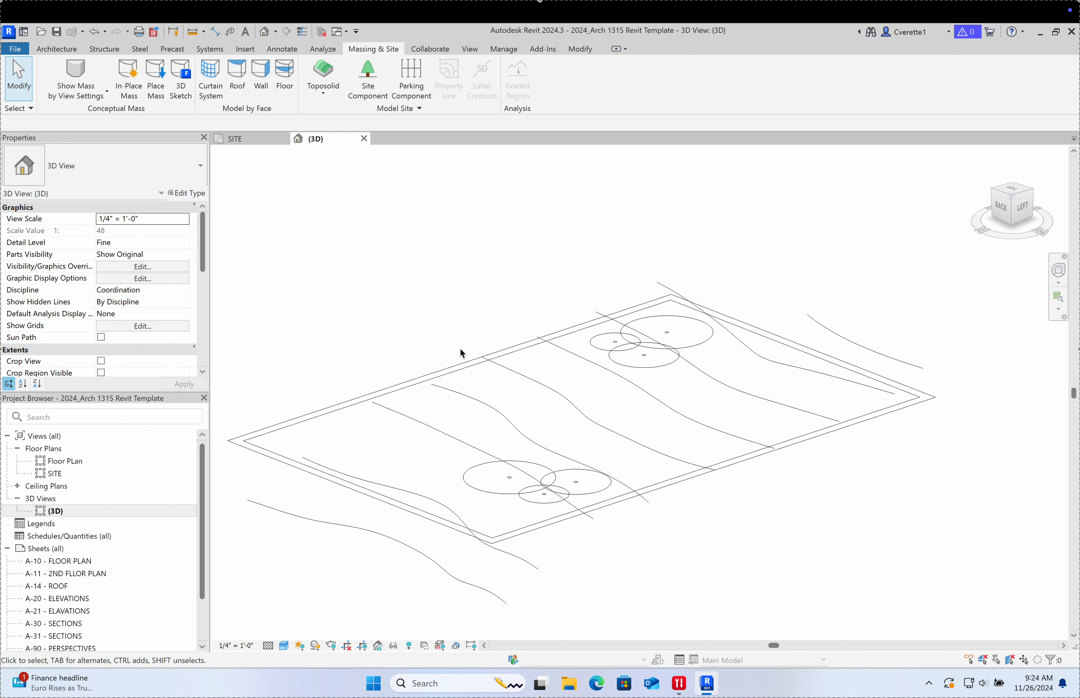
pyautogui.click(447, 383)
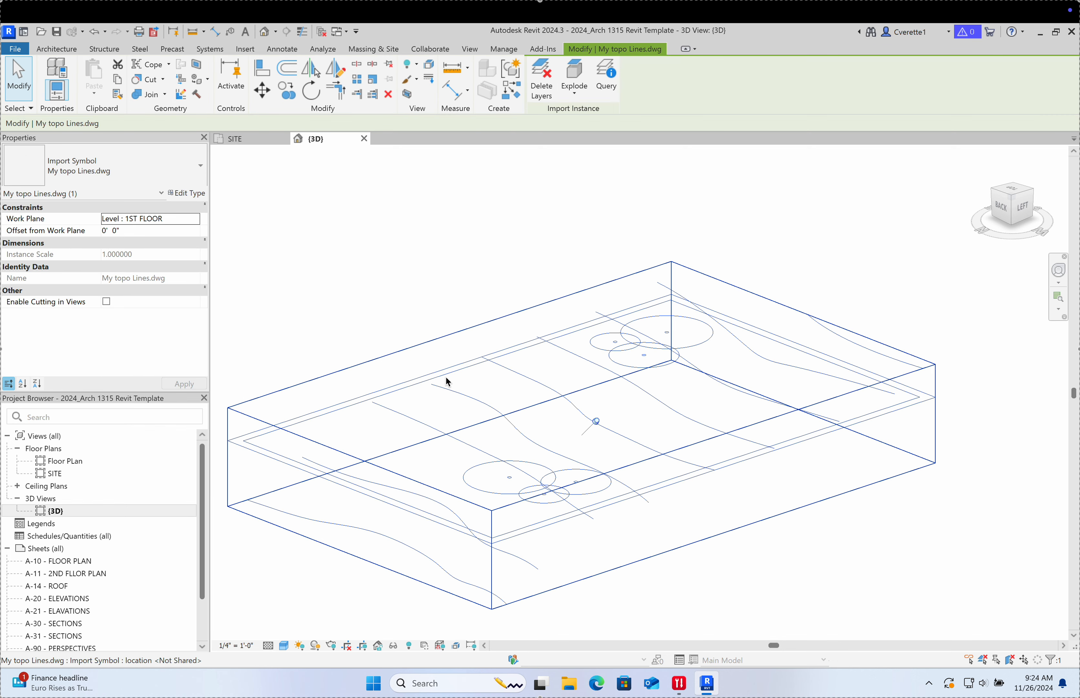
pyautogui.click(440, 269)
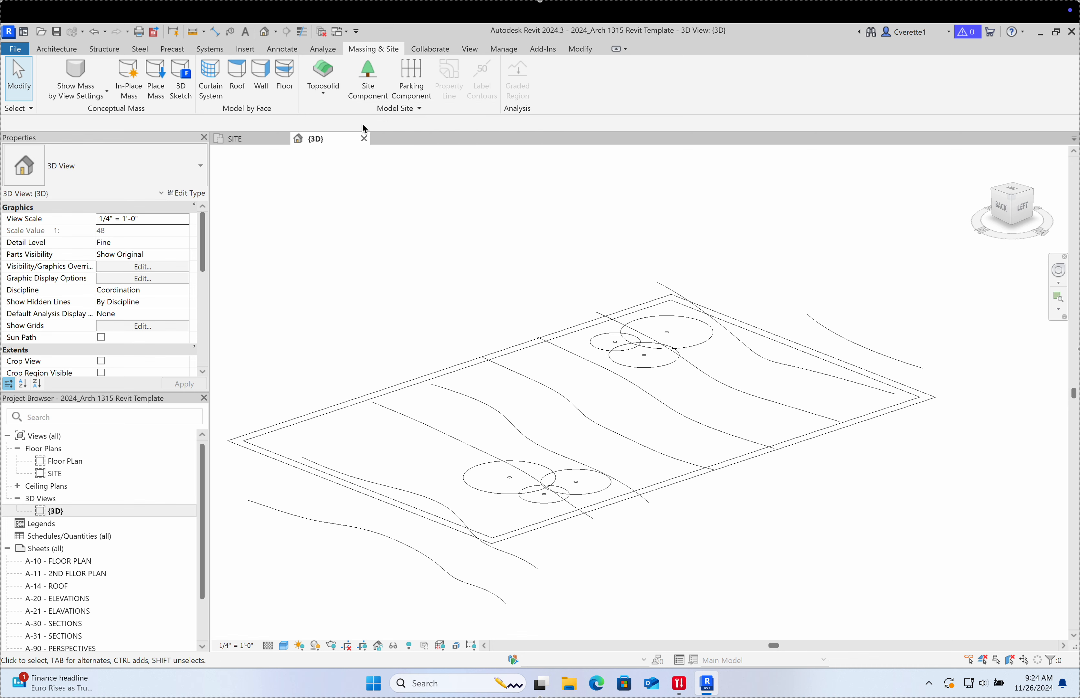
# Step: Choose Toposolid > Create from Import > Create from CAD and pick the imported topo DWG
pyautogui.click(330, 96)
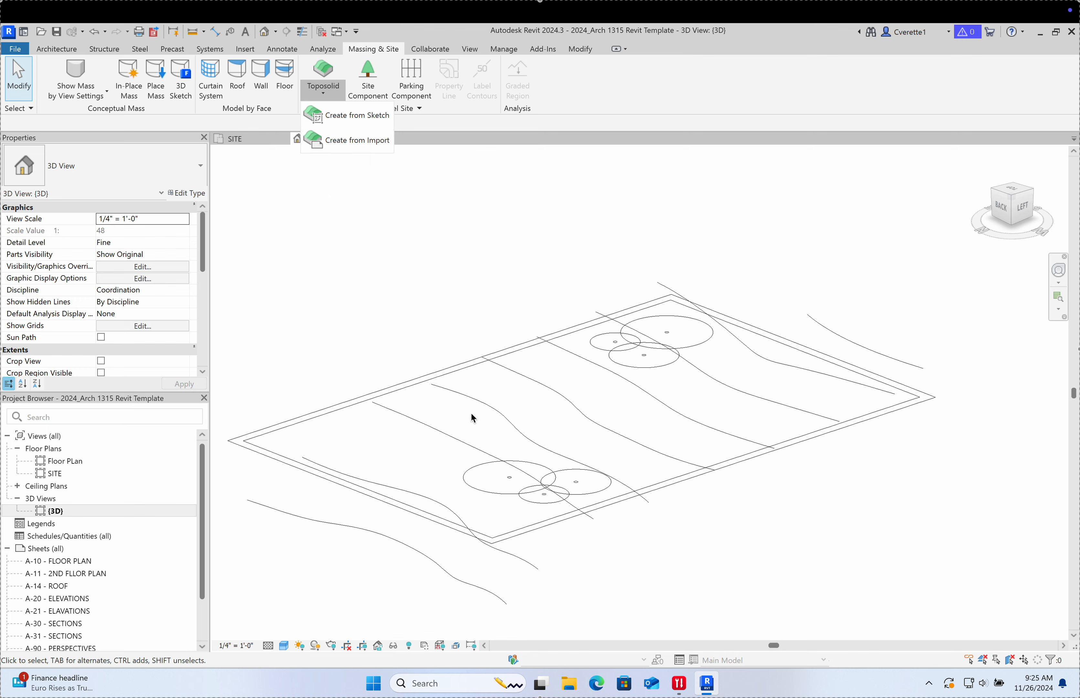
pyautogui.click(344, 145)
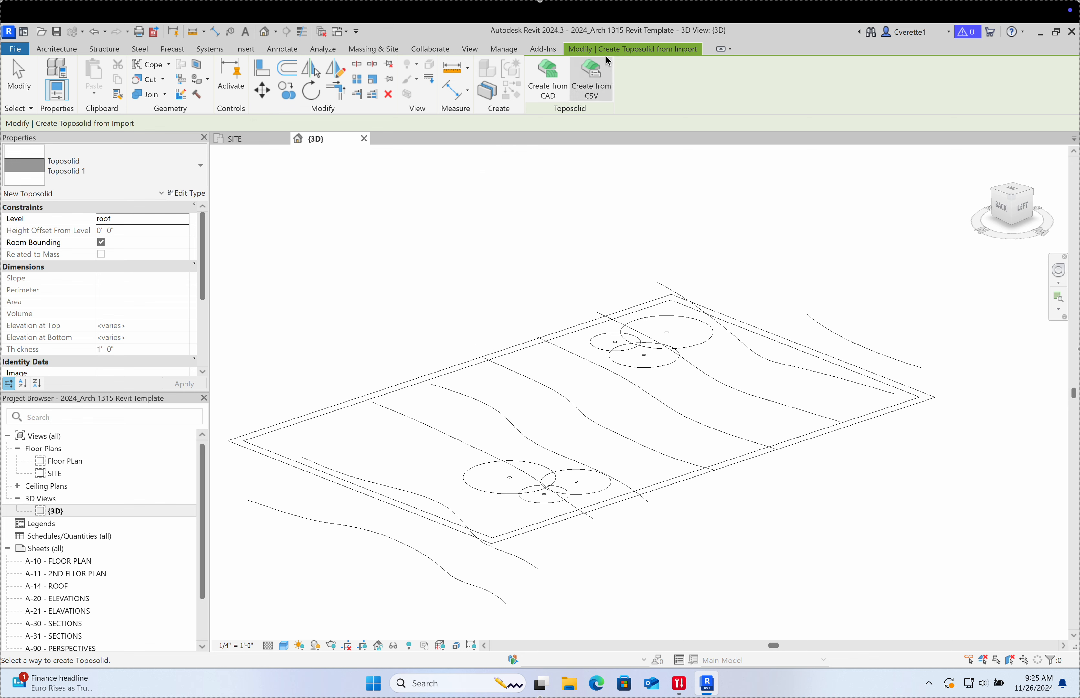
pyautogui.click(545, 81)
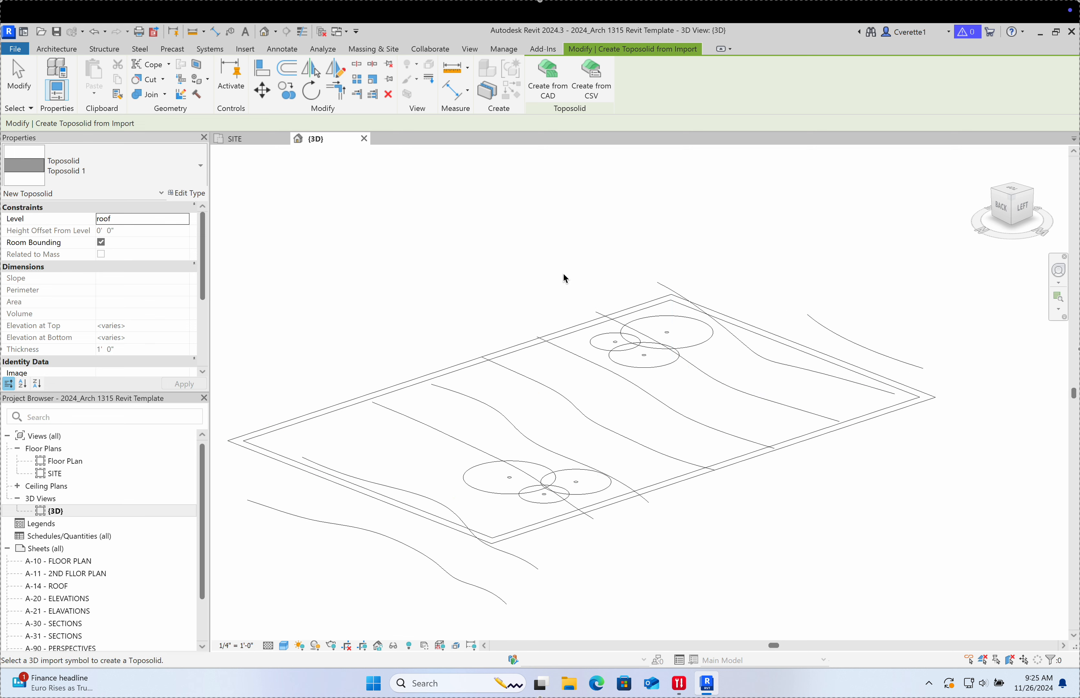
pyautogui.click(564, 332)
pyautogui.moveTo(526, 250); pyautogui.dragTo(811, 299)
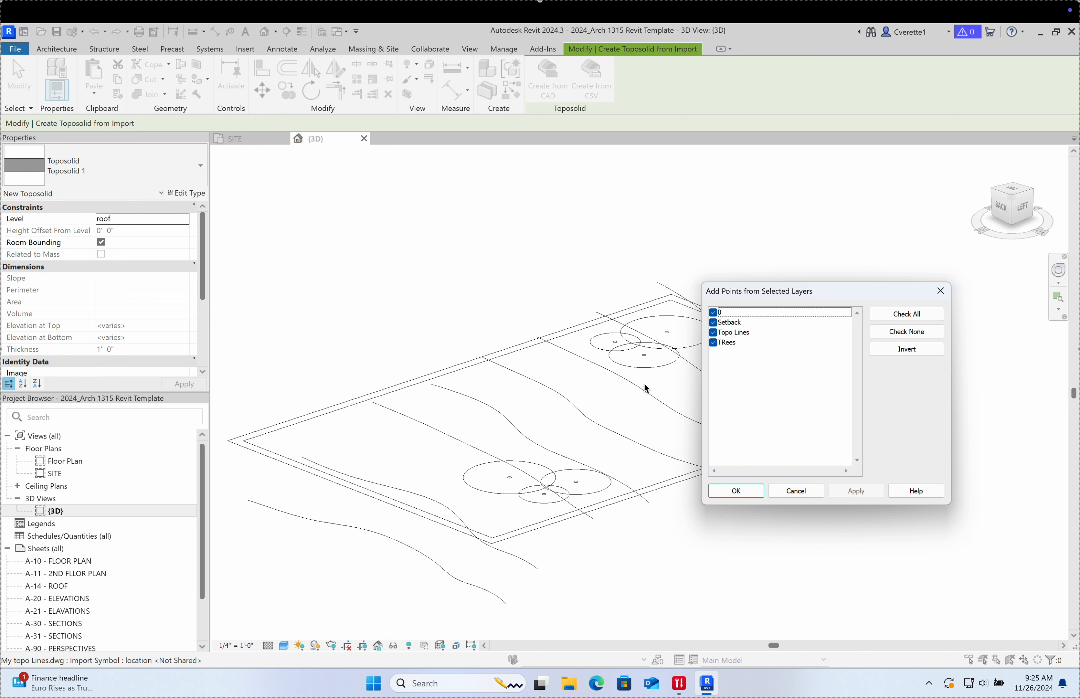
# Step: Uncheck TRees, Setback and 0, keeping only Topo Lines, and create the toposolid
pyautogui.click(713, 342)
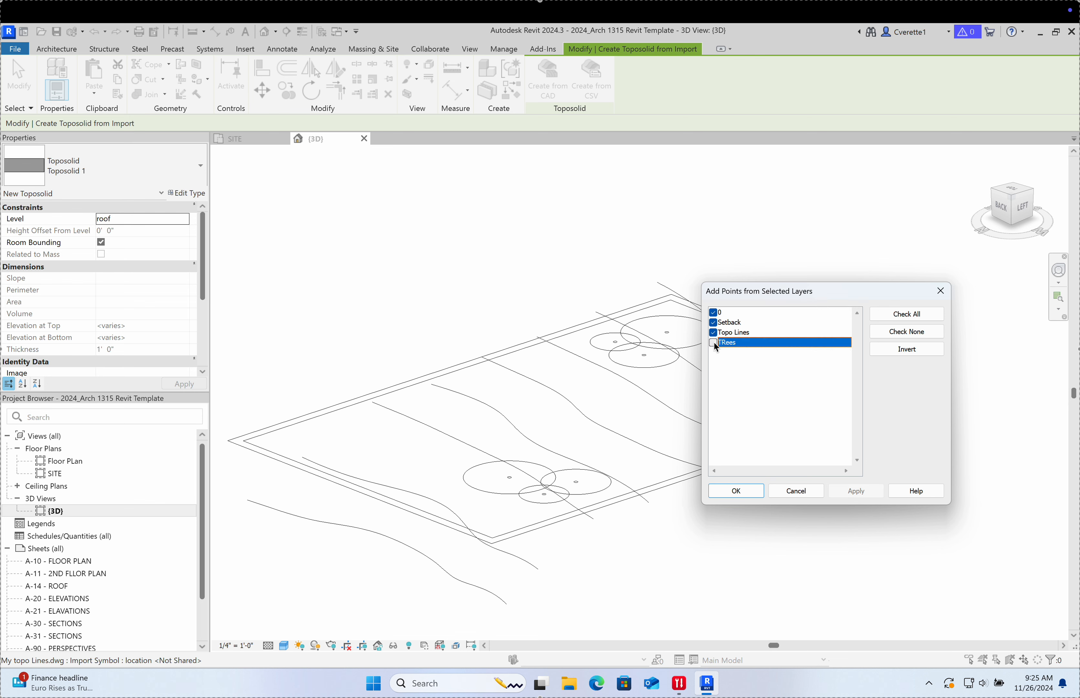
pyautogui.click(713, 322)
pyautogui.click(713, 313)
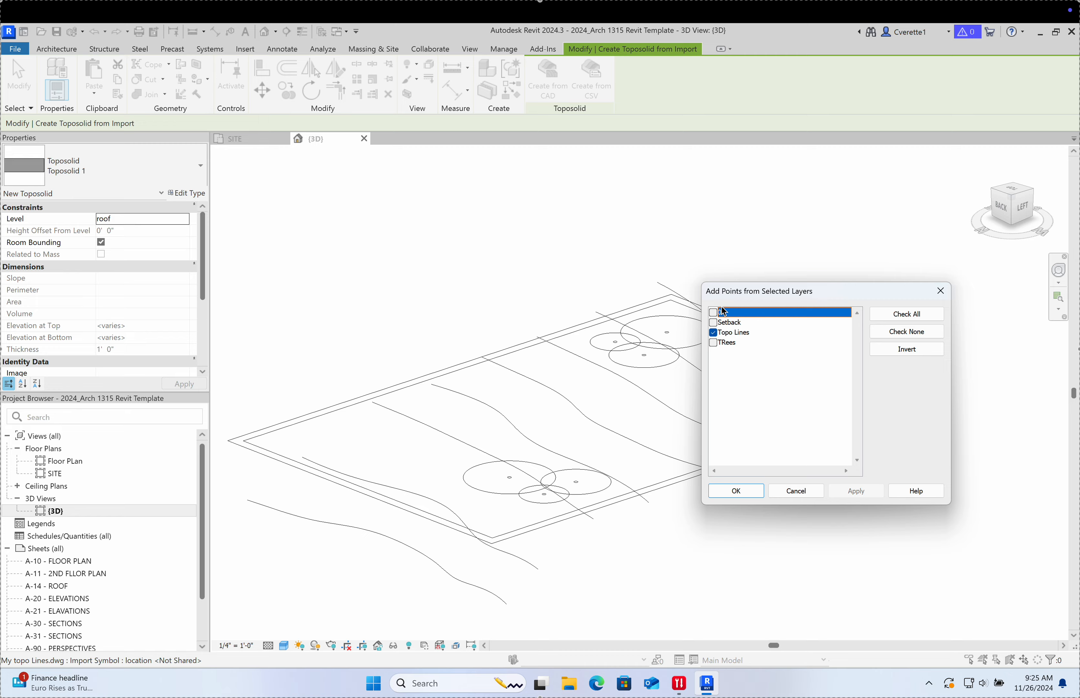
pyautogui.click(740, 492)
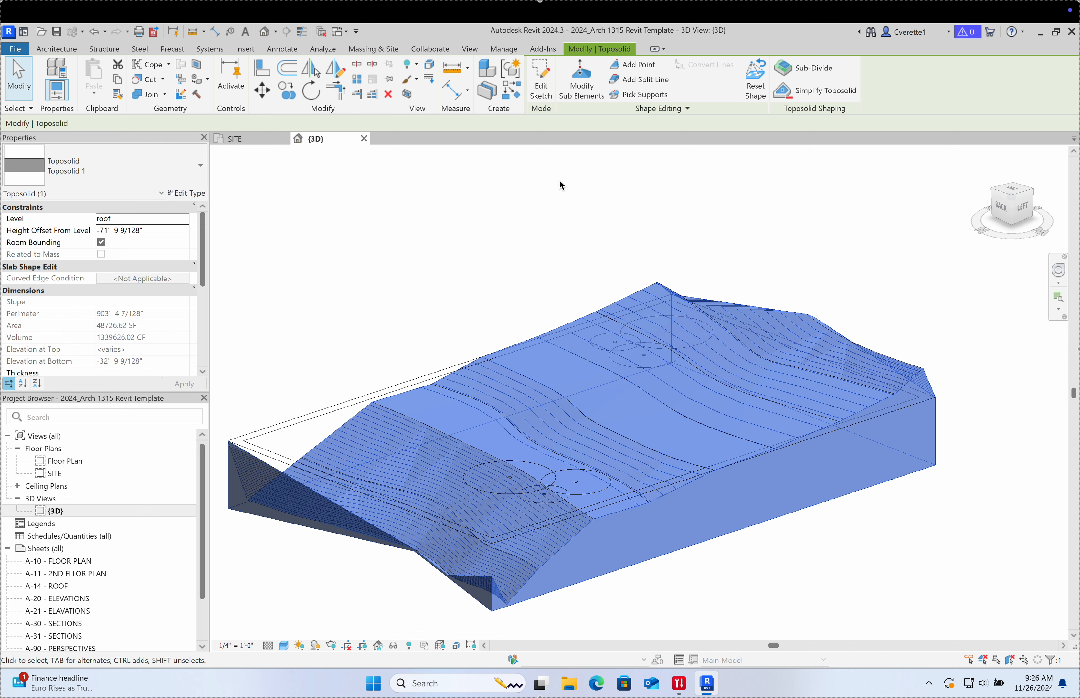
pyautogui.click(474, 255)
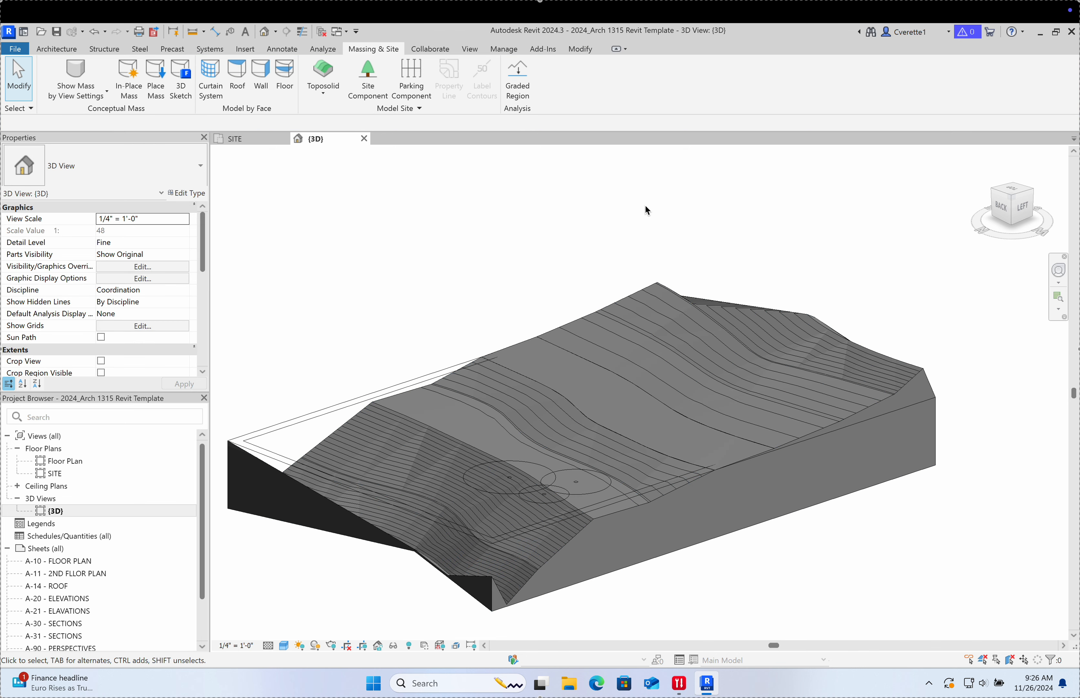
pyautogui.click(535, 379)
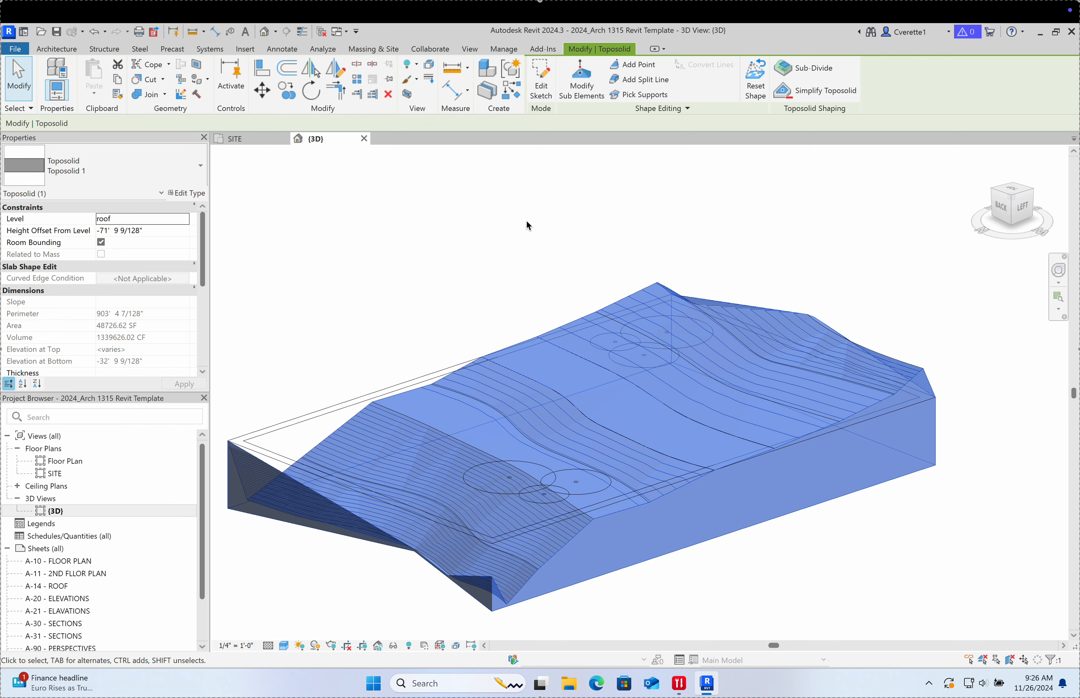
# Step: Open Toposolid 1's boundary sketch and set a straight top-down view of it
pyautogui.click(545, 96)
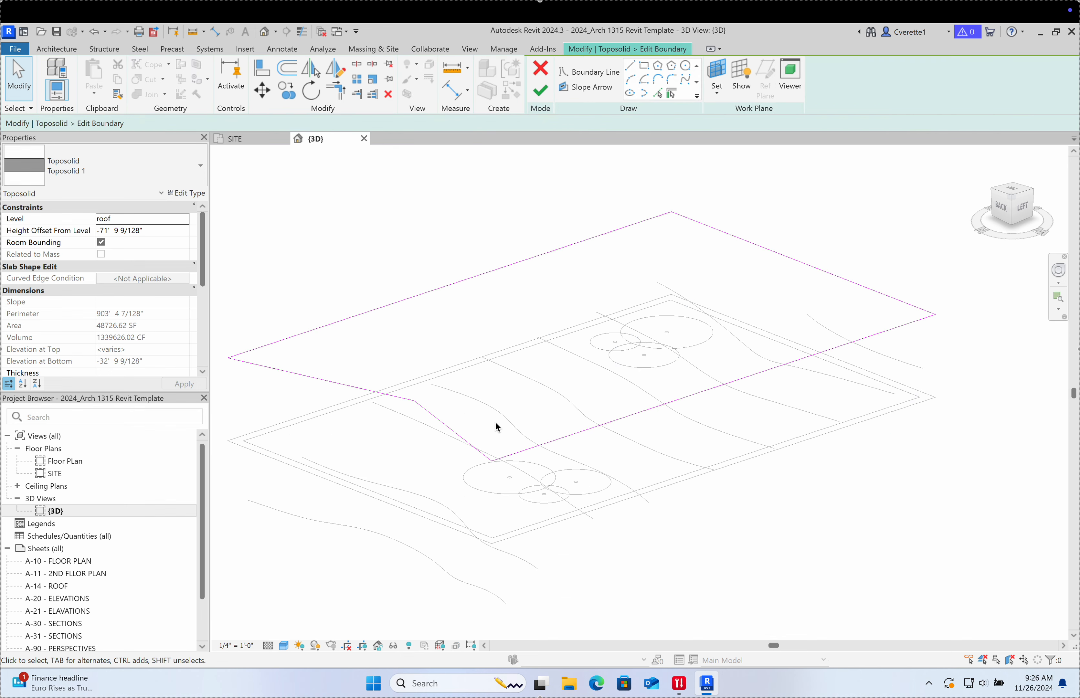
pyautogui.scroll(1, 522, 445)
pyautogui.moveTo(531, 452); pyautogui.dragTo(570, 513, button='middle')
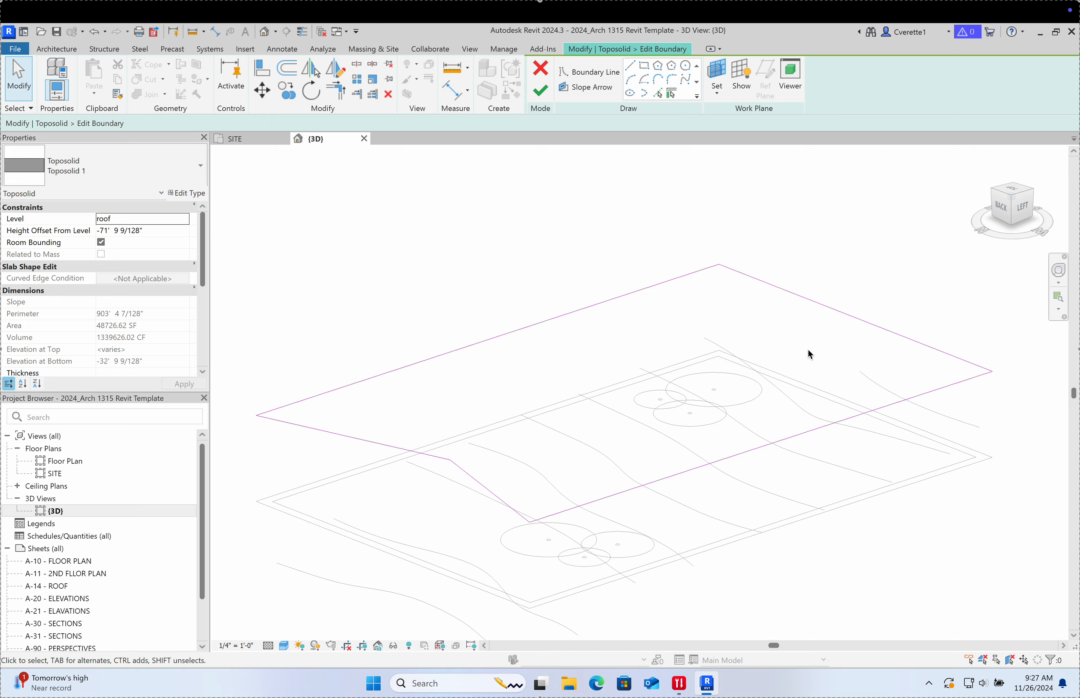
pyautogui.keyDown('shift'); pyautogui.moveTo(808, 350); pyautogui.dragTo(857, 451, button='middle'); pyautogui.keyUp('shift')
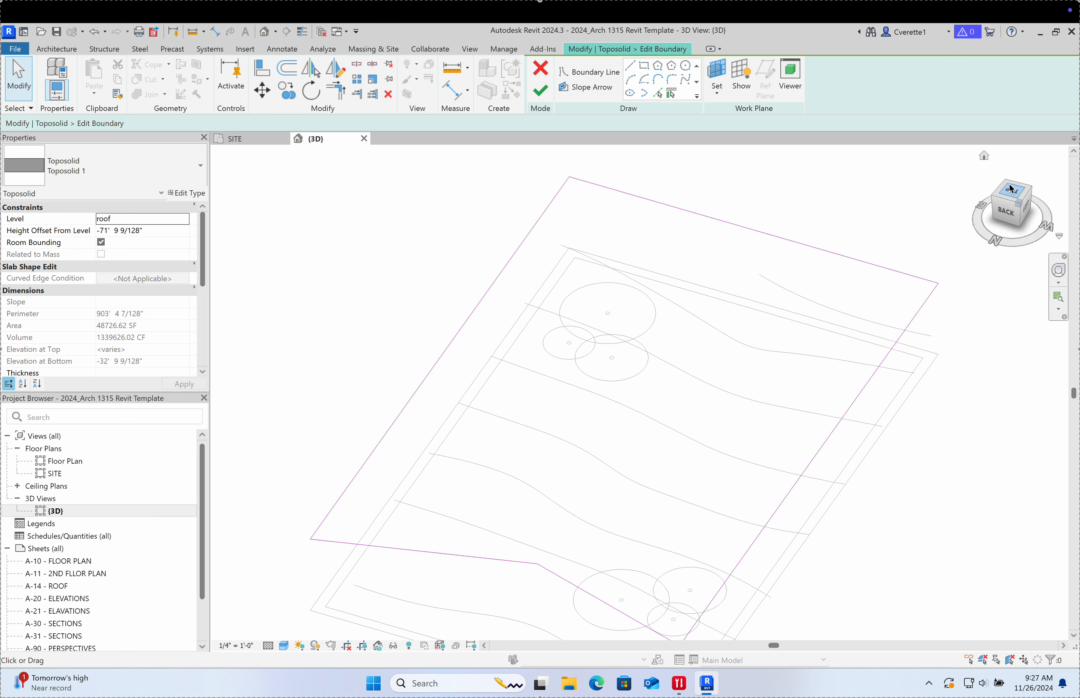
pyautogui.click(1011, 197)
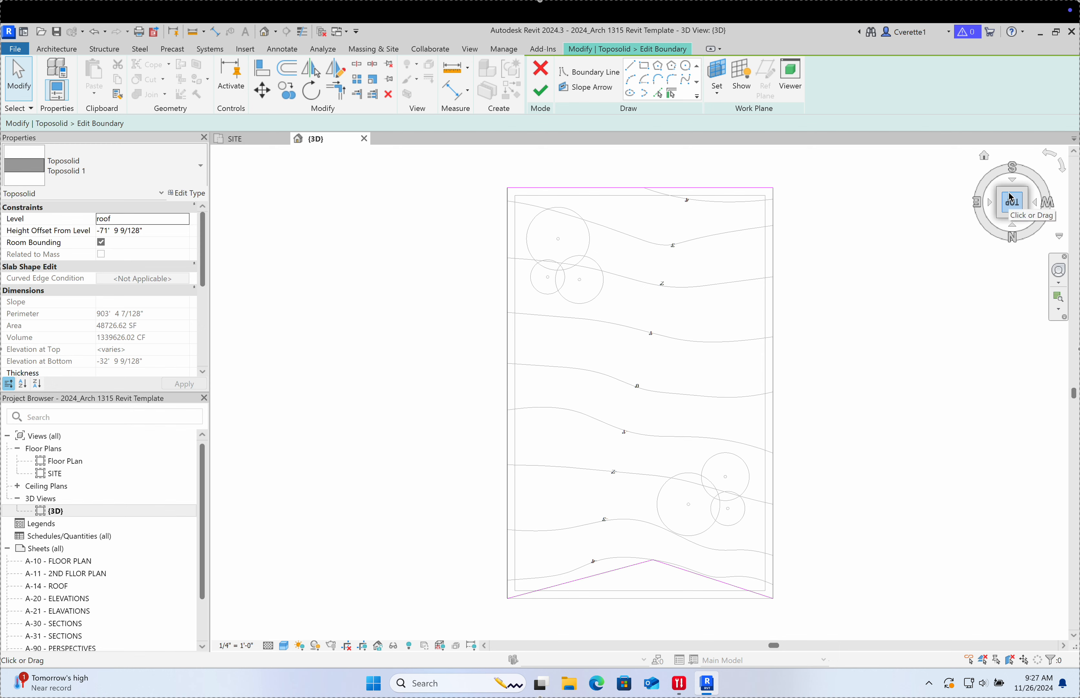
pyautogui.click(980, 208)
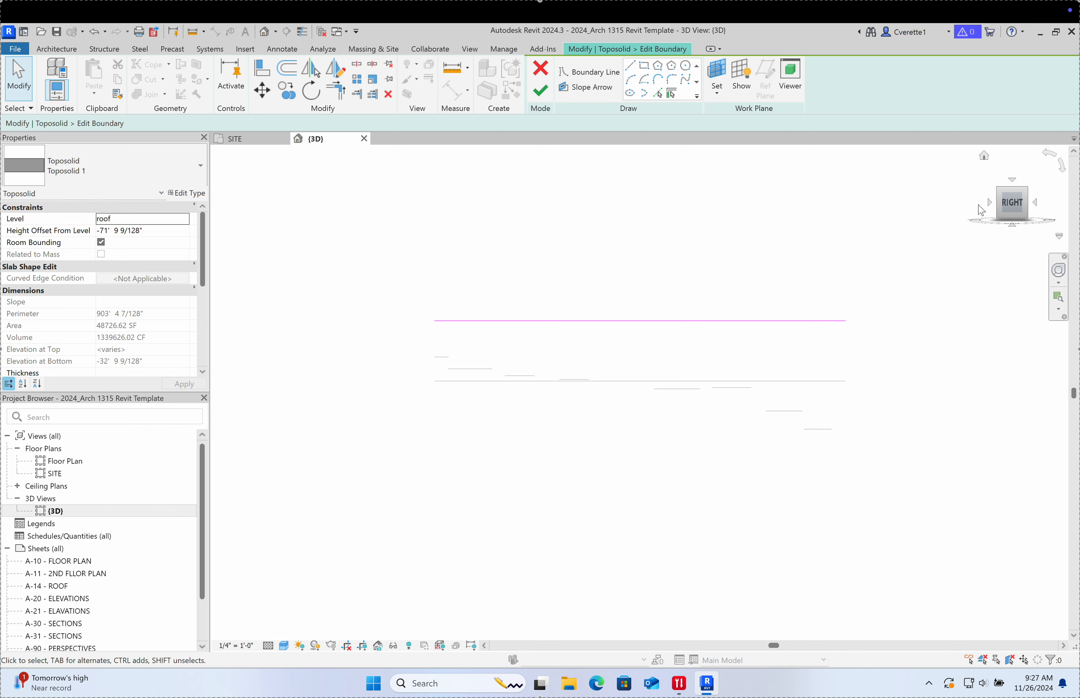
pyautogui.click(988, 202)
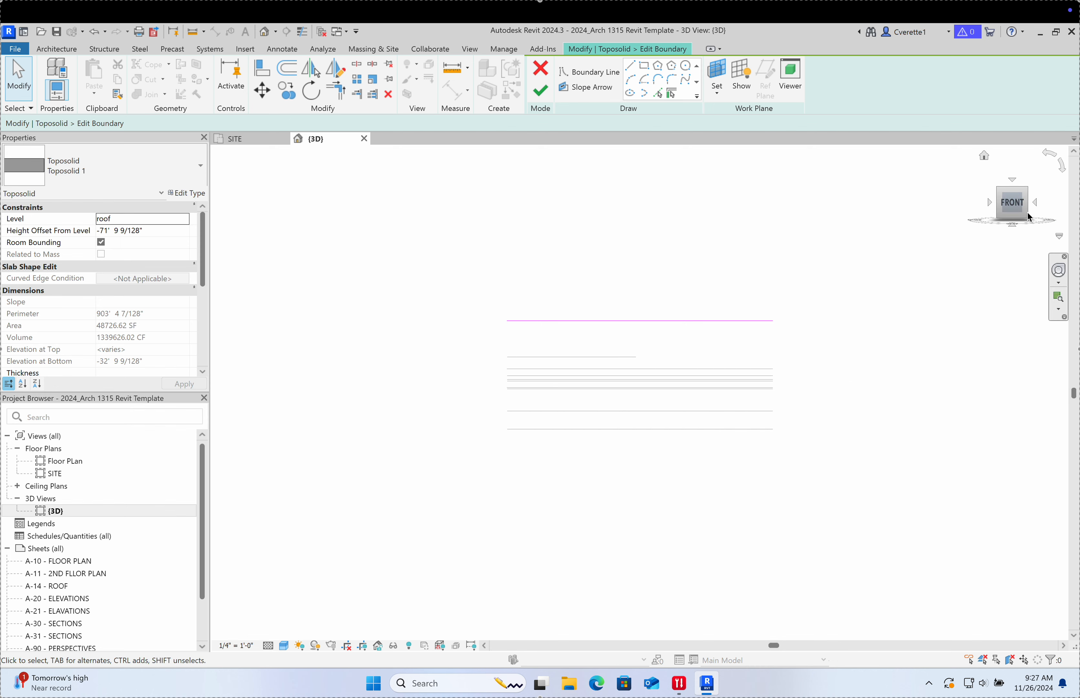
pyautogui.click(1015, 187)
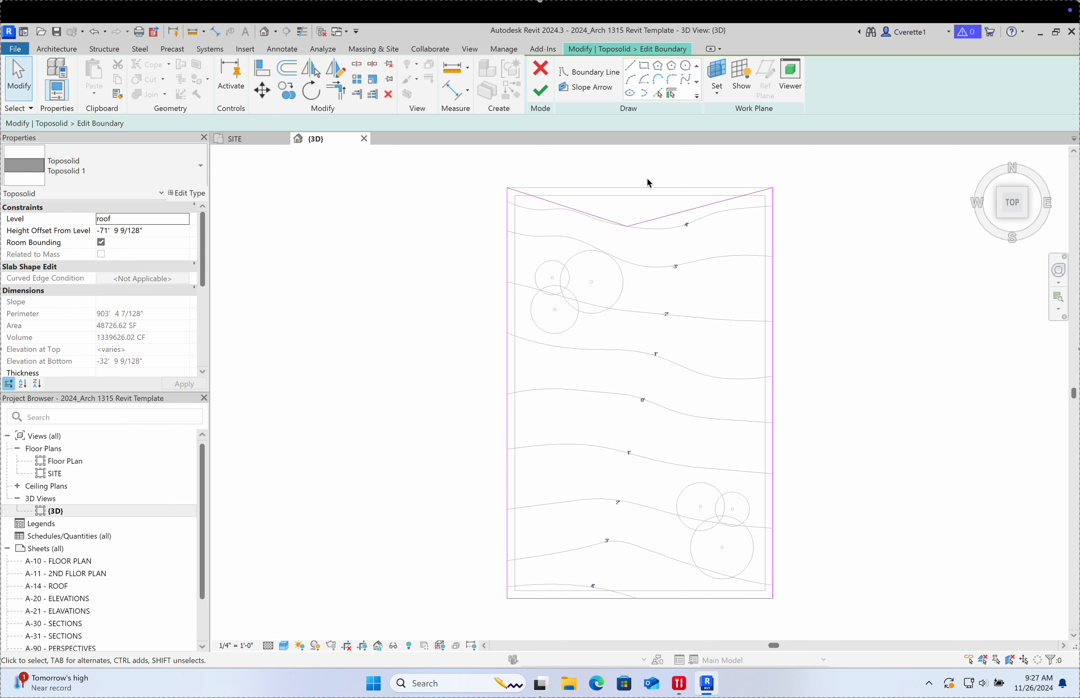
pyautogui.scroll(5, 646, 181)
pyautogui.scroll(-5, 616, 253)
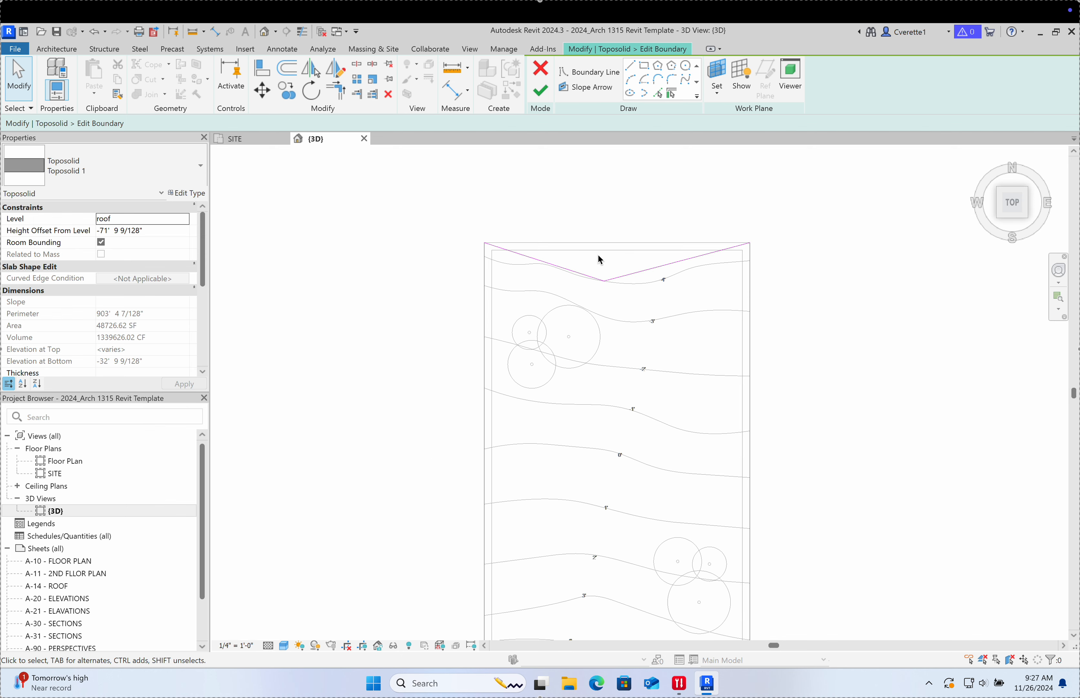
# Step: Move the end point of one top-notch boundary line
pyautogui.click(625, 276)
pyautogui.scroll(5, 603, 282)
pyautogui.moveTo(582, 289)
pyautogui.mouseDown()
pyautogui.moveTo(548, 284)
pyautogui.moveTo(593, 296)
pyautogui.moveTo(598, 273)
pyautogui.mouseUp()
pyautogui.scroll(-12, 598, 268)
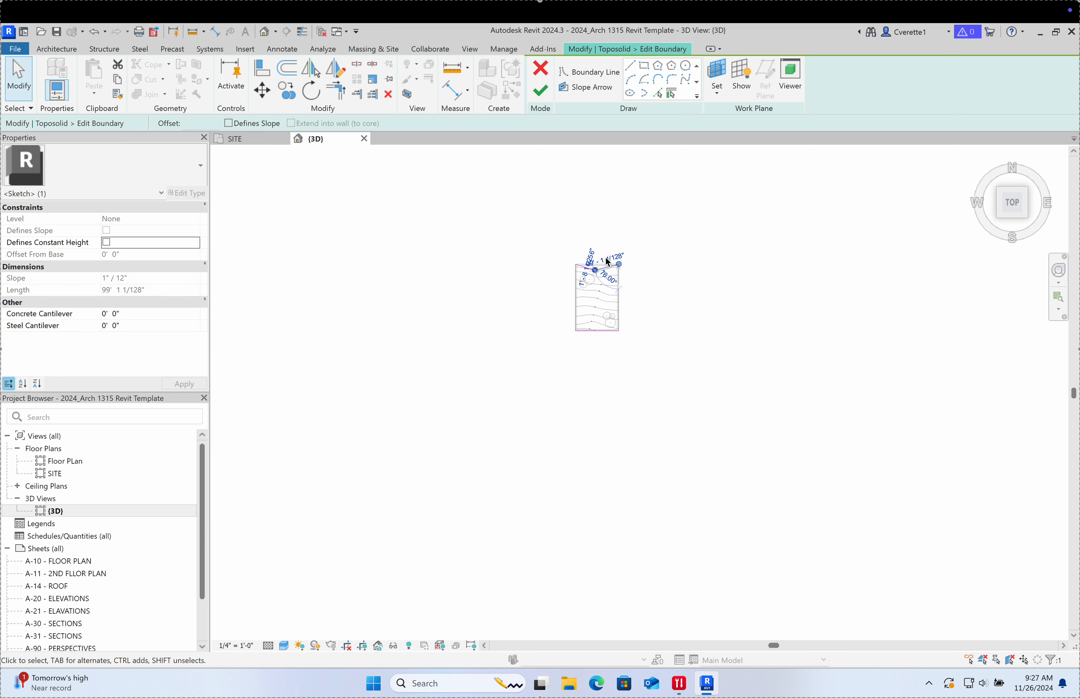
pyautogui.scroll(8, 605, 257)
pyautogui.click(512, 399)
# Step: Delete the left angled notch edge and the remaining sloped boundary line
pyautogui.click(428, 440)
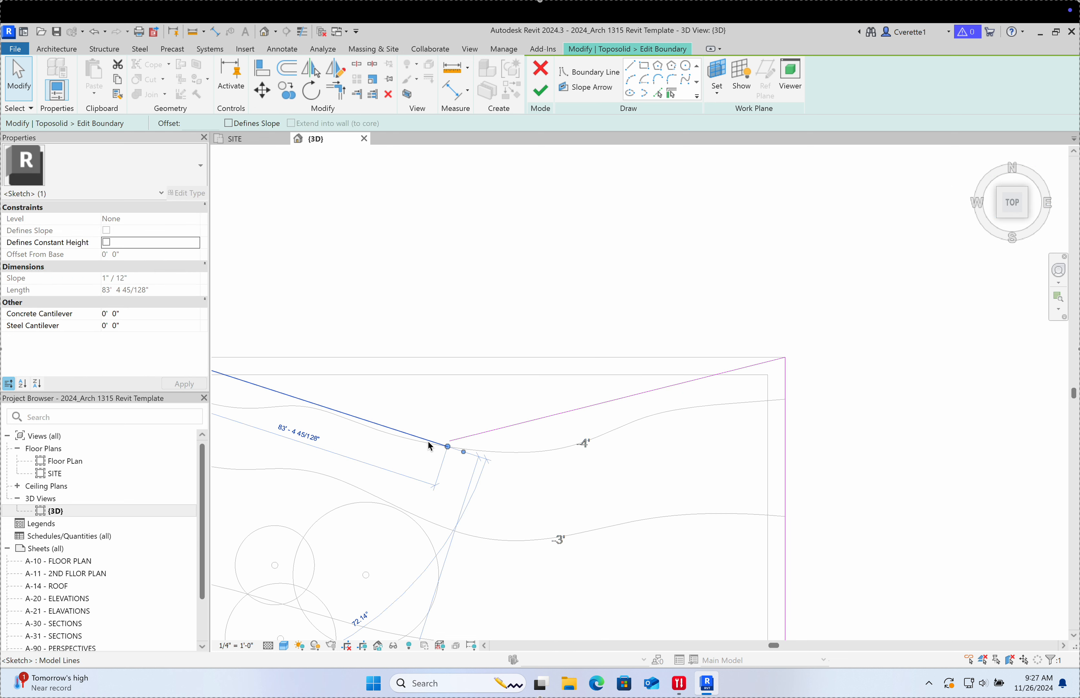
pyautogui.press('Delete')
pyautogui.moveTo(395, 426); pyautogui.dragTo(544, 378, button='middle')
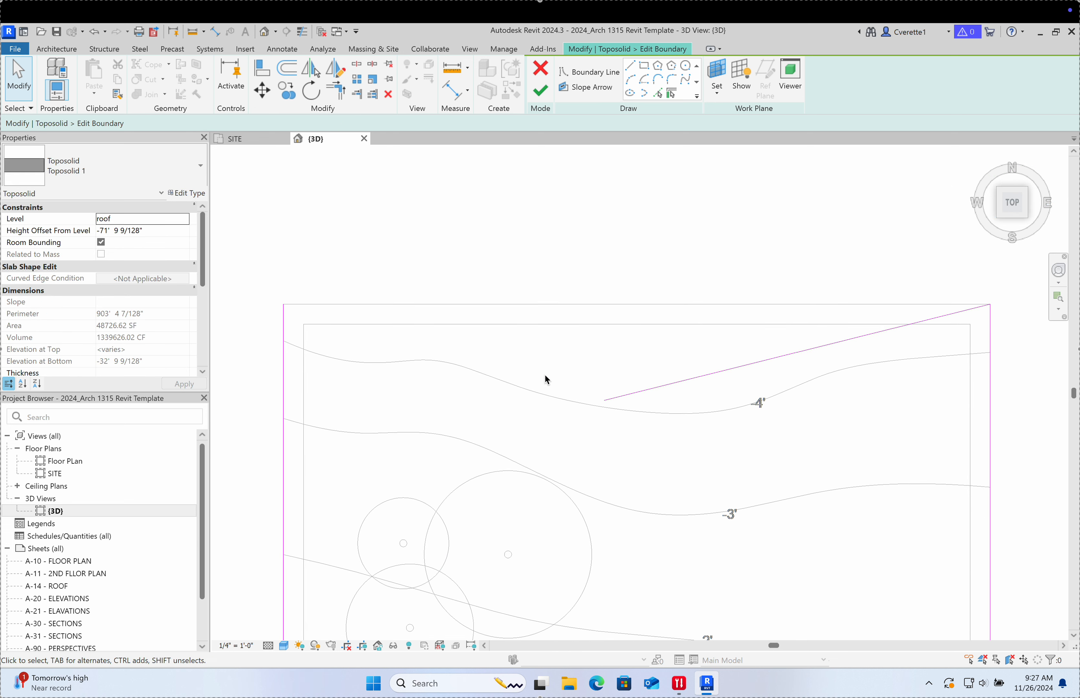
pyautogui.scroll(-4, 589, 358)
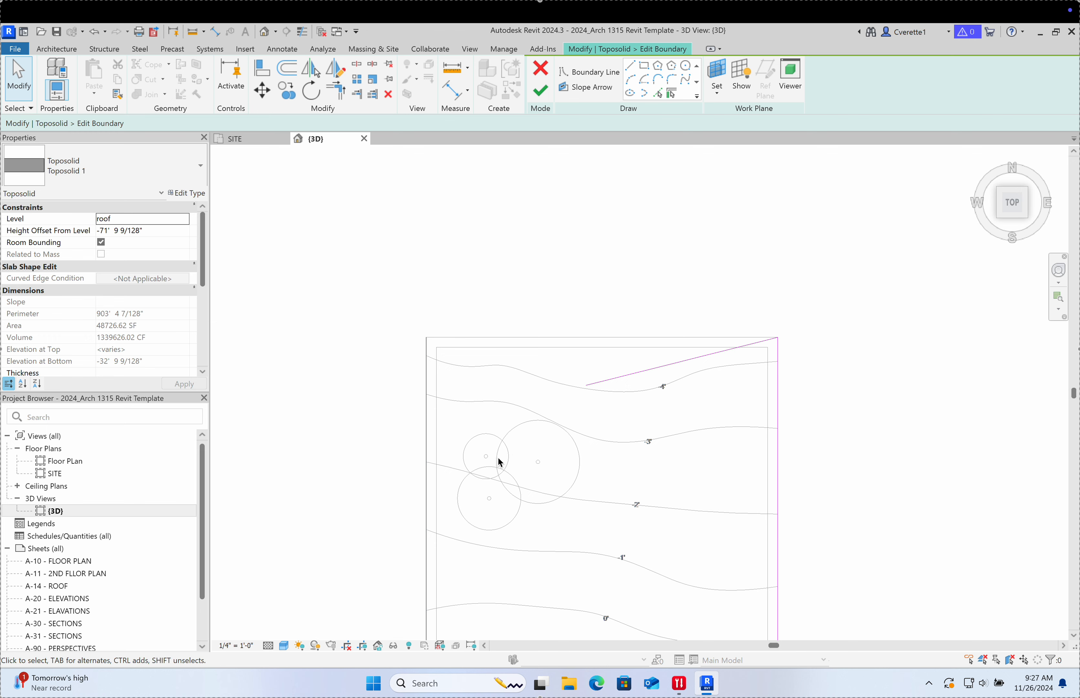
pyautogui.scroll(5, 606, 381)
pyautogui.click(608, 384)
pyautogui.scroll(-5, 542, 410)
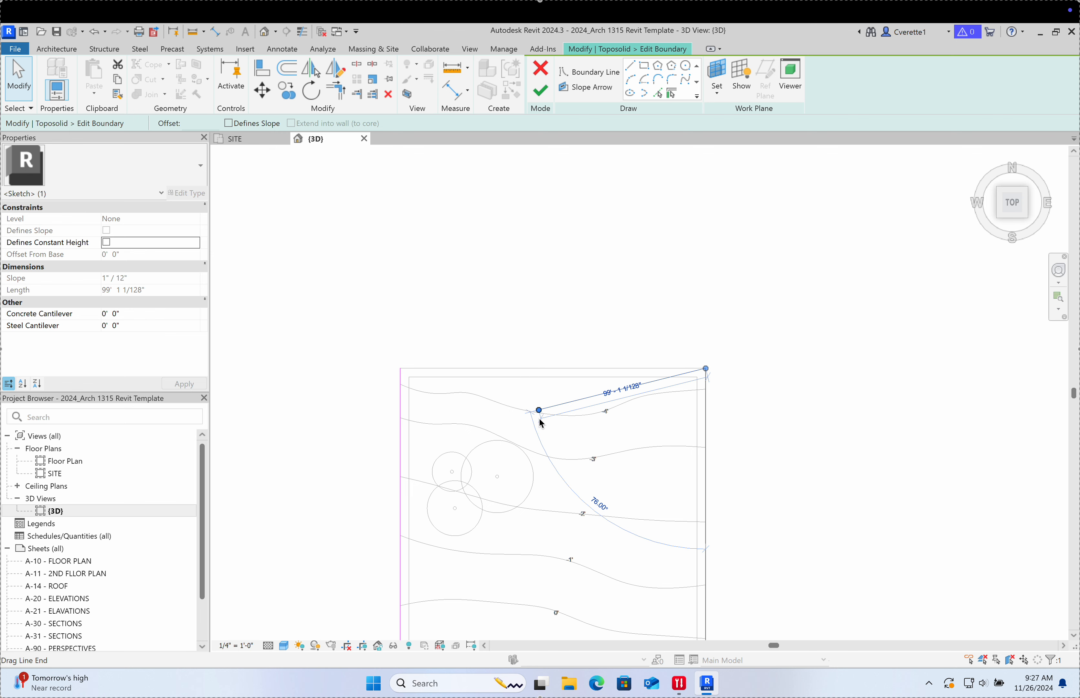
pyautogui.press('Delete')
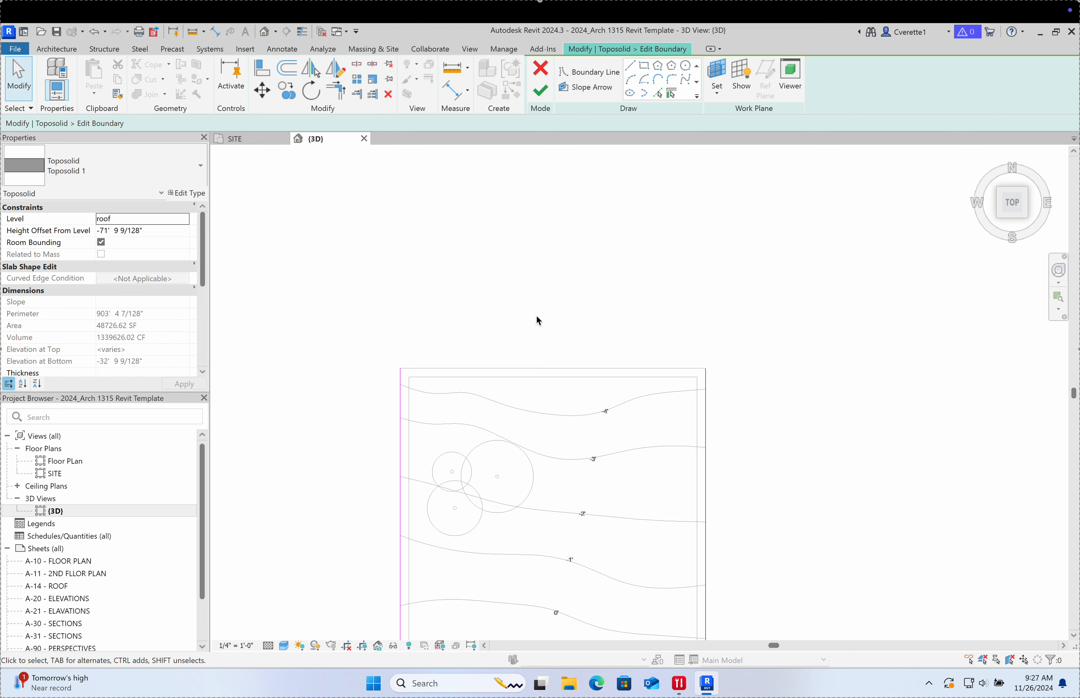
pyautogui.scroll(1, 529, 322)
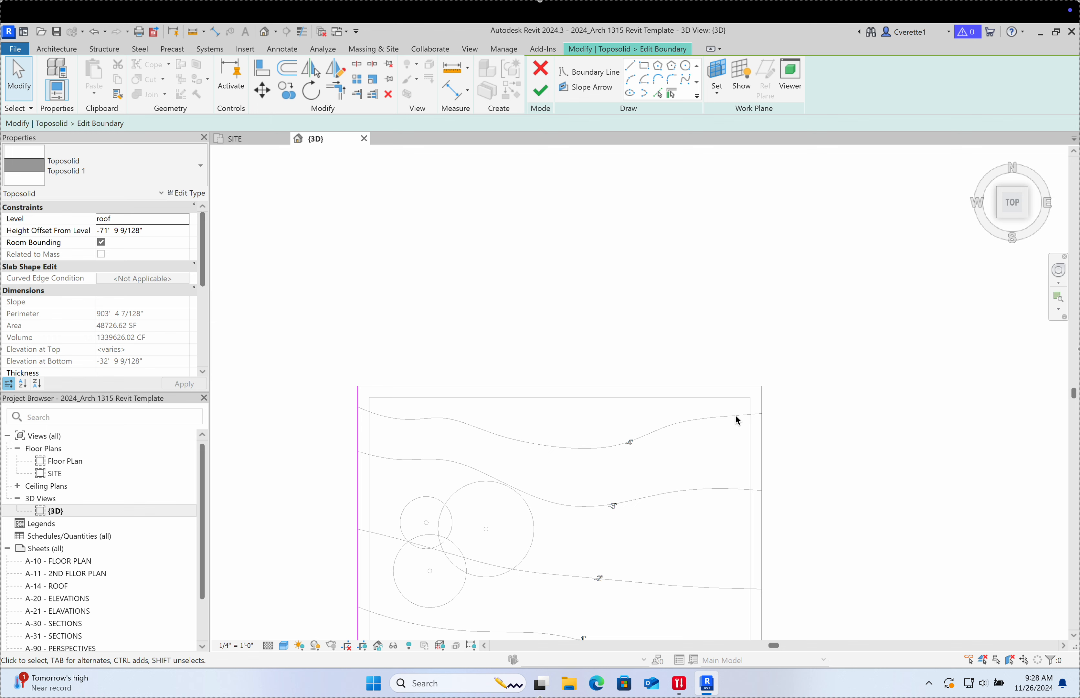
# Step: Draw a line chain from the top-right corner through two peaks and a valley to the top-left corner
pyautogui.click(631, 71)
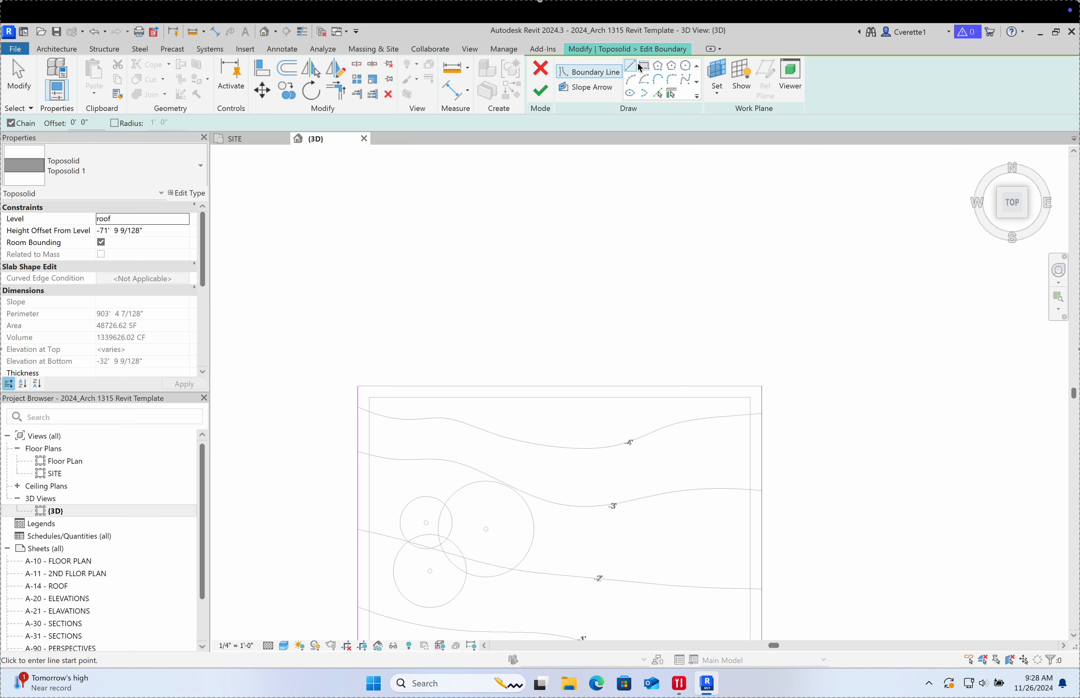
pyautogui.click(762, 386)
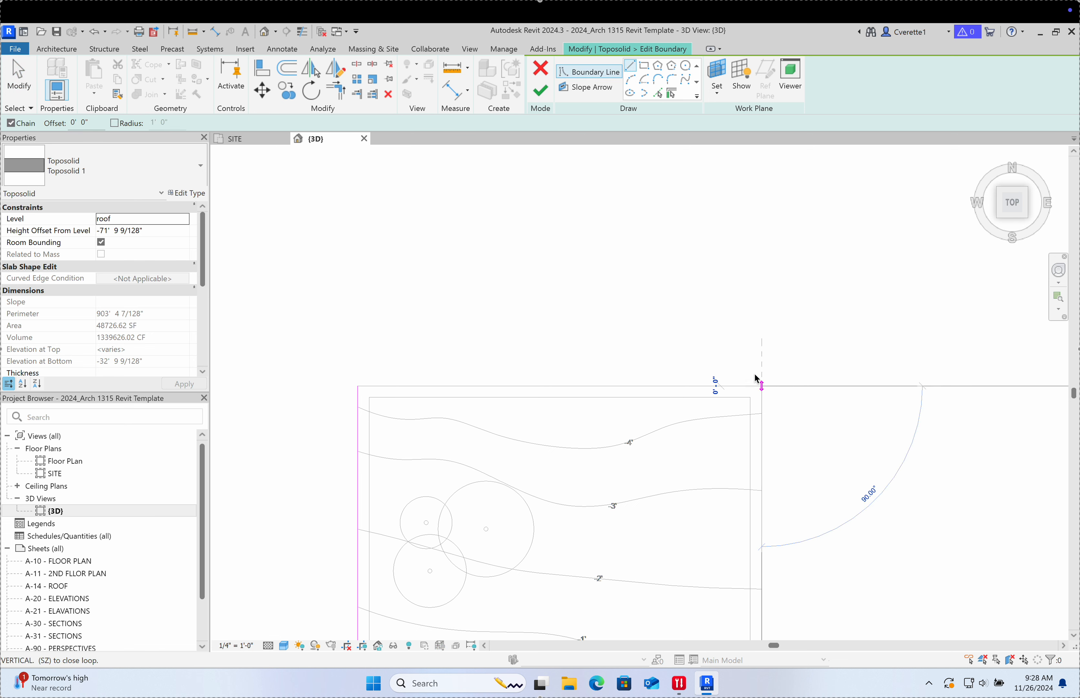
pyautogui.click(632, 256)
pyautogui.click(547, 326)
pyautogui.click(496, 252)
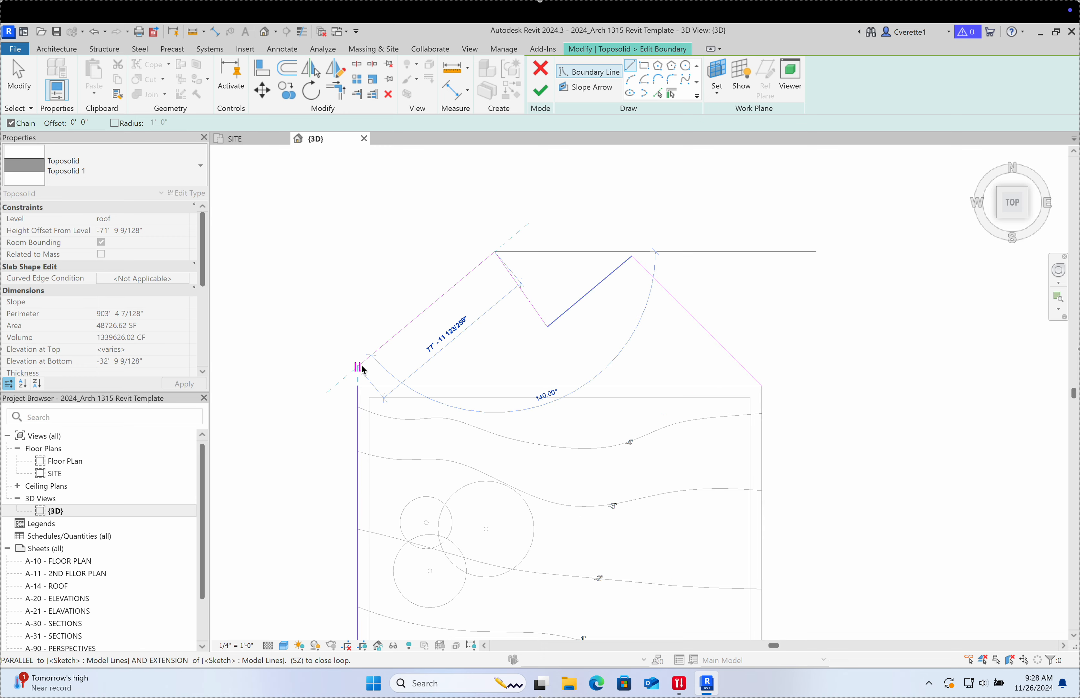
pyautogui.click(358, 386)
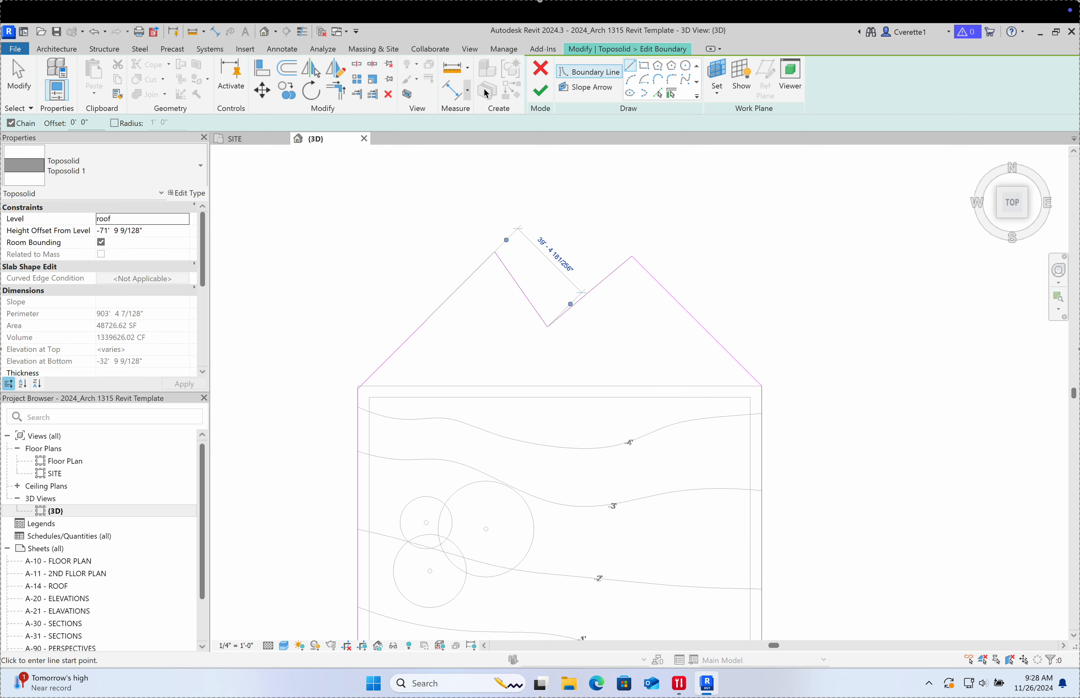
# Step: Finish the boundary edit, dismiss the deleted-points warning, and view the reshaped toposolid obliquely
pyautogui.click(539, 91)
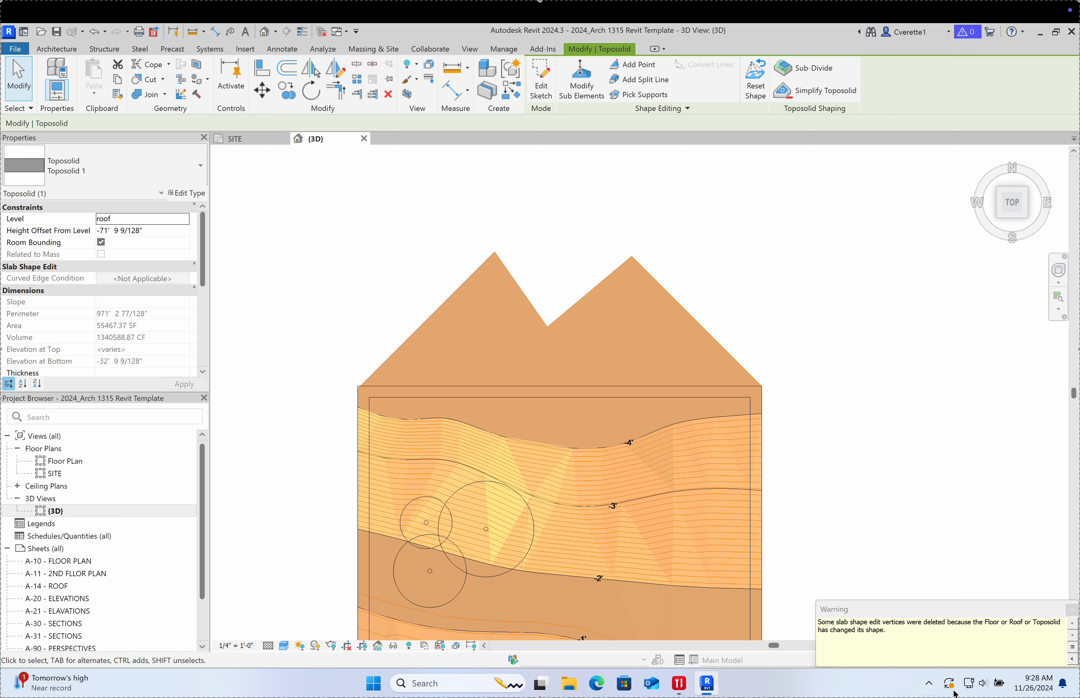
pyautogui.click(1071, 609)
pyautogui.click(912, 527)
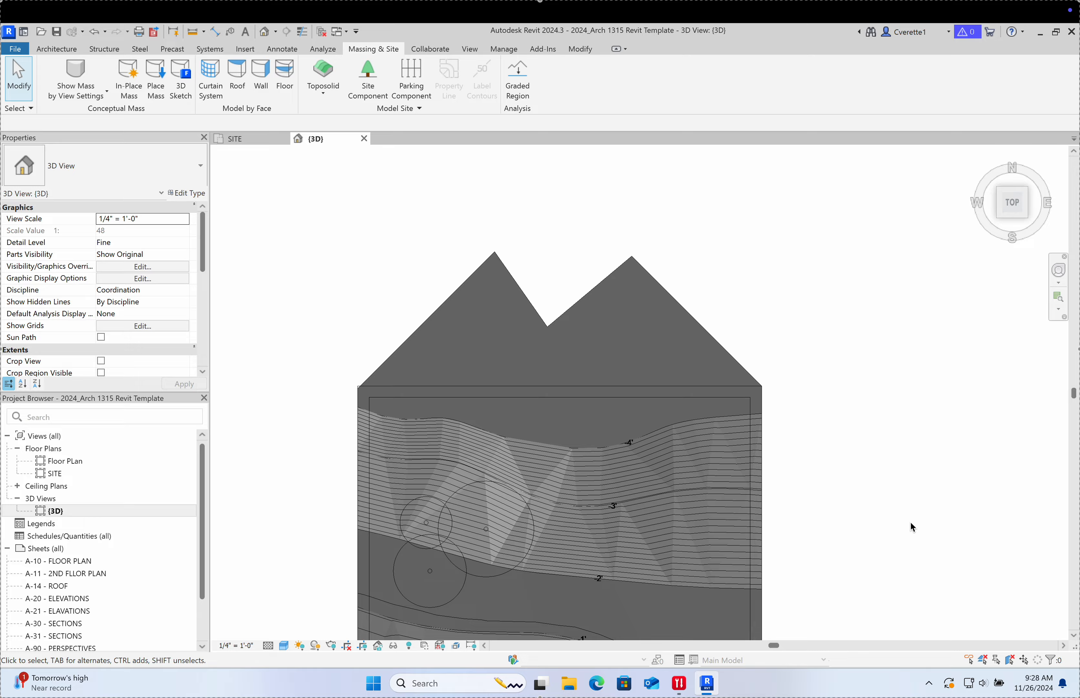
pyautogui.keyDown('shift'); pyautogui.moveTo(913, 527); pyautogui.dragTo(856, 445, button='middle'); pyautogui.keyUp('shift')
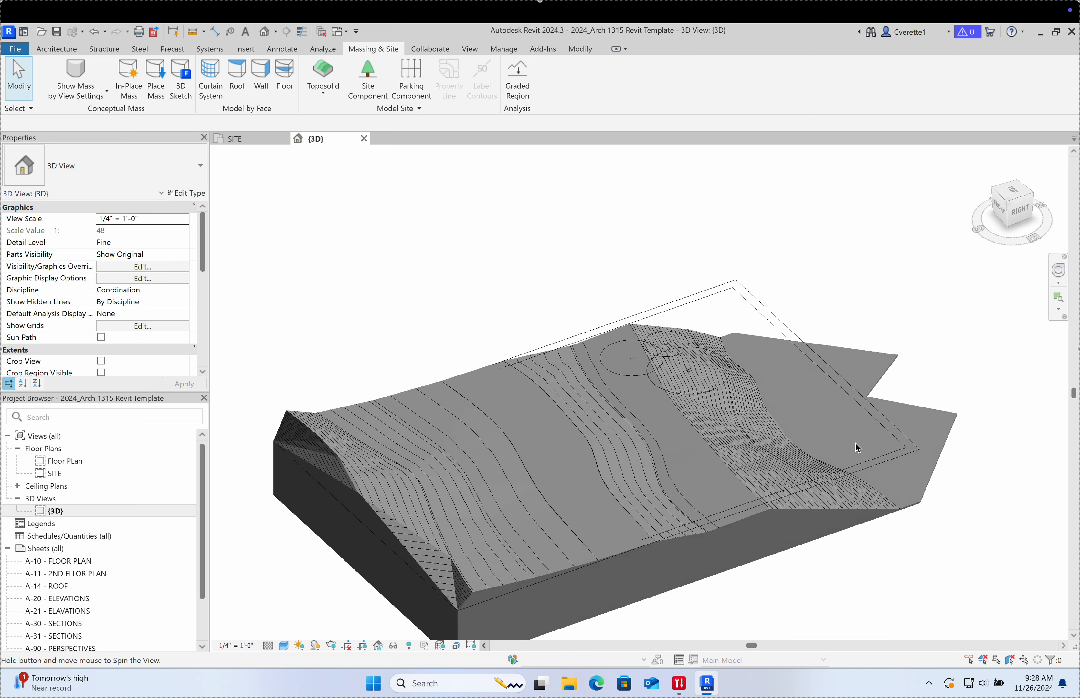
# Step: Reopen the boundary sketch and delete the four double-peak lines
pyautogui.doubleClick(950, 439)
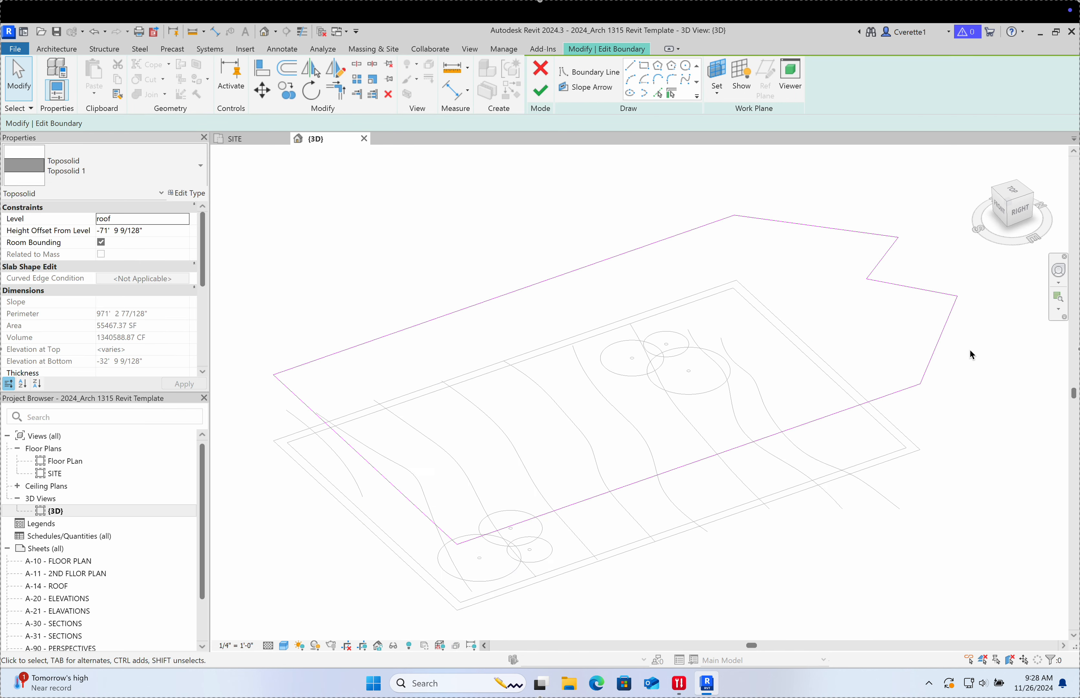
pyautogui.moveTo(970, 345); pyautogui.dragTo(867, 227)
pyautogui.press('Delete')
# Step: Pick the imported drawing's edge as a boundary line, then continue past the open-loop error
pyautogui.click(657, 93)
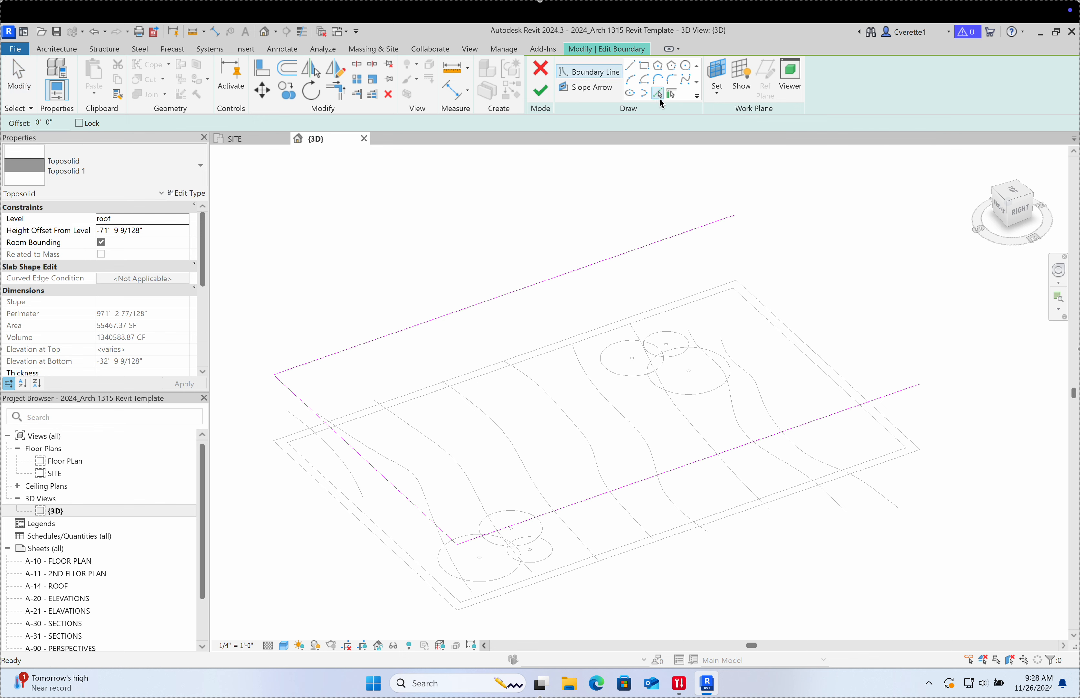
pyautogui.click(785, 323)
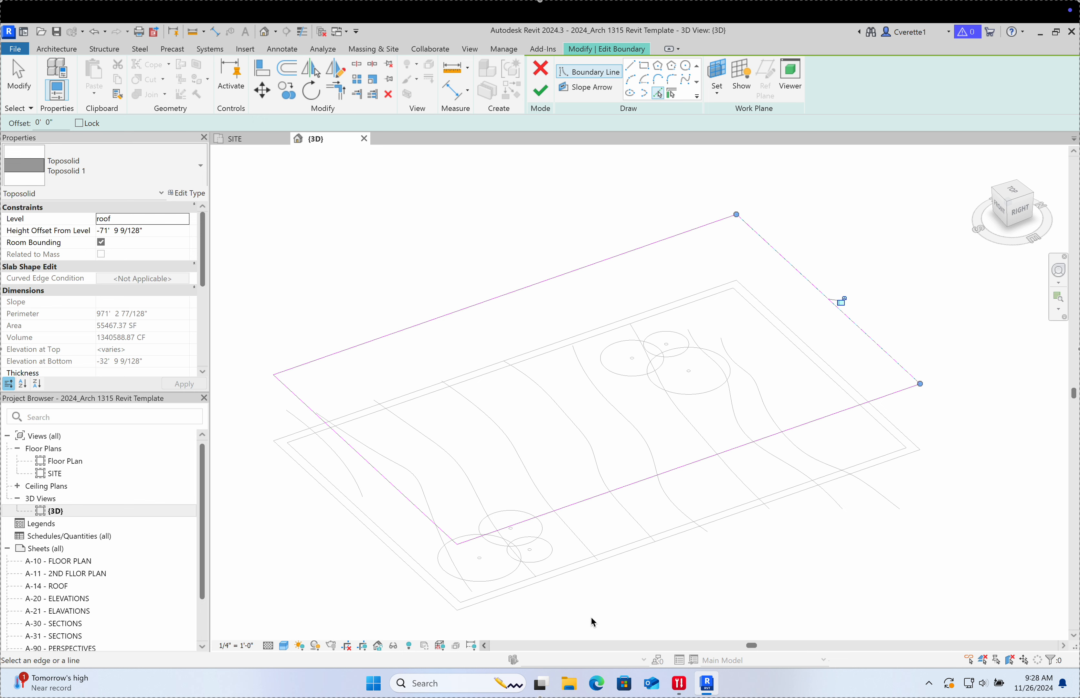
pyautogui.click(540, 93)
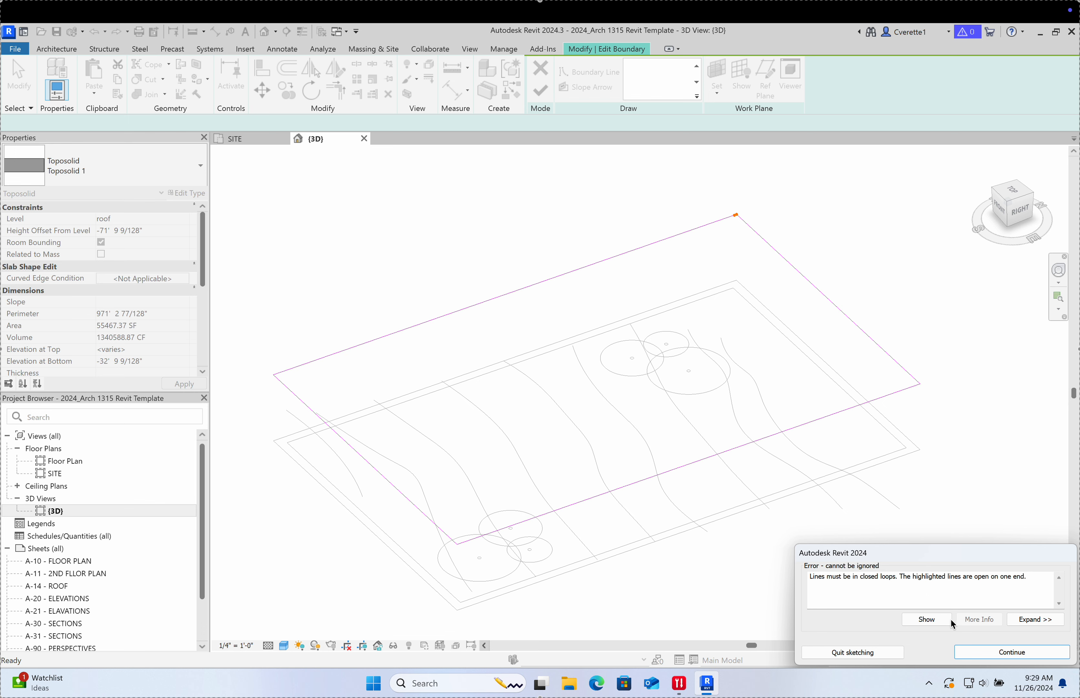
pyautogui.click(979, 658)
# Step: Use Trim/Extend to Corner (TR) on the two open boundary lines
pyautogui.scroll(5, 714, 214)
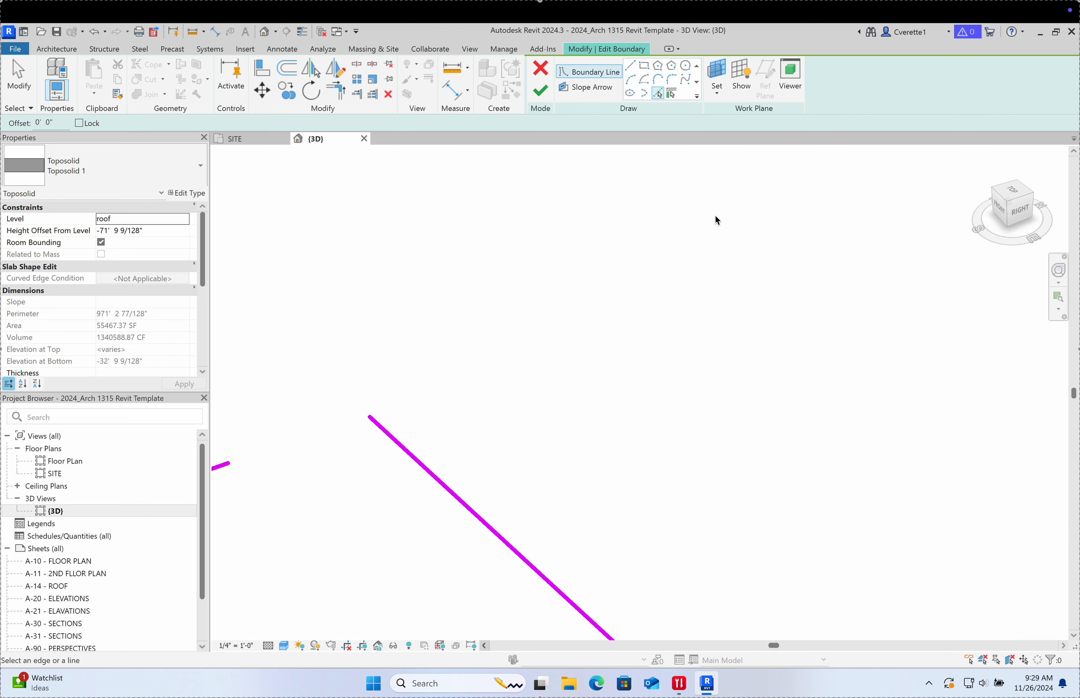
pyautogui.scroll(-2, 612, 293)
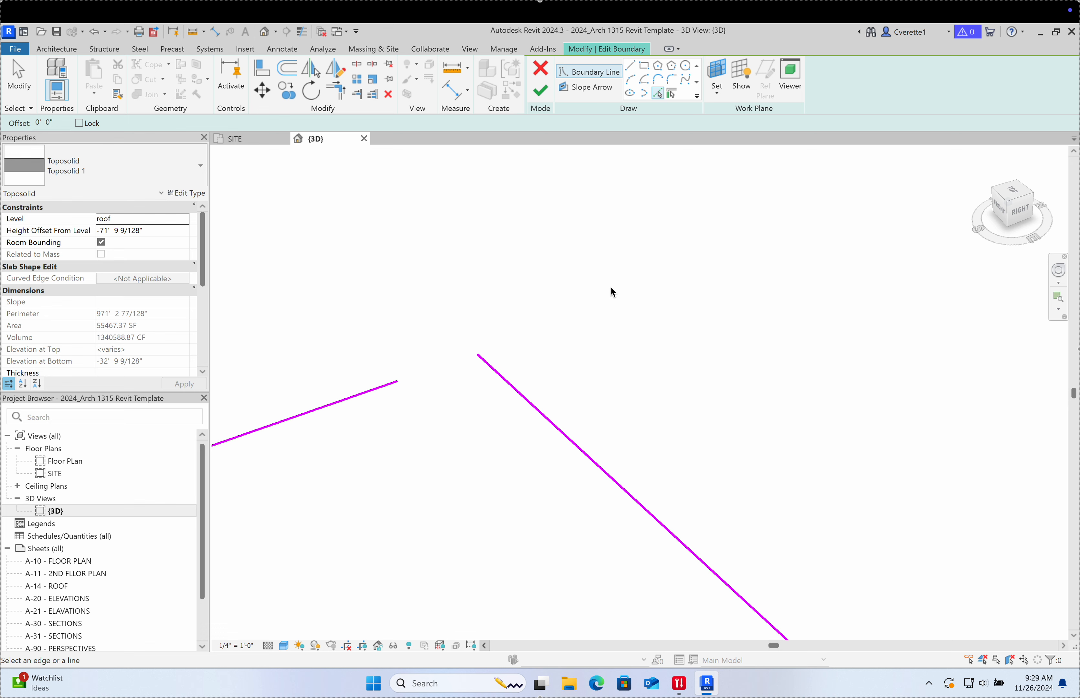
pyautogui.press('t')
pyautogui.press('r')
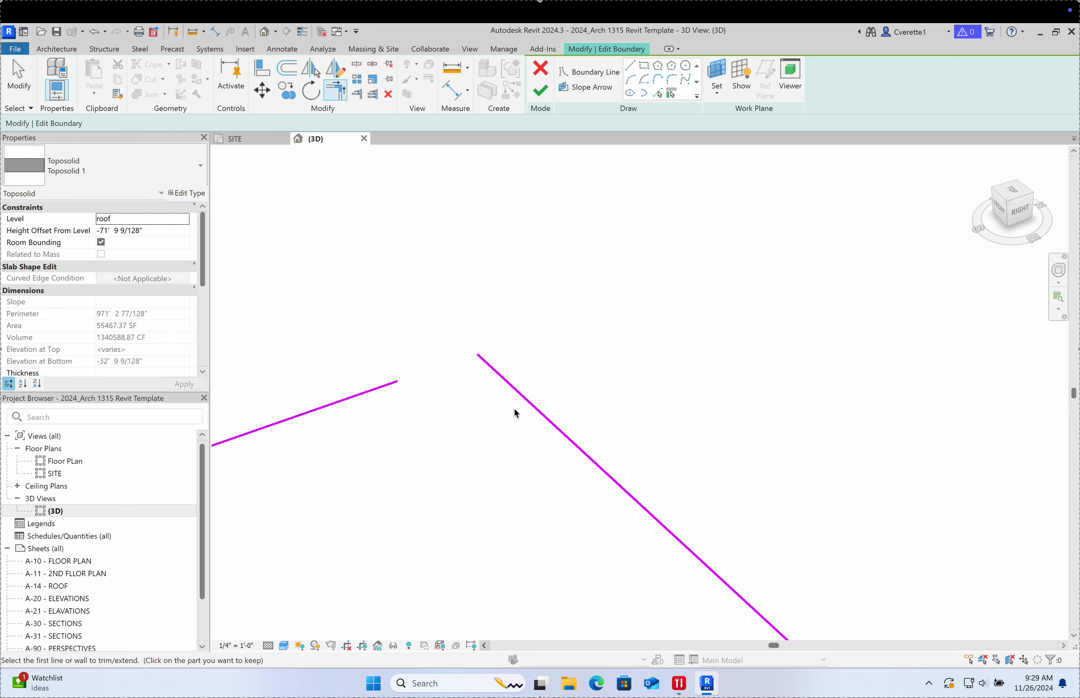
pyautogui.click(522, 397)
pyautogui.click(388, 384)
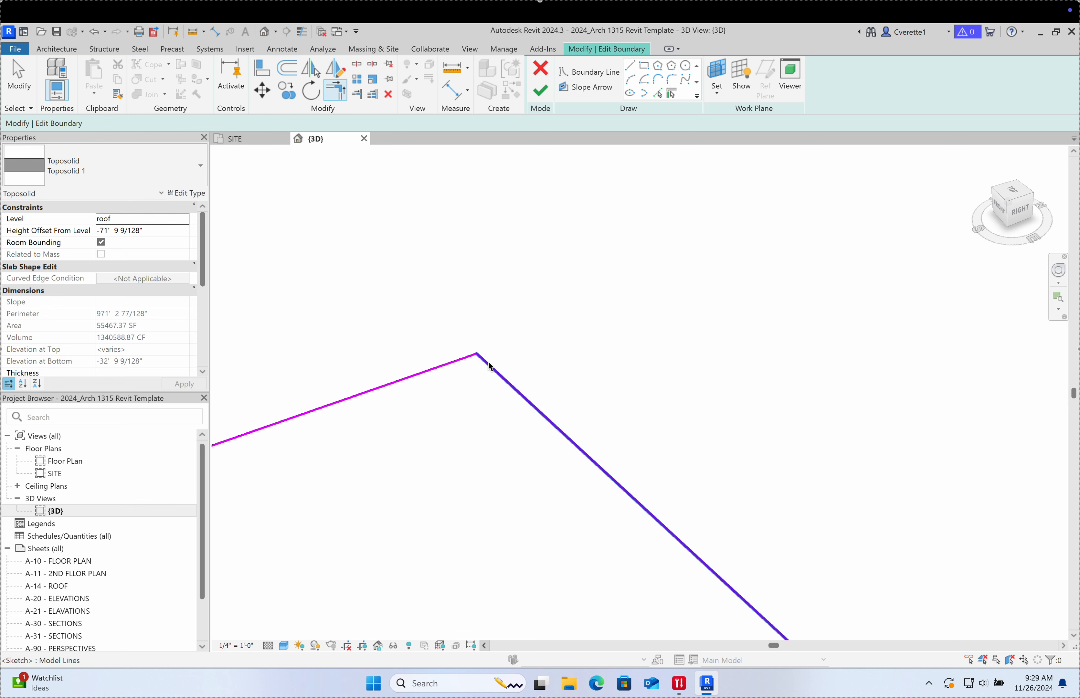
# Step: Extend the right boundary line past the corner, retrim it, then undo the trim
pyautogui.click(492, 370)
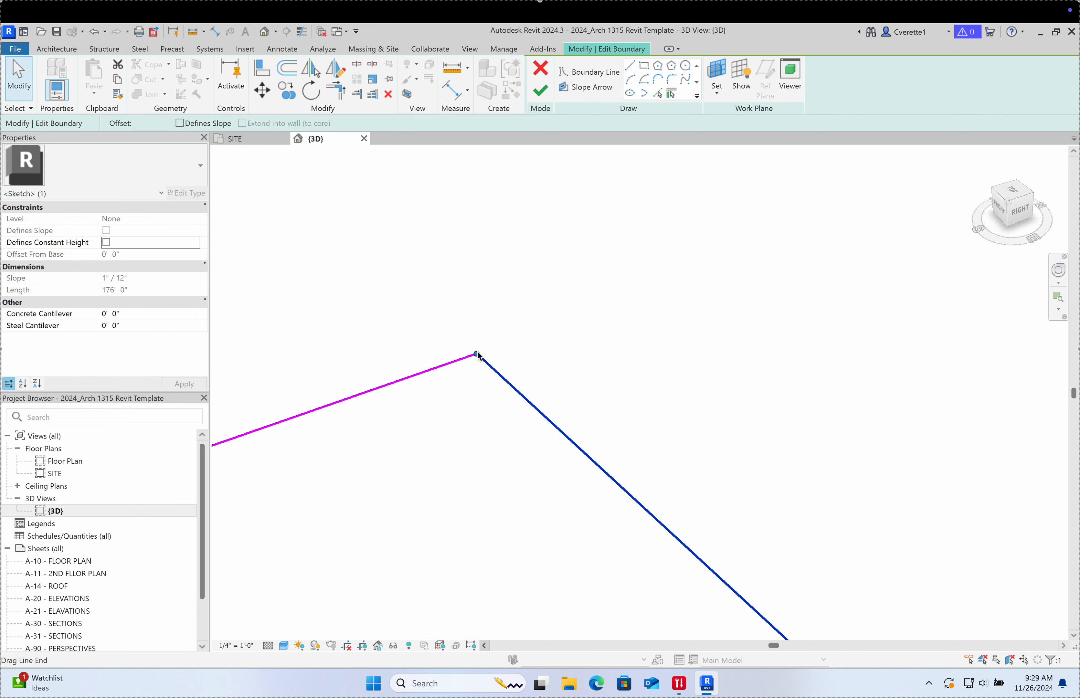
pyautogui.moveTo(477, 354); pyautogui.dragTo(417, 300)
pyautogui.click(549, 324)
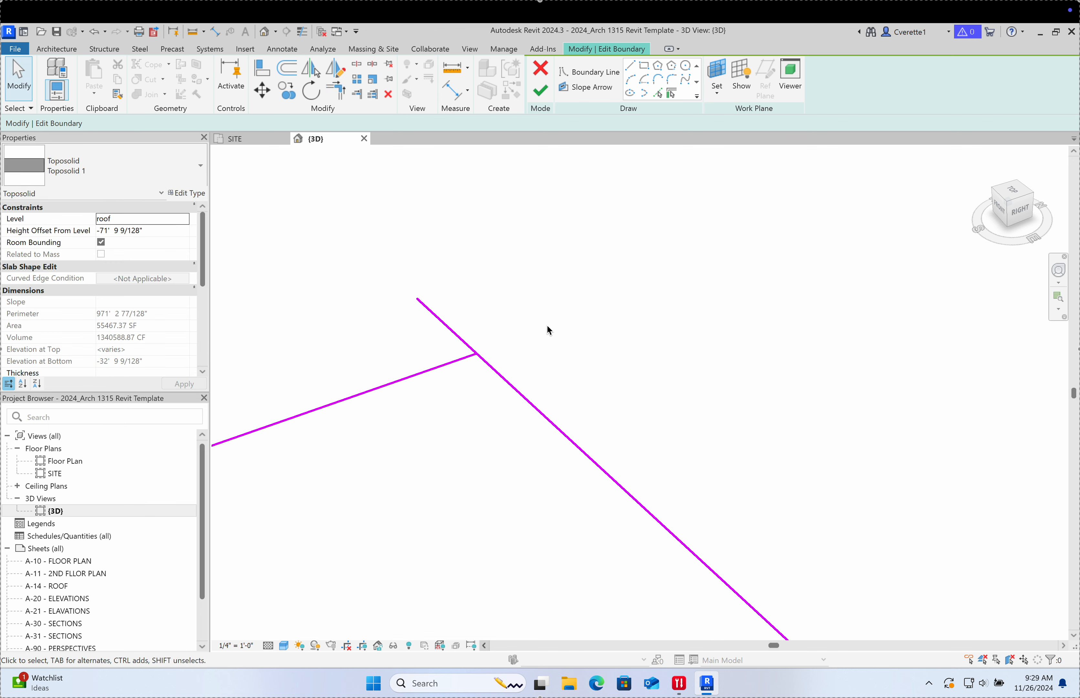
pyautogui.press('t')
pyautogui.press('r')
pyautogui.click(518, 392)
pyautogui.click(448, 363)
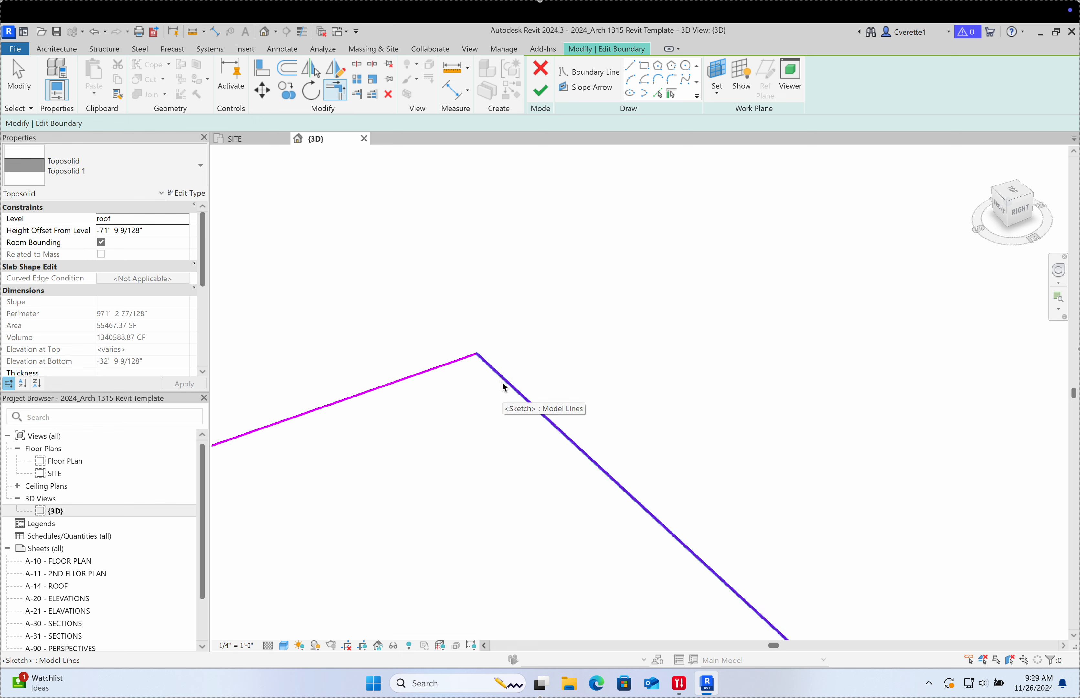
pyautogui.hotkey('ctrl', 'z')
pyautogui.hotkey('ctrl', 'z')
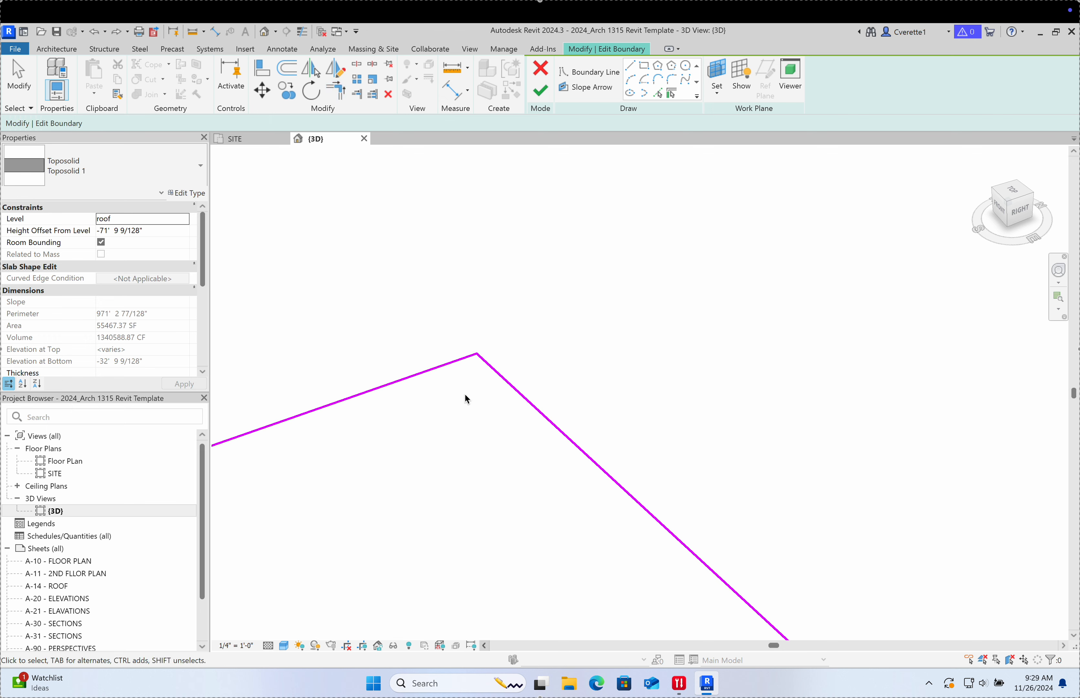
pyautogui.press('Escape')
pyautogui.press('super')
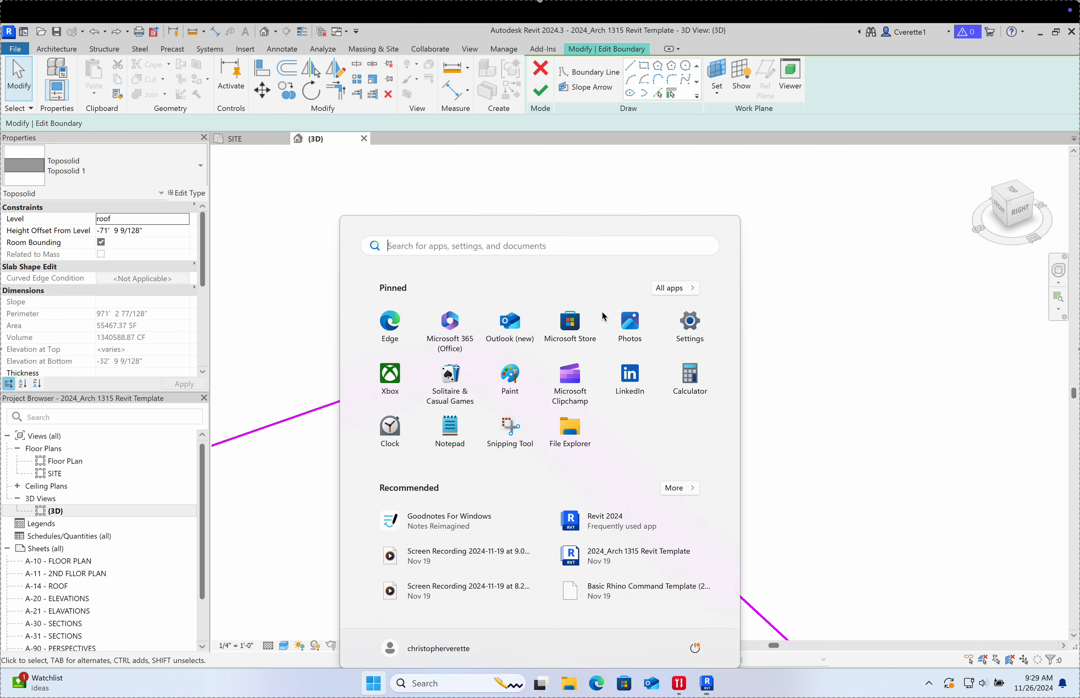
pyautogui.press('super')
# Step: Re-extend the right boundary line and trim the diagonal's overshoot into a clean corner
pyautogui.click(521, 396)
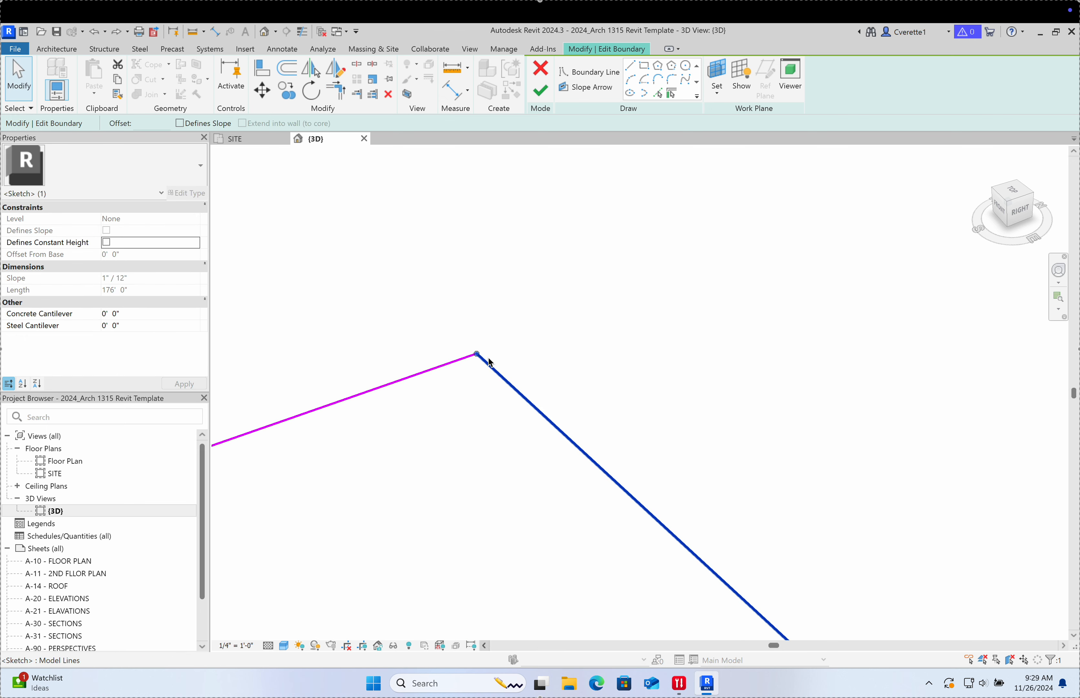
pyautogui.moveTo(476, 353); pyautogui.dragTo(433, 313)
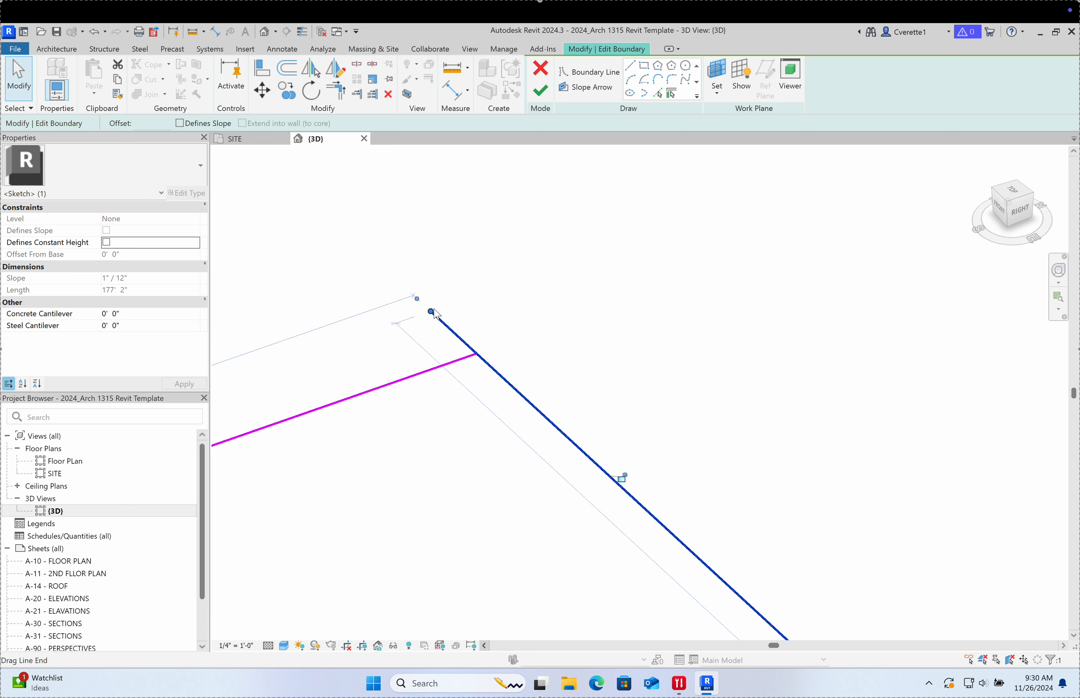
pyautogui.click(589, 357)
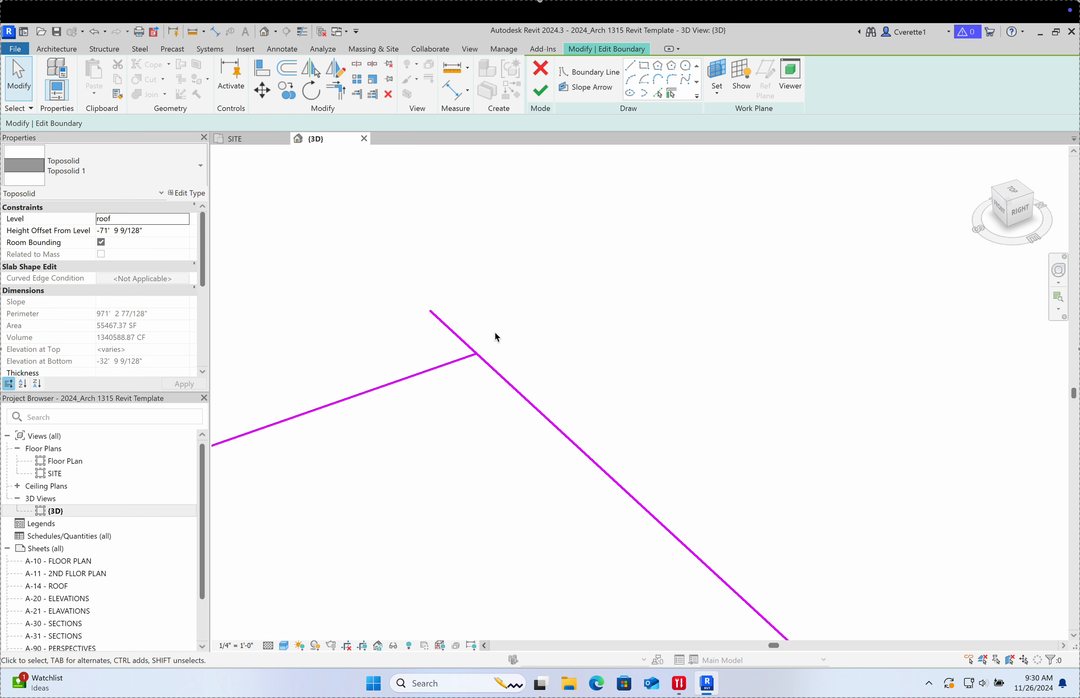
pyautogui.press('t')
pyautogui.press('r')
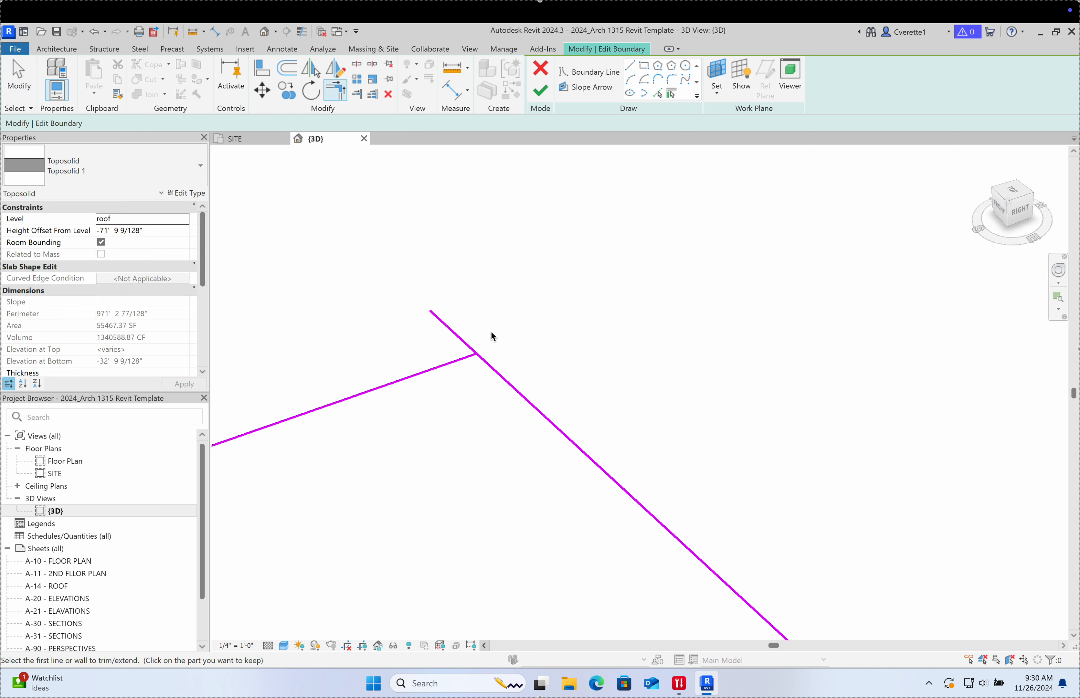
pyautogui.click(448, 329)
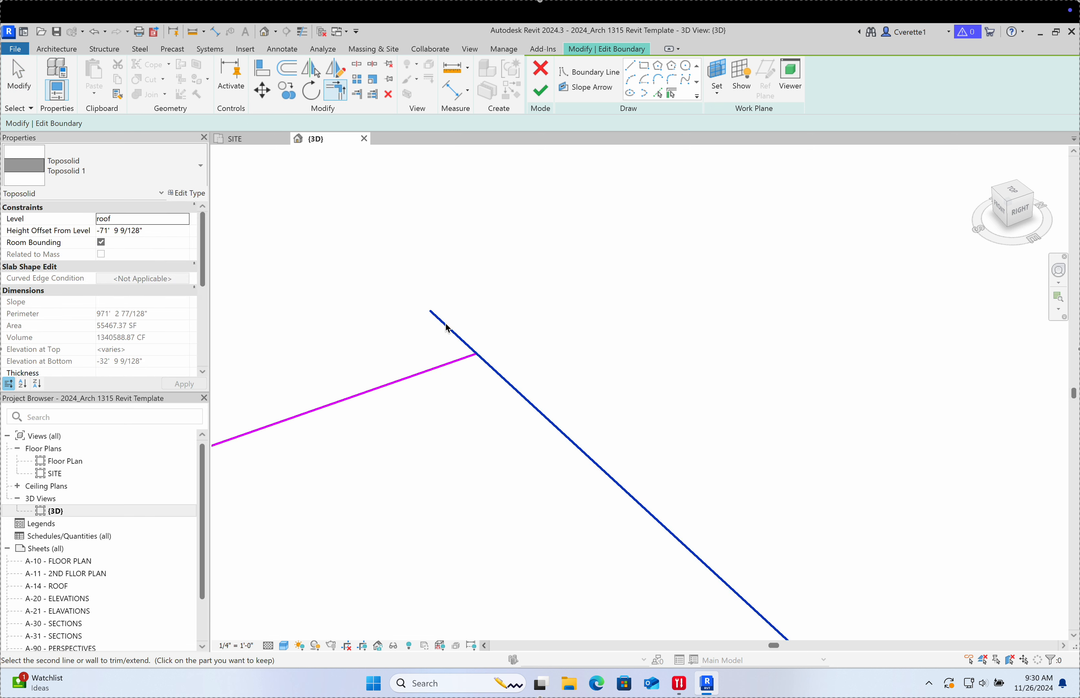
pyautogui.click(435, 370)
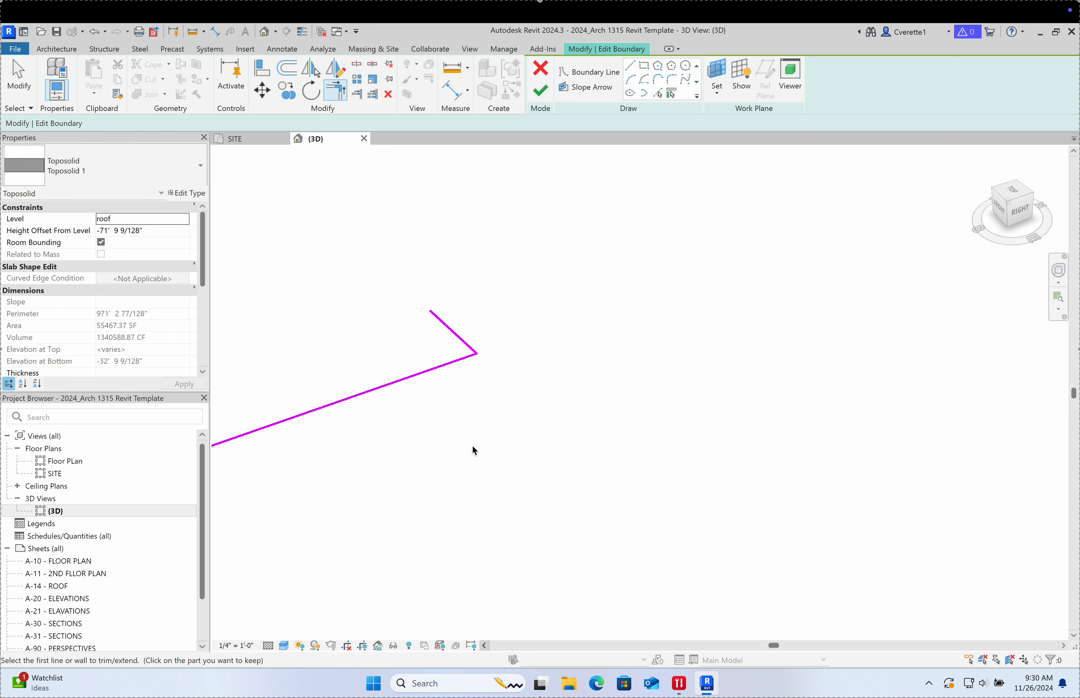
pyautogui.hotkey('ctrl', 'z')
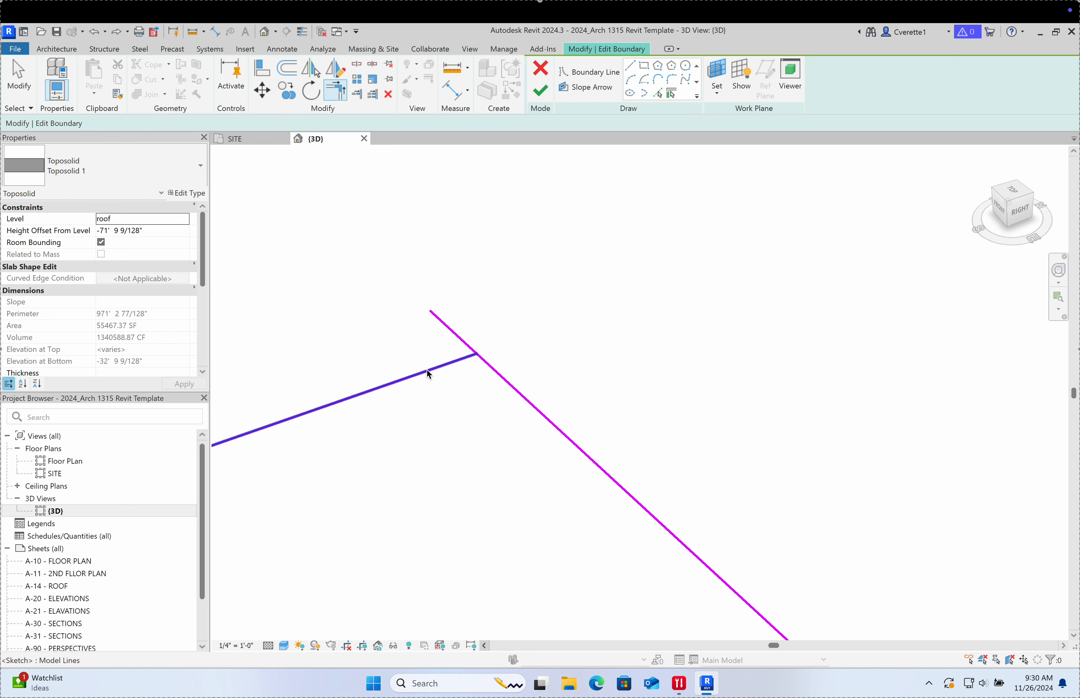
pyautogui.click(409, 377)
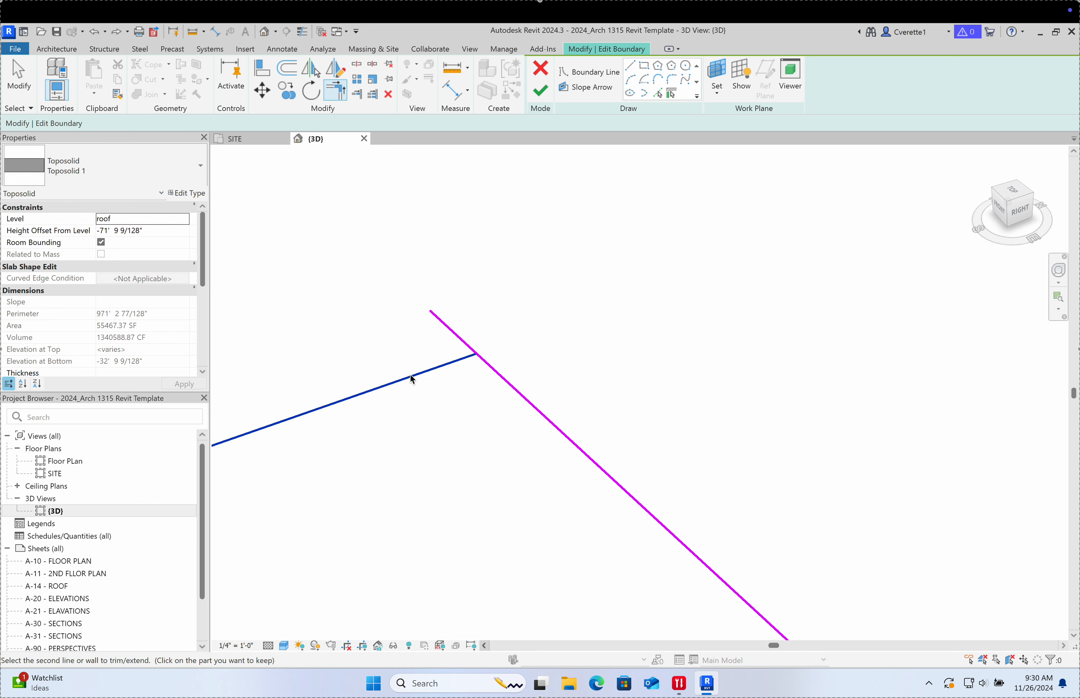
pyautogui.click(530, 395)
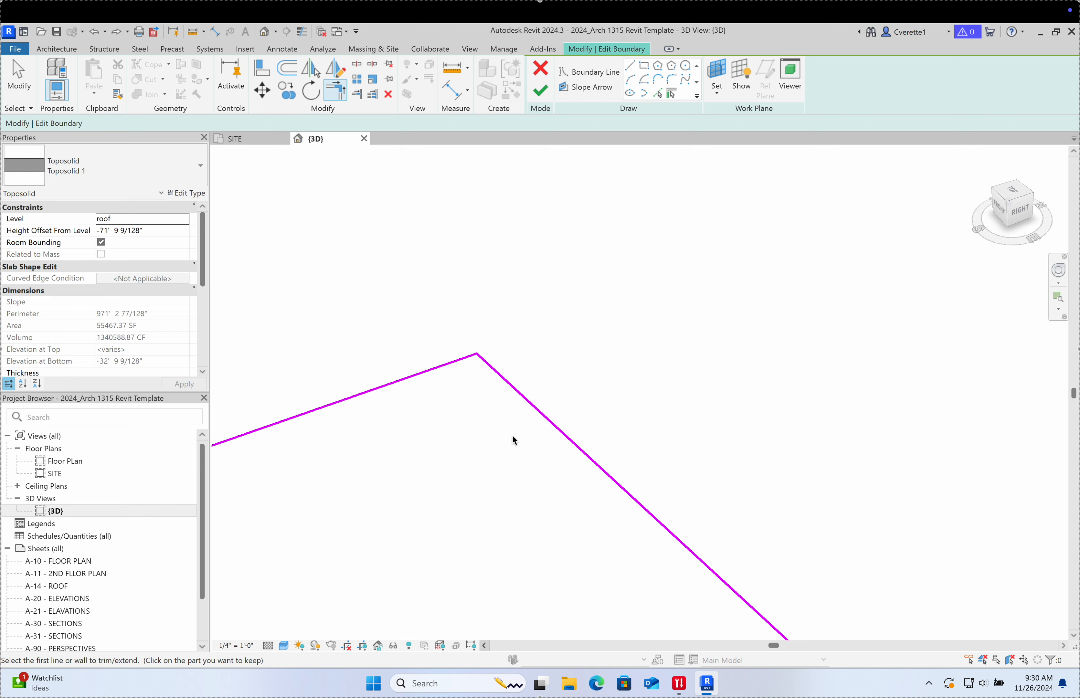
pyautogui.press('Escape')
# Step: Draw a 56'-0" radius boundary circle among the contour circles and finish the edit
pyautogui.scroll(-2, 617, 368)
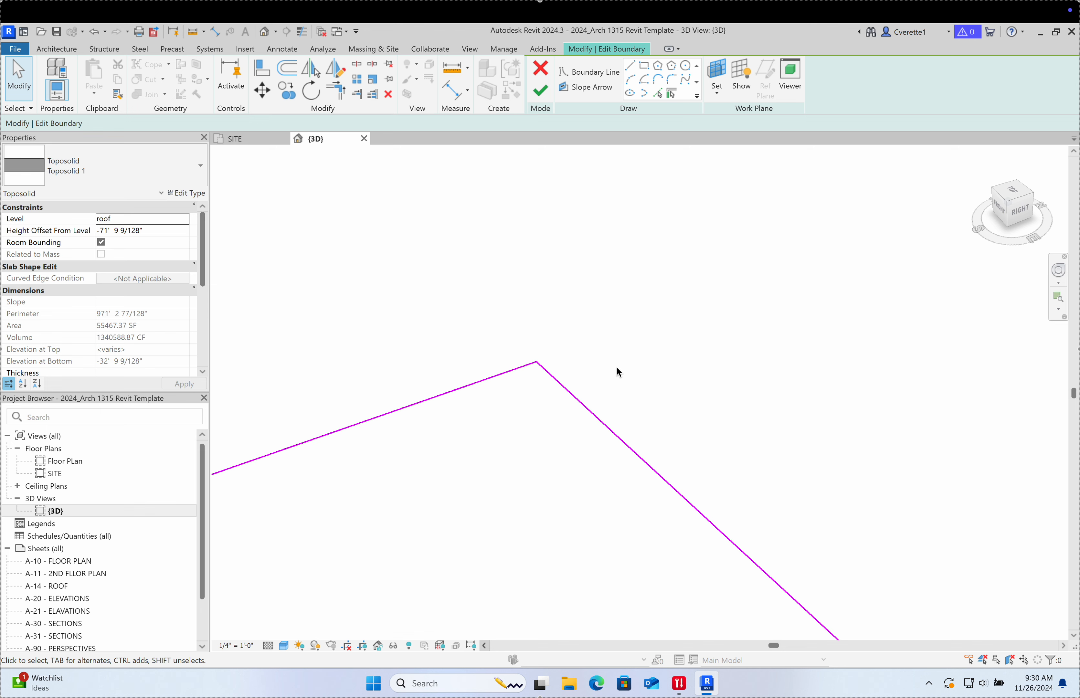
pyautogui.scroll(-3, 616, 368)
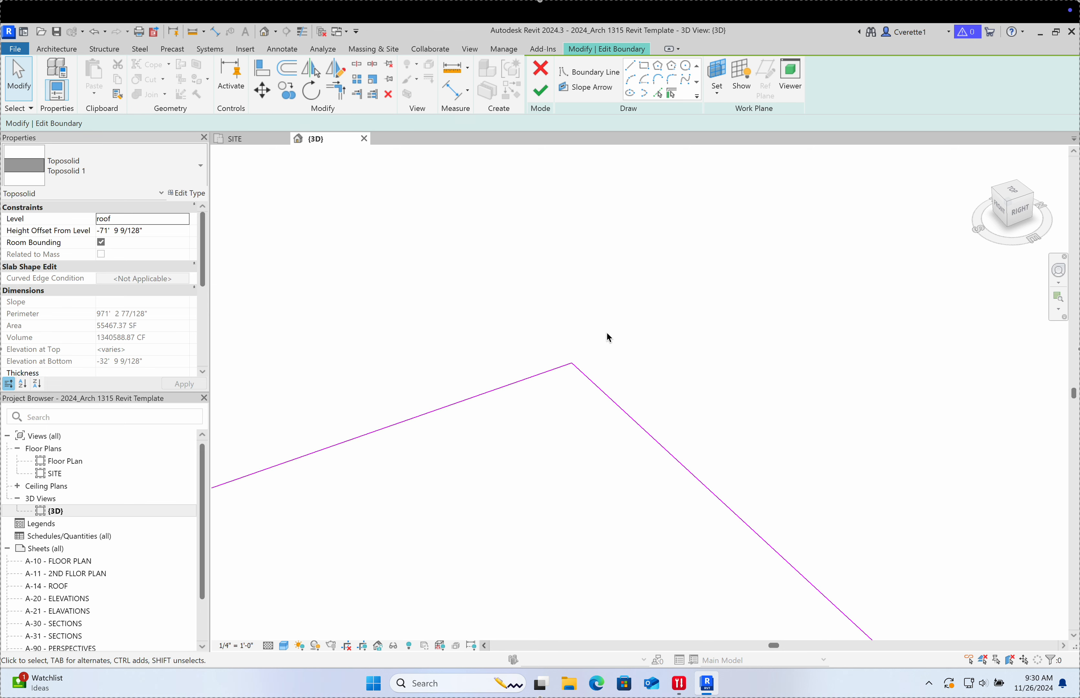
pyautogui.scroll(-5, 607, 299)
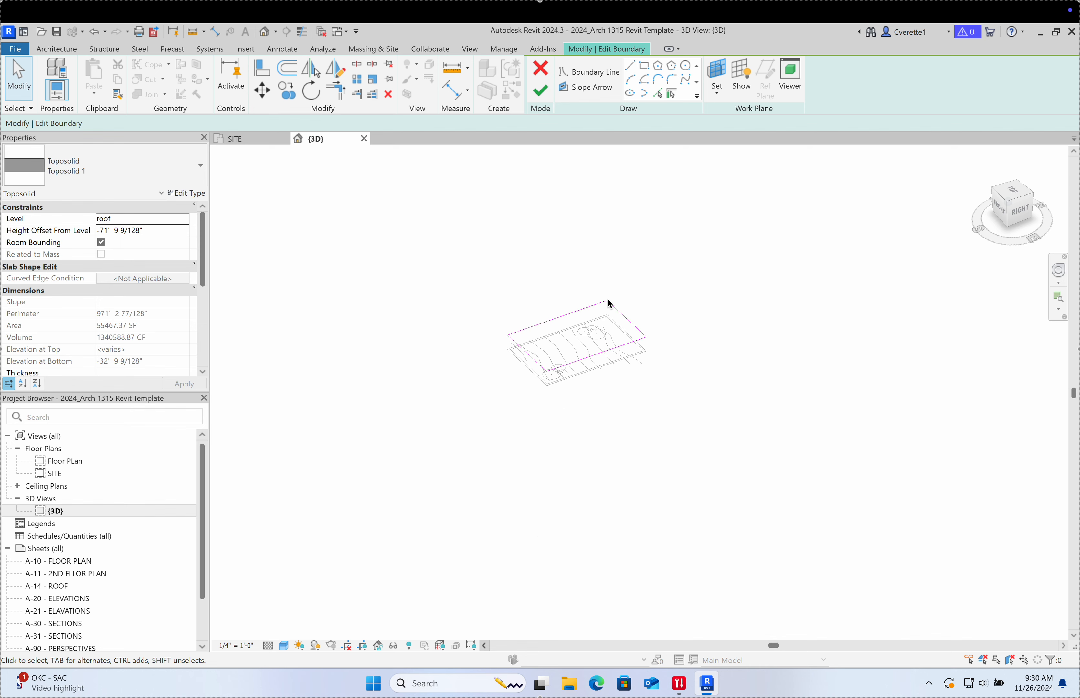
pyautogui.scroll(8, 597, 314)
pyautogui.scroll(-2, 595, 309)
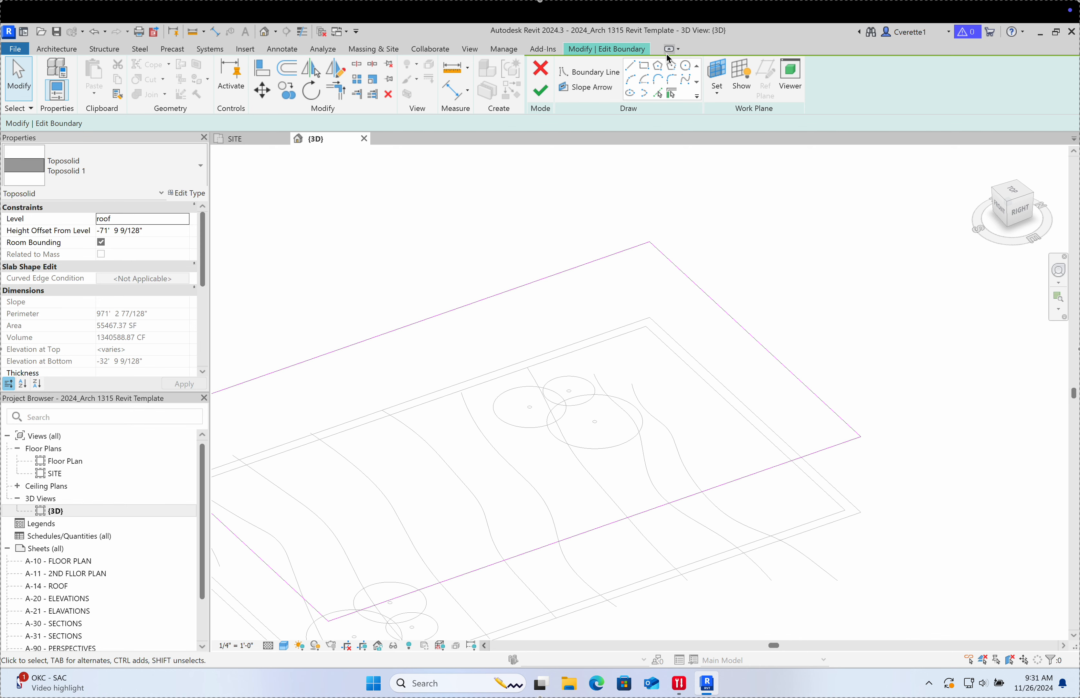
pyautogui.click(686, 65)
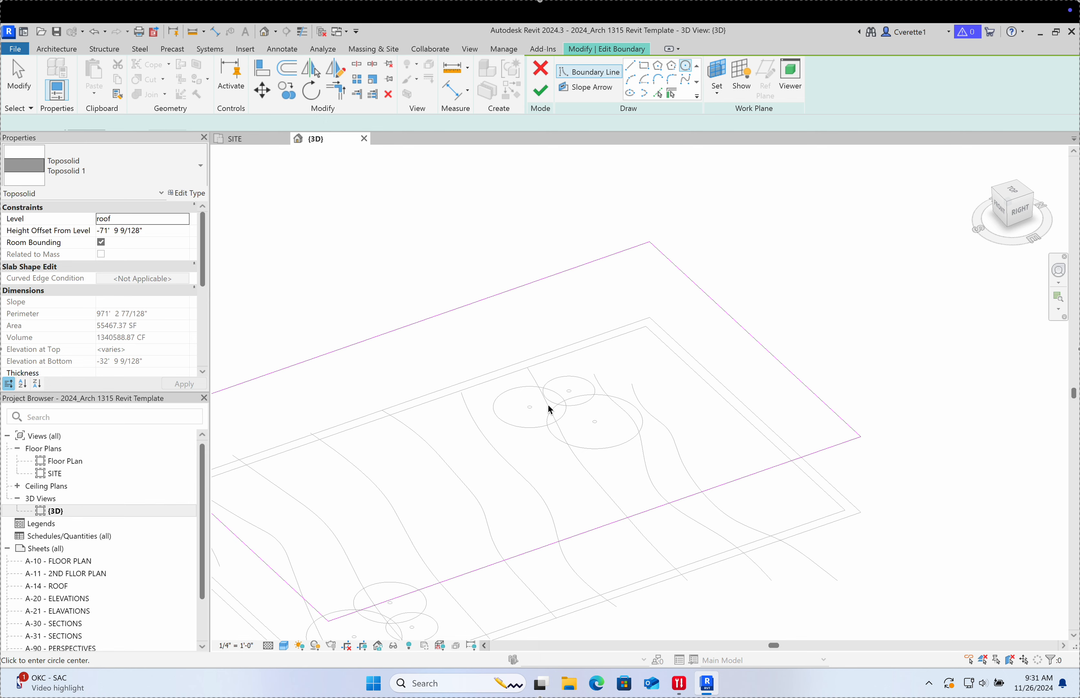
pyautogui.click(538, 427)
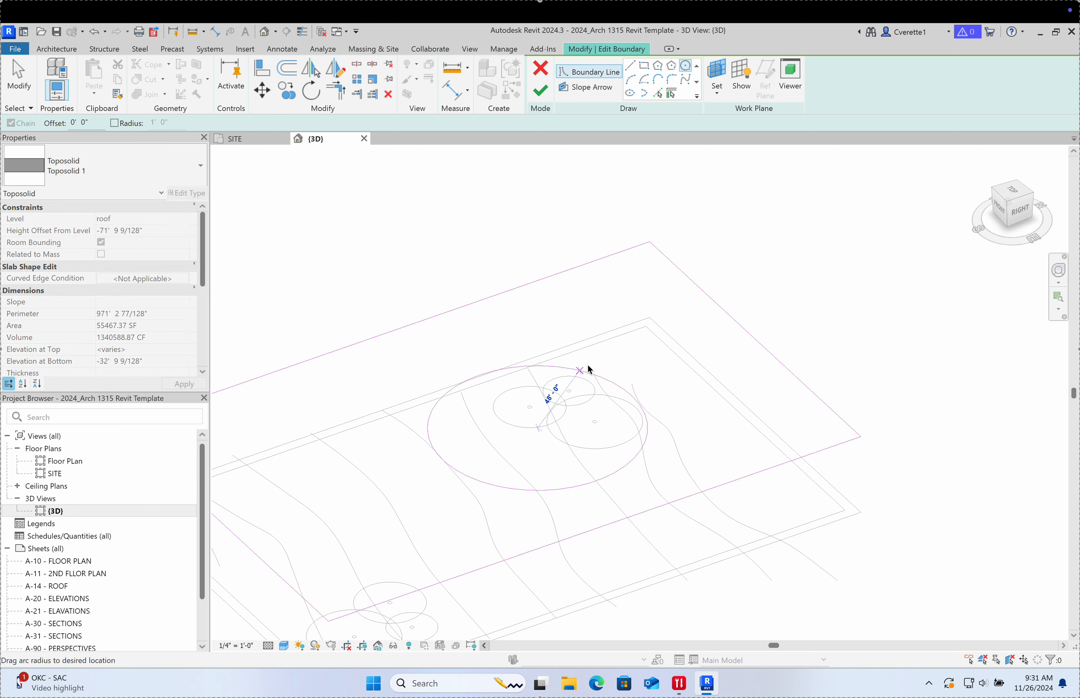
pyautogui.click(610, 402)
pyautogui.click(538, 93)
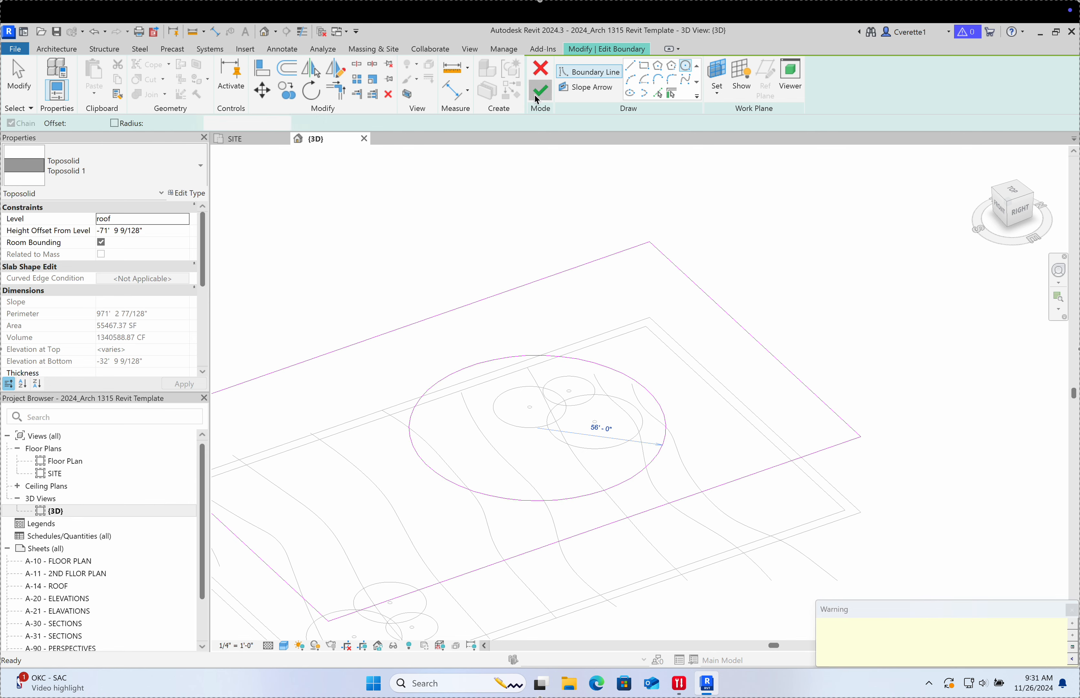
pyautogui.click(812, 278)
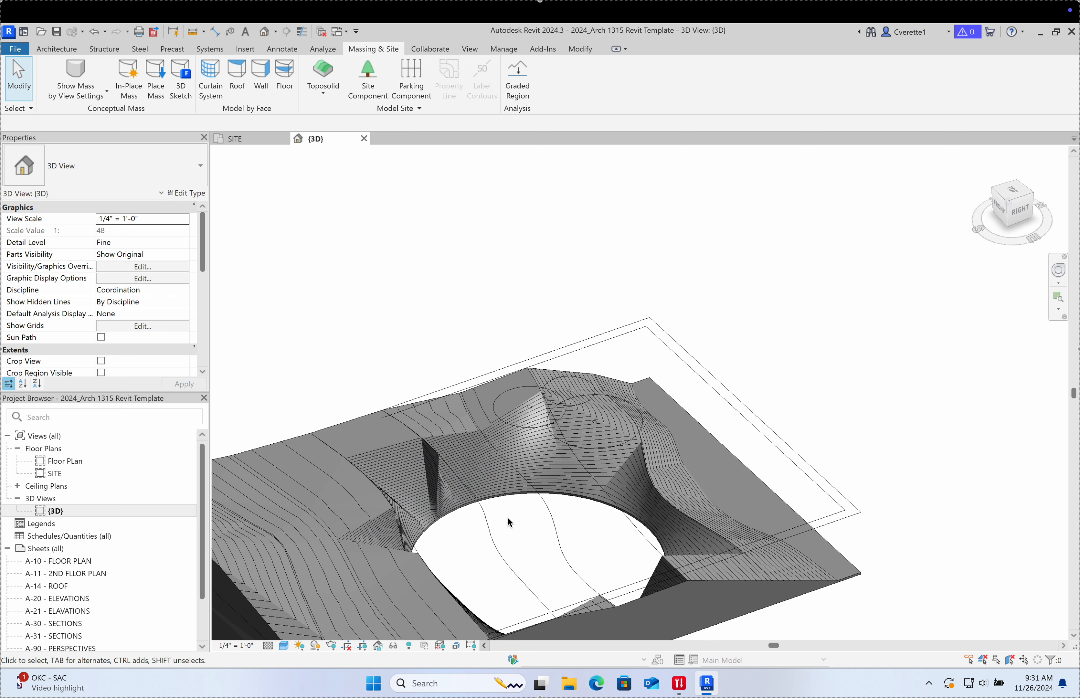
# Step: Delete the large circle from the boundary sketch and finish, leaving 49679.50 SF
pyautogui.scroll(5, 510, 522)
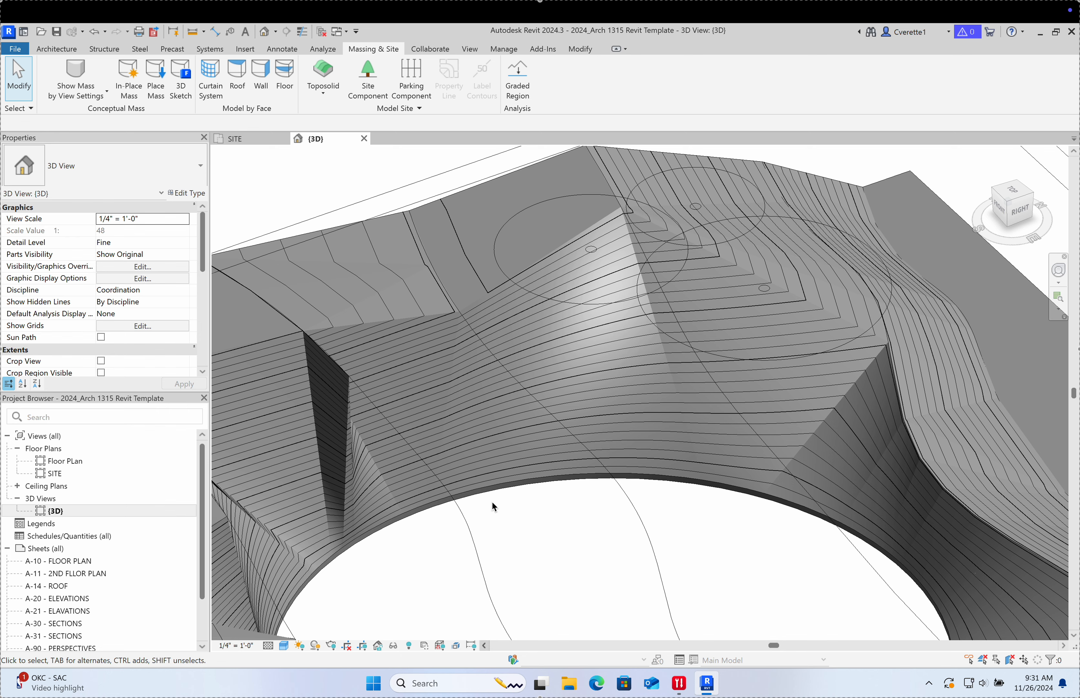
pyautogui.scroll(-3, 491, 501)
pyautogui.doubleClick(506, 482)
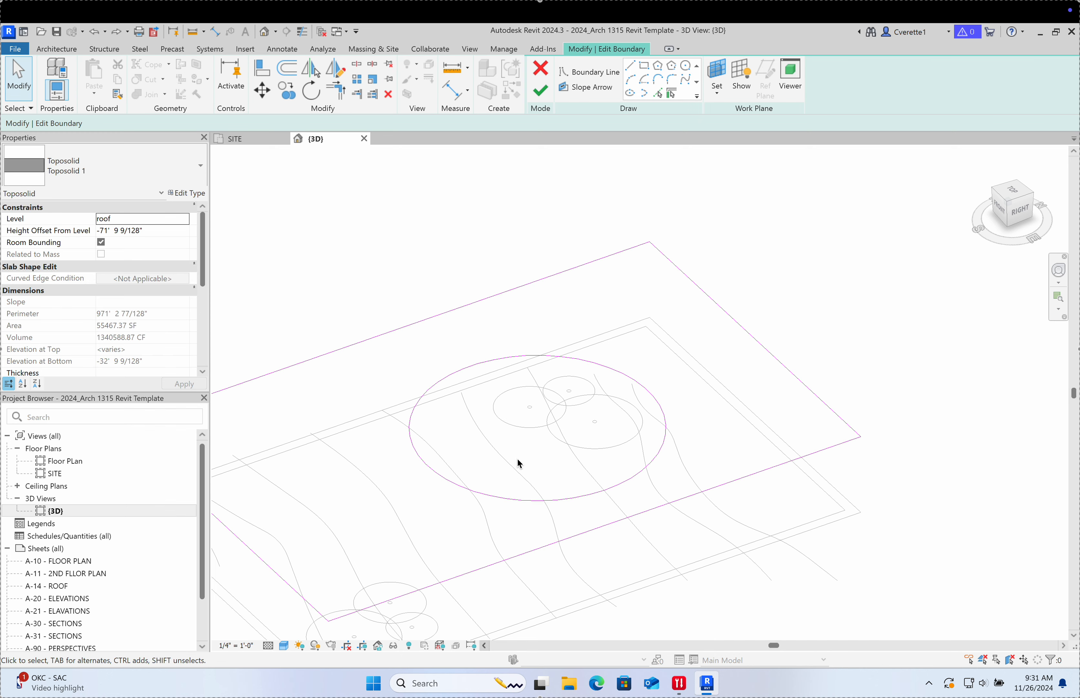
pyautogui.click(482, 361)
pyautogui.press('Delete')
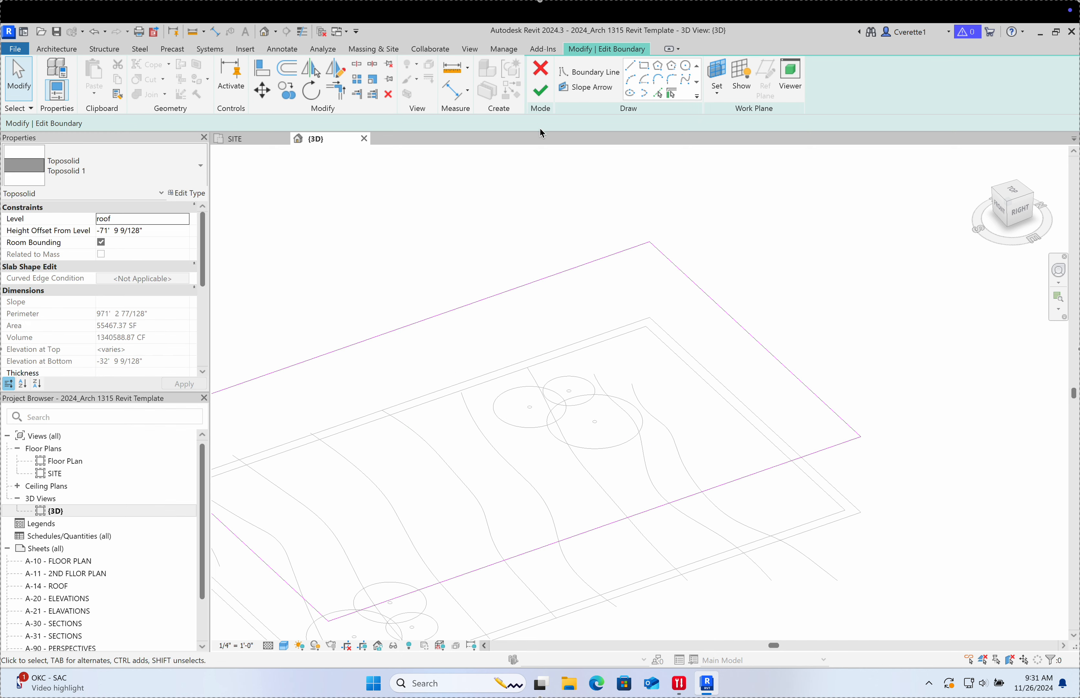
pyautogui.click(541, 93)
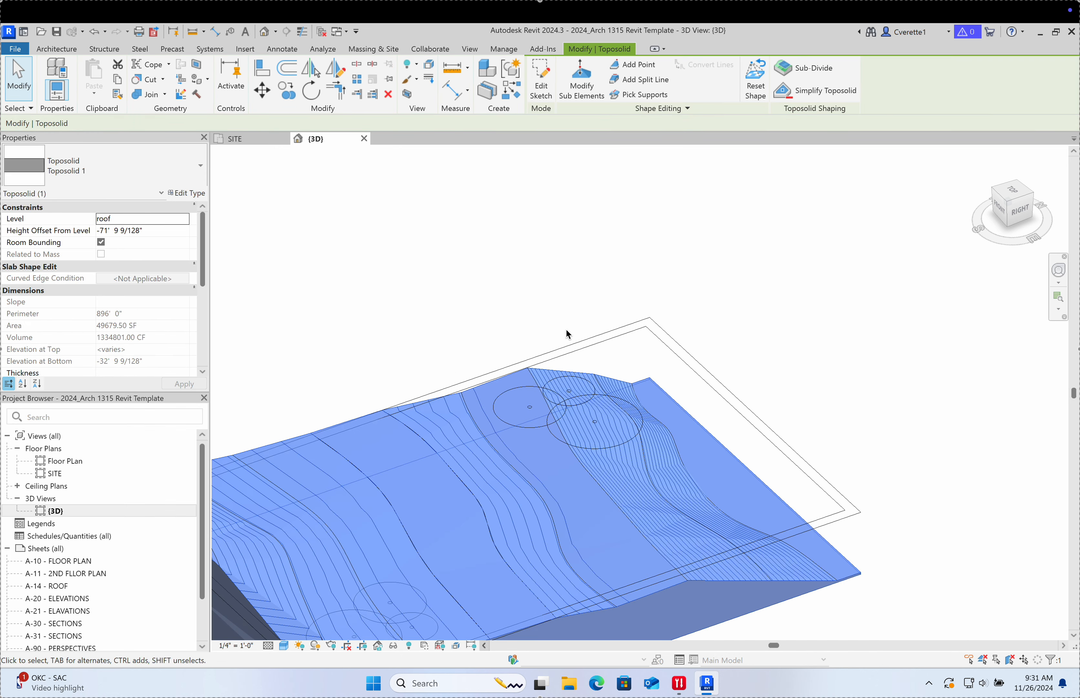
# Step: Orbit to view the toposolid's back and left side, then enter Modify Sub Elements
pyautogui.keyDown('shift'); pyautogui.moveTo(567, 334); pyautogui.dragTo(458, 395, button='middle'); pyautogui.keyUp('shift')
pyautogui.scroll(7, 678, 394)
pyautogui.scroll(-3, 830, 356)
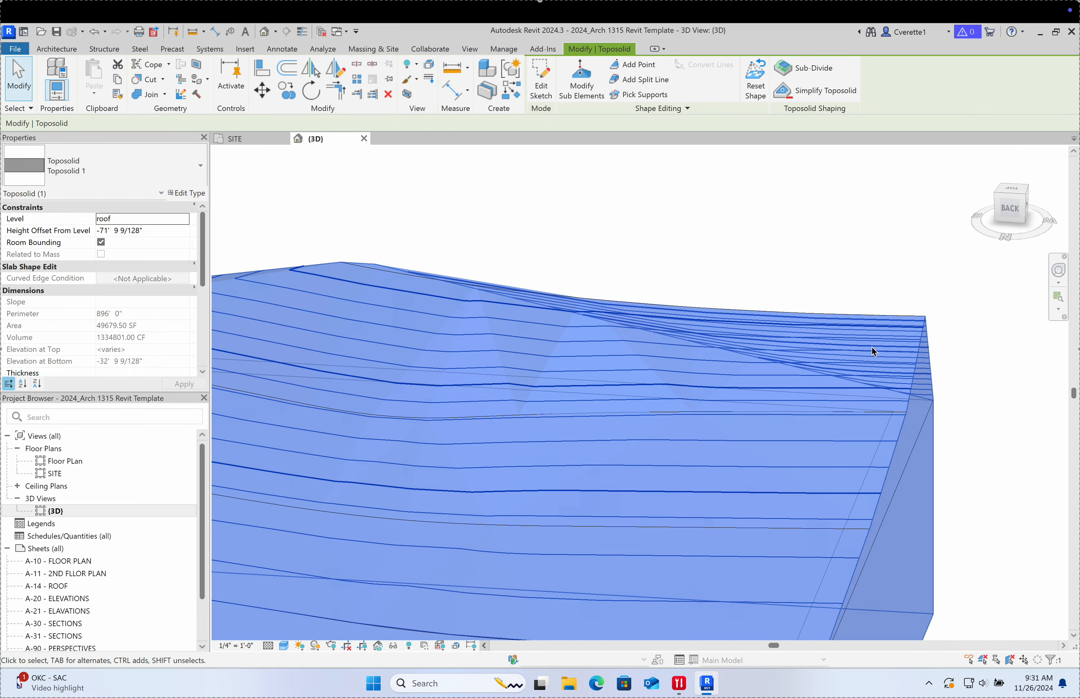
pyautogui.keyDown('shift'); pyautogui.moveTo(871, 347); pyautogui.dragTo(840, 442, button='middle'); pyautogui.keyUp('shift')
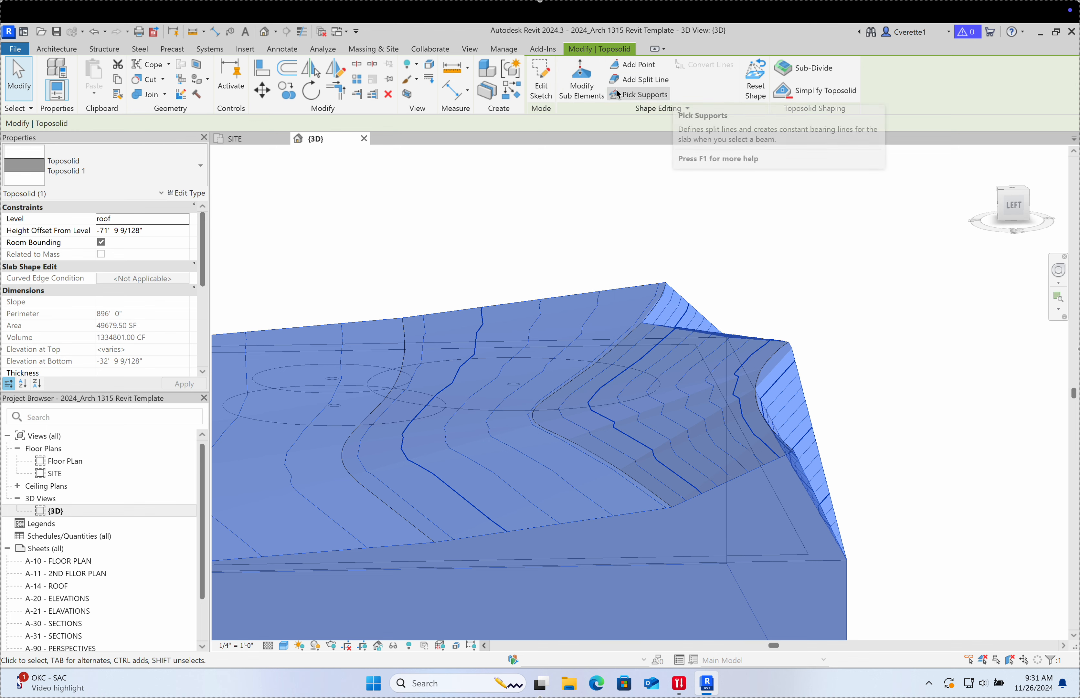
pyautogui.click(576, 94)
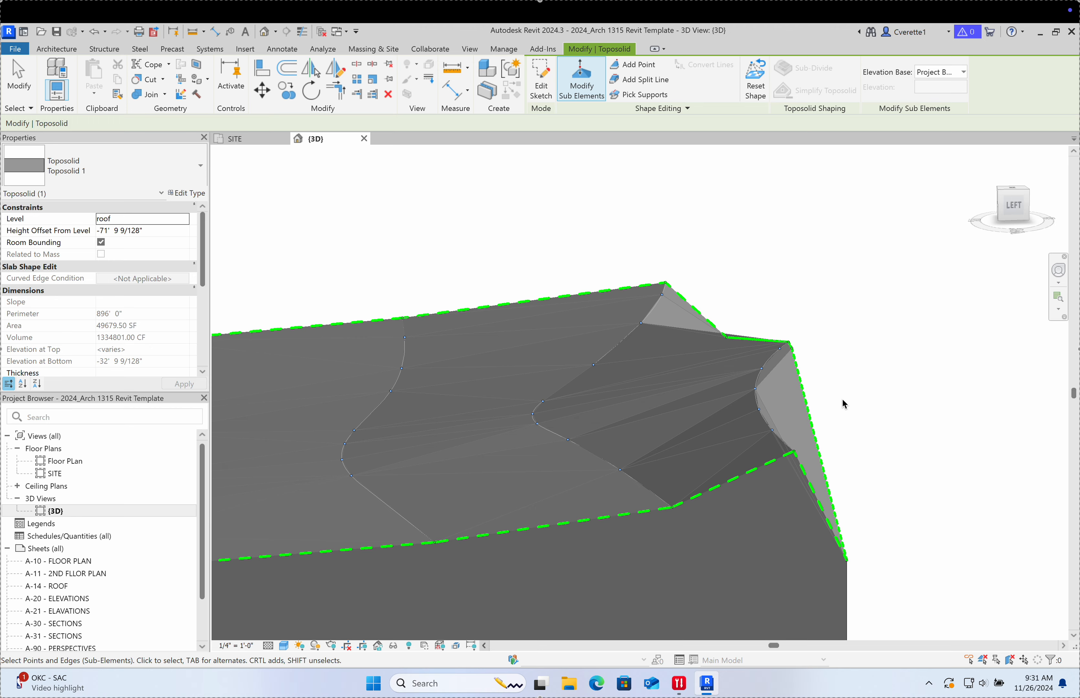
# Step: Select the top-edge and corner vertices to check their elevations from several angles
pyautogui.keyDown('shift'); pyautogui.moveTo(844, 404); pyautogui.dragTo(776, 369, button='middle'); pyautogui.keyUp('shift')
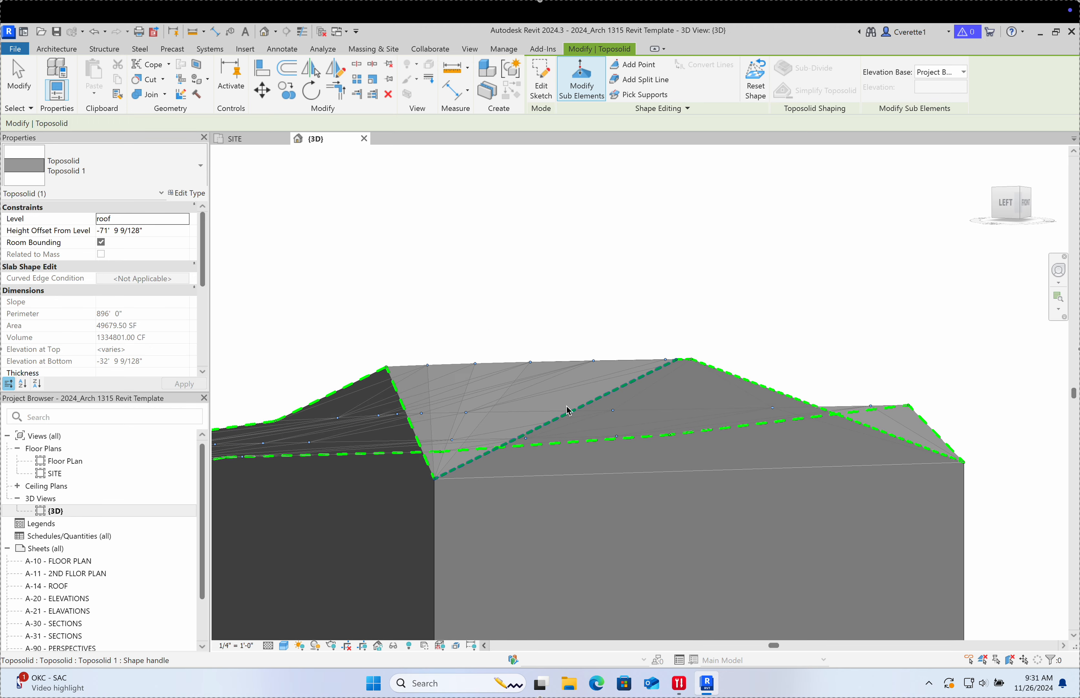
pyautogui.scroll(5, 386, 379)
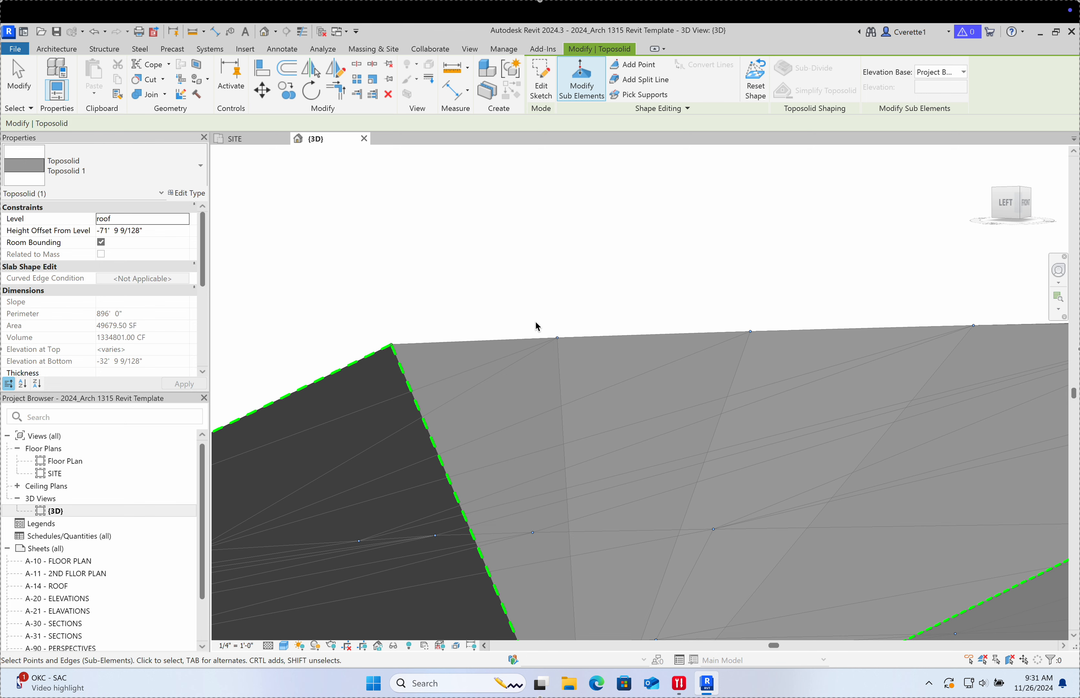
pyautogui.moveTo(516, 306); pyautogui.dragTo(571, 371)
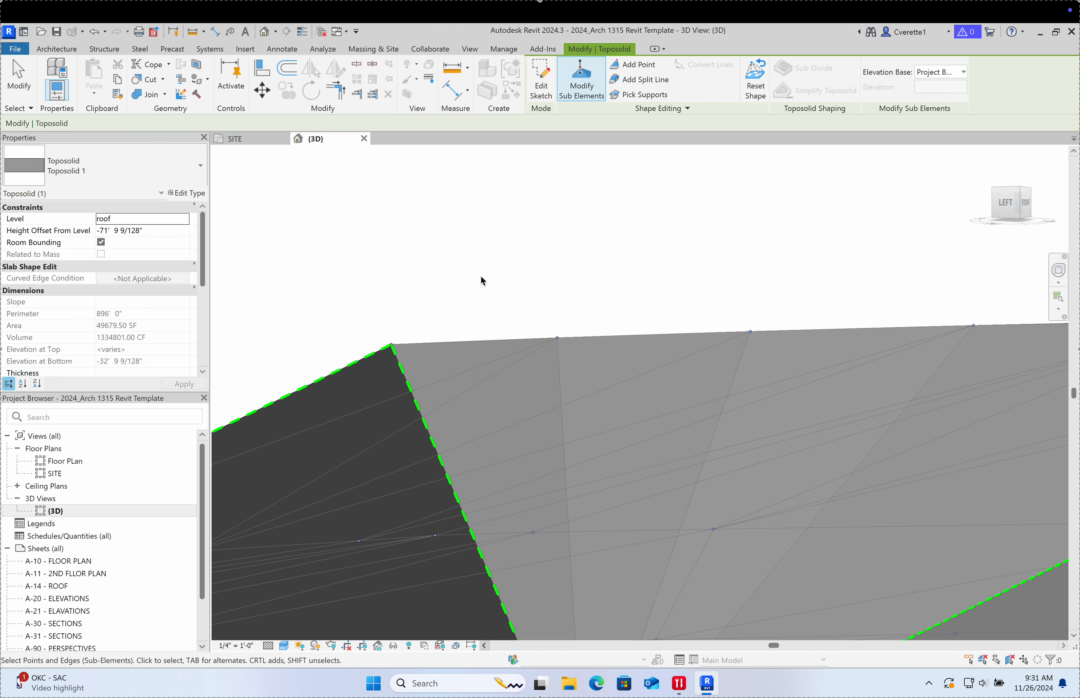
pyautogui.moveTo(374, 298); pyautogui.dragTo(476, 410)
pyautogui.scroll(-8, 437, 304)
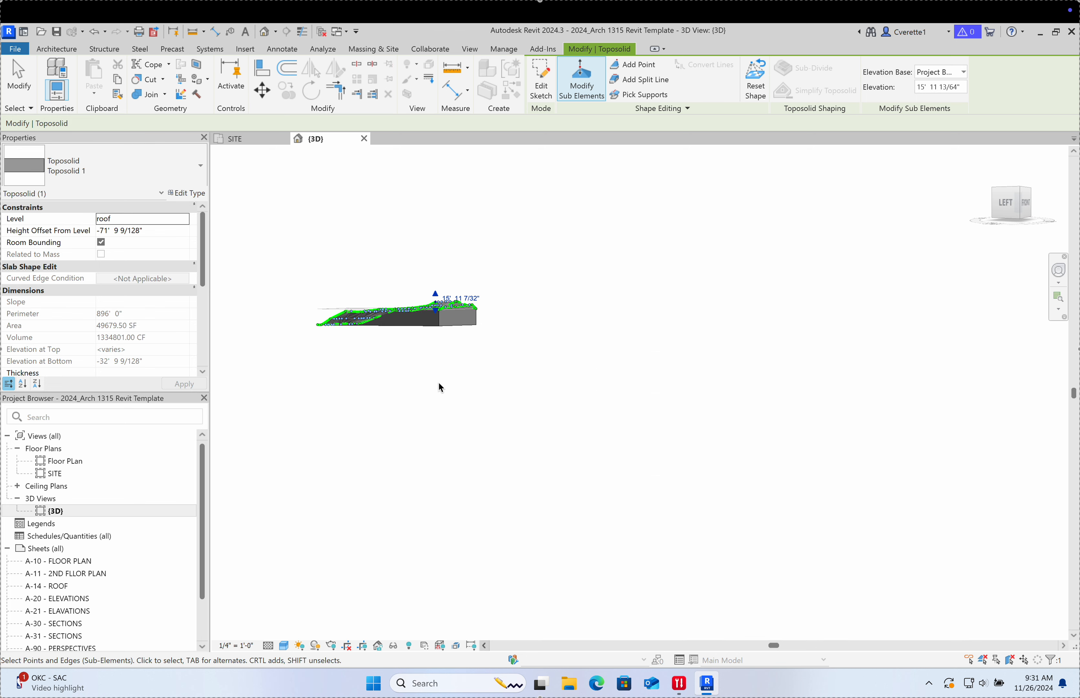
pyautogui.scroll(8, 422, 289)
pyautogui.keyDown('shift'); pyautogui.moveTo(441, 332); pyautogui.dragTo(491, 395, button='middle'); pyautogui.keyUp('shift')
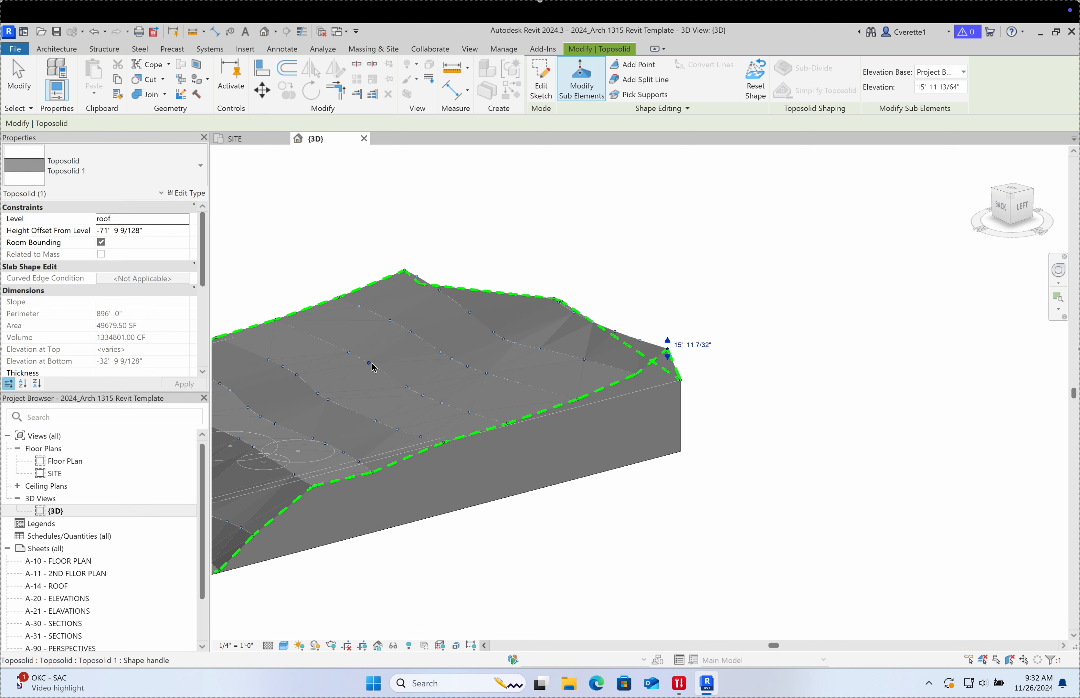
pyautogui.scroll(6, 395, 366)
pyautogui.scroll(-3, 409, 364)
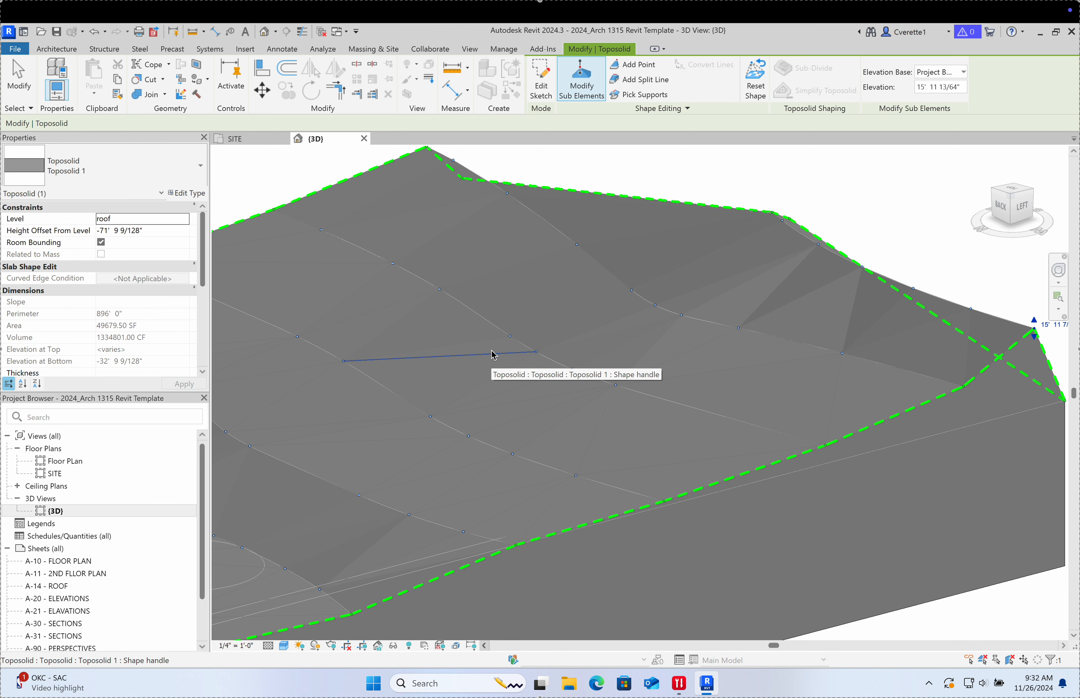
pyautogui.keyDown('shift'); pyautogui.moveTo(624, 327); pyautogui.dragTo(685, 348, button='middle'); pyautogui.keyUp('shift')
pyautogui.scroll(9, 923, 433)
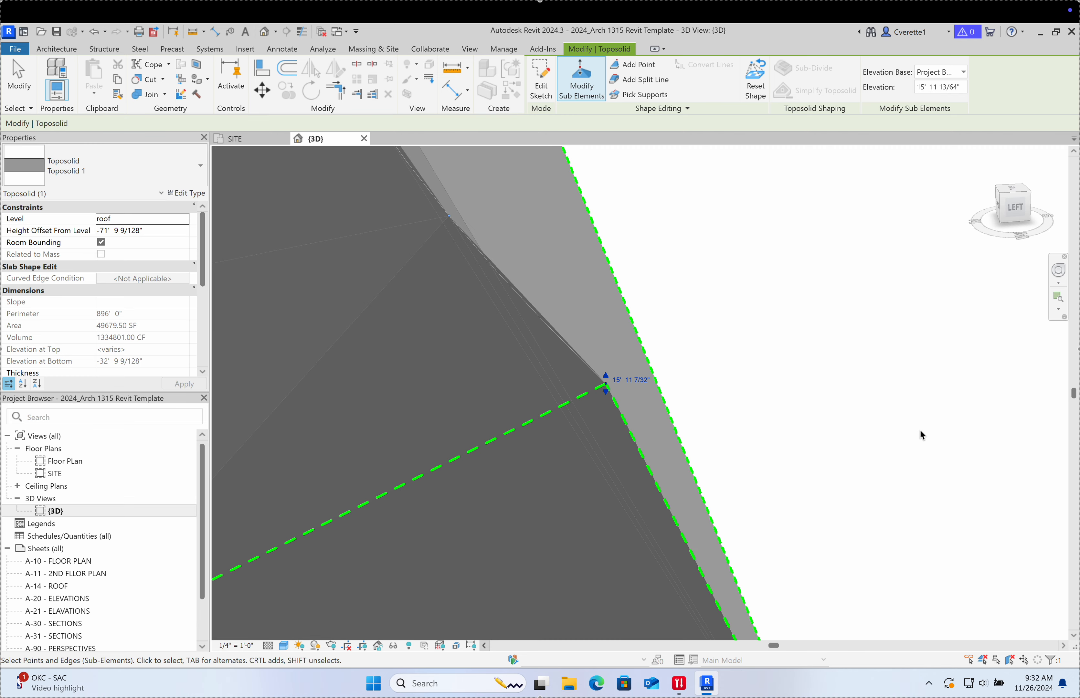
pyautogui.scroll(-3, 841, 436)
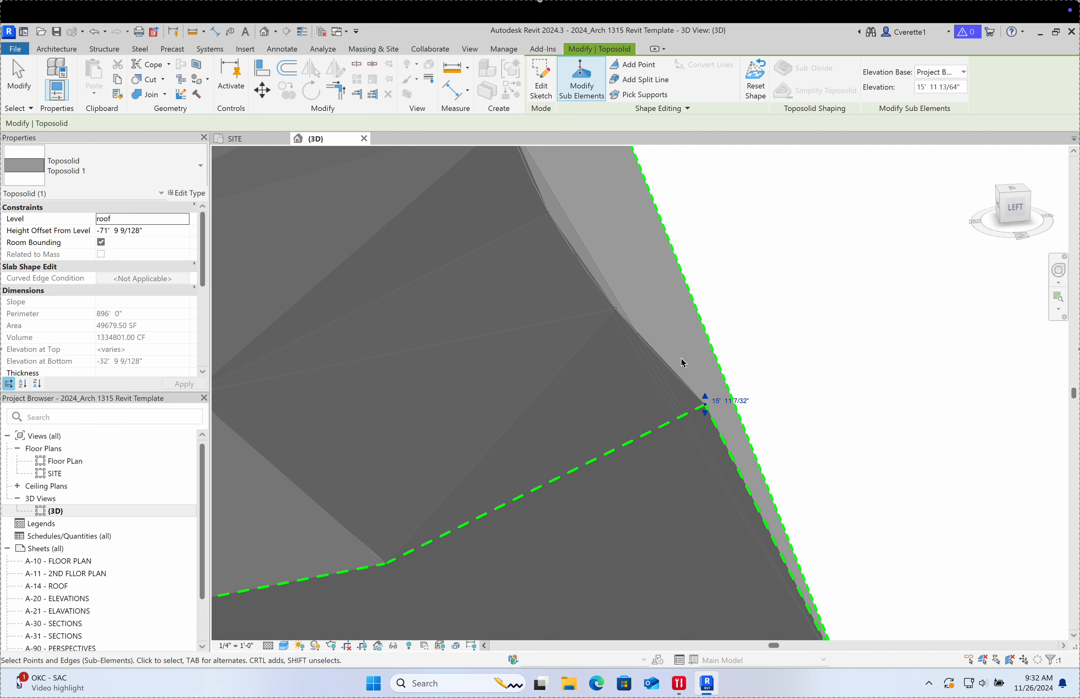
pyautogui.click(782, 373)
pyautogui.keyDown('shift'); pyautogui.moveTo(825, 401); pyautogui.dragTo(837, 467, button='middle'); pyautogui.keyUp('shift')
# Step: Lower an edge vertex to 9' 11 13/64" and drag the lower-right corner vertex's elevation
pyautogui.moveTo(768, 219); pyautogui.dragTo(873, 316)
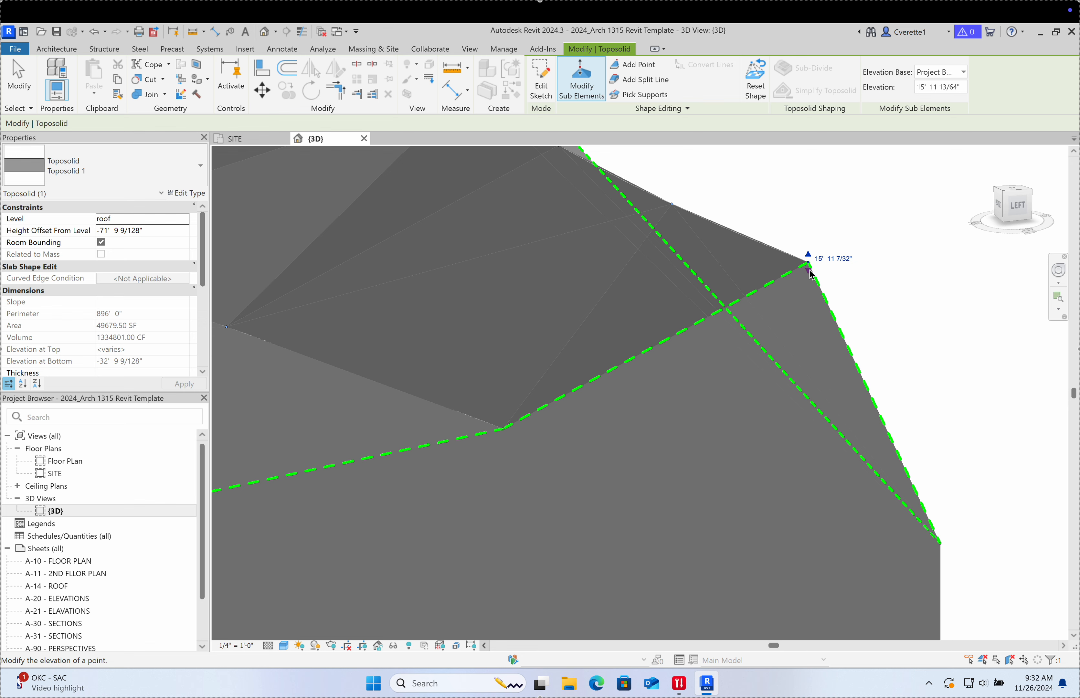
pyautogui.moveTo(811, 277); pyautogui.dragTo(813, 288)
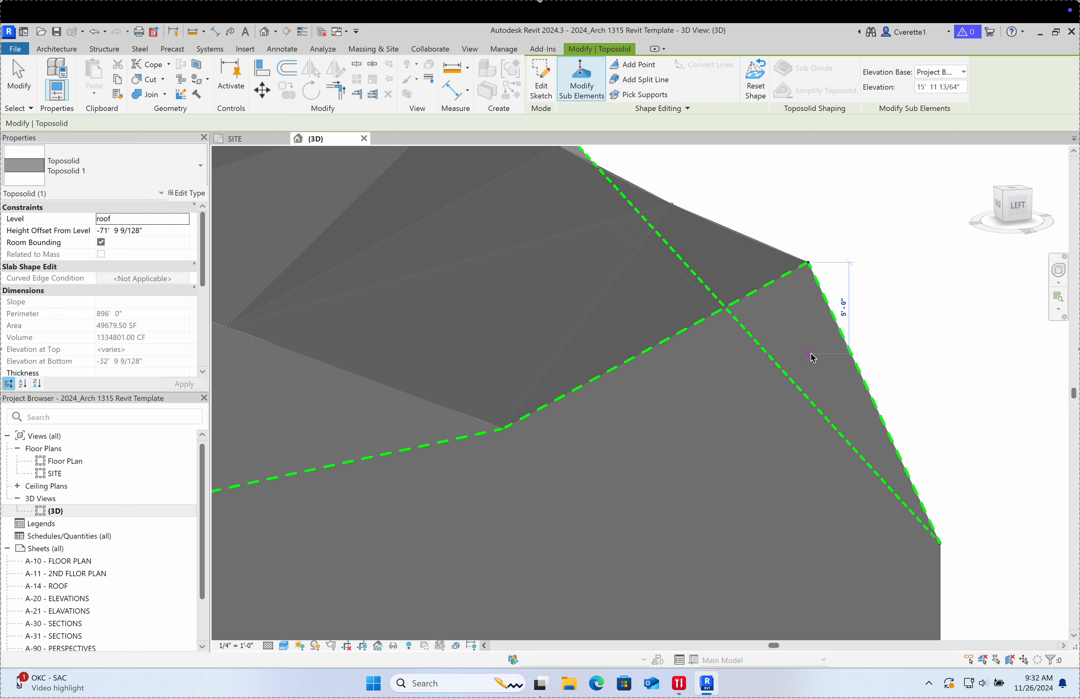
pyautogui.moveTo(812, 358); pyautogui.dragTo(812, 377)
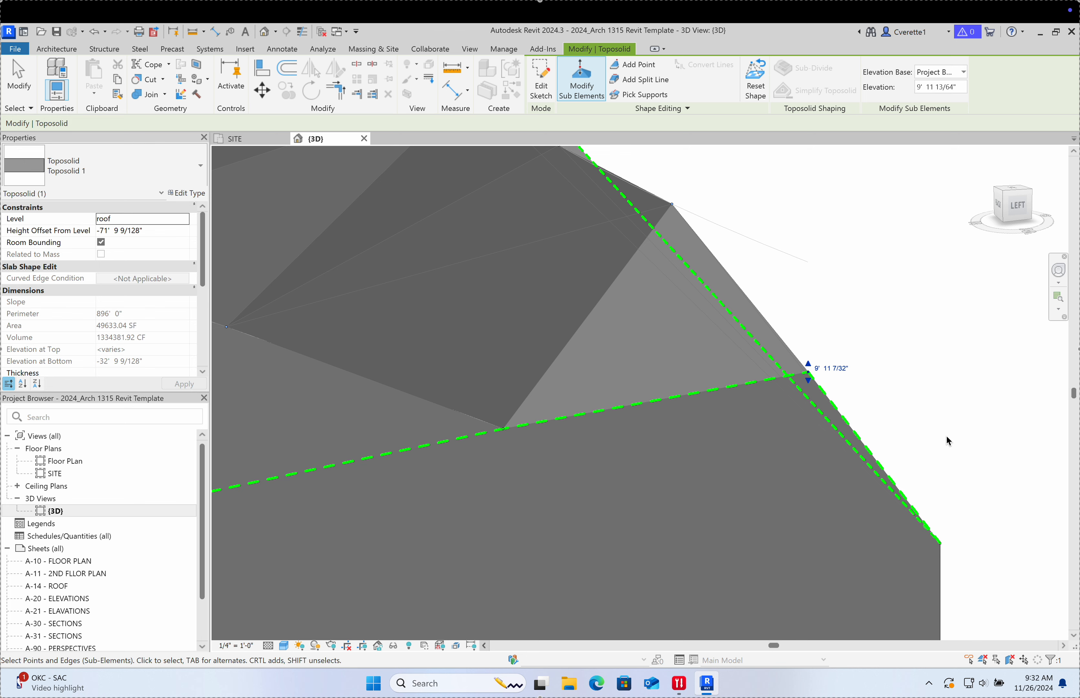
pyautogui.moveTo(915, 474)
pyautogui.mouseDown()
pyautogui.moveTo(976, 546)
pyautogui.moveTo(973, 574)
pyautogui.mouseUp()
pyautogui.moveTo(942, 536); pyautogui.dragTo(940, 305)
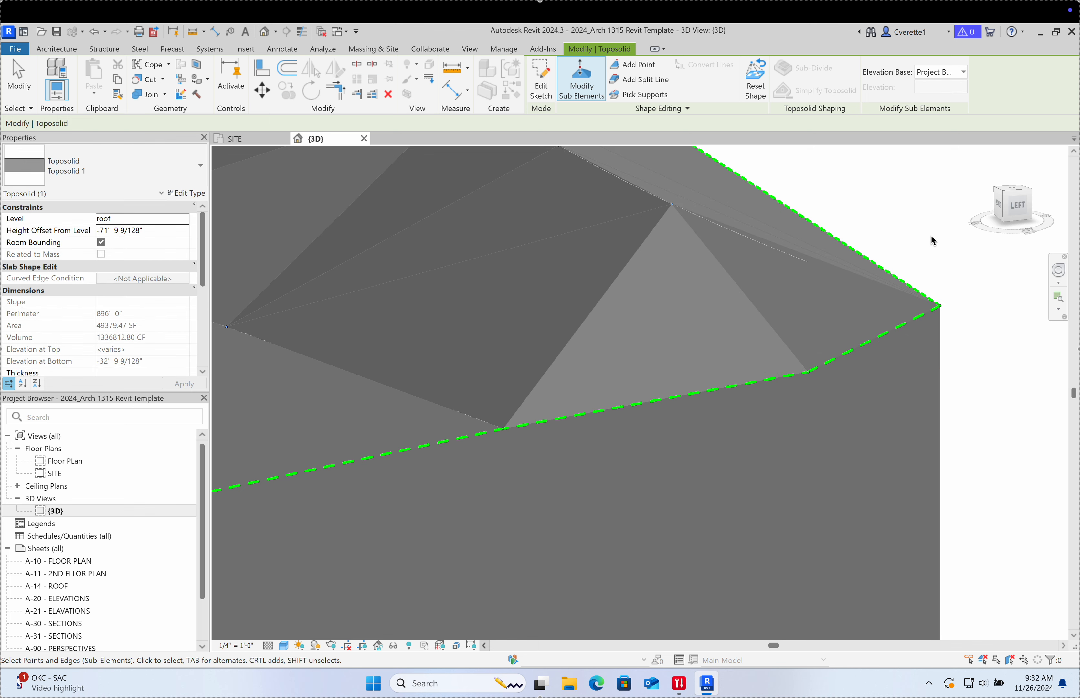
pyautogui.keyDown('shift'); pyautogui.moveTo(925, 311); pyautogui.dragTo(821, 308, button='middle'); pyautogui.keyUp('shift')
pyautogui.scroll(-5, 737, 332)
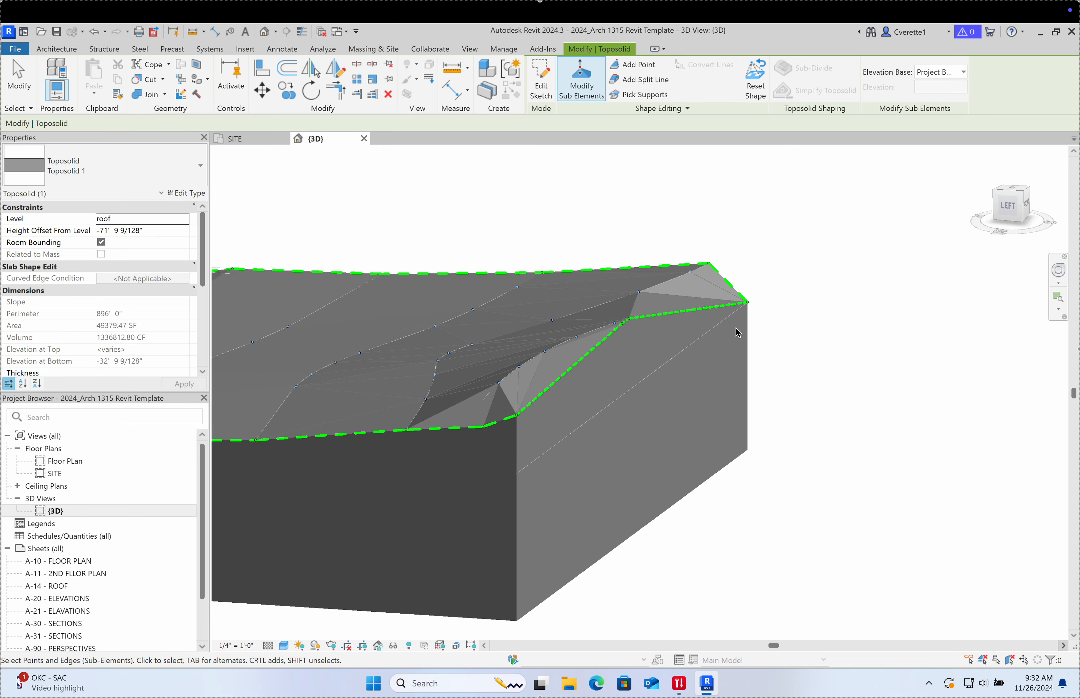
# Step: Drop the surface vertex at 15' 11 7/32" by 3 feet to 12' 11 13/64"
pyautogui.scroll(3, 496, 378)
pyautogui.click(498, 339)
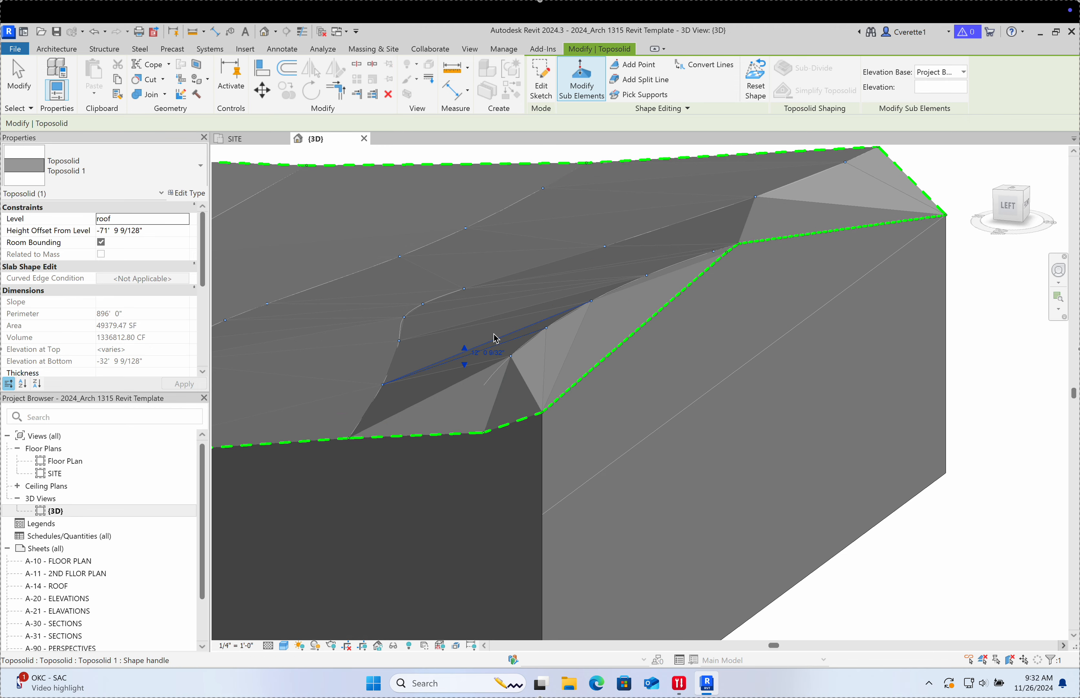
pyautogui.scroll(3, 484, 340)
pyautogui.click(547, 384)
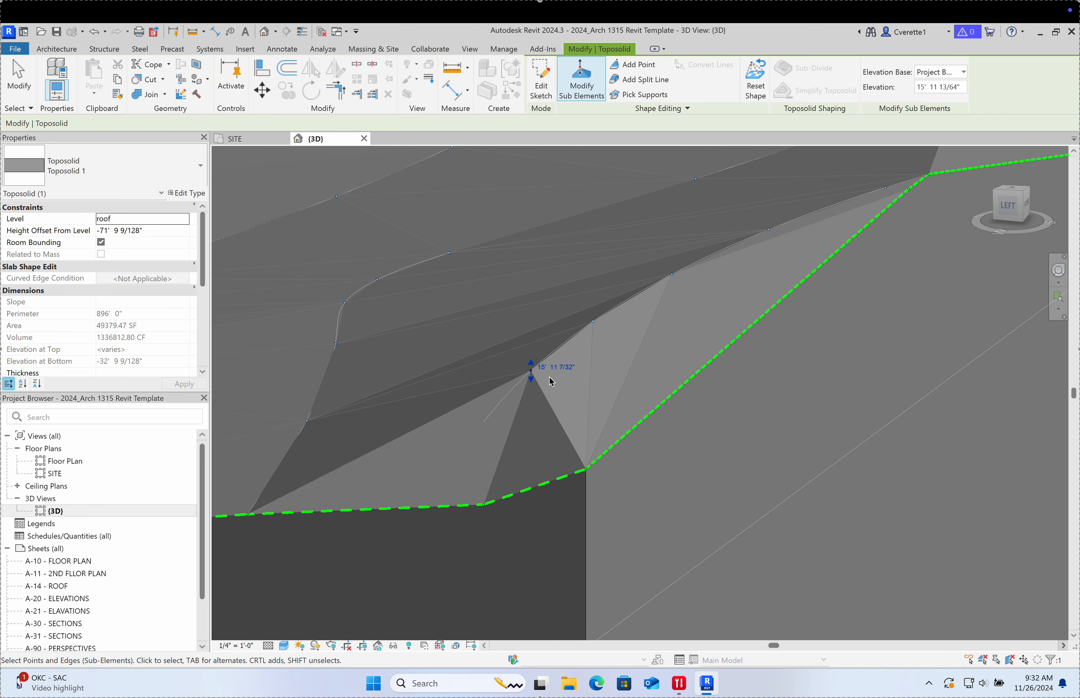
pyautogui.moveTo(532, 363); pyautogui.dragTo(532, 365)
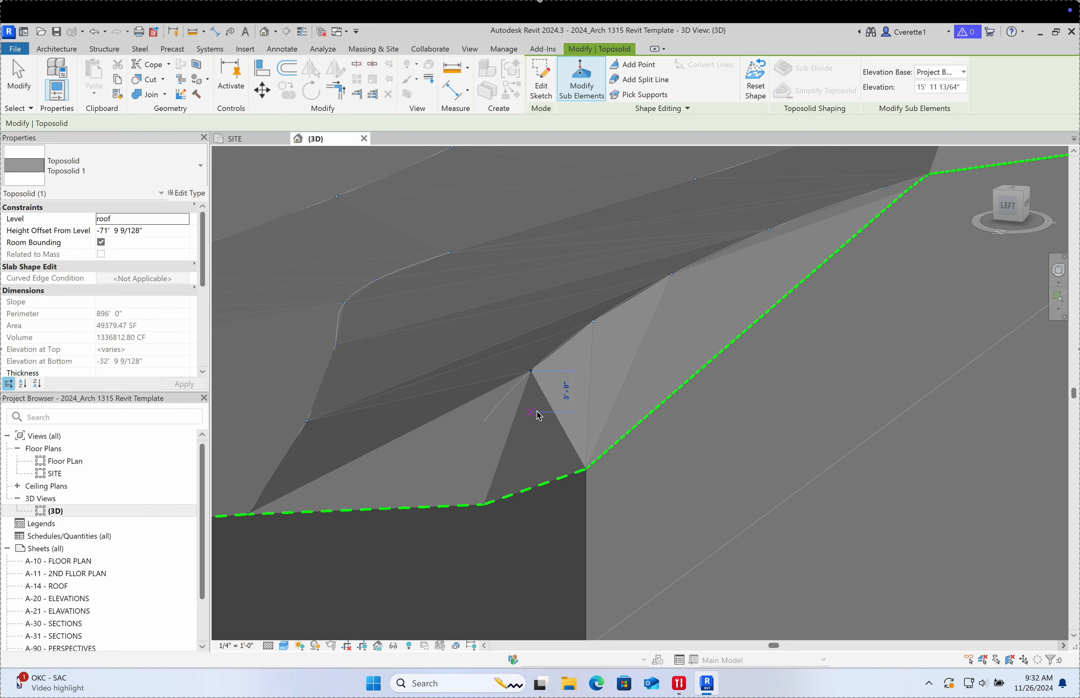
pyautogui.moveTo(538, 415); pyautogui.dragTo(539, 415)
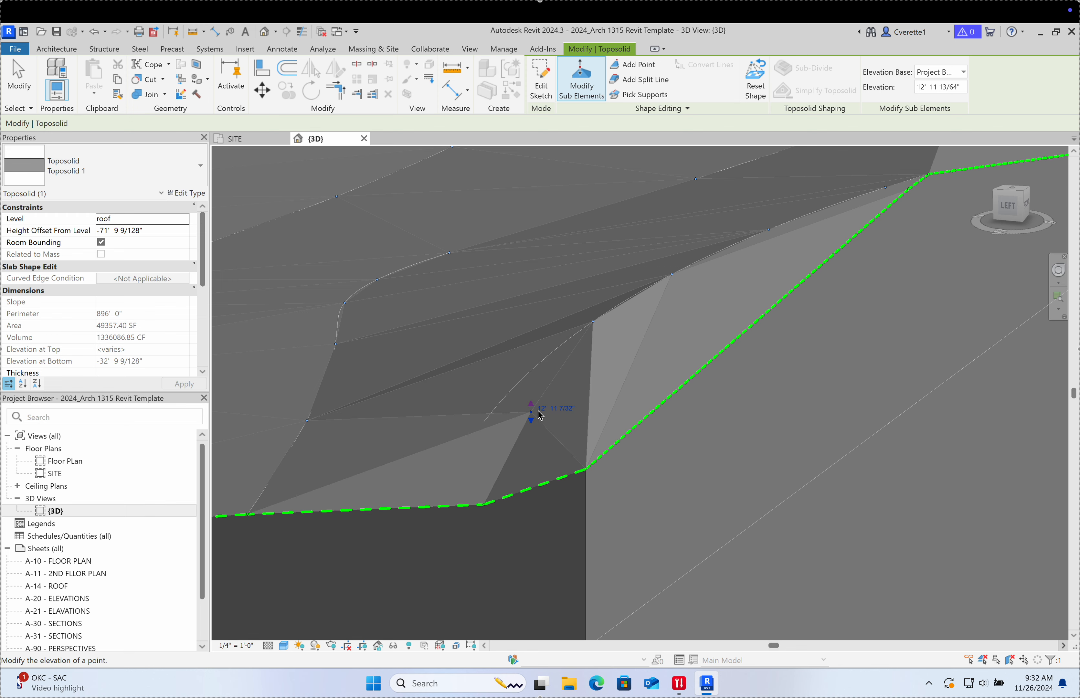
# Step: Orbit to the left side and window-select the block-end corner vertices
pyautogui.scroll(-5, 665, 433)
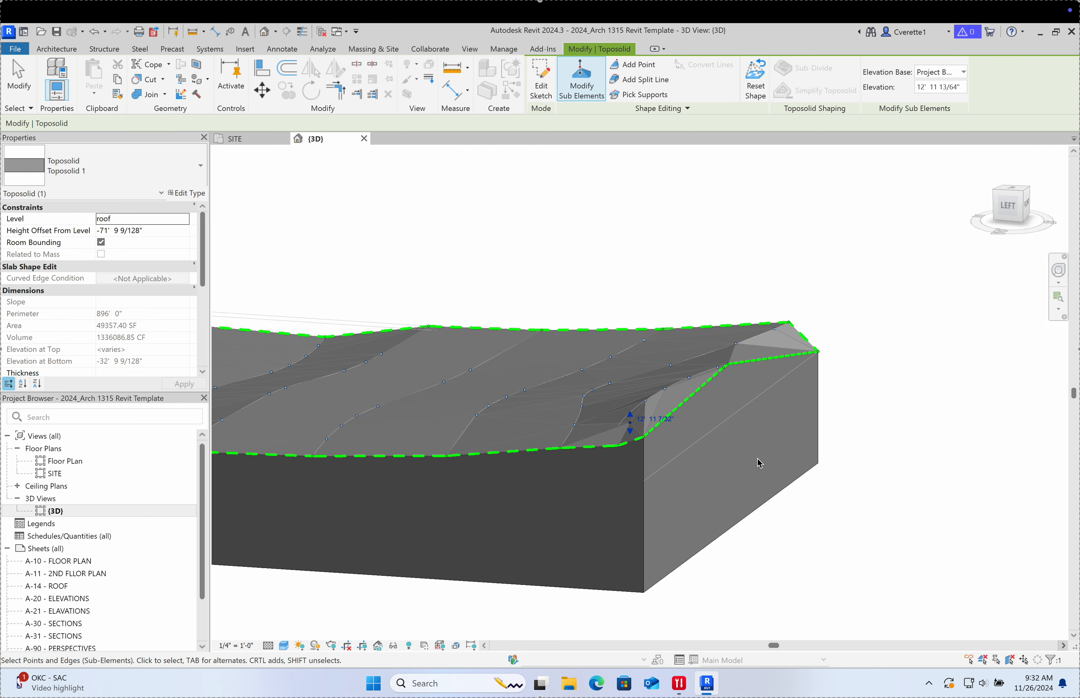
pyautogui.keyDown('shift'); pyautogui.moveTo(757, 458); pyautogui.dragTo(801, 437, button='middle'); pyautogui.keyUp('shift')
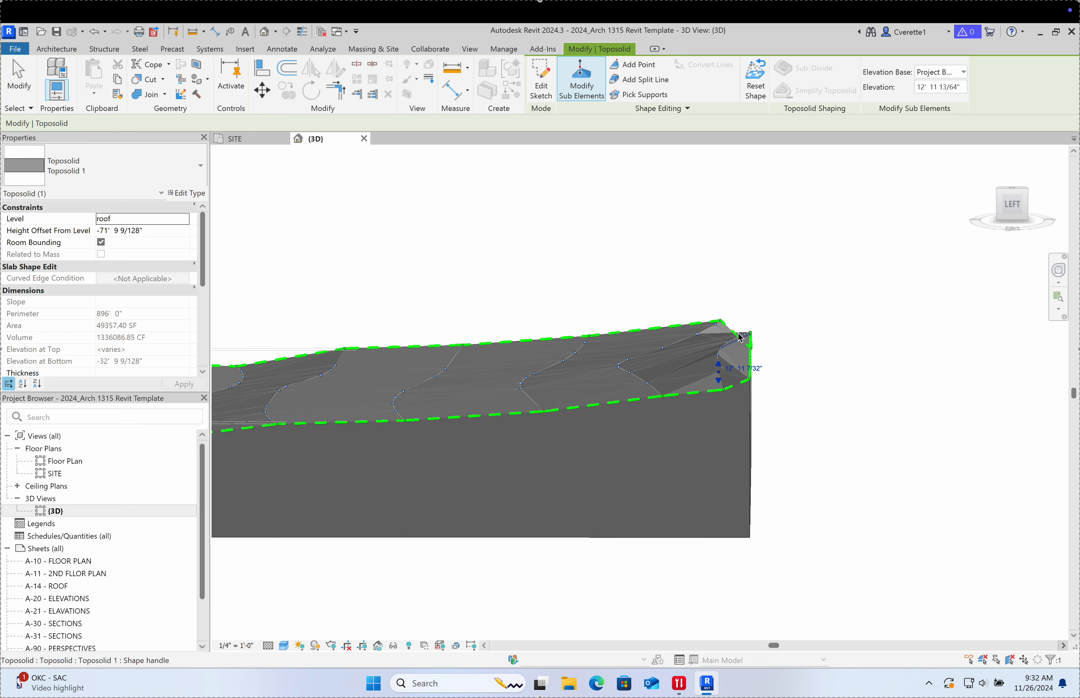
pyautogui.moveTo(683, 277); pyautogui.dragTo(790, 409)
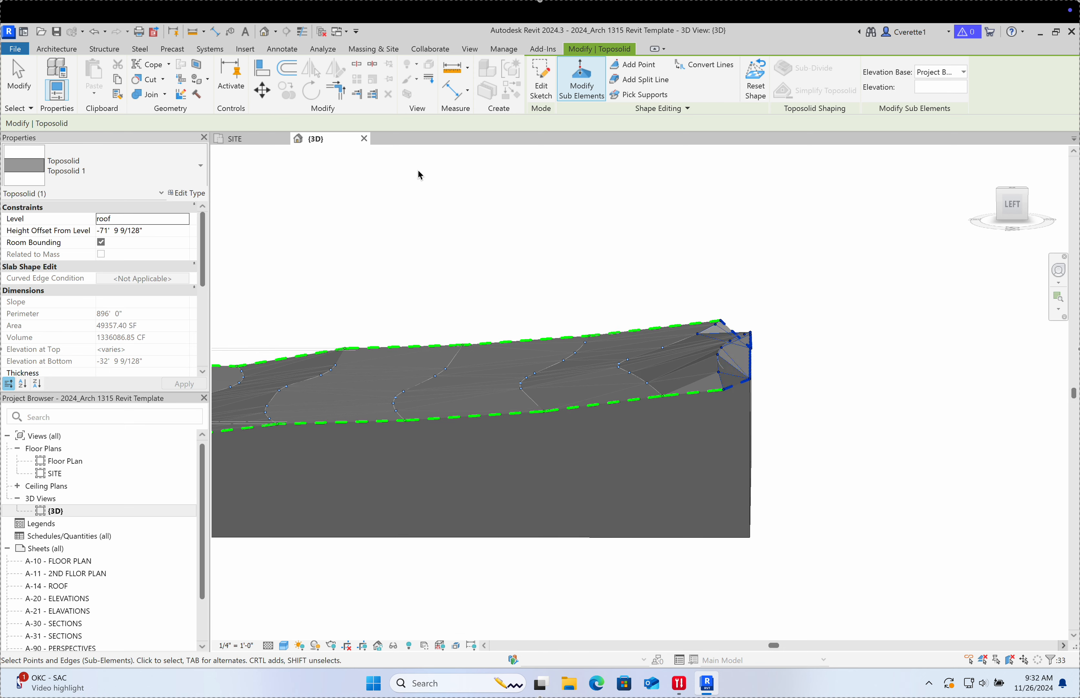
# Step: Enter 12' 0" as the block-end corner points' elevation and check the result
pyautogui.click(937, 93)
pyautogui.press('Return')
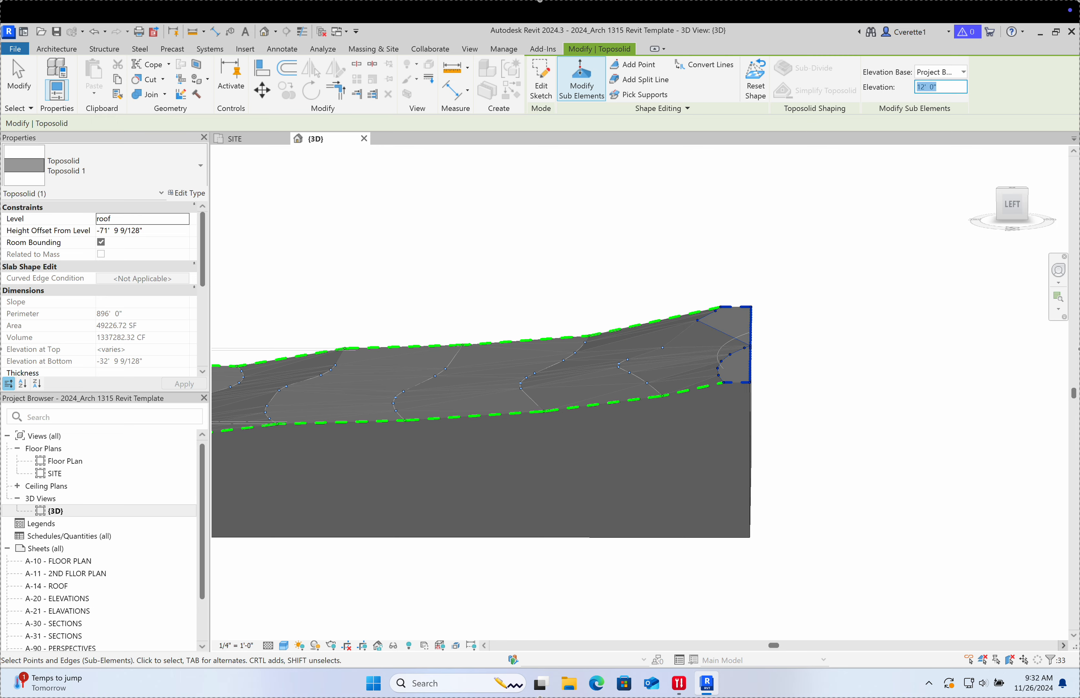
pyautogui.click(797, 362)
pyautogui.keyDown('shift'); pyautogui.moveTo(798, 362); pyautogui.dragTo(868, 337, button='middle'); pyautogui.keyUp('shift')
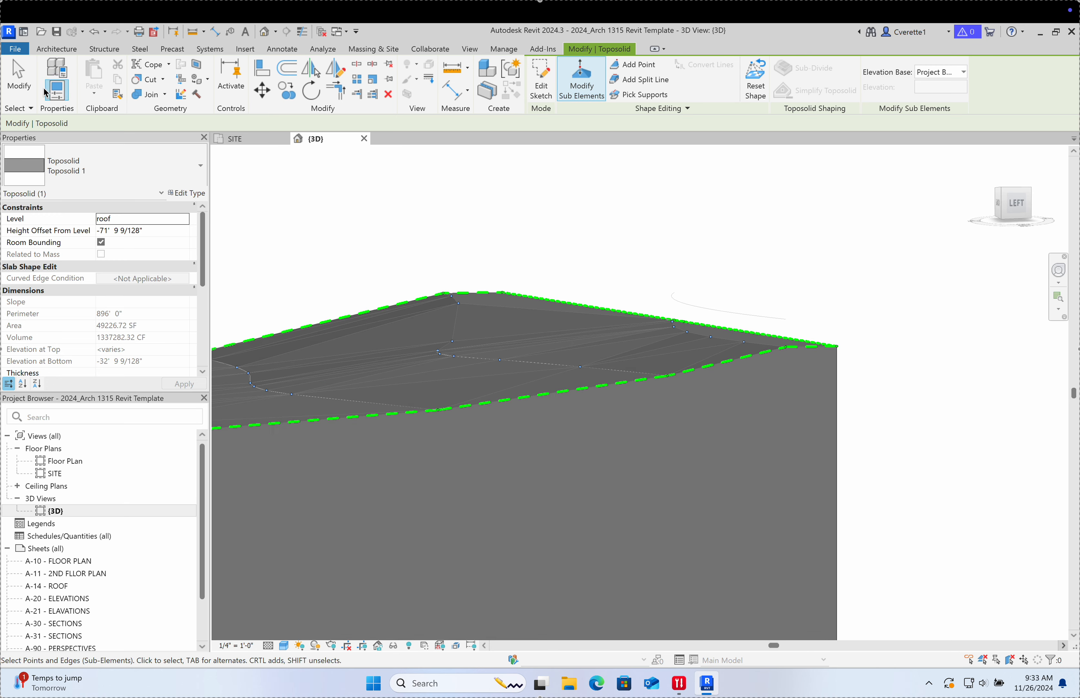
# Step: Exit point editing, orbit to inspect the sloped toposolid, then view it from the Top
pyautogui.click(18, 75)
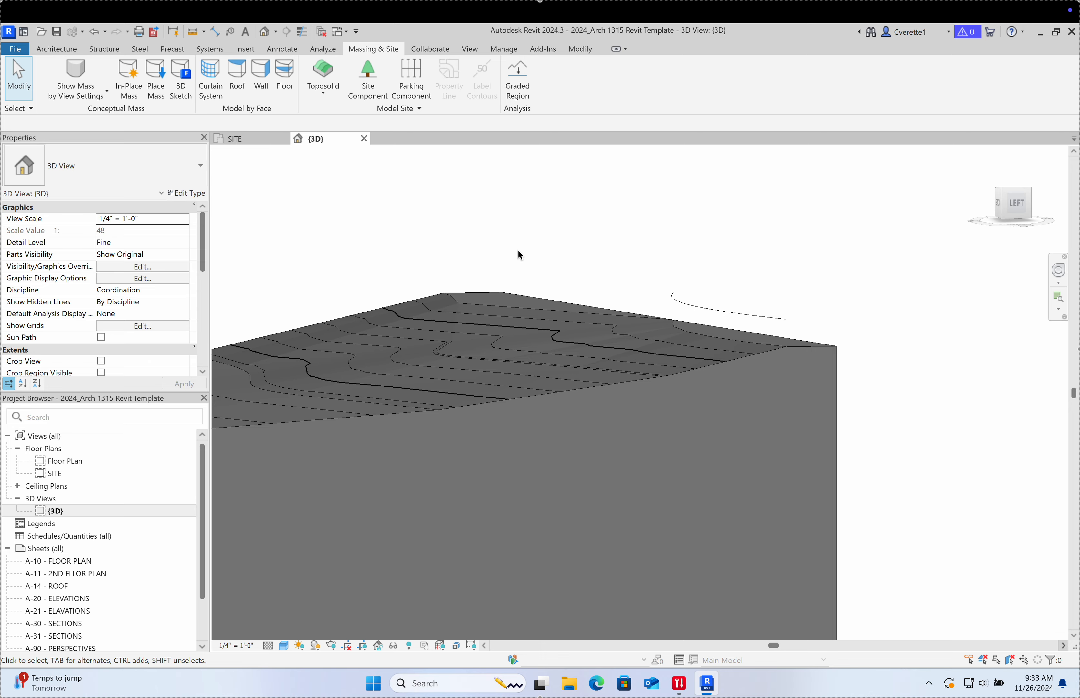
pyautogui.moveTo(592, 213)
pyautogui.keyDown('shift'); pyautogui.mouseDown(button='middle')
pyautogui.moveTo(601, 344)
pyautogui.moveTo(615, 342)
pyautogui.mouseUp(button='middle'); pyautogui.keyUp('shift')
pyautogui.click(547, 298)
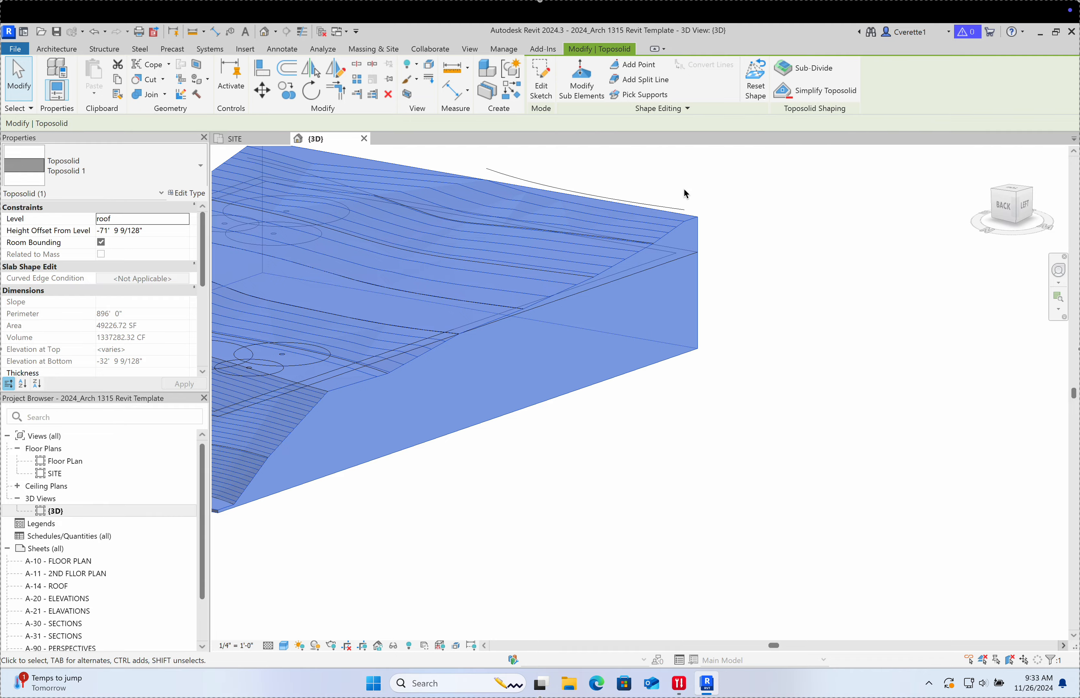
pyautogui.keyDown('shift'); pyautogui.moveTo(710, 330); pyautogui.dragTo(692, 568, button='middle'); pyautogui.keyUp('shift')
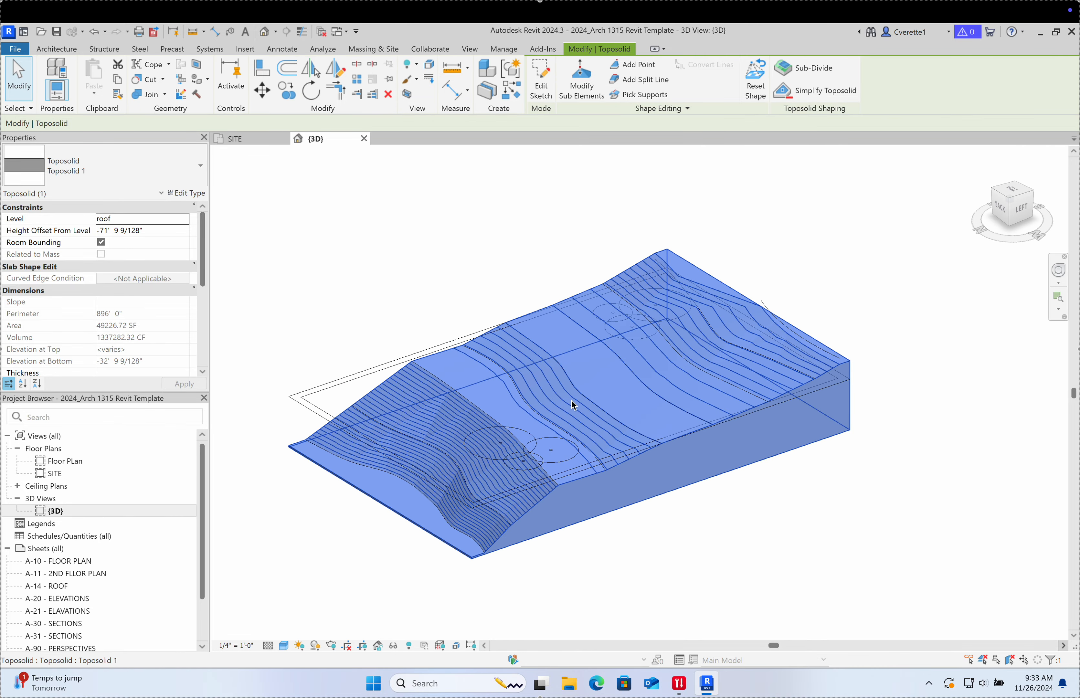
pyautogui.scroll(4, 573, 406)
pyautogui.scroll(-5, 570, 380)
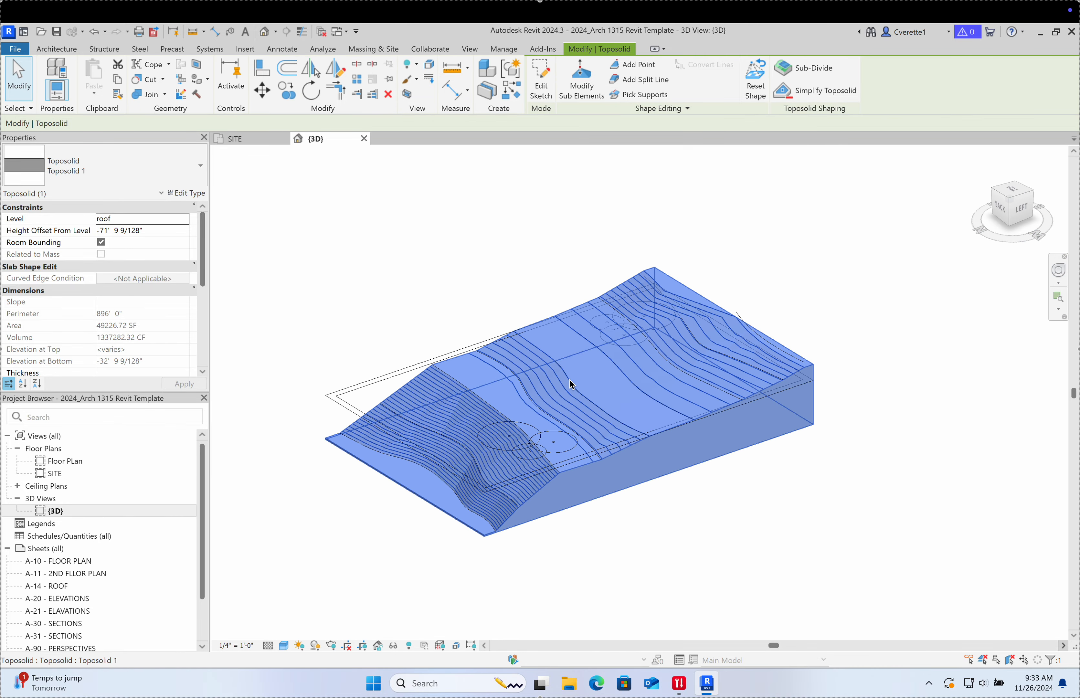
pyautogui.click(699, 538)
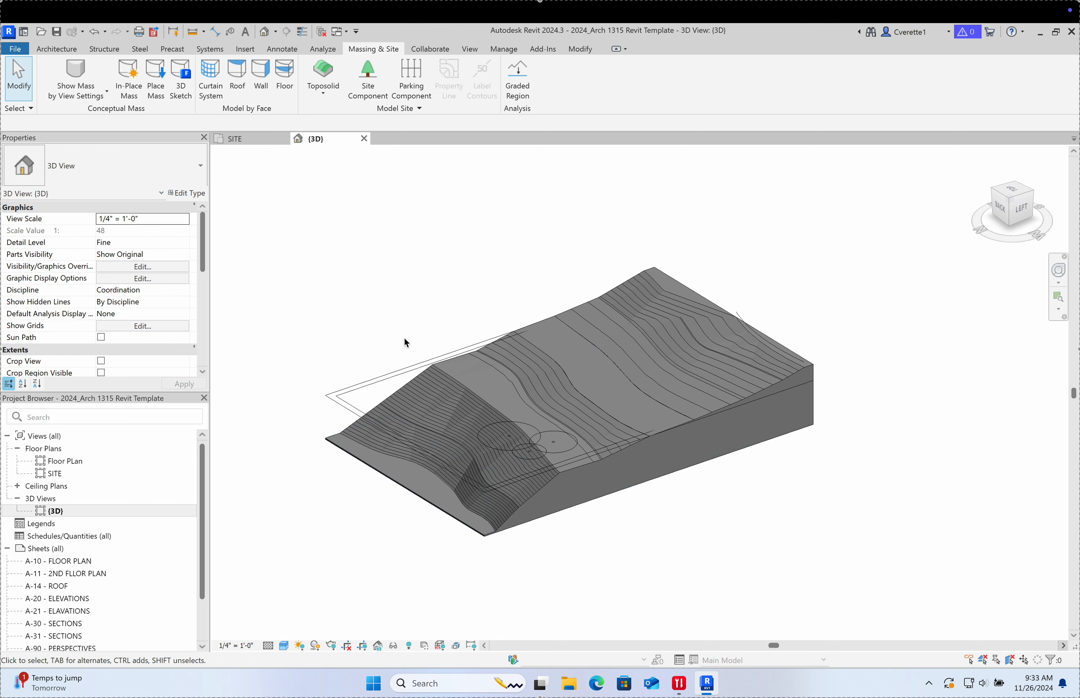
pyautogui.click(1011, 190)
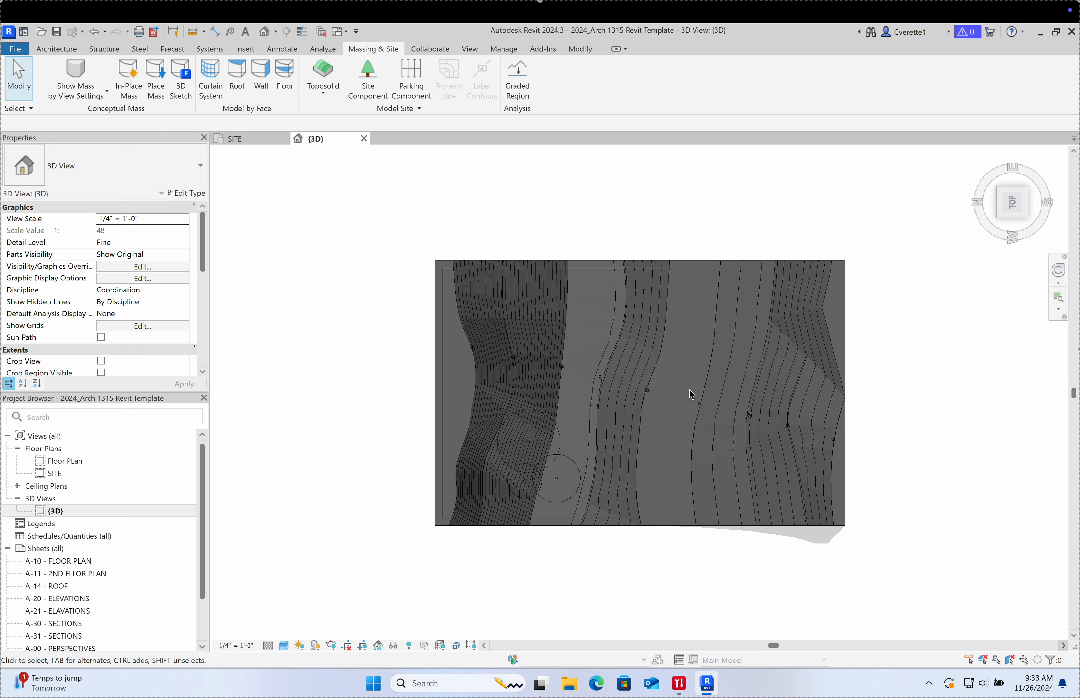
# Step: Pan onto the contour labels, then browse the Architecture and Massing & Site tools and Floor options
pyautogui.scroll(5, 578, 407)
pyautogui.moveTo(634, 408); pyautogui.dragTo(491, 389, button='middle')
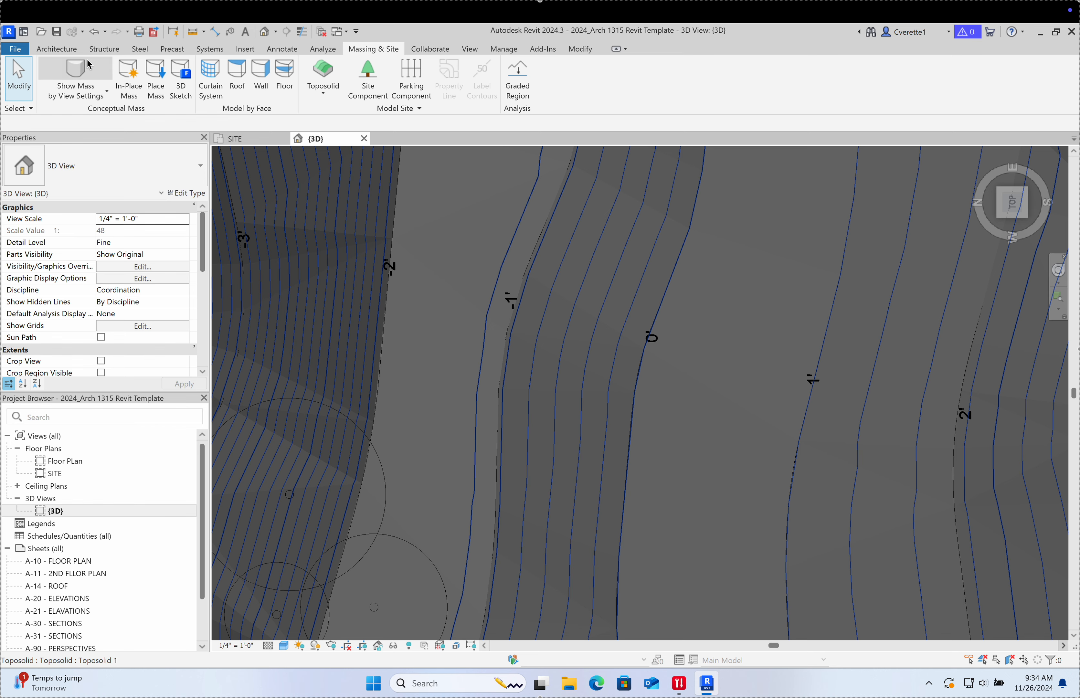
pyautogui.click(72, 50)
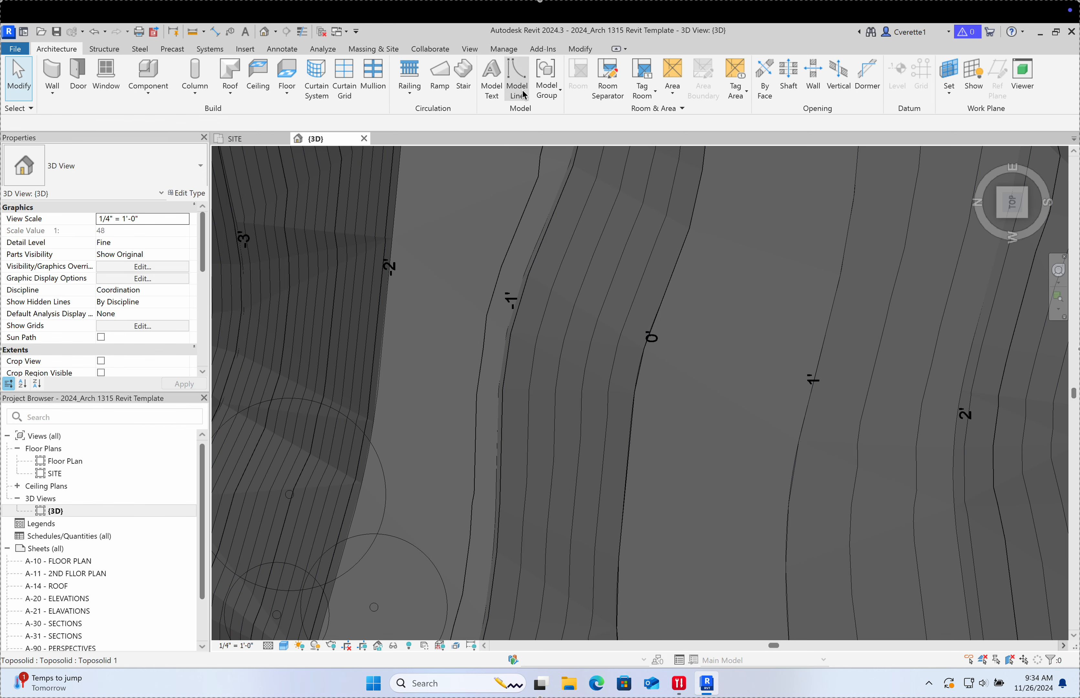
pyautogui.click(377, 56)
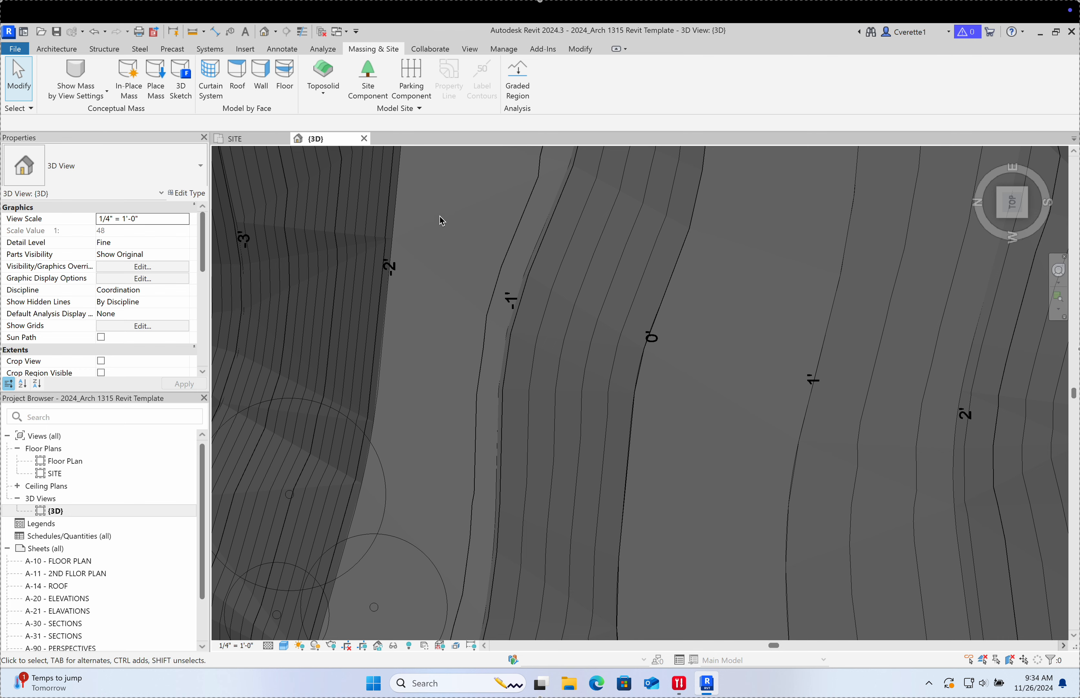
pyautogui.click(389, 110)
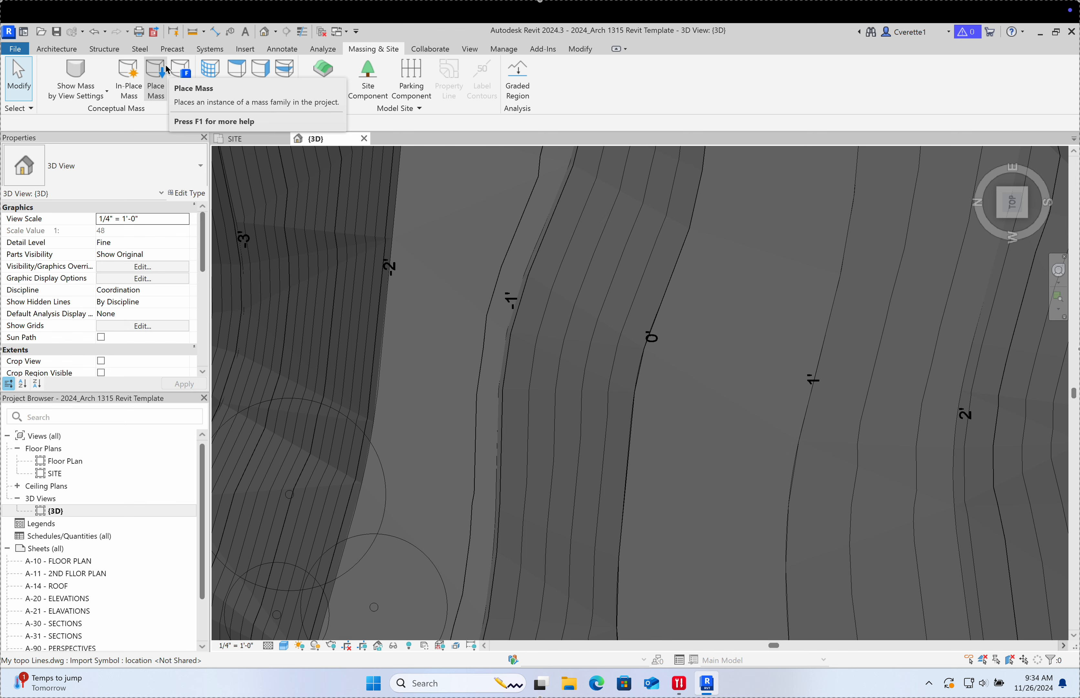
pyautogui.click(56, 49)
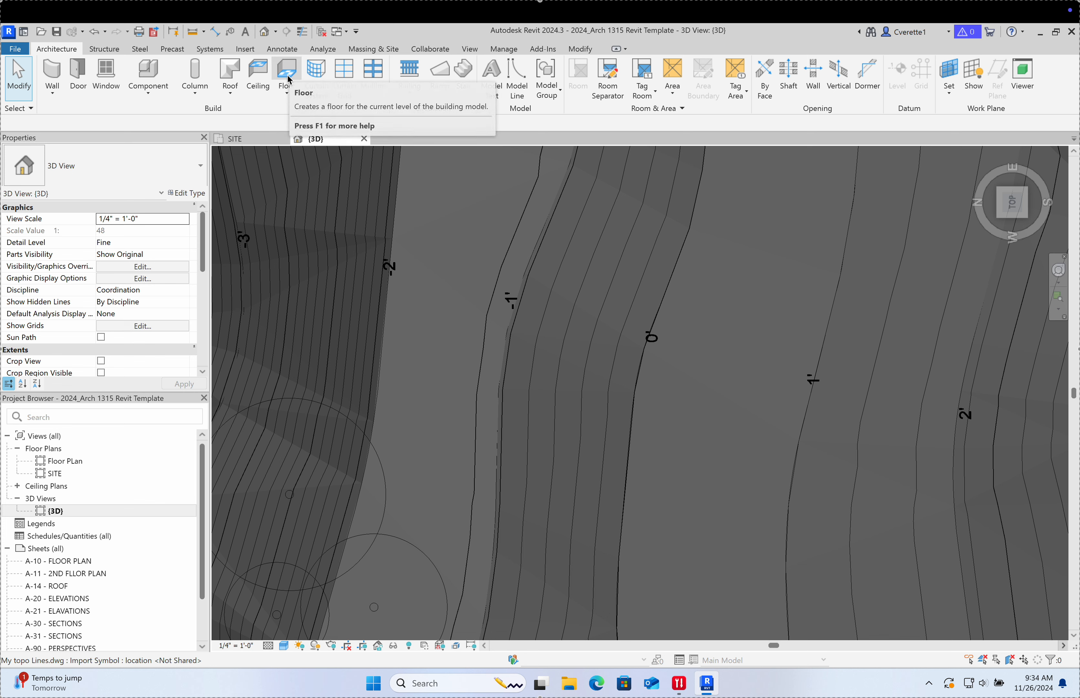
pyautogui.click(291, 96)
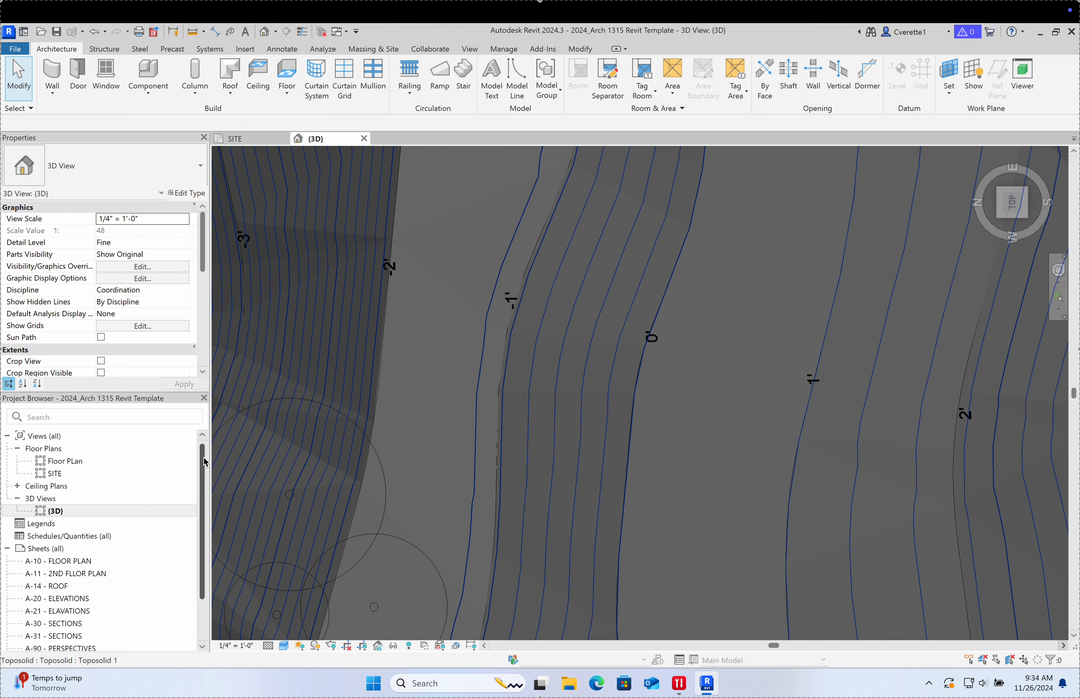
pyautogui.moveTo(204, 457); pyautogui.dragTo(202, 511)
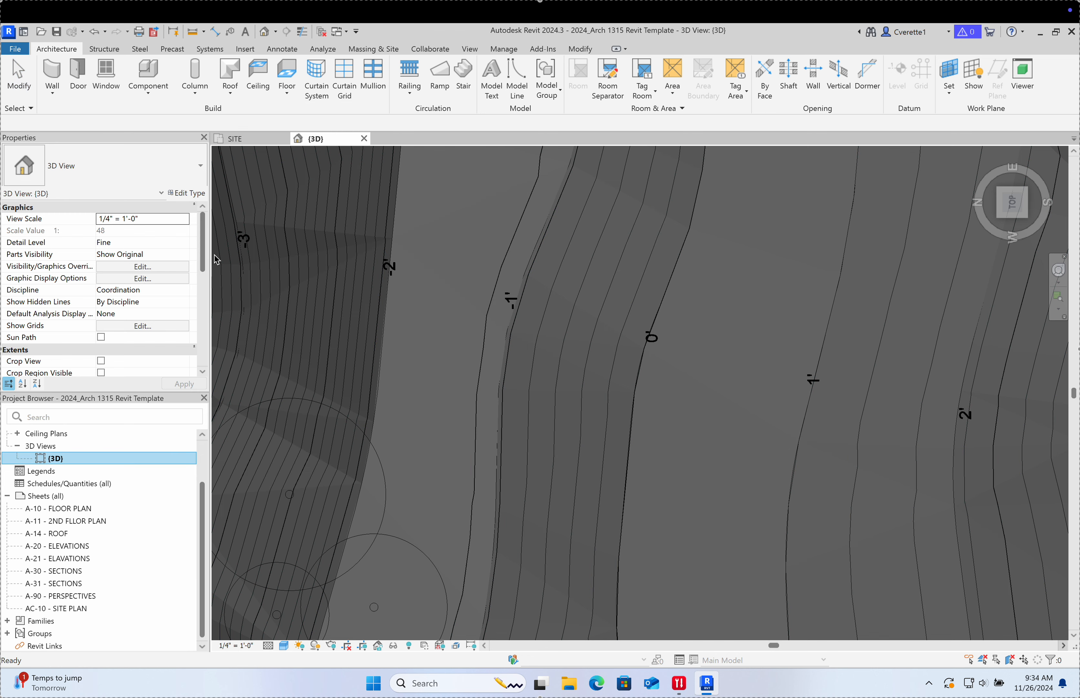
pyautogui.moveTo(203, 245); pyautogui.dragTo(203, 340)
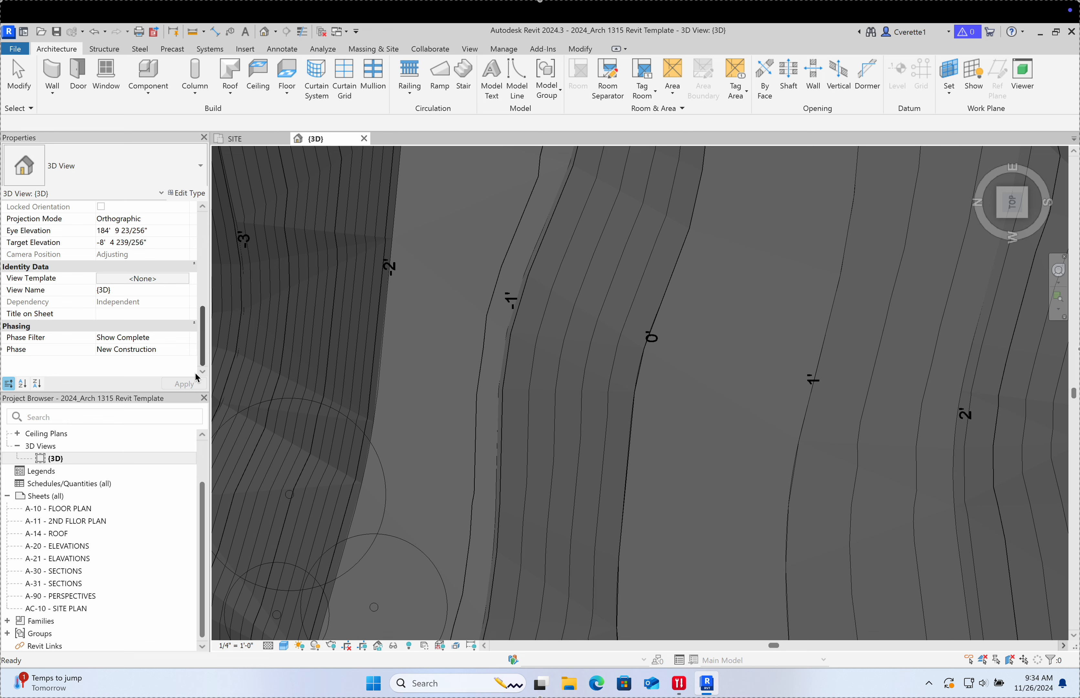
pyautogui.moveTo(203, 537); pyautogui.dragTo(203, 556)
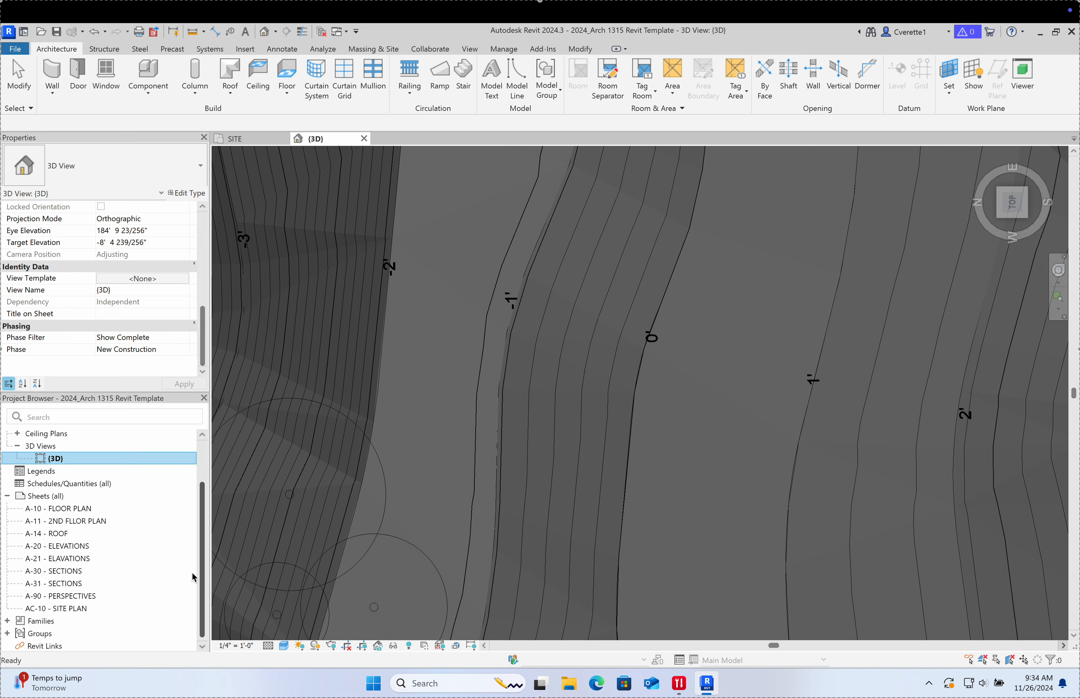
pyautogui.click(9, 623)
pyautogui.scroll(-10, 87, 564)
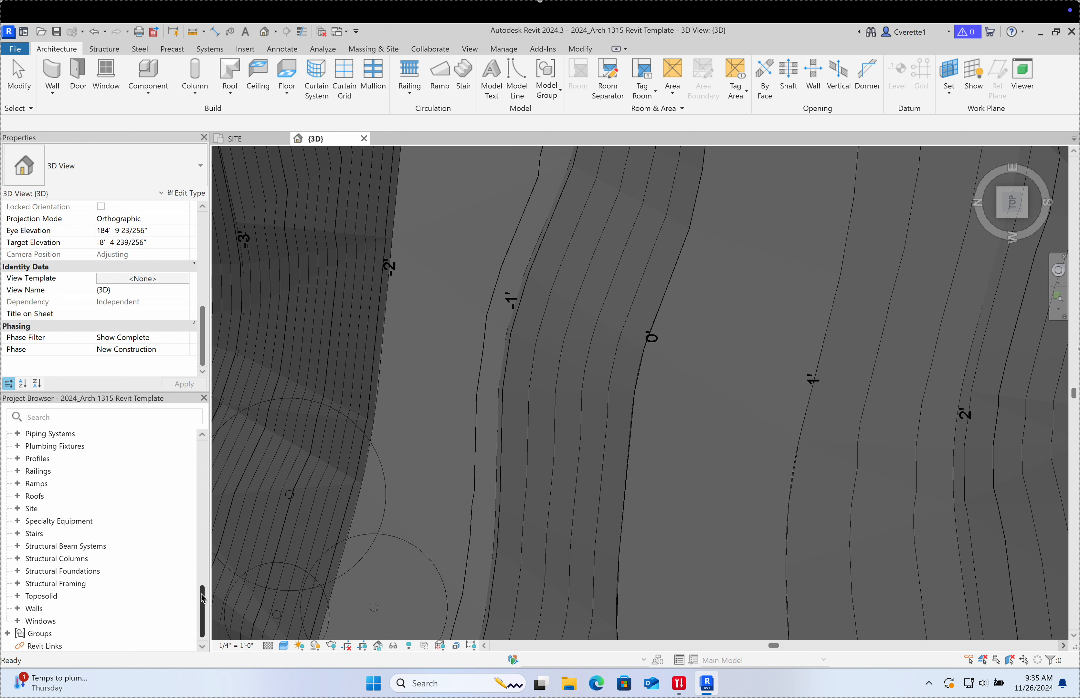
pyautogui.moveTo(202, 604); pyautogui.dragTo(201, 509)
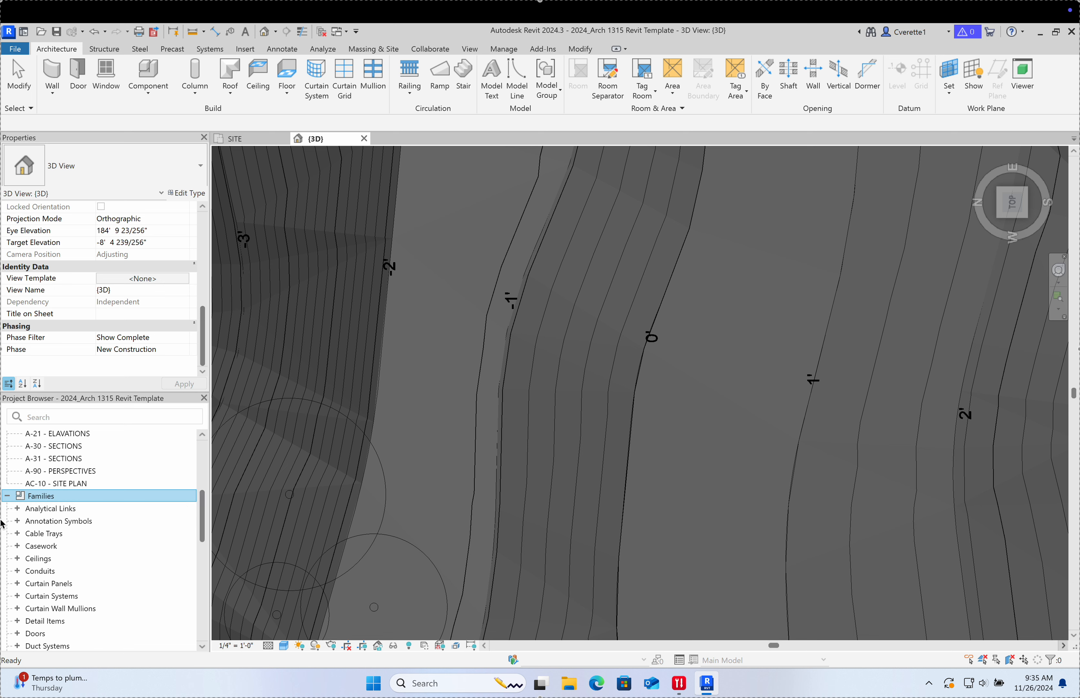
pyautogui.click(18, 509)
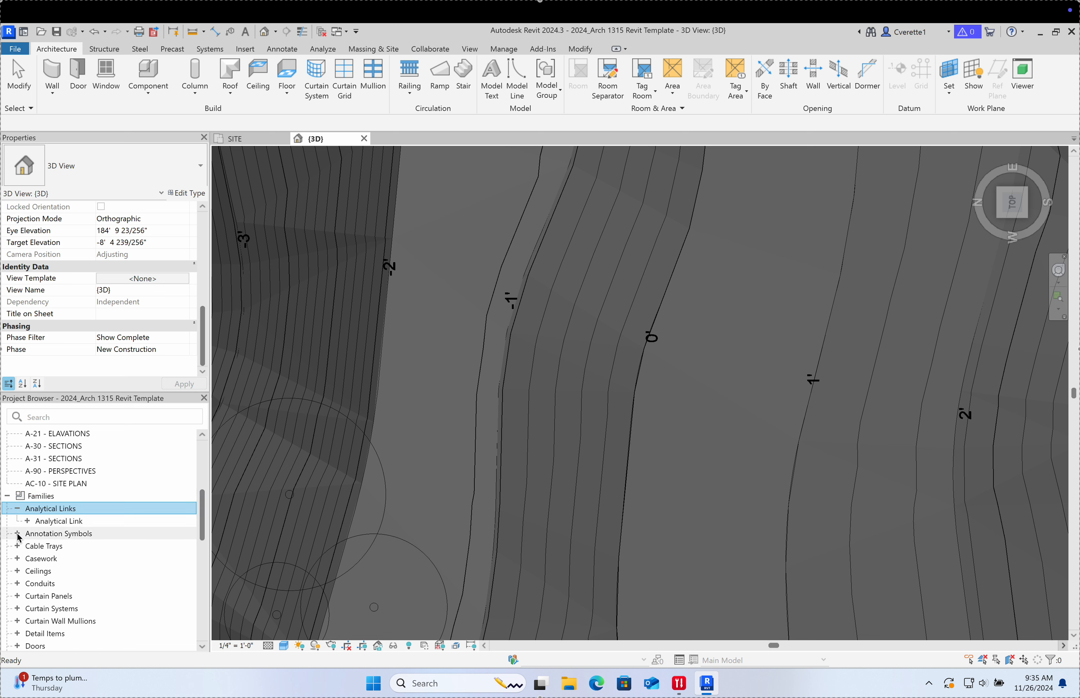
pyautogui.click(18, 534)
pyautogui.scroll(-10, 28, 543)
pyautogui.scroll(2, 28, 543)
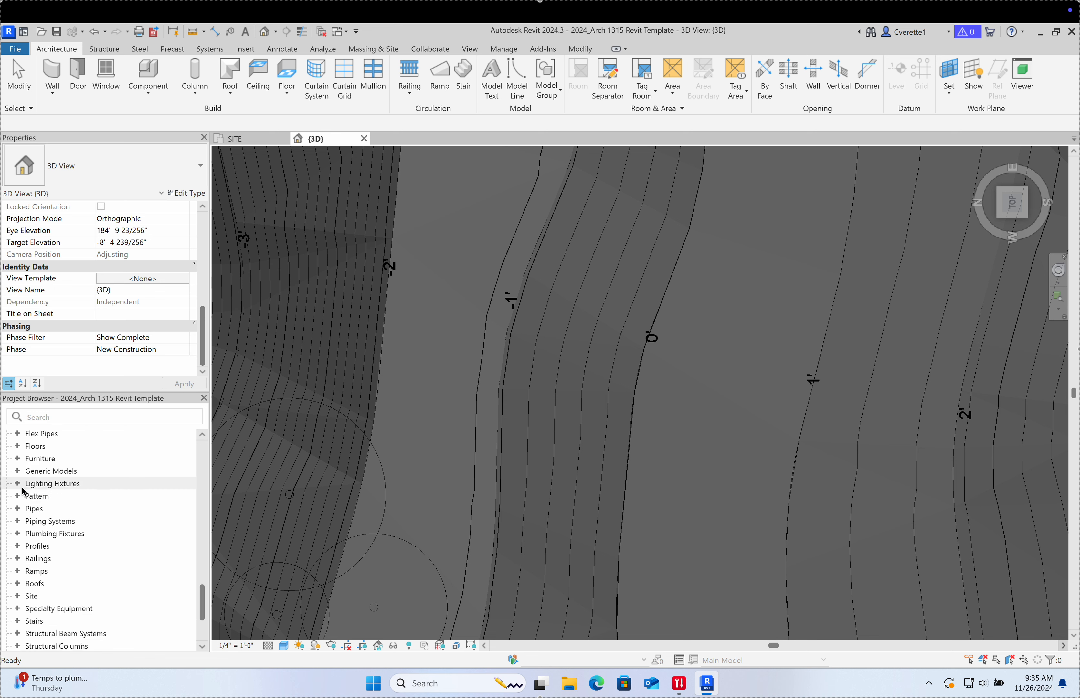
pyautogui.doubleClick(30, 459)
pyautogui.click(17, 446)
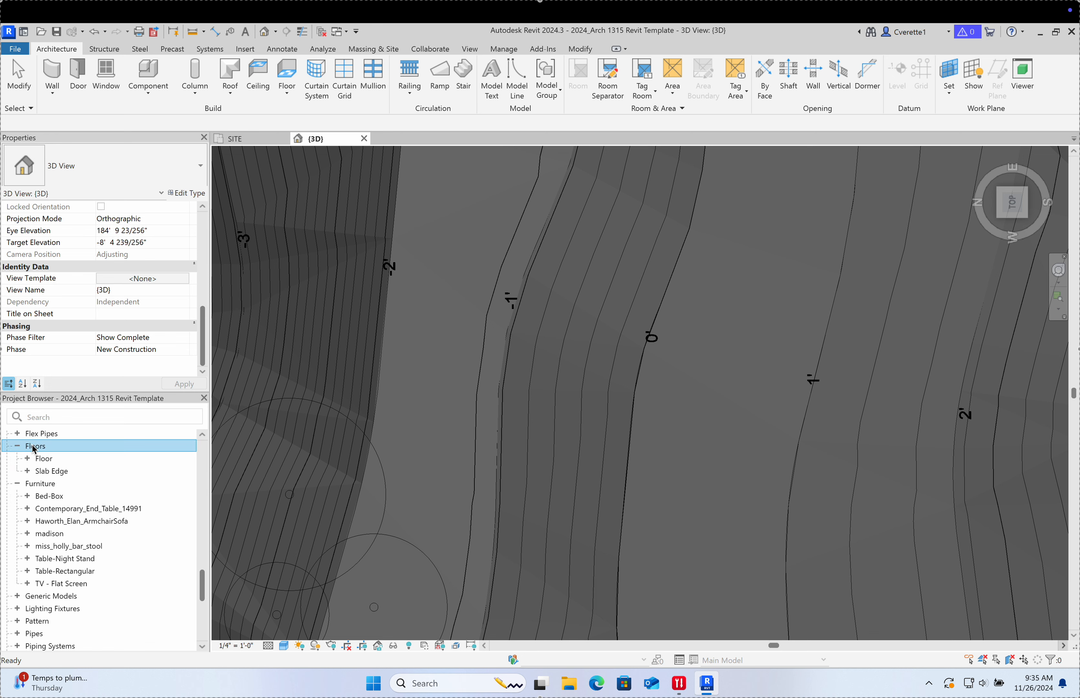
pyautogui.click(18, 434)
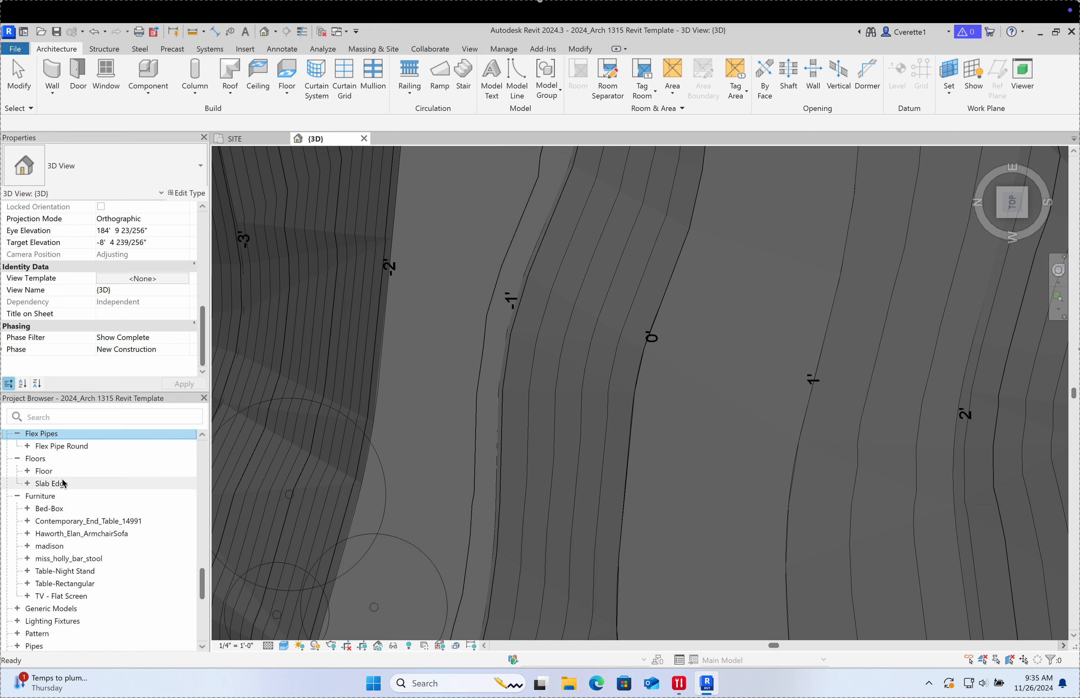
pyautogui.scroll(-6, 84, 448)
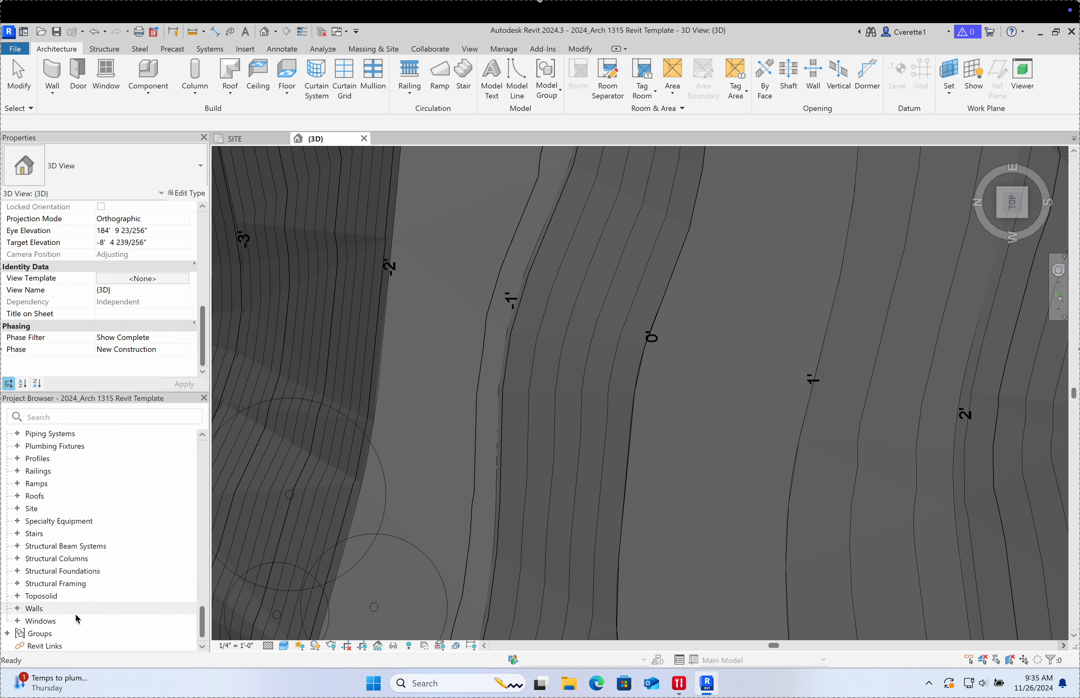
pyautogui.scroll(20, 77, 590)
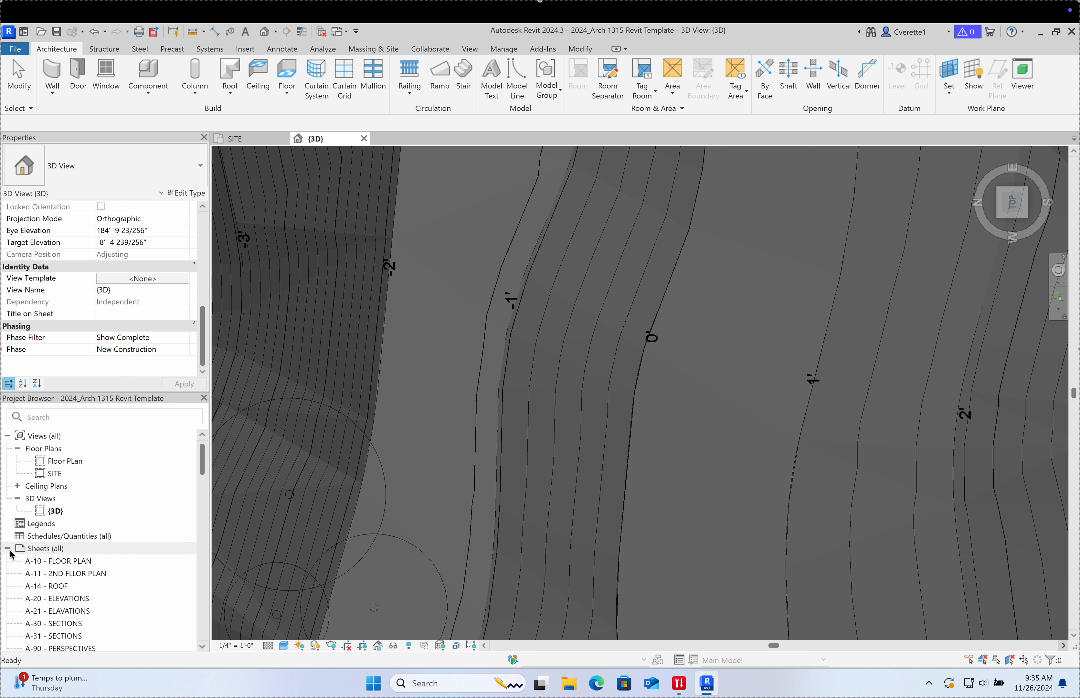
pyautogui.scroll(-3, 32, 549)
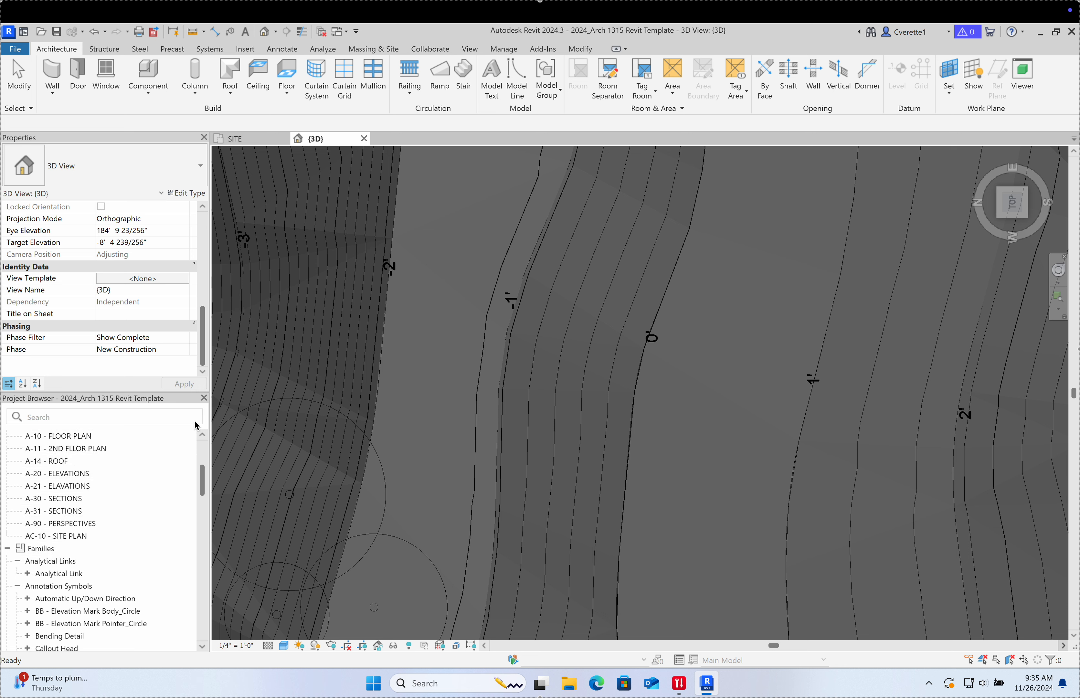
pyautogui.scroll(4, 131, 472)
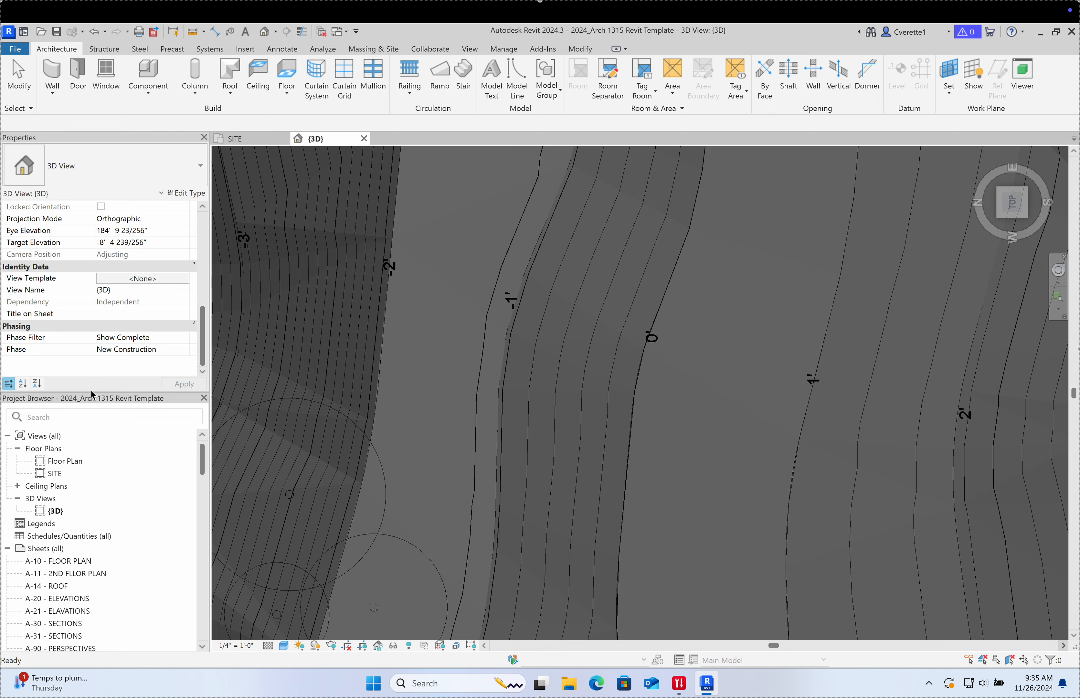
pyautogui.moveTo(82, 405); pyautogui.dragTo(1068, 147)
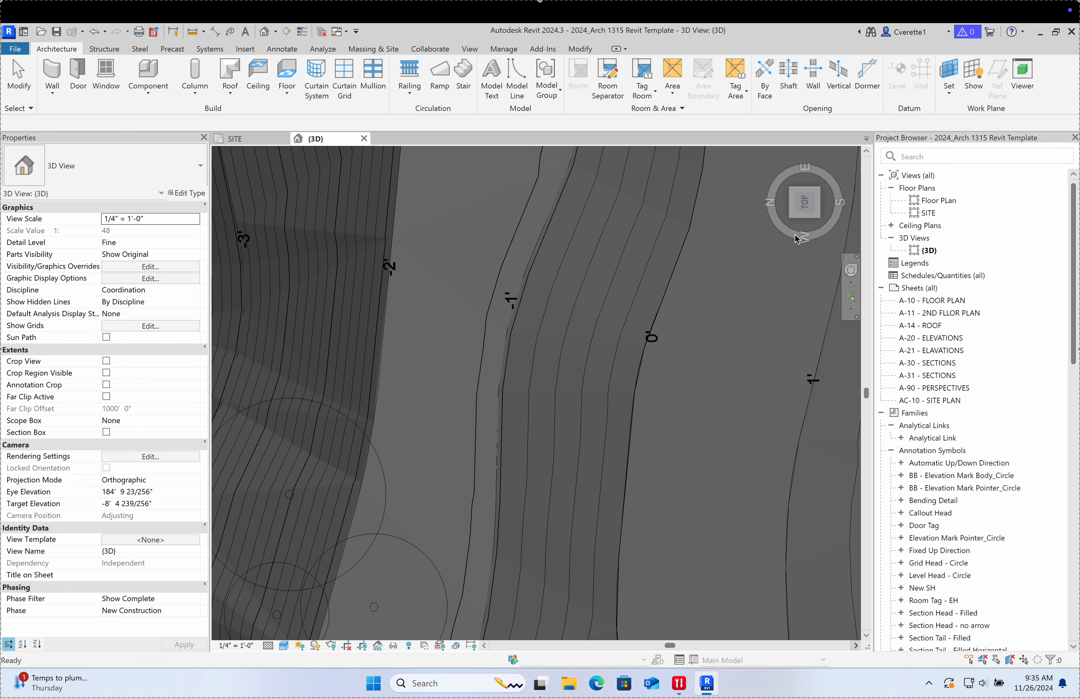
# Step: Check the toposolid's properties, then switch between the SITE plan and {3D} views
pyautogui.scroll(-5, 602, 335)
pyautogui.scroll(2, 647, 329)
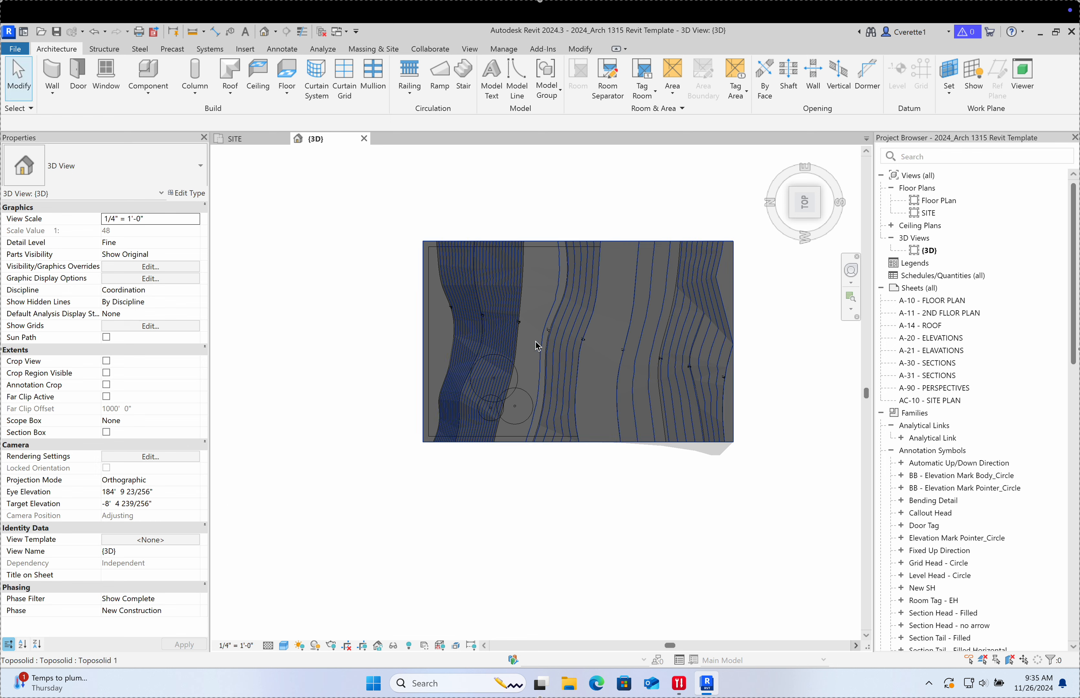
pyautogui.click(511, 357)
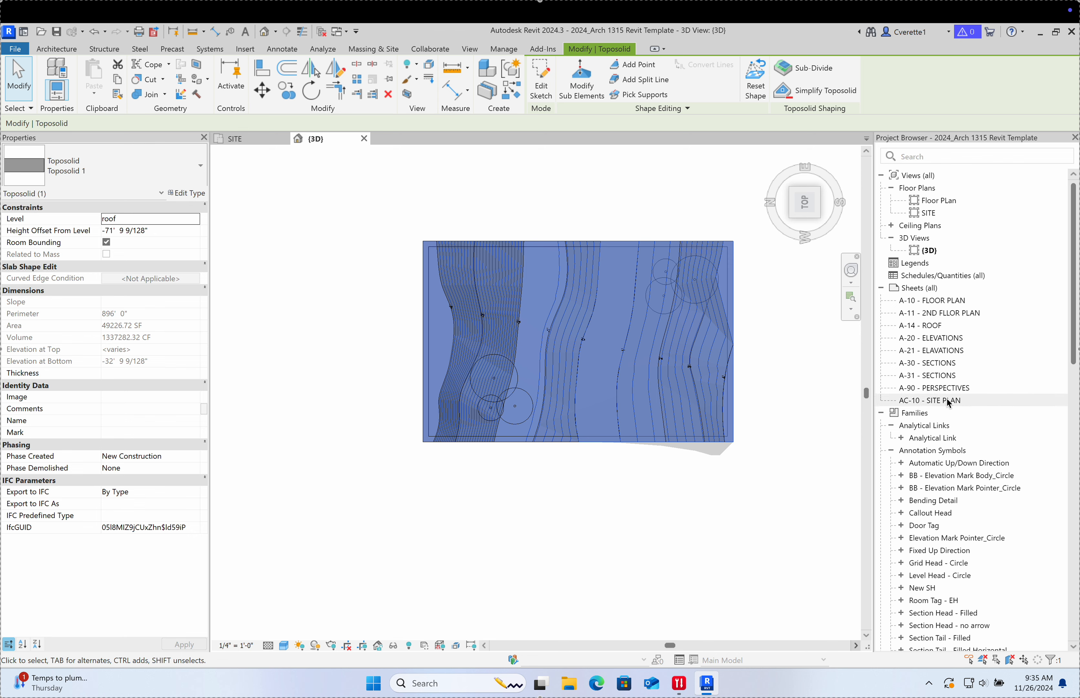
pyautogui.click(772, 339)
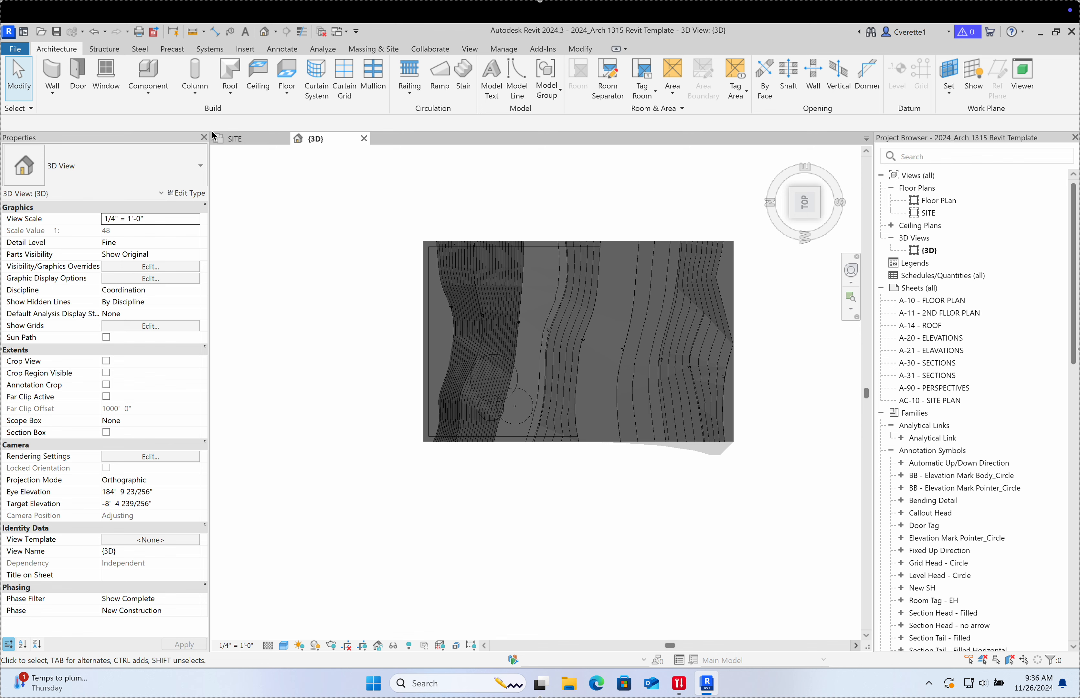
pyautogui.click(233, 139)
pyautogui.click(326, 140)
# Step: Tile the 3D and SITE views with WT and zoom each to fit
pyautogui.press('w')
pyautogui.press('t')
pyautogui.middleClick(340, 264)
pyautogui.middleClick(340, 264)
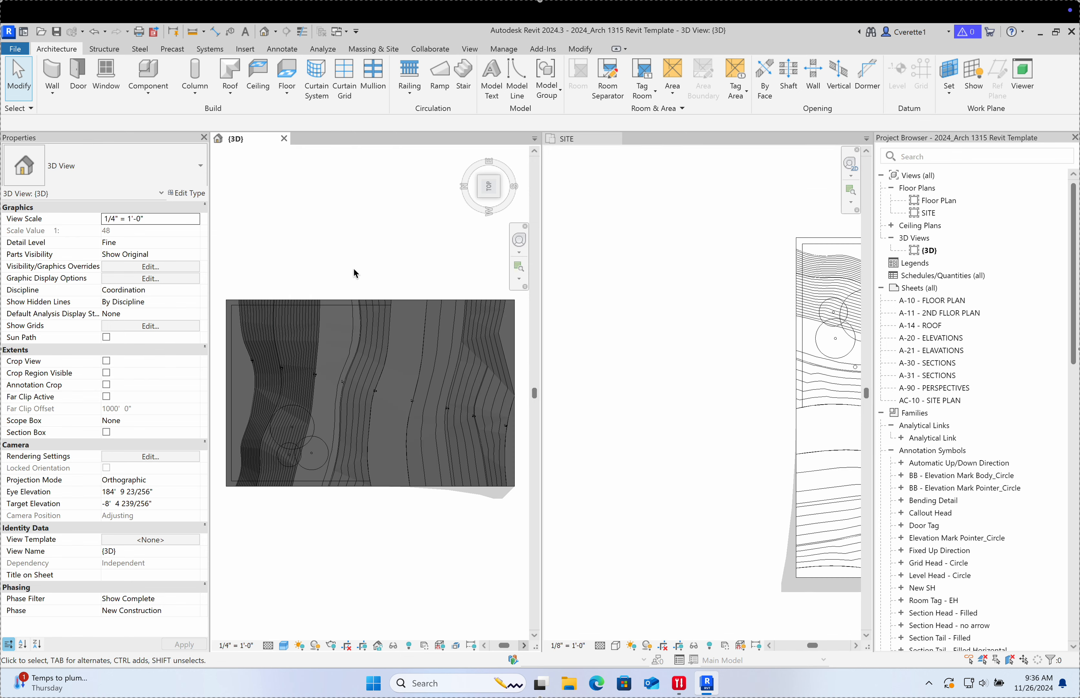
pyautogui.middleClick(627, 314)
pyautogui.middleClick(627, 314)
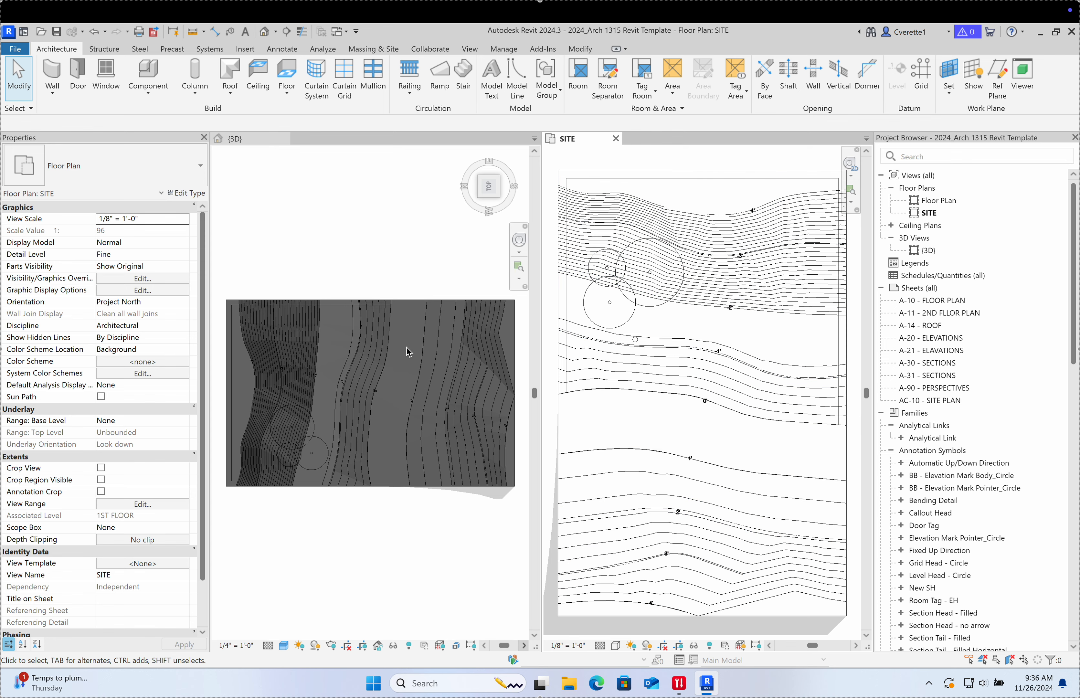
pyautogui.click(408, 437)
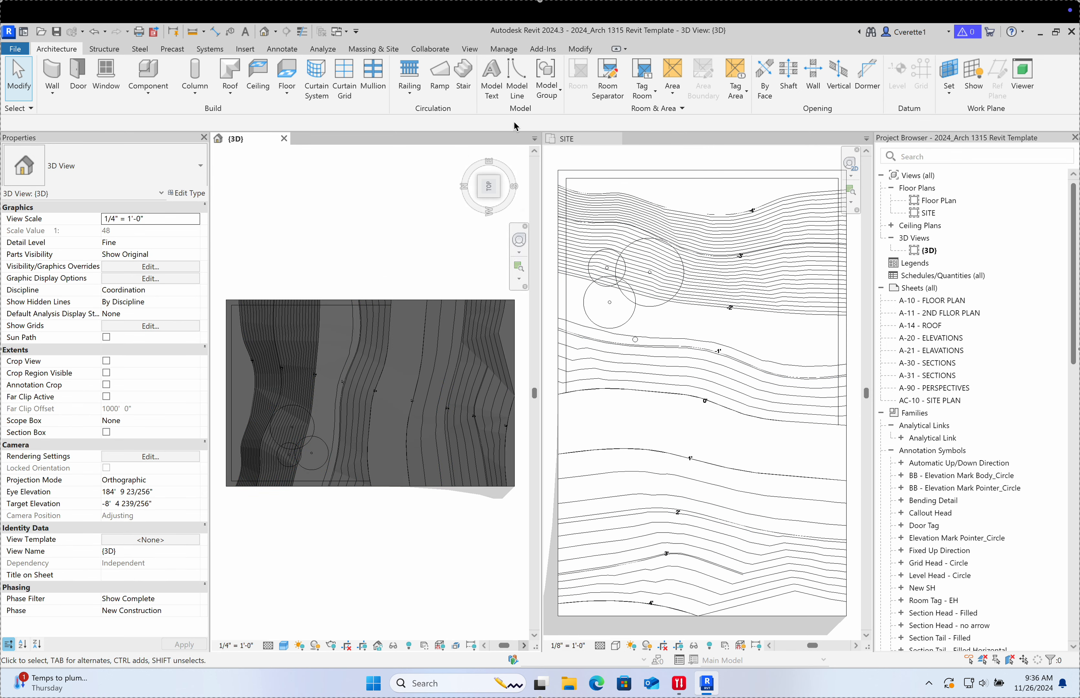
# Step: Close the SITE plan so the toposolid fills the 3D view, and collapse the Families group
pyautogui.moveTo(584, 138); pyautogui.dragTo(318, 157)
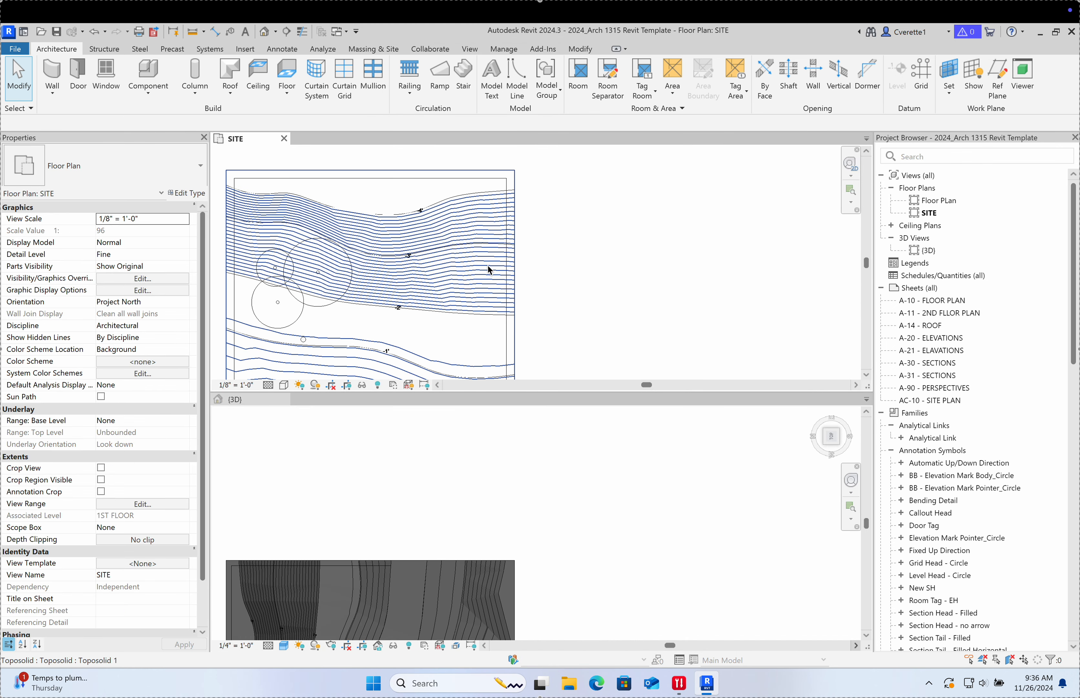
pyautogui.middleClick(591, 318)
pyautogui.middleClick(591, 318)
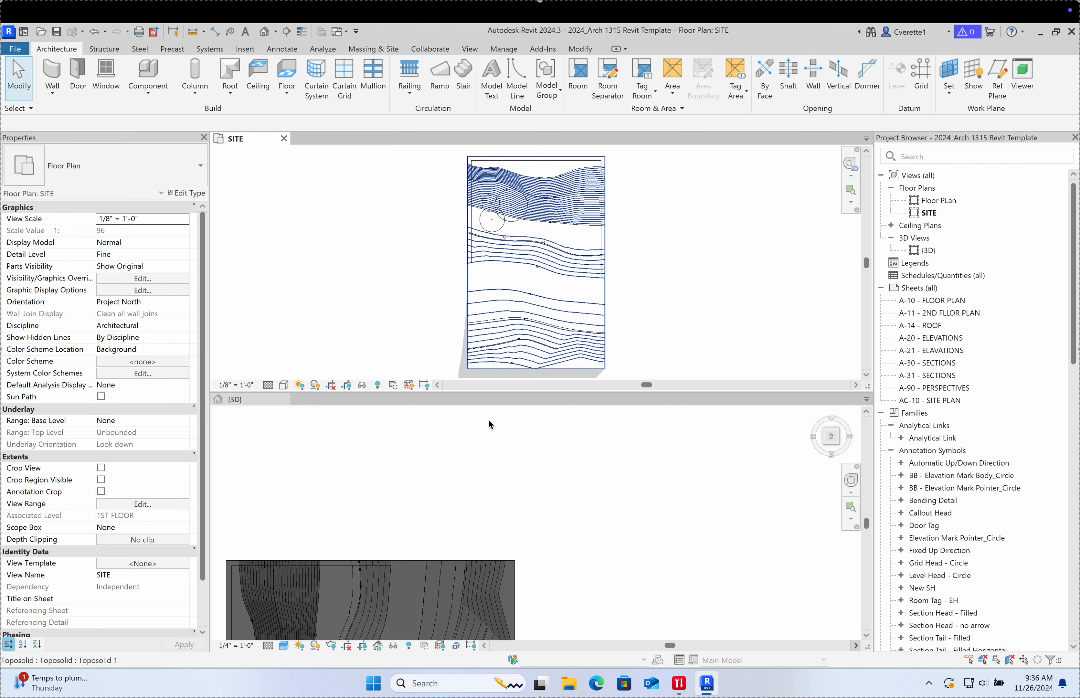
pyautogui.middleClick(478, 442)
pyautogui.middleClick(477, 443)
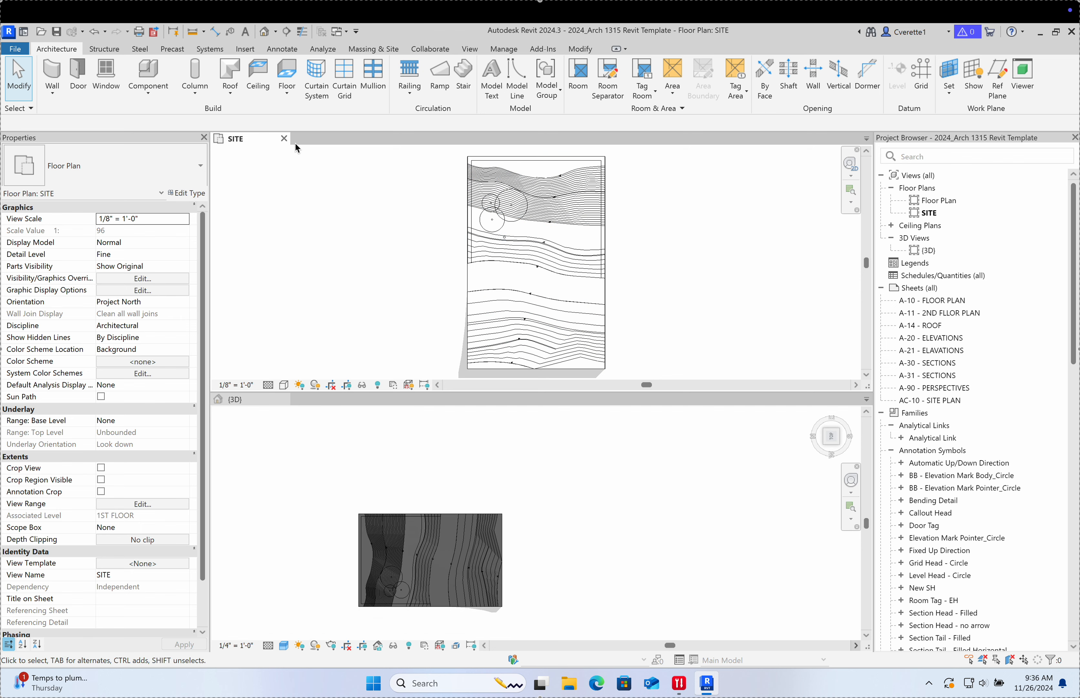
pyautogui.click(284, 138)
pyautogui.middleClick(460, 450)
pyautogui.middleClick(460, 450)
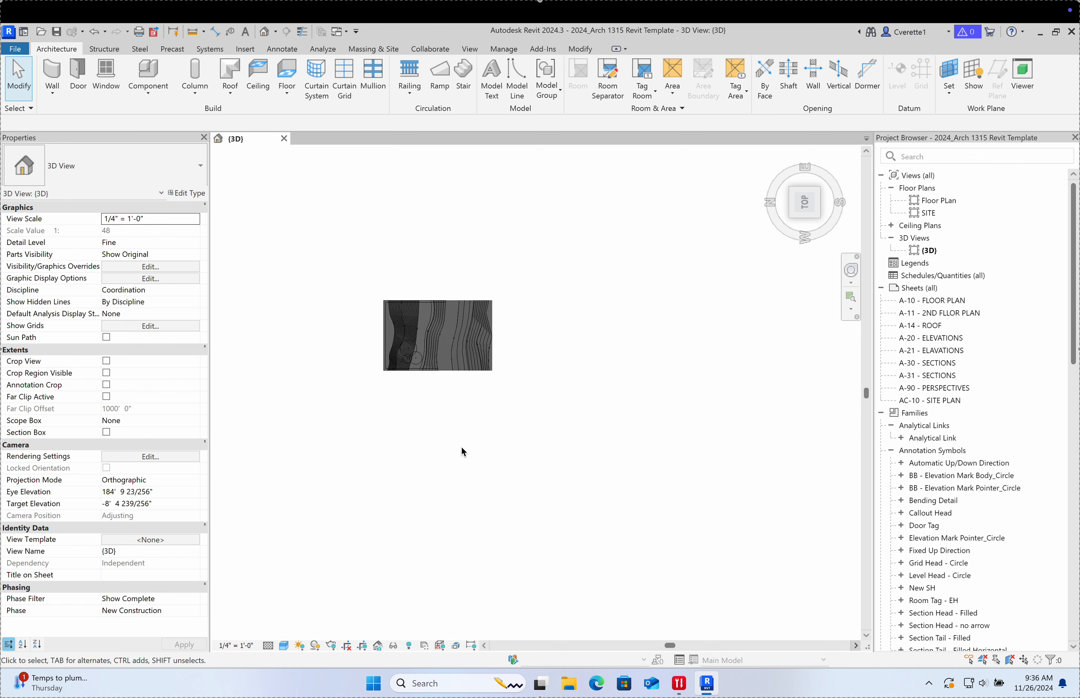
pyautogui.middleClick(552, 477)
pyautogui.middleClick(552, 477)
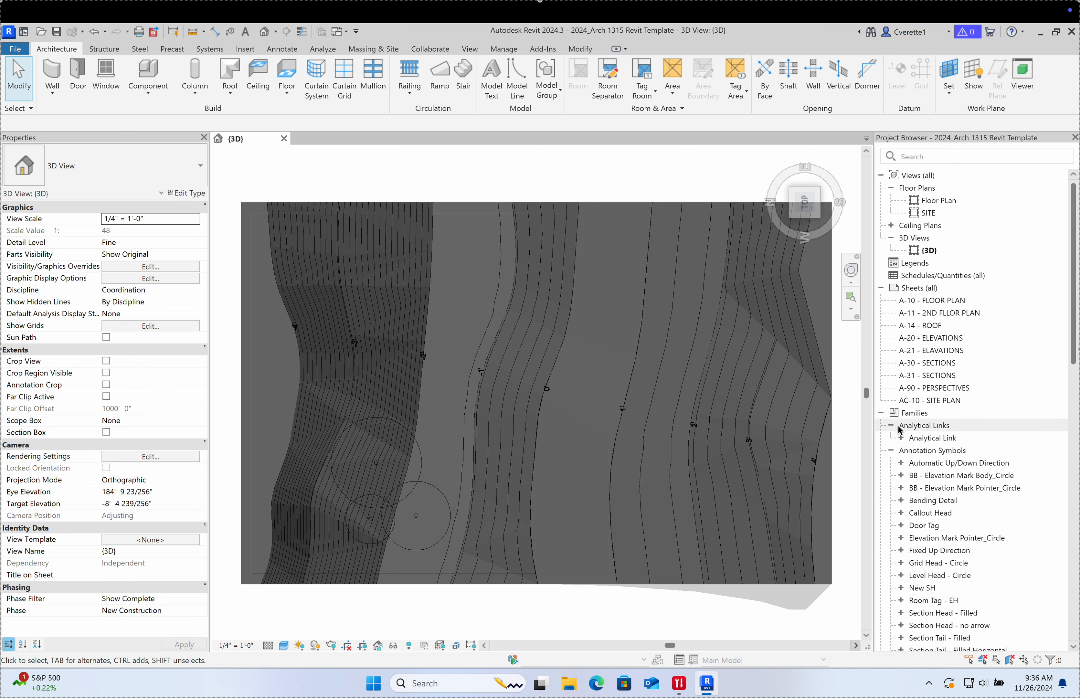
pyautogui.click(881, 412)
pyautogui.click(881, 413)
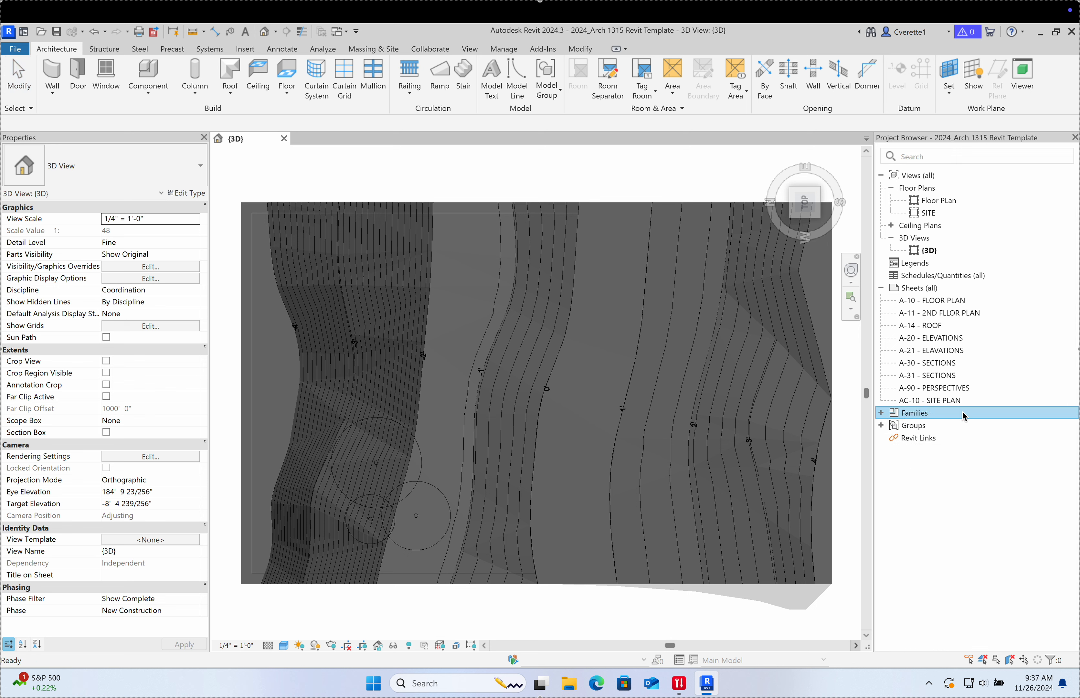
# Step: Open sheet A-10 FLOOR PLAN from the Project Browser
pyautogui.doubleClick(935, 303)
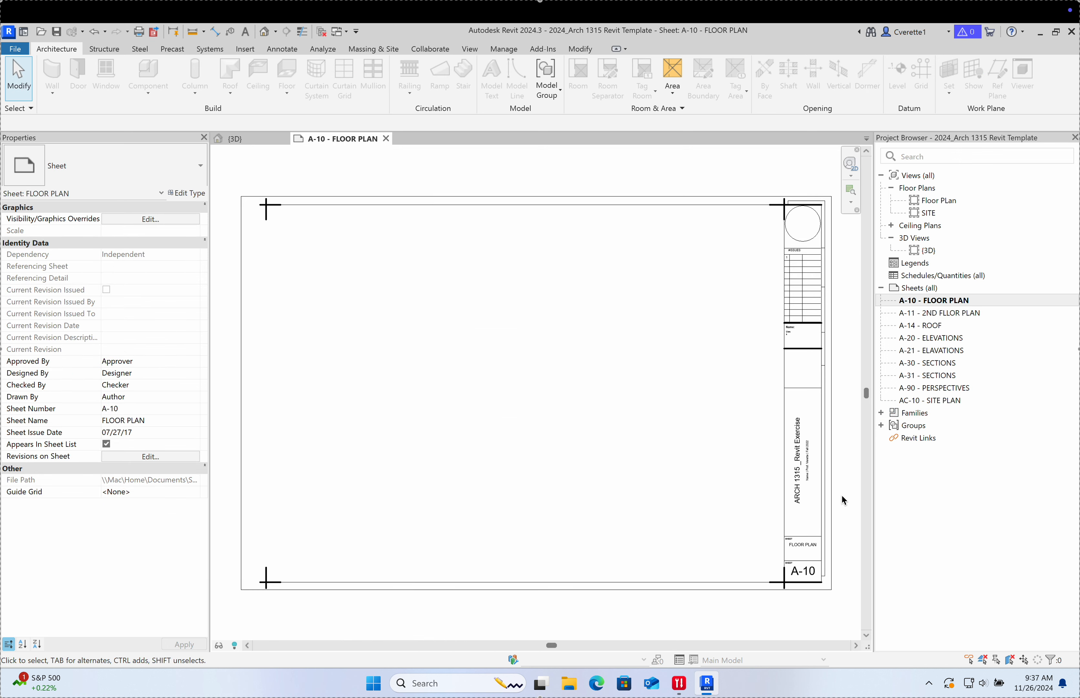
pyautogui.scroll(8, 838, 528)
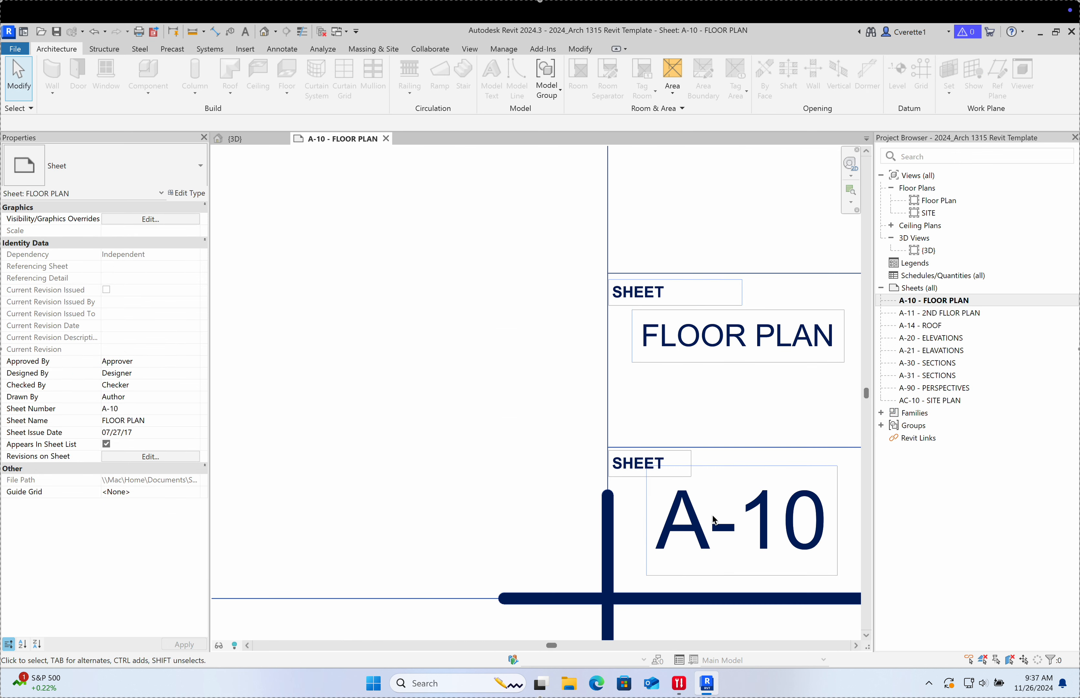
pyautogui.scroll(-6, 680, 453)
# Step: Inspect the sheet's title block family, then close New SH.rfa without saving
pyautogui.click(680, 459)
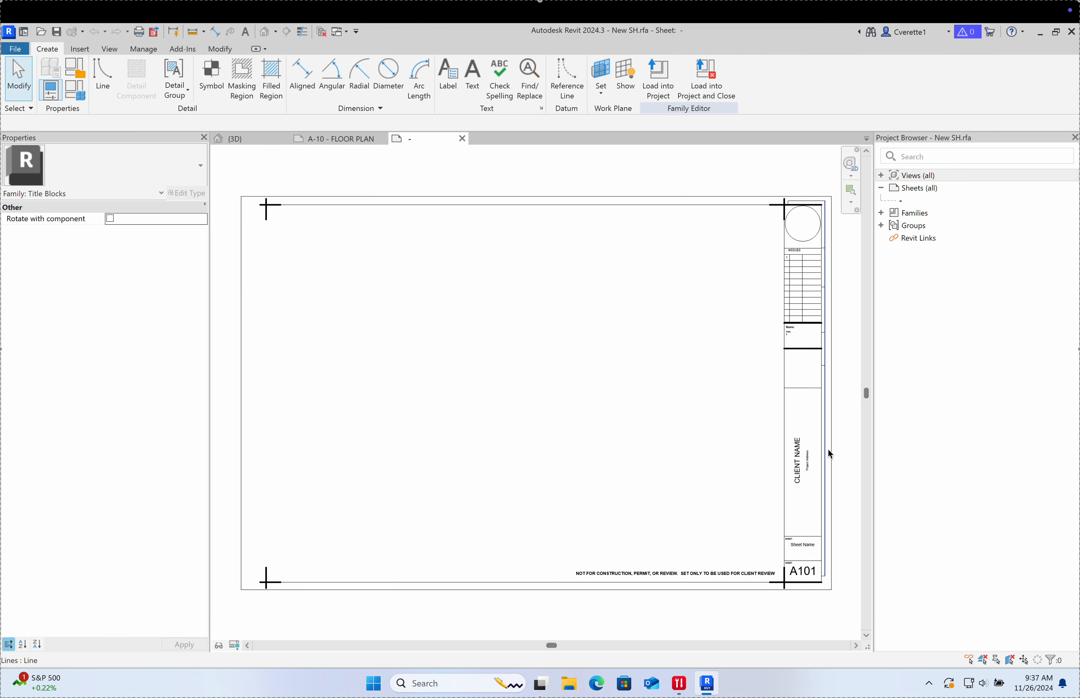
pyautogui.scroll(6, 828, 508)
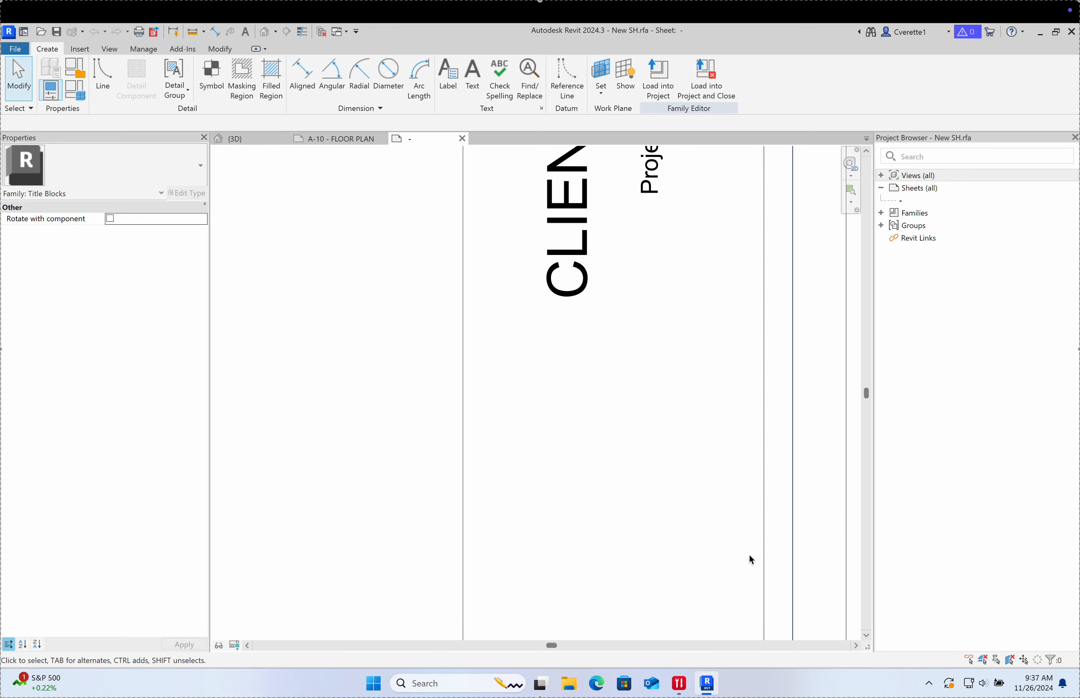
pyautogui.moveTo(692, 562); pyautogui.dragTo(753, 278, button='middle')
pyautogui.moveTo(685, 467); pyautogui.dragTo(778, 236, button='middle')
pyautogui.moveTo(466, 467); pyautogui.dragTo(618, 375, button='middle')
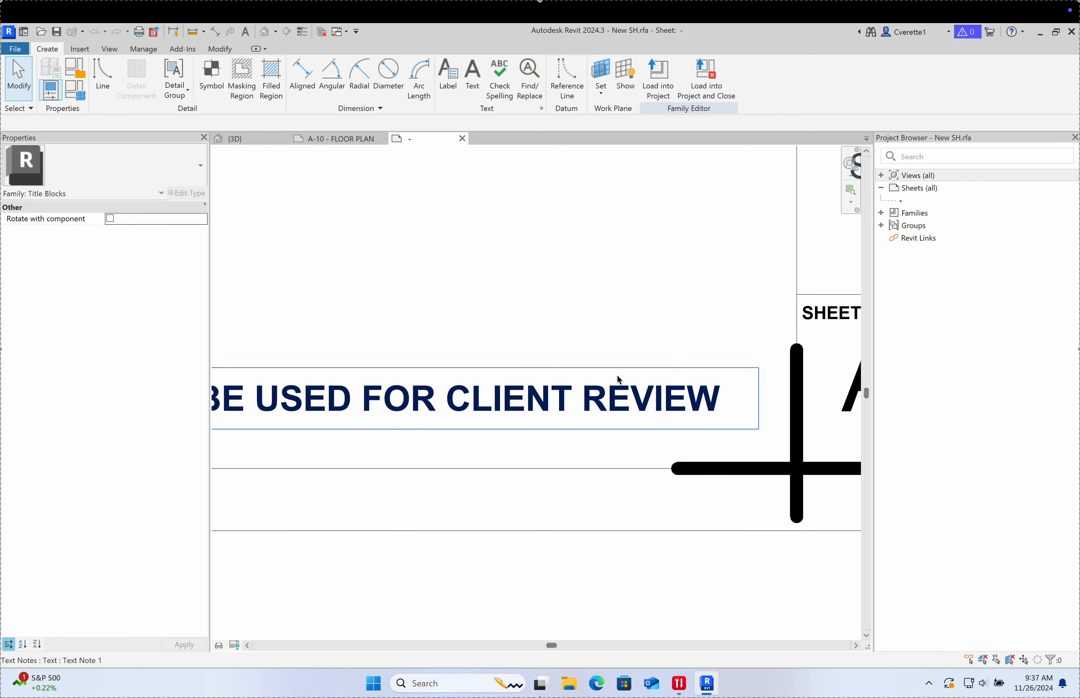
pyautogui.scroll(-4, 617, 376)
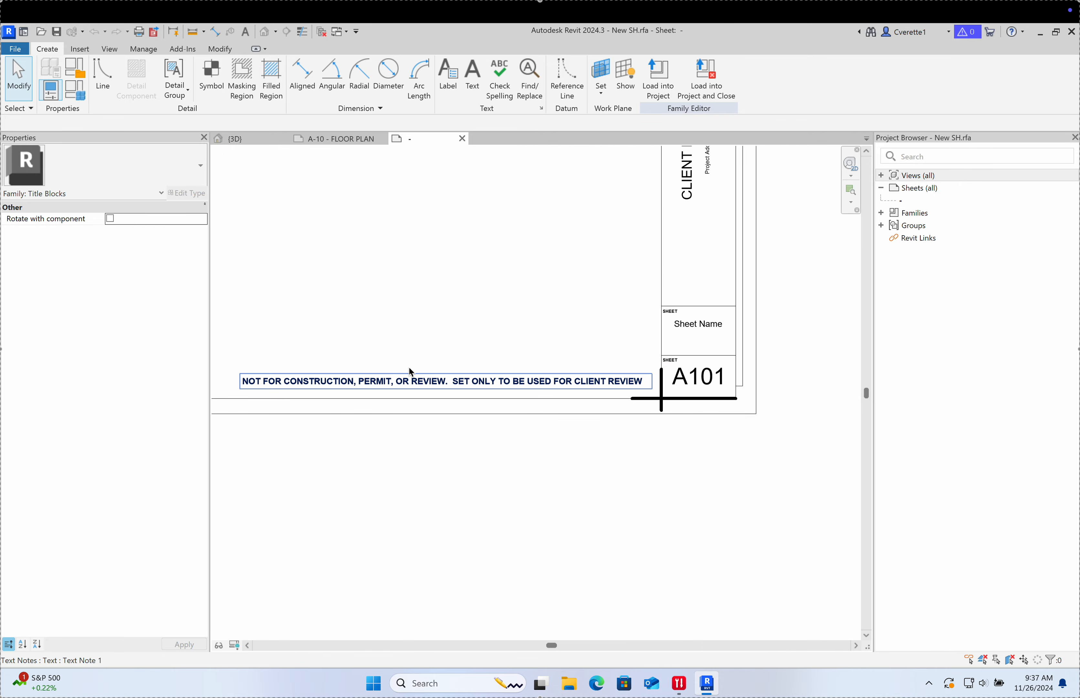
pyautogui.scroll(-3, 411, 372)
pyautogui.moveTo(424, 307); pyautogui.dragTo(597, 454, button='middle')
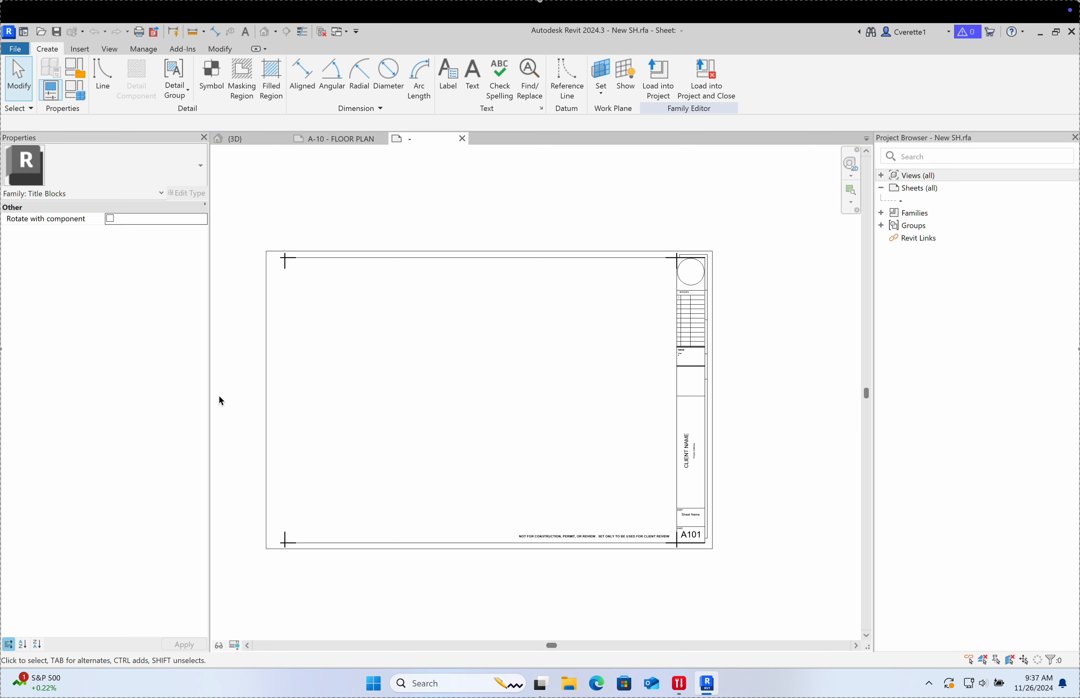
pyautogui.click(462, 138)
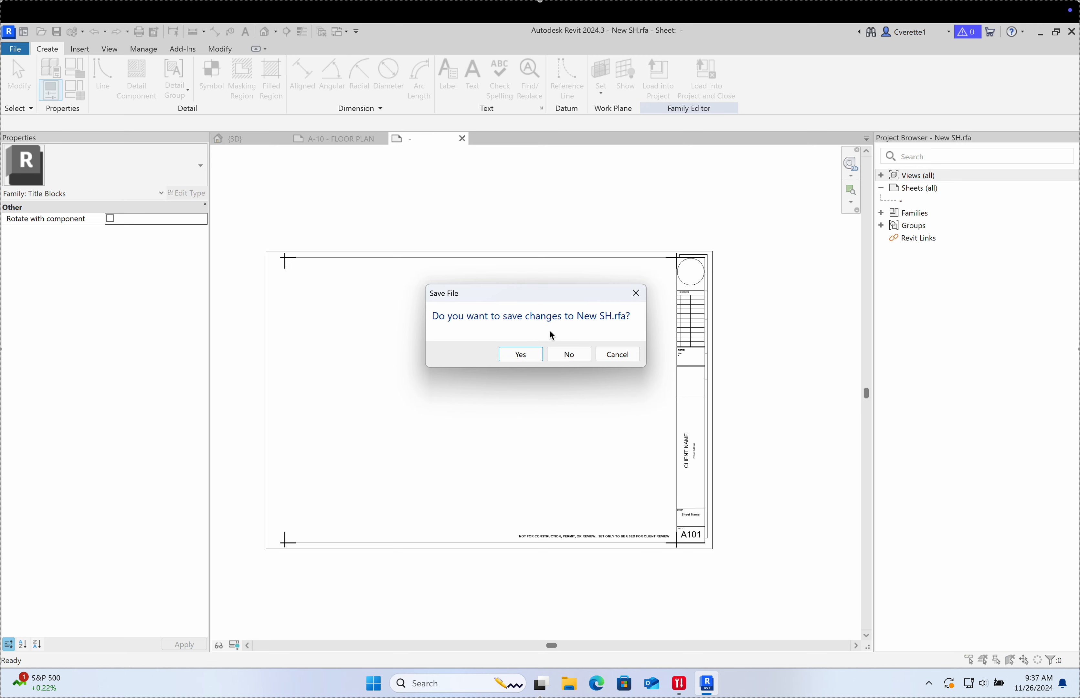
pyautogui.click(569, 354)
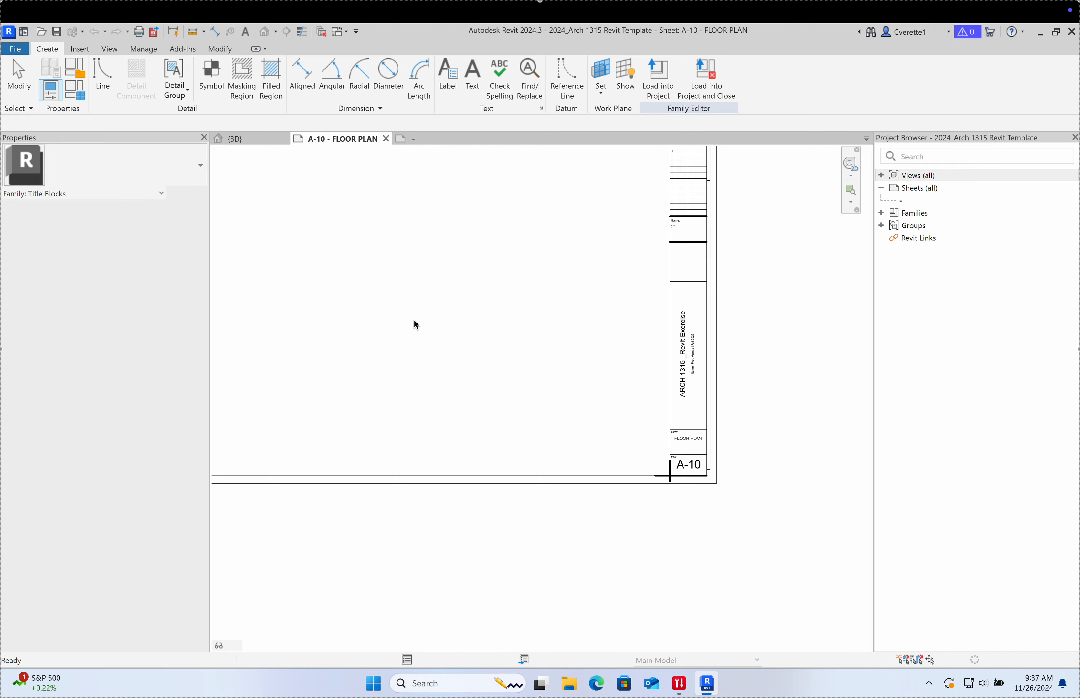
# Step: Drag the Floor Plan view from the Project Browser onto sheet A-10
pyautogui.scroll(-4, 501, 323)
pyautogui.moveTo(500, 330); pyautogui.dragTo(507, 394, button='middle')
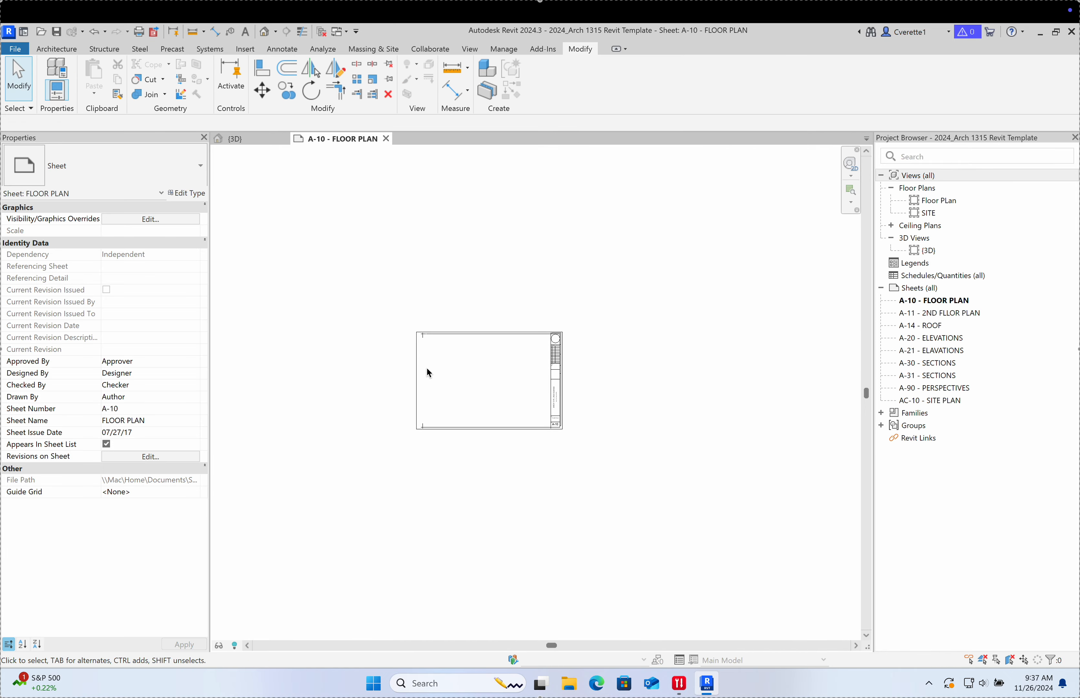
pyautogui.scroll(5, 485, 362)
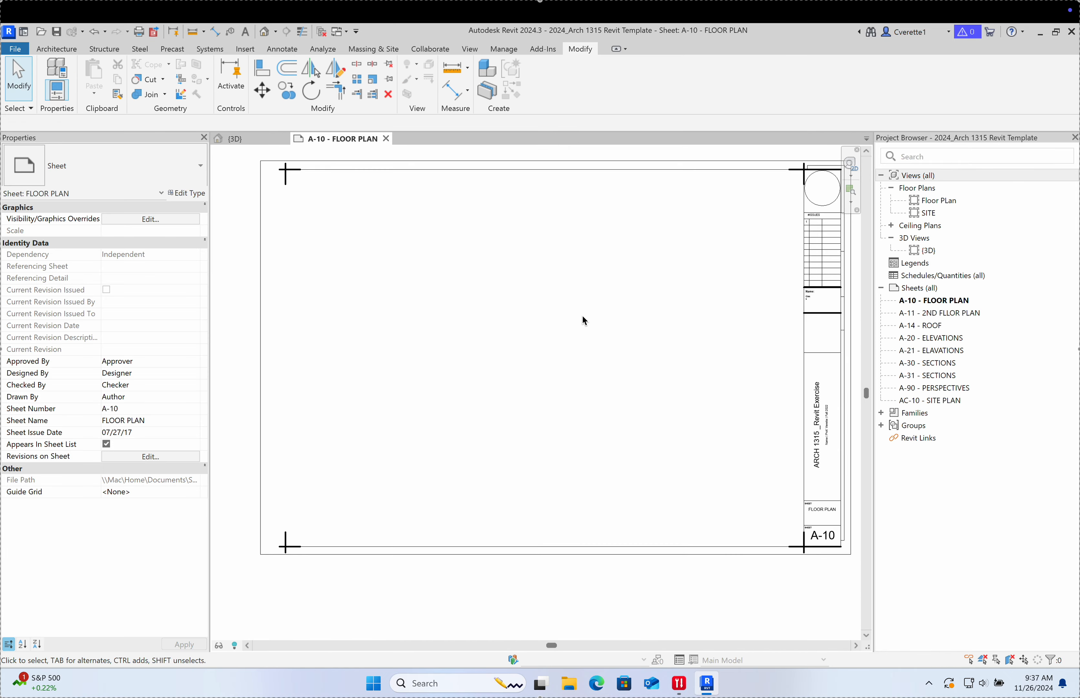
pyautogui.click(932, 202)
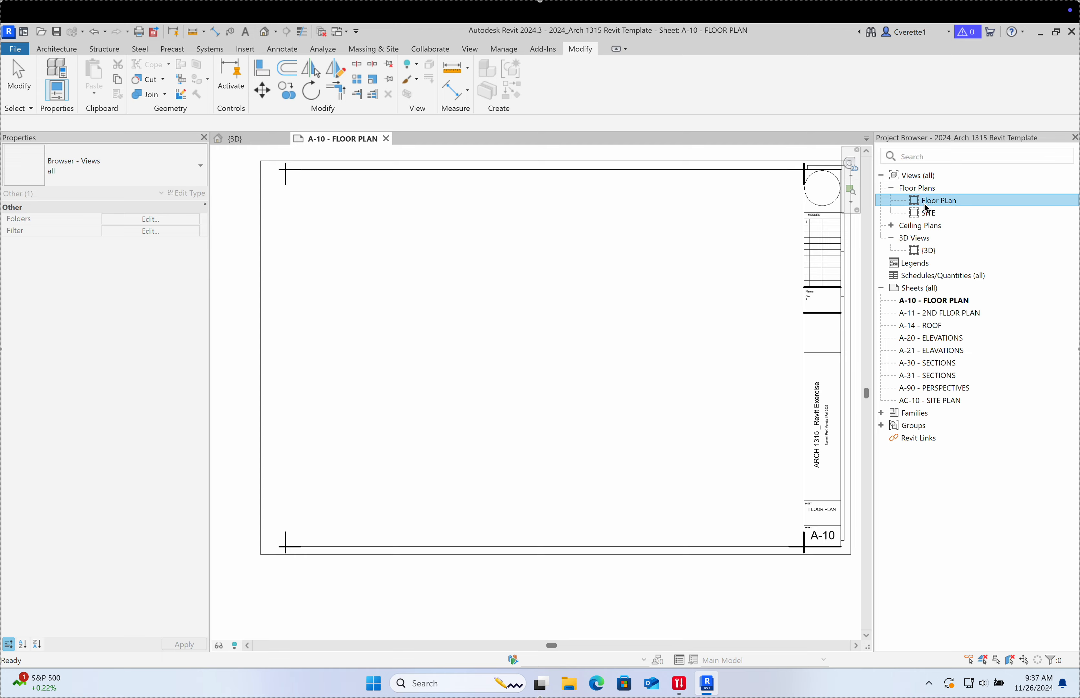
pyautogui.moveTo(641, 296); pyautogui.dragTo(630, 298)
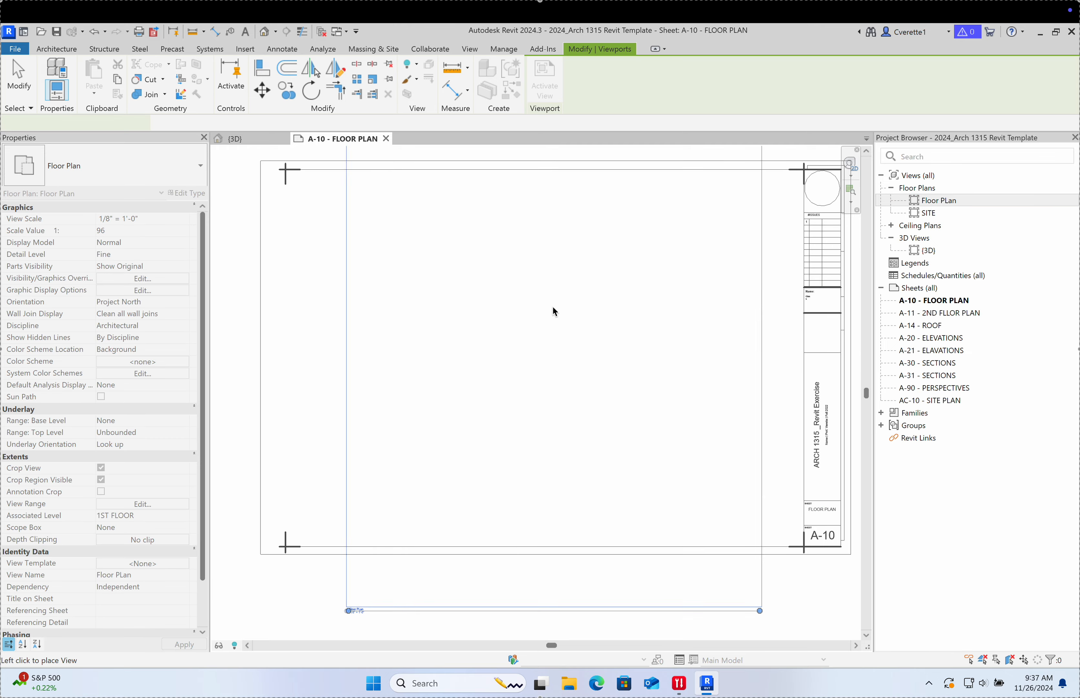
pyautogui.click(542, 321)
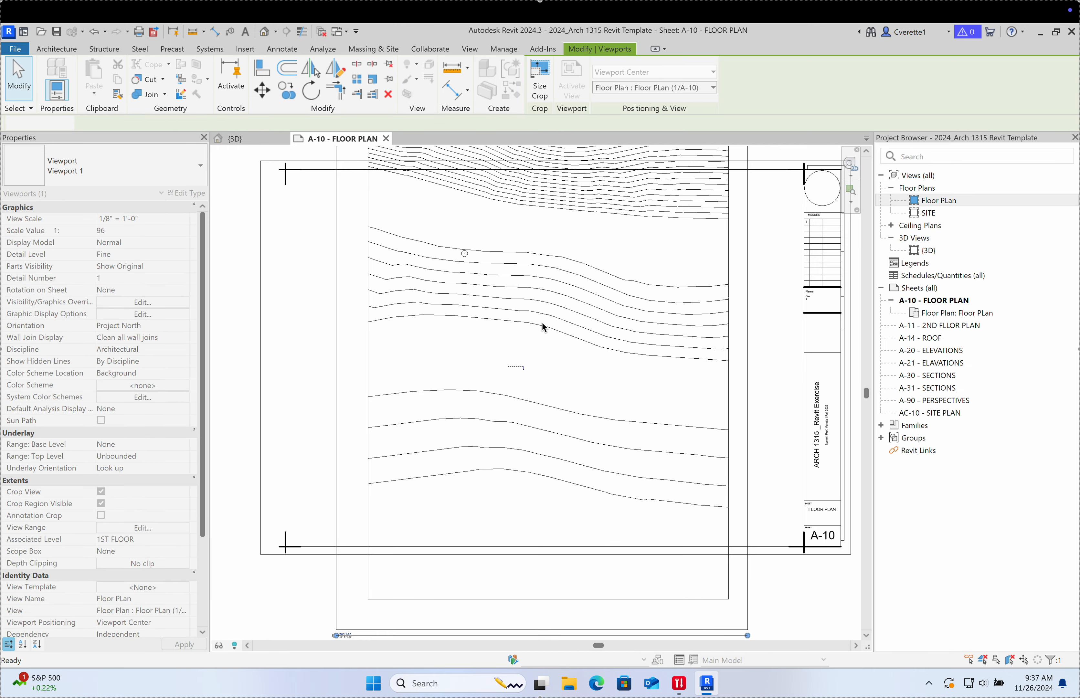
# Step: Check the toposolid in the {3D} view, then return to sheet A-10
pyautogui.scroll(-4, 519, 310)
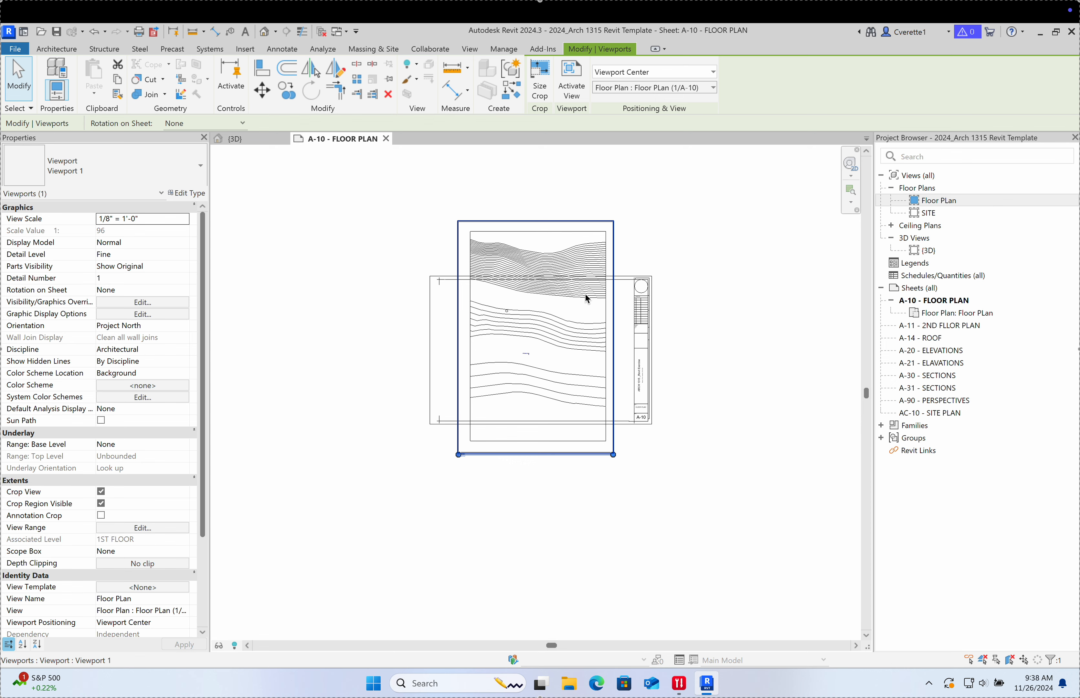
pyautogui.click(269, 140)
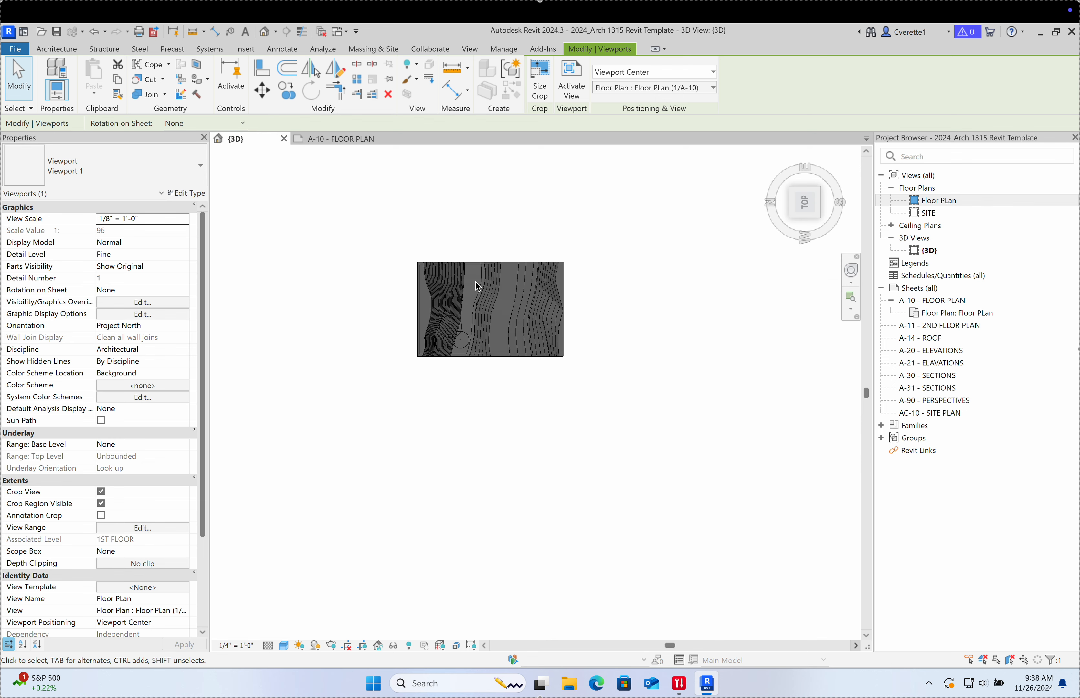
pyautogui.click(347, 138)
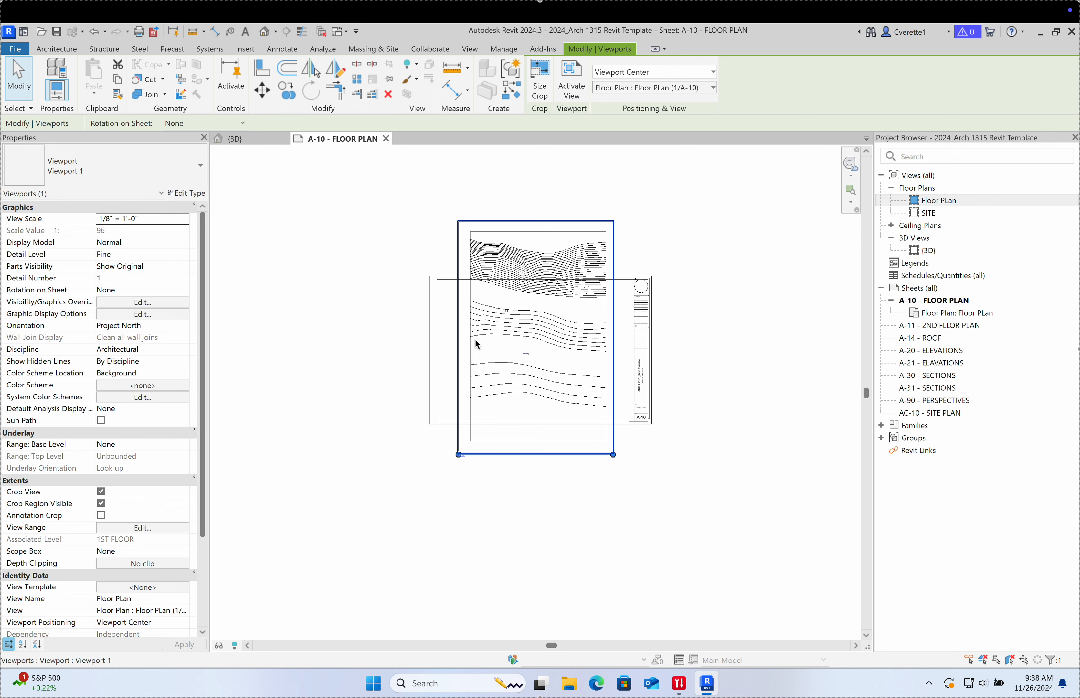
# Step: Look over the 3D topography, then return to sheet A-10
pyautogui.click(644, 379)
pyautogui.scroll(4, 655, 295)
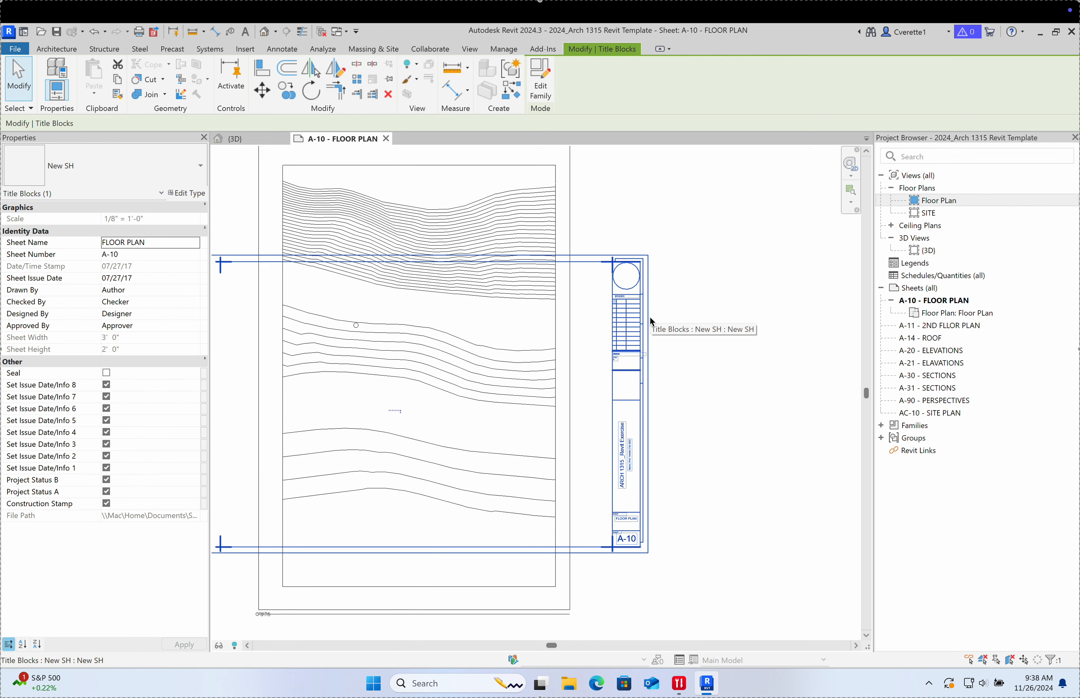
pyautogui.click(247, 136)
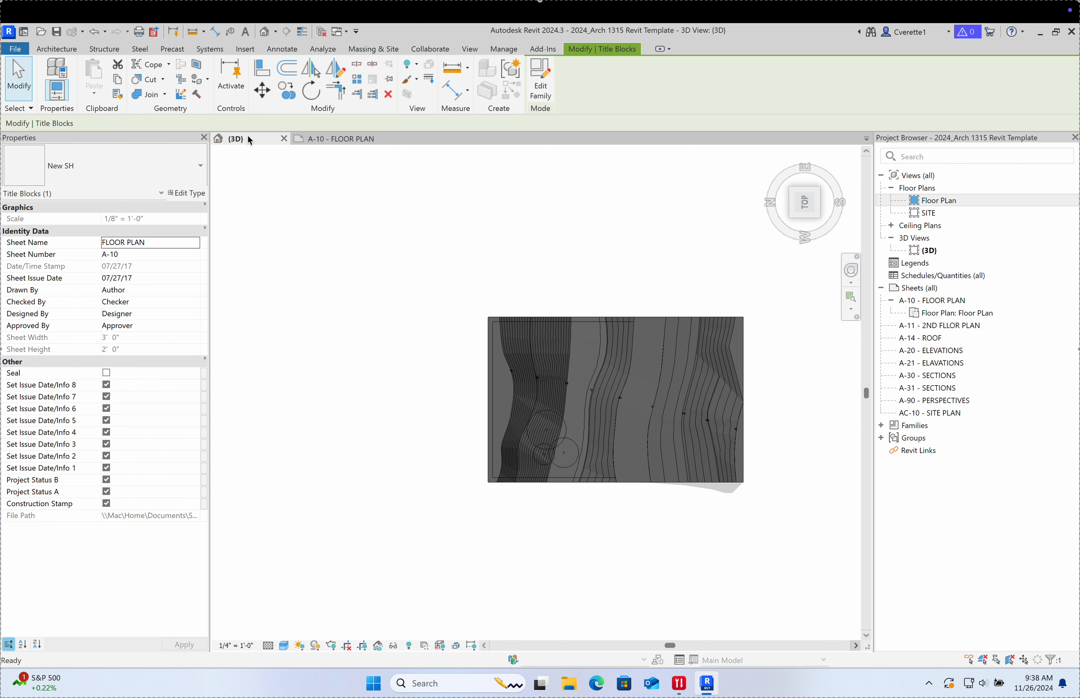
pyautogui.moveTo(443, 236); pyautogui.dragTo(385, 221, button='middle')
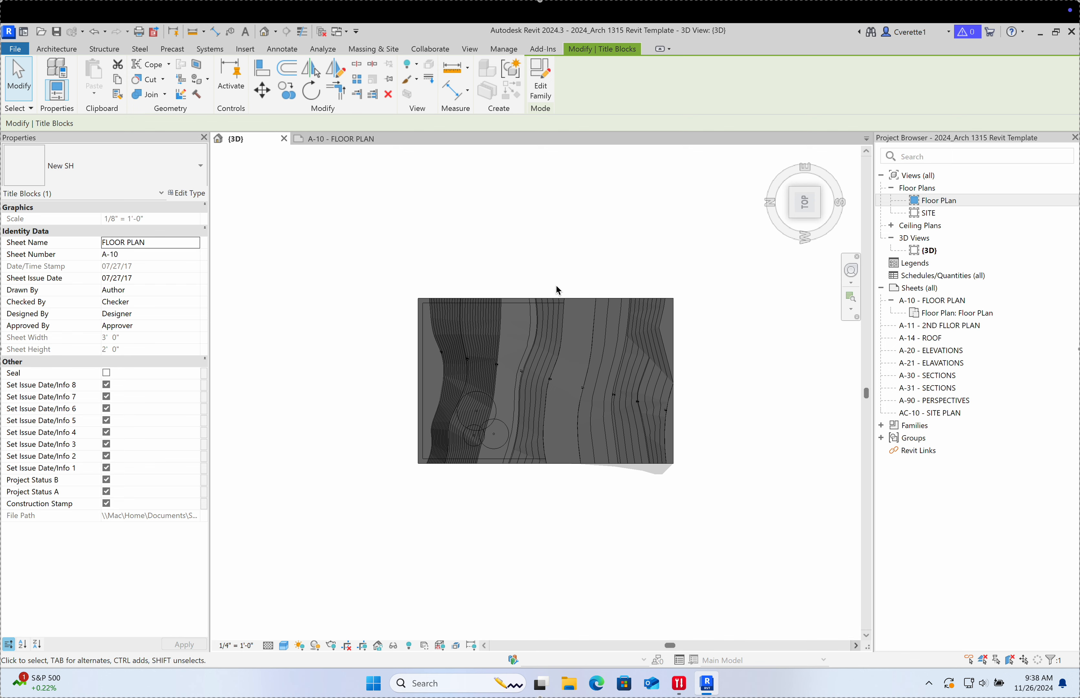
pyautogui.click(346, 139)
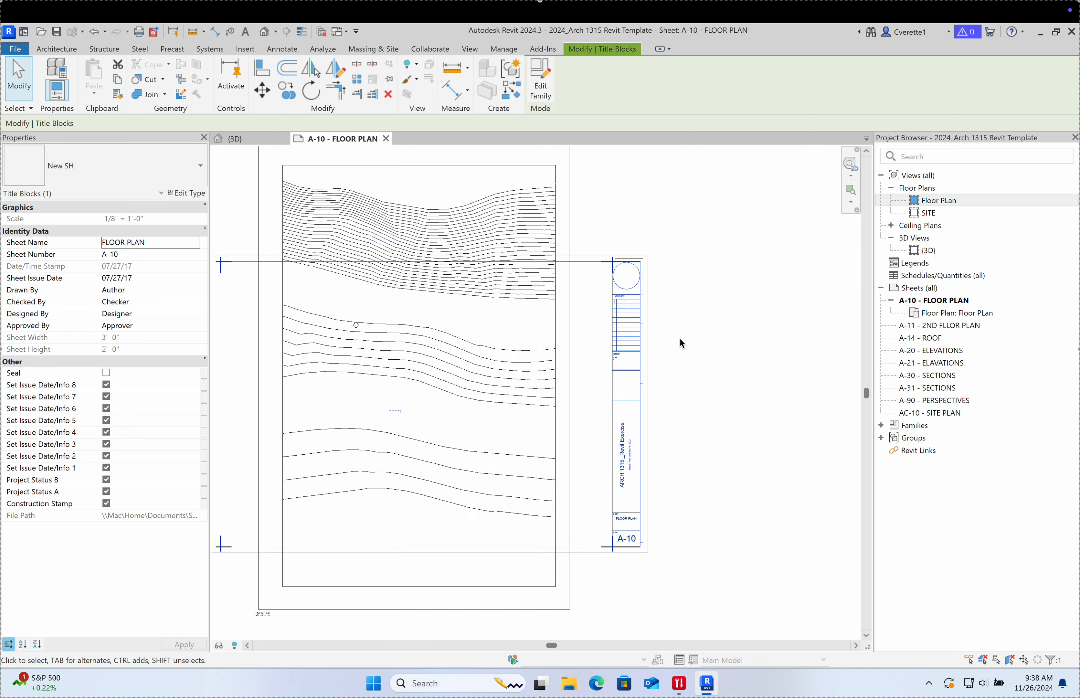
# Step: Drag the Floor Plan crop region's top, bottom, left and right edges to fit the title block
pyautogui.doubleClick(509, 313)
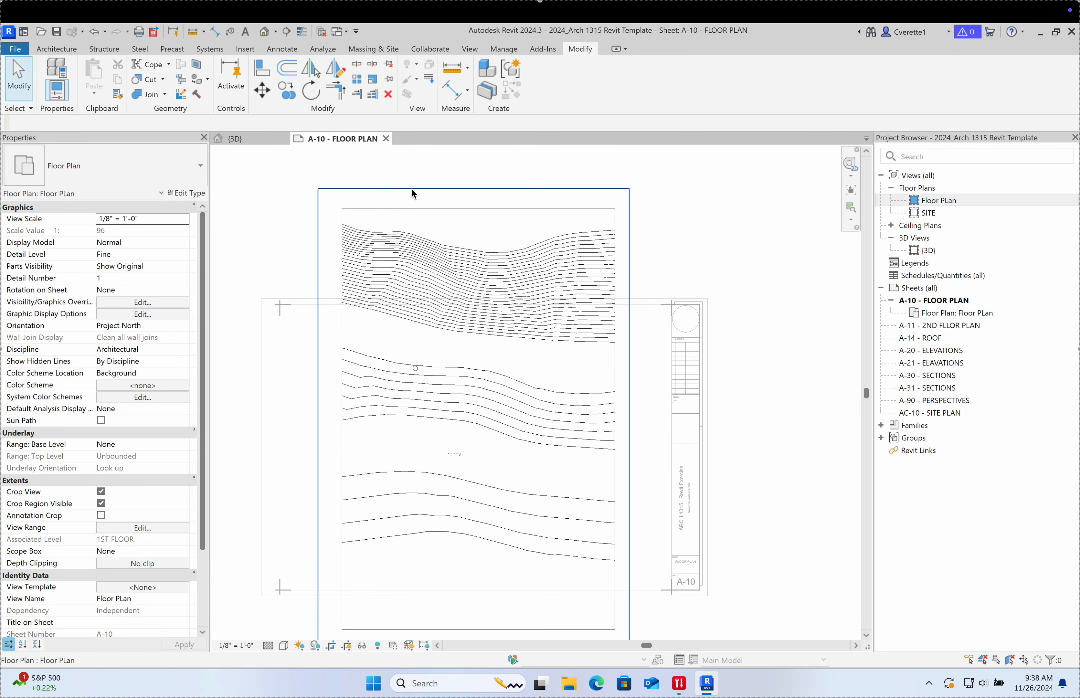
pyautogui.click(412, 189)
pyautogui.moveTo(474, 188); pyautogui.dragTo(475, 311)
pyautogui.moveTo(495, 518); pyautogui.dragTo(482, 402, button='middle')
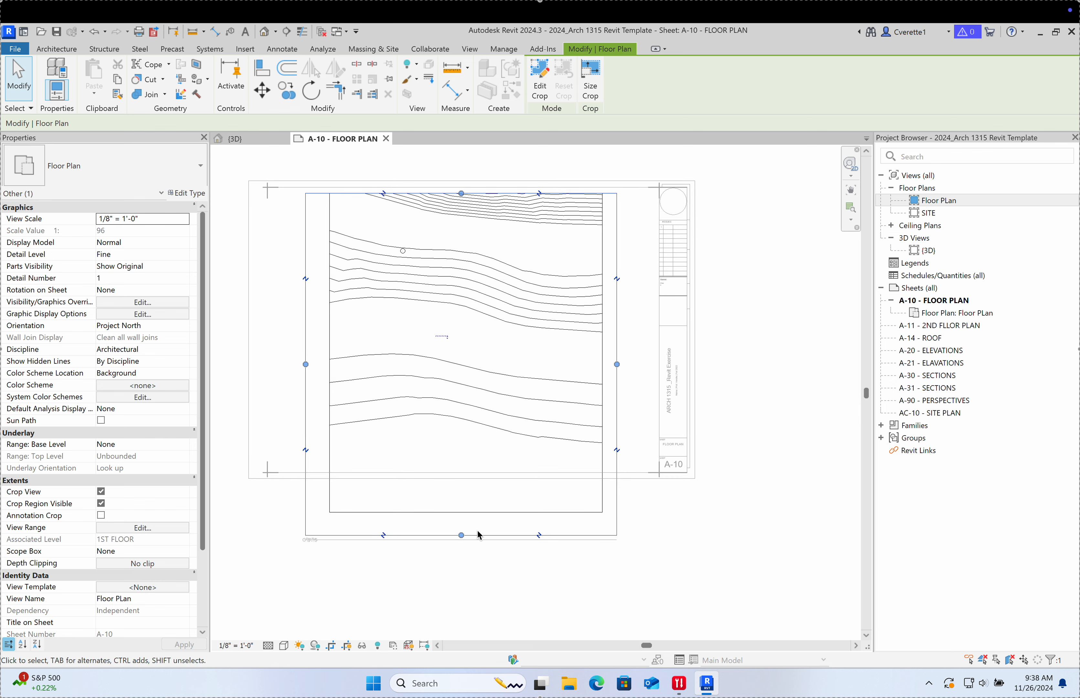
pyautogui.moveTo(462, 536); pyautogui.dragTo(461, 468)
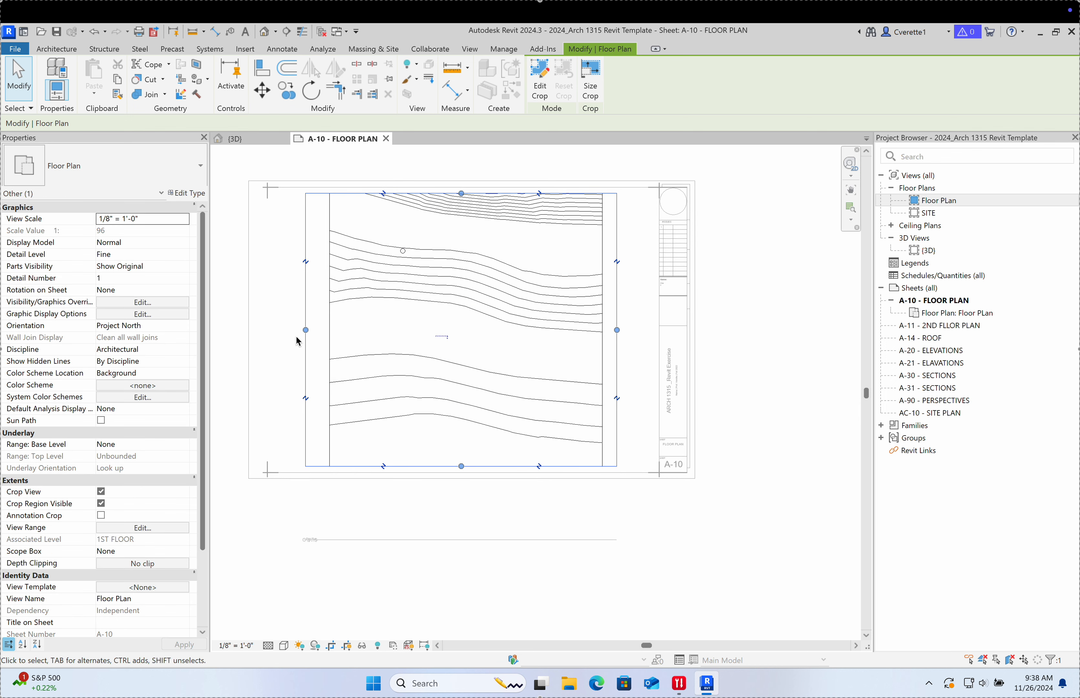
pyautogui.moveTo(306, 330); pyautogui.dragTo(273, 330)
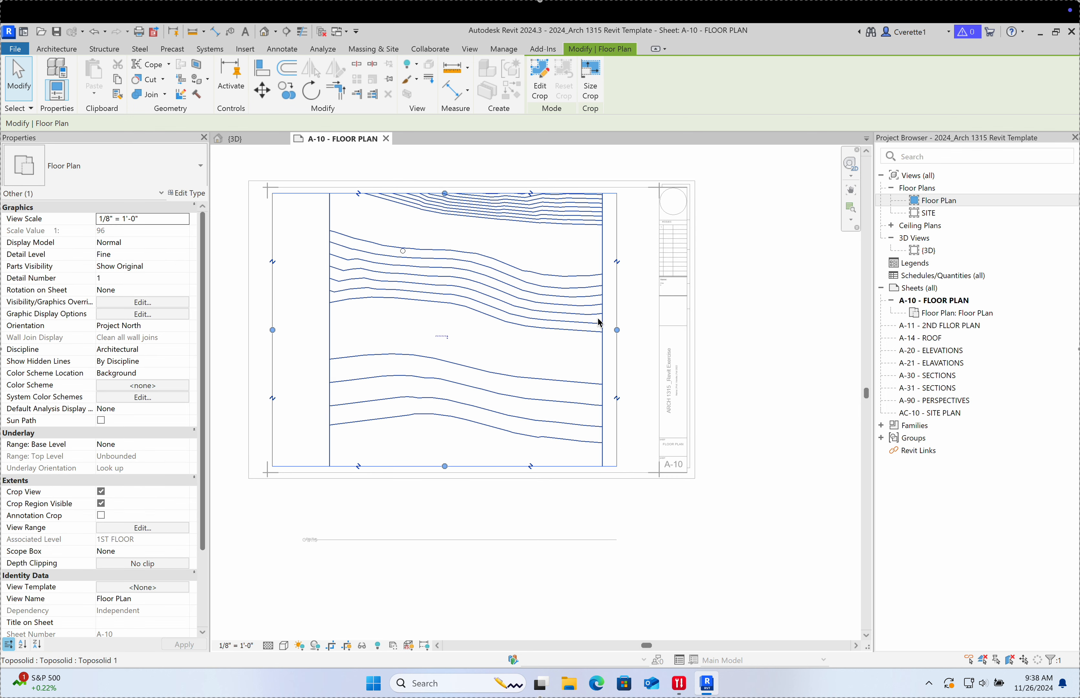
pyautogui.moveTo(618, 332); pyautogui.dragTo(653, 331)
pyautogui.click(726, 326)
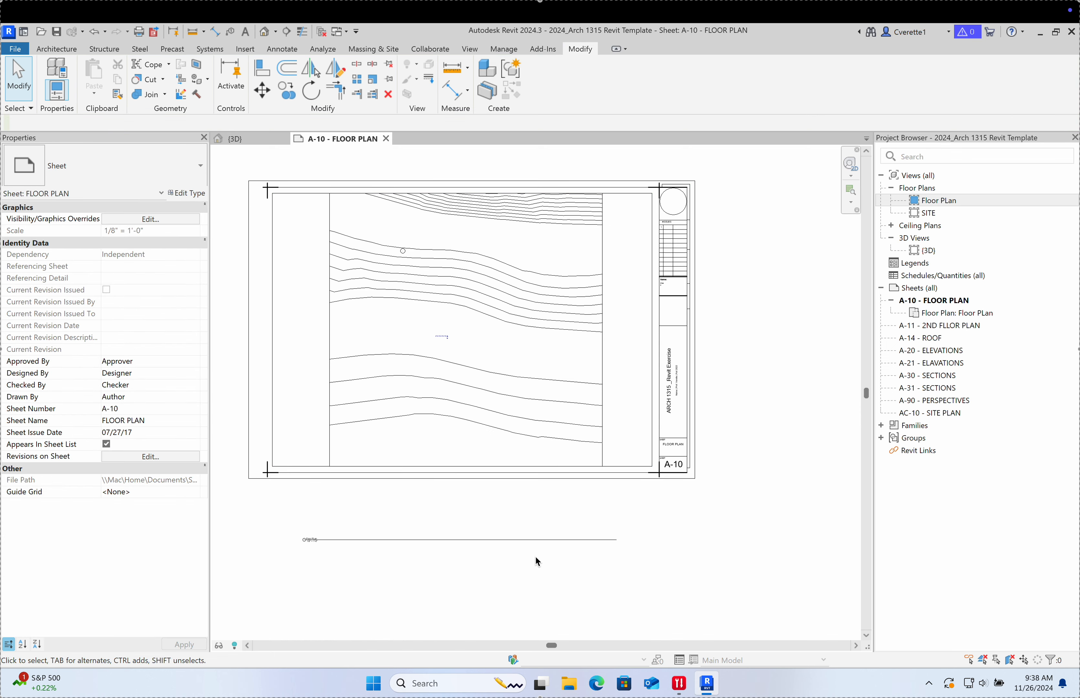
# Step: Move the Floor Plan viewport title up inside the sheet border, then reactivate the viewport
pyautogui.moveTo(530, 546); pyautogui.dragTo(506, 452)
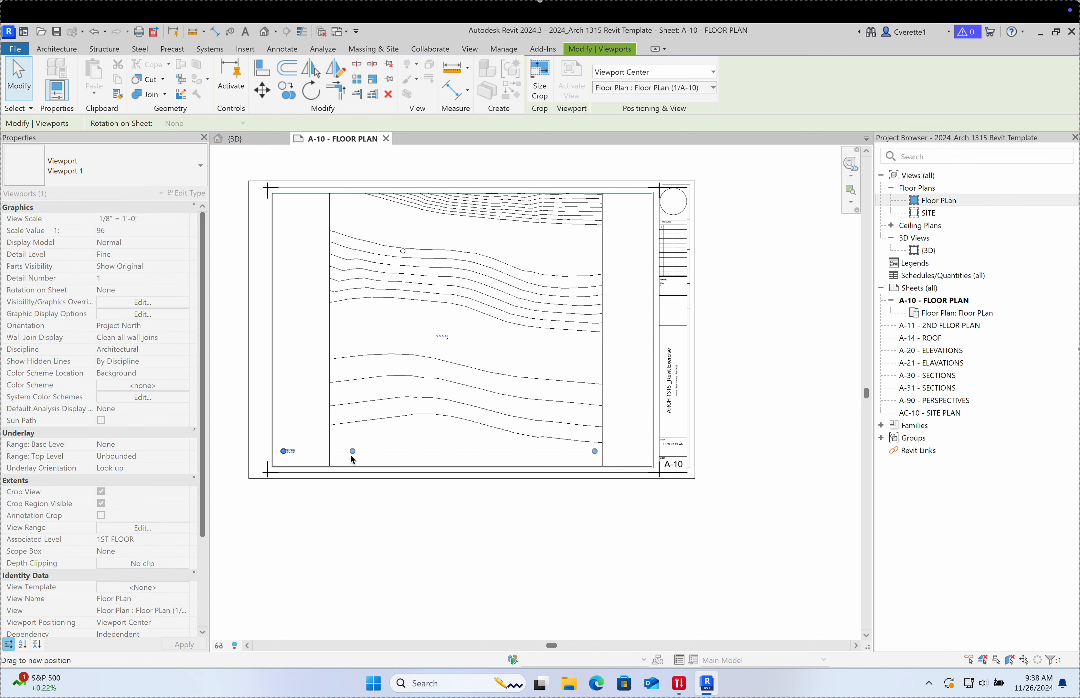
pyautogui.click(316, 518)
pyautogui.scroll(6, 292, 453)
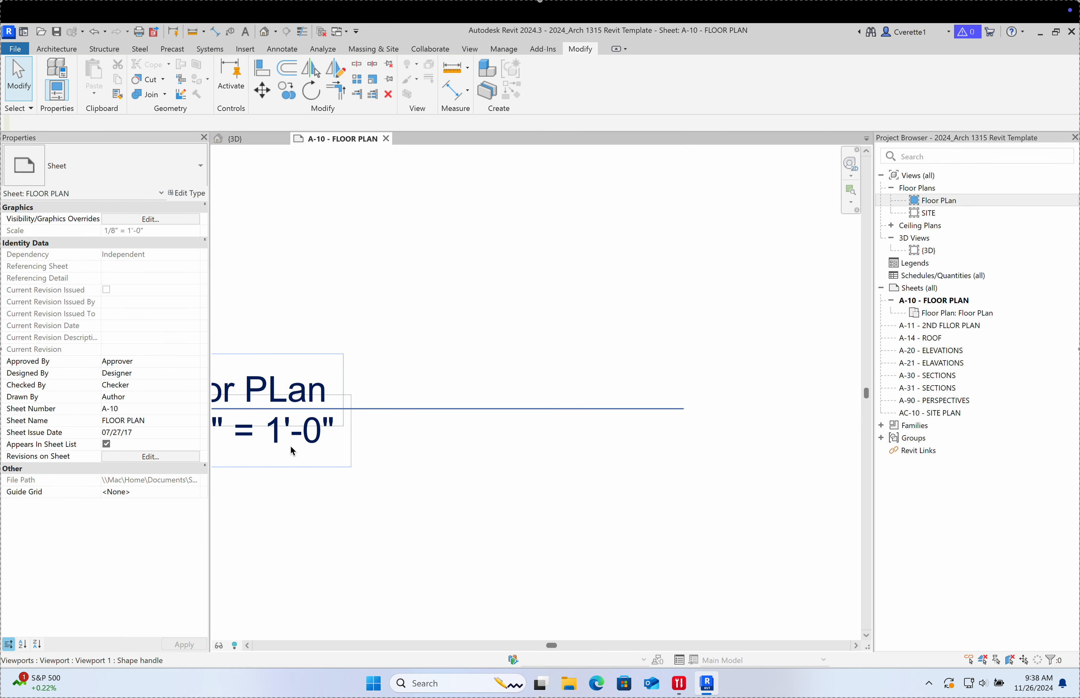
pyautogui.moveTo(294, 454); pyautogui.dragTo(399, 449, button='middle')
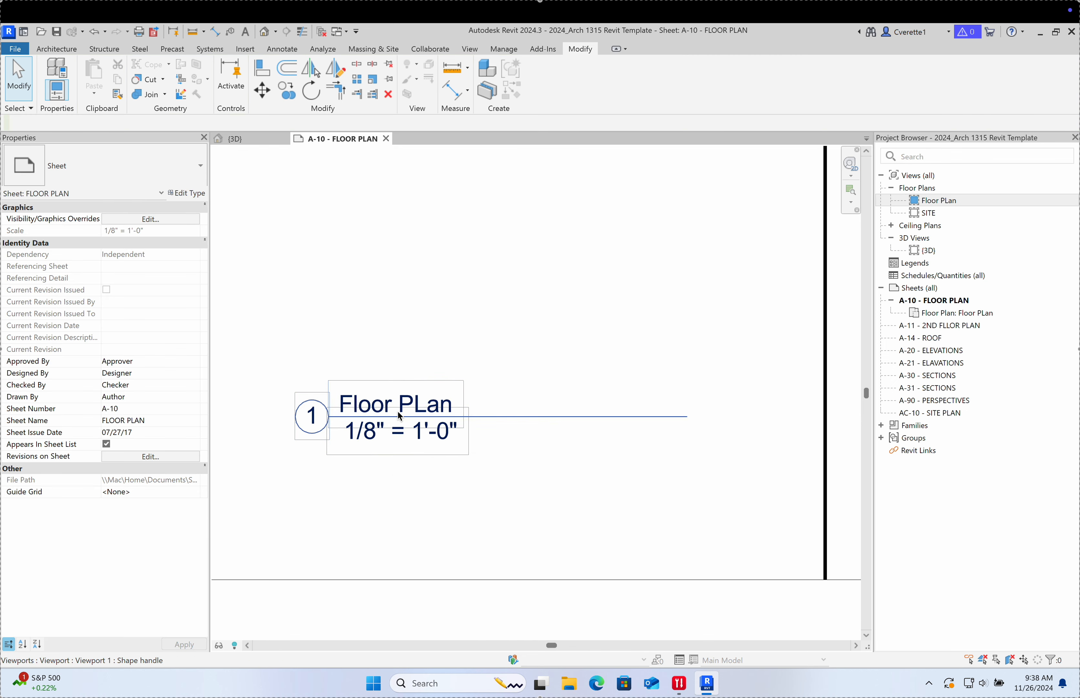
pyautogui.scroll(-5, 397, 411)
pyautogui.scroll(-5, 469, 400)
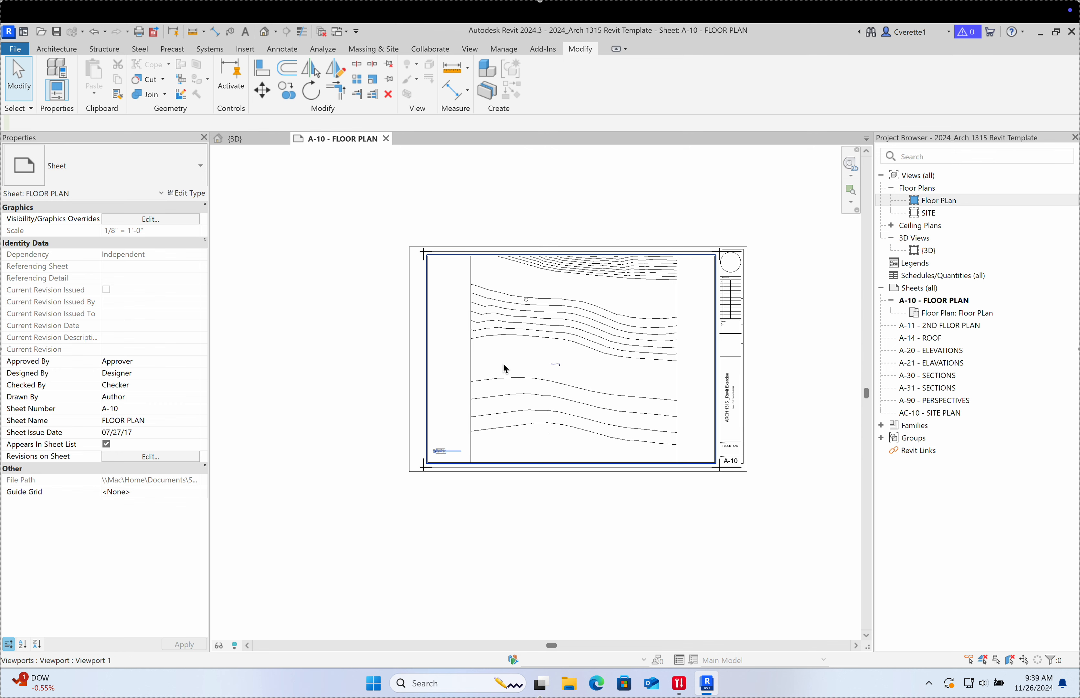
pyautogui.doubleClick(555, 364)
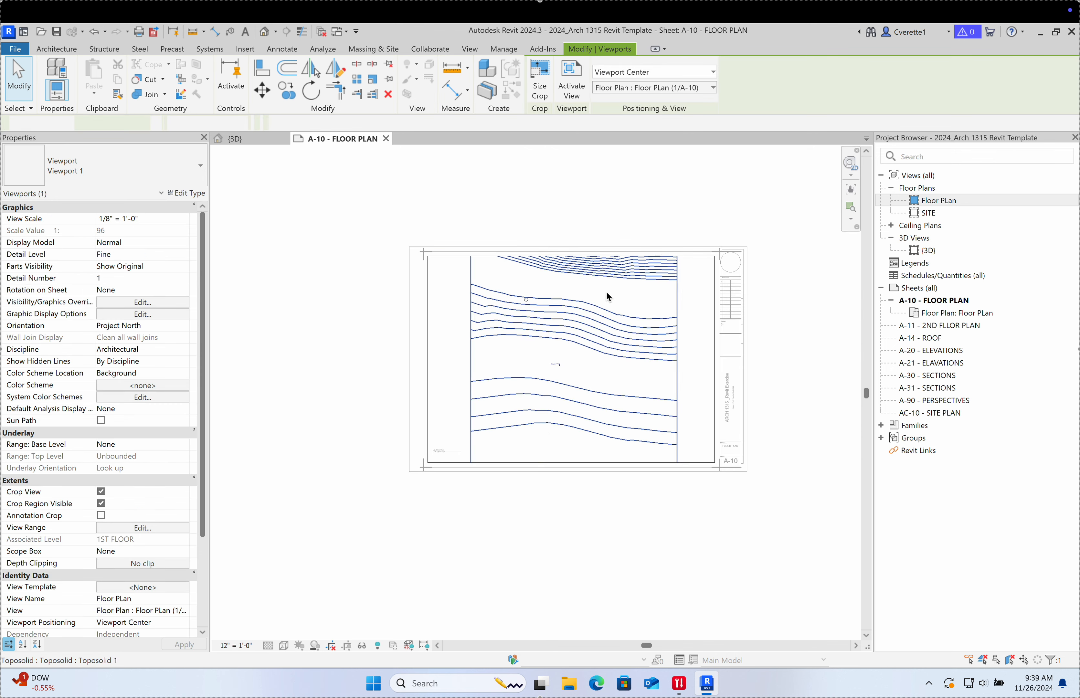
# Step: Try a Floor Plan view scale of 1/4" = 1'-0"
pyautogui.click(142, 218)
pyautogui.click(185, 219)
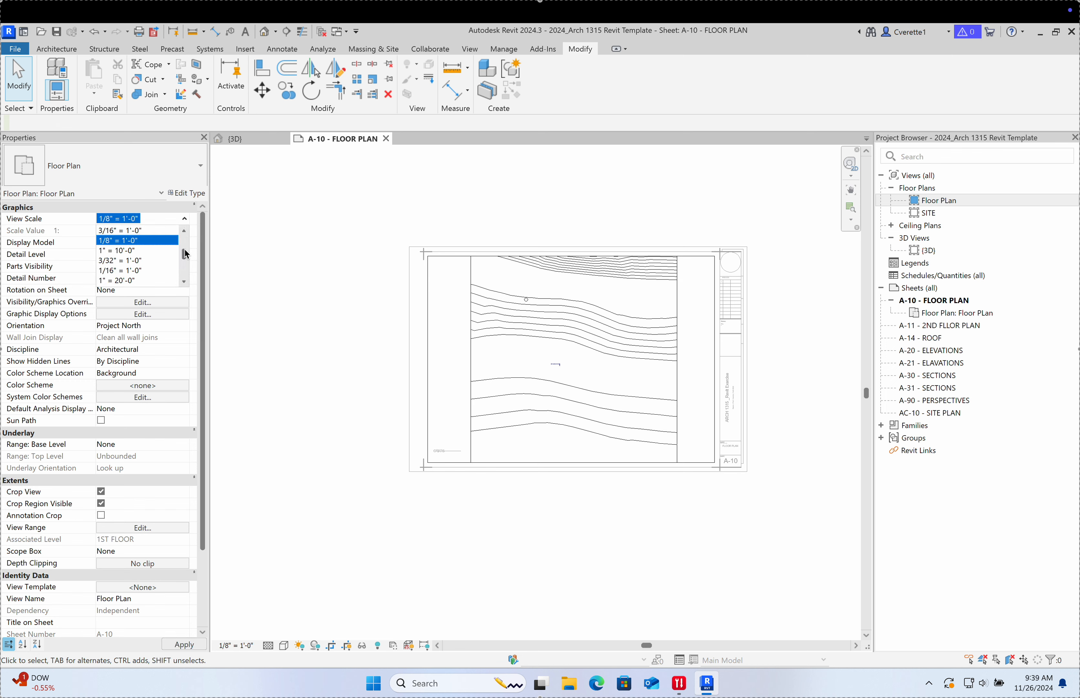
pyautogui.moveTo(185, 252)
pyautogui.mouseDown()
pyautogui.moveTo(186, 274)
pyautogui.moveTo(189, 242)
pyautogui.moveTo(162, 233)
pyautogui.moveTo(188, 251)
pyautogui.mouseUp()
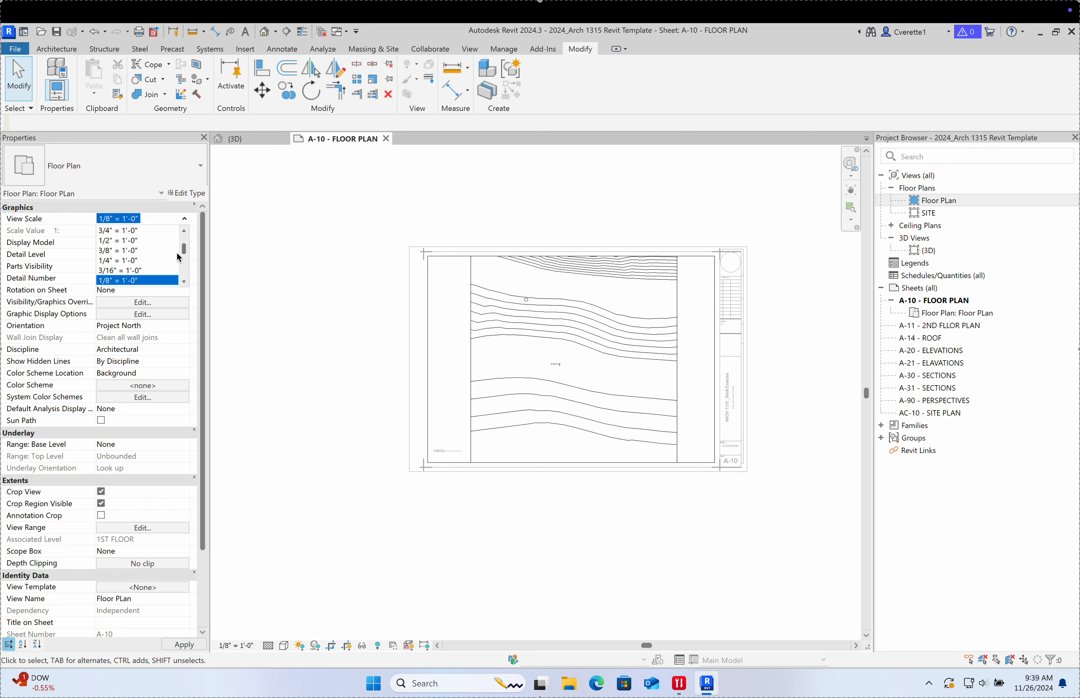
pyautogui.click(125, 262)
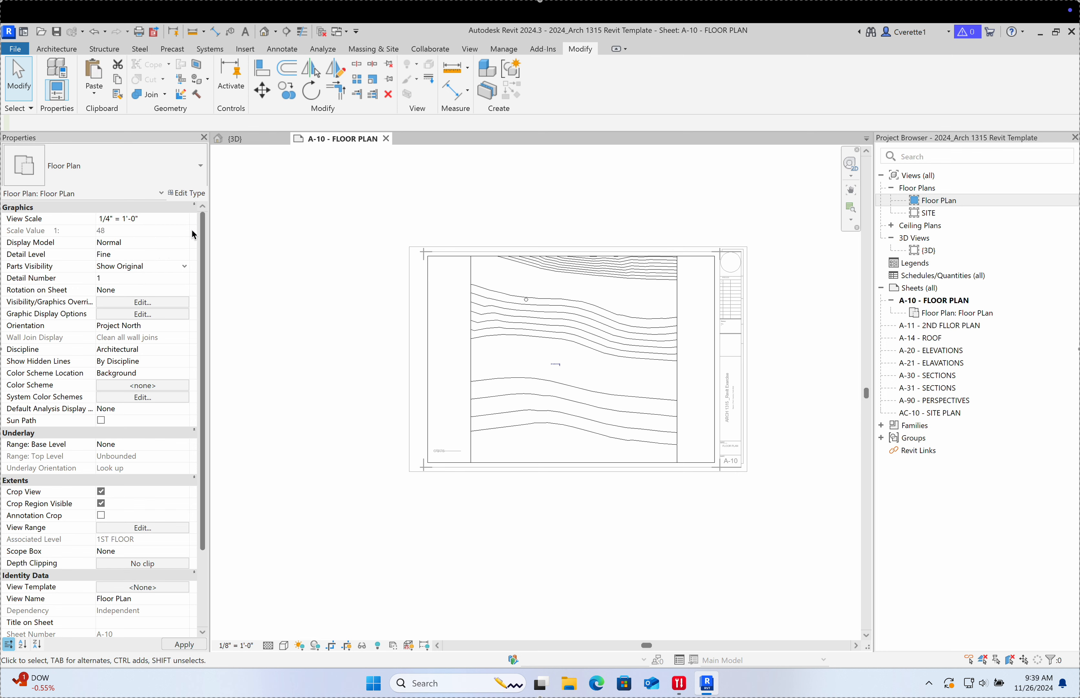
pyautogui.scroll(-3, 466, 338)
pyautogui.scroll(5, 486, 264)
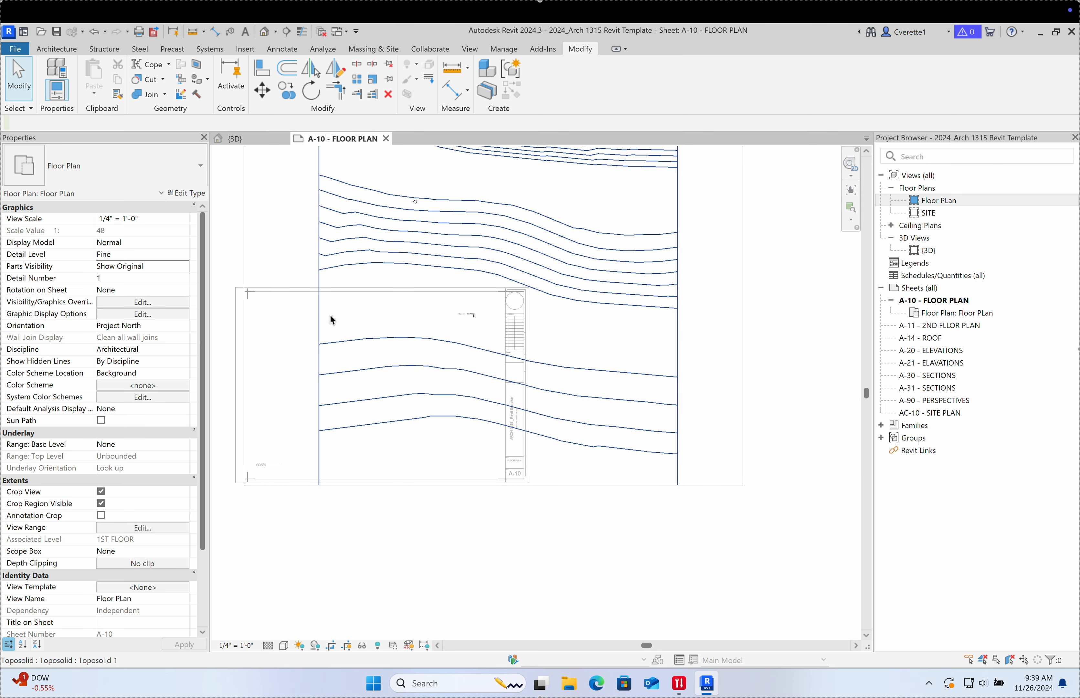
# Step: Try 1/16" = 1'-0", then settle the Floor Plan scale at 1/8" = 1'-0"
pyautogui.click(173, 221)
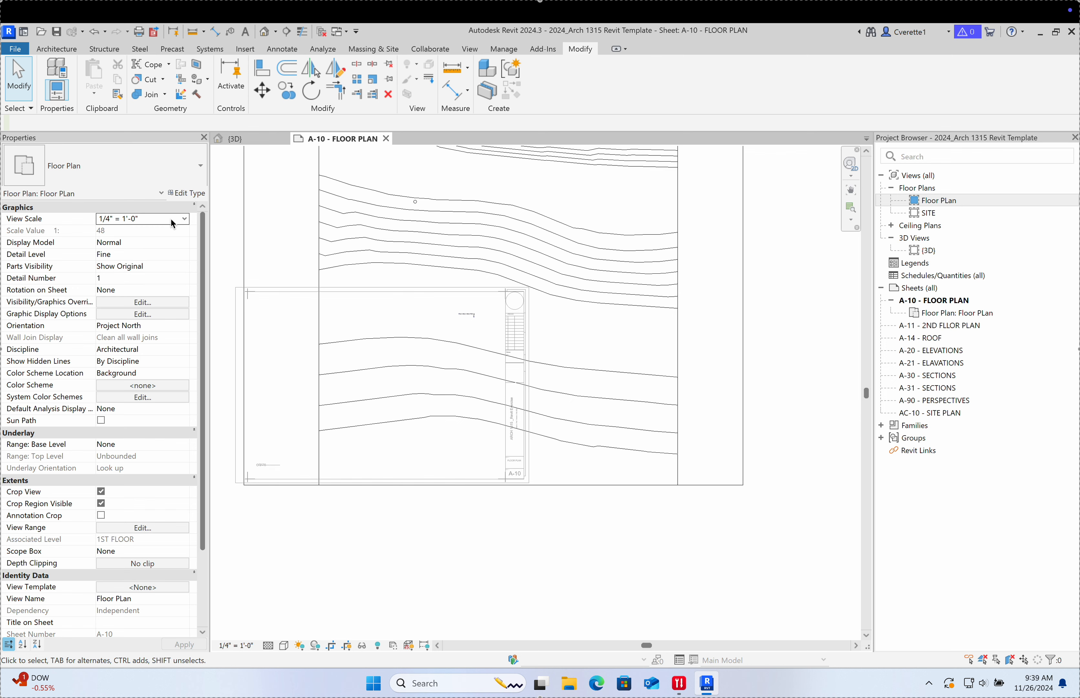
pyautogui.click(184, 219)
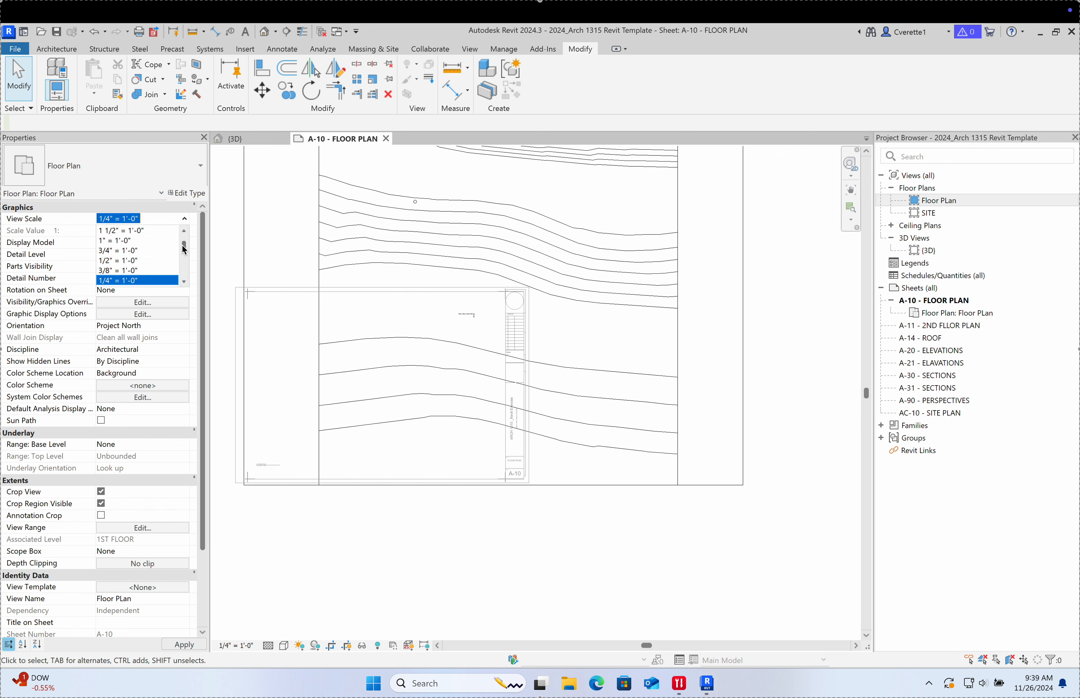
pyautogui.moveTo(182, 247); pyautogui.dragTo(183, 264)
pyautogui.scroll(1, 184, 245)
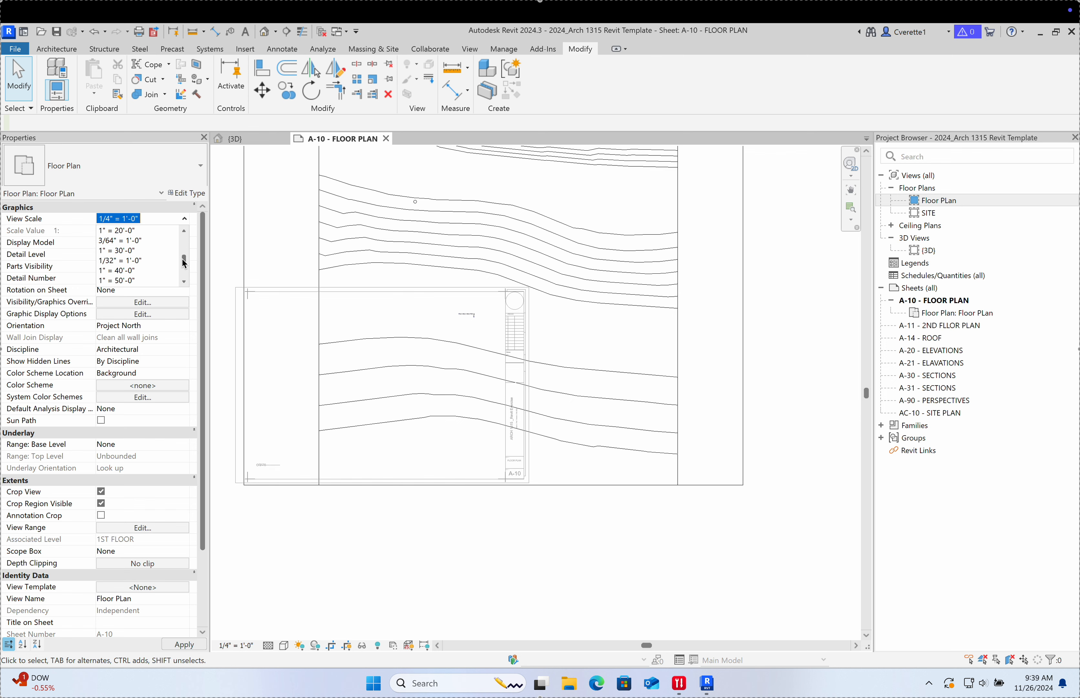
pyautogui.scroll(5, 150, 247)
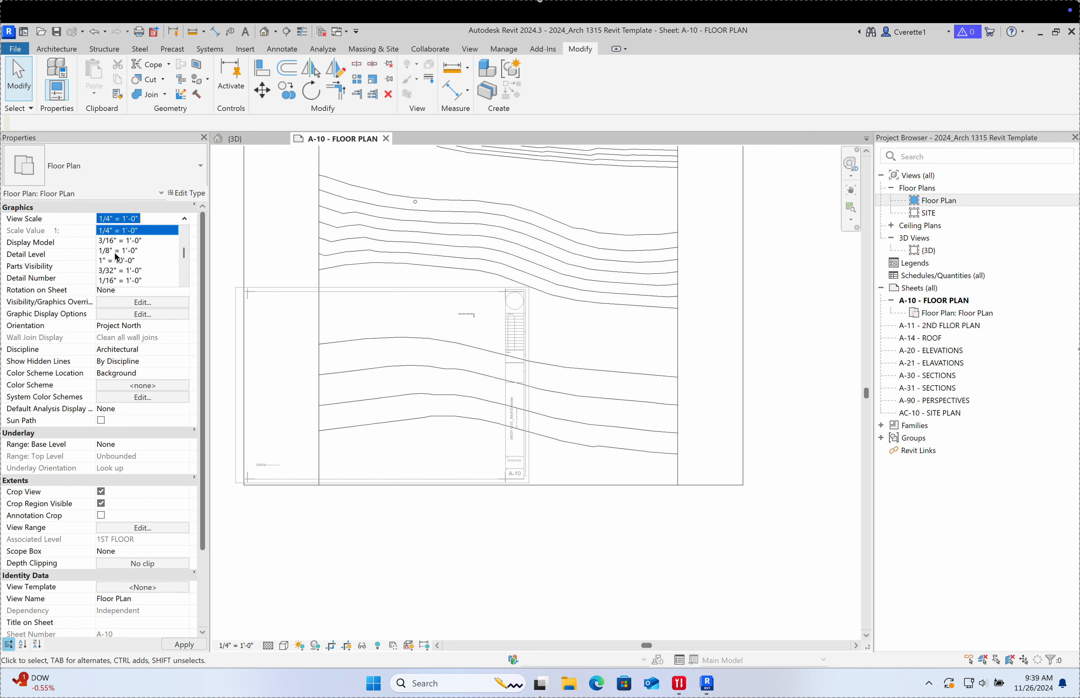
pyautogui.moveTo(184, 250); pyautogui.dragTo(183, 253)
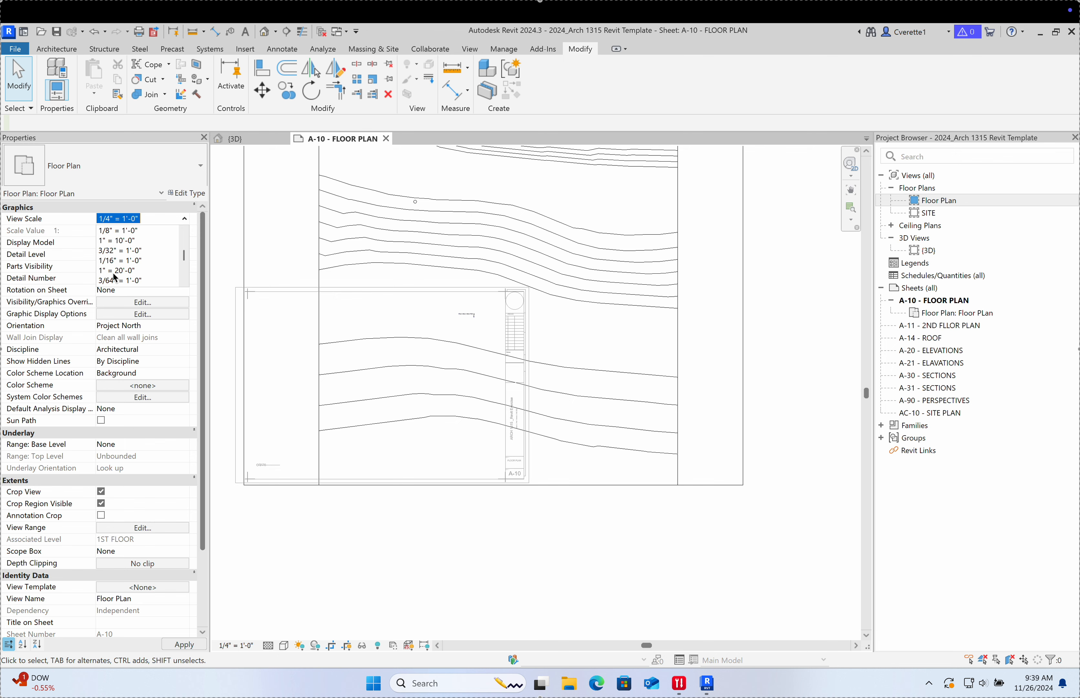
pyautogui.click(141, 261)
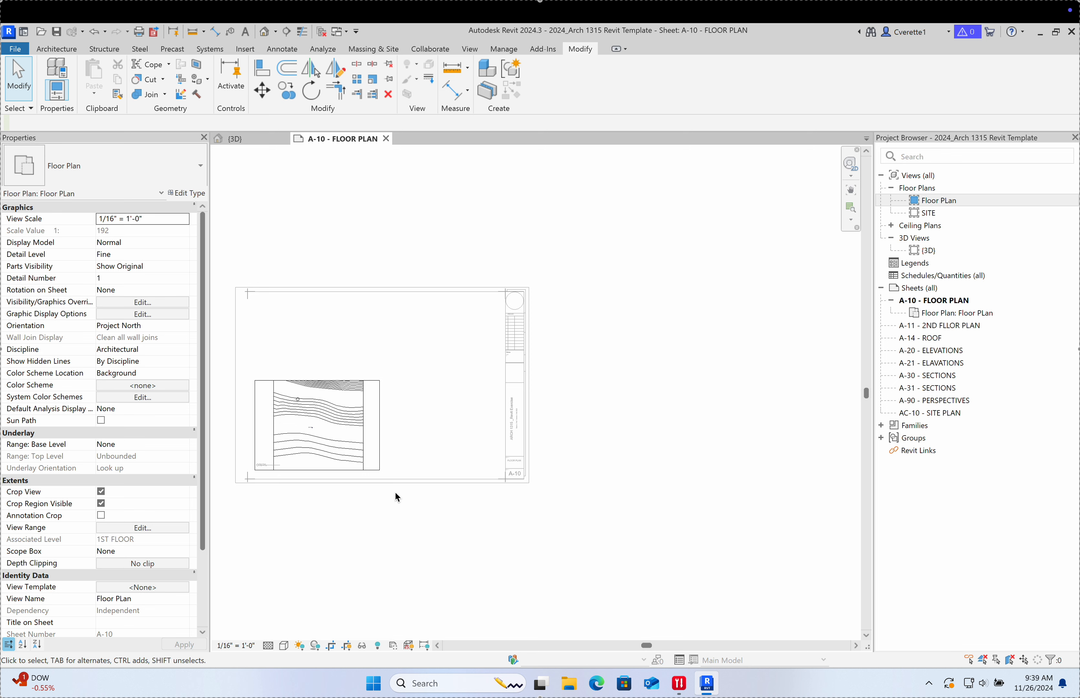
pyautogui.click(185, 219)
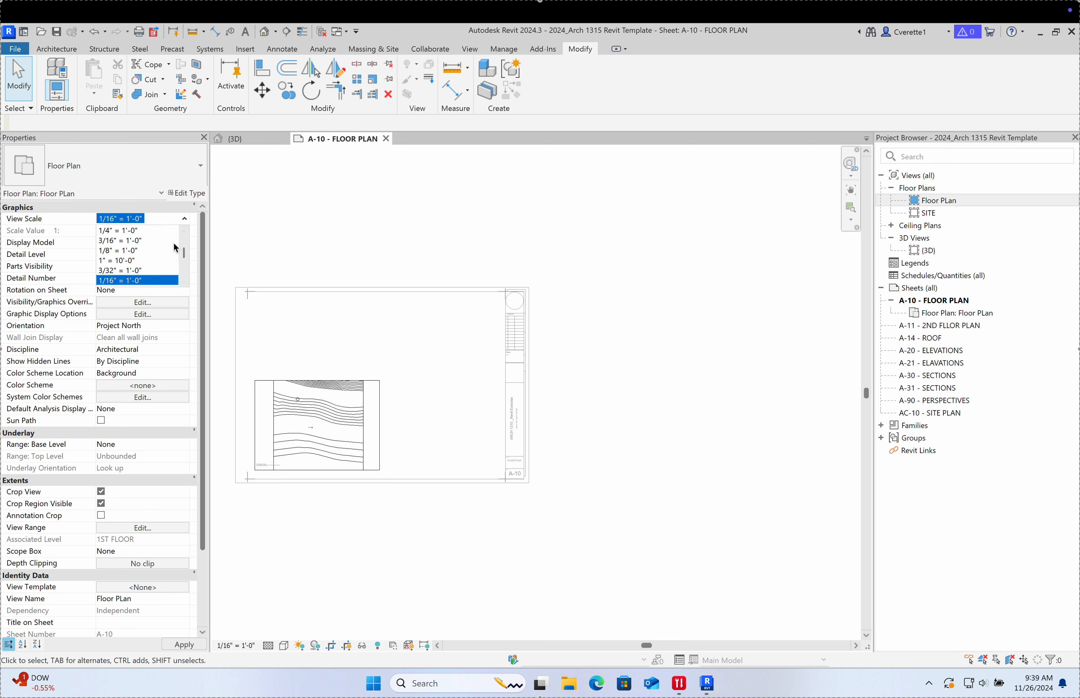
pyautogui.click(135, 251)
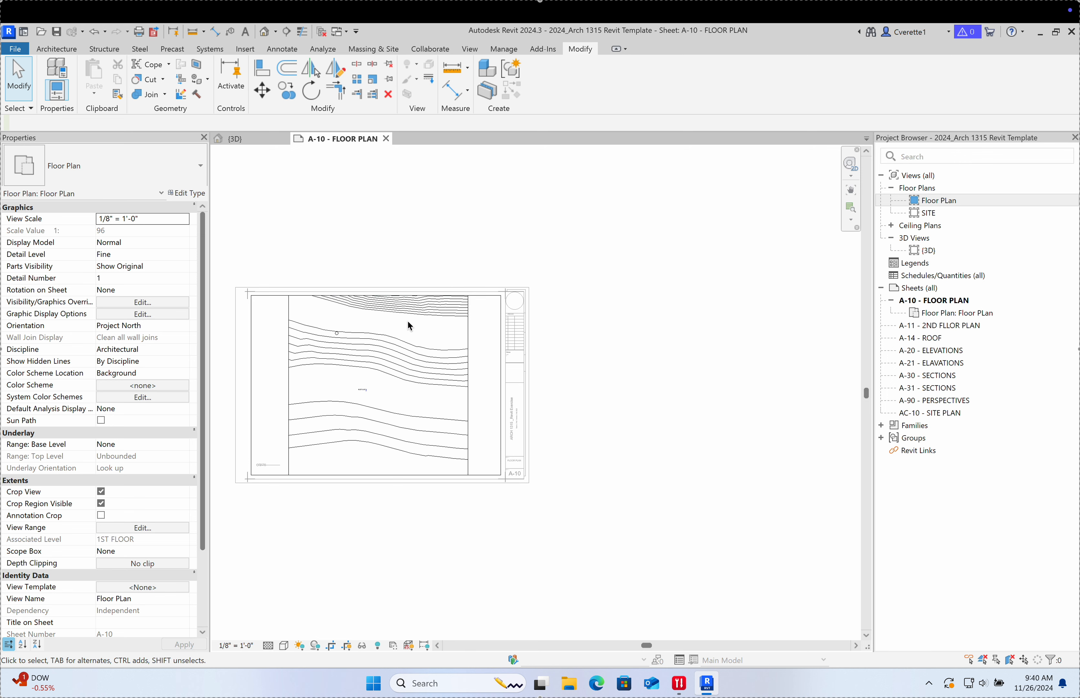
# Step: Deactivate the viewport and open sheets A-11, A-14, A-20, A-21, A-30 and A-90
pyautogui.doubleClick(630, 450)
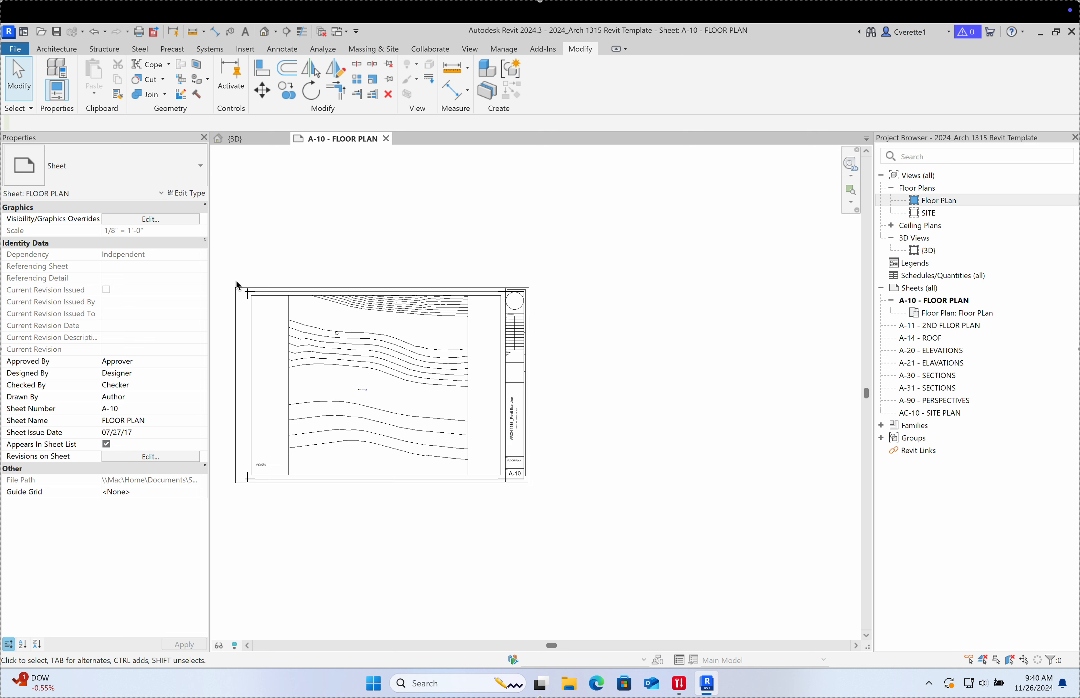
pyautogui.moveTo(354, 214); pyautogui.dragTo(459, 205, button='middle')
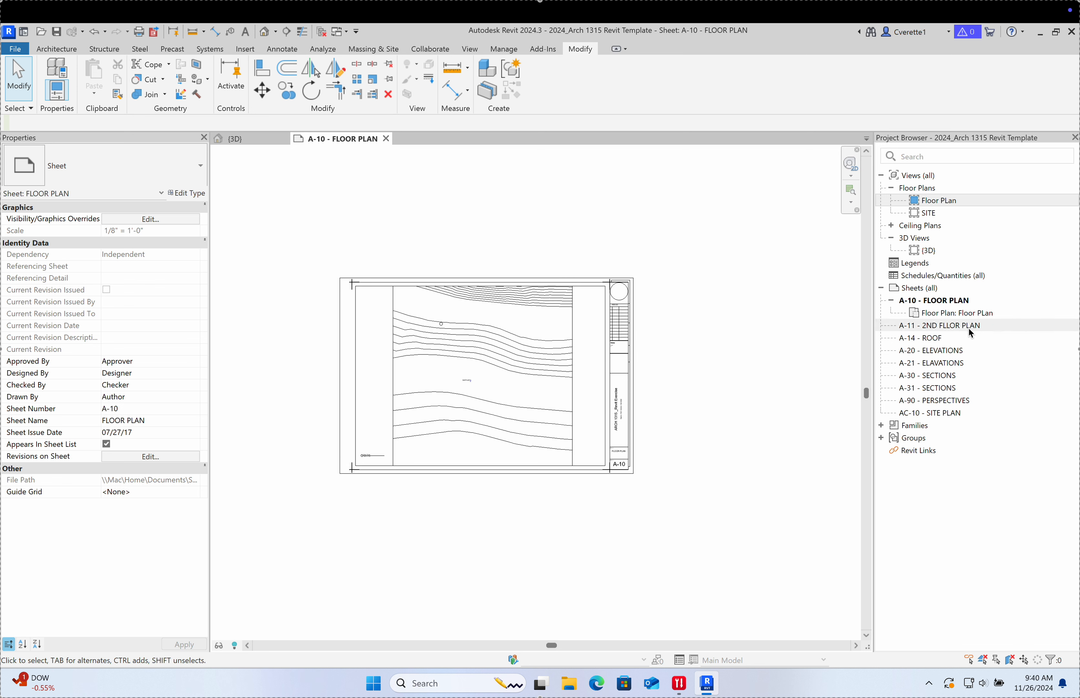
pyautogui.doubleClick(955, 326)
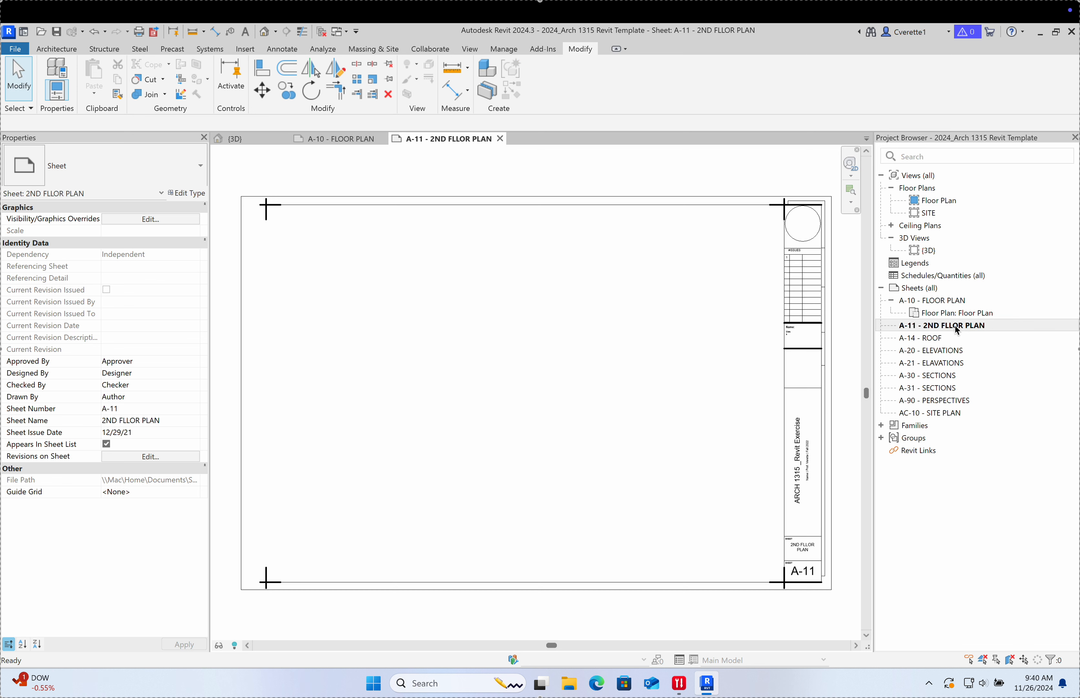
pyautogui.doubleClick(940, 338)
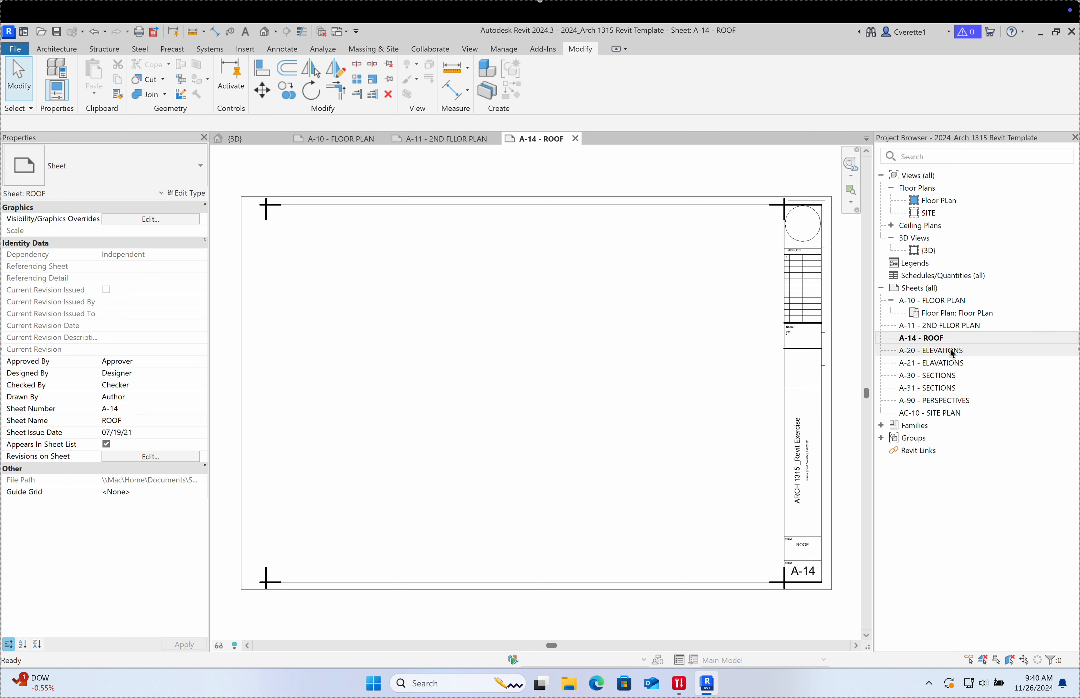
pyautogui.doubleClick(950, 353)
pyautogui.doubleClick(951, 363)
pyautogui.doubleClick(952, 375)
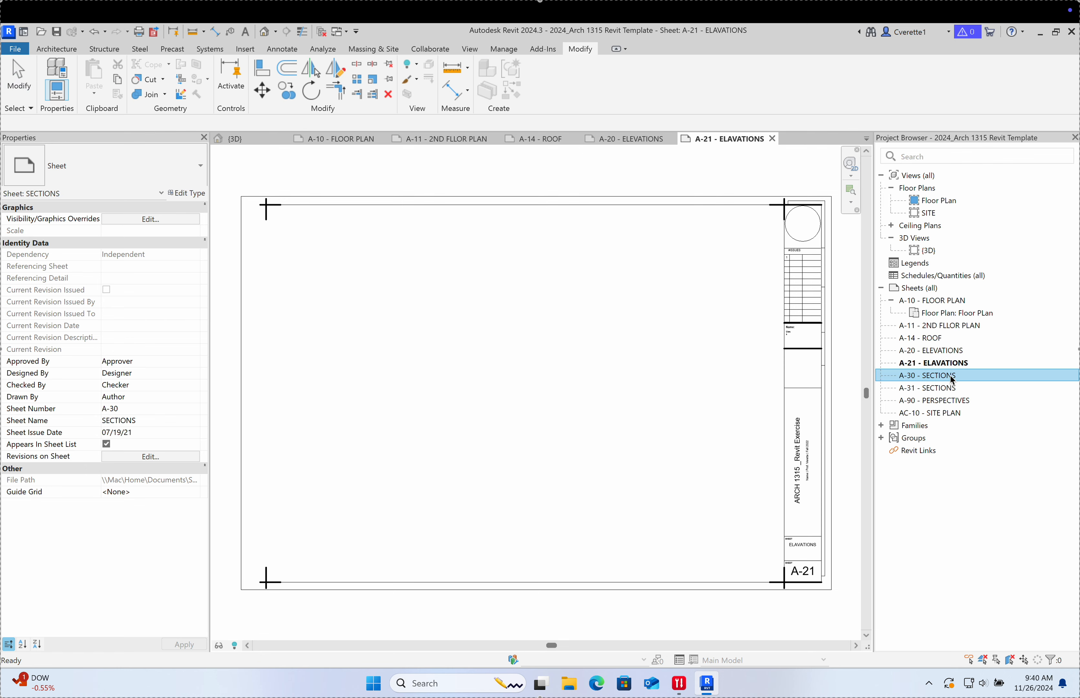
pyautogui.doubleClick(950, 401)
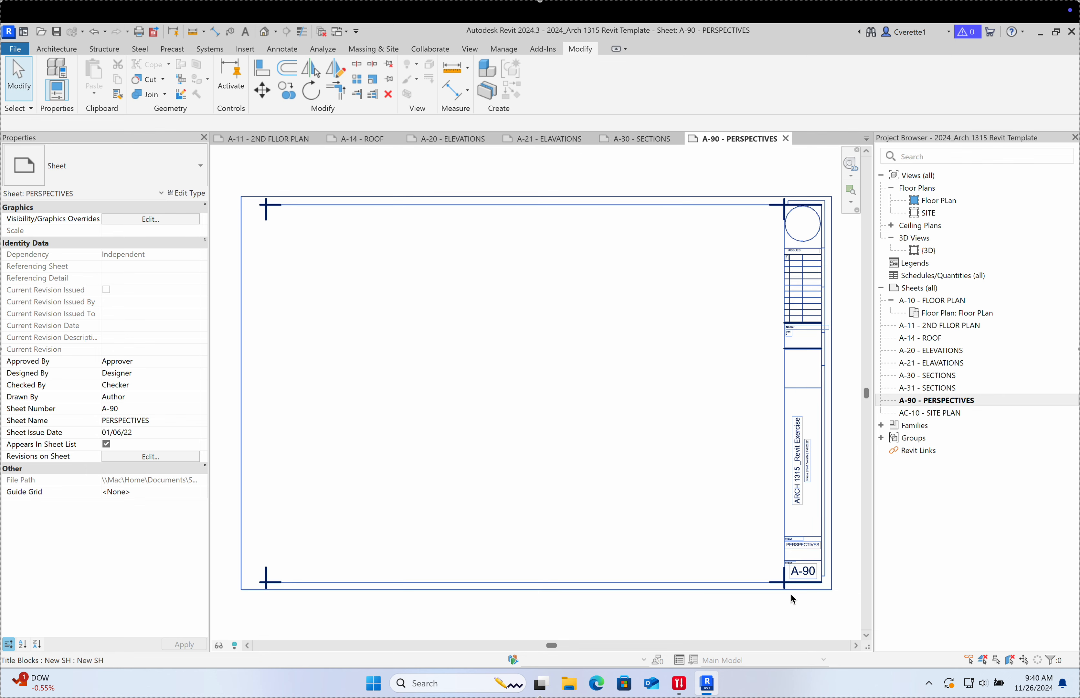
# Step: Zoom in to read the A-90 PERSPECTIVES title block
pyautogui.scroll(8, 791, 590)
pyautogui.moveTo(800, 584); pyautogui.dragTo(611, 598, button='middle')
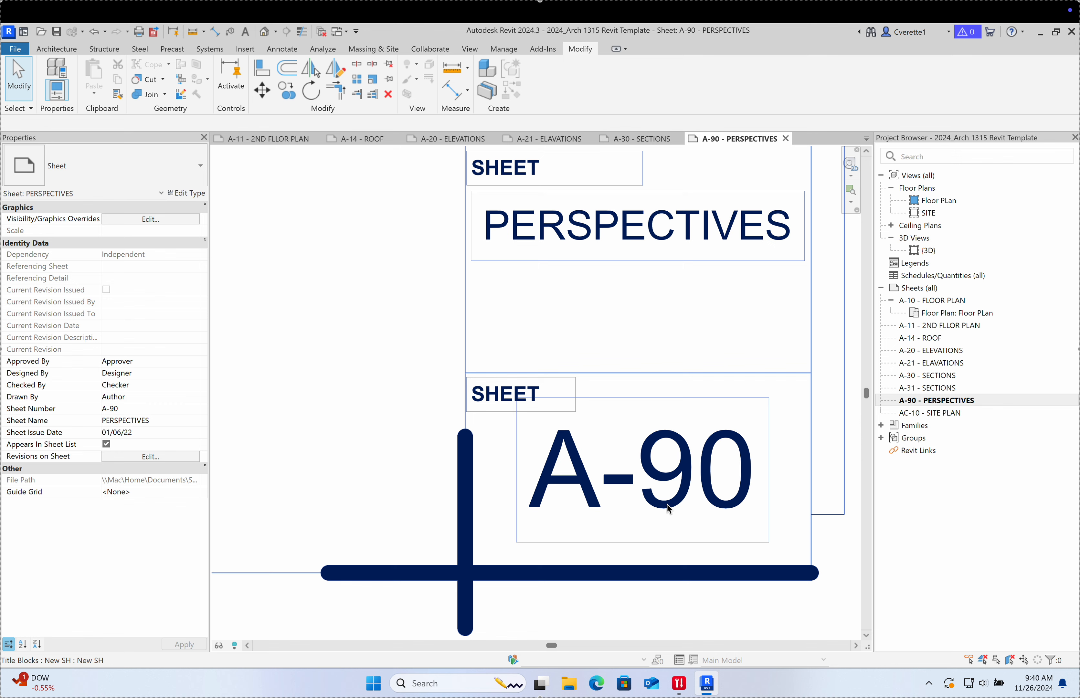
pyautogui.scroll(-2, 667, 510)
pyautogui.scroll(3, 619, 486)
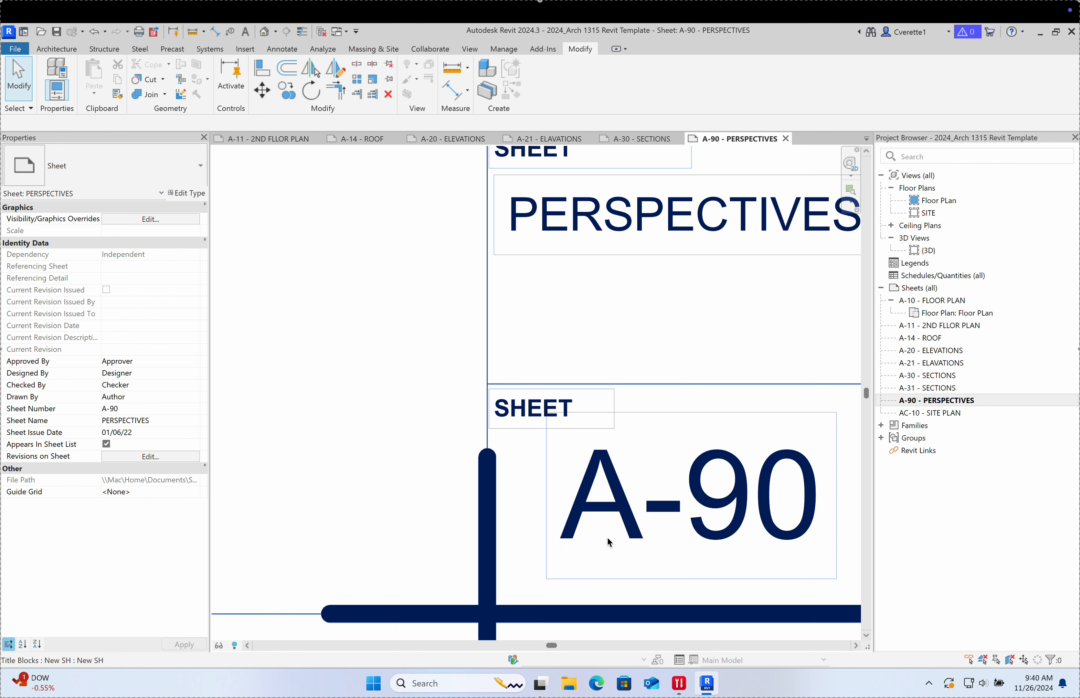
pyautogui.scroll(-6, 609, 542)
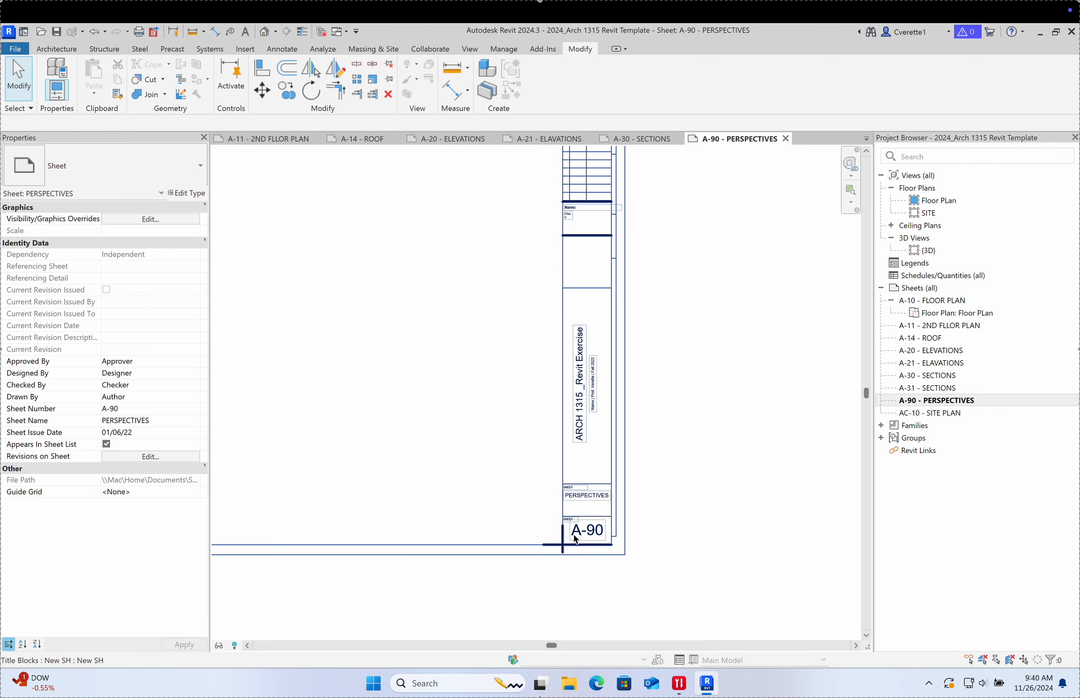
pyautogui.scroll(4, 518, 485)
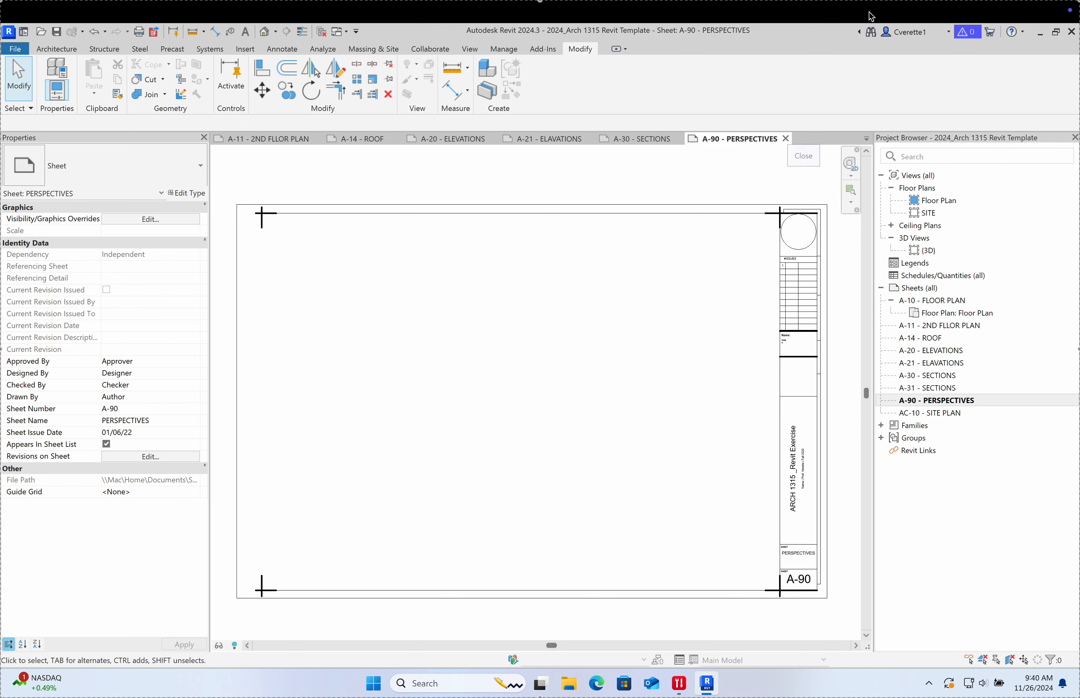
pyautogui.moveTo(712, 183); pyautogui.dragTo(713, 176, button='middle')
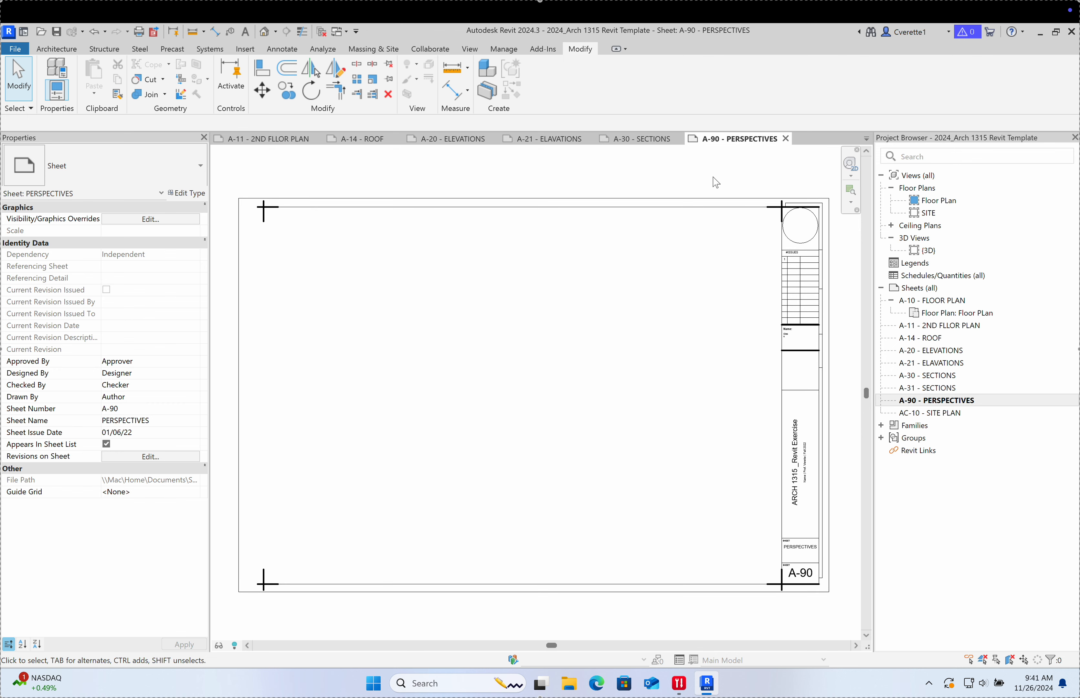
# Step: Close sheets A-90, A-30, A-21, A-20, A-14, A-11 and A-10, leaving the 3D view
pyautogui.click(786, 138)
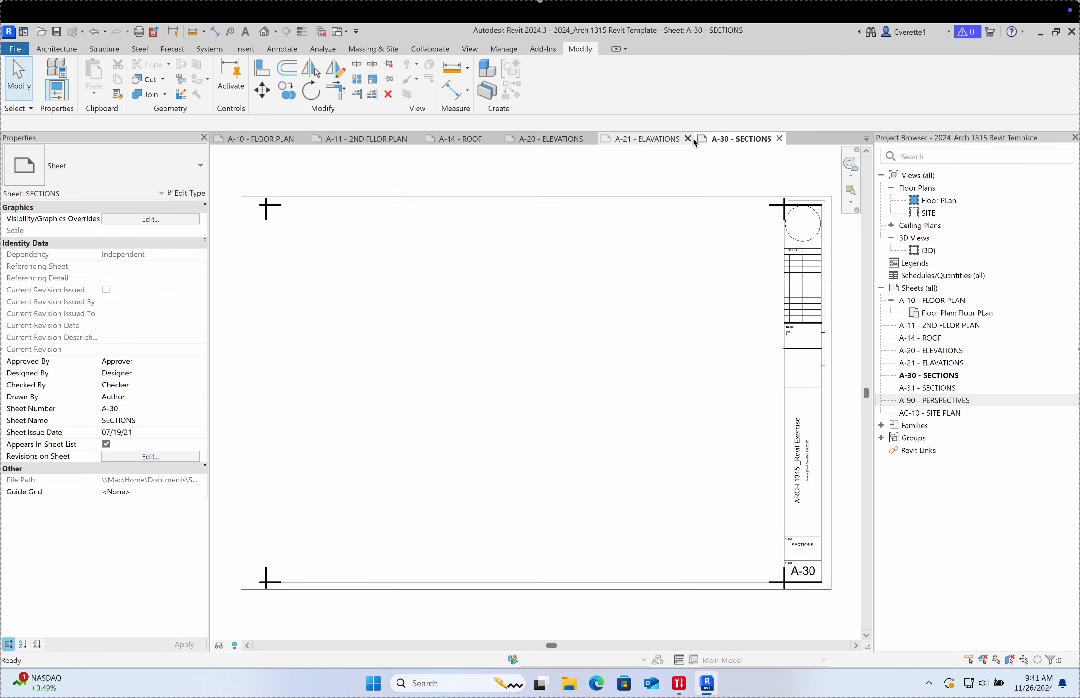
pyautogui.click(777, 138)
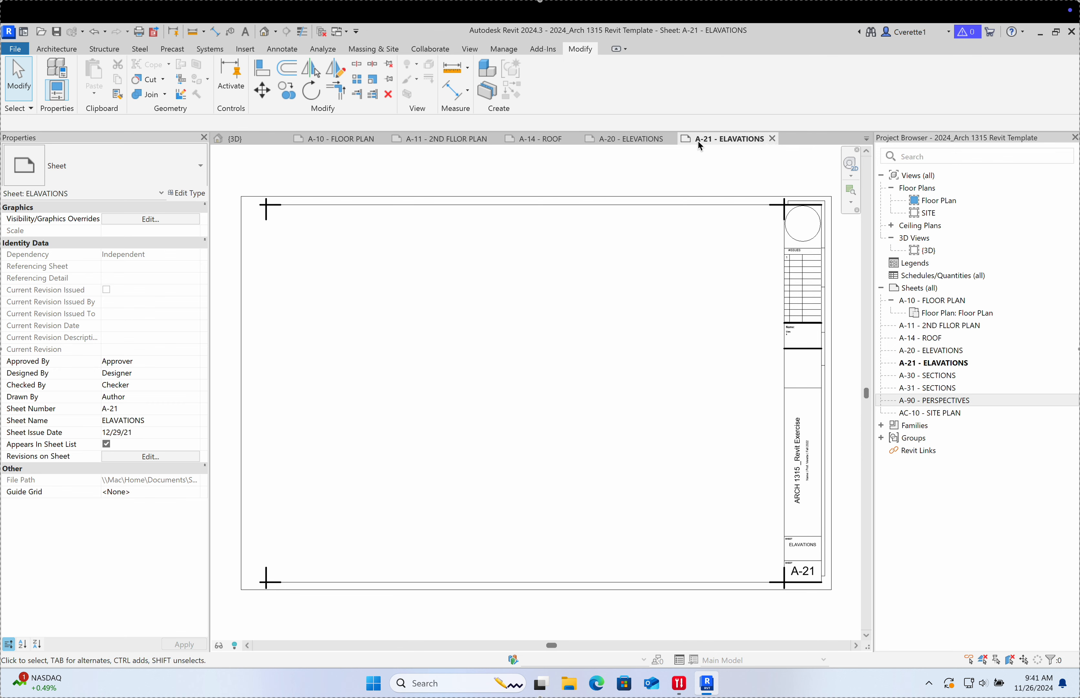
pyautogui.click(775, 138)
pyautogui.click(675, 138)
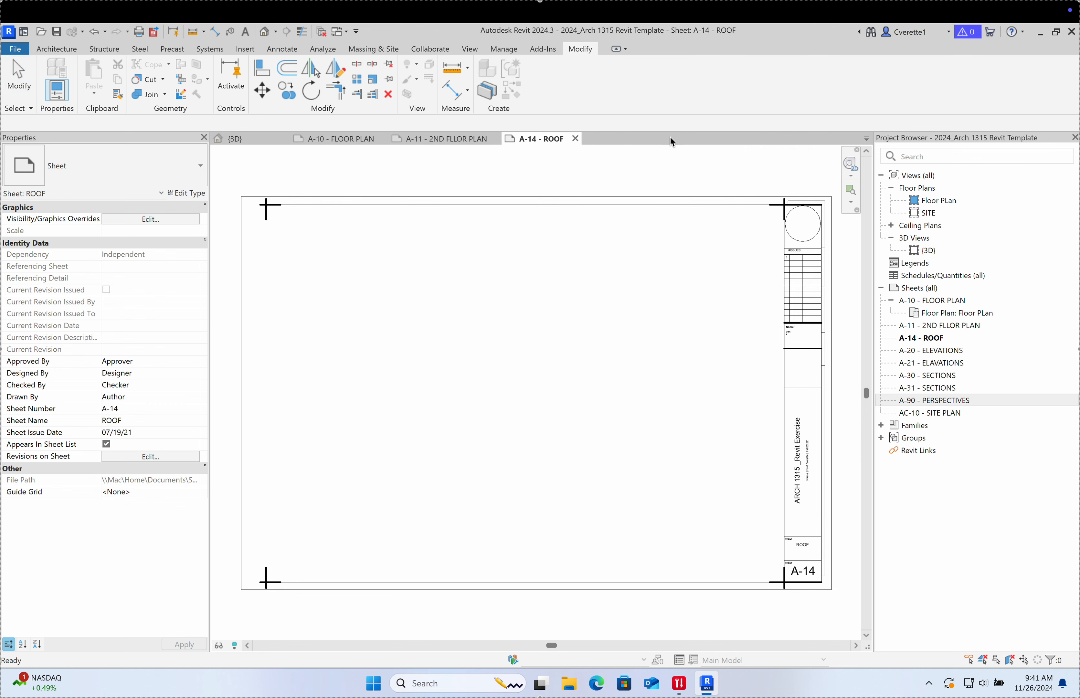
pyautogui.click(575, 139)
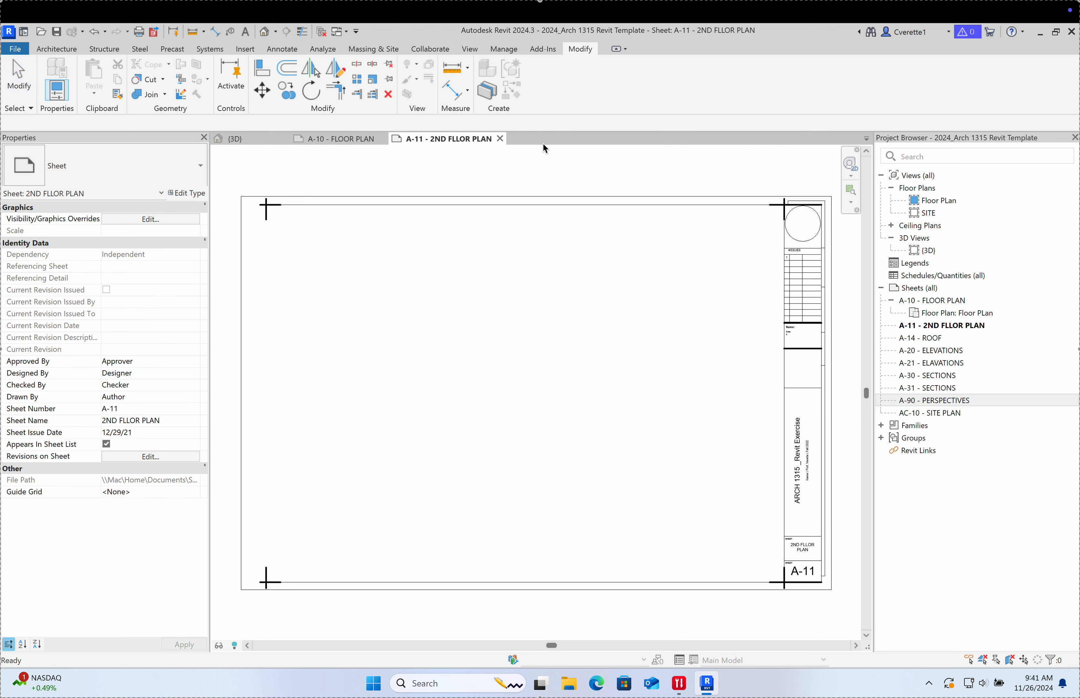
pyautogui.click(500, 139)
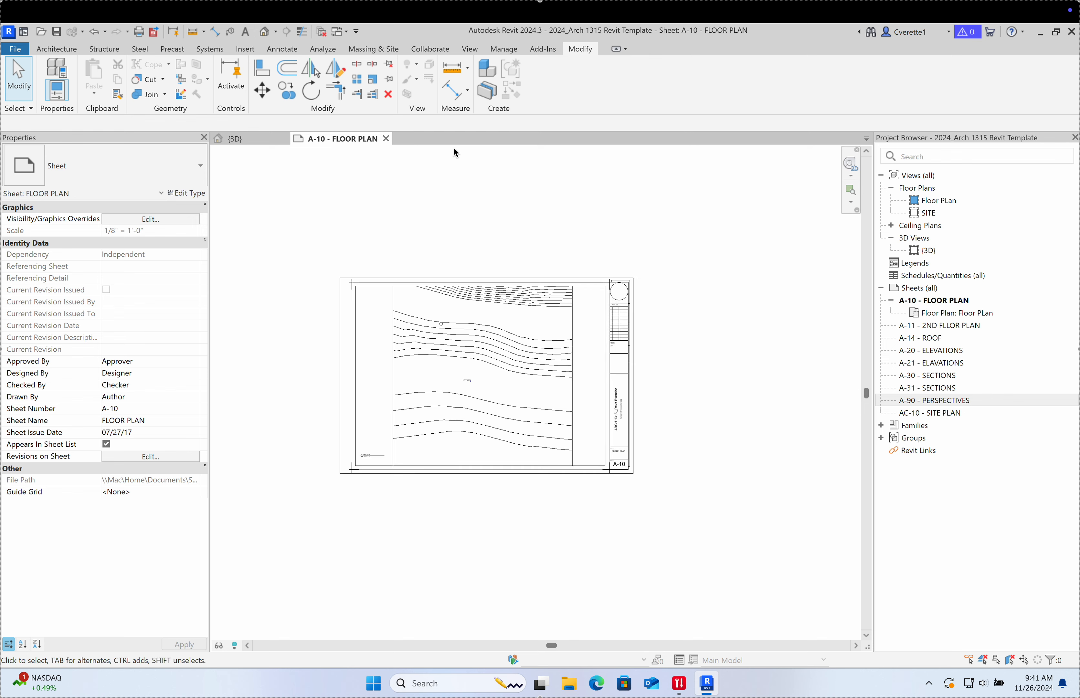
pyautogui.click(386, 139)
pyautogui.keyDown('shift'); pyautogui.moveTo(505, 536); pyautogui.dragTo(577, 346, button='middle'); pyautogui.keyUp('shift')
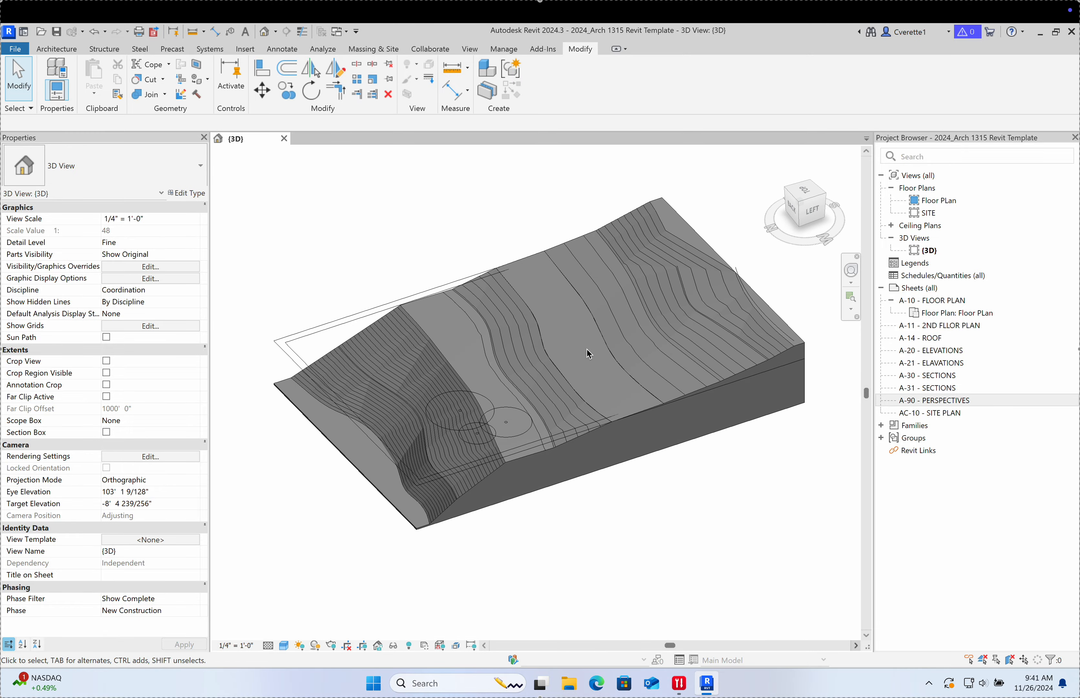
pyautogui.keyDown('shift'); pyautogui.moveTo(711, 404); pyautogui.dragTo(648, 555, button='middle'); pyautogui.keyUp('shift')
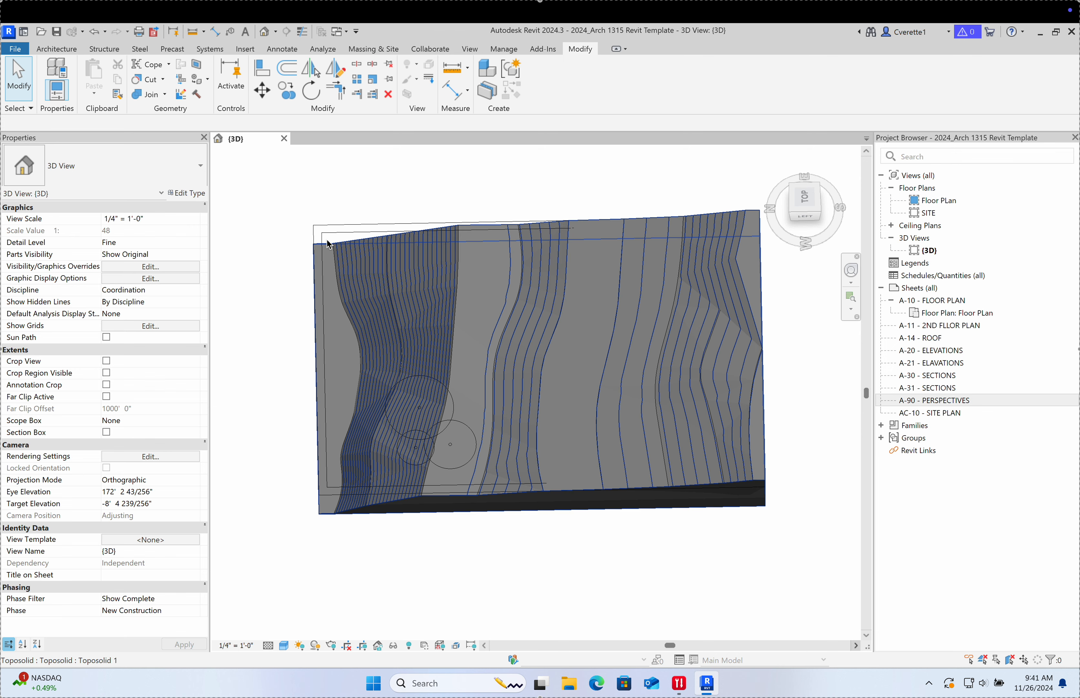
pyautogui.click(68, 49)
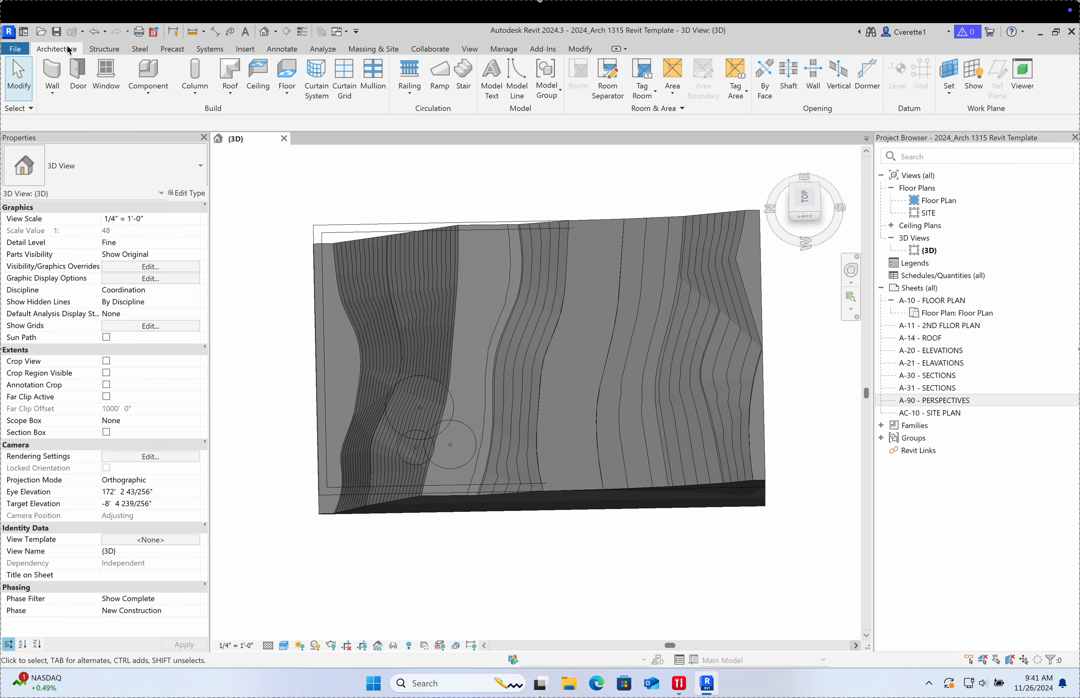
pyautogui.click(289, 77)
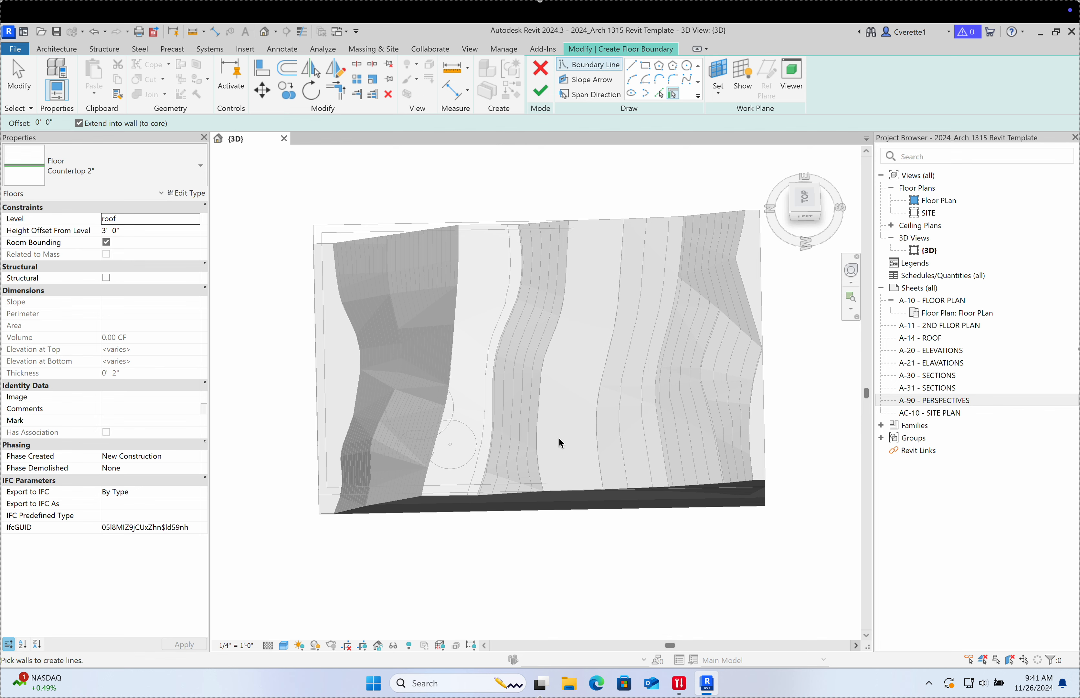
pyautogui.keyDown('shift'); pyautogui.moveTo(516, 479); pyautogui.dragTo(549, 292, button='middle'); pyautogui.keyUp('shift')
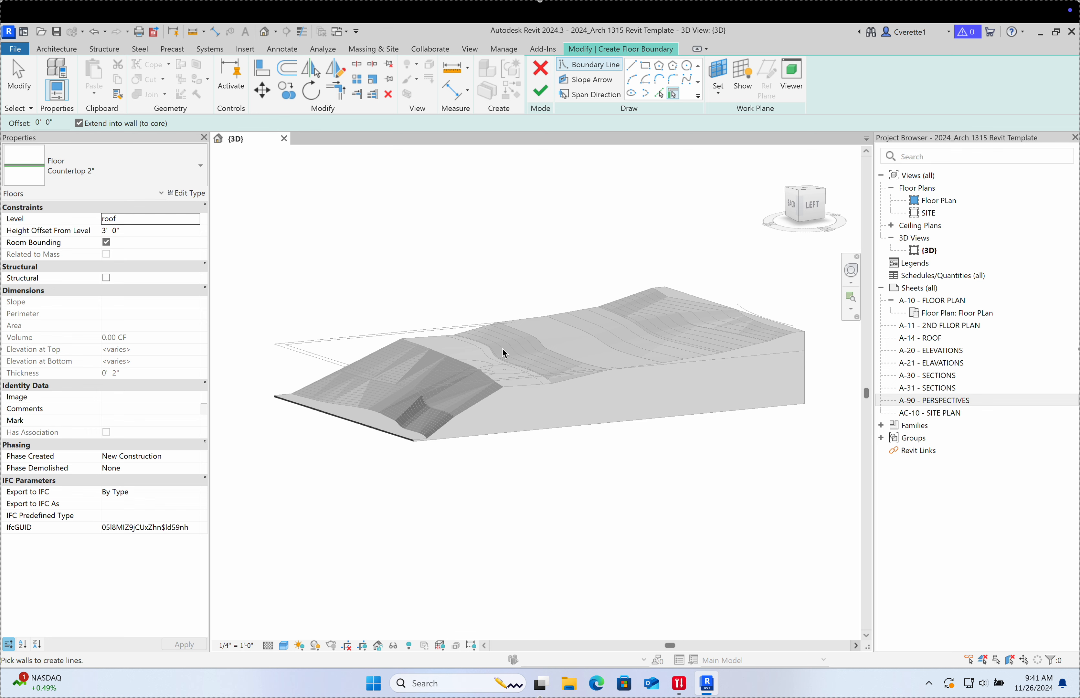
pyautogui.click(540, 91)
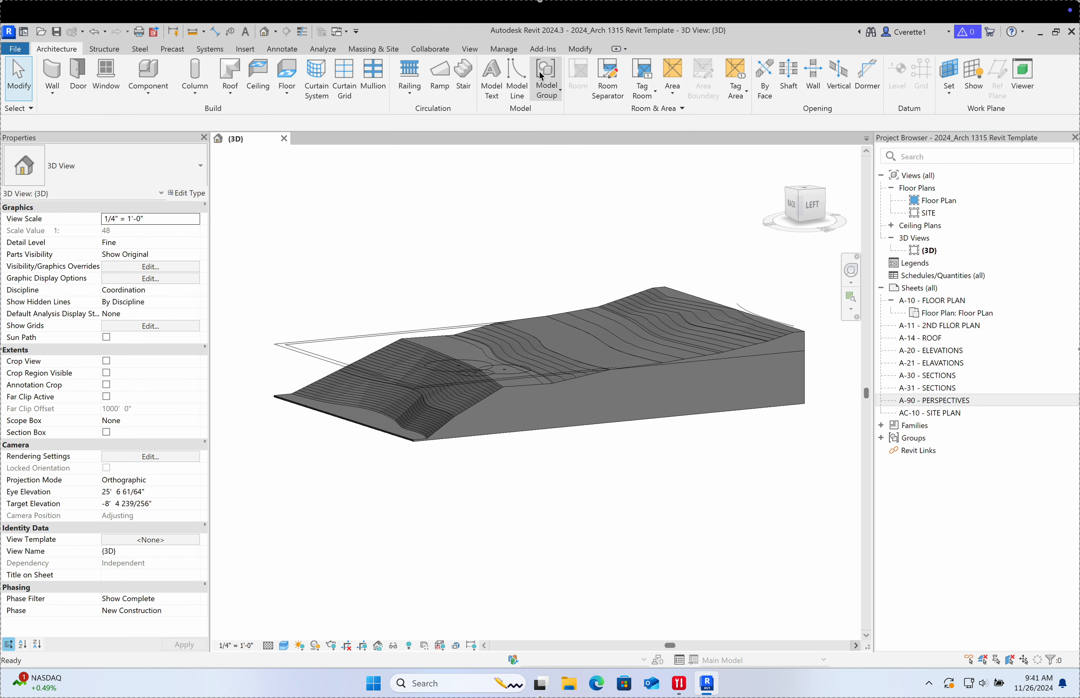
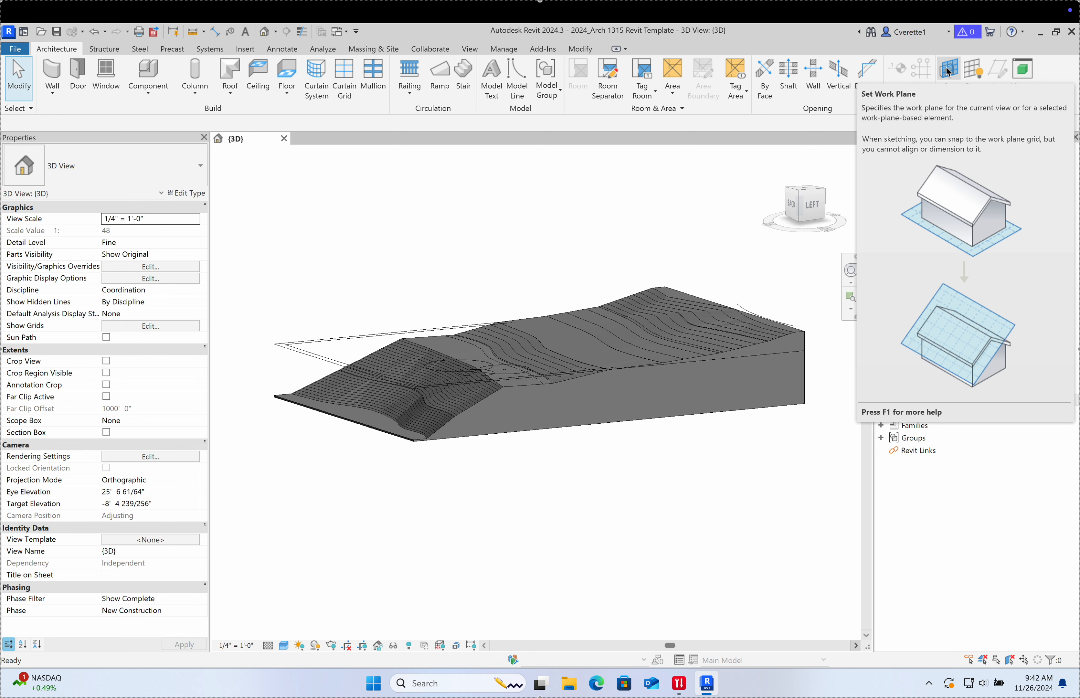
# Step: Set the work plane to Level : 1ST FLOOR using the Work Plane dialog's Name list
pyautogui.click(948, 72)
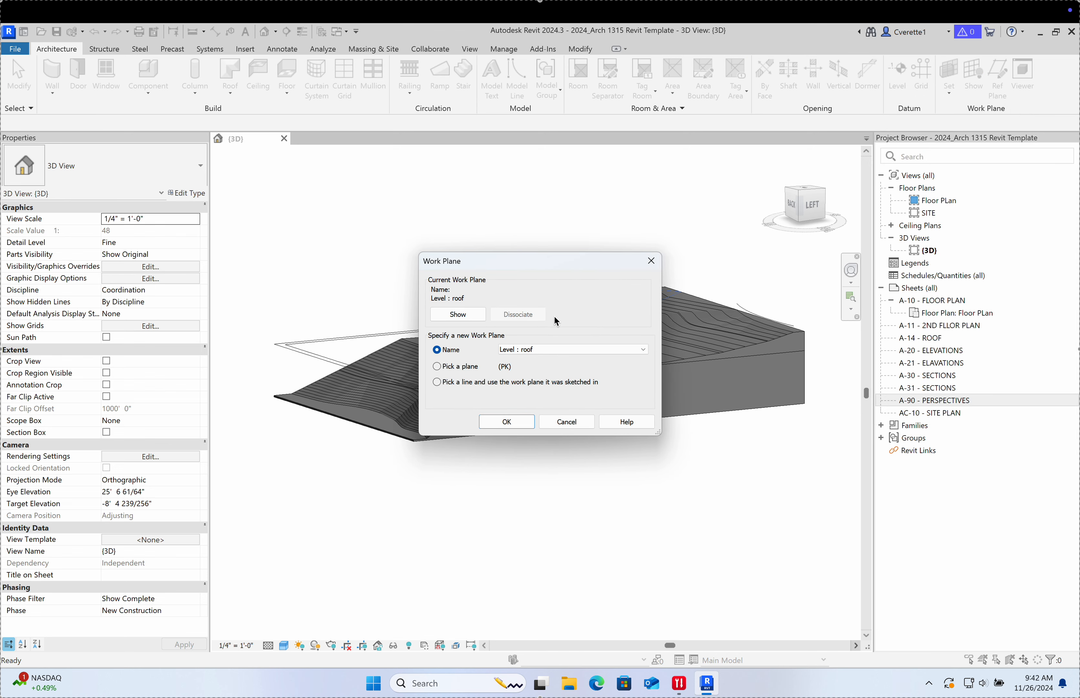
pyautogui.click(546, 347)
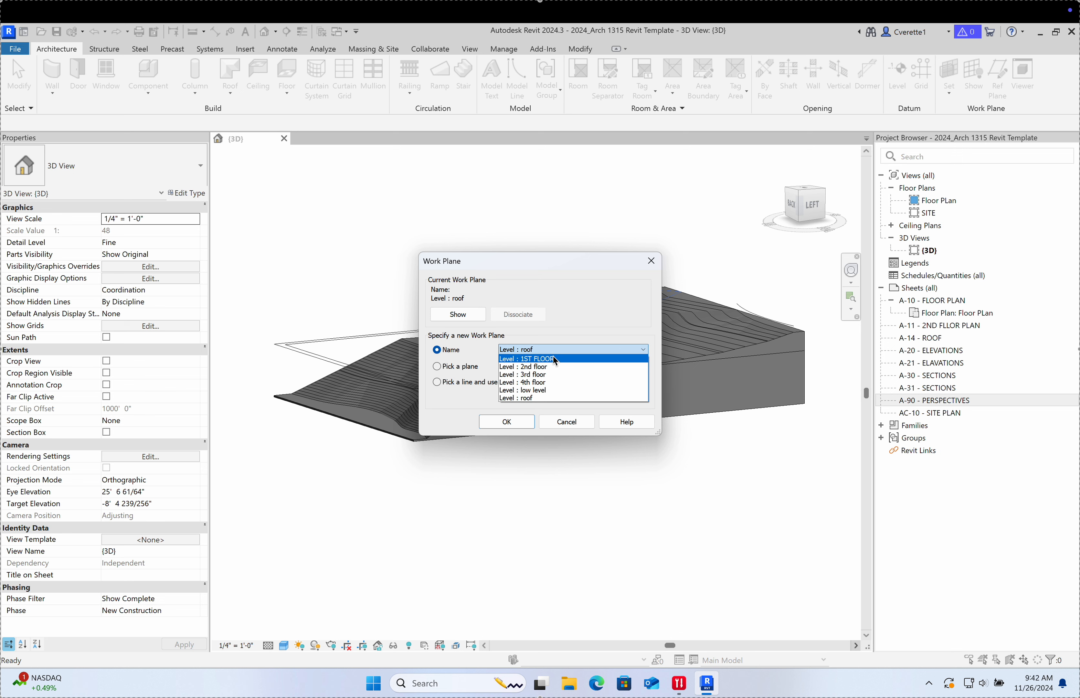
pyautogui.click(651, 266)
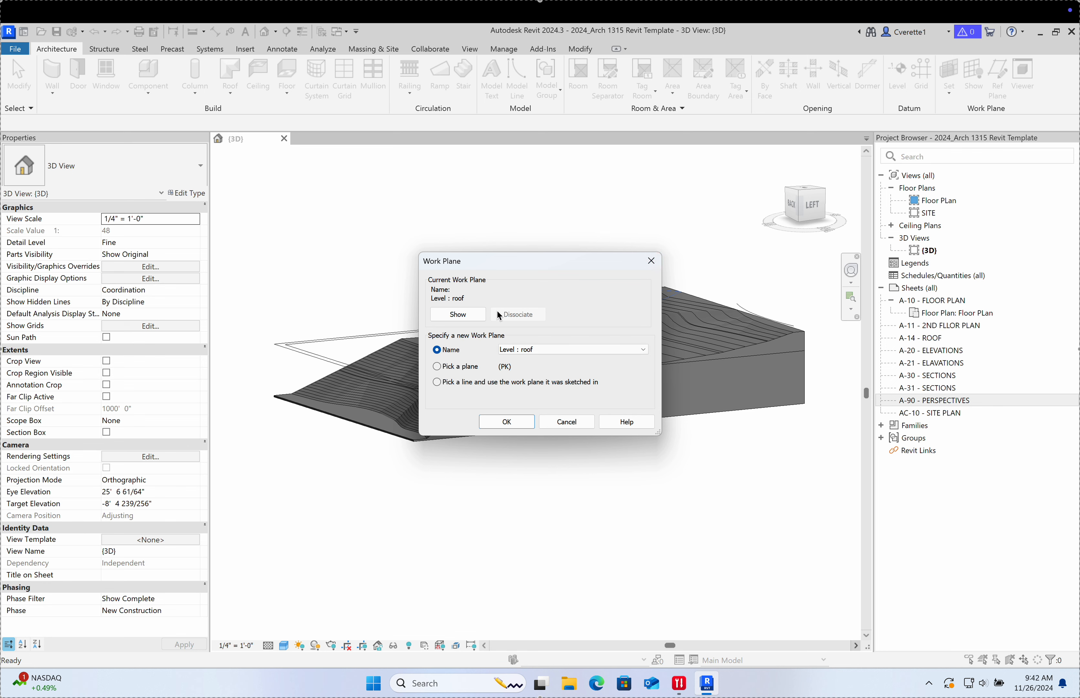
pyautogui.click(525, 356)
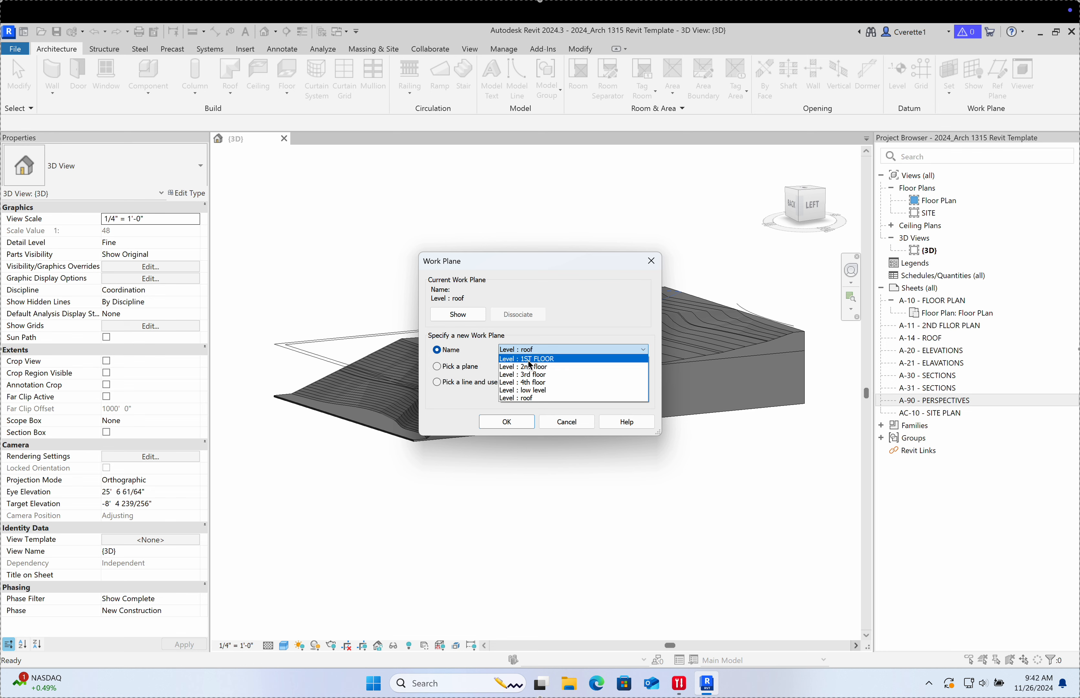
pyautogui.click(528, 360)
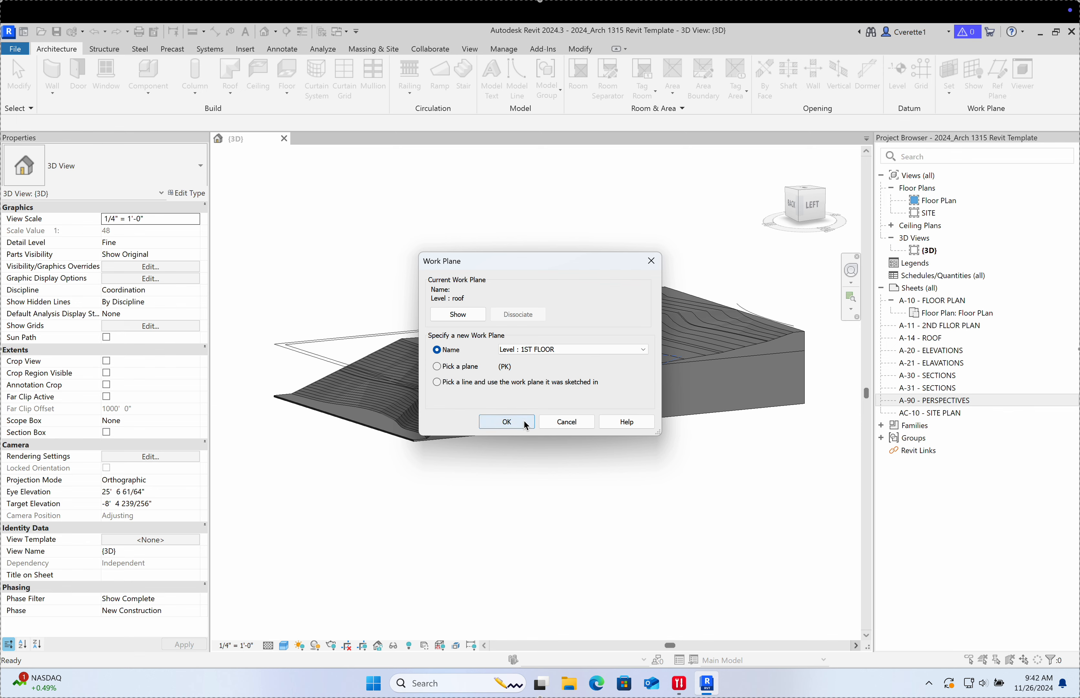
pyautogui.click(506, 422)
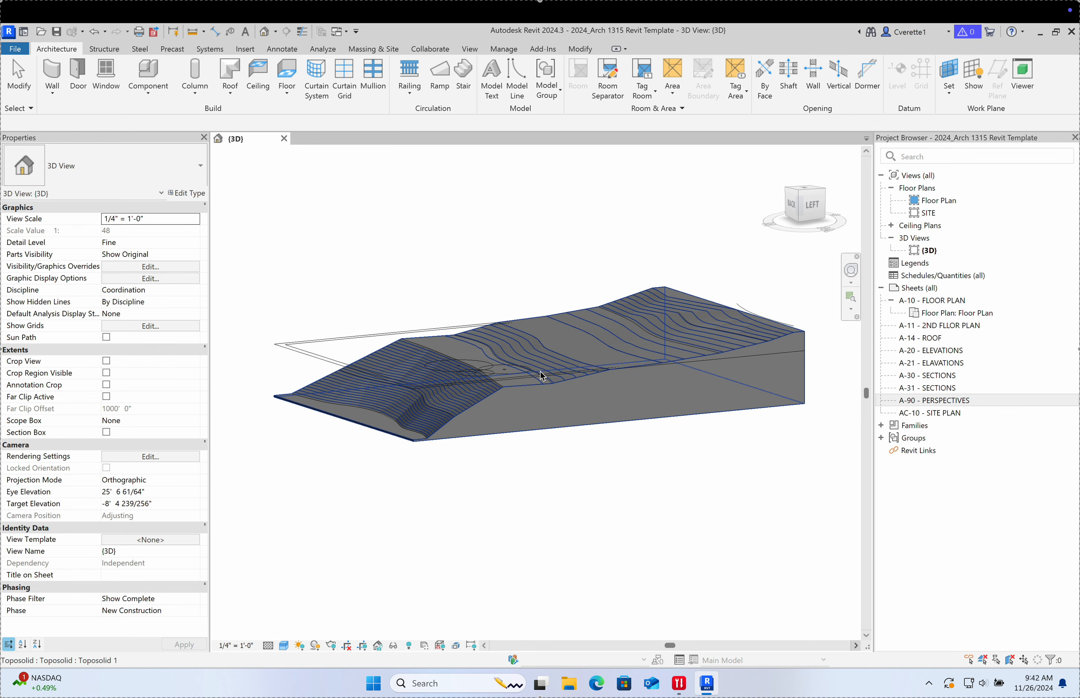
pyautogui.scroll(1, 541, 344)
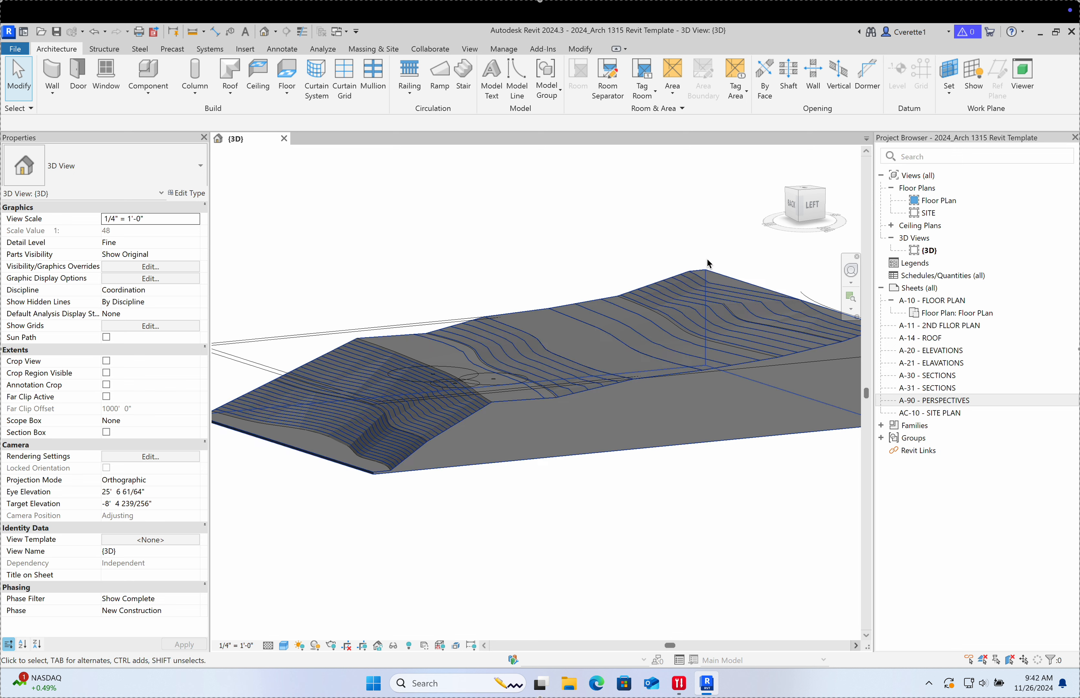
pyautogui.click(948, 81)
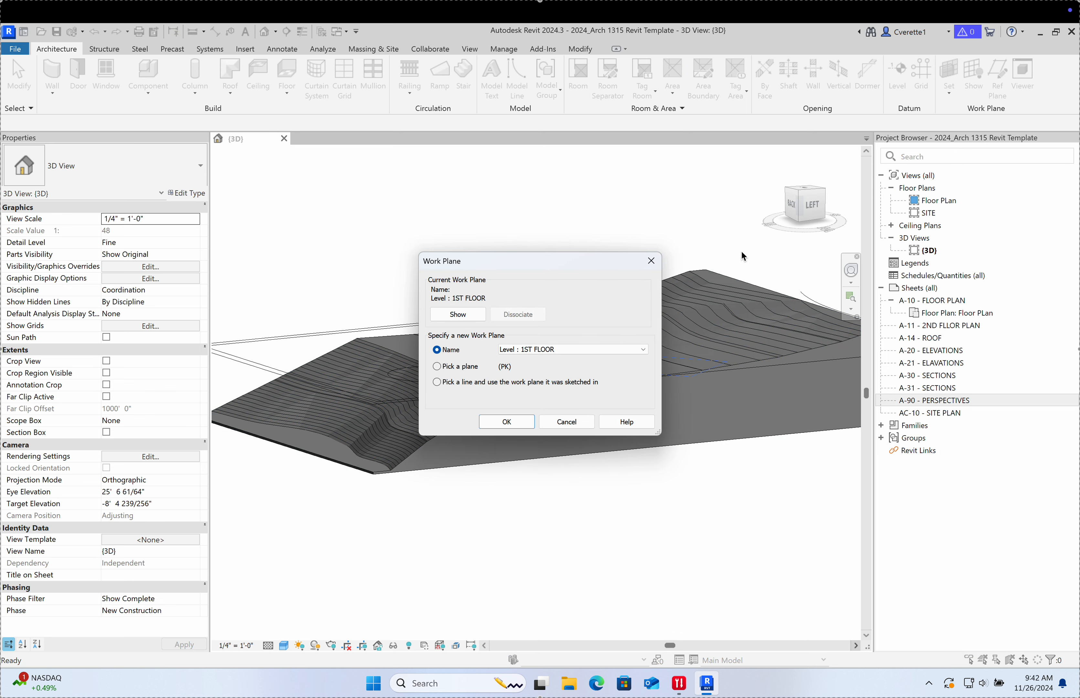
pyautogui.click(439, 367)
pyautogui.moveTo(557, 268); pyautogui.dragTo(760, 299)
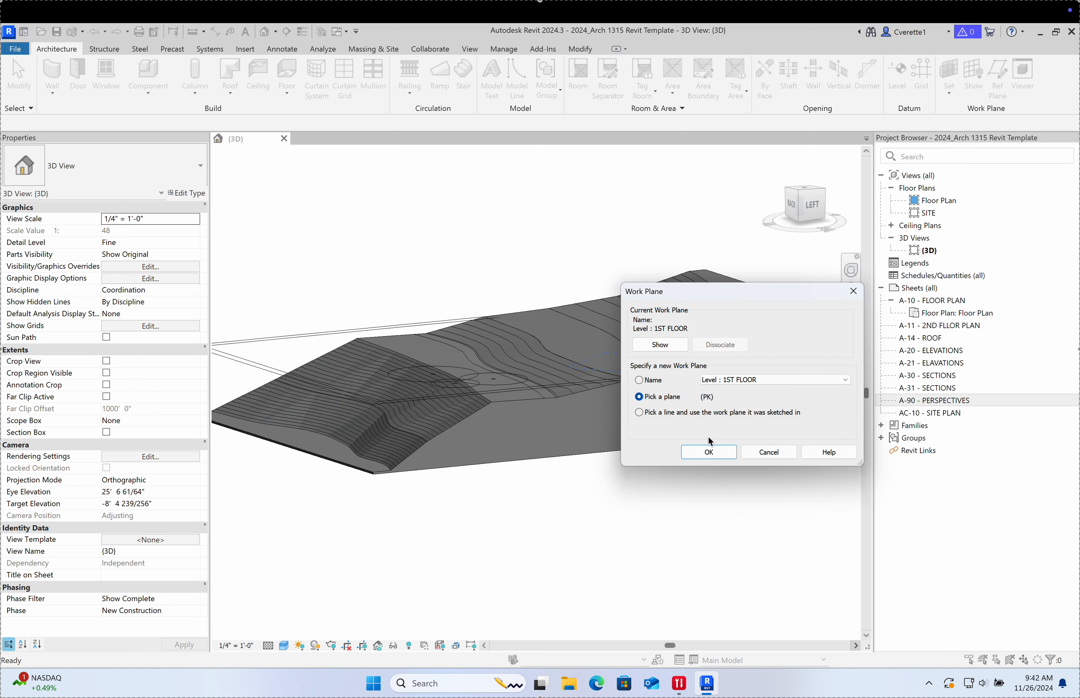
pyautogui.click(708, 453)
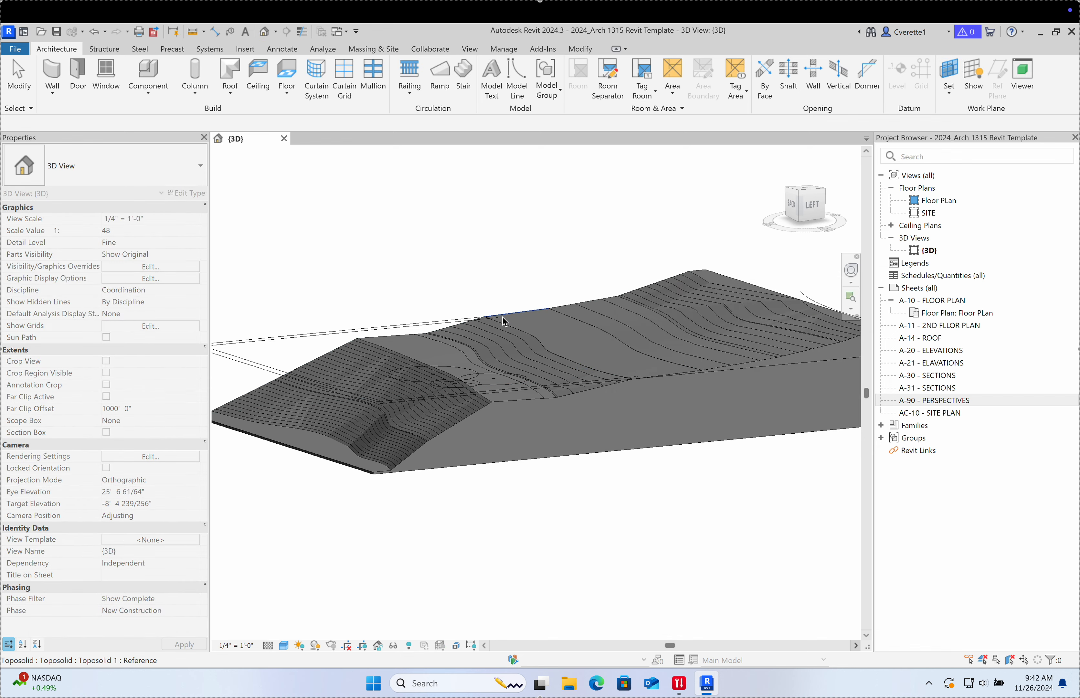
pyautogui.scroll(5, 513, 402)
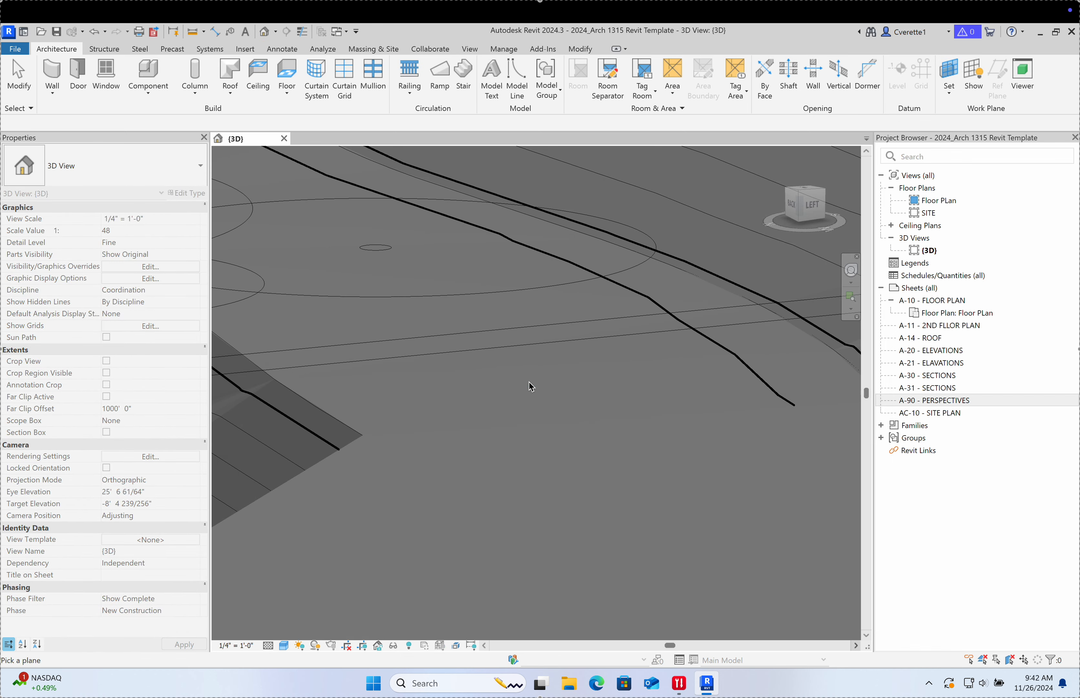
pyautogui.scroll(-3, 524, 288)
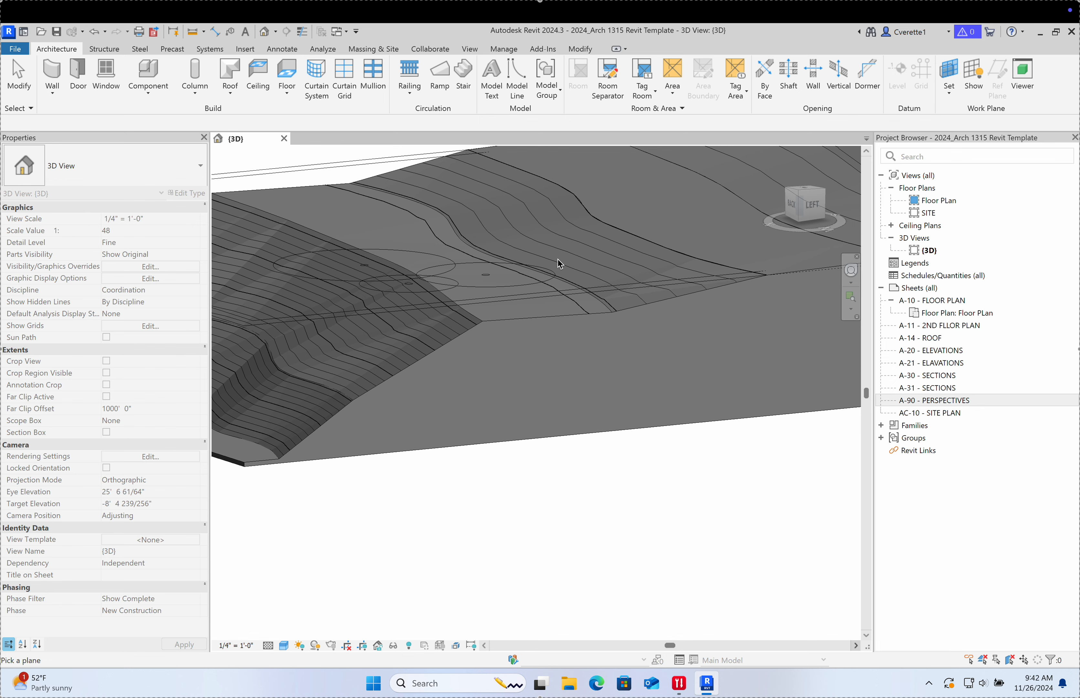
pyautogui.scroll(-5, 557, 259)
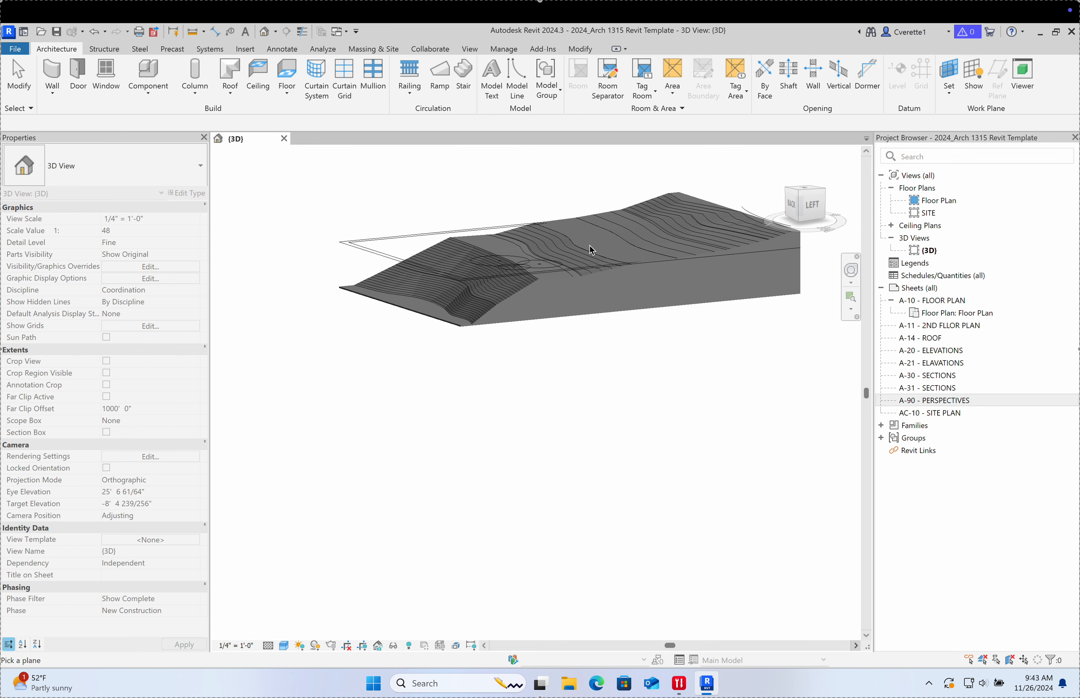
pyautogui.scroll(4, 600, 225)
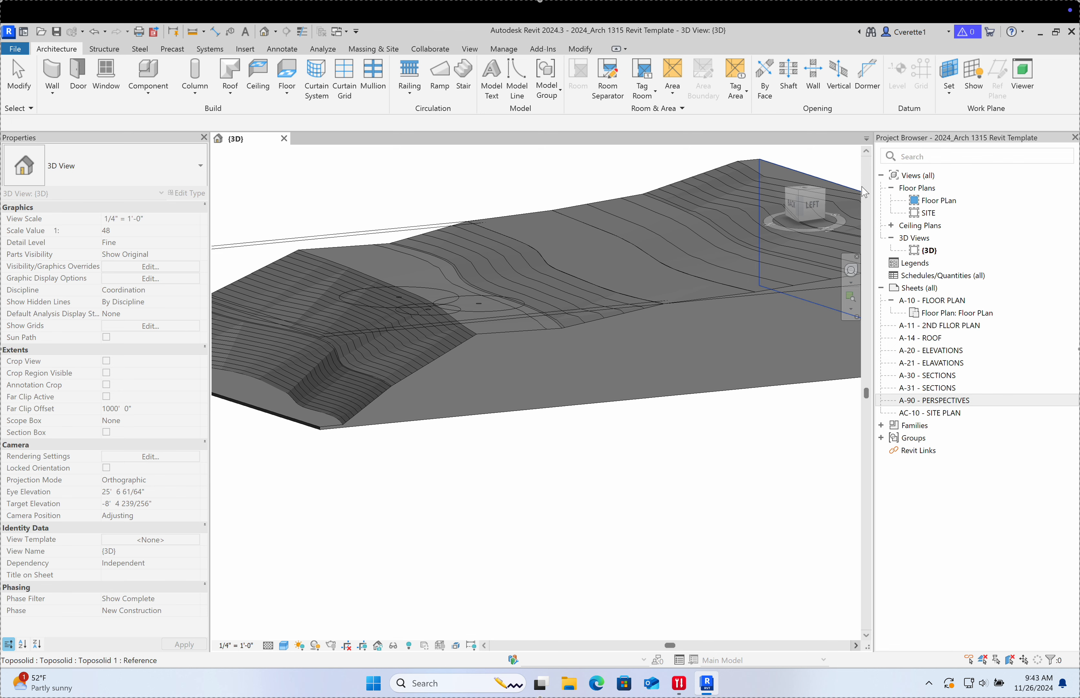
pyautogui.click(949, 72)
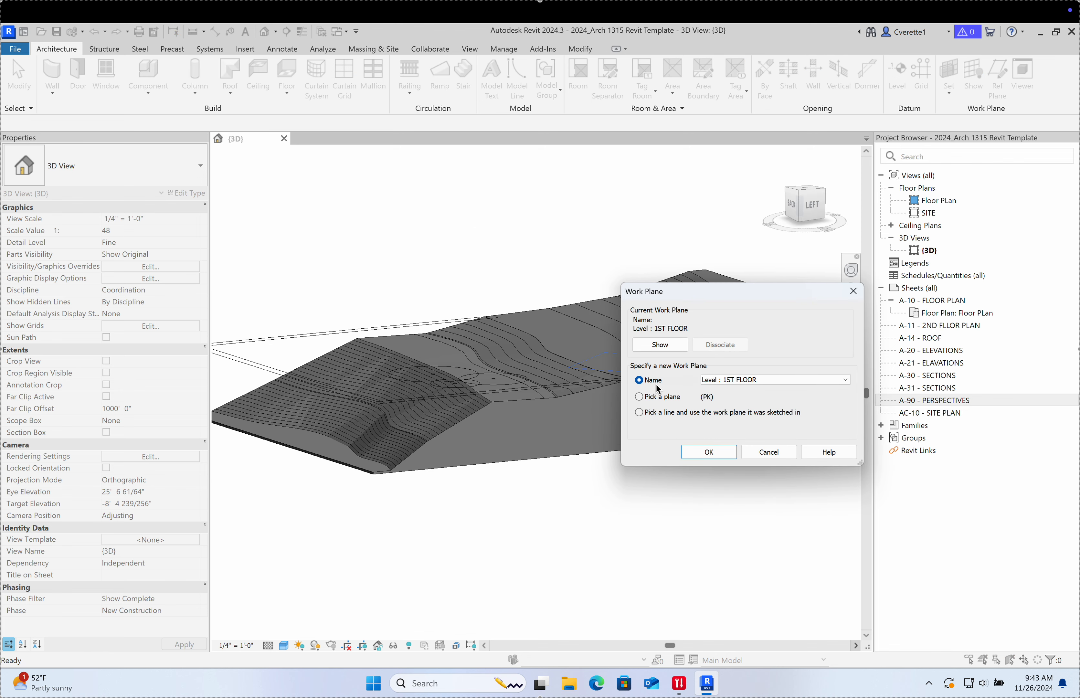
pyautogui.click(719, 453)
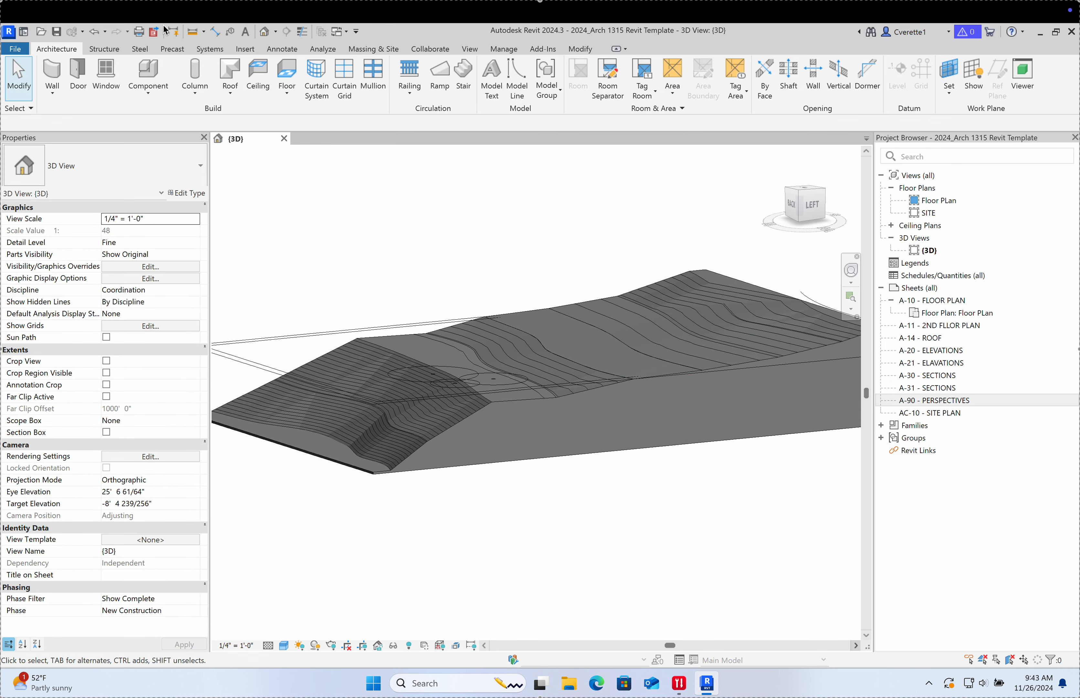
# Step: Start a new Countertop 2" floor and display the active work plane
pyautogui.click(286, 72)
pyautogui.scroll(-8, 507, 339)
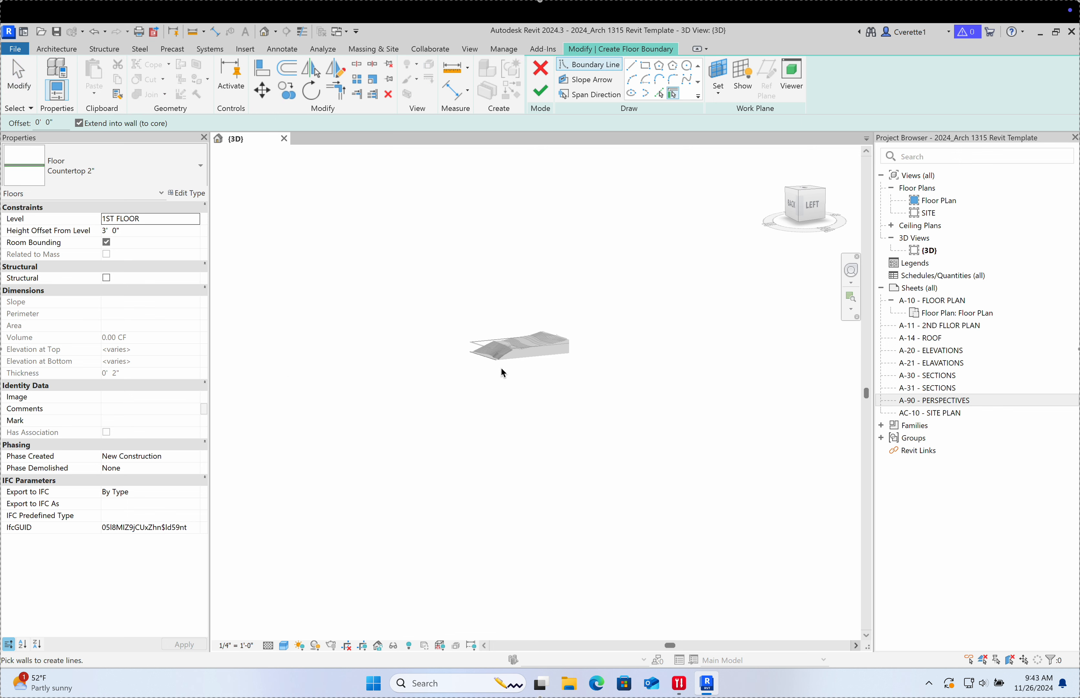
pyautogui.click(742, 77)
pyautogui.scroll(10, 540, 357)
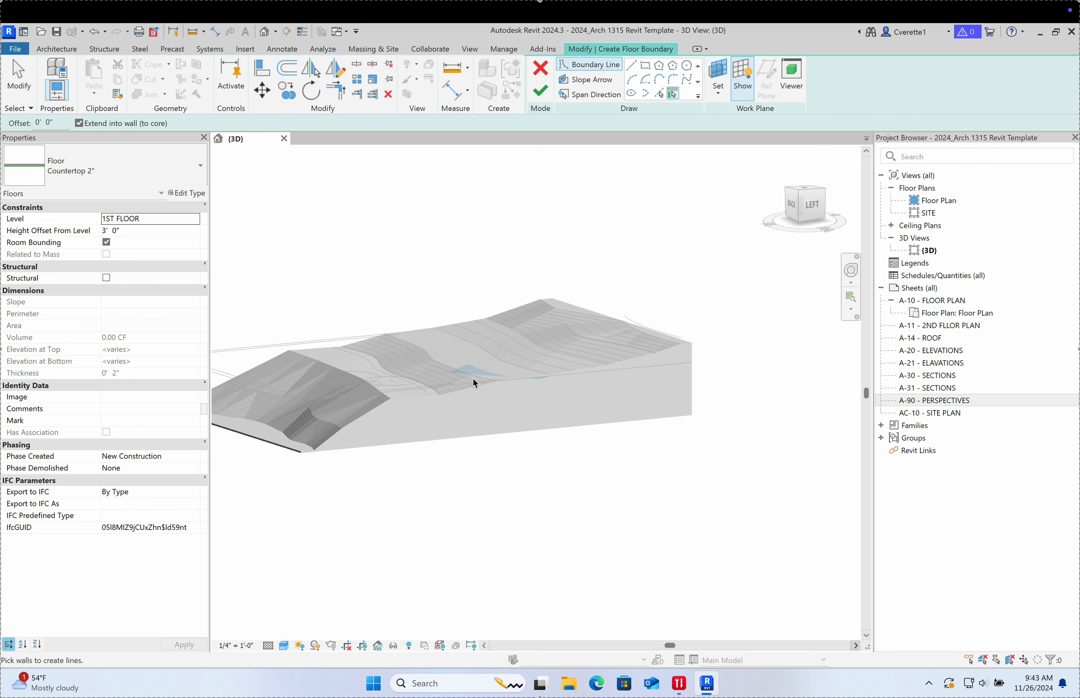
pyautogui.keyDown('shift'); pyautogui.moveTo(470, 375); pyautogui.dragTo(389, 364, button='middle'); pyautogui.keyUp('shift')
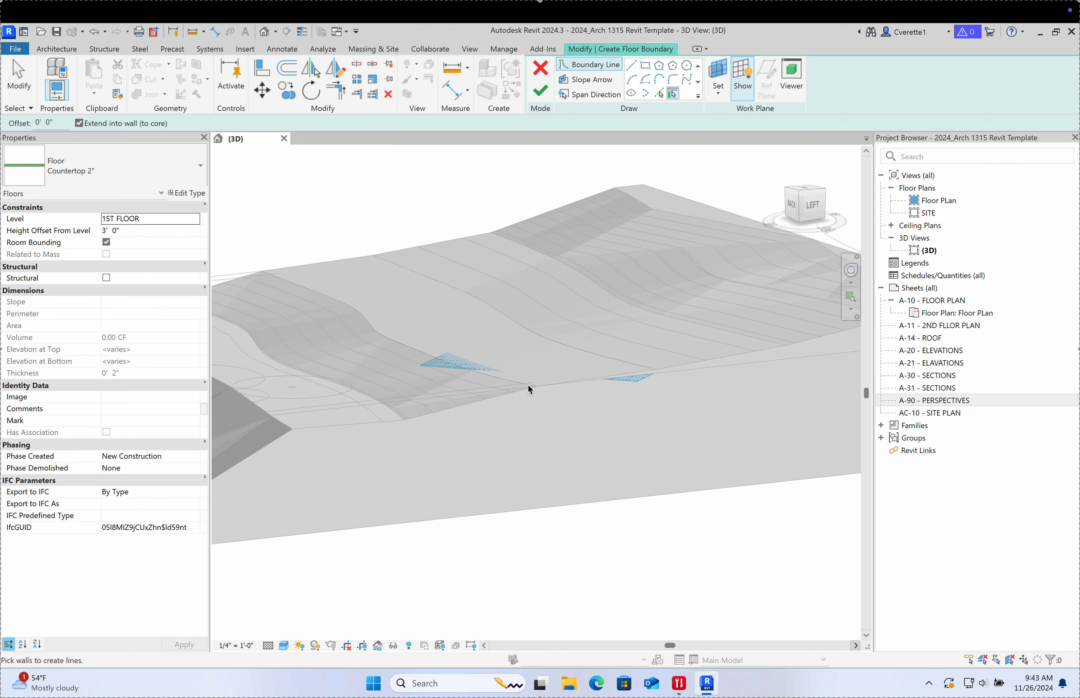
# Step: Try finishing the empty sketch, dismiss the error, and switch to the TOP view
pyautogui.click(540, 92)
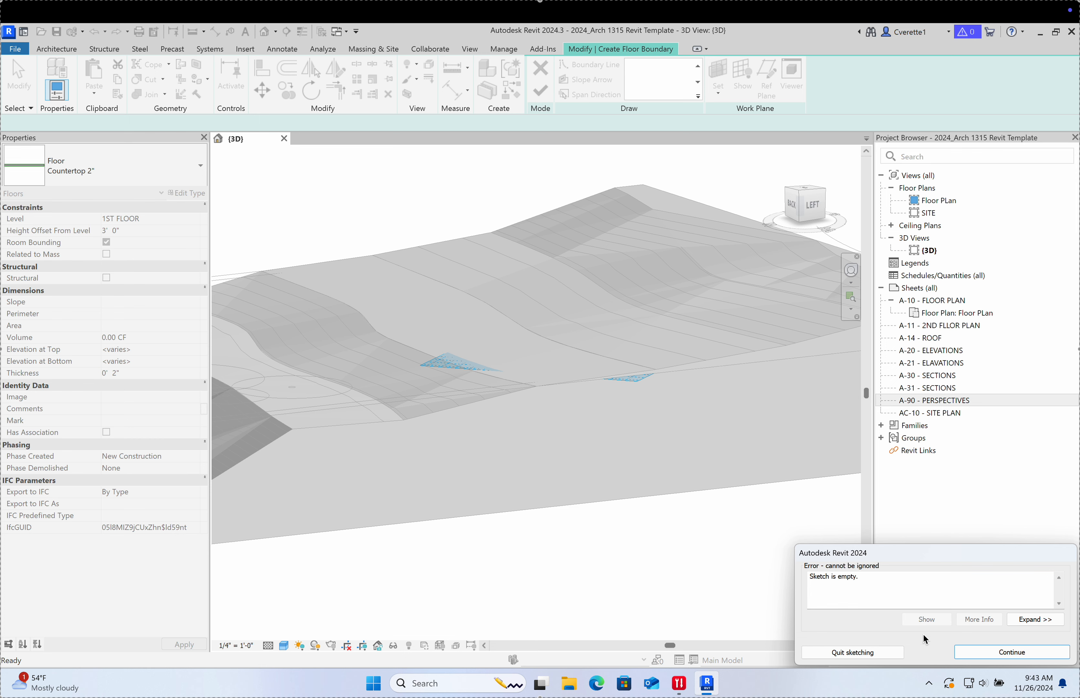
pyautogui.click(1009, 652)
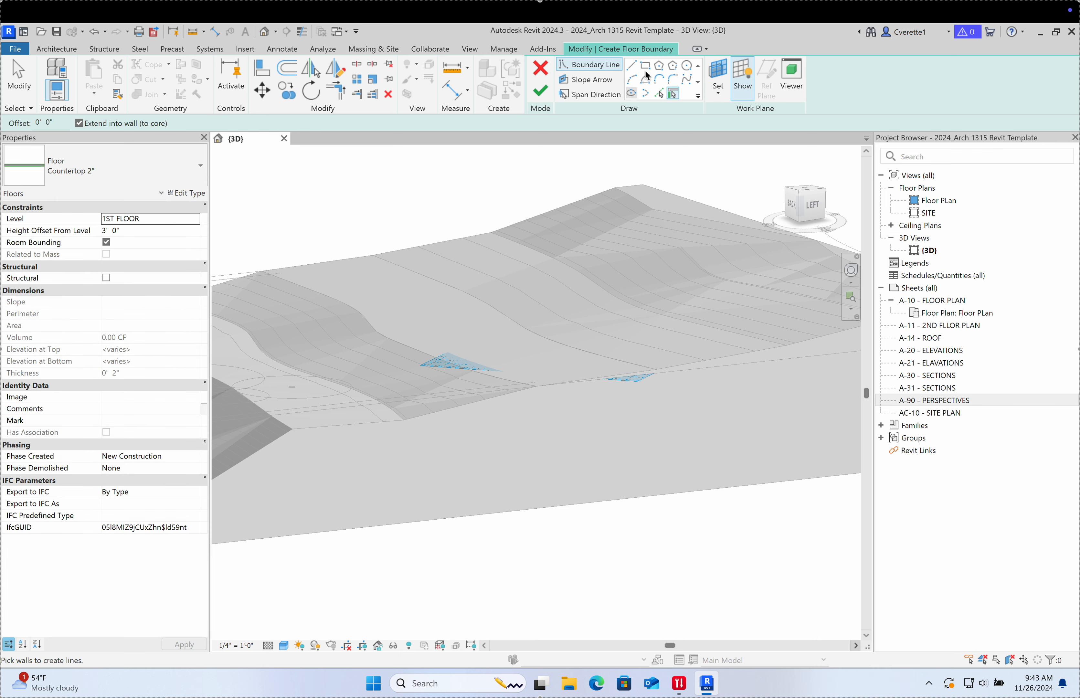
pyautogui.click(806, 192)
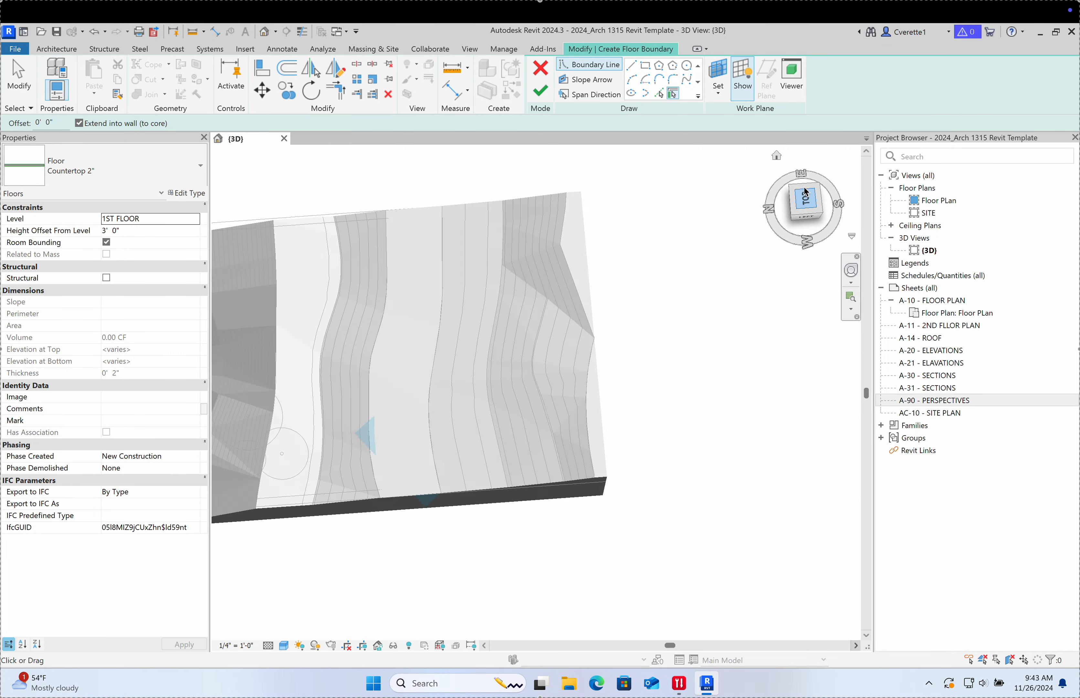
# Step: Choose the Line tool and draw the first floor boundary edge
pyautogui.click(630, 65)
pyautogui.scroll(5, 551, 422)
pyautogui.scroll(-3, 551, 472)
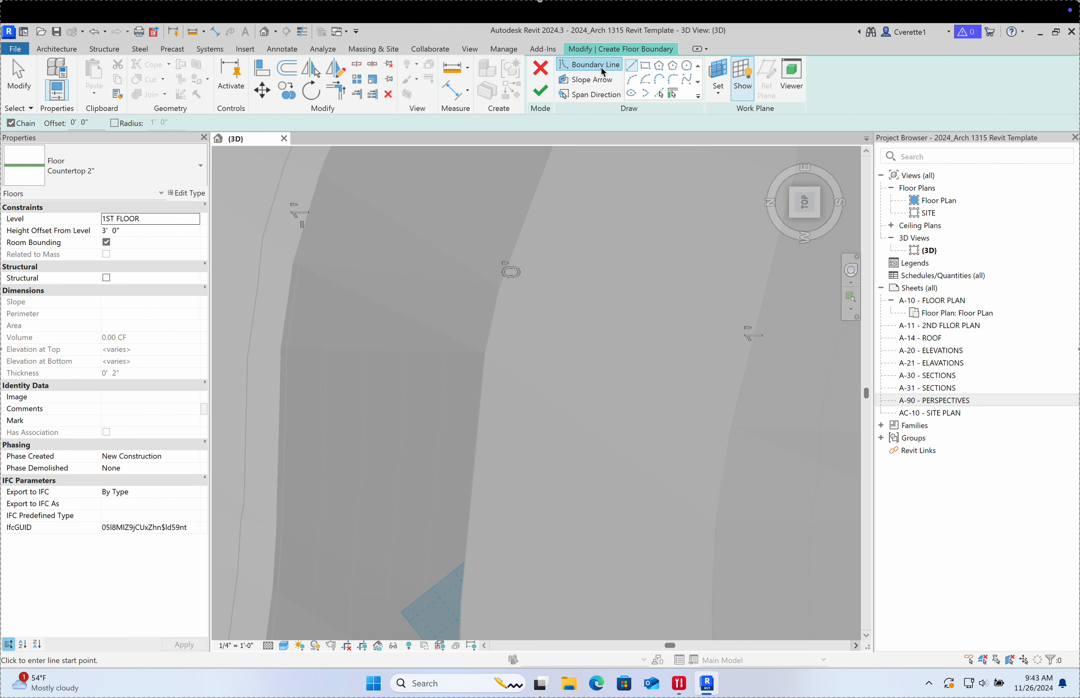
pyautogui.click(511, 465)
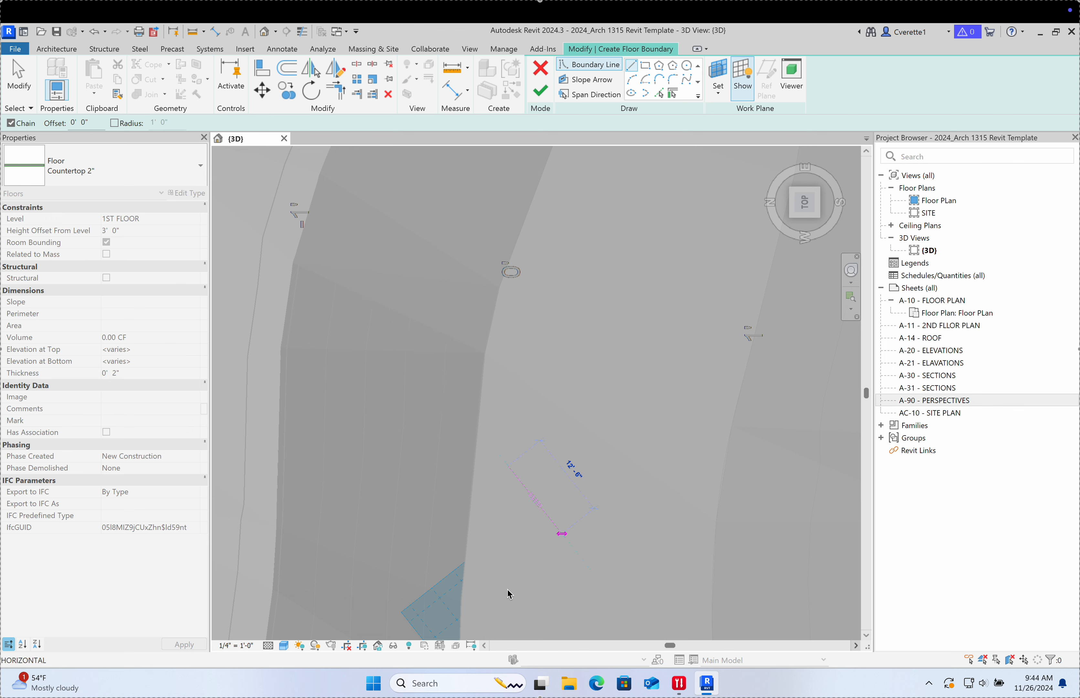
pyautogui.scroll(-8, 542, 553)
pyautogui.scroll(9, 531, 581)
pyautogui.scroll(-4, 543, 580)
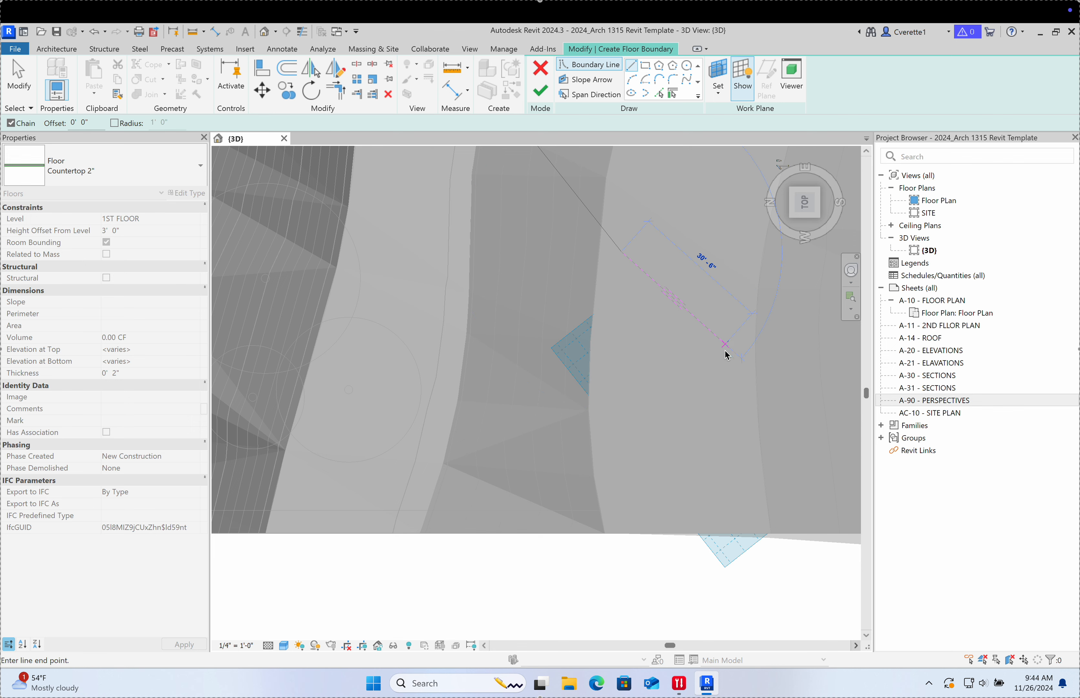
pyautogui.moveTo(726, 353); pyautogui.dragTo(679, 604, button='middle')
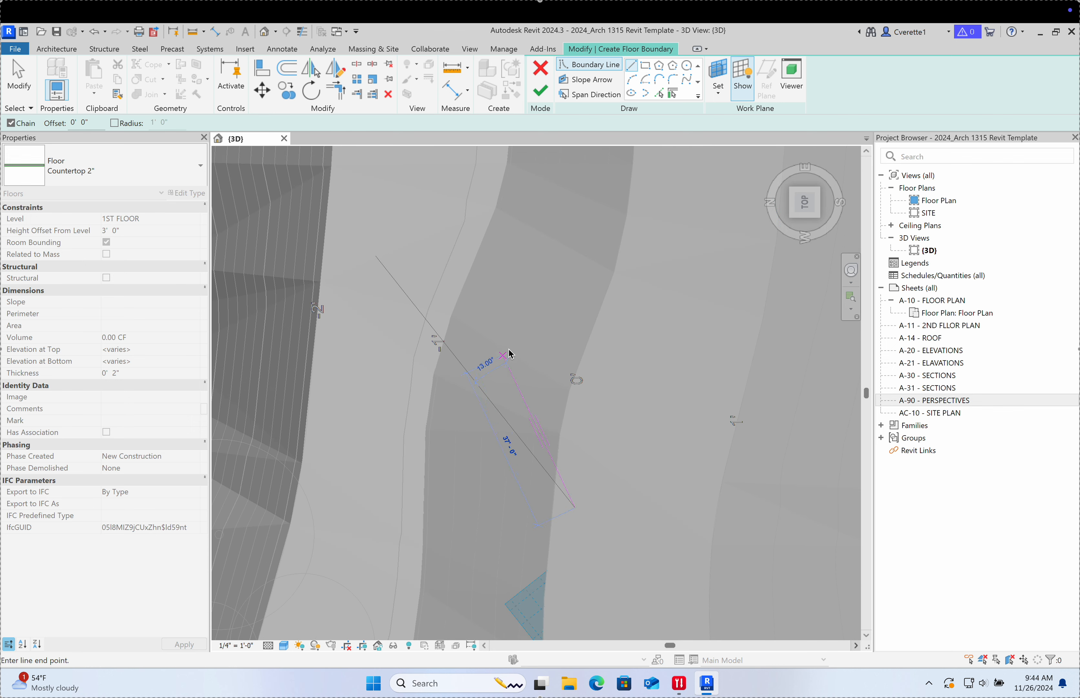
pyautogui.scroll(5, 658, 497)
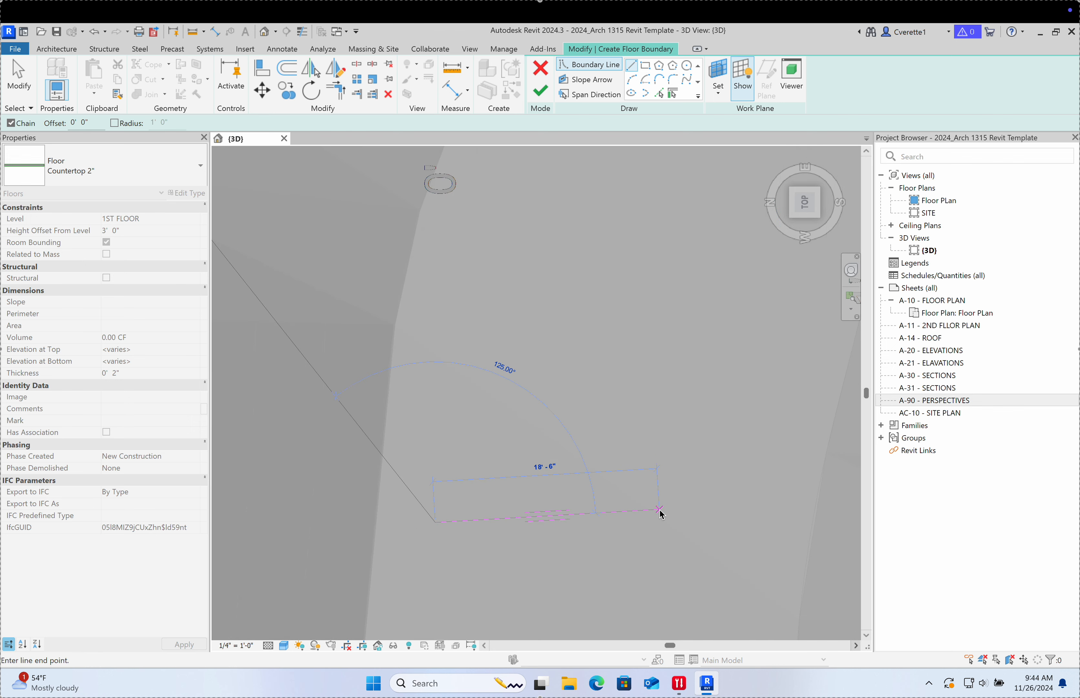
pyautogui.scroll(-5, 677, 529)
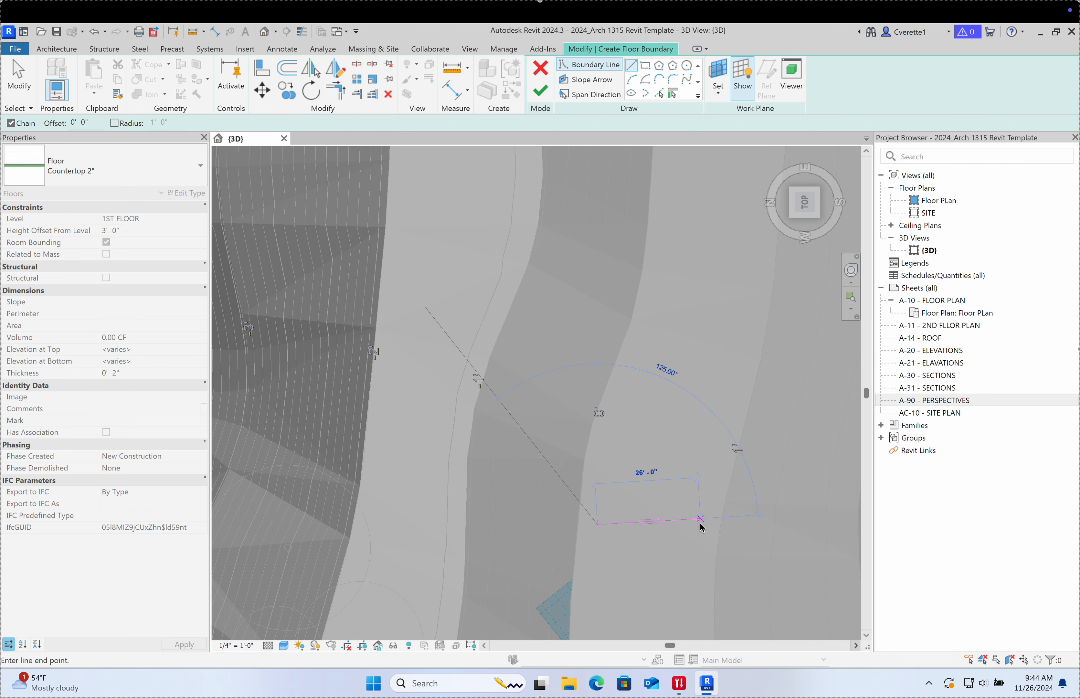
pyautogui.scroll(3, 697, 526)
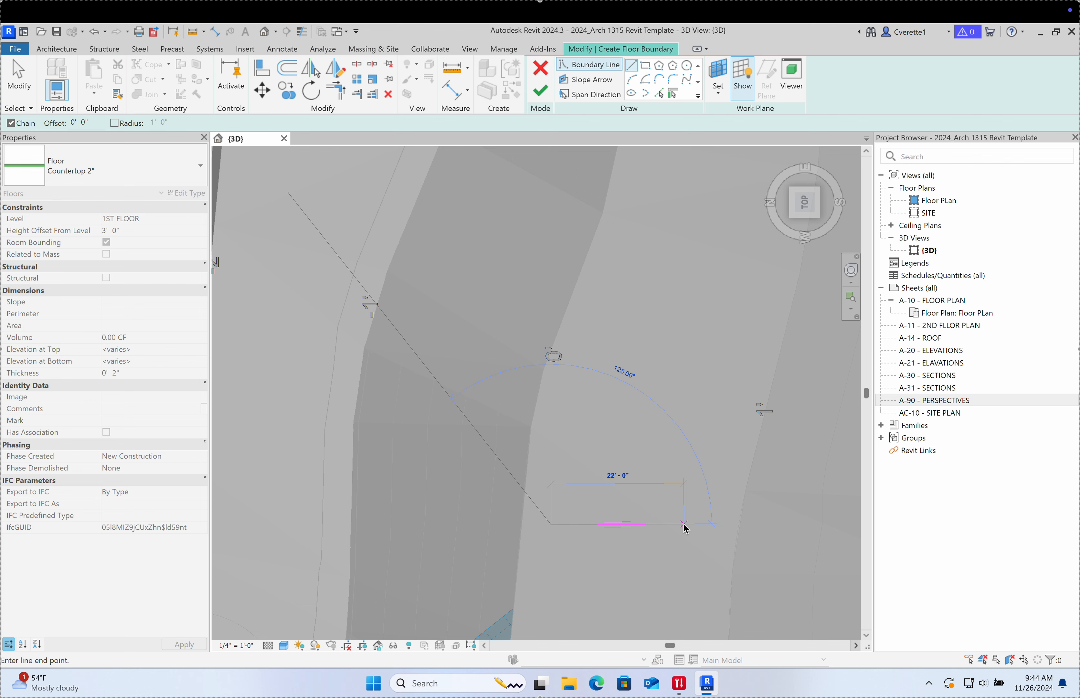
pyautogui.scroll(2, 656, 532)
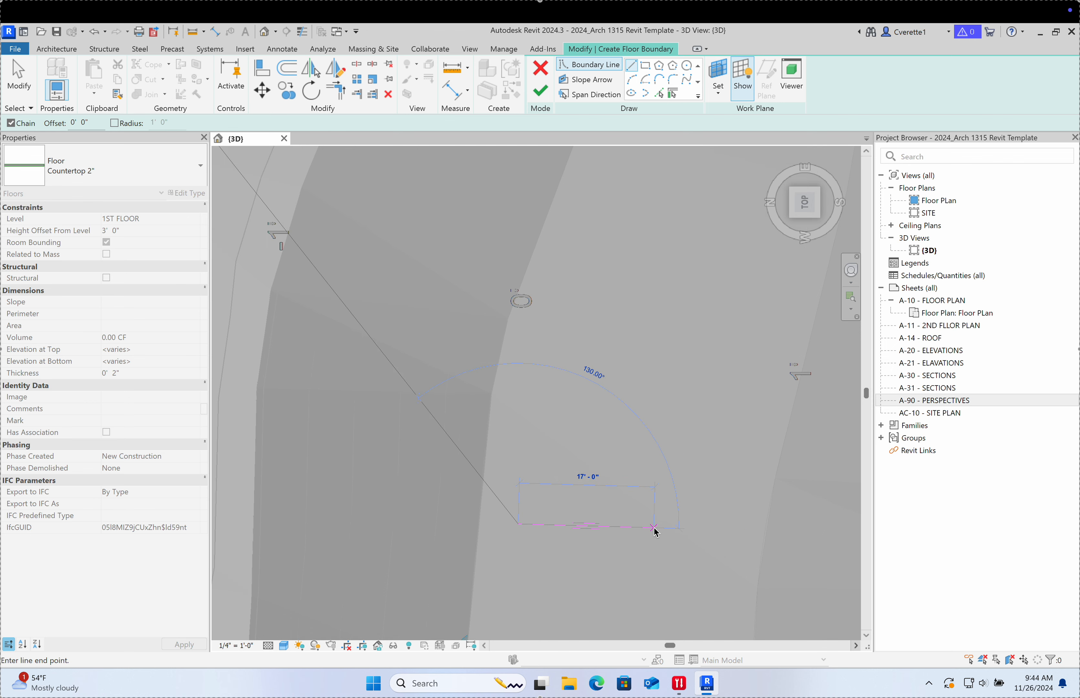
pyautogui.click(653, 527)
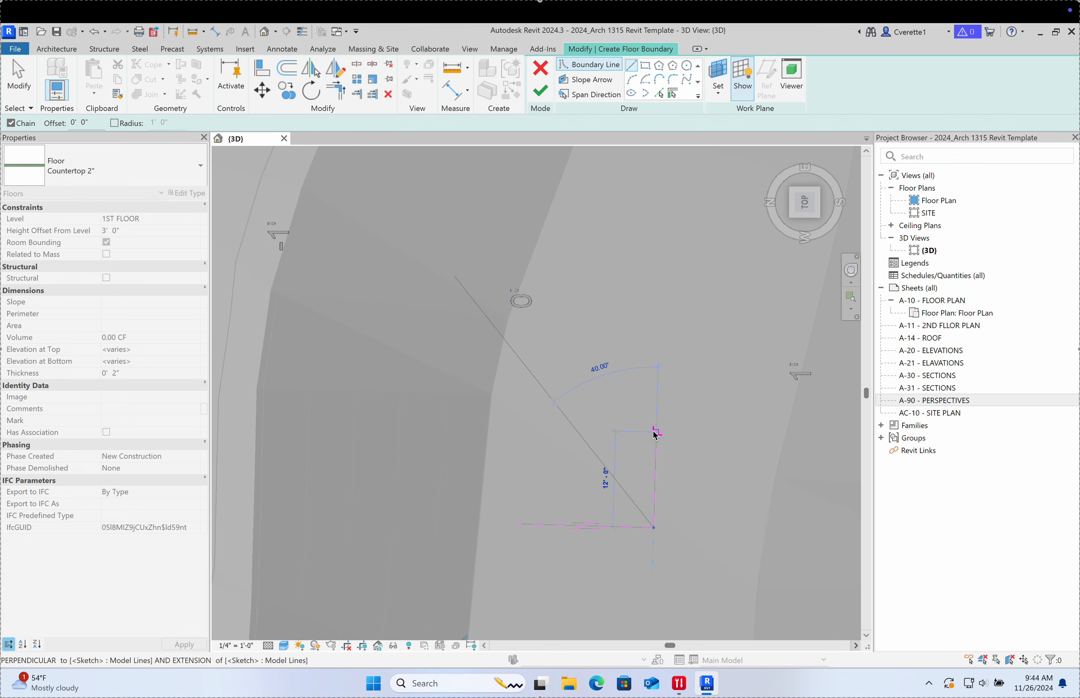
# Step: Trace the remaining stepped corners, including the 11'-6" edge, to close the boundary loop
pyautogui.click(656, 428)
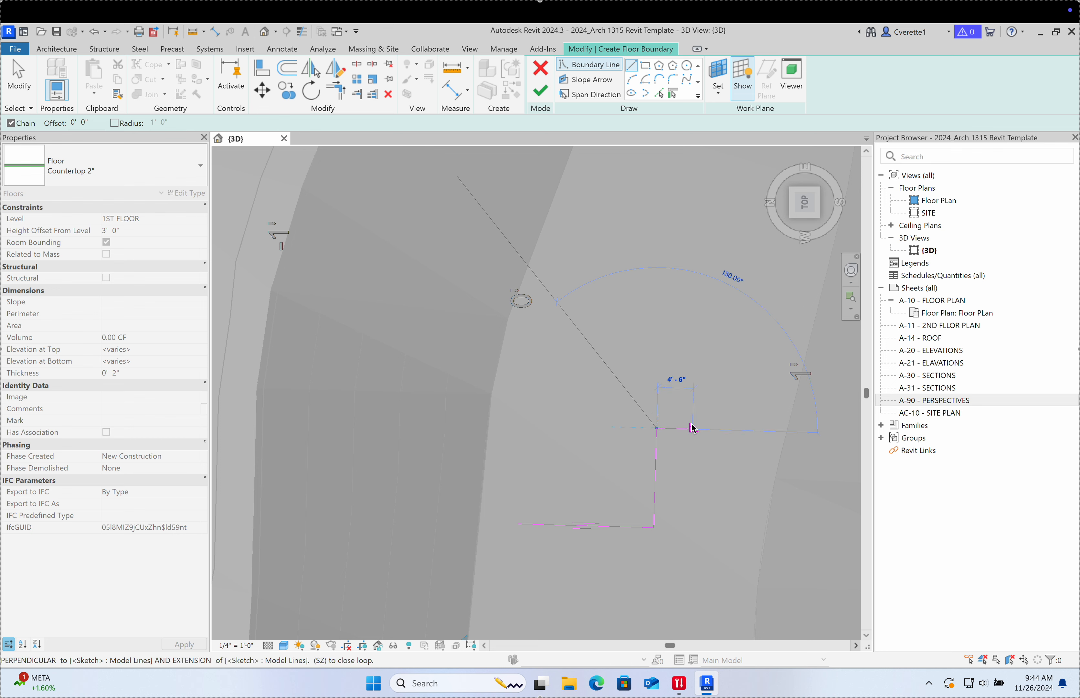
pyautogui.click(692, 429)
pyautogui.click(697, 261)
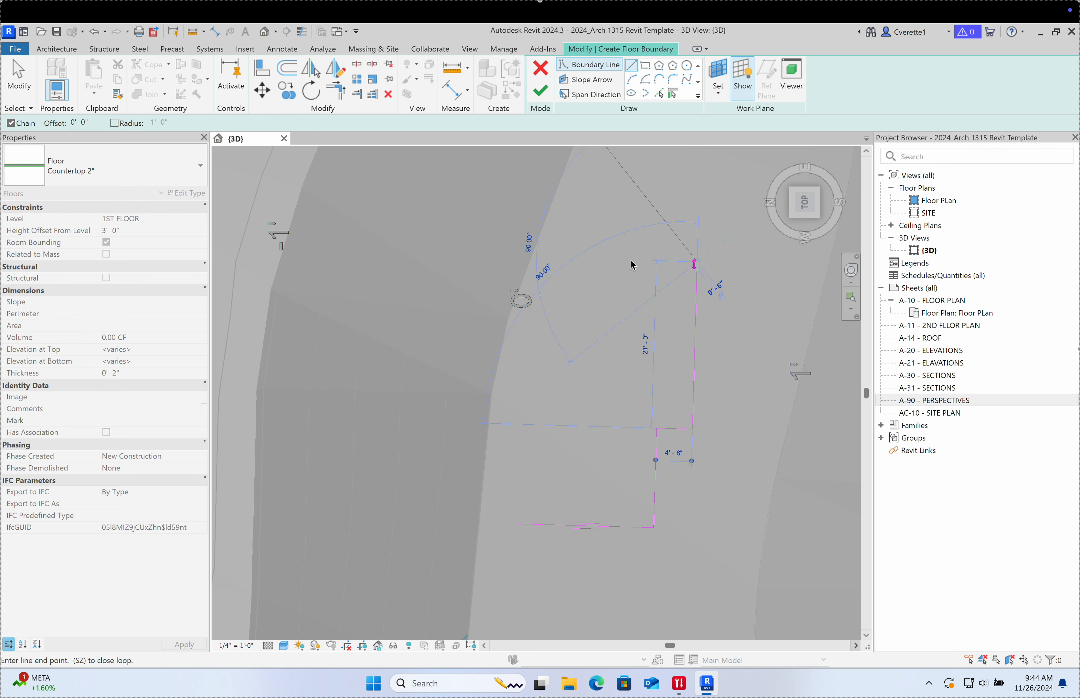
pyautogui.click(606, 261)
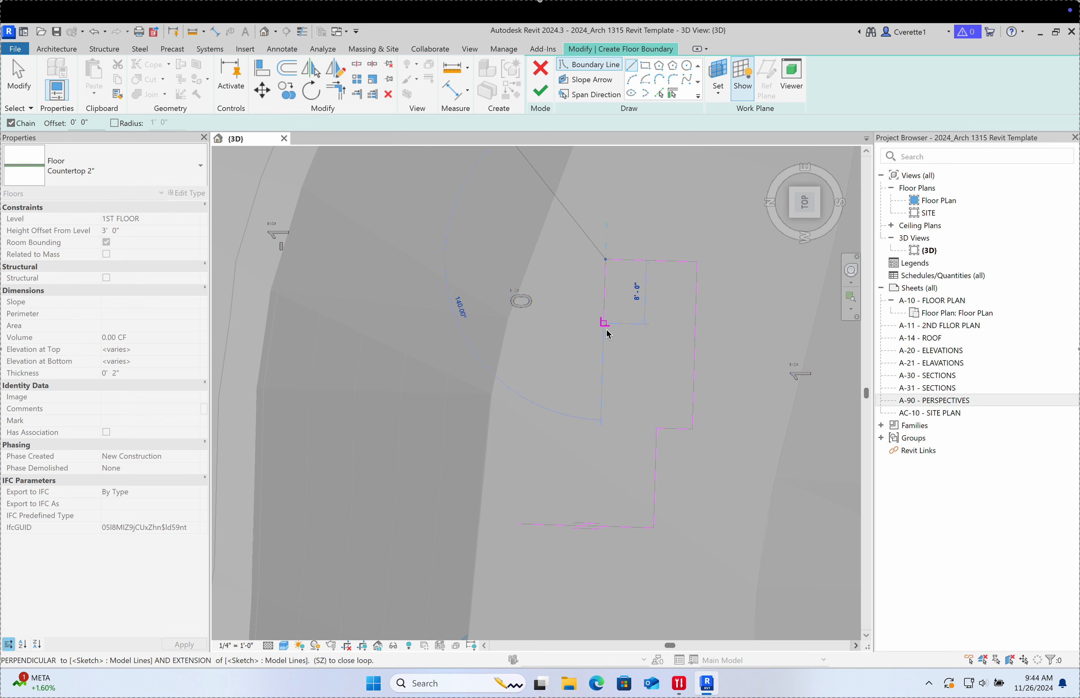
pyautogui.click(604, 359)
pyautogui.click(335, 351)
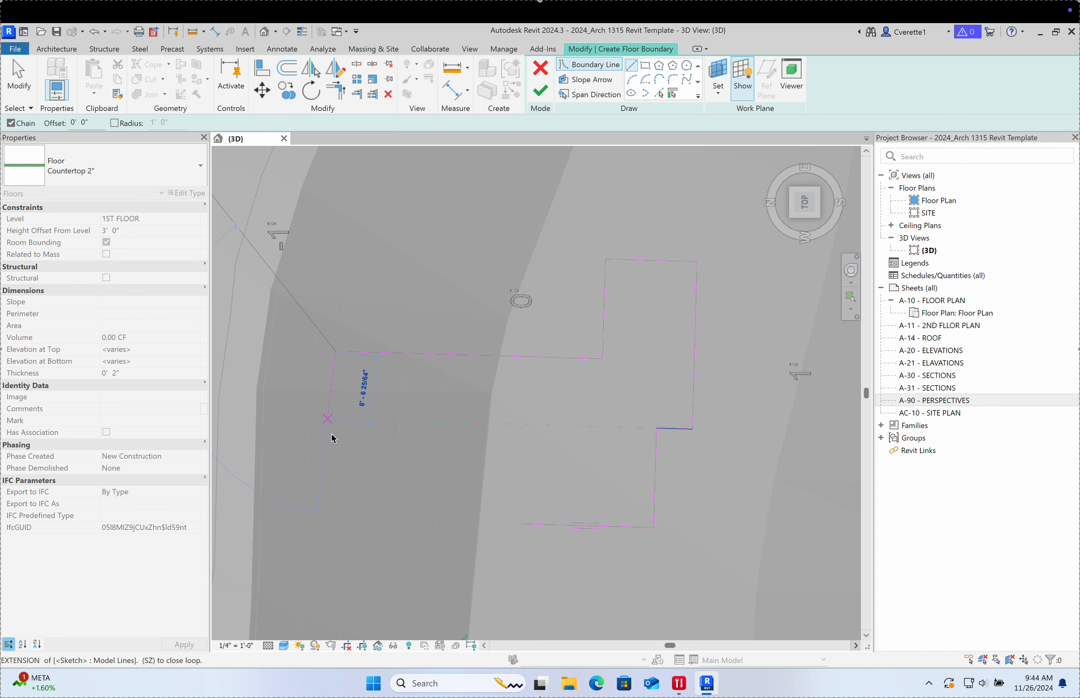
pyautogui.click(332, 474)
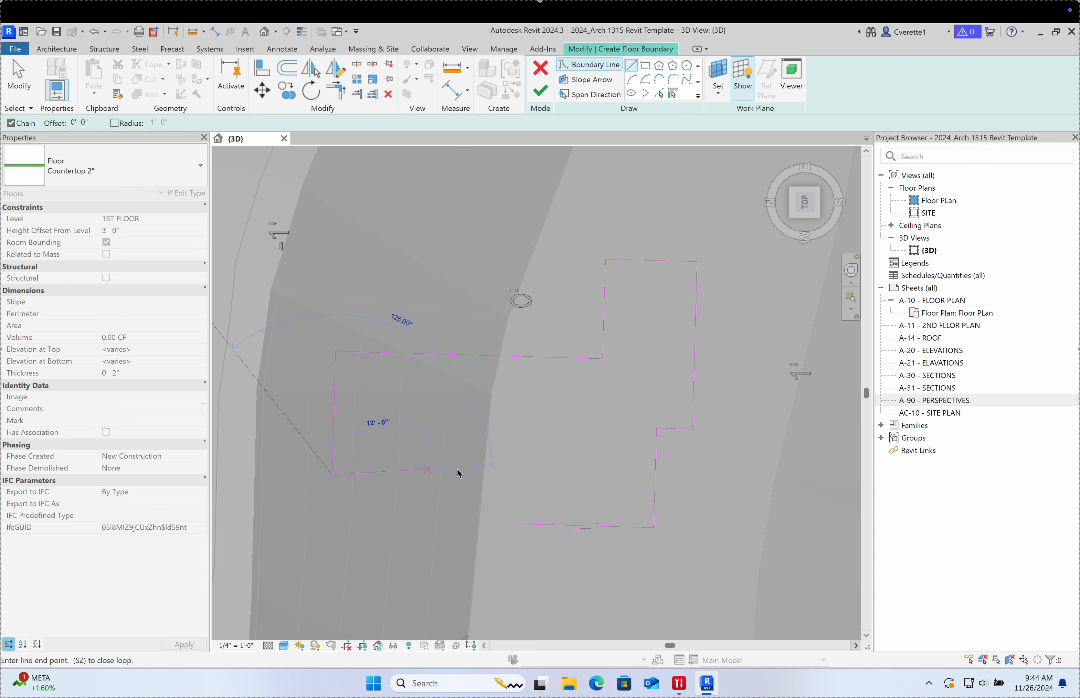
pyautogui.click(519, 479)
pyautogui.click(518, 524)
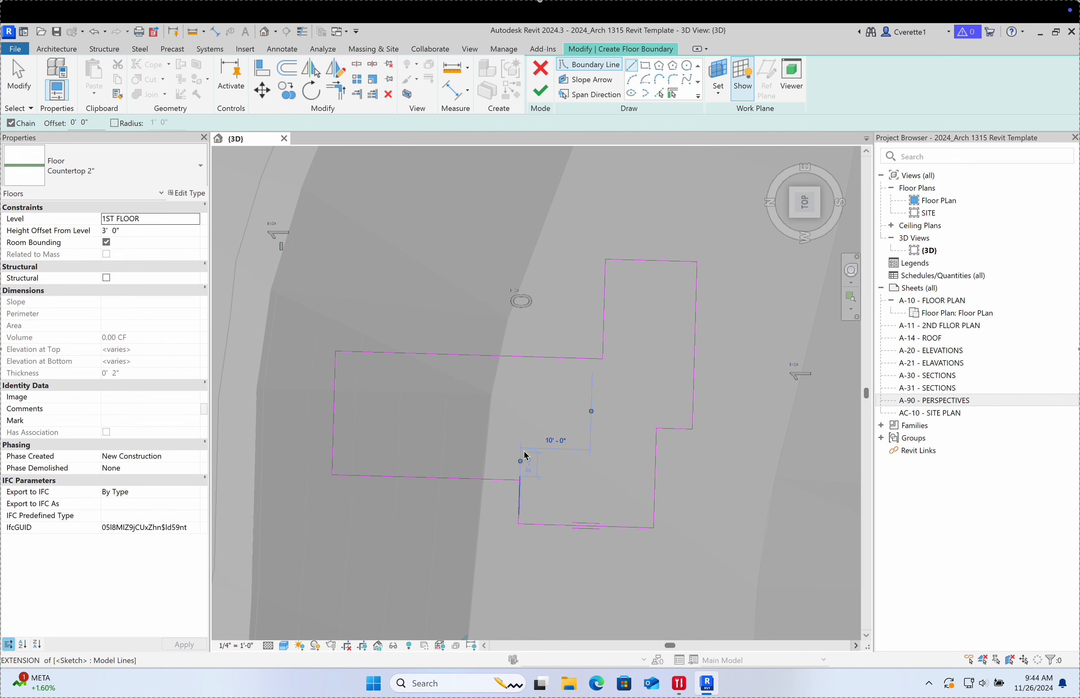
pyautogui.scroll(-4, 554, 440)
pyautogui.click(25, 88)
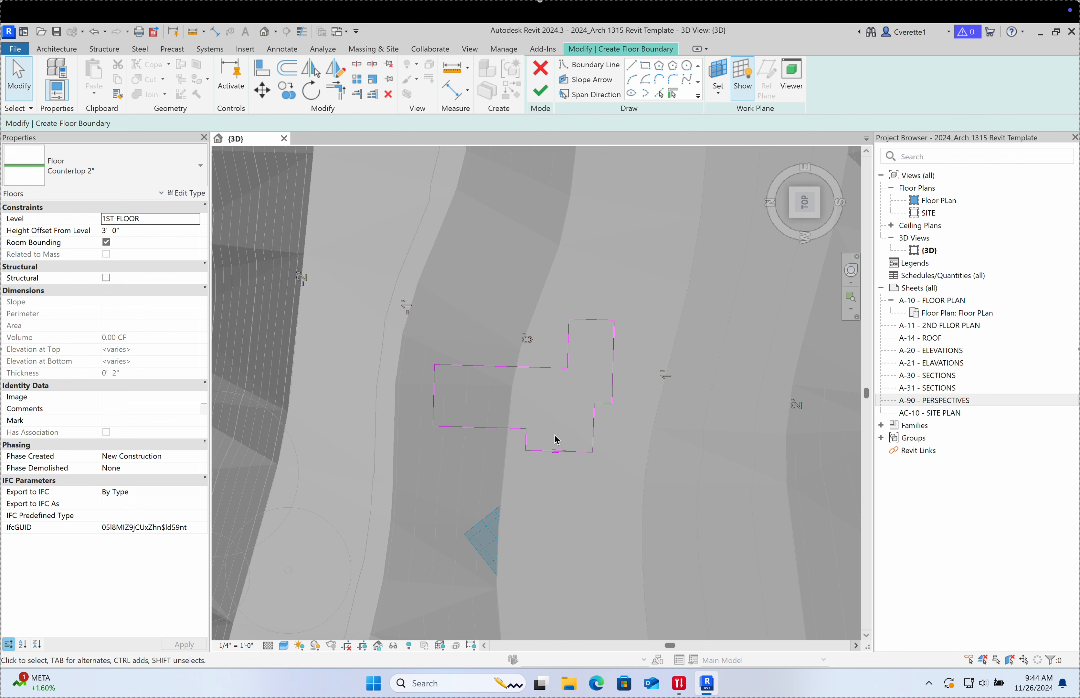
# Step: Place an aligned 15'-6" depth dimension on the left part of the sketch
pyautogui.press('d')
pyautogui.press('i')
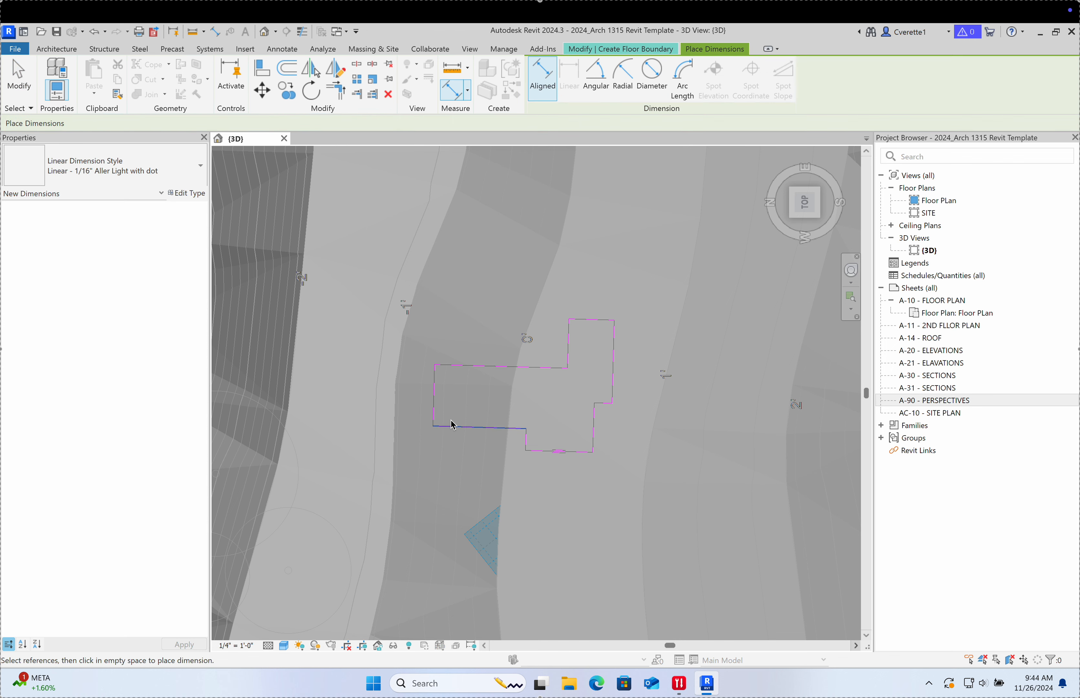
pyautogui.click(467, 368)
pyautogui.scroll(5, 467, 390)
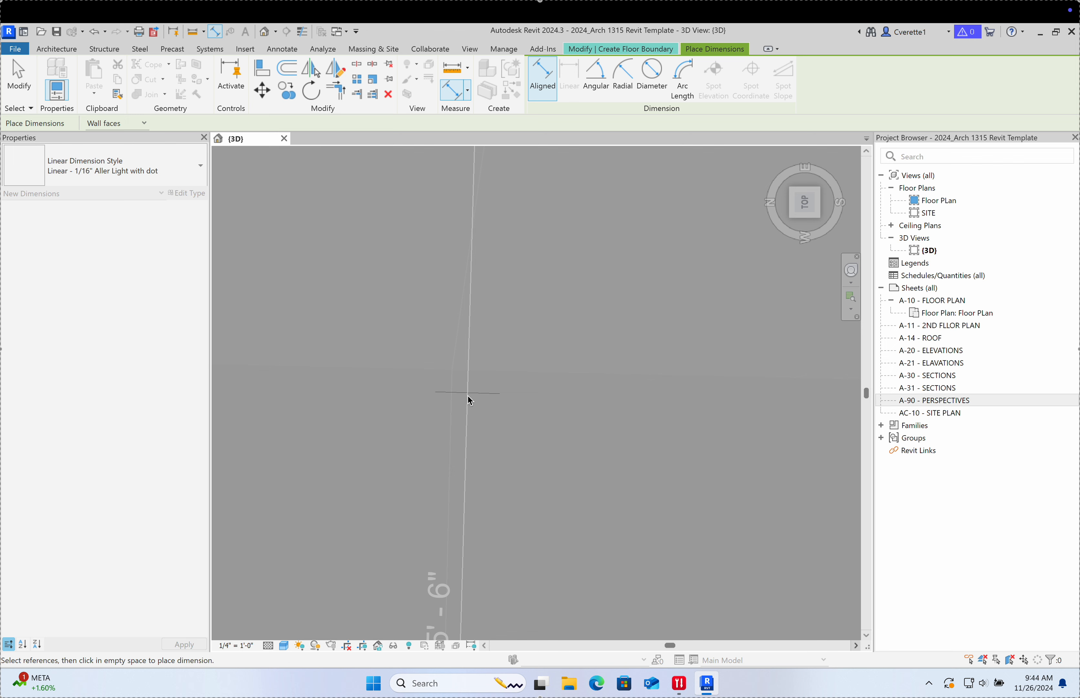
pyautogui.click(474, 428)
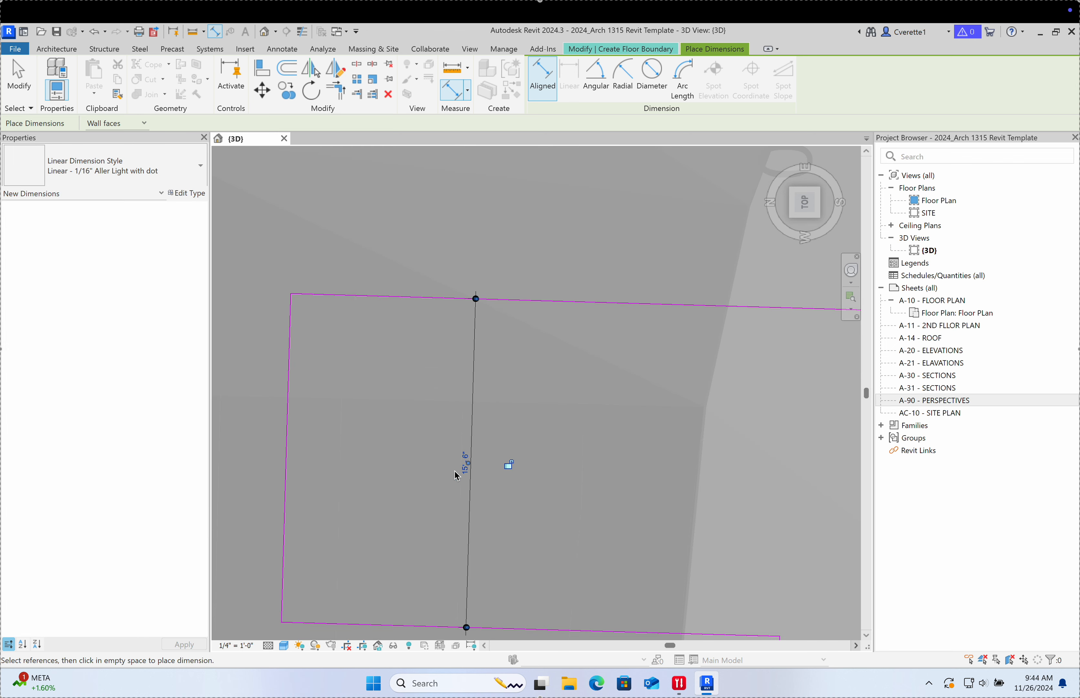
pyautogui.scroll(5, 457, 475)
pyautogui.scroll(-10, 555, 395)
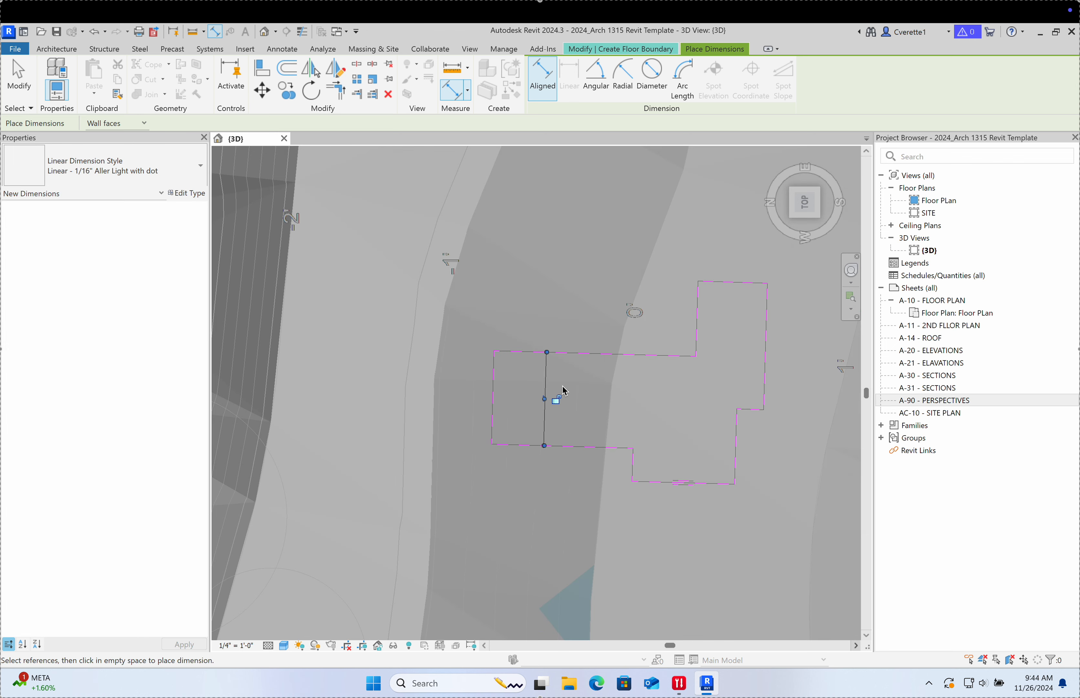
pyautogui.click(585, 357)
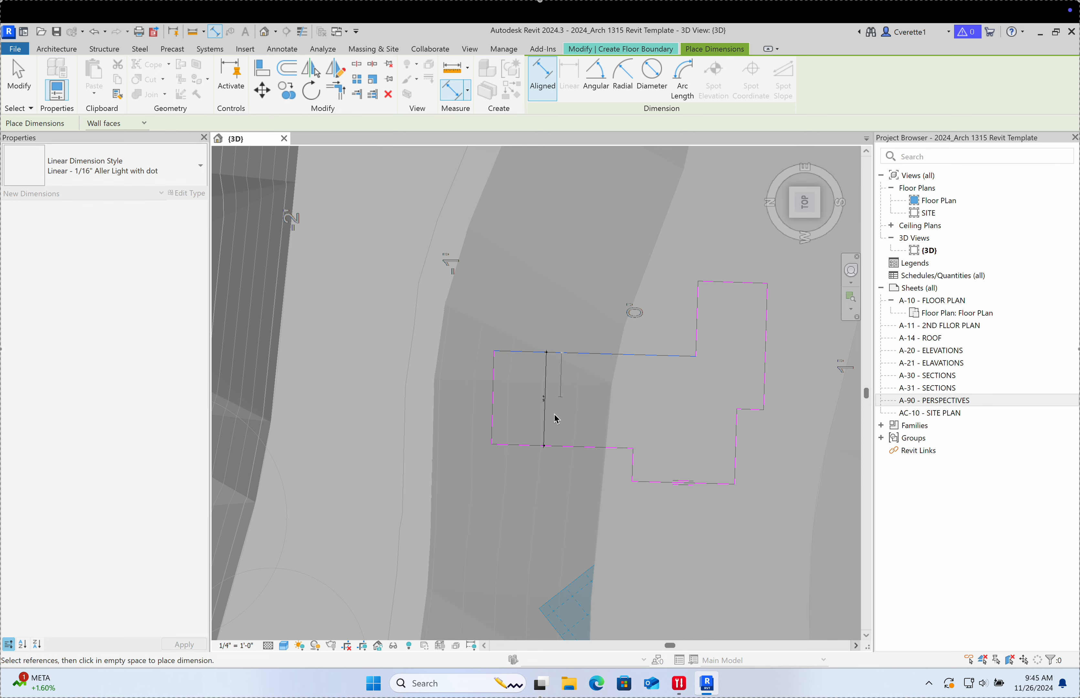
pyautogui.scroll(3, 551, 410)
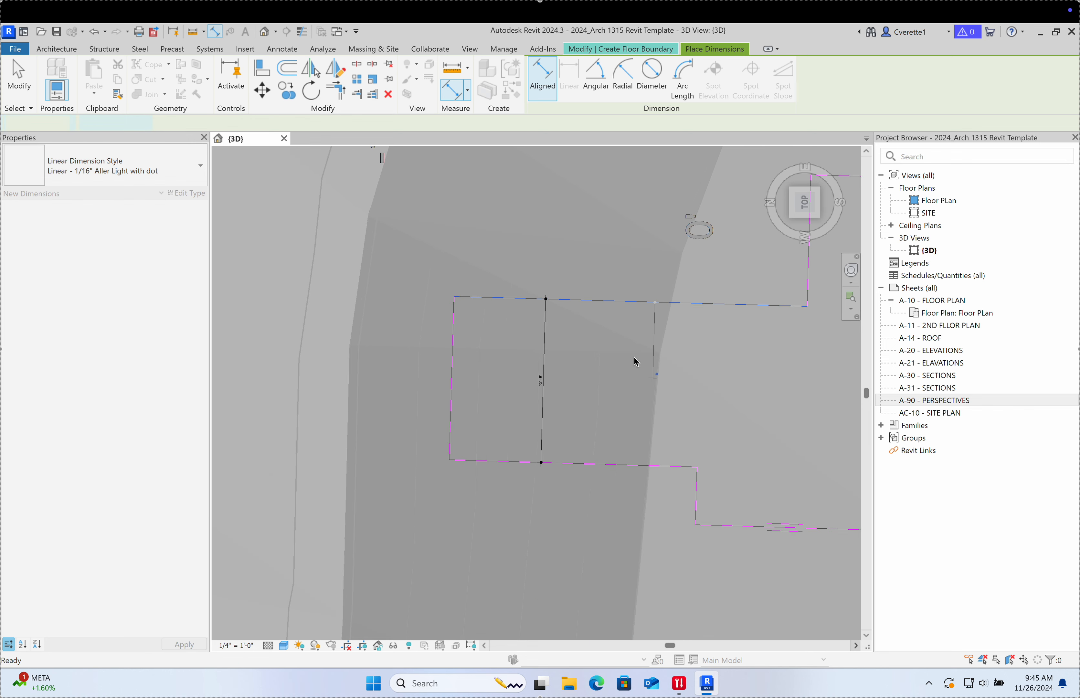
pyautogui.scroll(-3, 630, 354)
pyautogui.press('Escape')
pyautogui.click(612, 355)
pyautogui.scroll(4, 574, 374)
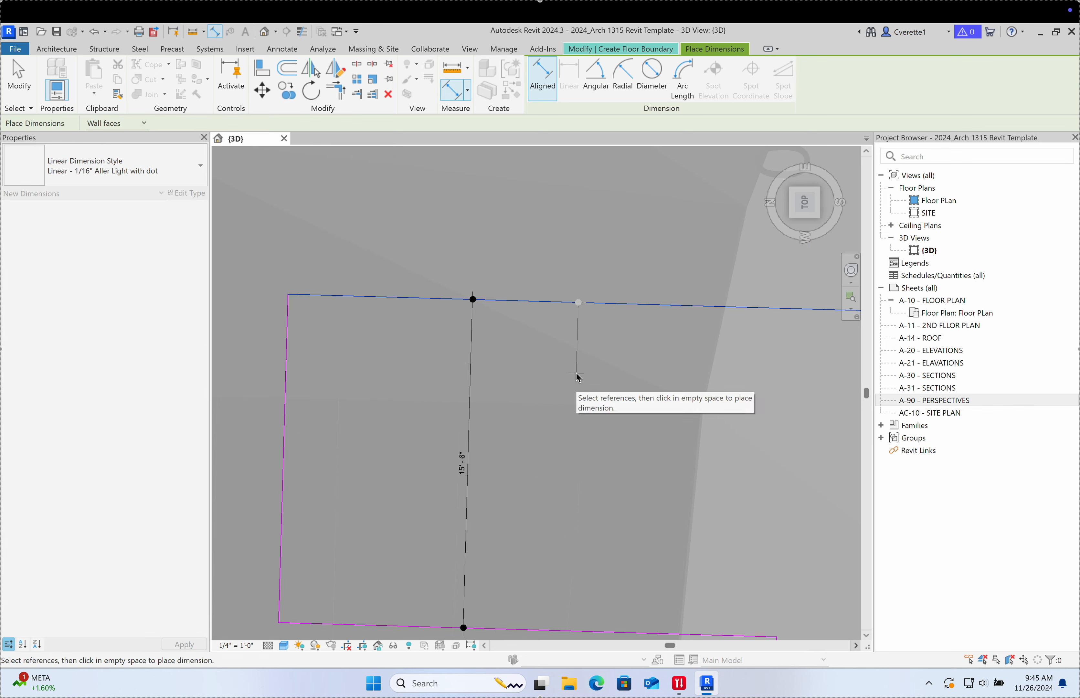
pyautogui.press('Escape')
pyautogui.press('Escape')
pyautogui.scroll(-4, 569, 360)
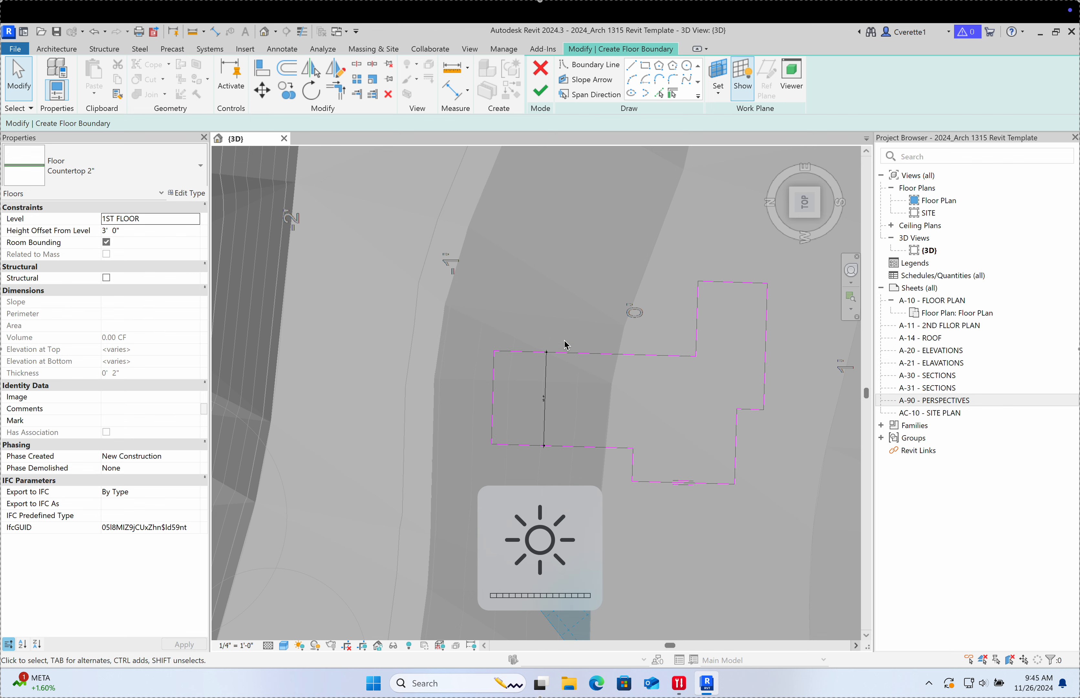
# Step: Change the left part's 15'-6" temporary dimension to 20'-0"
pyautogui.click(604, 354)
pyautogui.scroll(1, 550, 398)
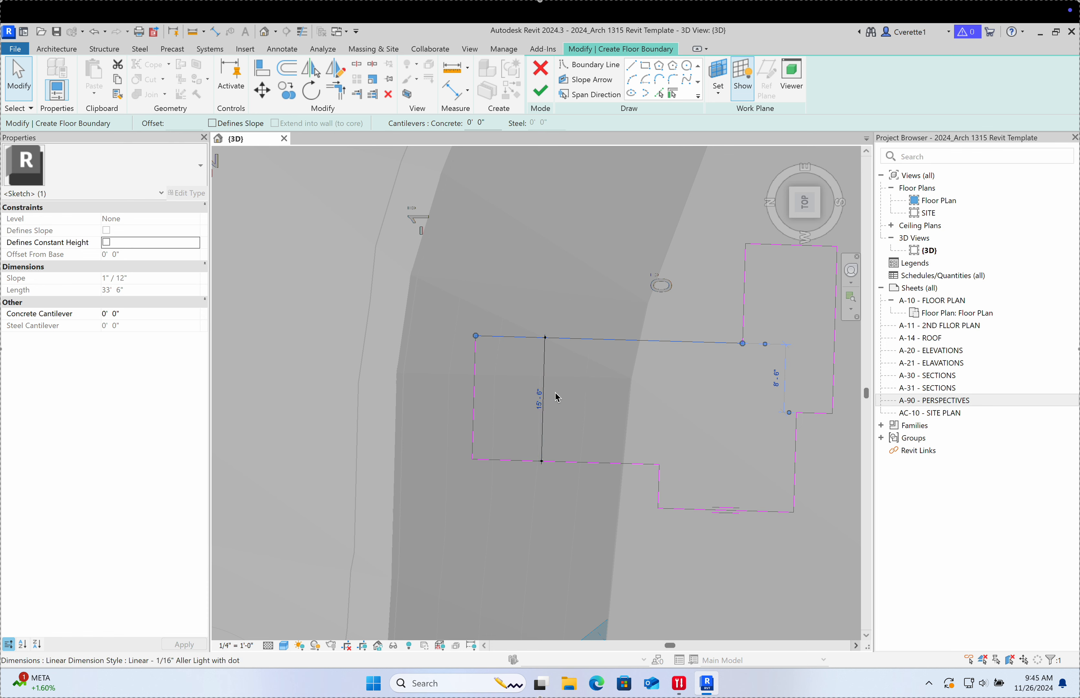
pyautogui.click(595, 403)
pyautogui.click(597, 340)
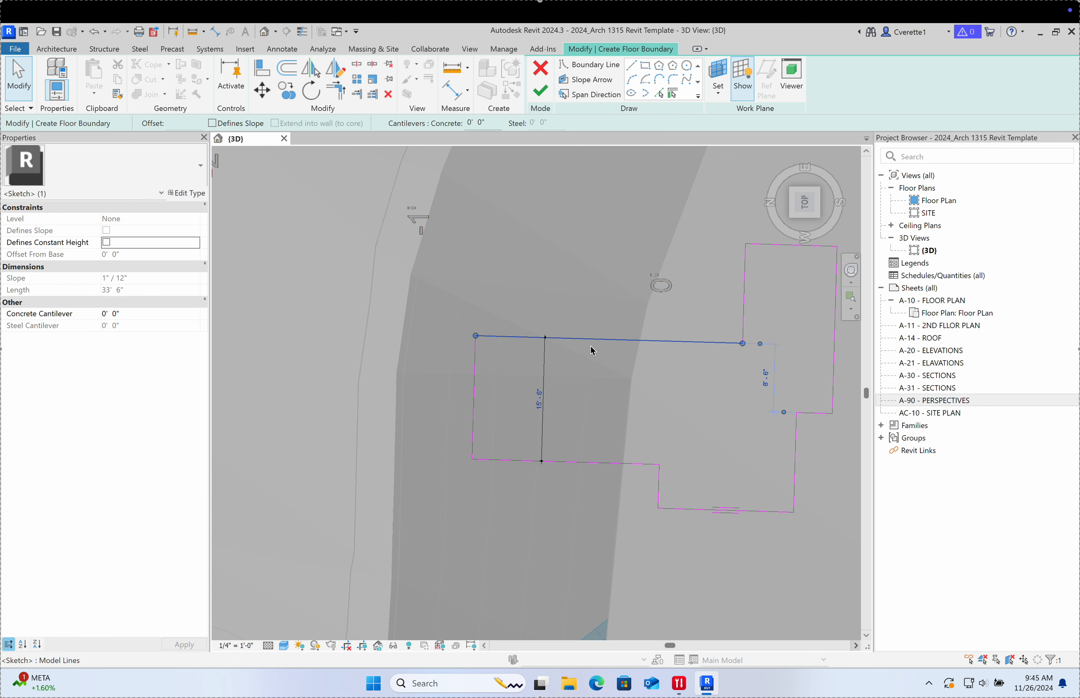
pyautogui.click(540, 400)
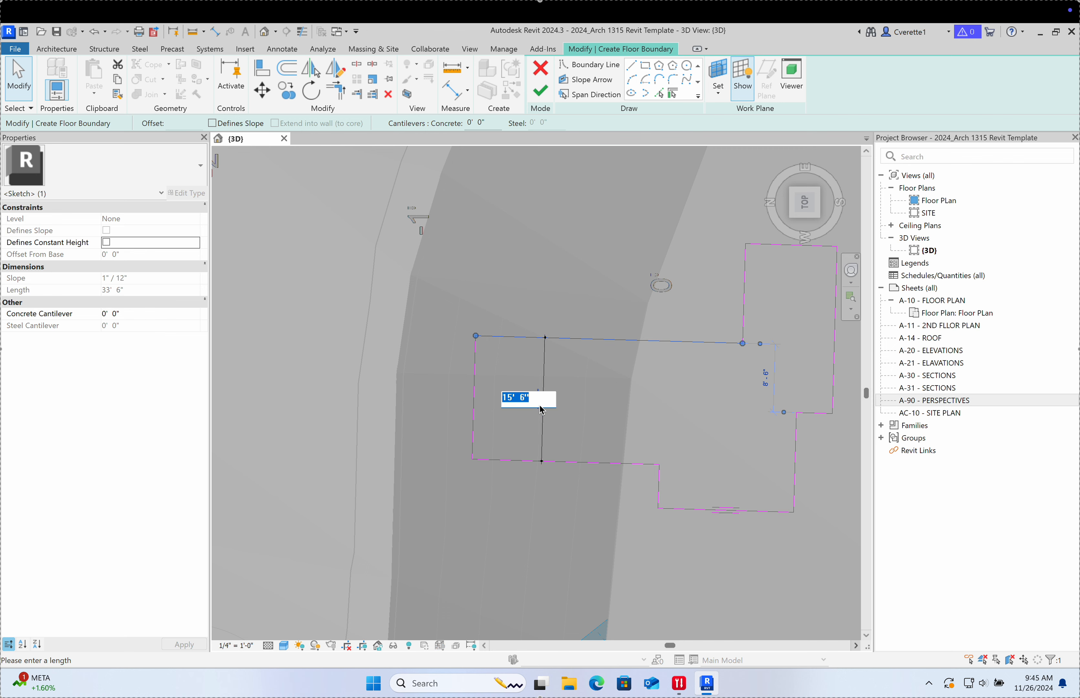
pyautogui.write('20')
pyautogui.press('Return')
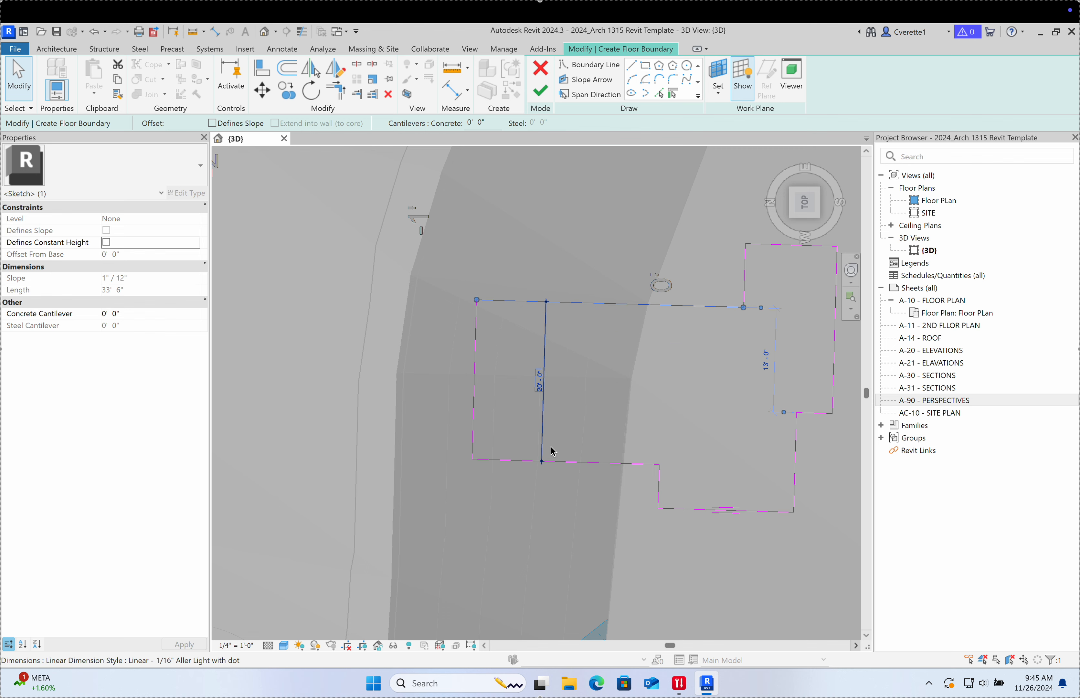
pyautogui.click(606, 425)
# Step: Dimension the overall 45'-0" width and the full vertical depth through the middle
pyautogui.moveTo(632, 401); pyautogui.dragTo(514, 402, button='middle')
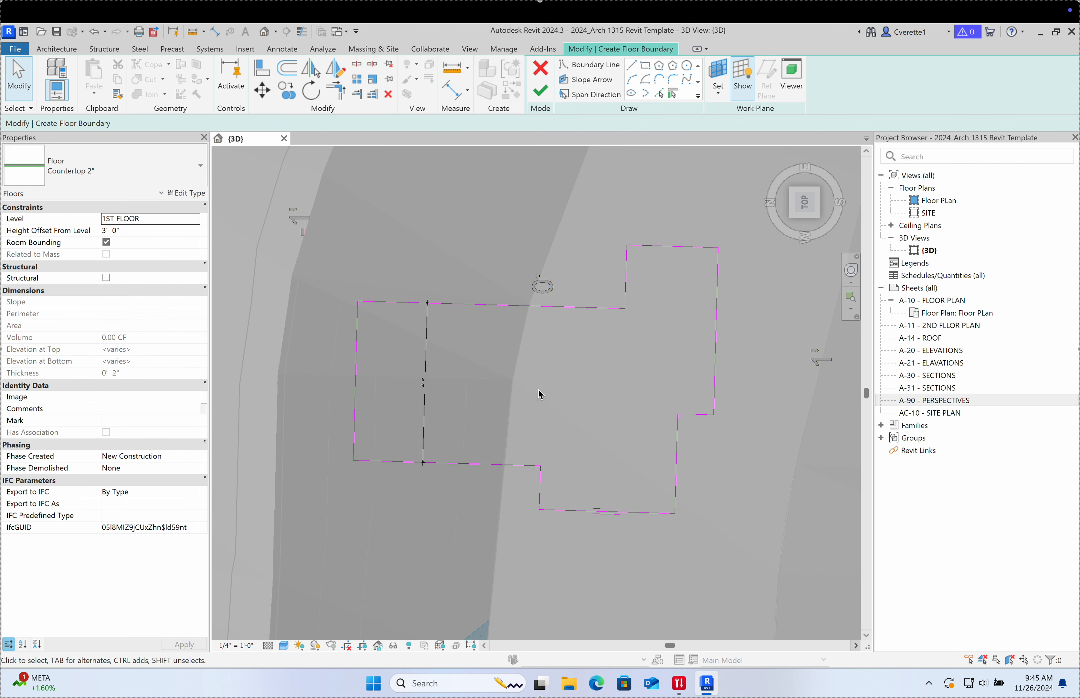
pyautogui.scroll(2, 600, 348)
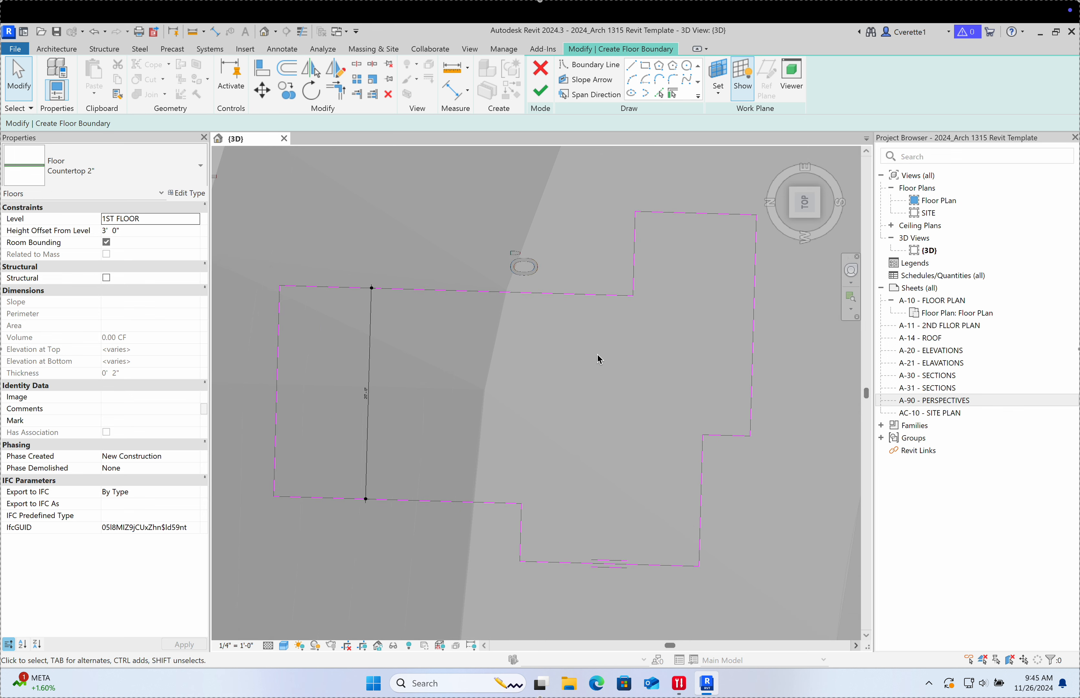
pyautogui.moveTo(577, 364); pyautogui.dragTo(572, 369, button='middle')
pyautogui.press('d')
pyautogui.press('i')
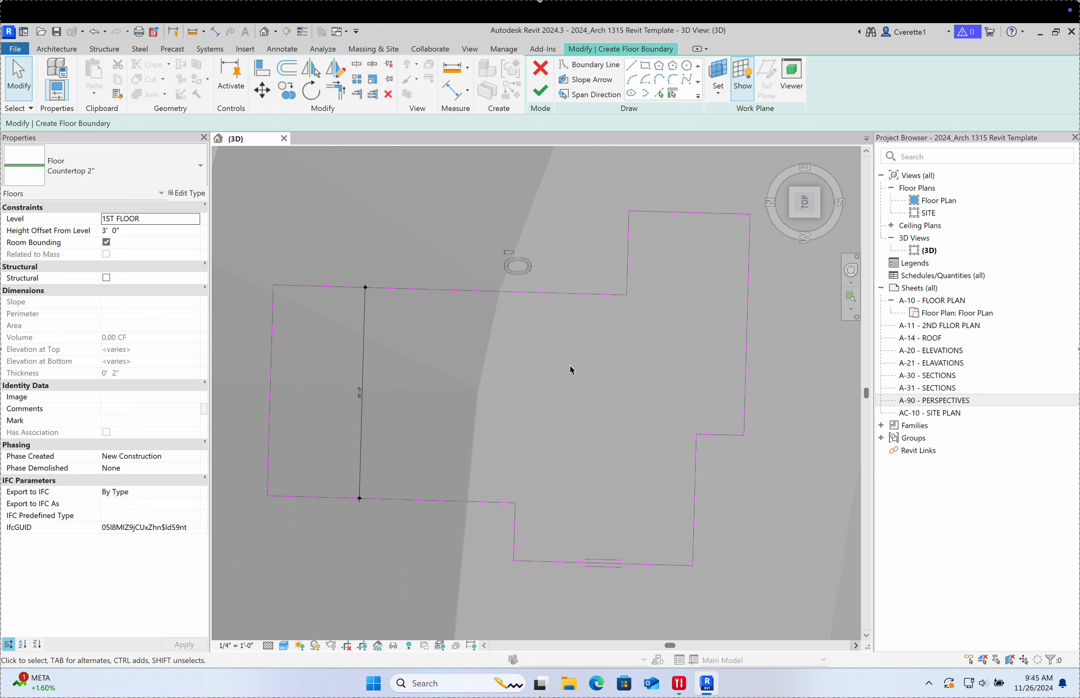
pyautogui.click(272, 378)
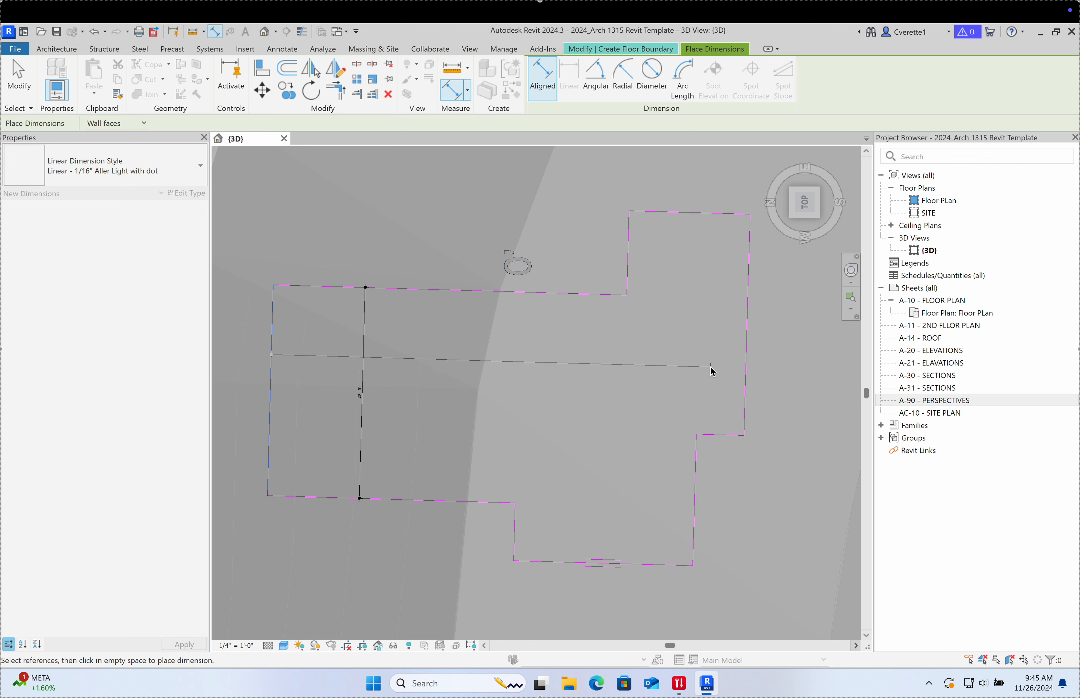
pyautogui.click(745, 374)
pyautogui.click(632, 380)
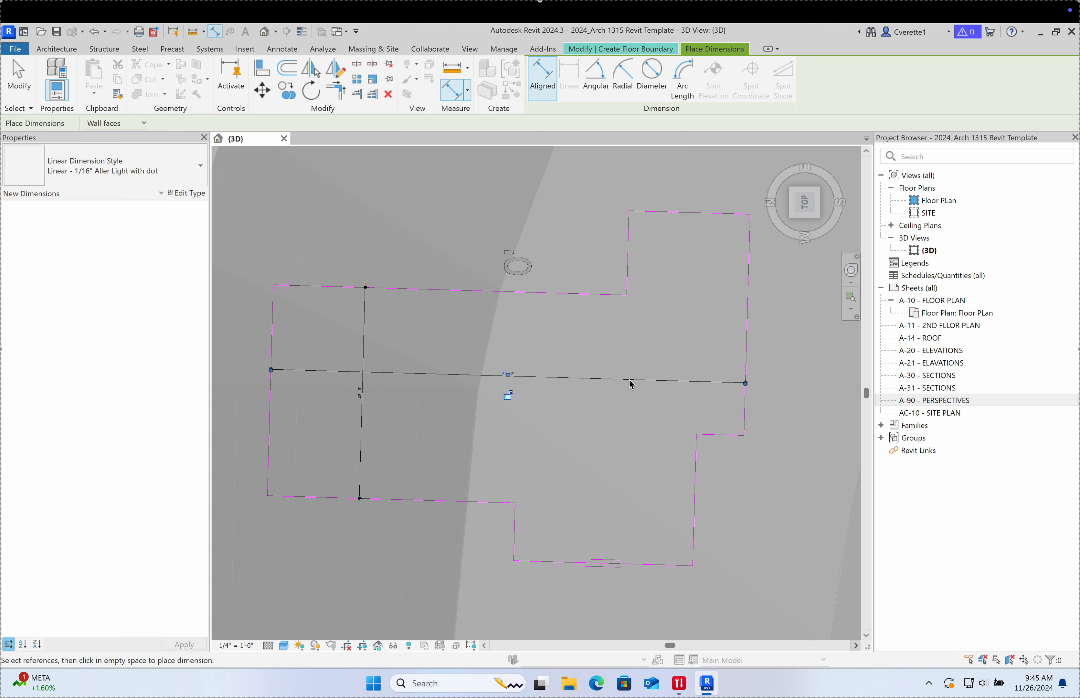
pyautogui.click(591, 295)
pyautogui.click(593, 563)
pyautogui.click(574, 492)
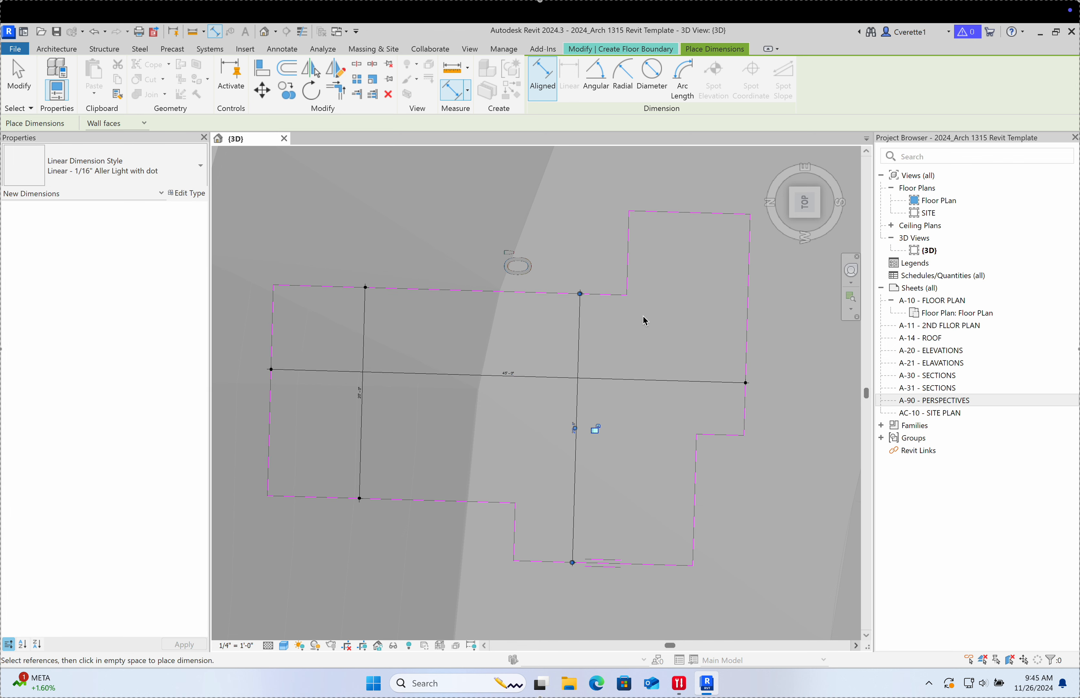
# Step: Add a dimension across the upper-right section of the sketch
pyautogui.click(628, 286)
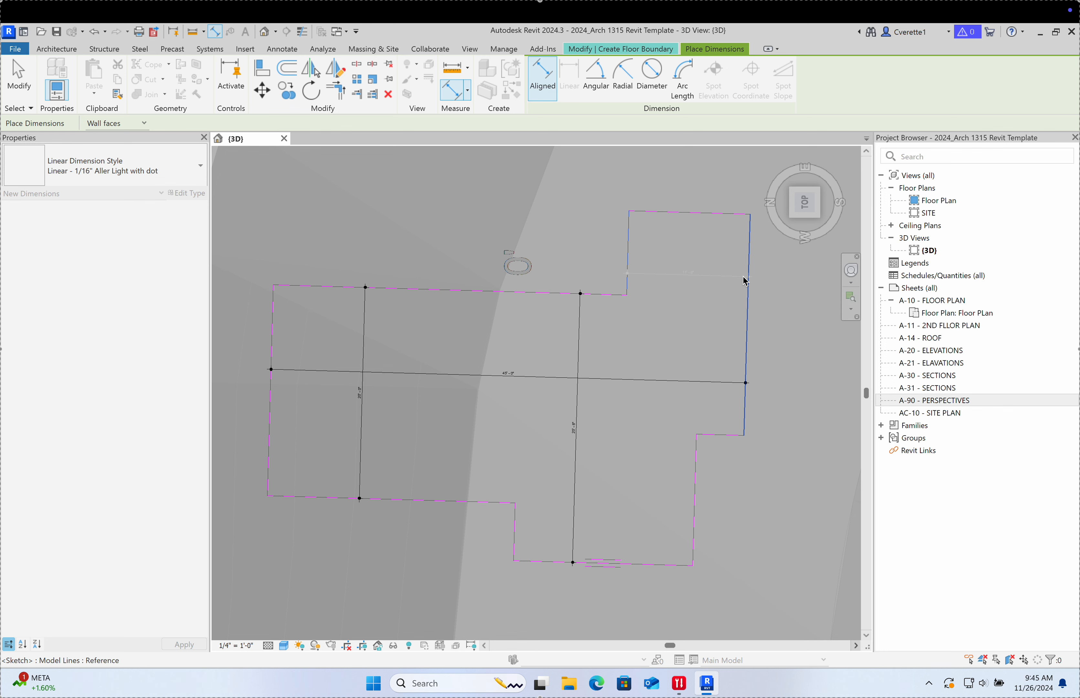
pyautogui.click(744, 276)
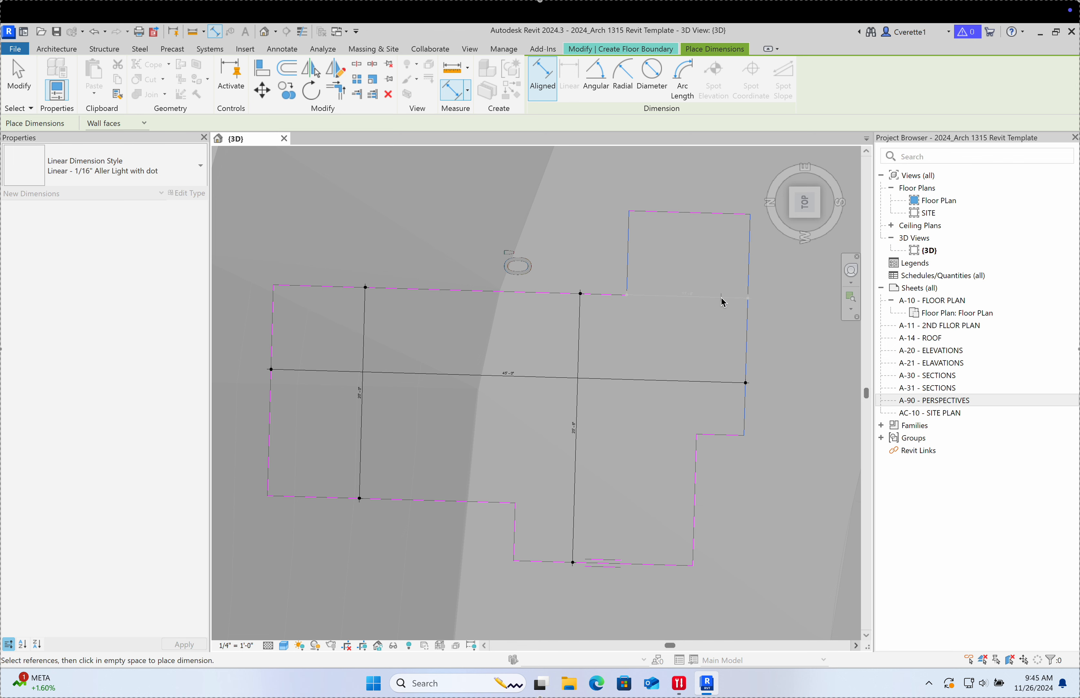
pyautogui.click(702, 262)
pyautogui.scroll(6, 494, 375)
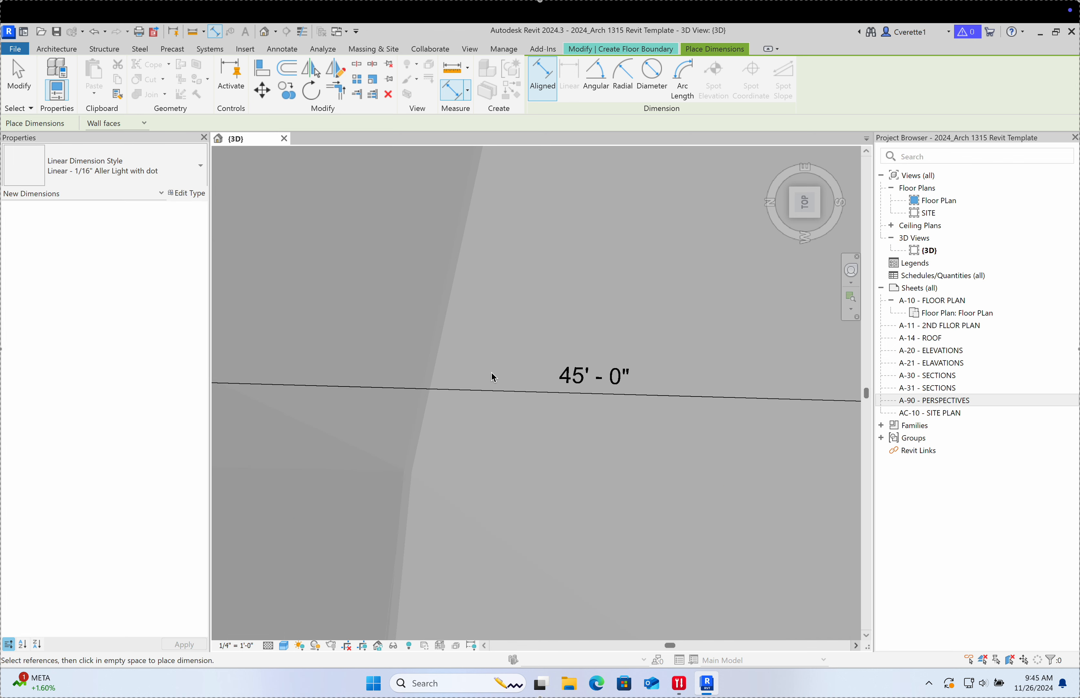
pyautogui.scroll(1, 586, 386)
pyautogui.scroll(-6, 585, 388)
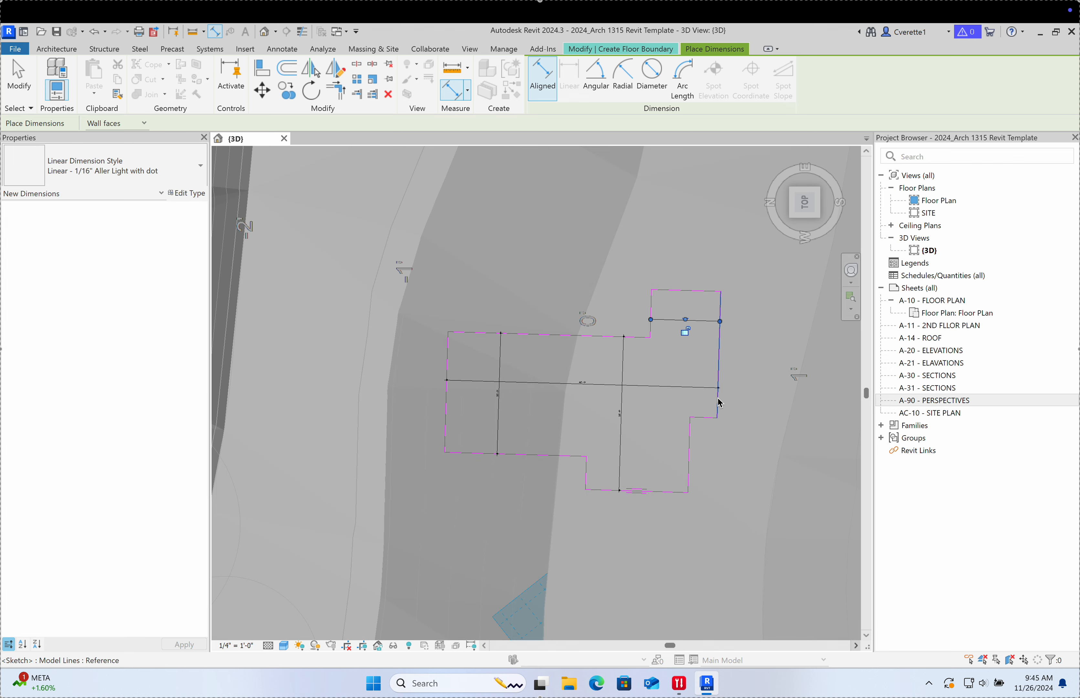
pyautogui.scroll(6, 583, 383)
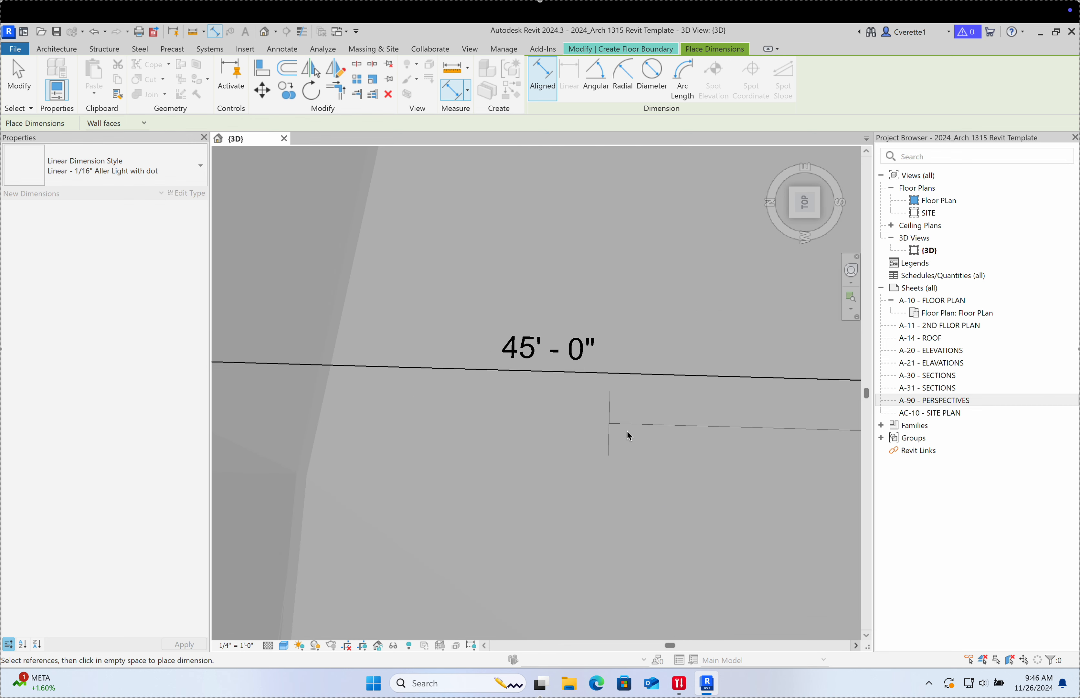
pyautogui.scroll(-5, 626, 432)
pyautogui.press('Escape')
pyautogui.press('Escape')
pyautogui.scroll(-2, 604, 380)
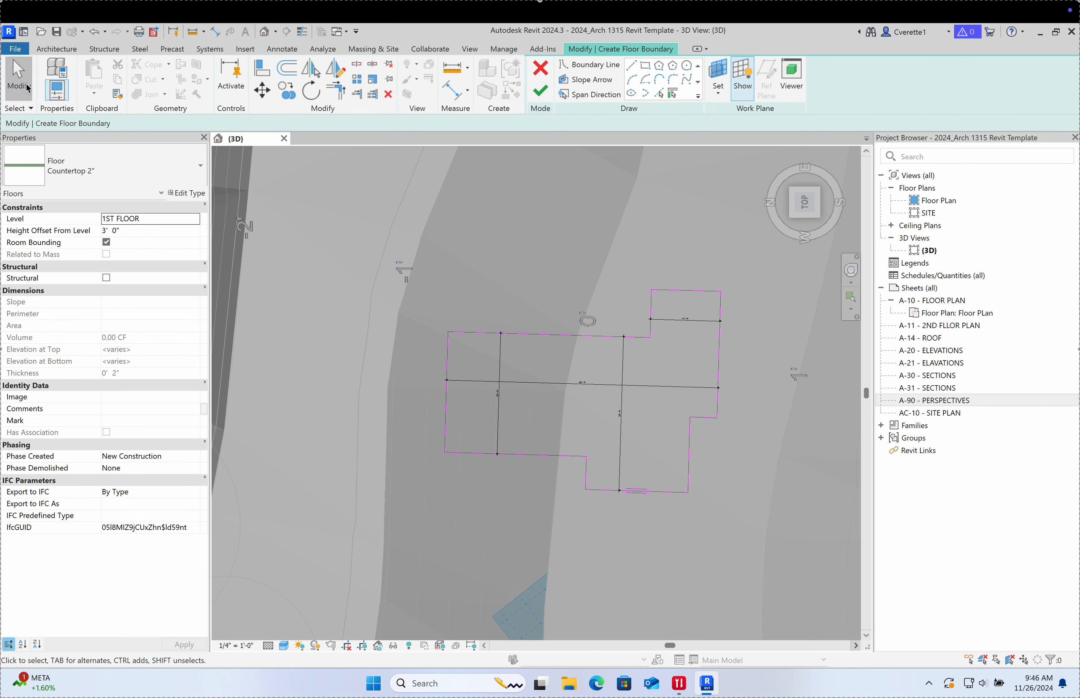
# Step: Widen the sketch's overall width from 45'-0" to 45'-6"
pyautogui.click(720, 409)
pyautogui.scroll(5, 591, 390)
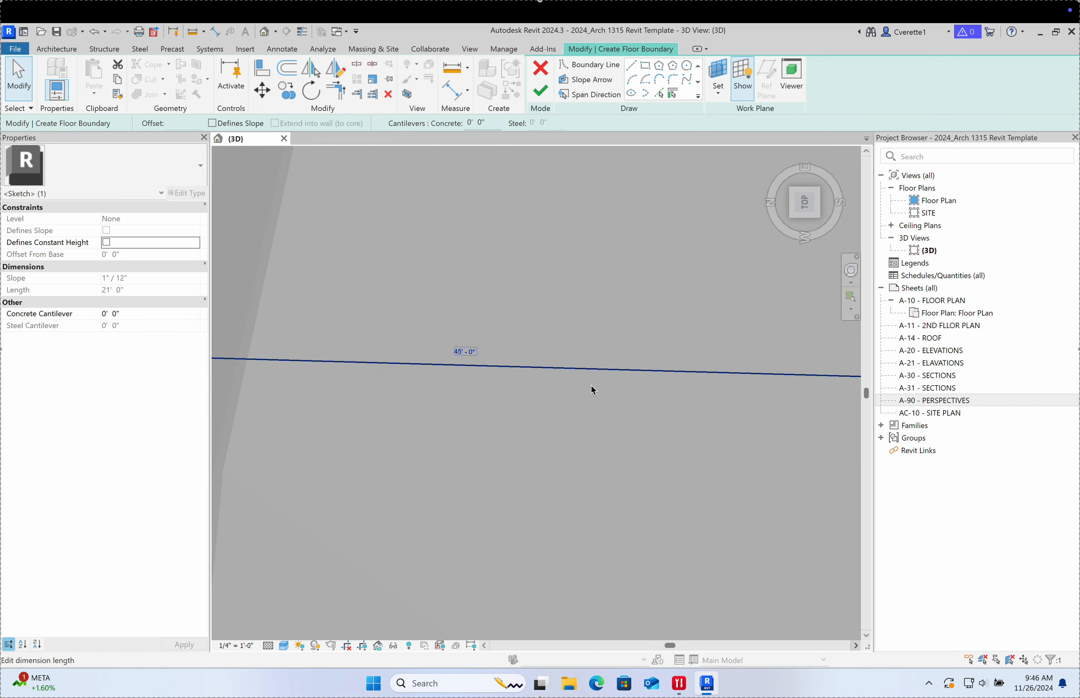
pyautogui.click(460, 352)
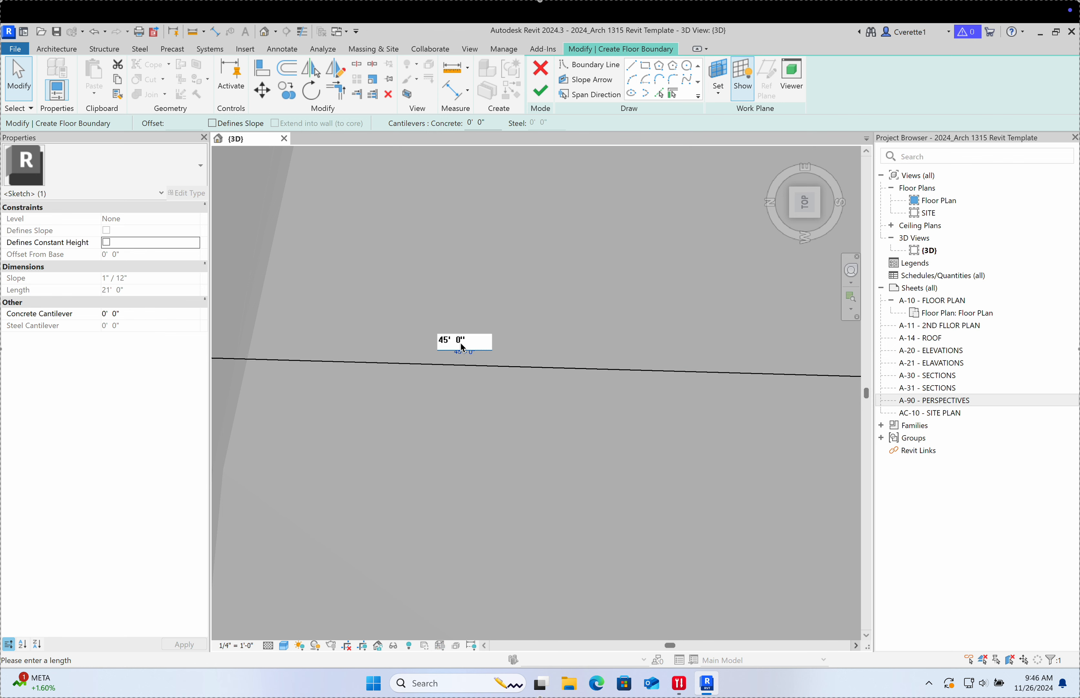
pyautogui.doubleClick(459, 343)
pyautogui.write('6')
pyautogui.press('Return')
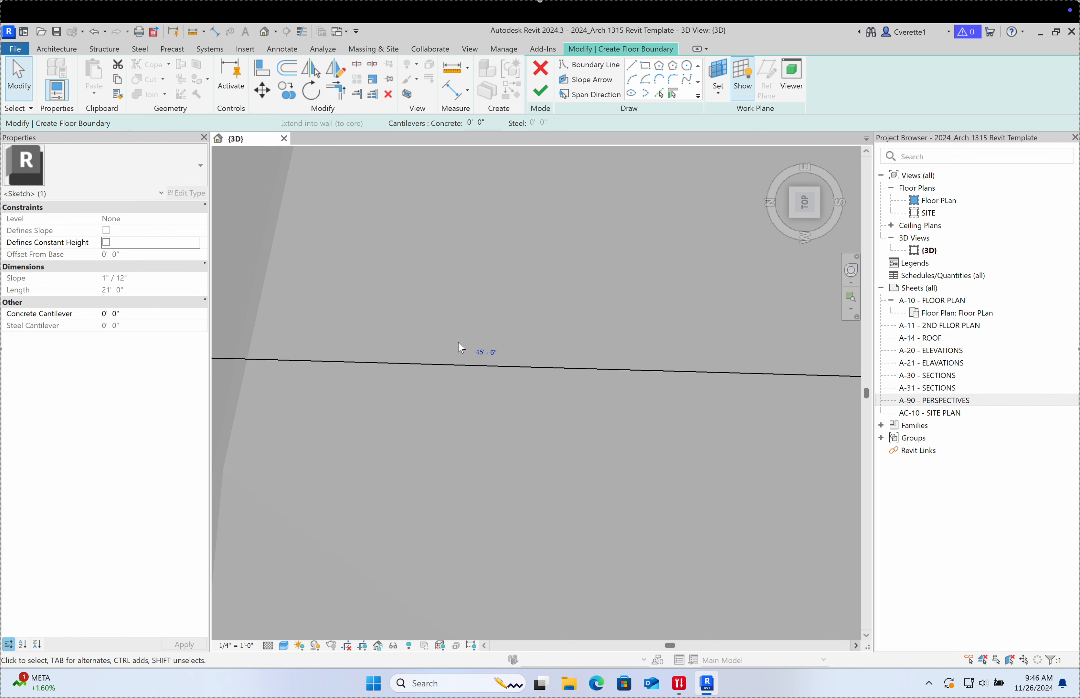
# Step: Reposition the bottom boundary line by entering 6 in its 5'-6" temporary dimension
pyautogui.scroll(-10, 537, 324)
pyautogui.scroll(6, 552, 340)
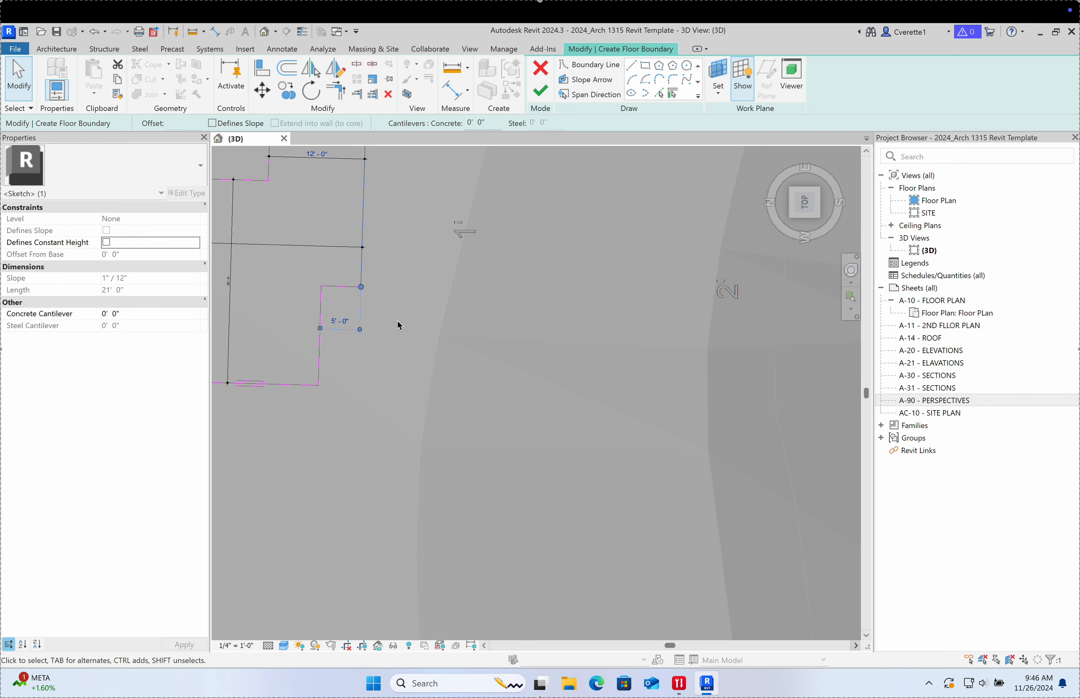
pyautogui.moveTo(398, 325); pyautogui.dragTo(633, 416, button='middle')
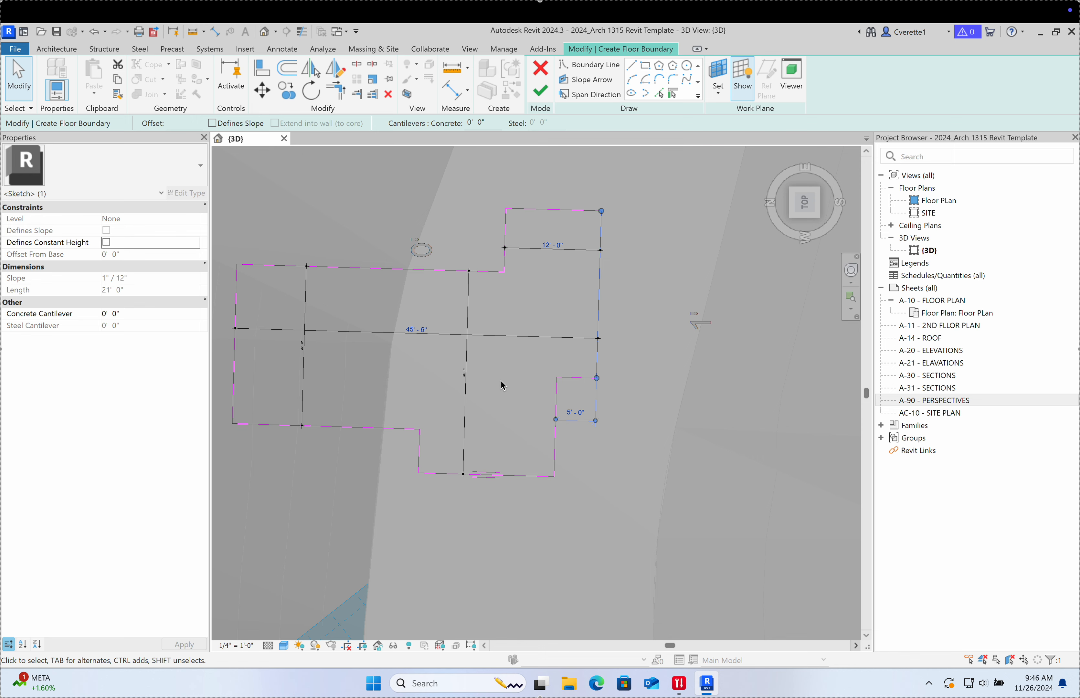
pyautogui.scroll(3, 585, 238)
pyautogui.moveTo(633, 426); pyautogui.dragTo(638, 299, button='middle')
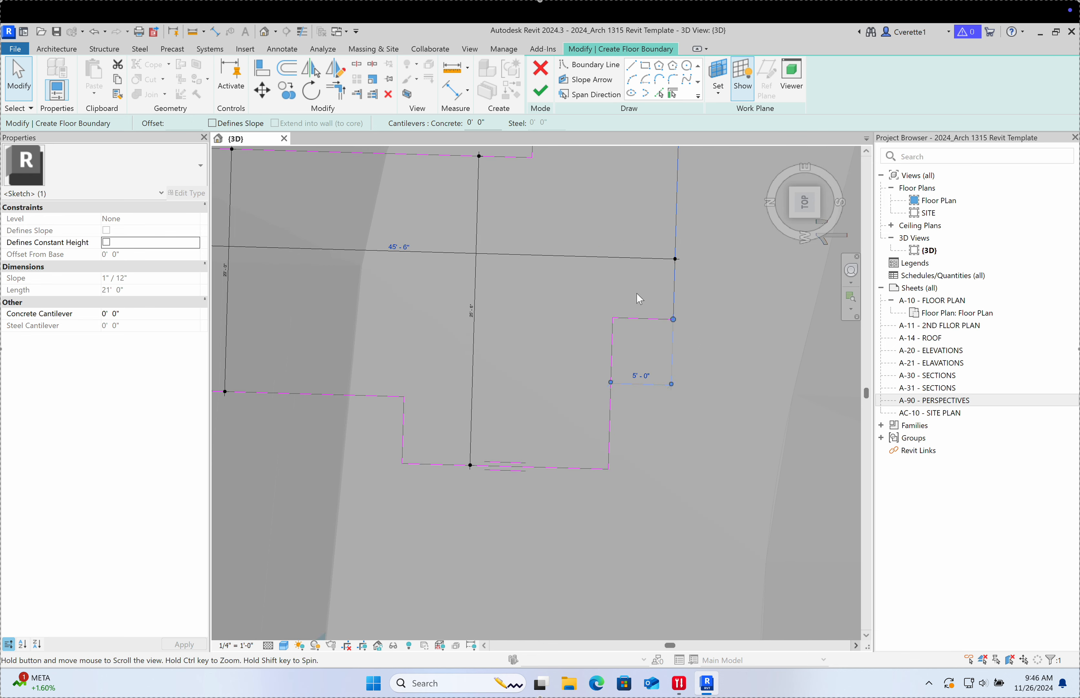
pyautogui.click(497, 467)
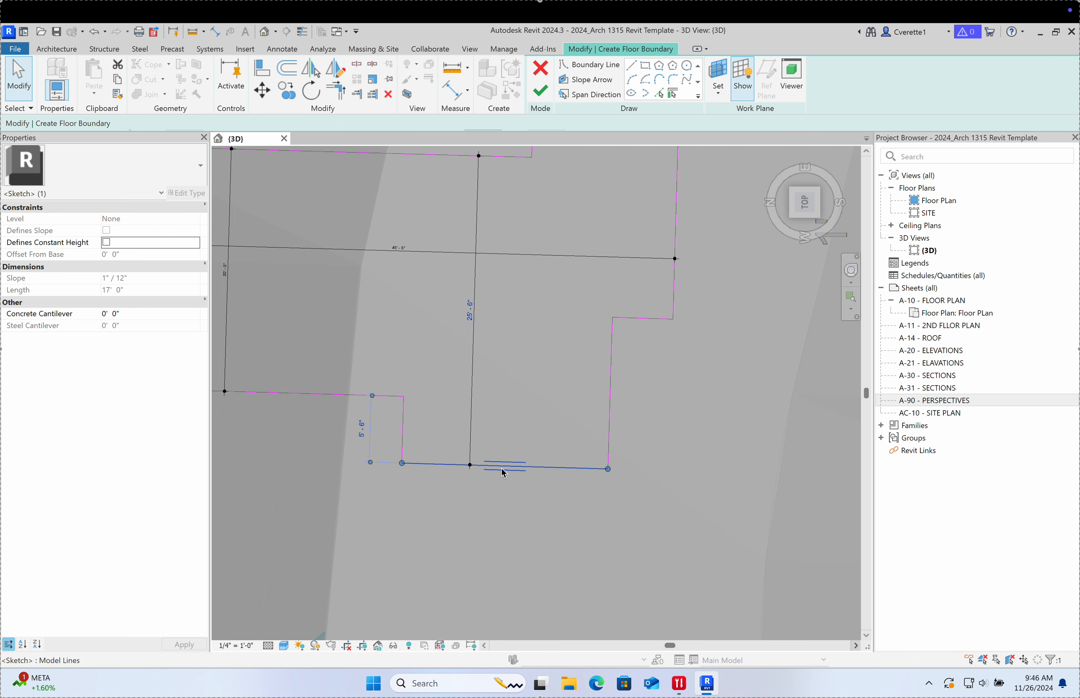
pyautogui.click(362, 431)
pyautogui.write('6')
pyautogui.press('Return')
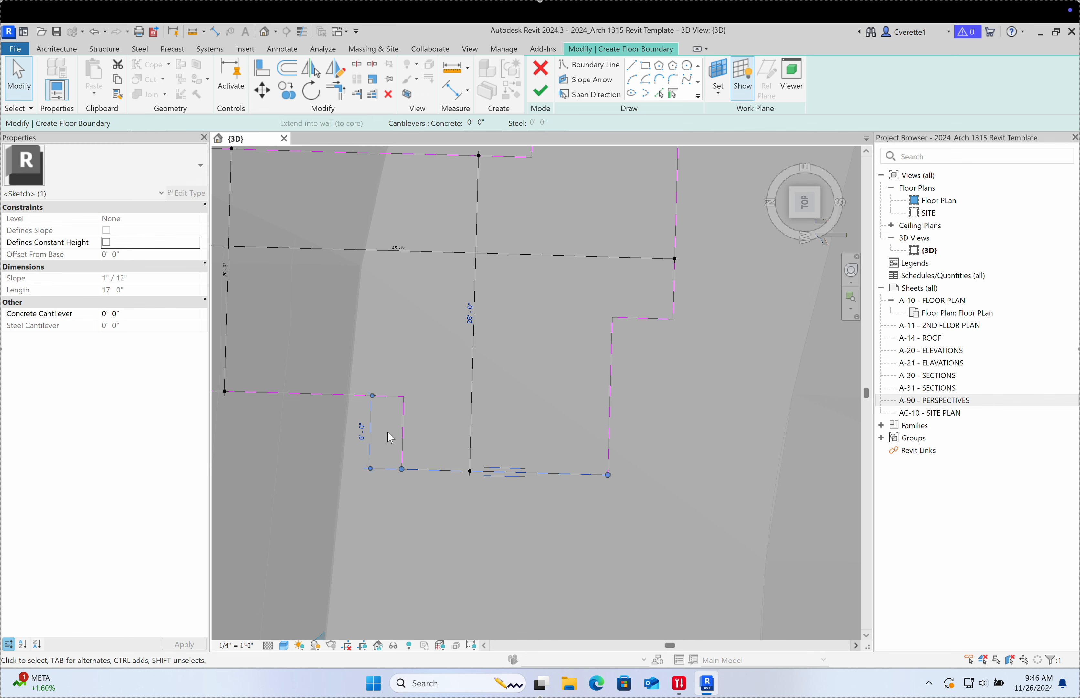
pyautogui.click(434, 412)
# Step: Drag the right notch line down to 17'-6" and 8'-6", then finish the floor
pyautogui.moveTo(435, 412); pyautogui.dragTo(417, 491, button='middle')
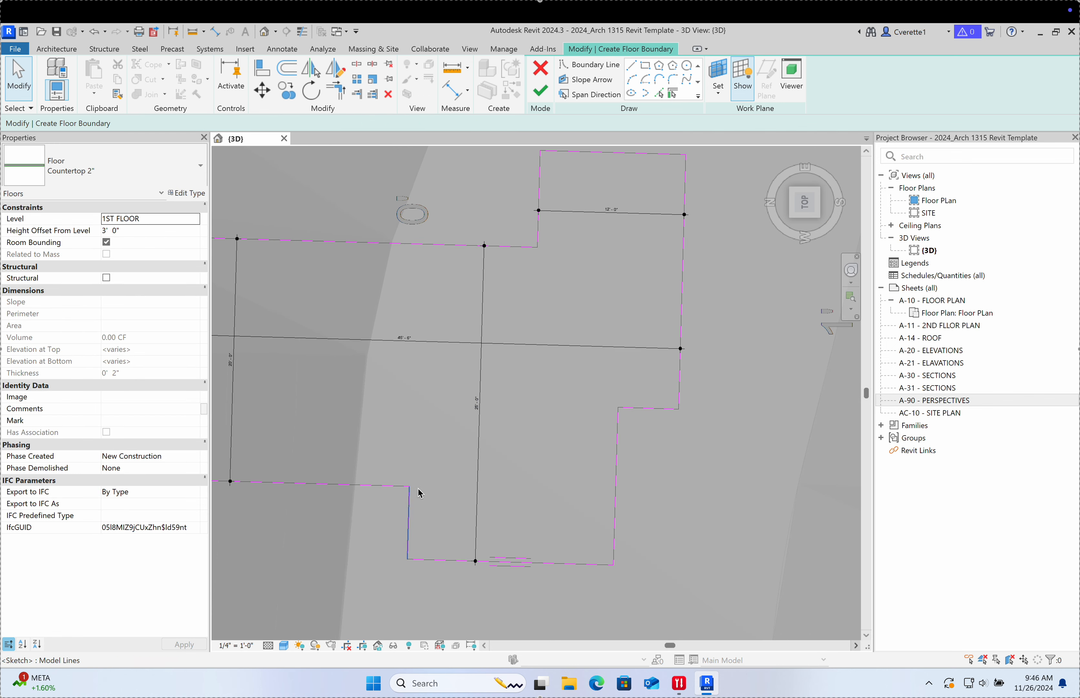
pyautogui.click(616, 490)
pyautogui.click(651, 395)
pyautogui.click(653, 409)
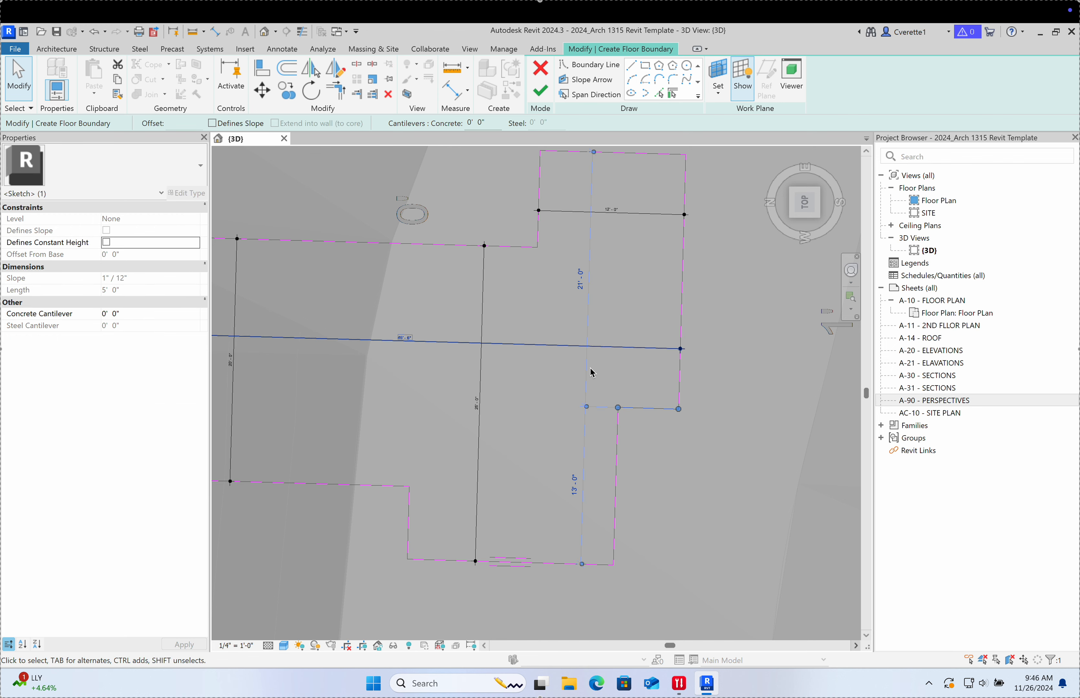
pyautogui.moveTo(607, 359); pyautogui.dragTo(593, 411, button='middle')
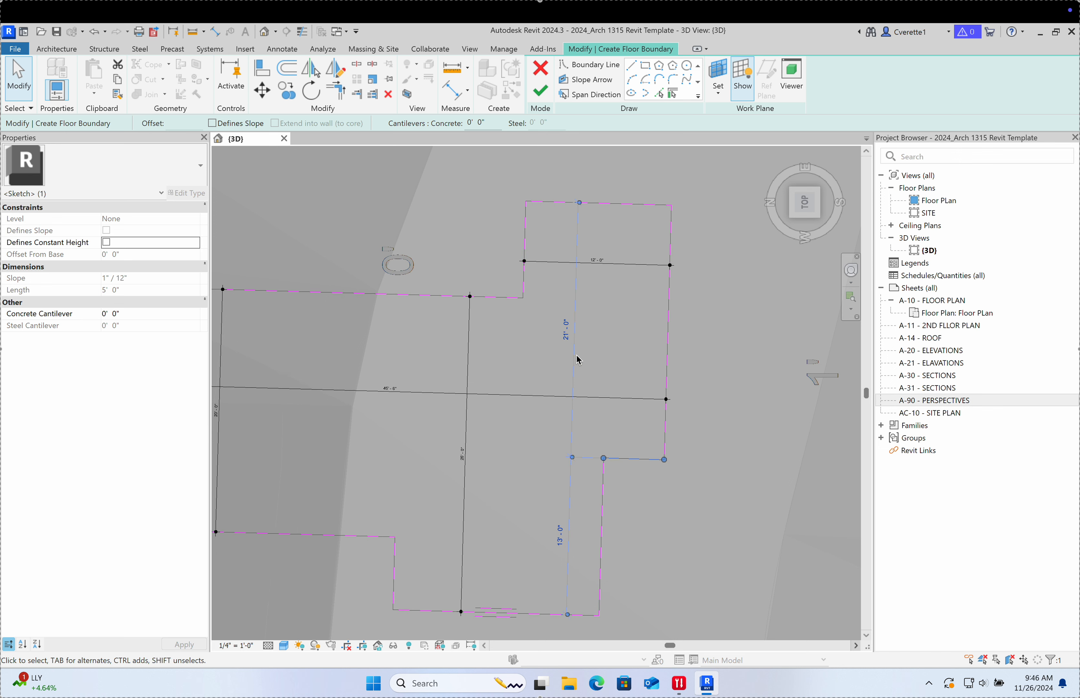
pyautogui.moveTo(580, 203); pyautogui.dragTo(502, 303)
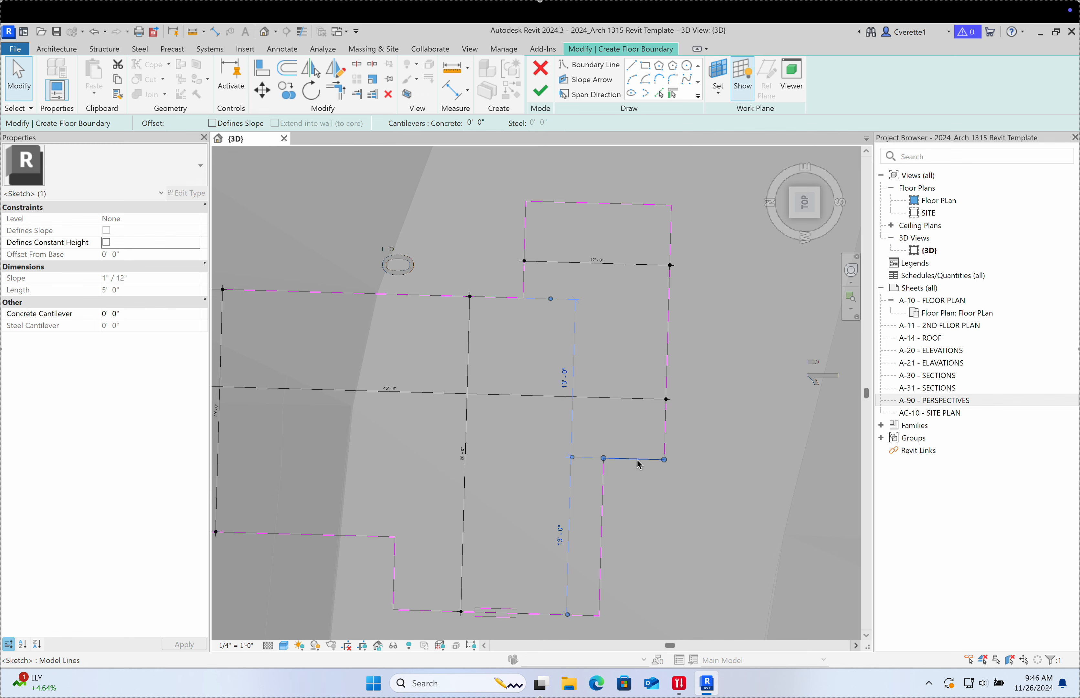
pyautogui.moveTo(639, 465); pyautogui.dragTo(638, 514)
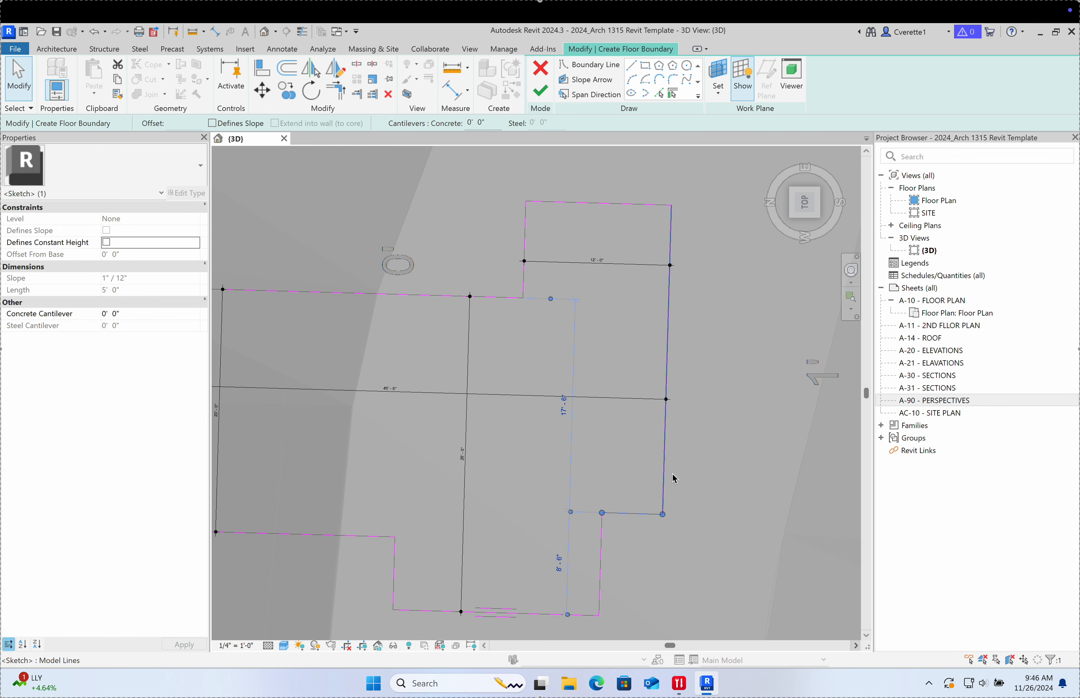
pyautogui.click(730, 472)
pyautogui.scroll(-4, 617, 470)
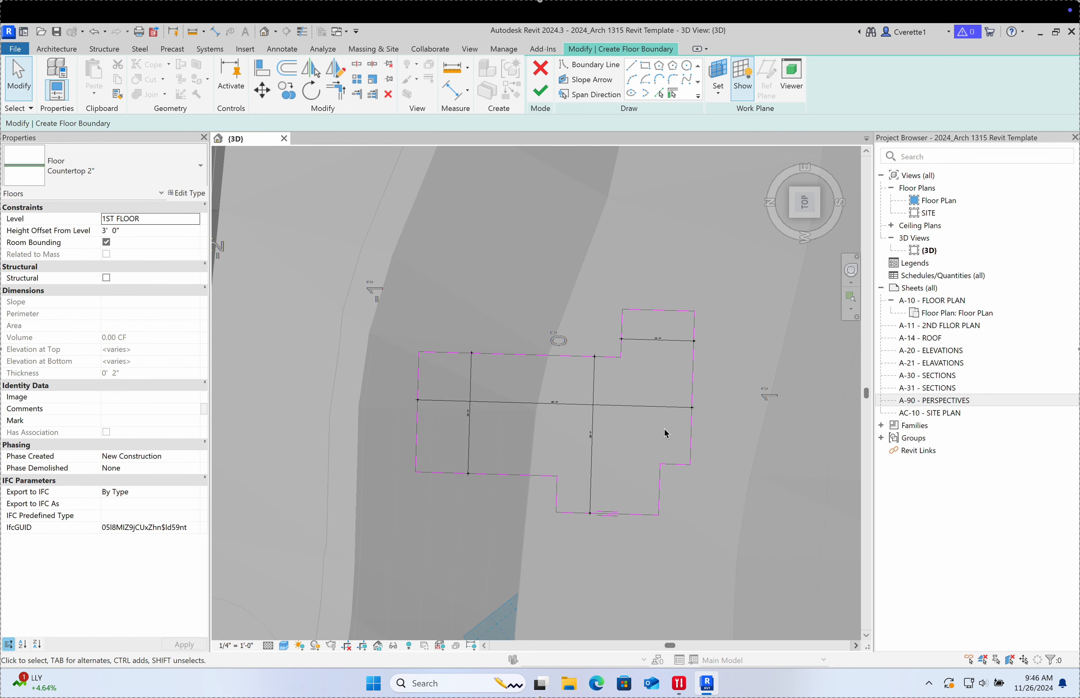
pyautogui.click(539, 92)
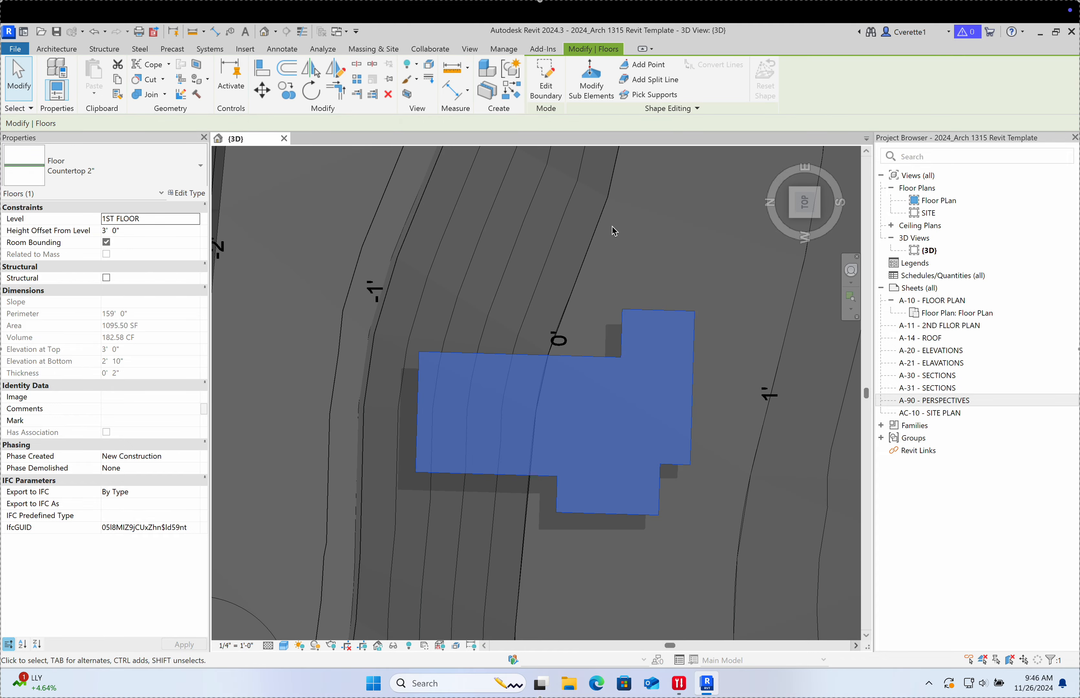
# Step: View the Countertop 2" slab close up from the side, select it, and list floor types
pyautogui.click(613, 261)
pyautogui.keyDown('shift'); pyautogui.moveTo(652, 317); pyautogui.dragTo(632, 293, button='middle'); pyautogui.keyUp('shift')
pyautogui.scroll(4, 633, 293)
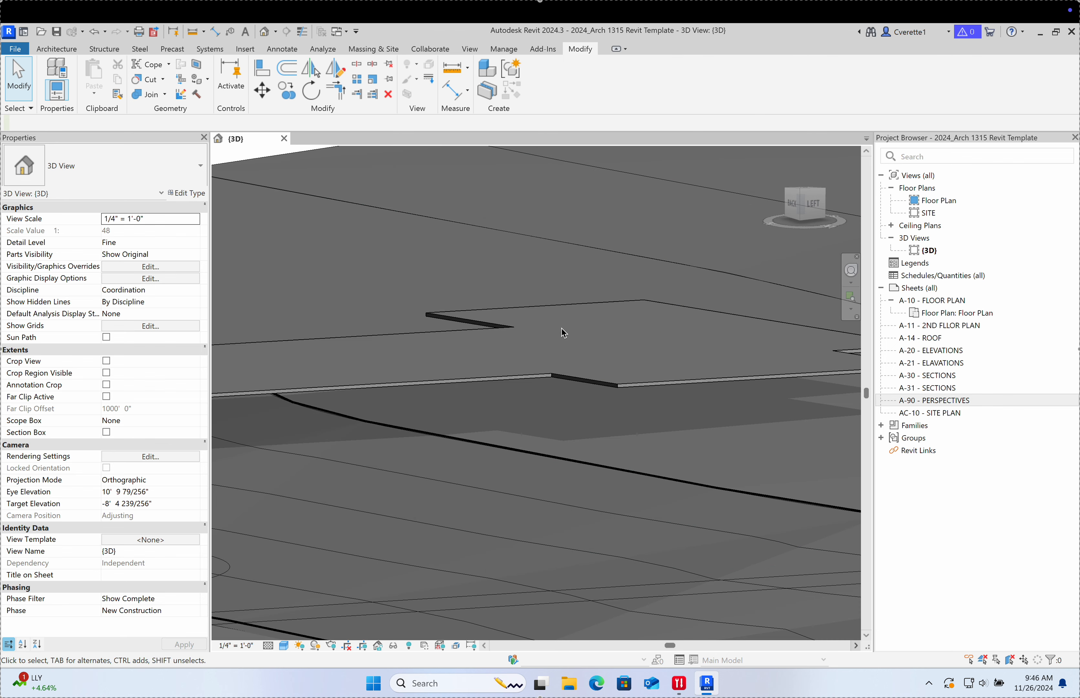
pyautogui.click(496, 337)
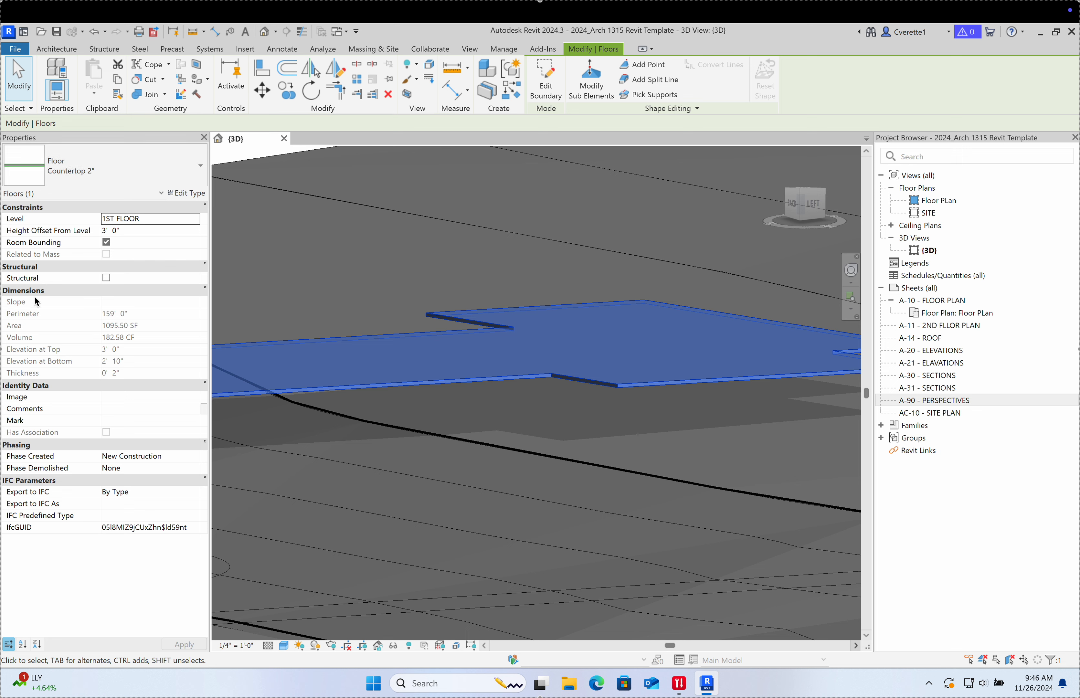
pyautogui.click(98, 167)
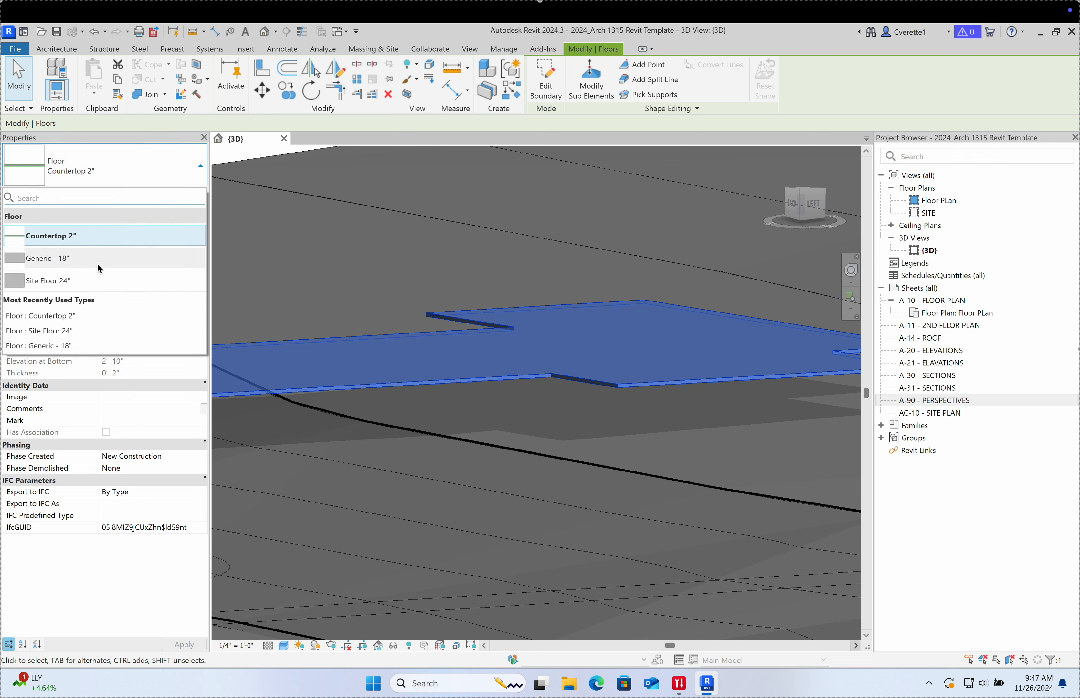
# Step: Change the floor type from Countertop 2" to Generic - 18" after checking its type properties
pyautogui.click(120, 190)
pyautogui.click(172, 193)
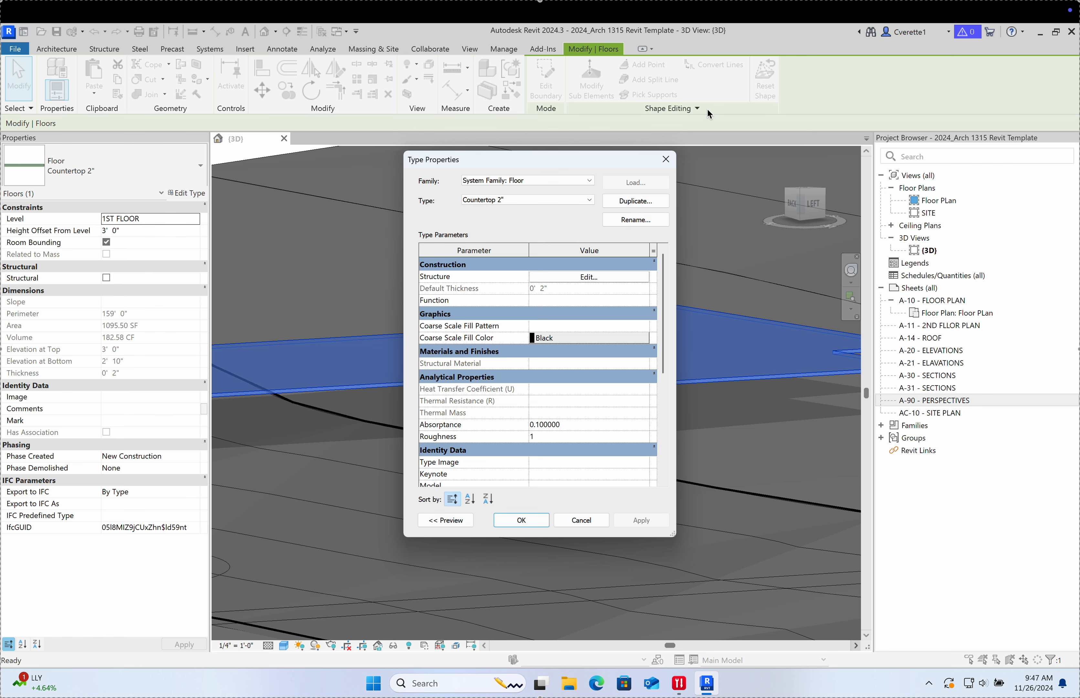
pyautogui.click(666, 159)
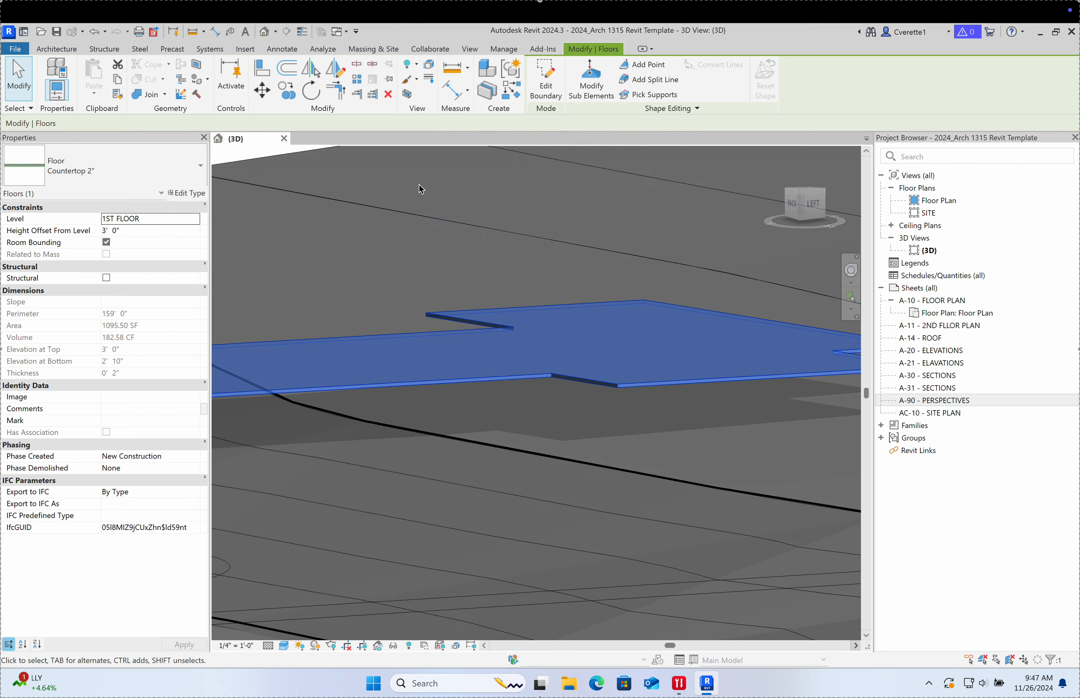
pyautogui.click(175, 170)
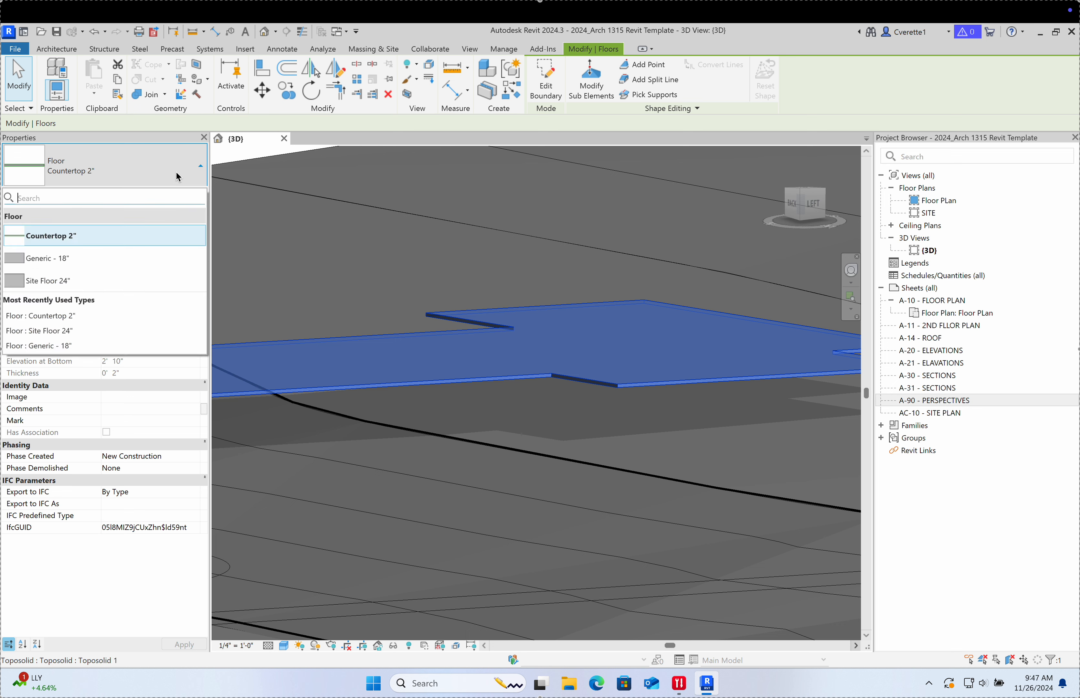
pyautogui.click(79, 261)
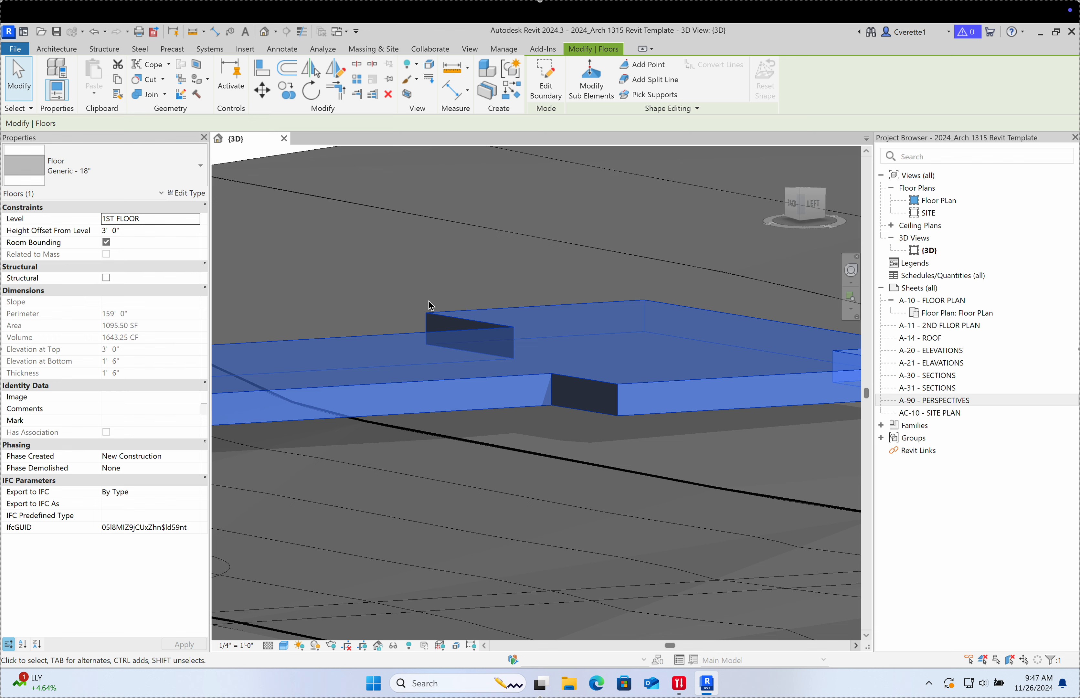
pyautogui.press('Escape')
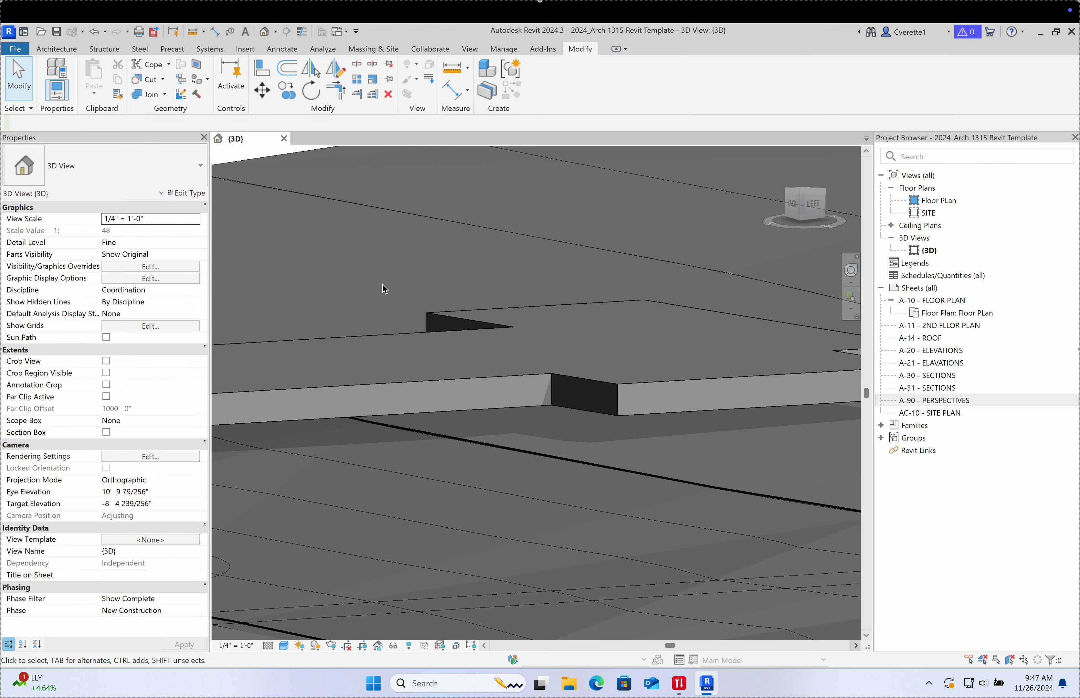
# Step: Set the floor's Height Offset From Level to 0'-0" and accept the toposolid overlap warning
pyautogui.click(452, 340)
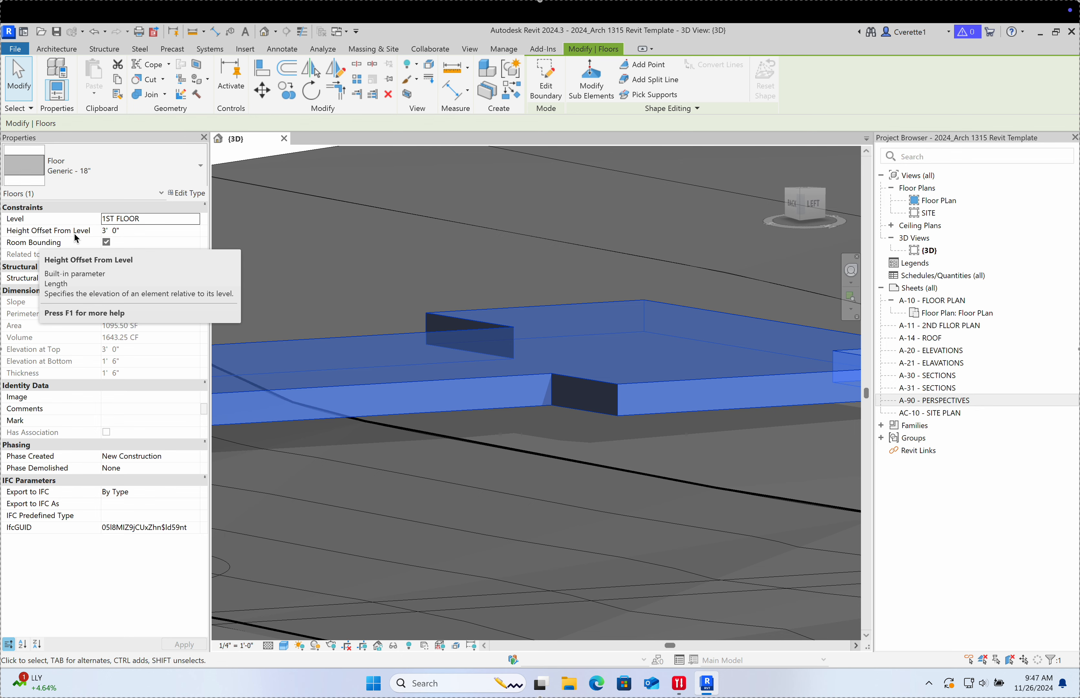
pyautogui.moveTo(372, 487); pyautogui.dragTo(342, 447, button='middle')
pyautogui.click(147, 233)
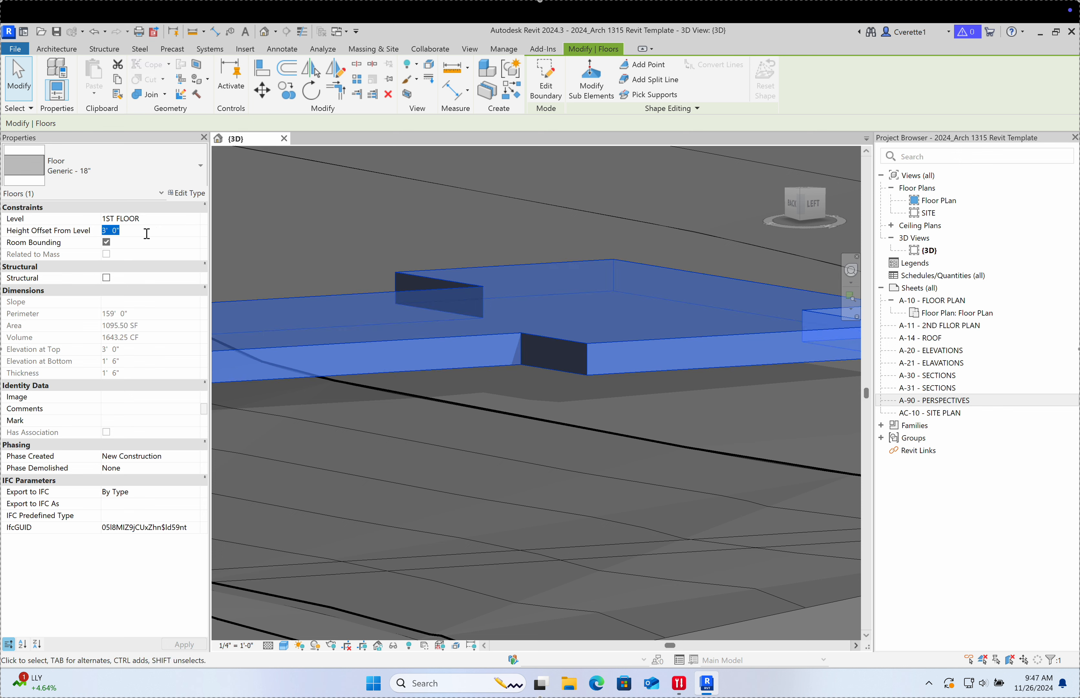
pyautogui.write('0')
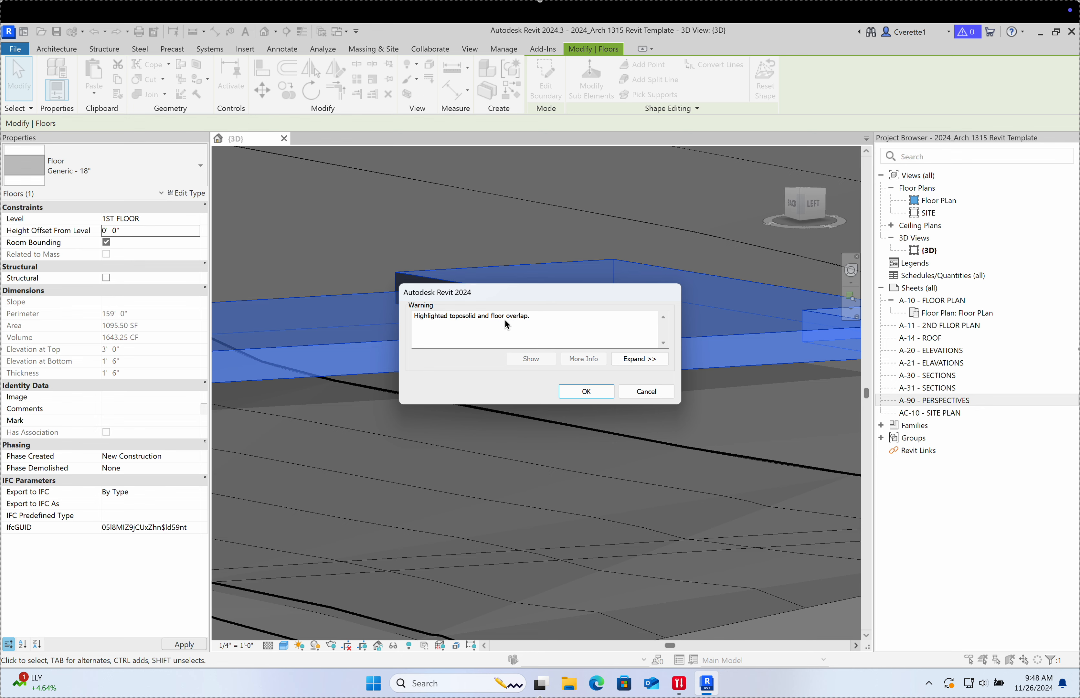
pyautogui.click(587, 392)
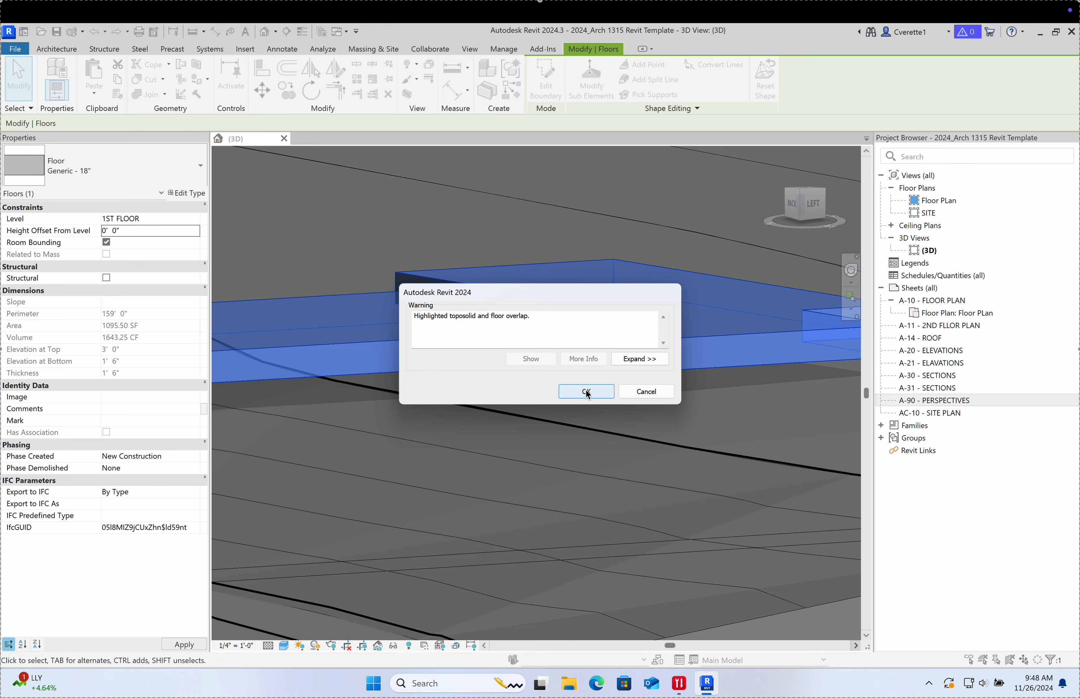
pyautogui.scroll(-5, 472, 385)
pyautogui.scroll(6, 472, 385)
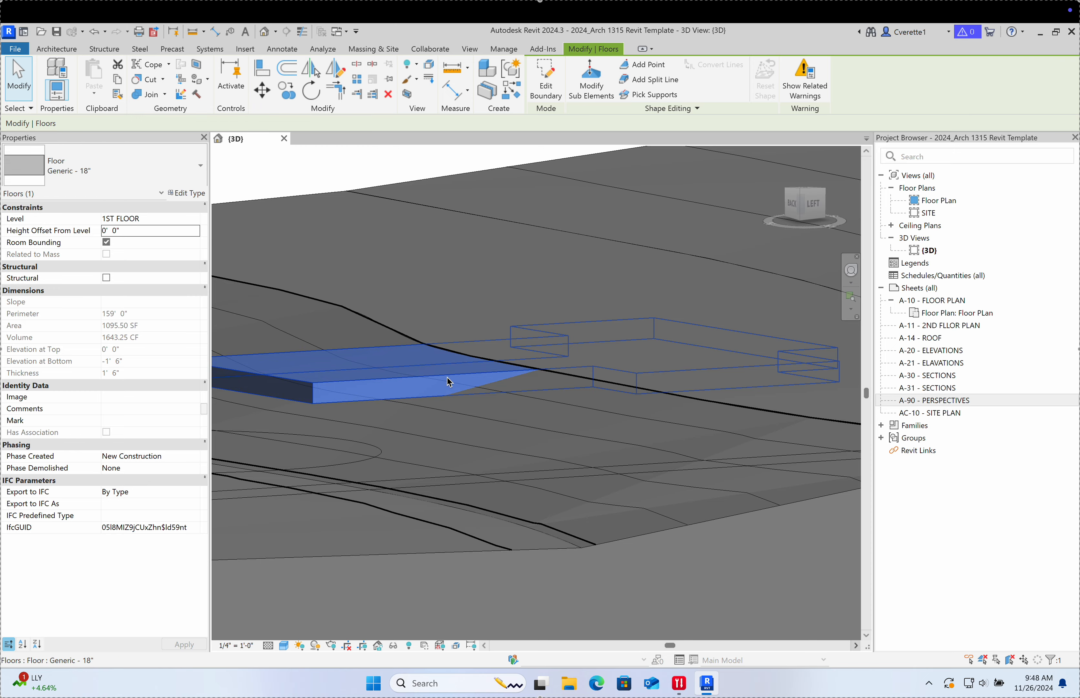
pyautogui.moveTo(538, 412); pyautogui.dragTo(566, 484, button='middle')
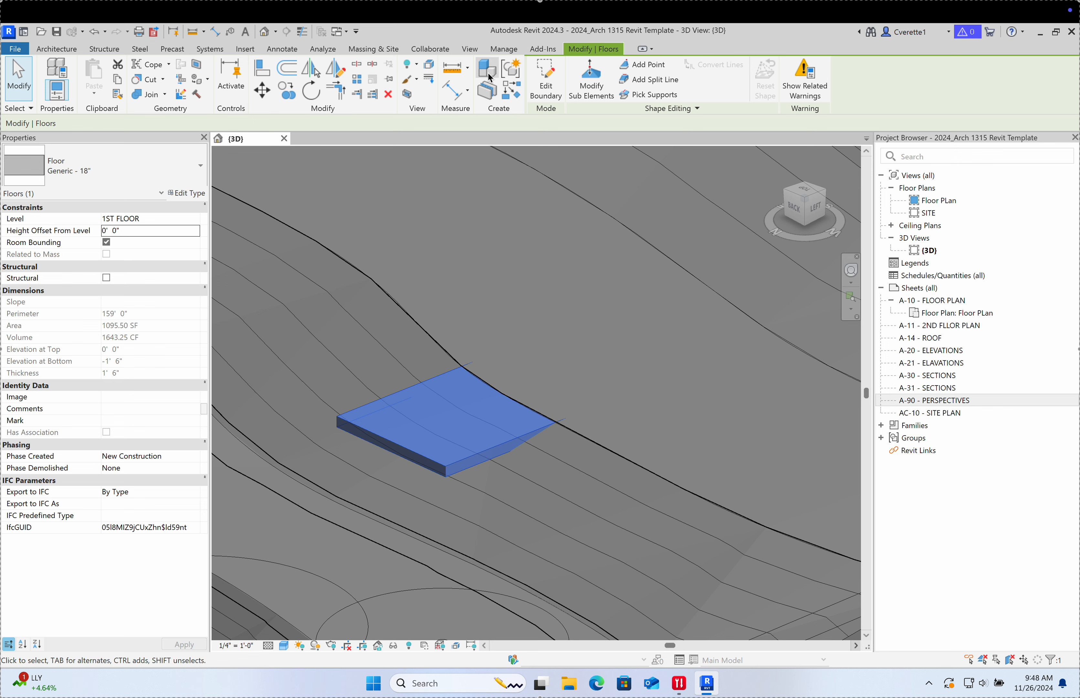
# Step: Open the Massing & Site tab and select the toposolid surrounding the floor
pyautogui.click(373, 49)
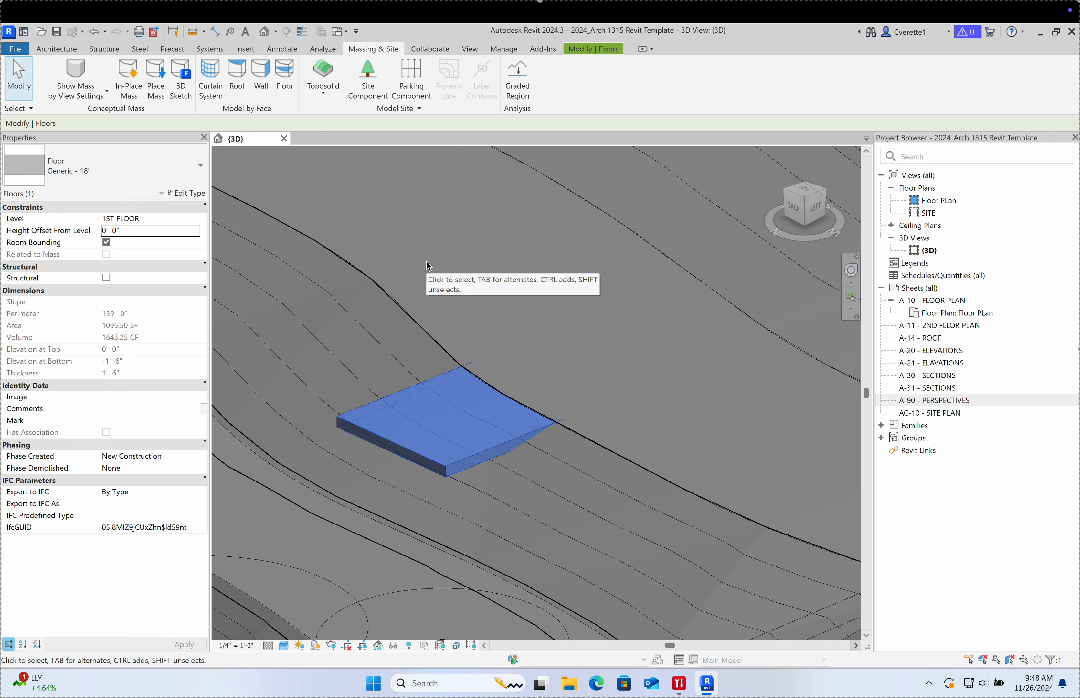
pyautogui.click(392, 307)
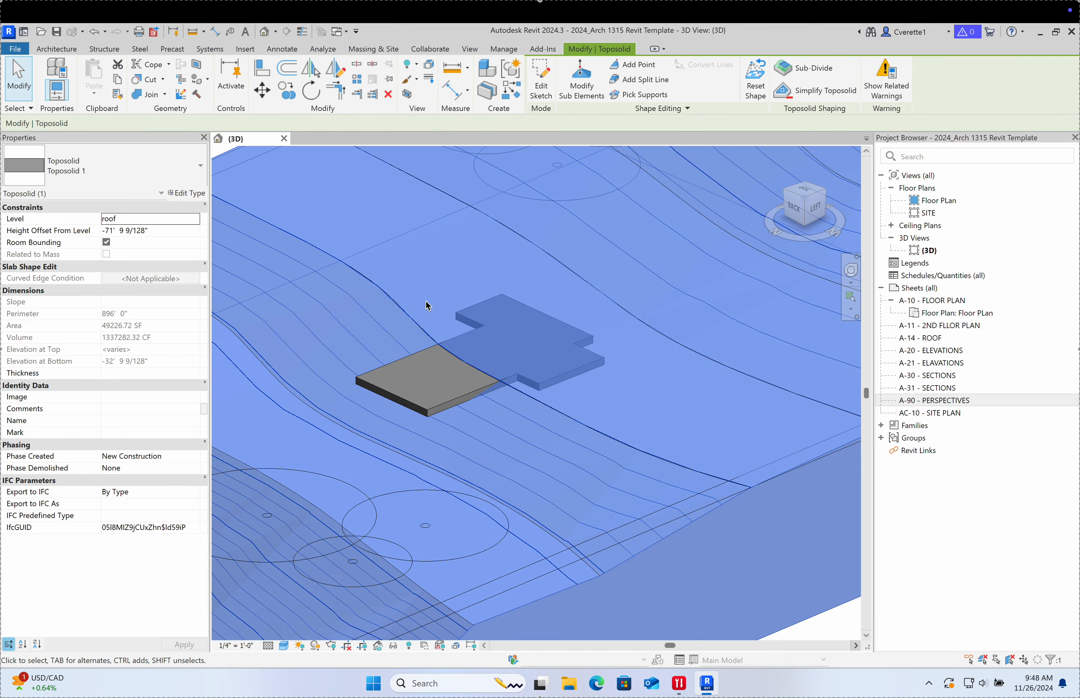
# Step: Add a new point on the toposolid's edge while editing its sub-elements
pyautogui.keyDown('shift'); pyautogui.moveTo(472, 305); pyautogui.dragTo(756, 182, button='middle'); pyautogui.keyUp('shift')
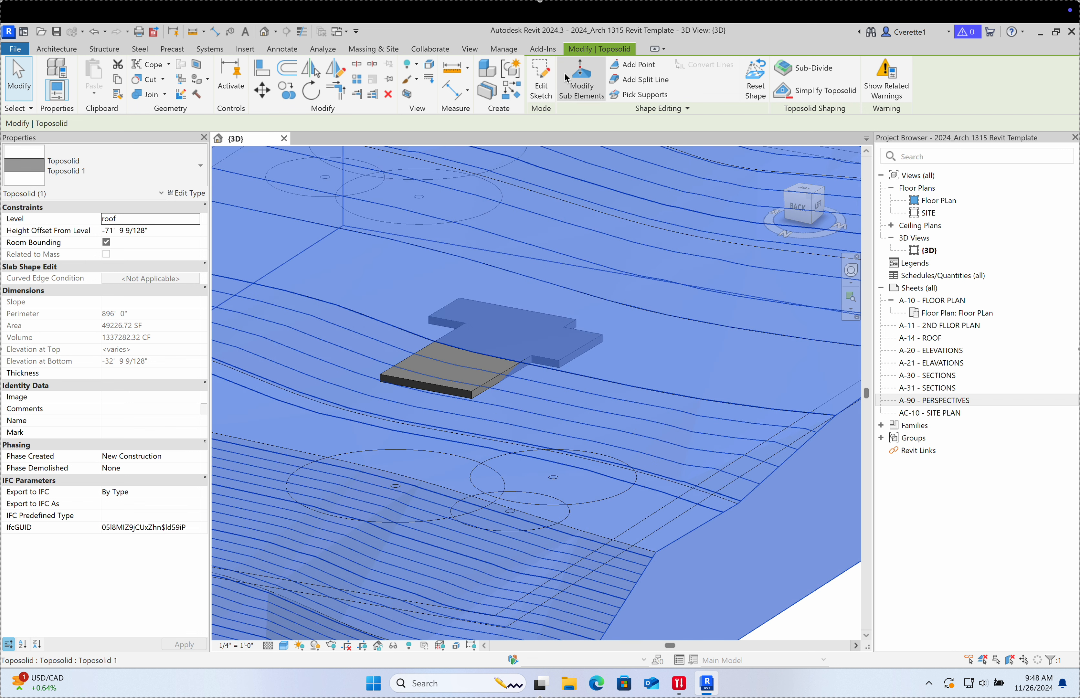
pyautogui.click(584, 95)
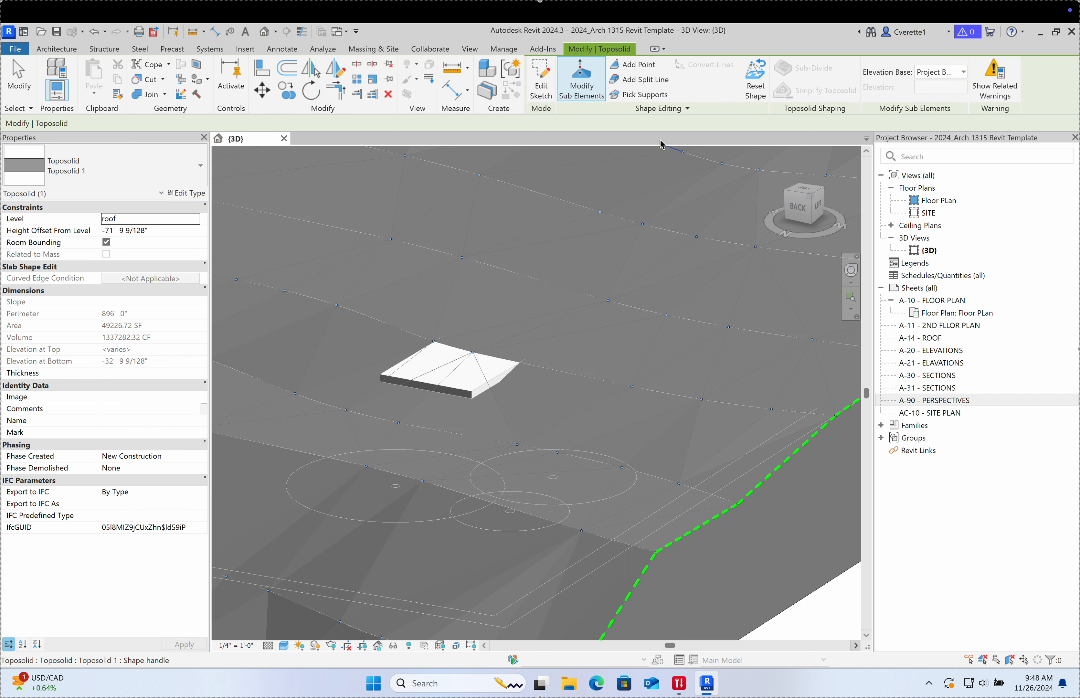
pyautogui.click(637, 72)
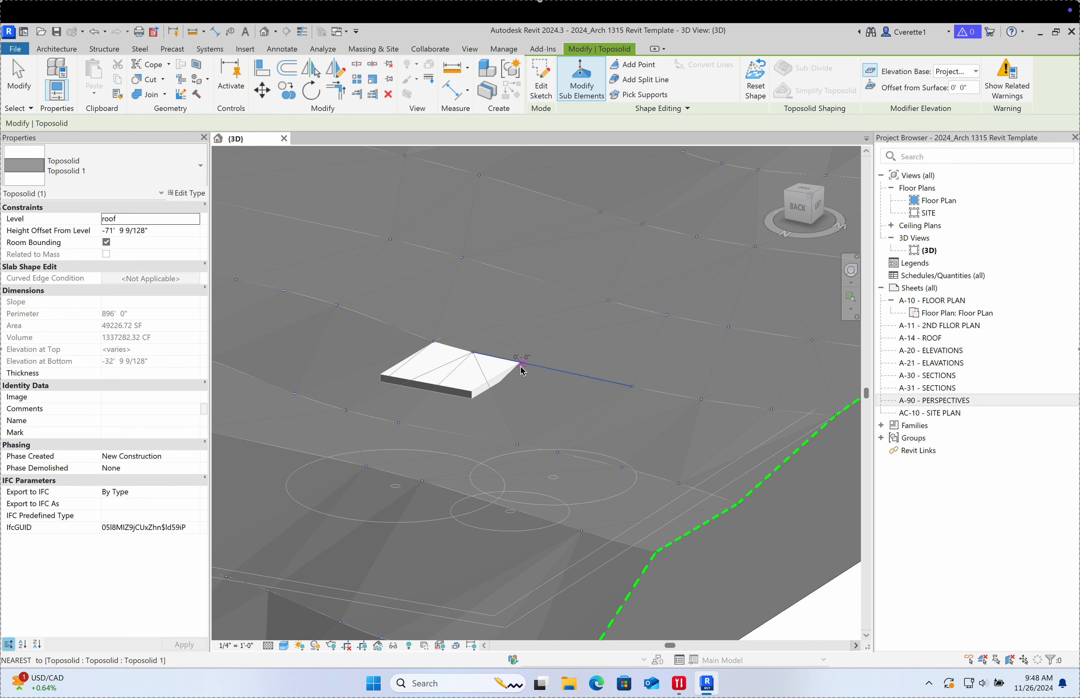
pyautogui.scroll(4, 519, 365)
pyautogui.keyDown('shift'); pyautogui.moveTo(563, 350); pyautogui.dragTo(581, 405, button='middle'); pyautogui.keyUp('shift')
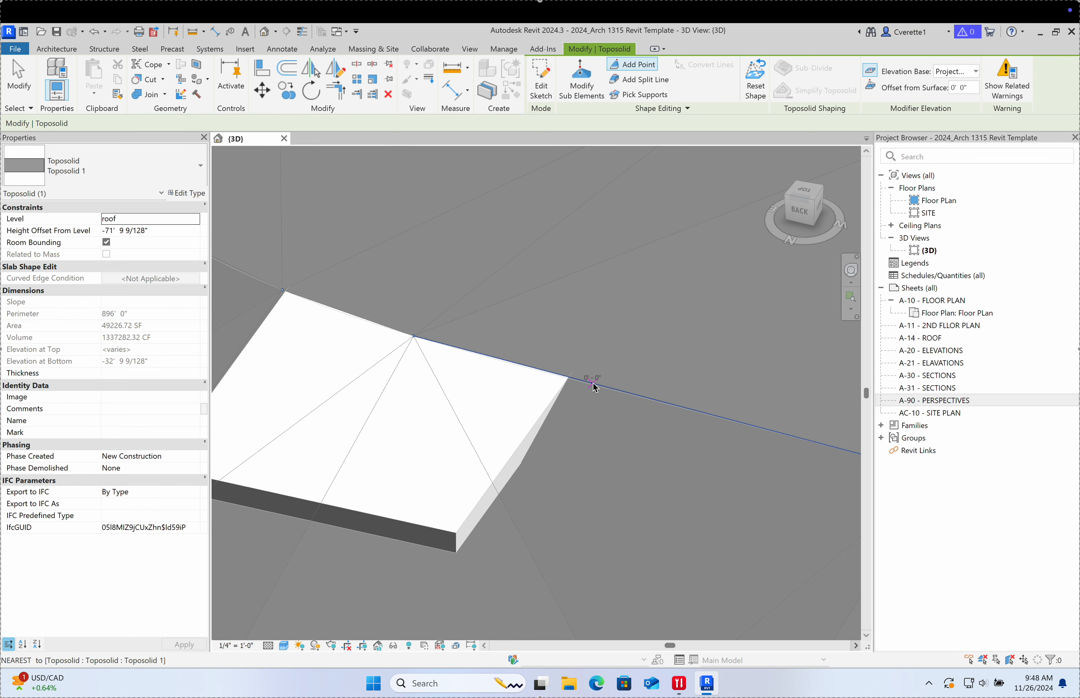
pyautogui.press('Escape')
pyautogui.click(675, 409)
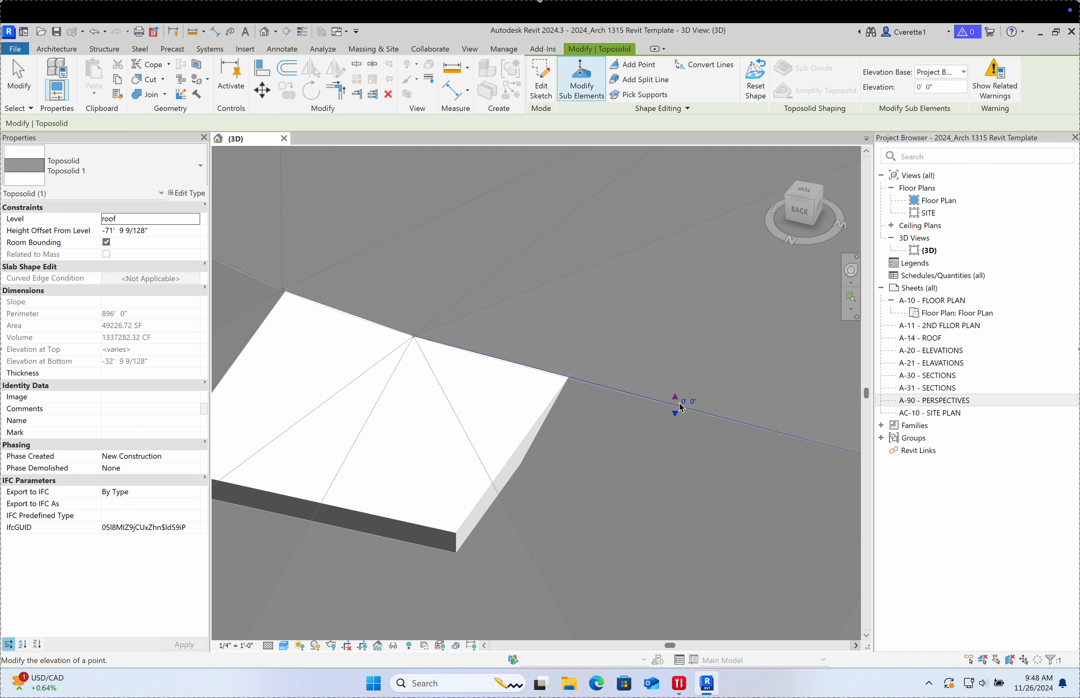
pyautogui.click(678, 420)
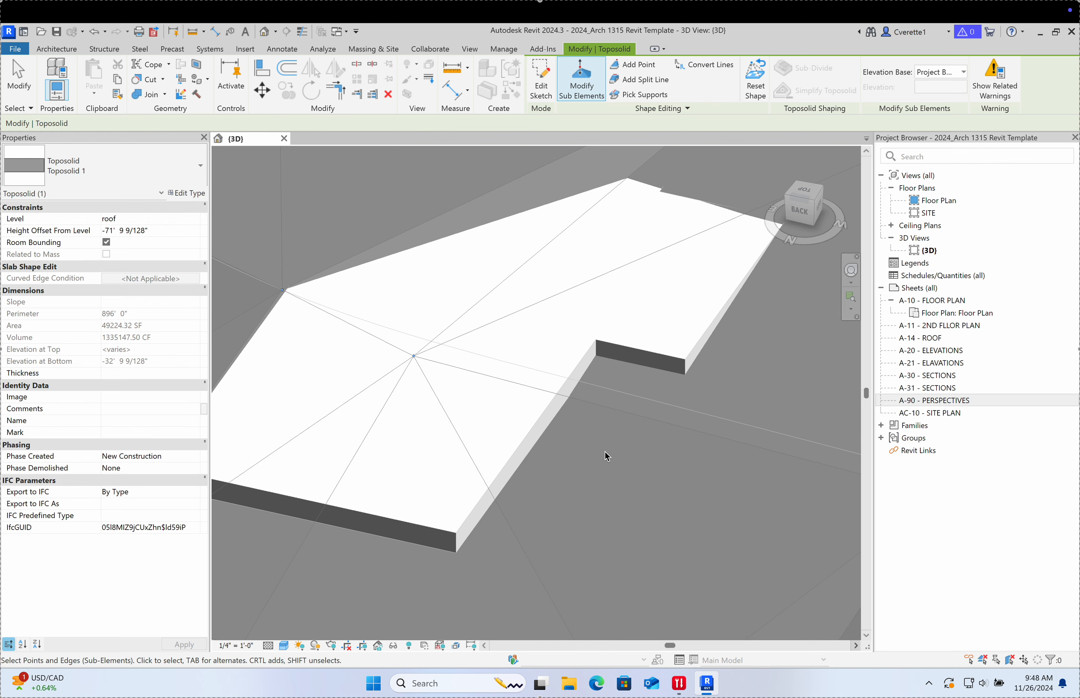
# Step: Lower the toposolid corner point to -0' 6"
pyautogui.scroll(-5, 605, 453)
pyautogui.keyDown('shift'); pyautogui.moveTo(604, 455); pyautogui.dragTo(726, 410, button='middle'); pyautogui.keyUp('shift')
pyautogui.scroll(5, 536, 424)
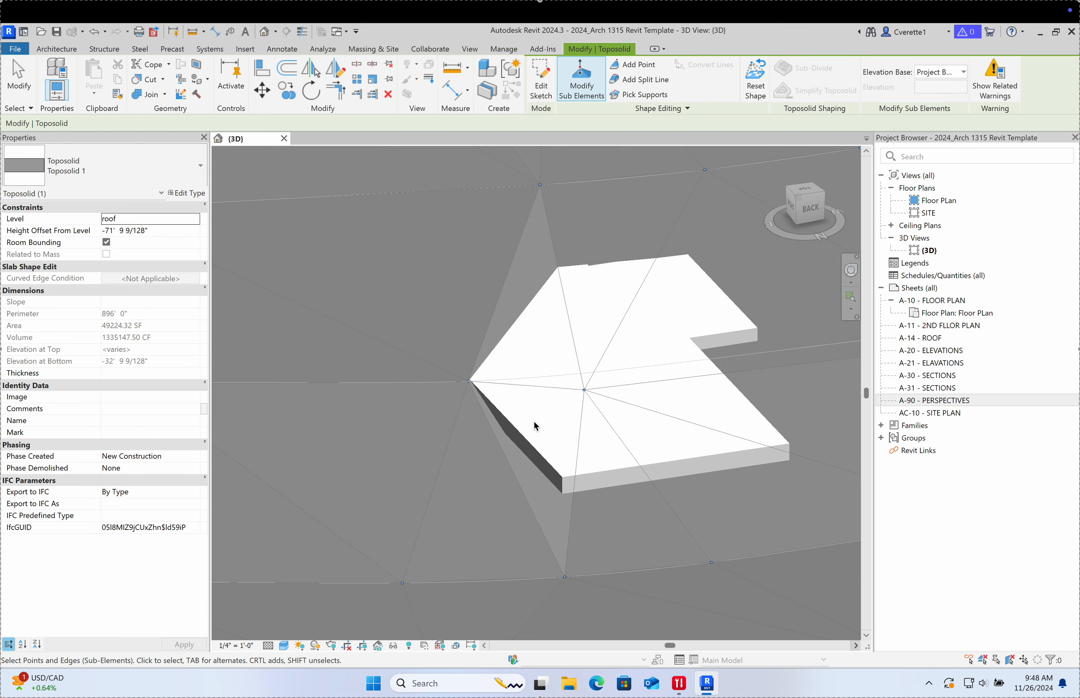
pyautogui.click(470, 384)
pyautogui.moveTo(470, 386); pyautogui.dragTo(470, 386)
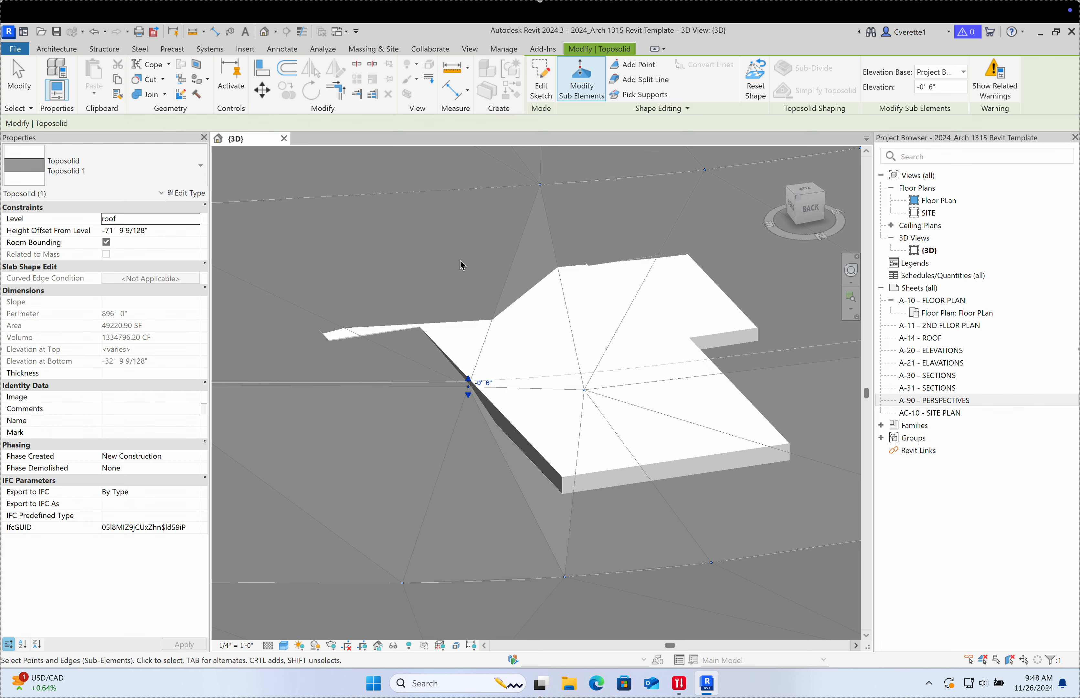
# Step: Lower the terrain point at 1' 0" down to -3' 0"
pyautogui.keyDown('shift'); pyautogui.moveTo(547, 269); pyautogui.dragTo(574, 267, button='middle'); pyautogui.keyUp('shift')
pyautogui.moveTo(494, 335); pyautogui.dragTo(700, 366, button='middle')
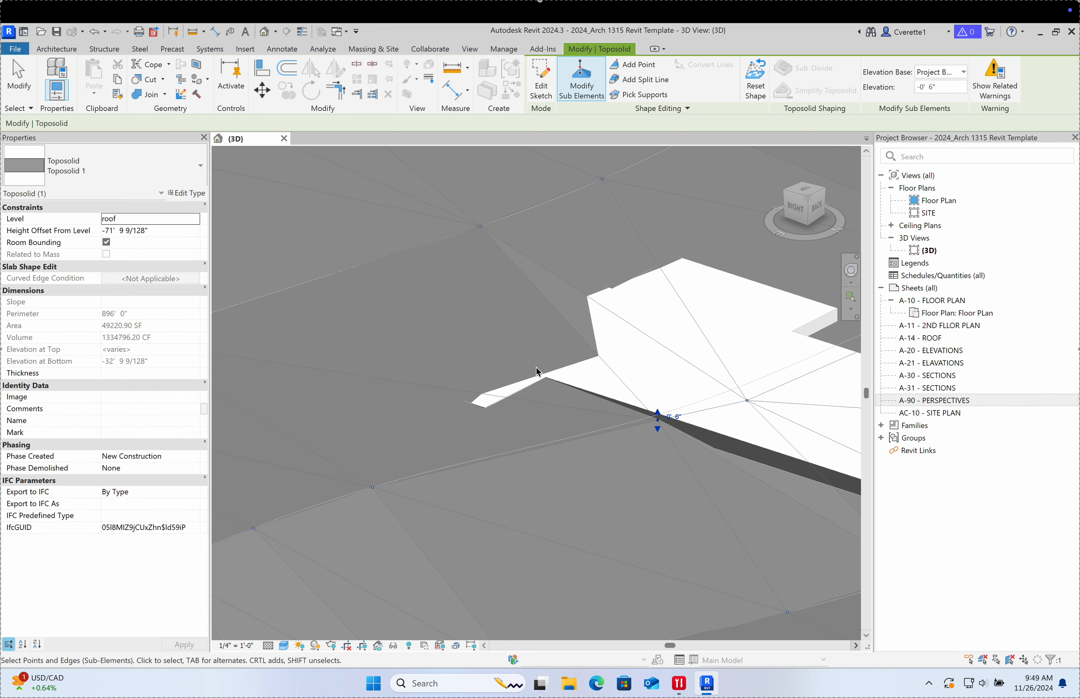
pyautogui.keyDown('shift'); pyautogui.moveTo(659, 420); pyautogui.dragTo(610, 363, button='middle'); pyautogui.keyUp('shift')
pyautogui.click(331, 250)
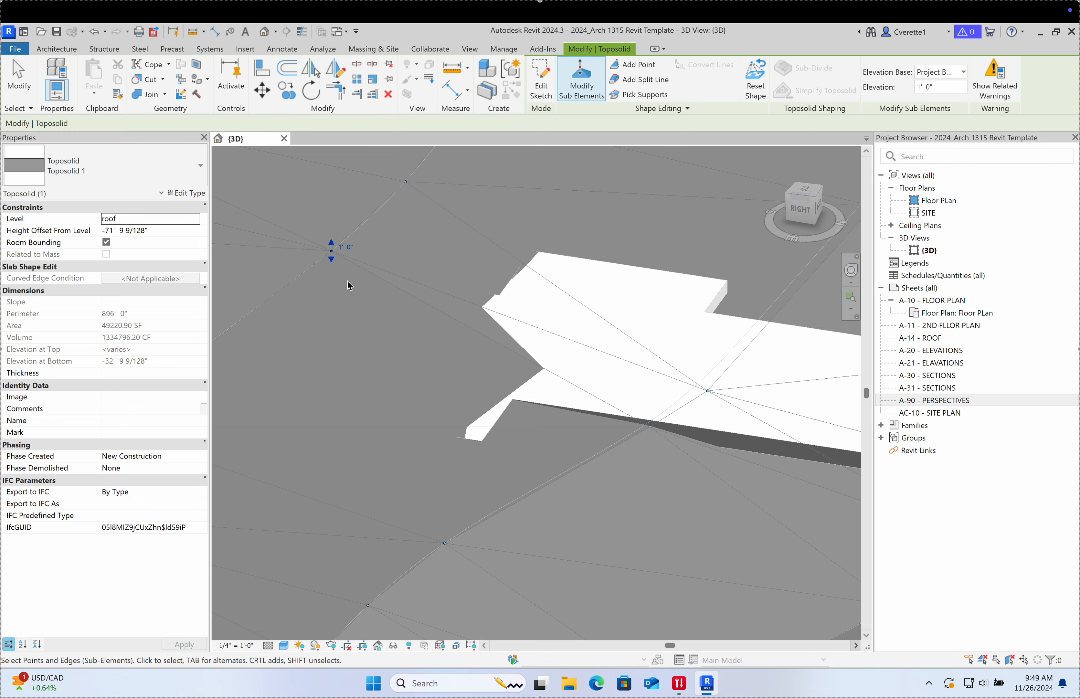
pyautogui.moveTo(336, 265); pyautogui.dragTo(335, 305)
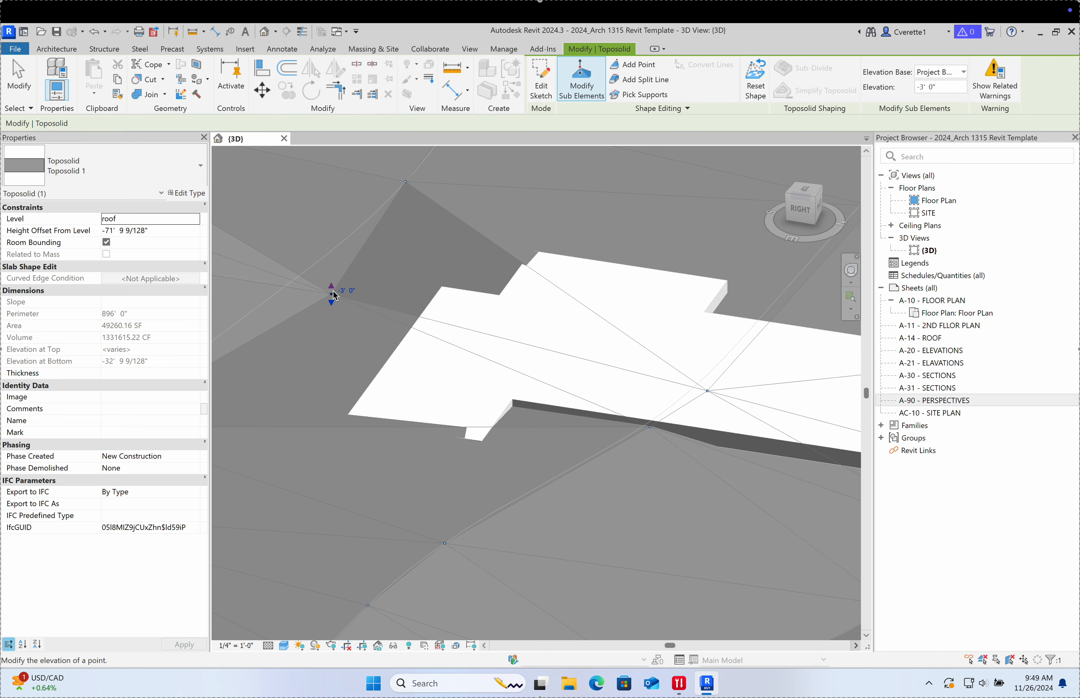
pyautogui.keyDown('shift'); pyautogui.moveTo(532, 324); pyautogui.dragTo(542, 566, button='middle'); pyautogui.keyUp('shift')
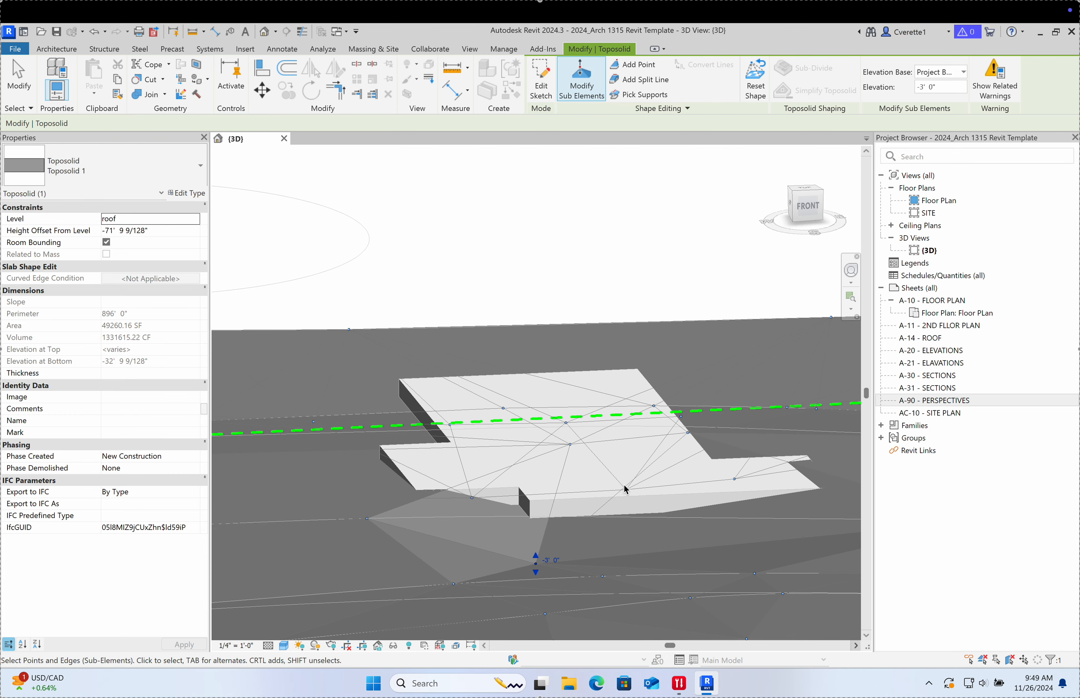
# Step: Set one terrain point to -1' 0" and the point in front of the pad to -0' 6"
pyautogui.moveTo(536, 556); pyautogui.dragTo(540, 539)
pyautogui.click(539, 539)
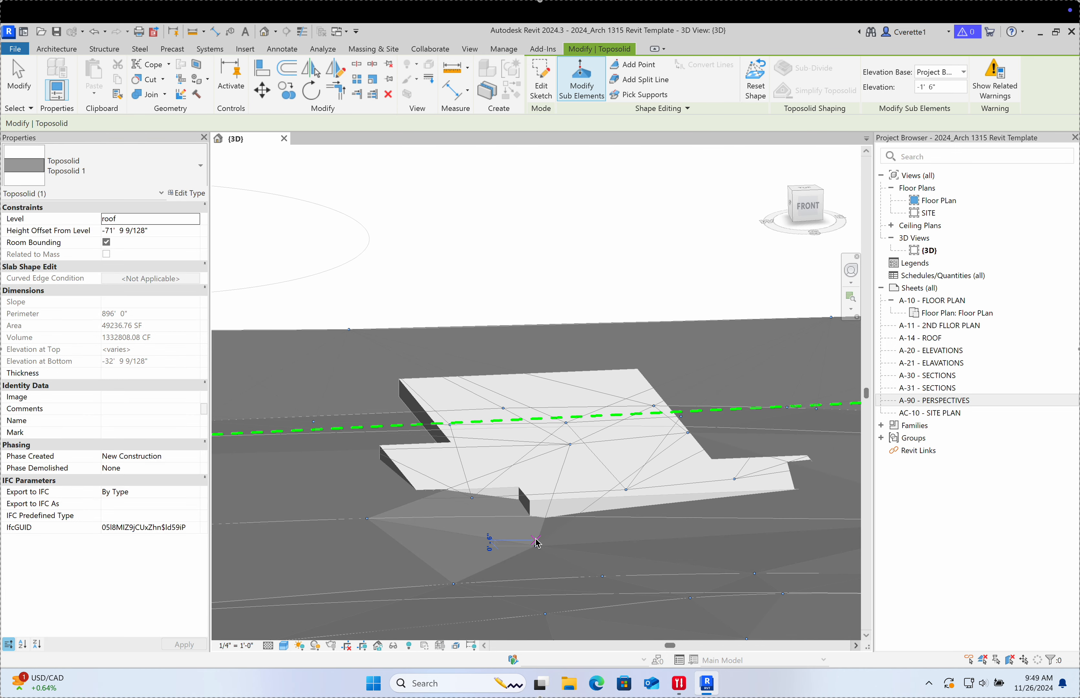
pyautogui.keyDown('shift'); pyautogui.moveTo(599, 536); pyautogui.dragTo(458, 547, button='middle'); pyautogui.keyUp('shift')
pyautogui.click(383, 540)
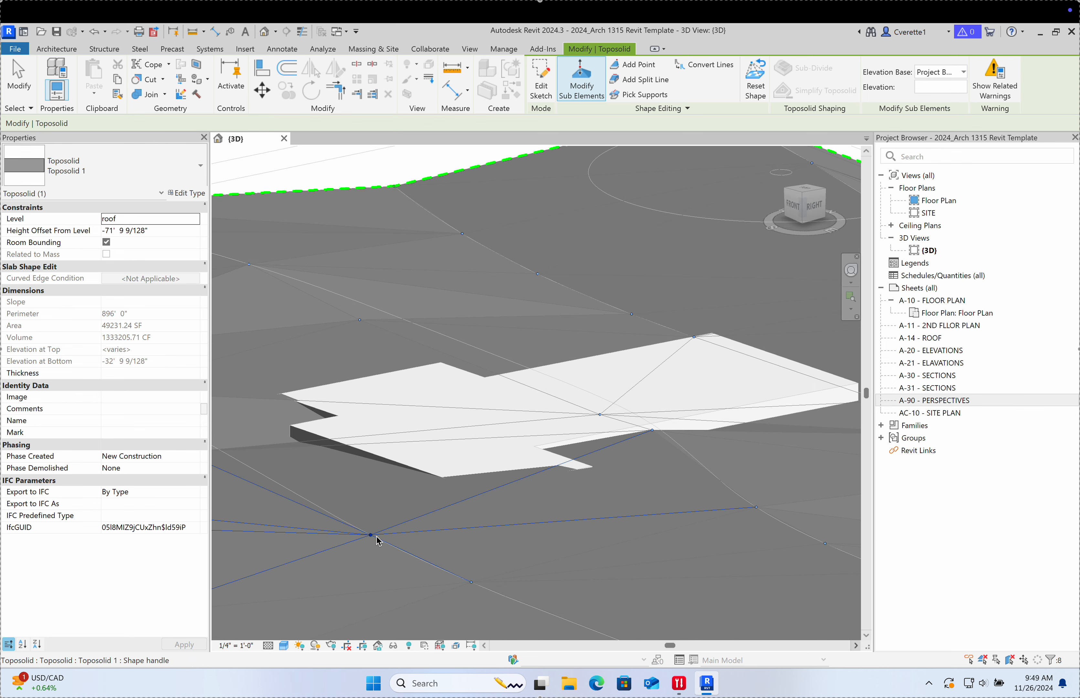
pyautogui.click(383, 539)
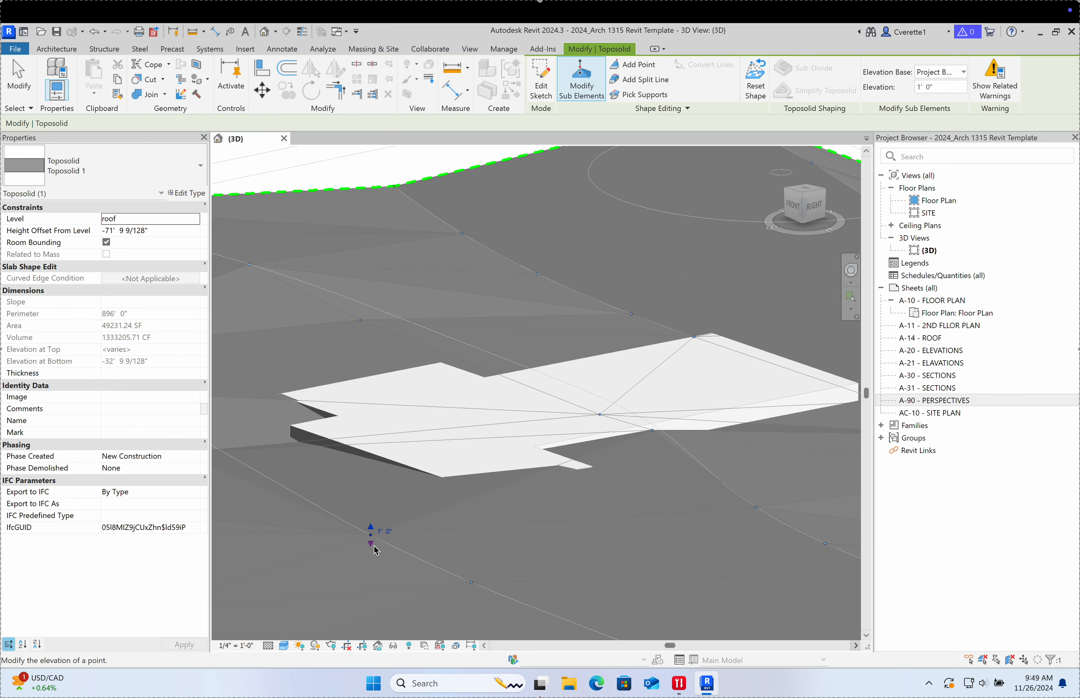
pyautogui.moveTo(376, 551); pyautogui.dragTo(373, 559)
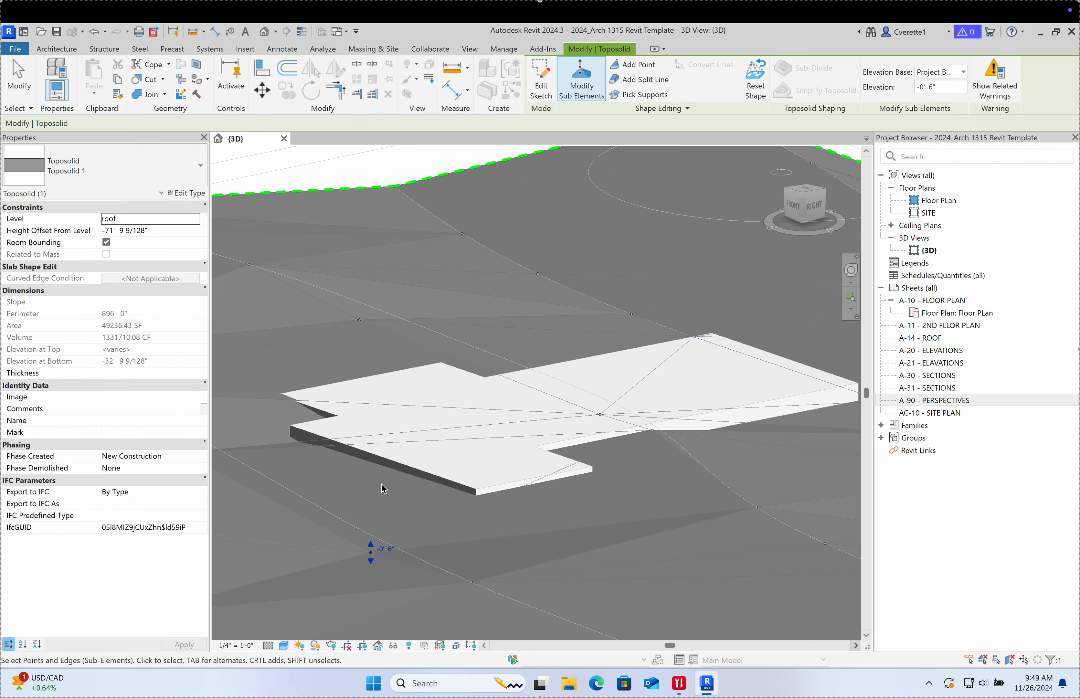
pyautogui.click(296, 501)
pyautogui.keyDown('shift'); pyautogui.moveTo(296, 501); pyautogui.dragTo(523, 372, button='middle'); pyautogui.keyUp('shift')
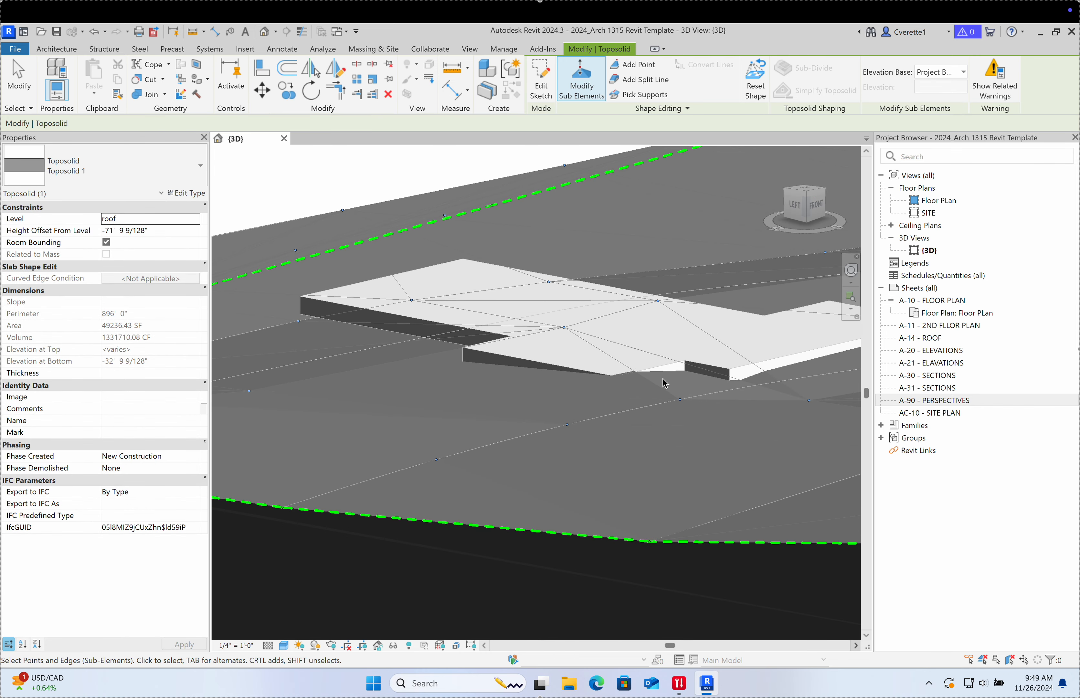
# Step: Lower another point near the pad and drop the toposolid boundary curve to -6' 0"
pyautogui.click(680, 400)
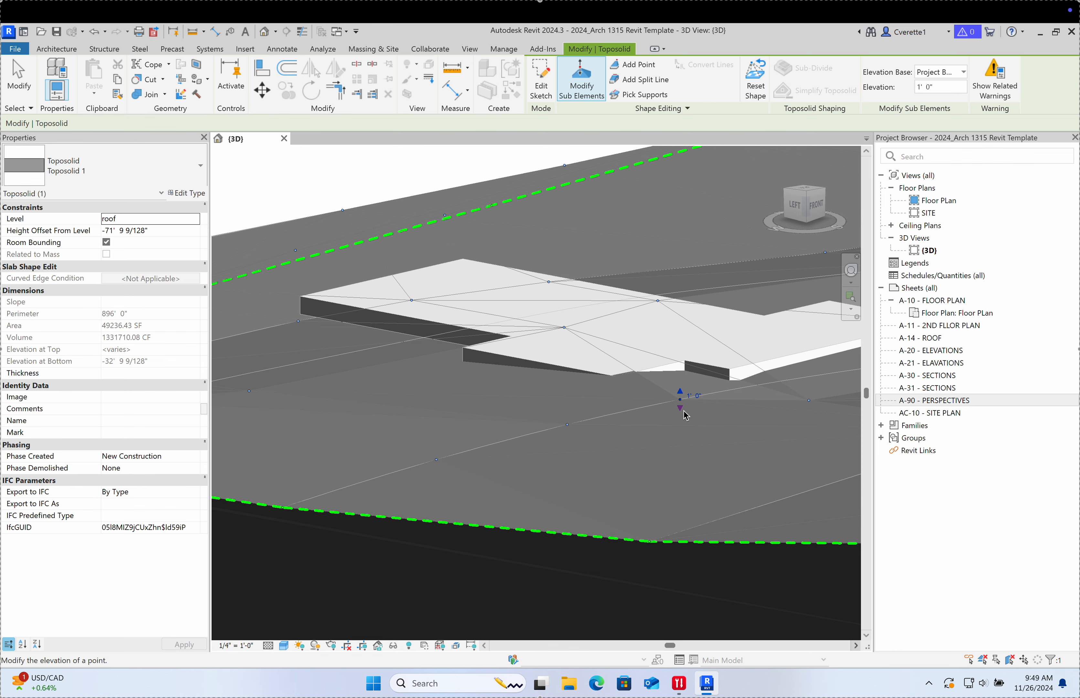
pyautogui.moveTo(682, 409); pyautogui.dragTo(683, 418)
pyautogui.click(571, 391)
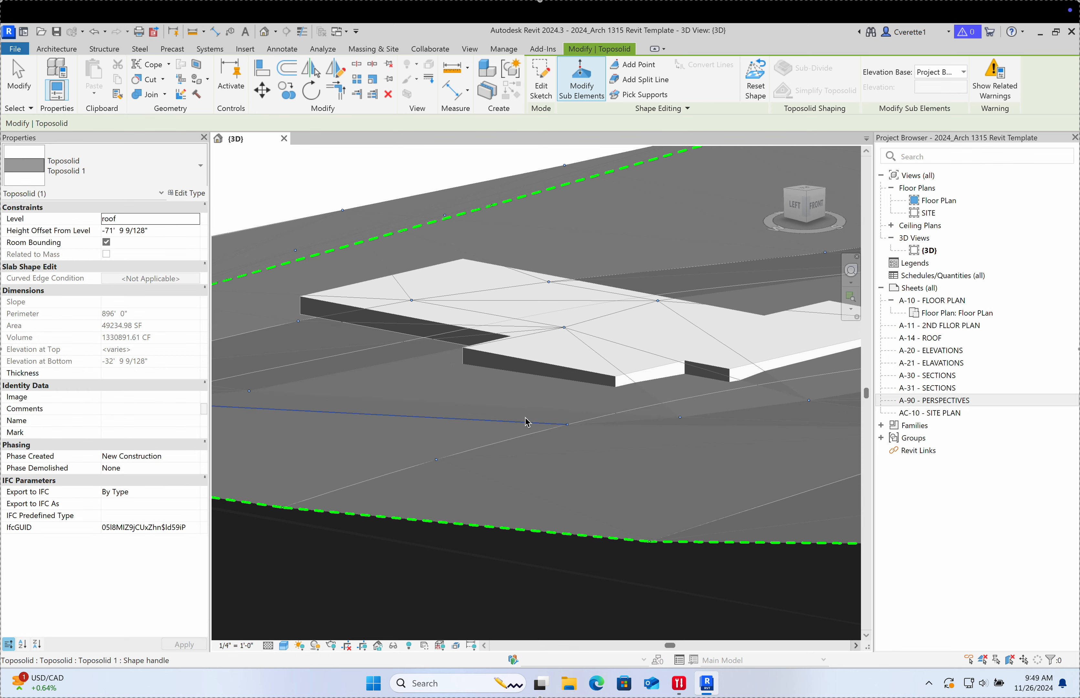
pyautogui.keyDown('shift'); pyautogui.moveTo(526, 422); pyautogui.dragTo(438, 344, button='middle'); pyautogui.keyUp('shift')
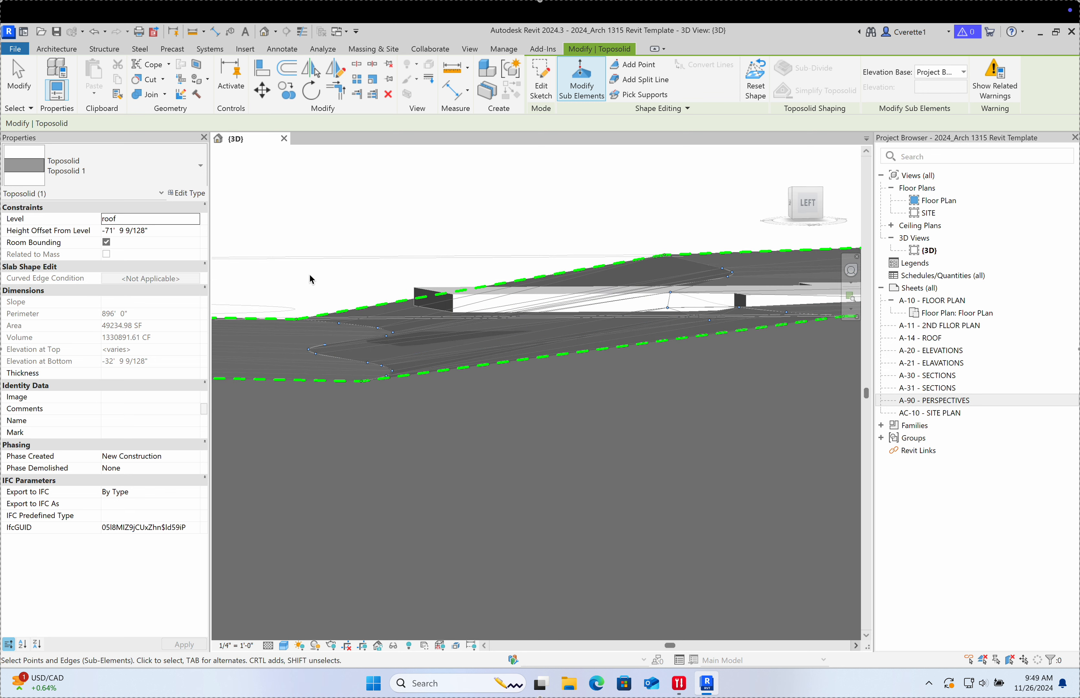
pyautogui.click(407, 400)
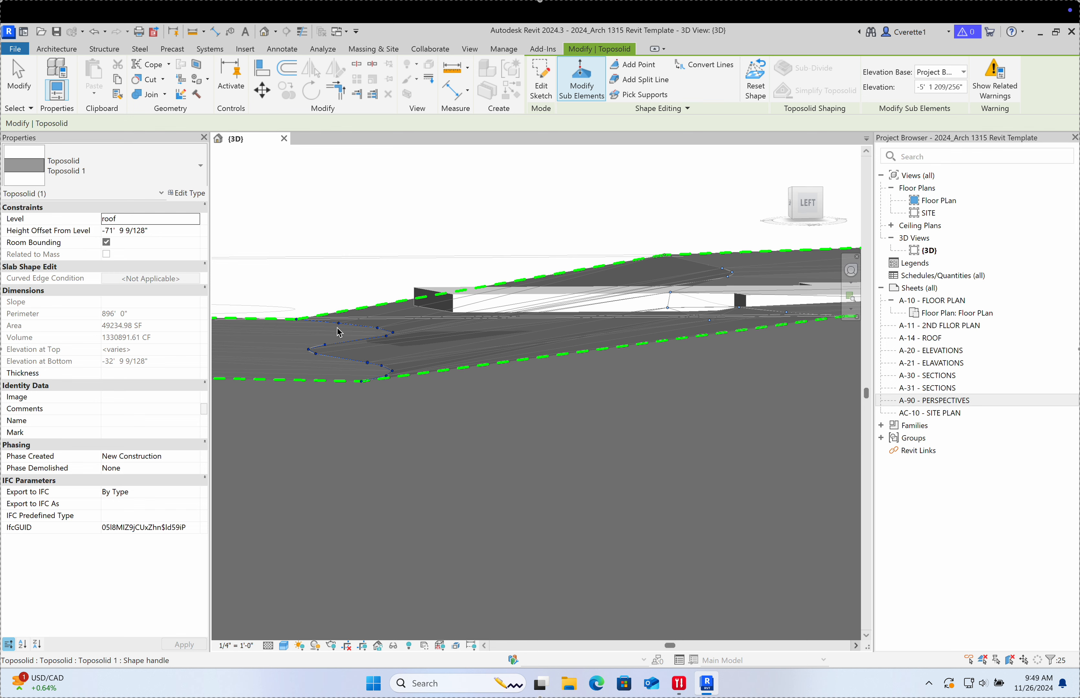
pyautogui.click(946, 90)
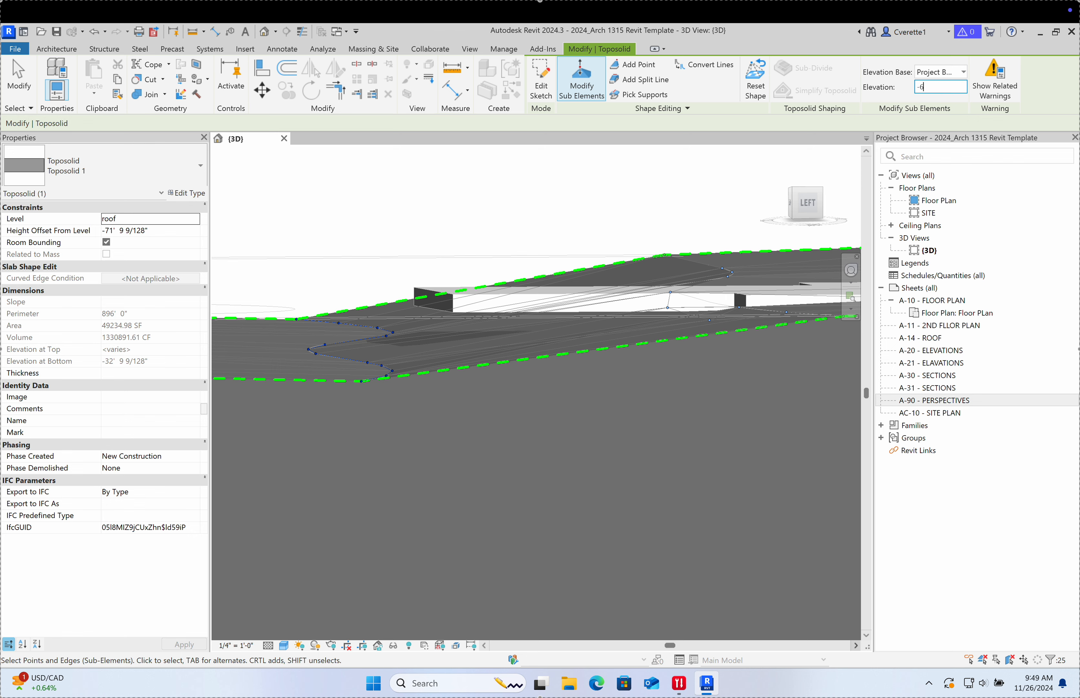
pyautogui.press('Return')
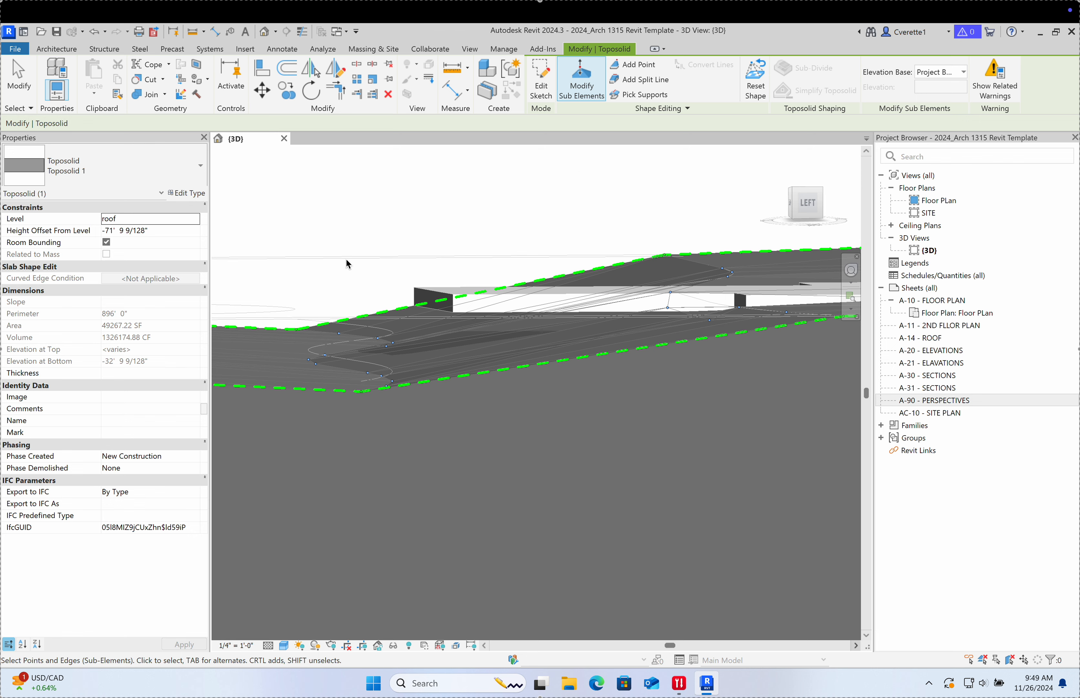
pyautogui.click(6, 66)
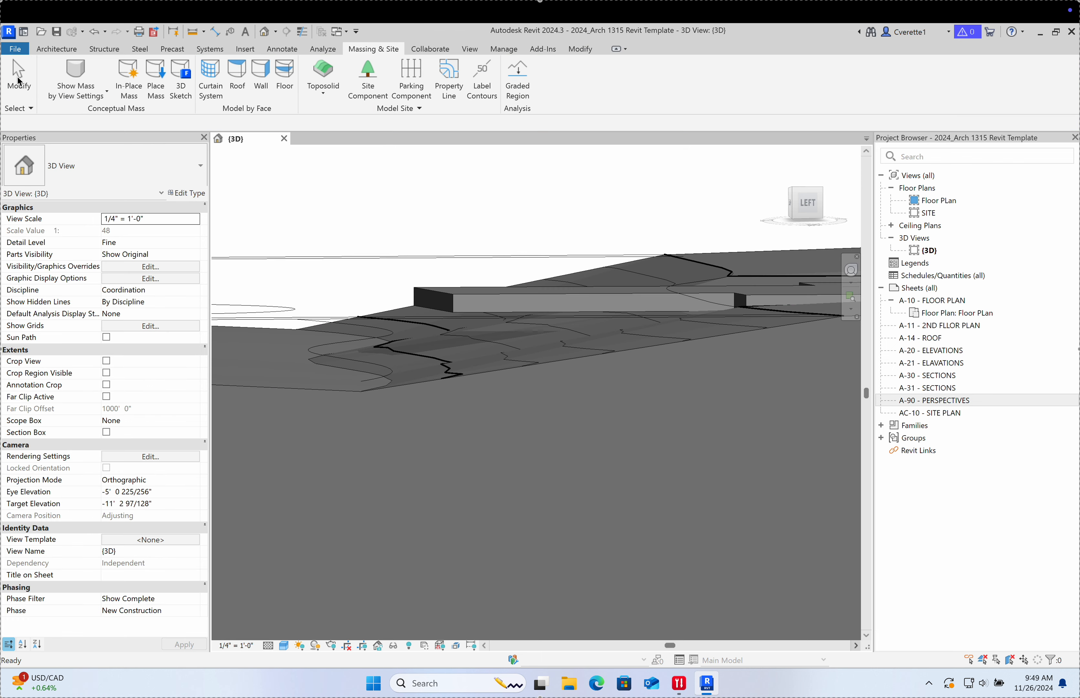
# Step: Switch to the Floor Plan view and zoom to the dashed wall beside the building
pyautogui.keyDown('shift'); pyautogui.moveTo(402, 272); pyautogui.dragTo(820, 462, button='middle'); pyautogui.keyUp('shift')
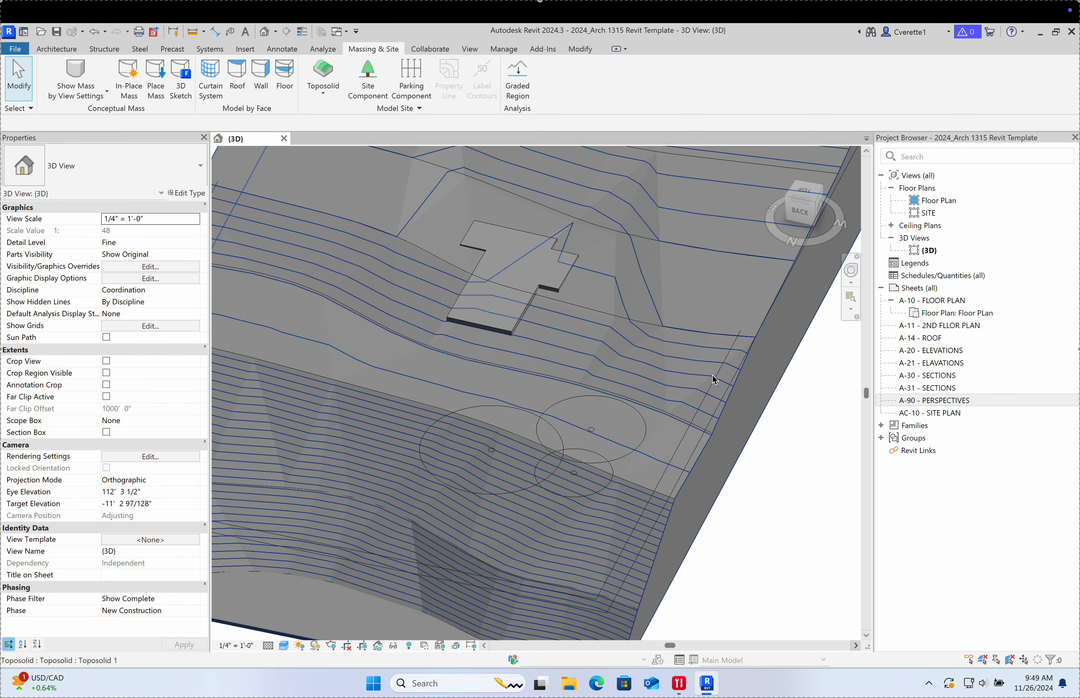
pyautogui.doubleClick(938, 201)
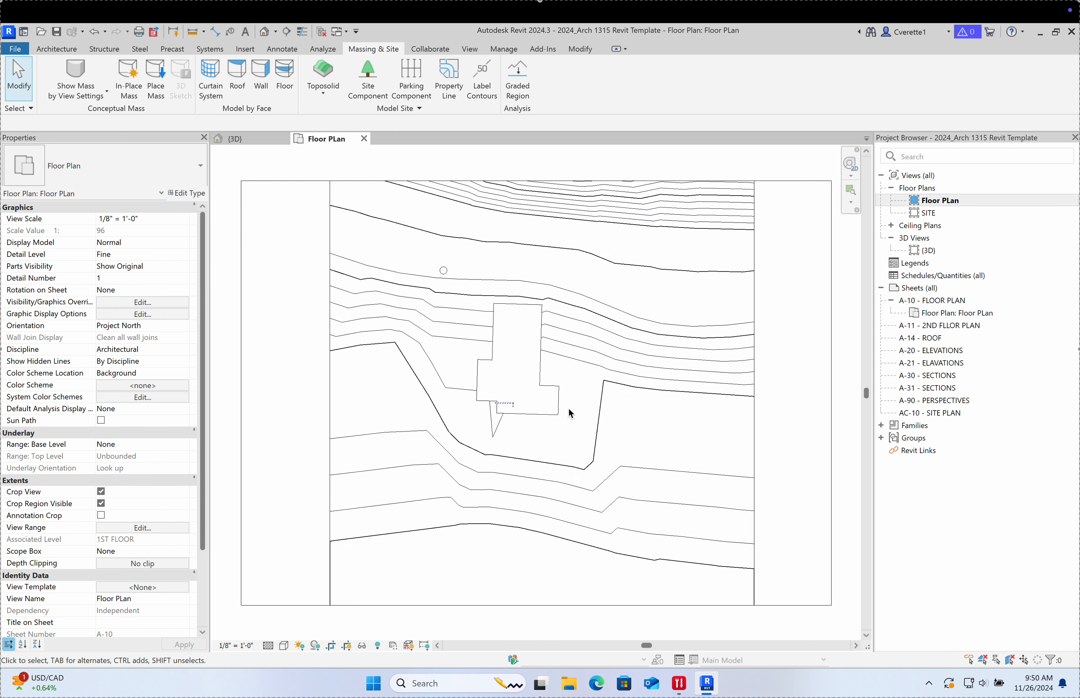
pyautogui.scroll(5, 467, 415)
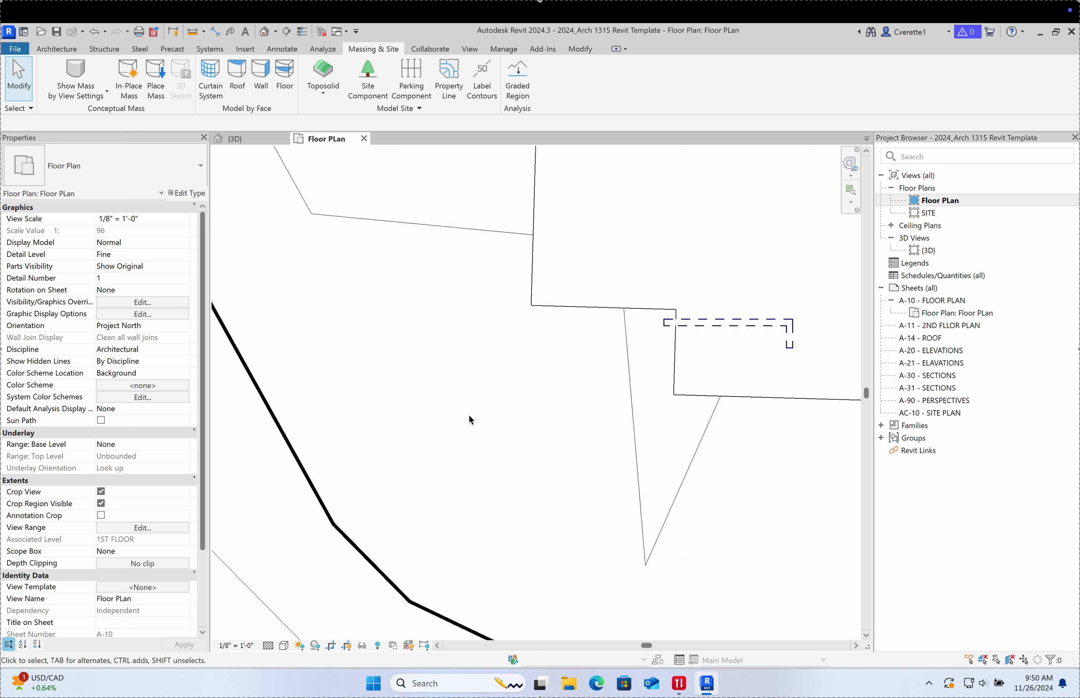
pyautogui.moveTo(759, 349); pyautogui.dragTo(648, 364, button='middle')
# Step: Delete the dashed wall piece and its small leftover segment
pyautogui.click(649, 366)
pyautogui.press('Delete')
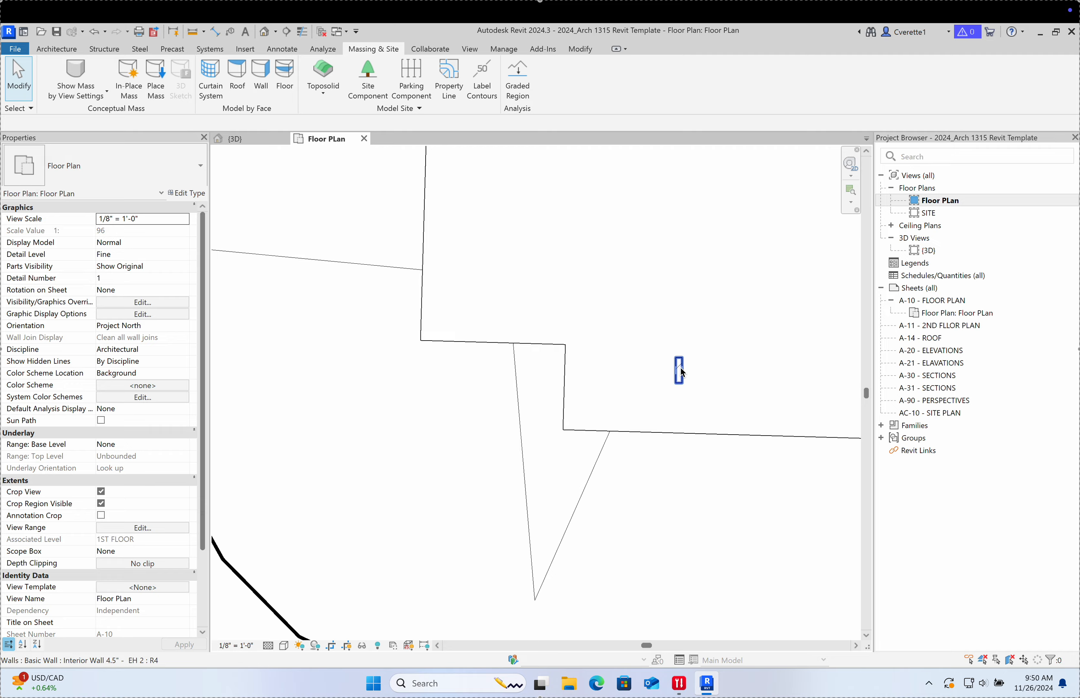
pyautogui.click(679, 368)
pyautogui.press('Delete')
pyautogui.scroll(-9, 675, 373)
pyautogui.moveTo(758, 385); pyautogui.dragTo(619, 410, button='middle')
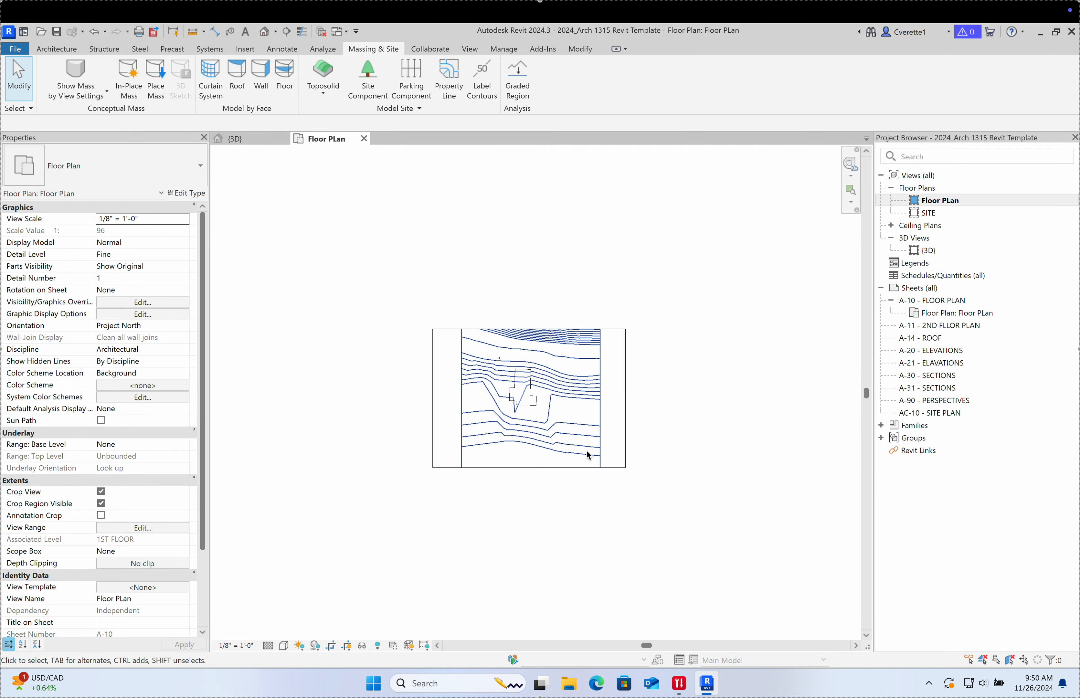
pyautogui.scroll(6, 467, 376)
pyautogui.scroll(-3, 578, 356)
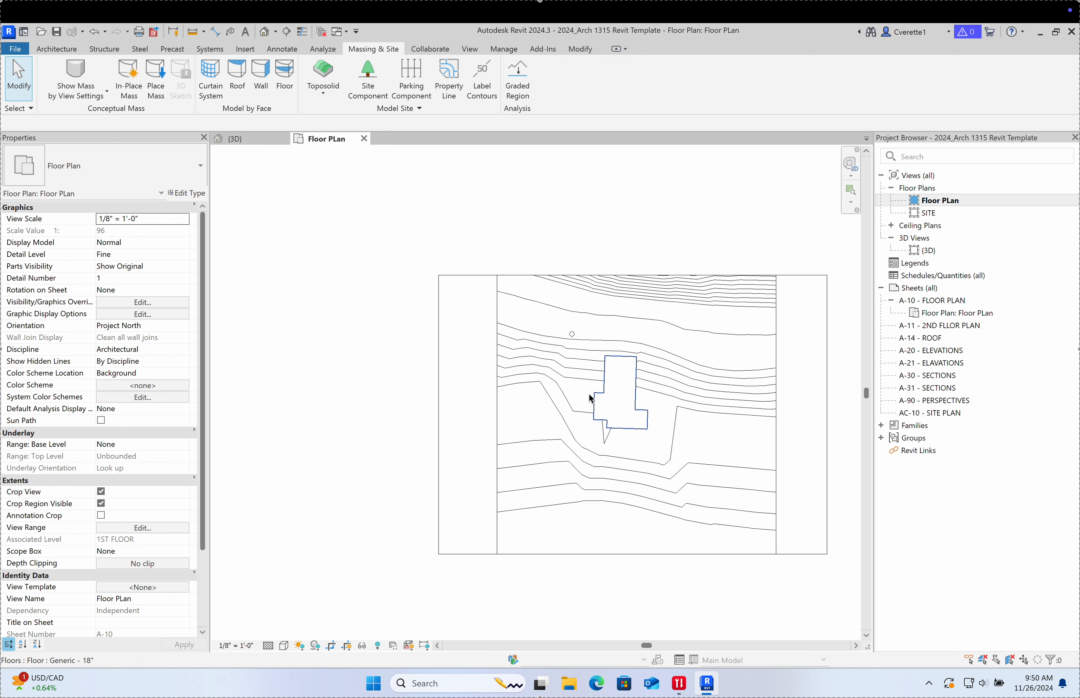
pyautogui.moveTo(564, 429); pyautogui.dragTo(466, 431, button='middle')
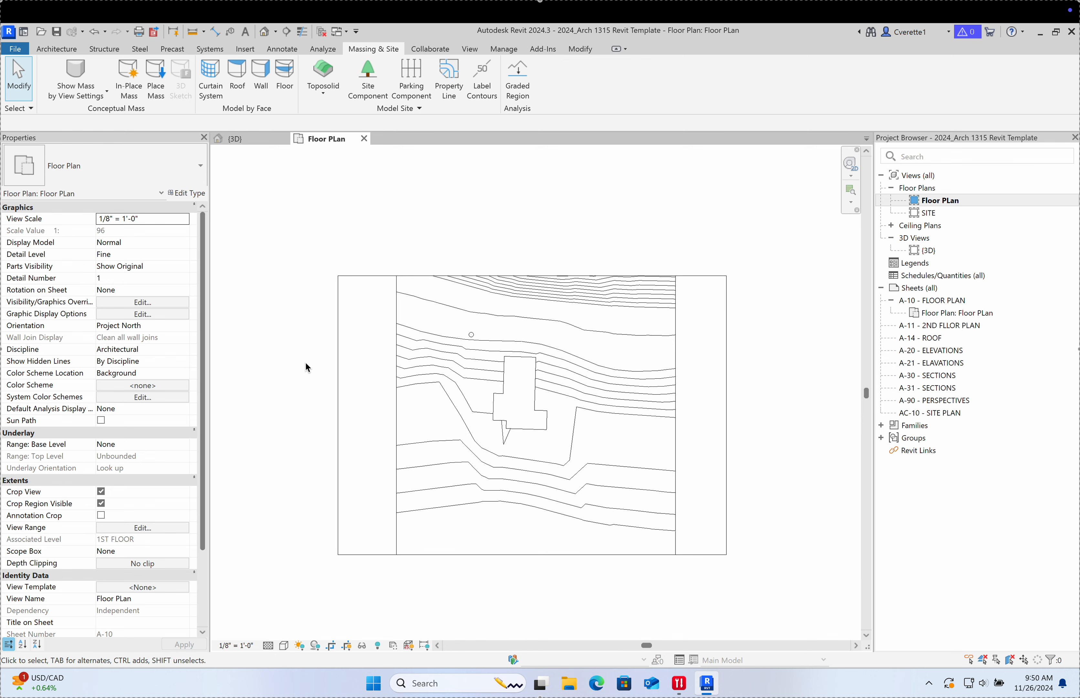
# Step: Rotate the floor plan's crop region by 90° using RO
pyautogui.click(338, 383)
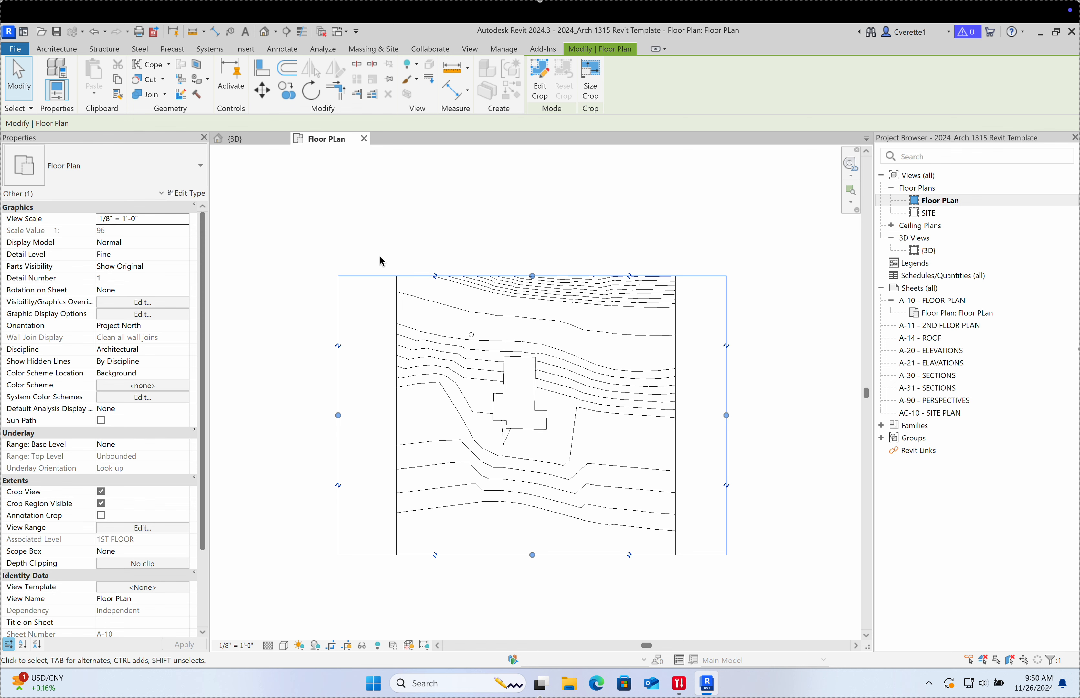
pyautogui.press('r')
pyautogui.press('o')
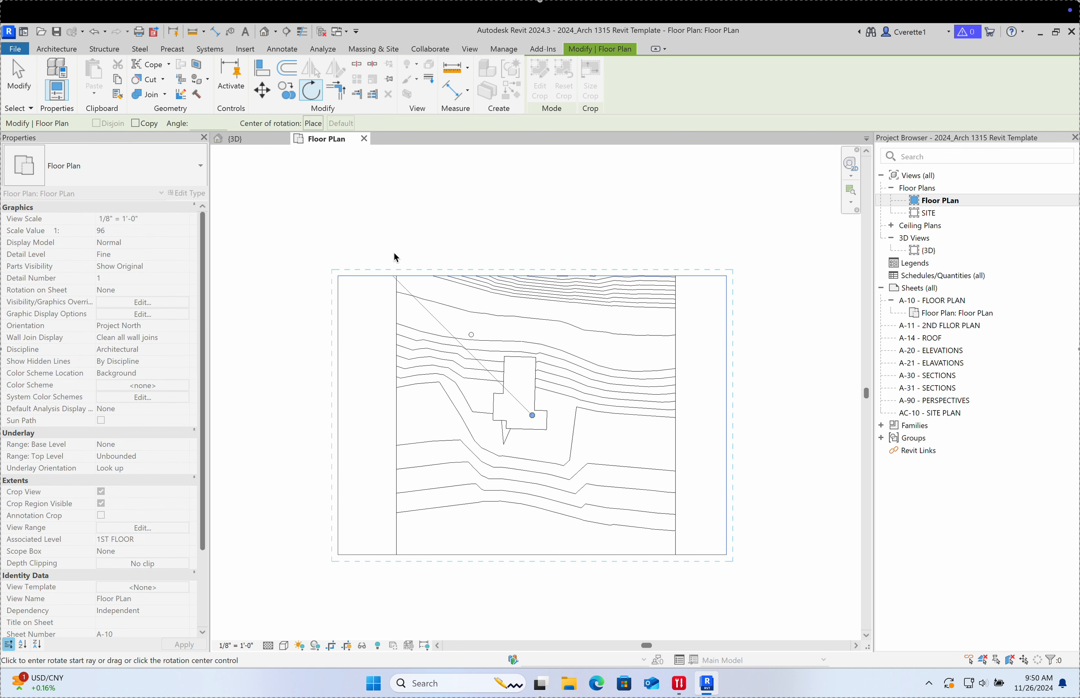
pyautogui.click(540, 206)
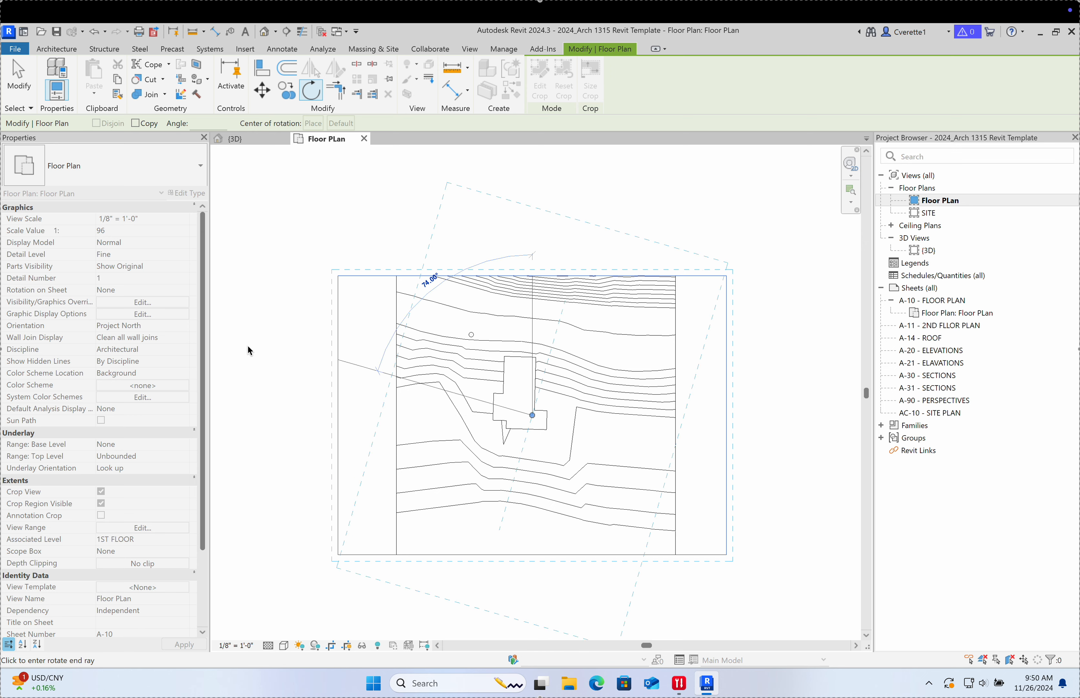
pyautogui.click(257, 410)
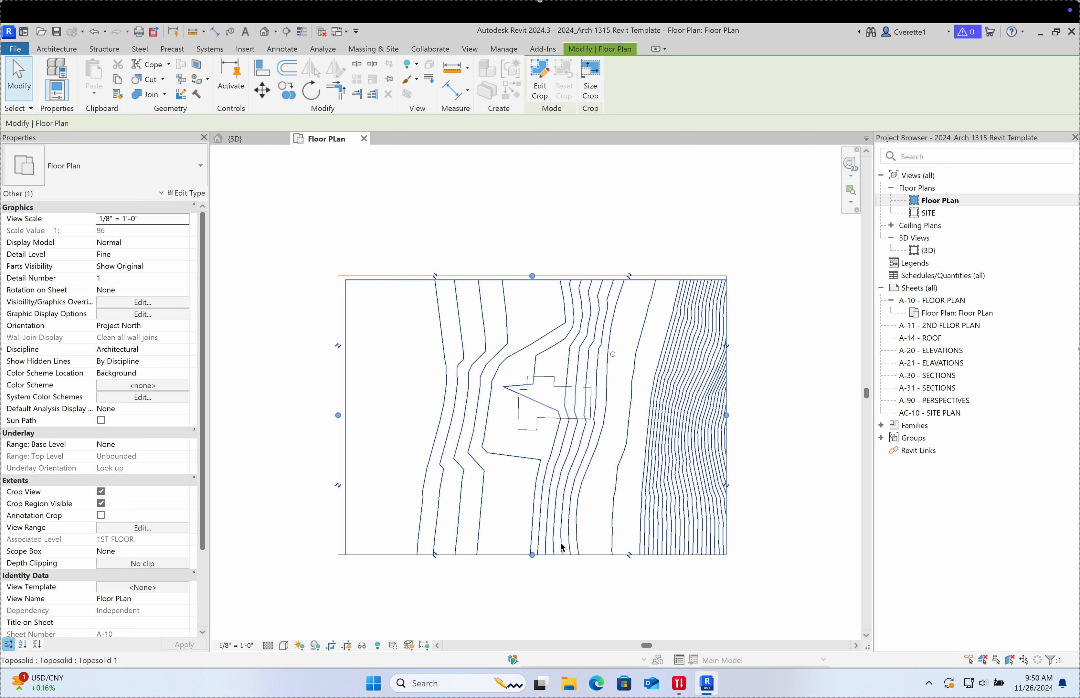
# Step: Pull the crop region's bottom, left and right edges in around the building
pyautogui.moveTo(535, 560); pyautogui.dragTo(547, 519)
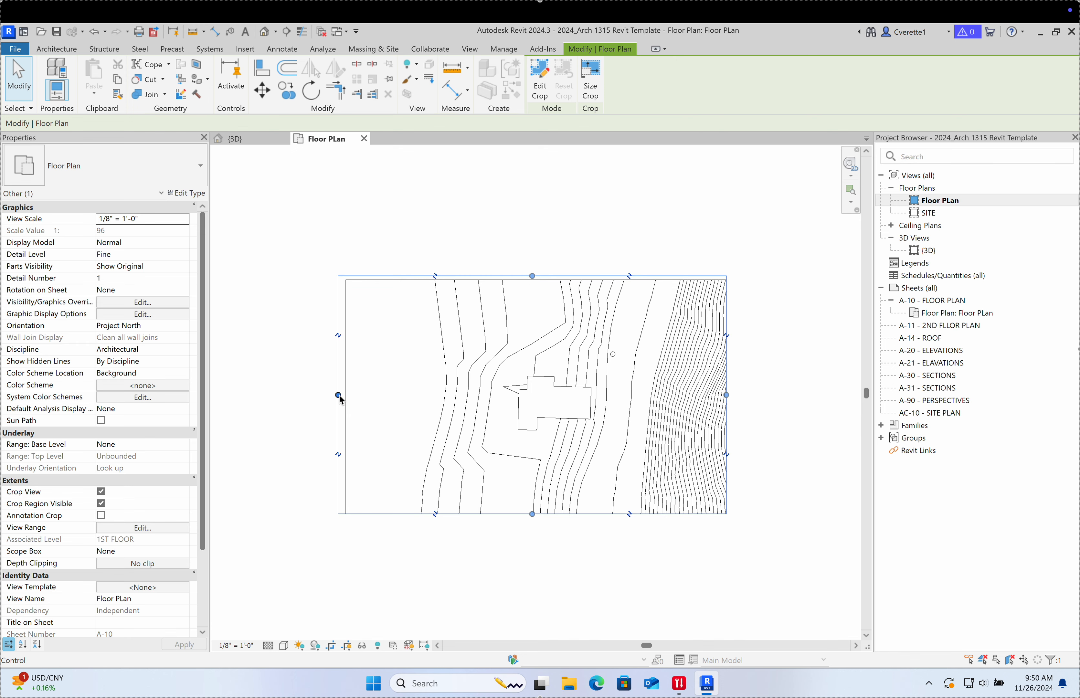
pyautogui.moveTo(338, 395); pyautogui.dragTo(481, 415)
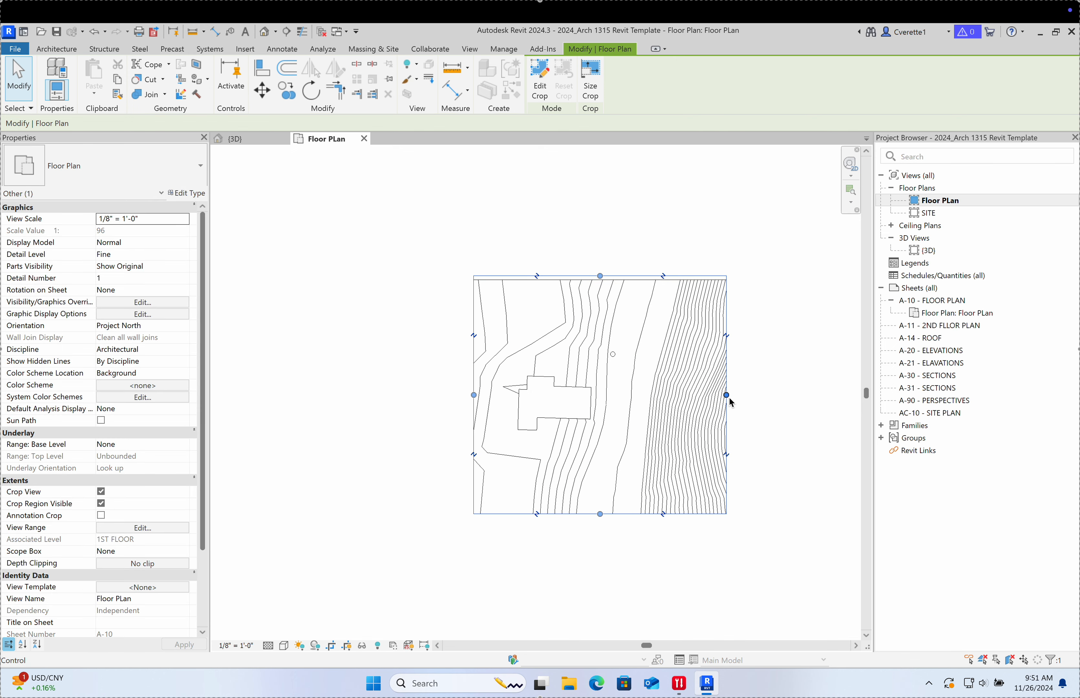
pyautogui.moveTo(727, 395); pyautogui.dragTo(652, 411)
pyautogui.moveTo(564, 515); pyautogui.dragTo(564, 475)
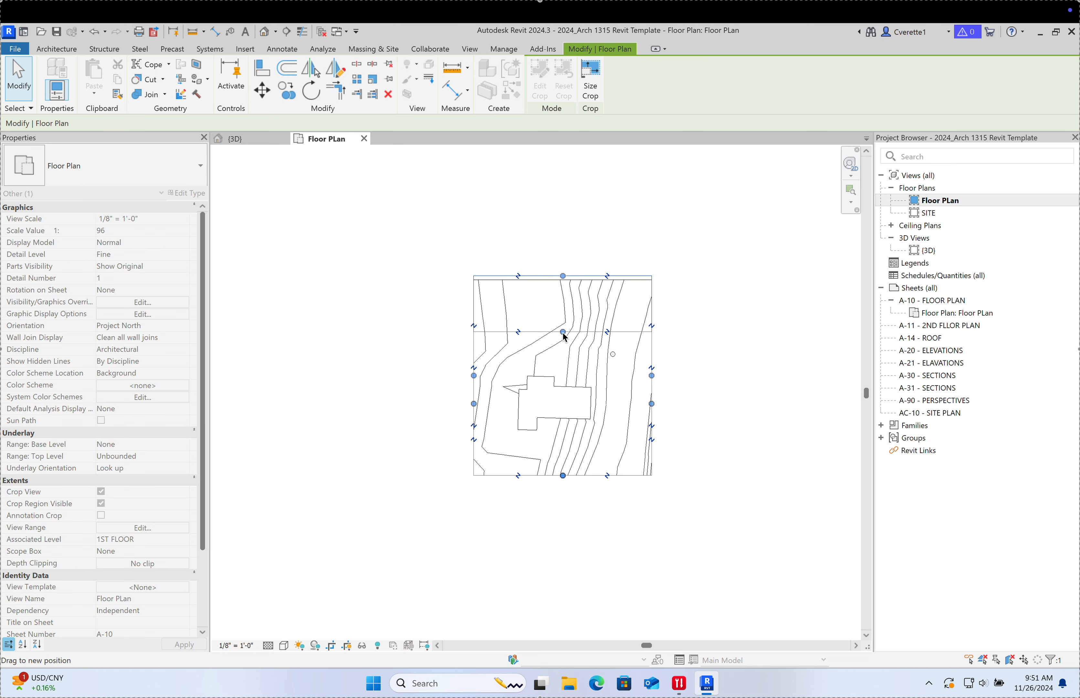
pyautogui.scroll(6, 562, 411)
pyautogui.scroll(-6, 562, 411)
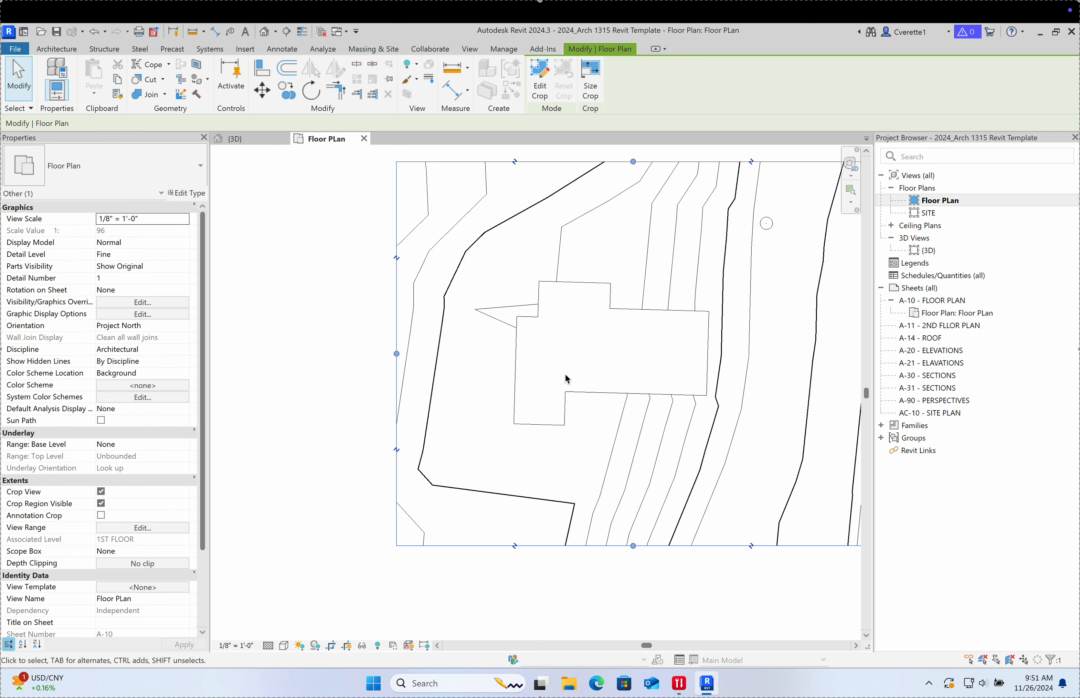
pyautogui.scroll(2, 542, 314)
pyautogui.click(527, 341)
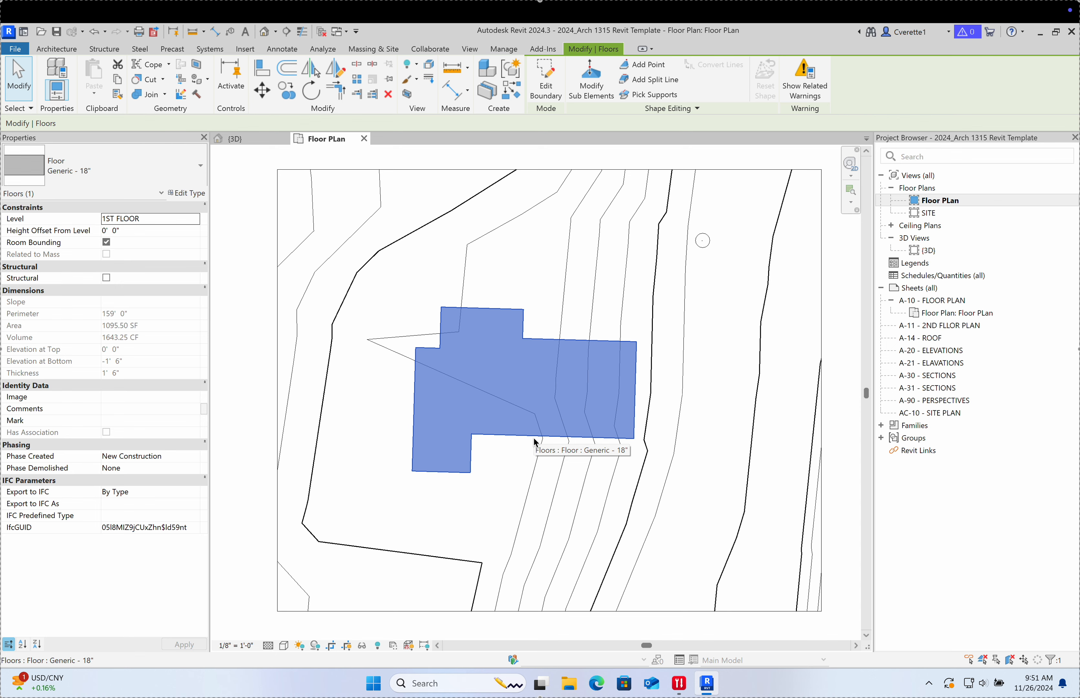
# Step: Draw a 70'-6" horizontal detail line just below the building outline with DL
pyautogui.scroll(1, 508, 453)
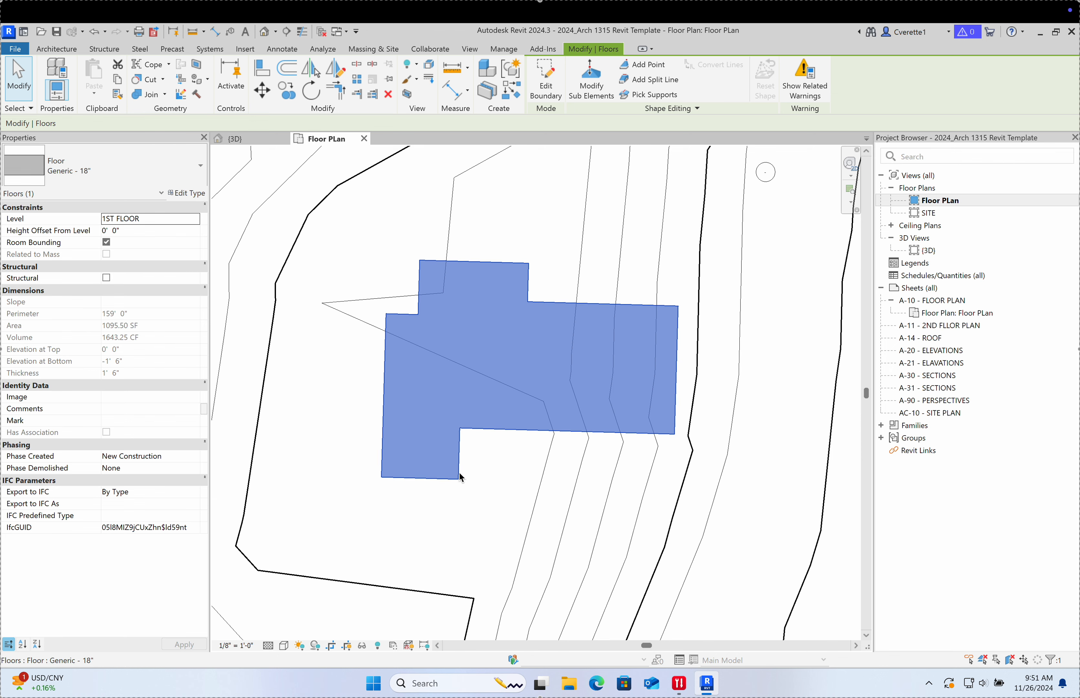
pyautogui.scroll(-1, 512, 516)
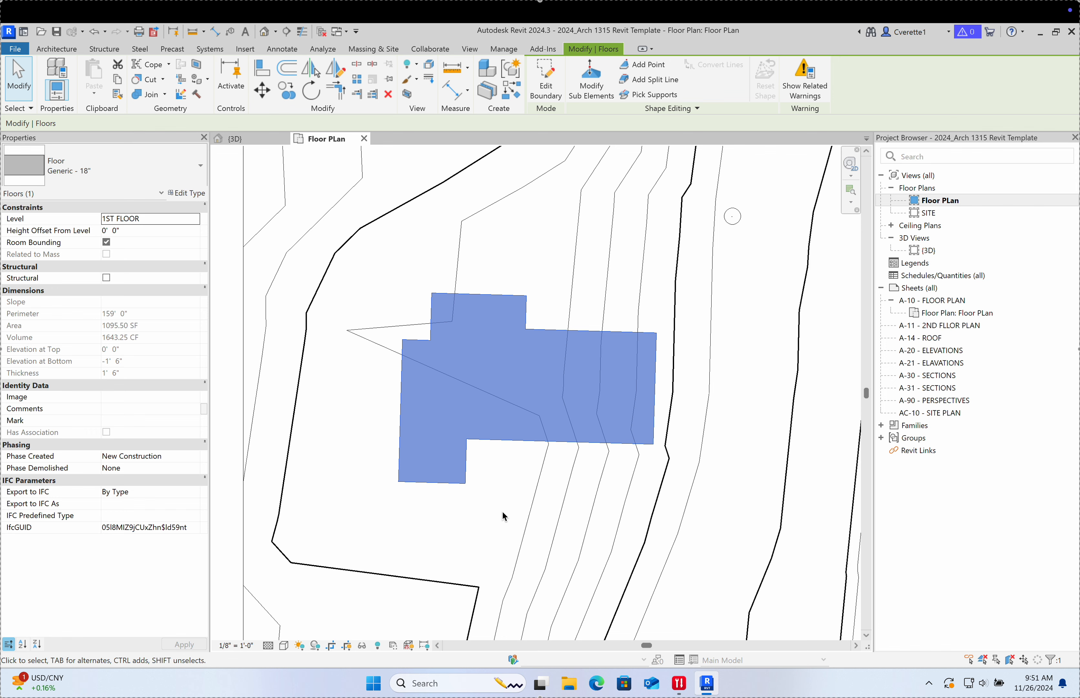
pyautogui.press('d')
pyautogui.press('l')
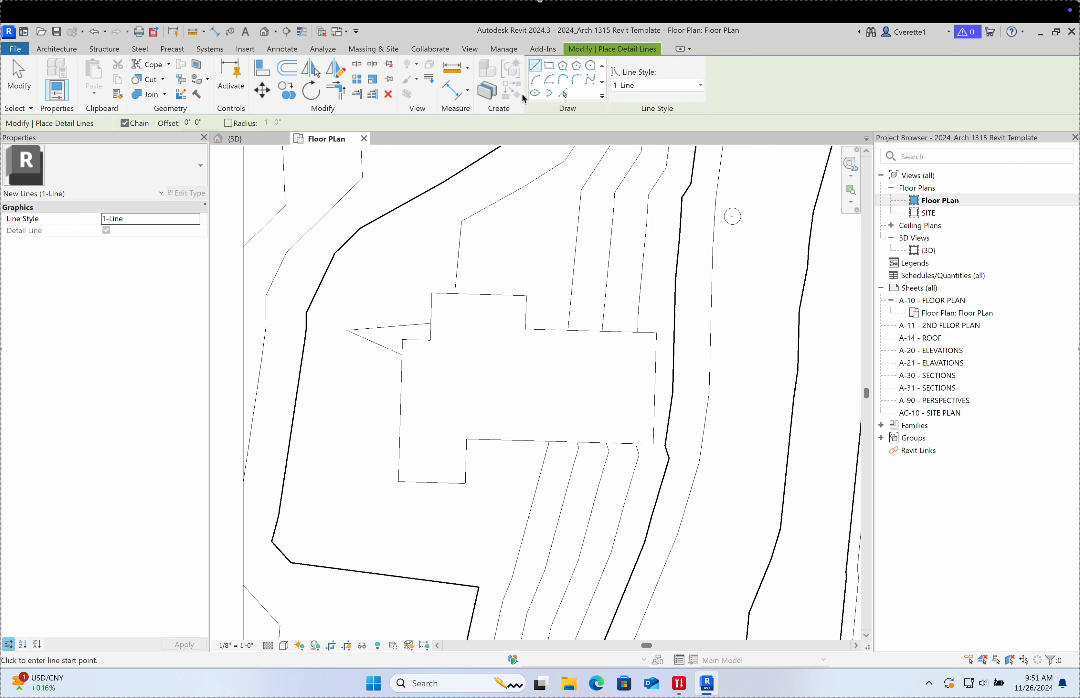
pyautogui.click(348, 500)
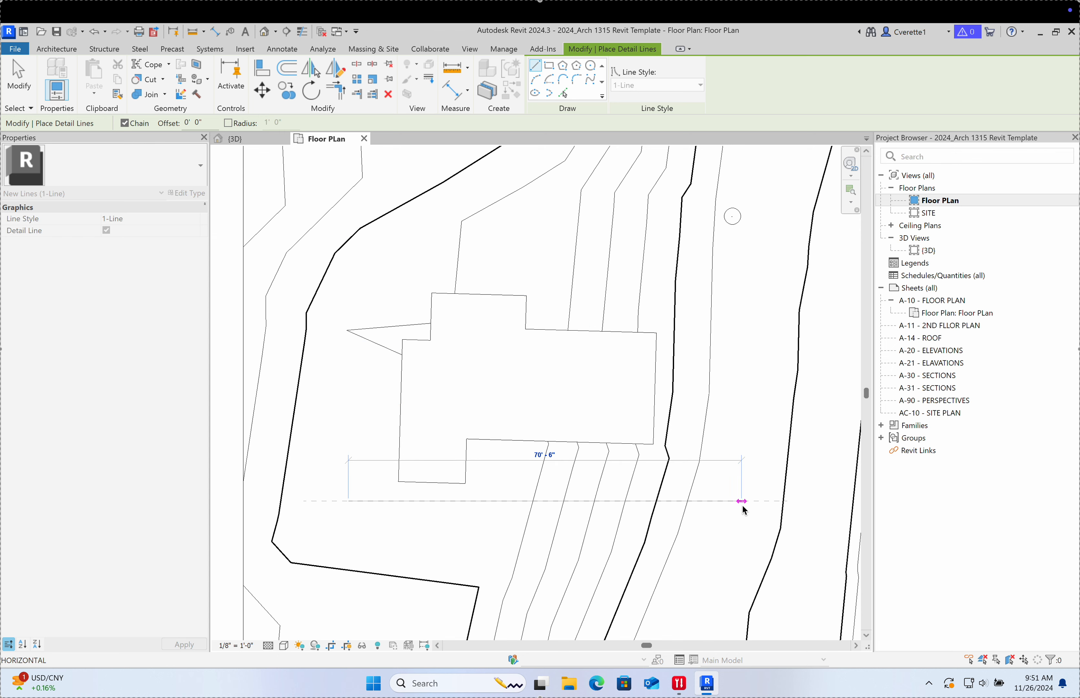
pyautogui.click(742, 505)
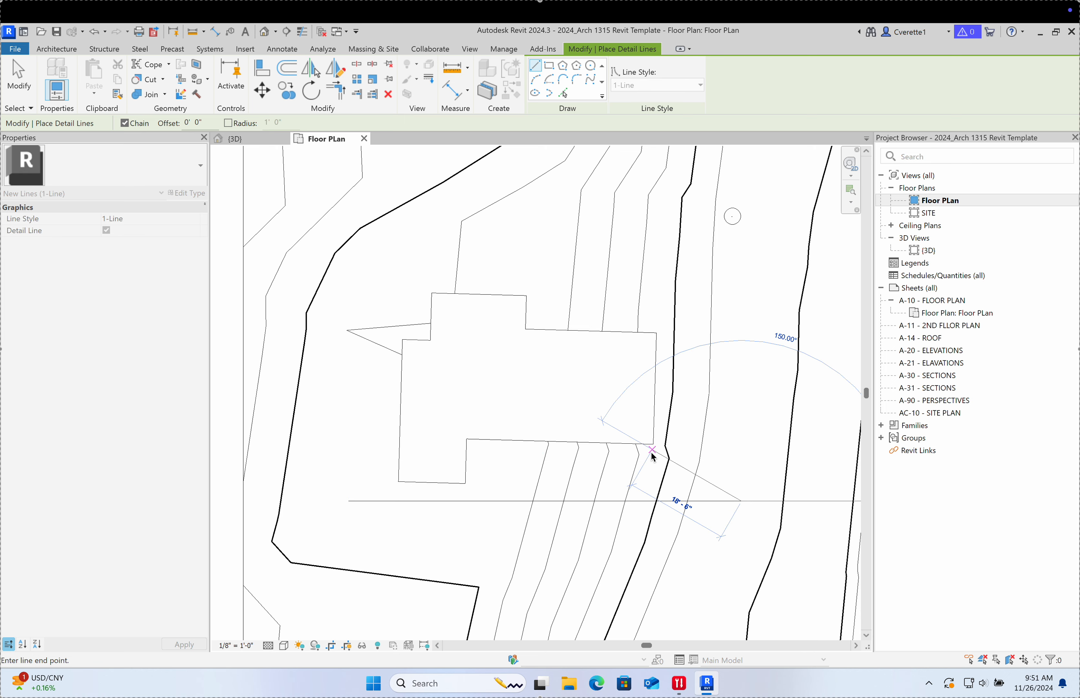
pyautogui.press('Escape')
pyautogui.press('Escape')
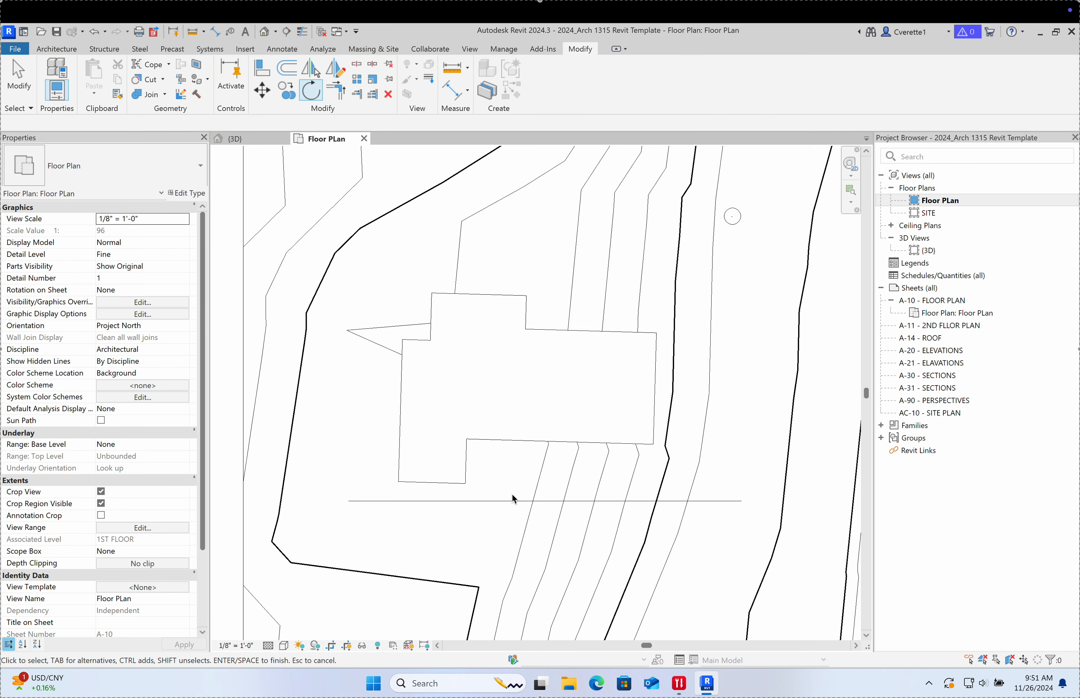
pyautogui.press('a')
pyautogui.press('l')
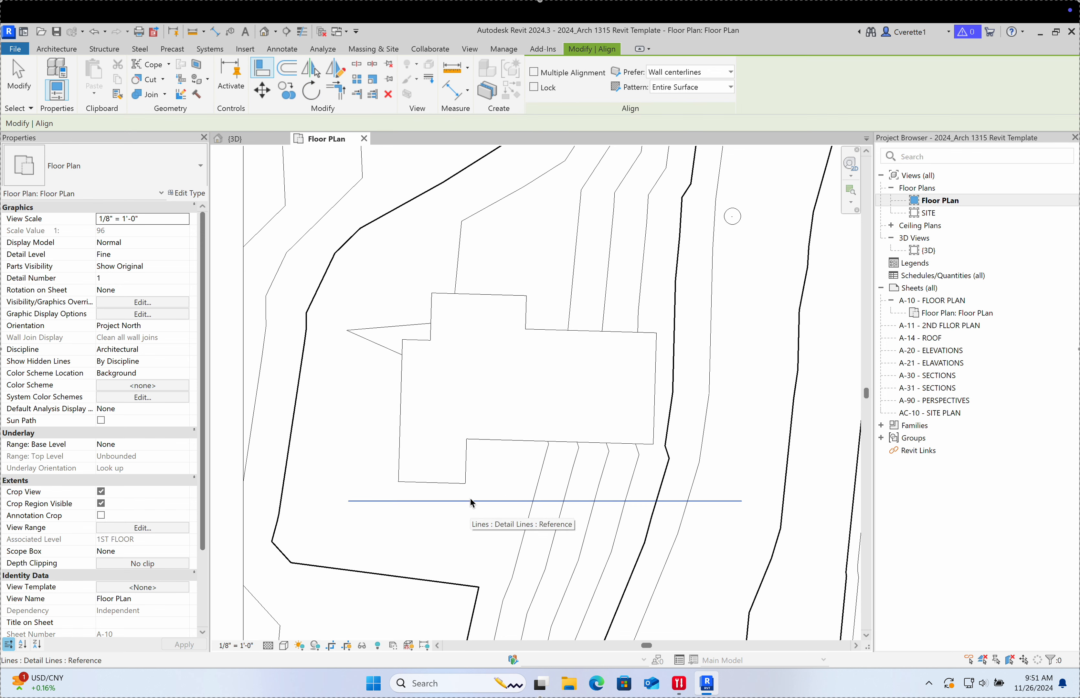
# Step: Align the floor's bottom edge to the detail line and save the project
pyautogui.click(442, 502)
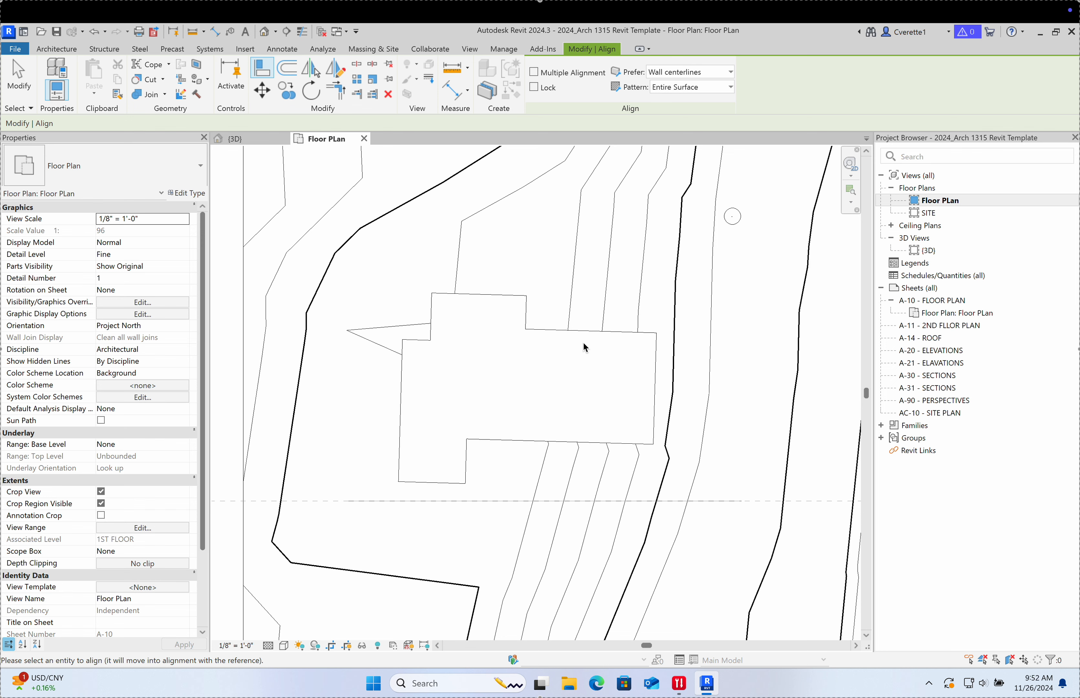
pyautogui.click(454, 482)
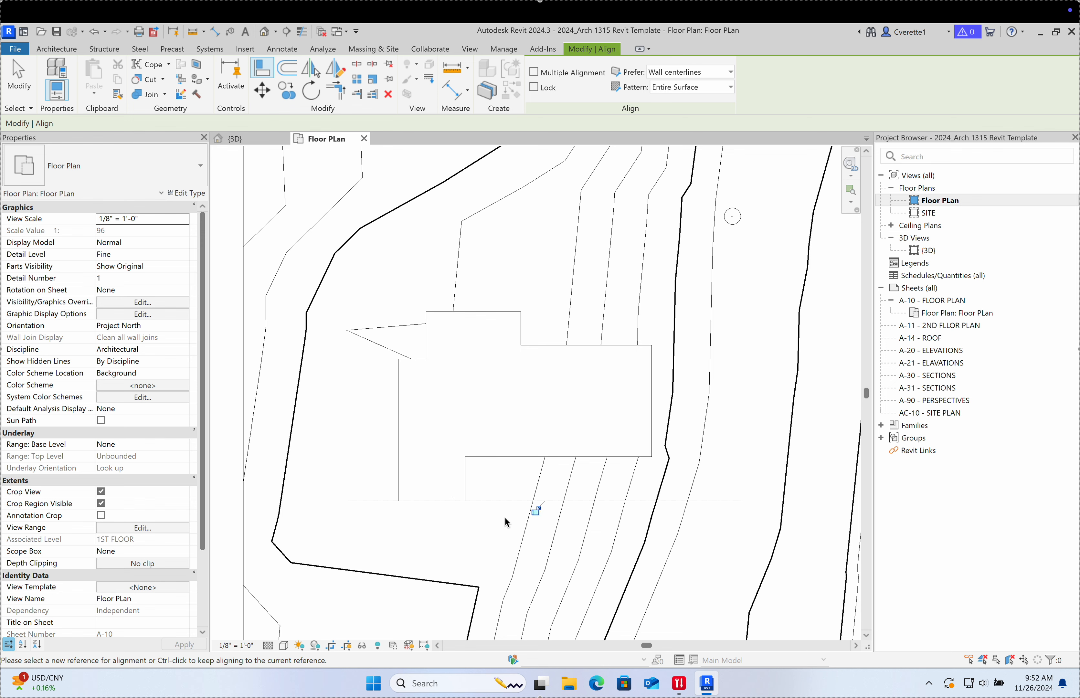
pyautogui.click(501, 504)
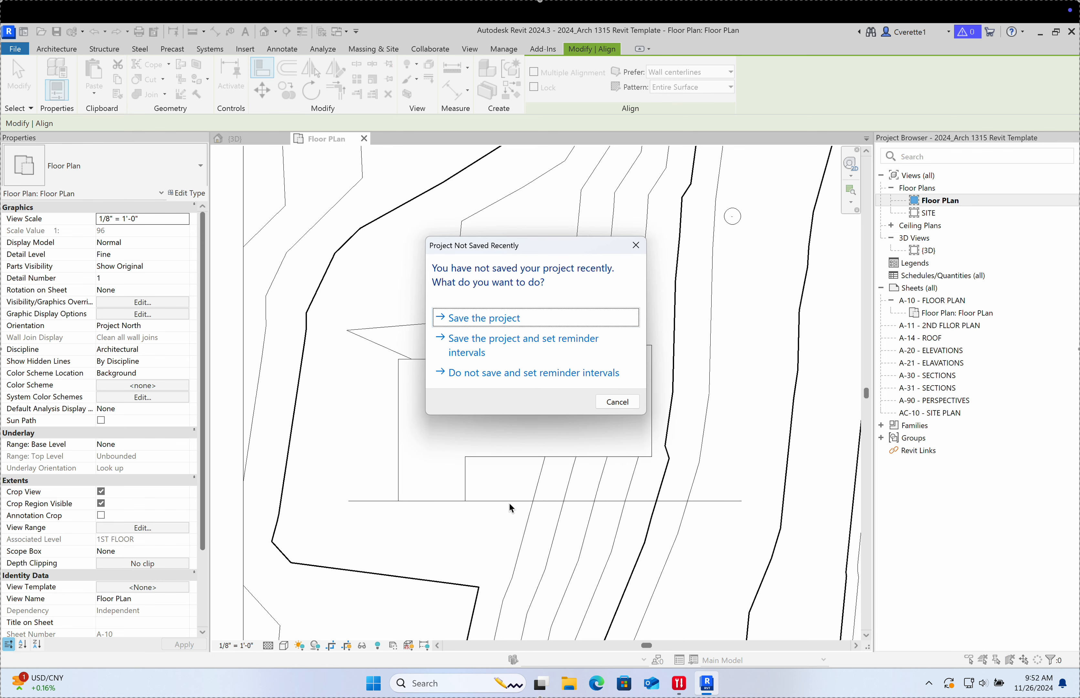
pyautogui.click(499, 319)
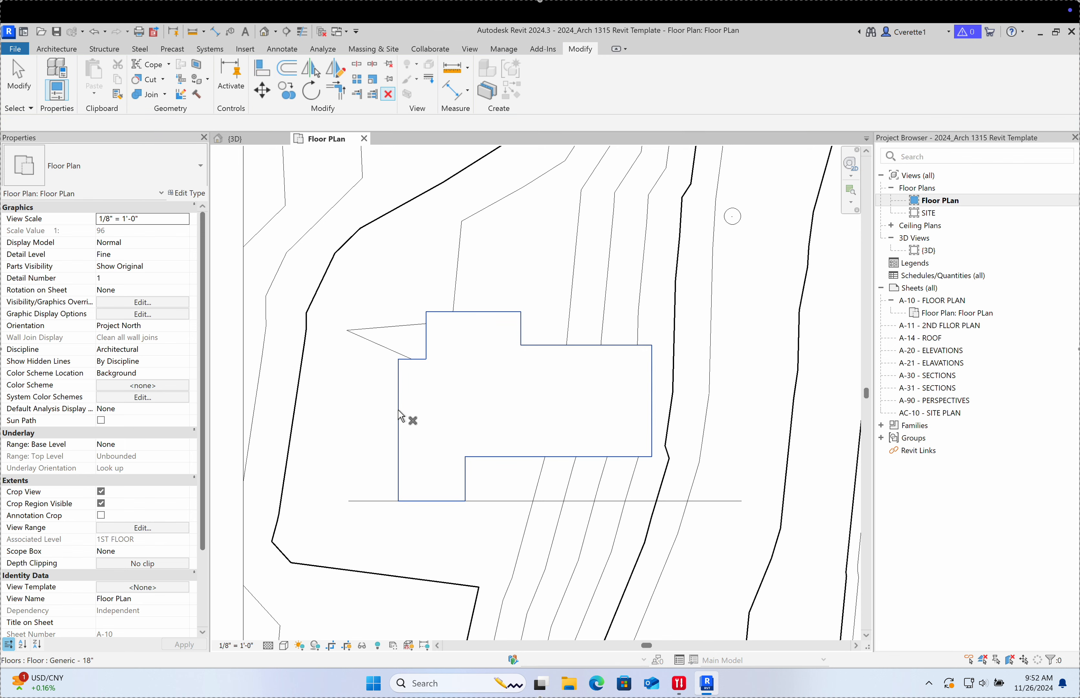
pyautogui.click(23, 89)
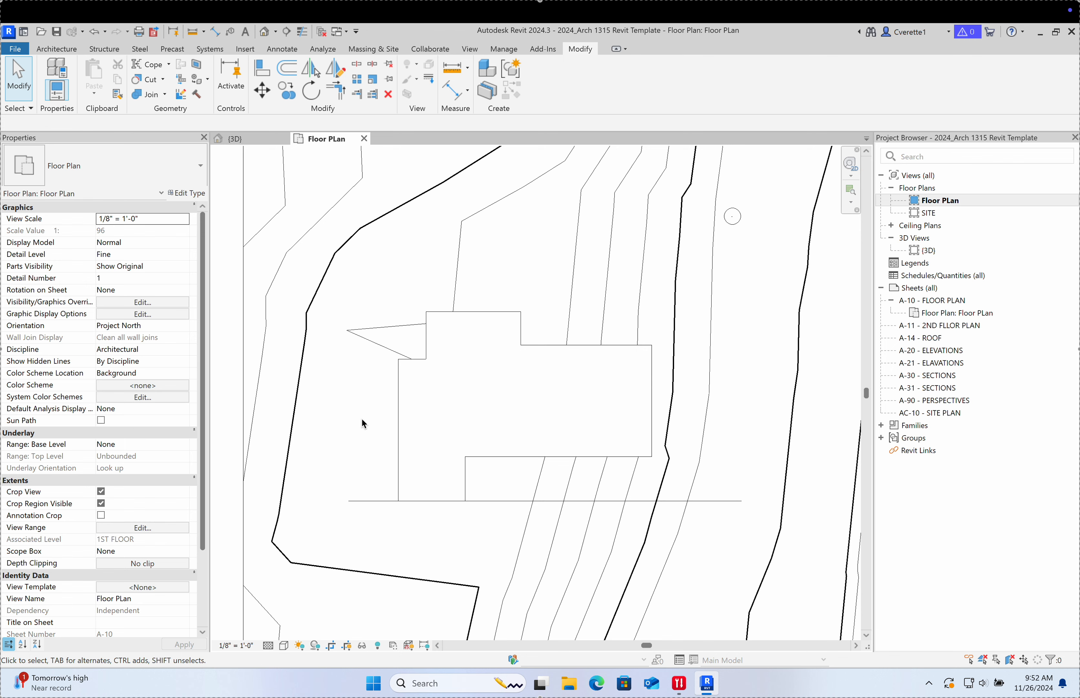
# Step: Delete the horizontal reference detail line and re-centre the plan
pyautogui.scroll(-2, 361, 419)
pyautogui.click(367, 485)
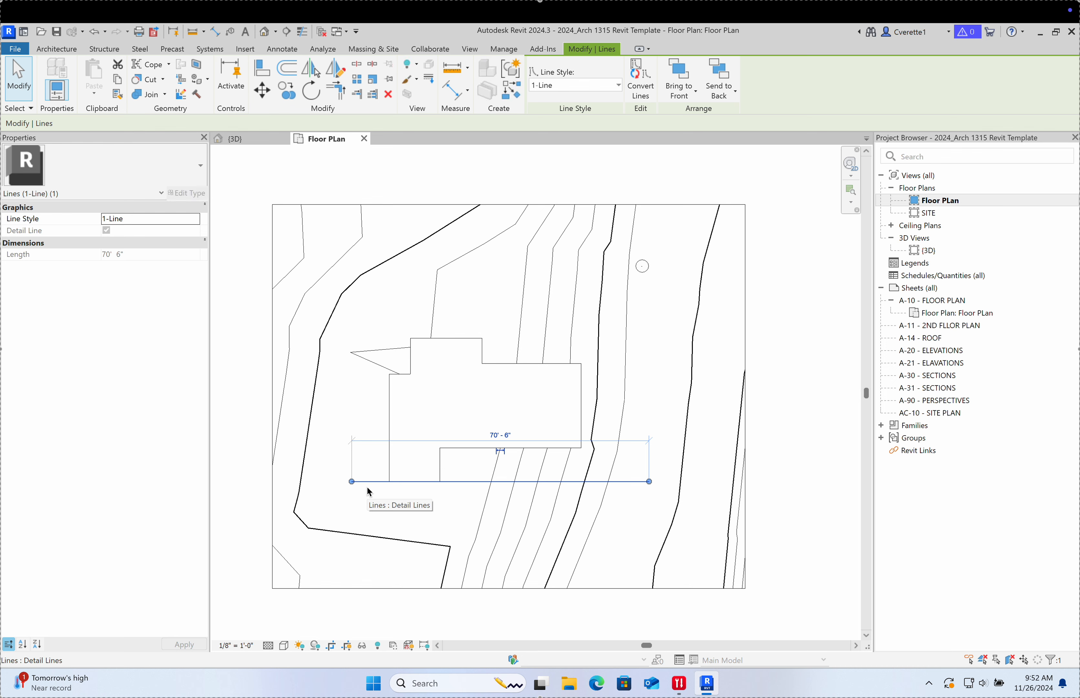
pyautogui.press('Escape')
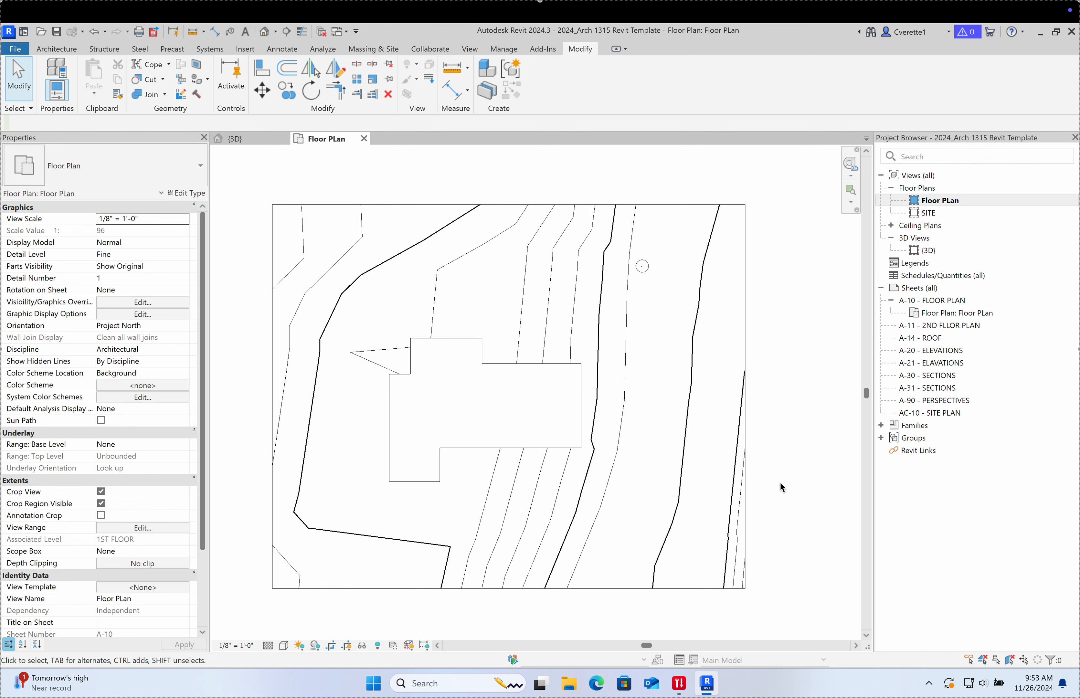
pyautogui.moveTo(799, 493)
pyautogui.mouseDown(button='middle')
pyautogui.moveTo(823, 478)
pyautogui.moveTo(764, 512)
pyautogui.moveTo(790, 515)
pyautogui.mouseUp(button='middle')
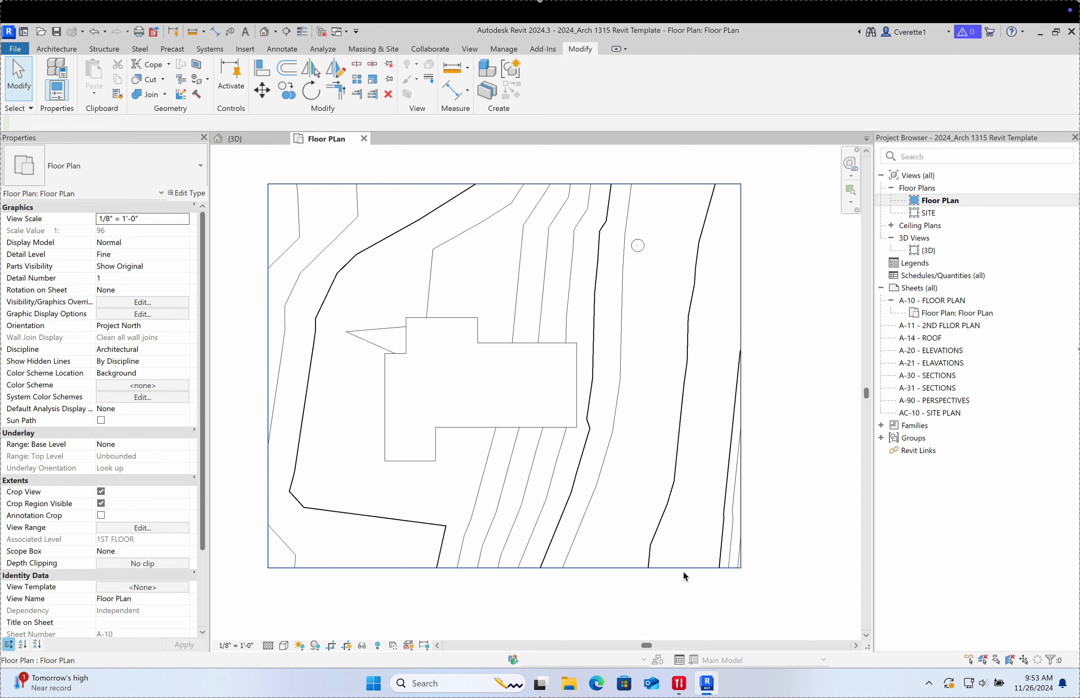
pyautogui.moveTo(540, 618); pyautogui.dragTo(589, 610, button='middle')
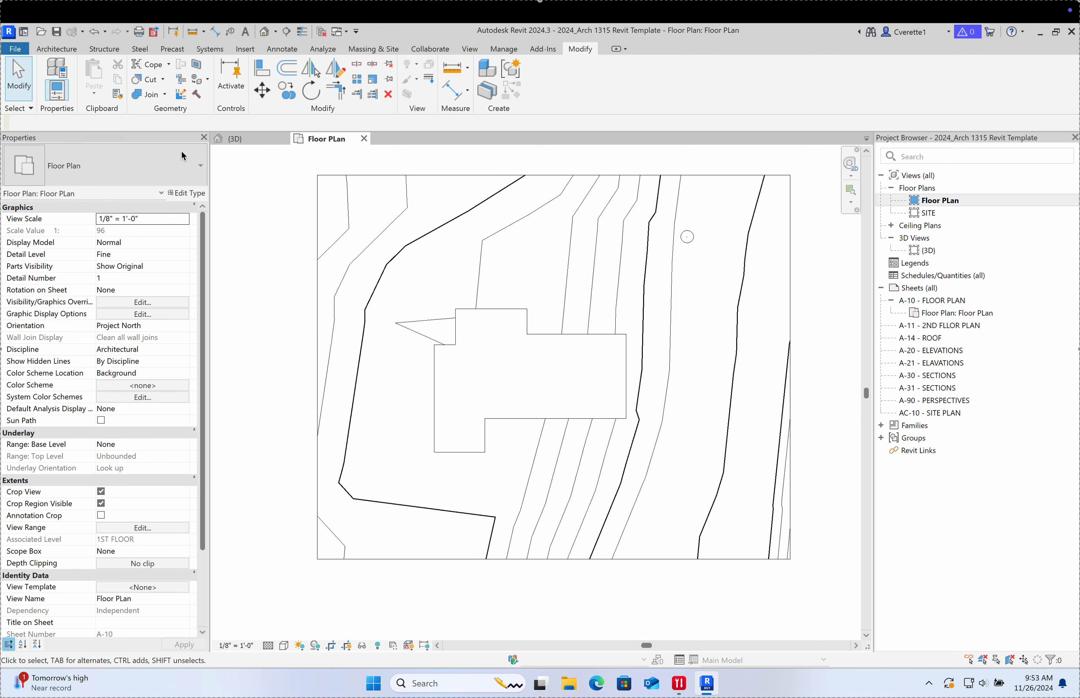
# Step: Start an EH - Interior Wall 4.5" wall at the building corner, flip it, then cancel
pyautogui.click(71, 49)
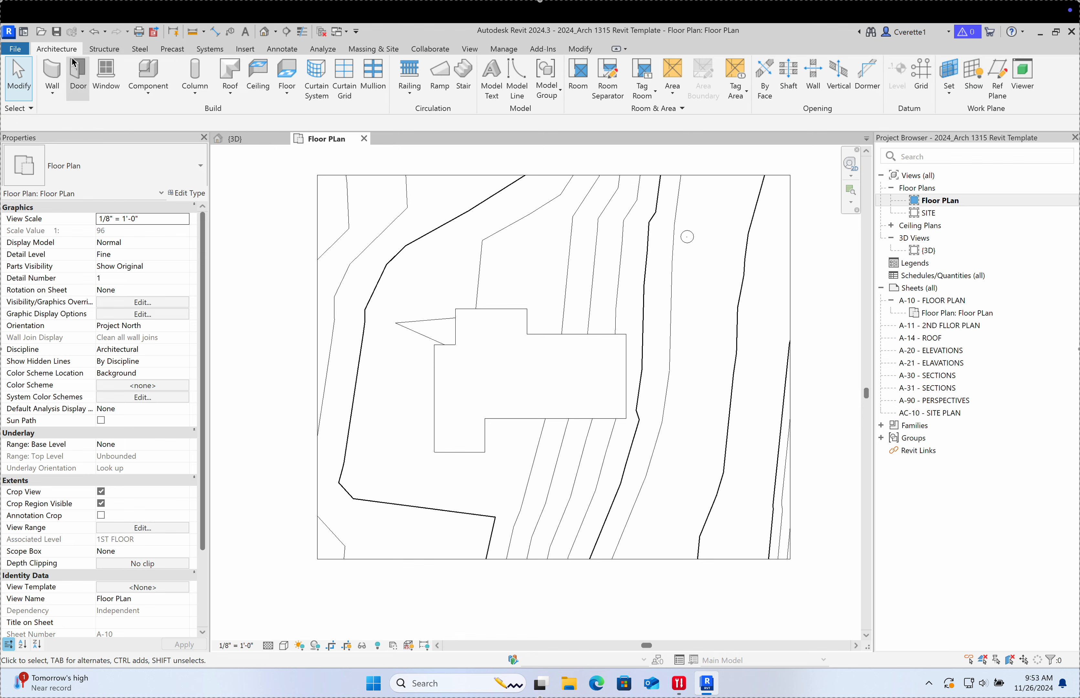
pyautogui.click(59, 78)
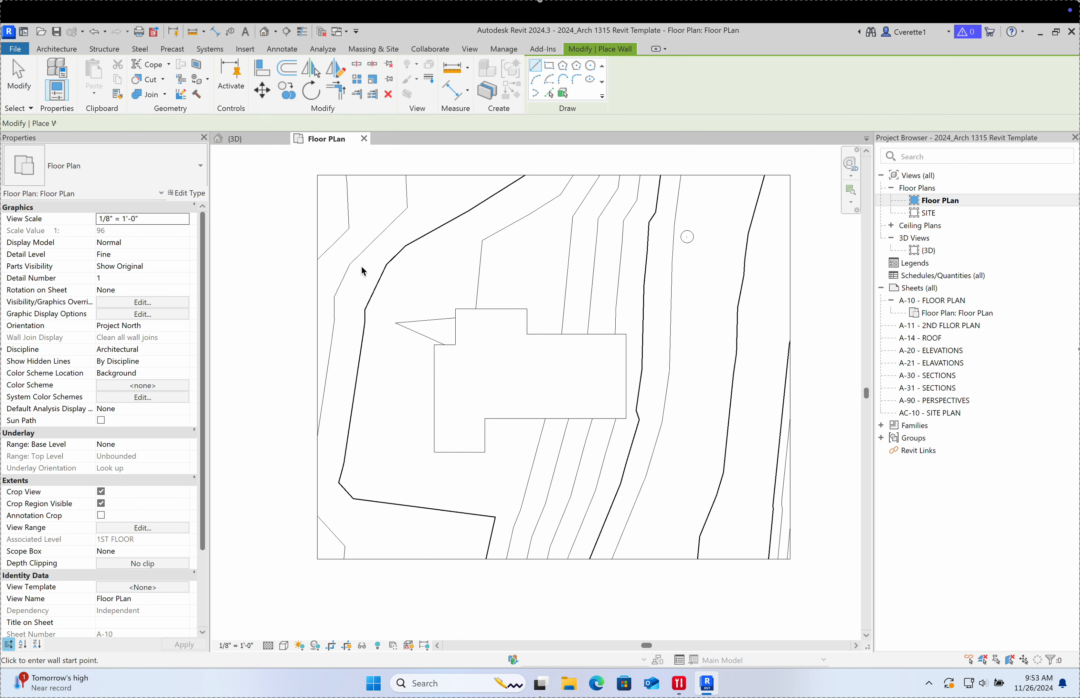
pyautogui.scroll(5, 449, 363)
pyautogui.scroll(2, 449, 365)
pyautogui.click(366, 283)
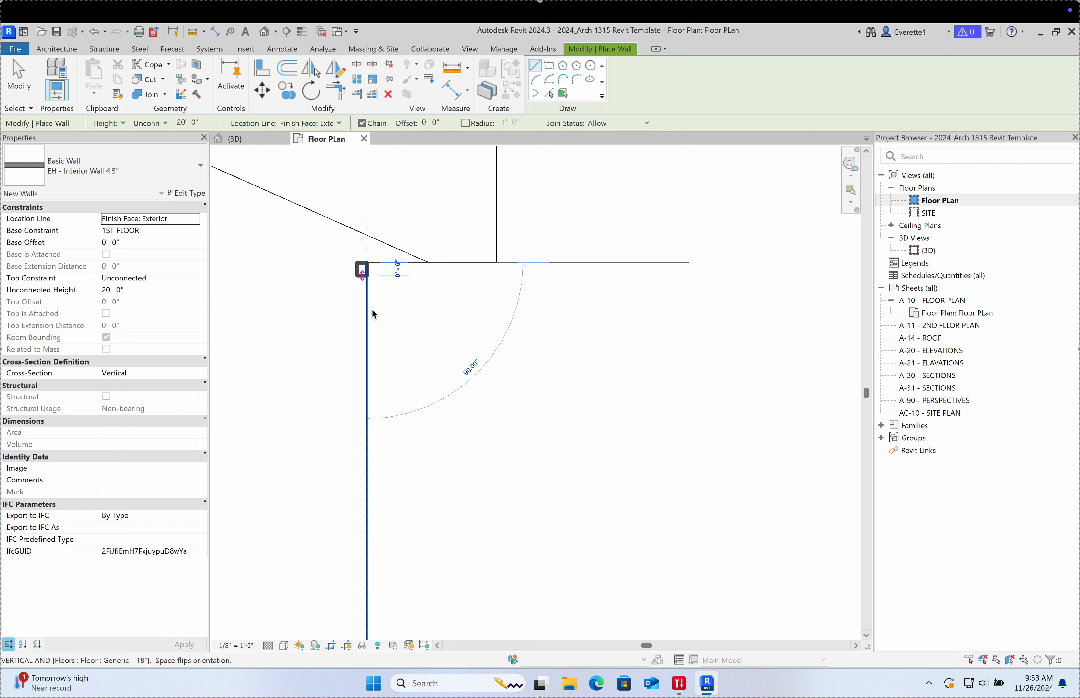
pyautogui.press('space')
pyautogui.press('space')
pyautogui.press('space')
pyautogui.press('space')
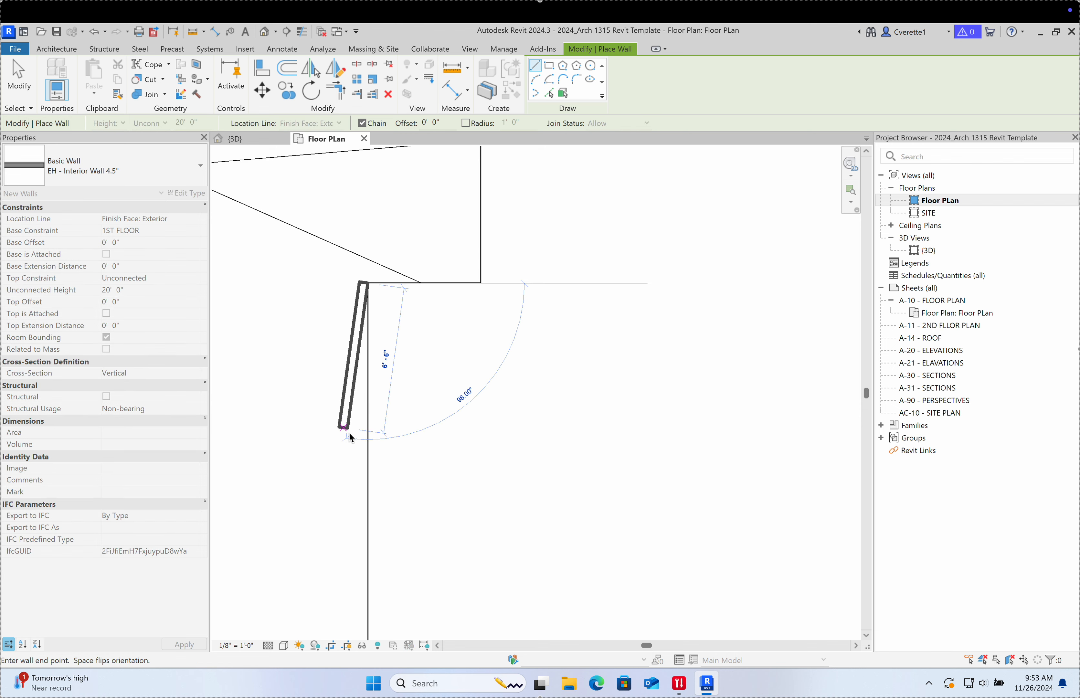
pyautogui.press('space')
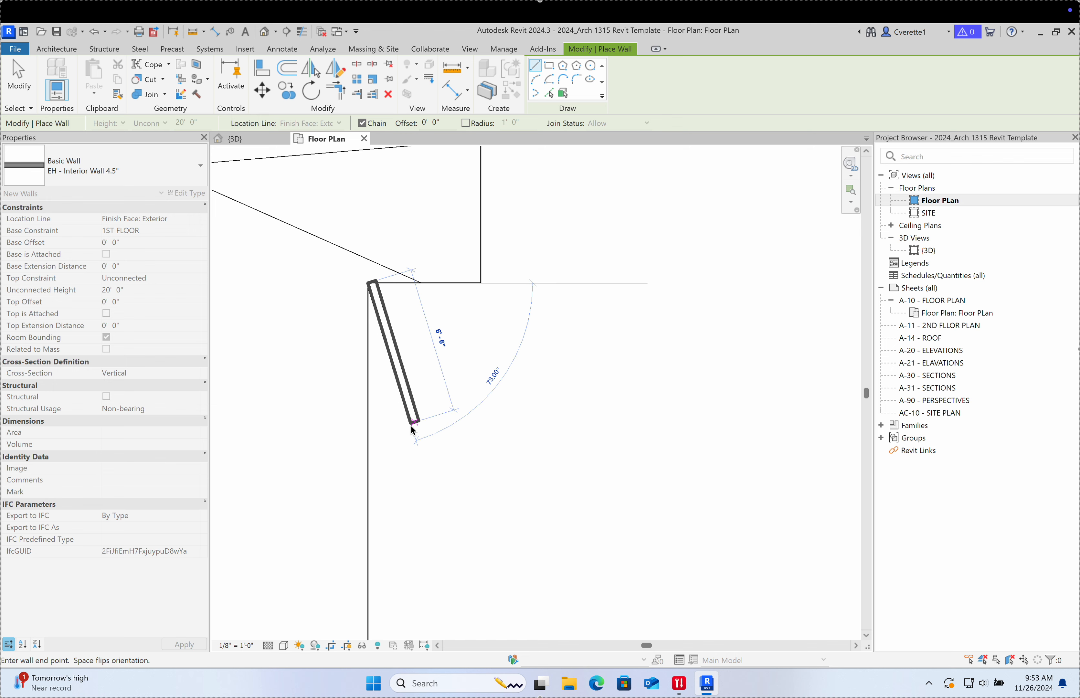
pyautogui.press('Escape')
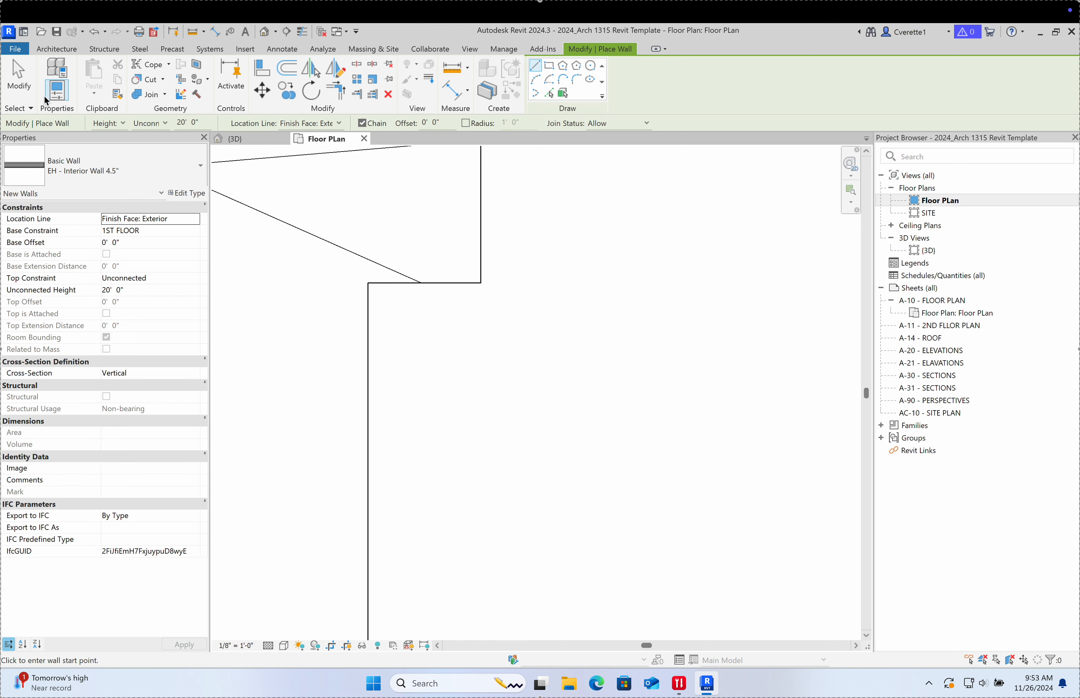
# Step: Review the wall's top-level choices, keeping the 20'-0" height unchanged
pyautogui.click(56, 49)
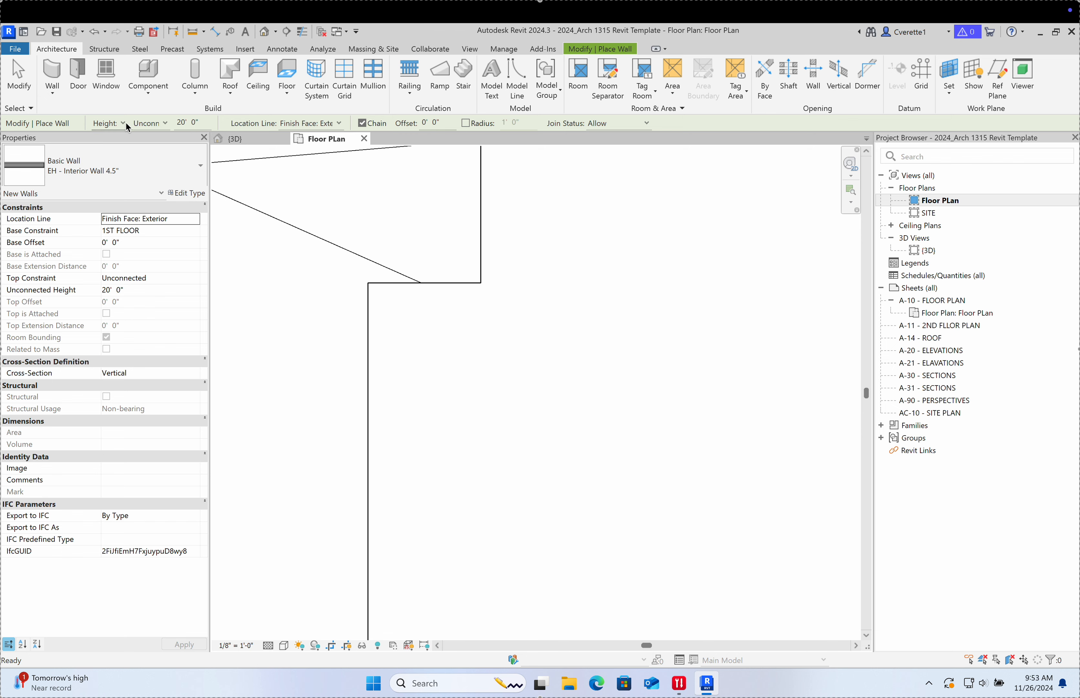
pyautogui.click(164, 122)
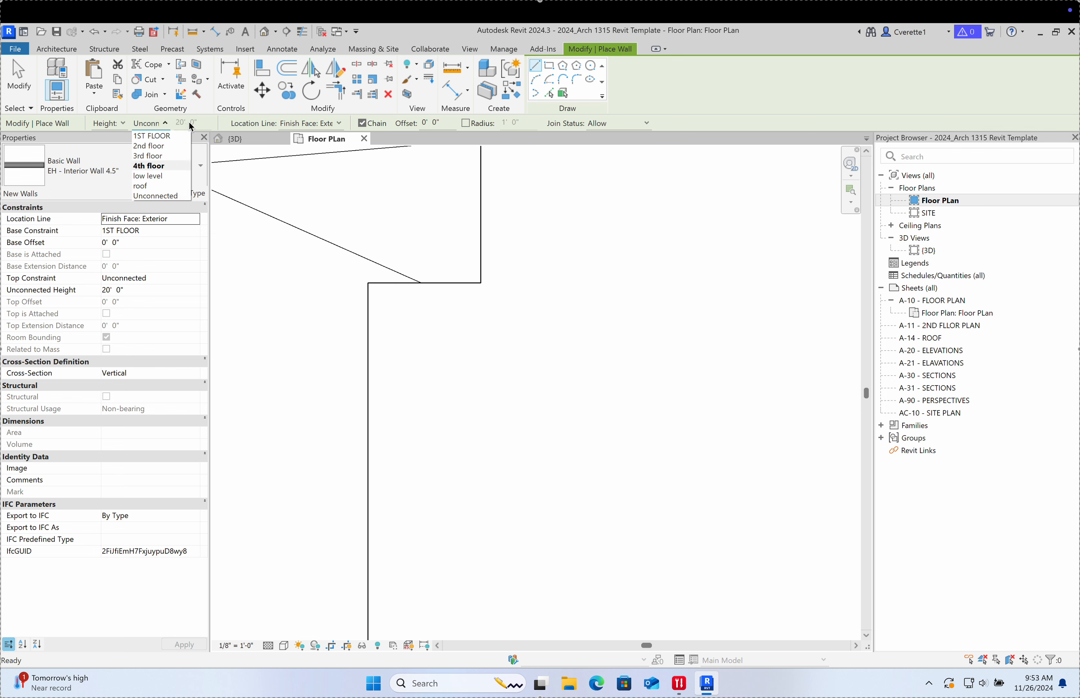
pyautogui.click(296, 283)
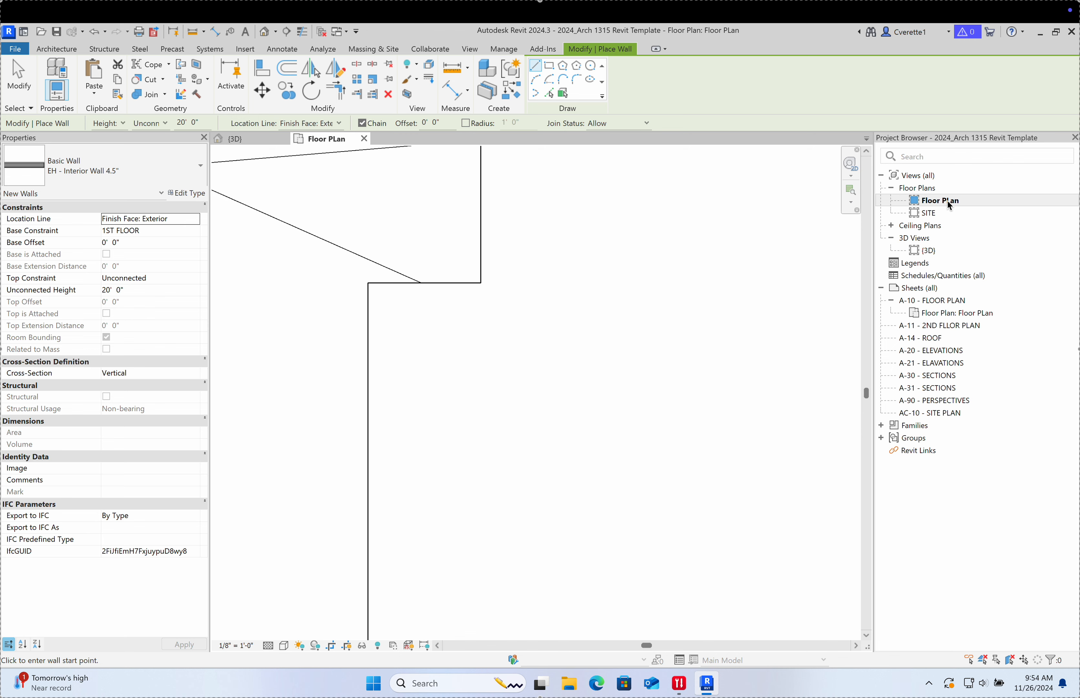
pyautogui.scroll(-5, 656, 216)
pyautogui.scroll(5, 673, 229)
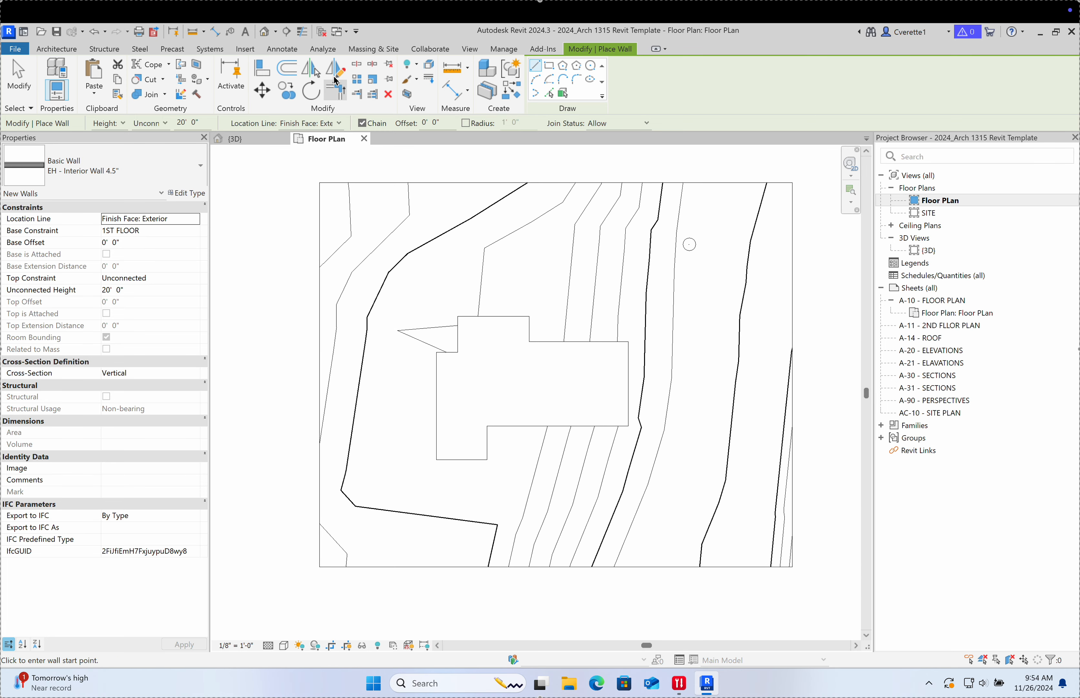
# Step: Start the Elevation tool with the Interior Elevation - EH 2 type selected
pyautogui.click(470, 50)
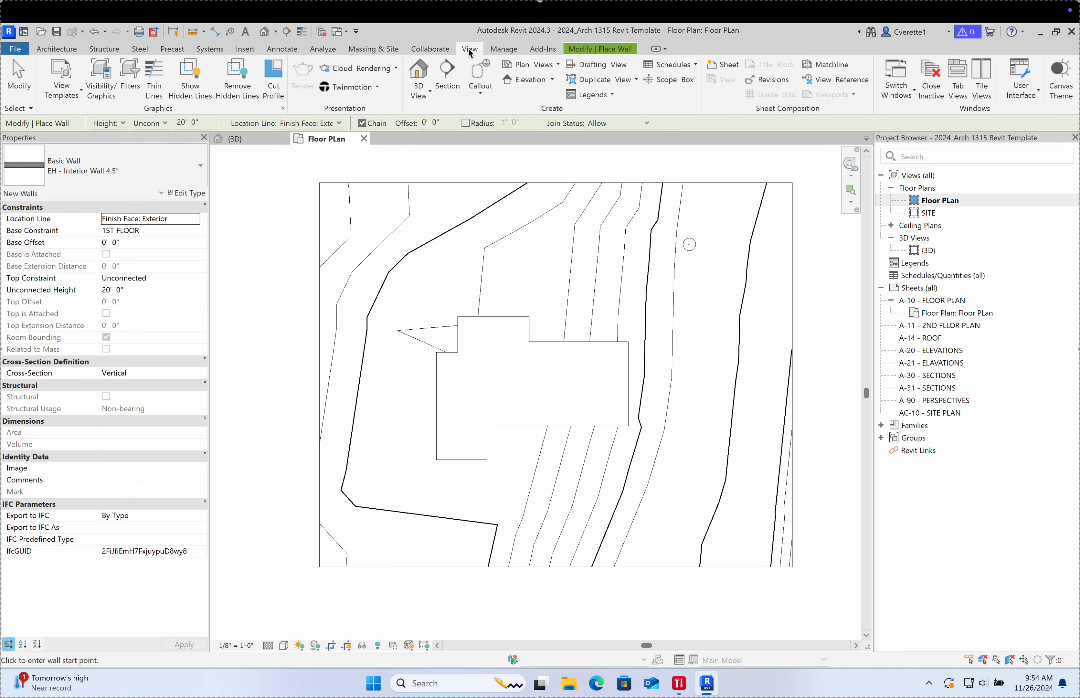
pyautogui.click(523, 80)
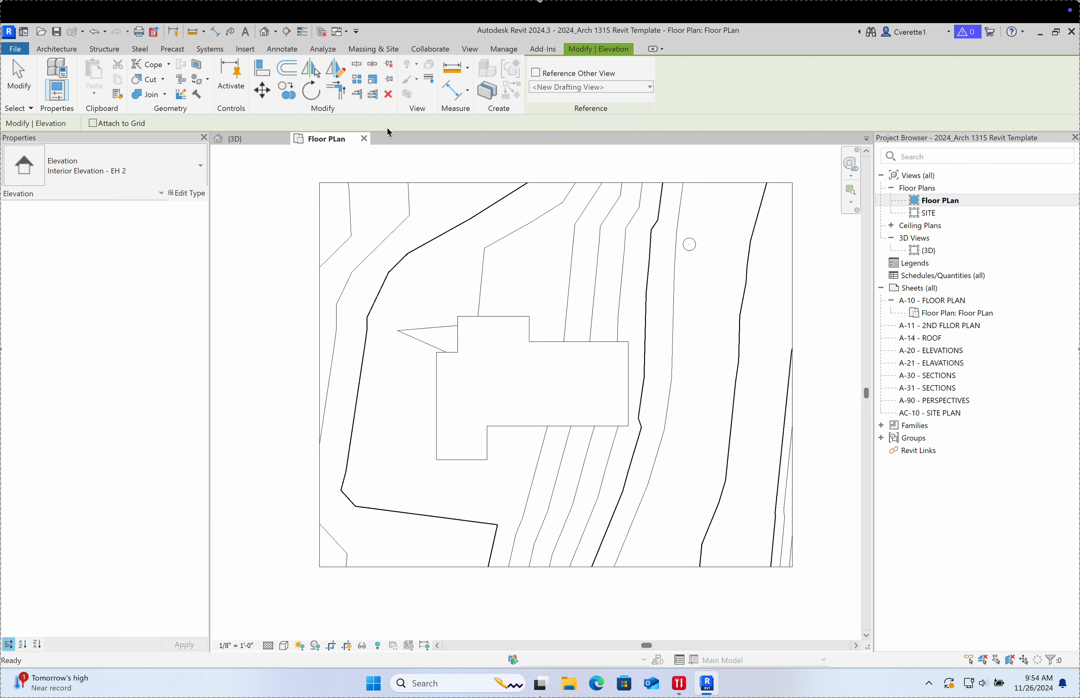
pyautogui.click(140, 175)
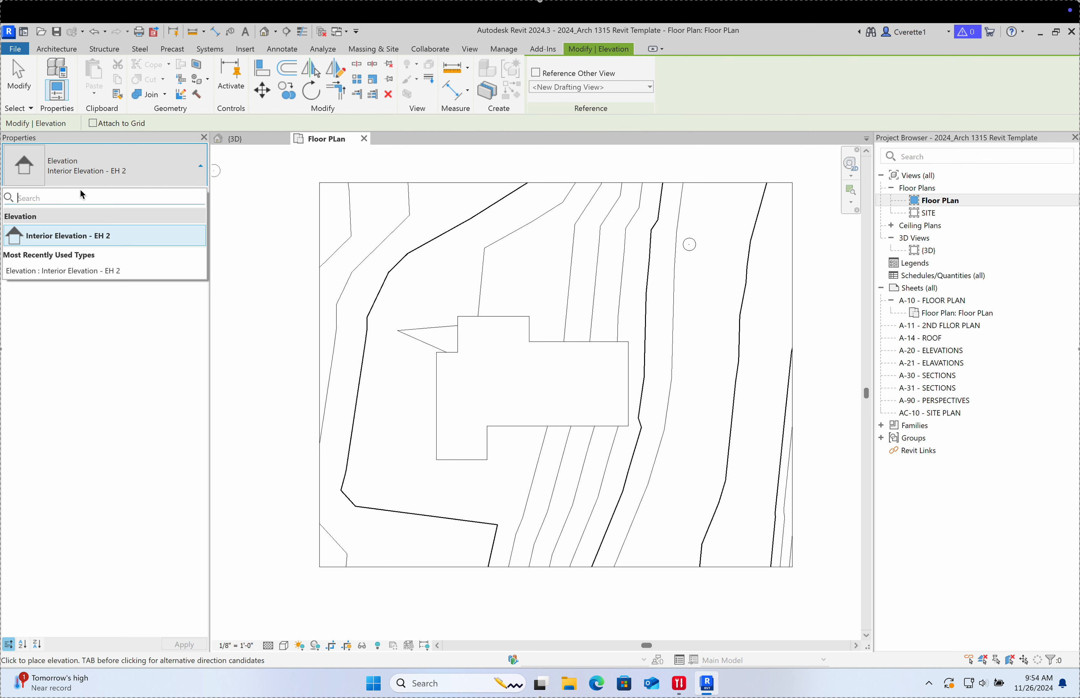
pyautogui.click(89, 238)
pyautogui.scroll(4, 531, 308)
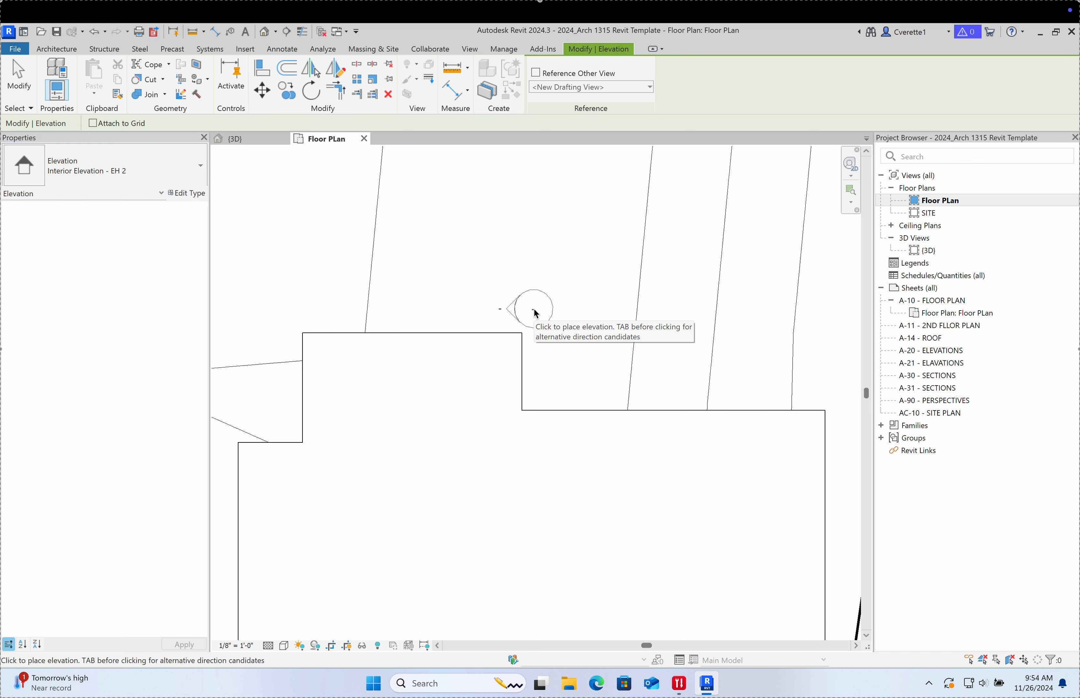
pyautogui.scroll(-5, 572, 435)
pyautogui.scroll(3, 608, 431)
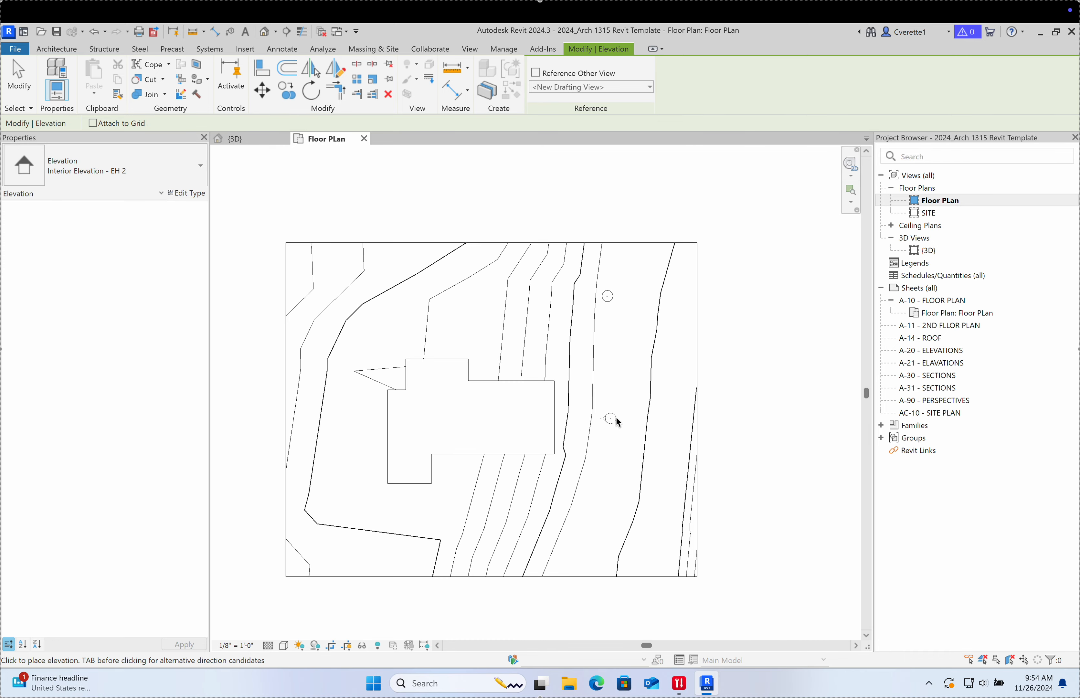
pyautogui.scroll(3, 563, 419)
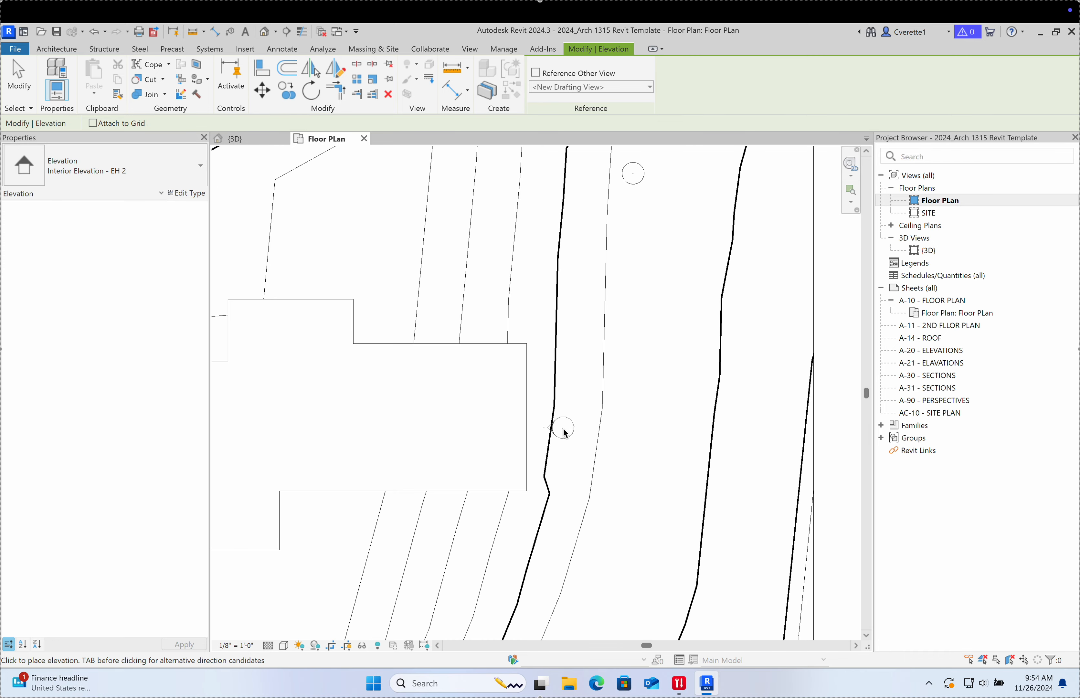
# Step: Place elevation markers around the building's four sides
pyautogui.moveTo(562, 429); pyautogui.dragTo(703, 361, button='middle')
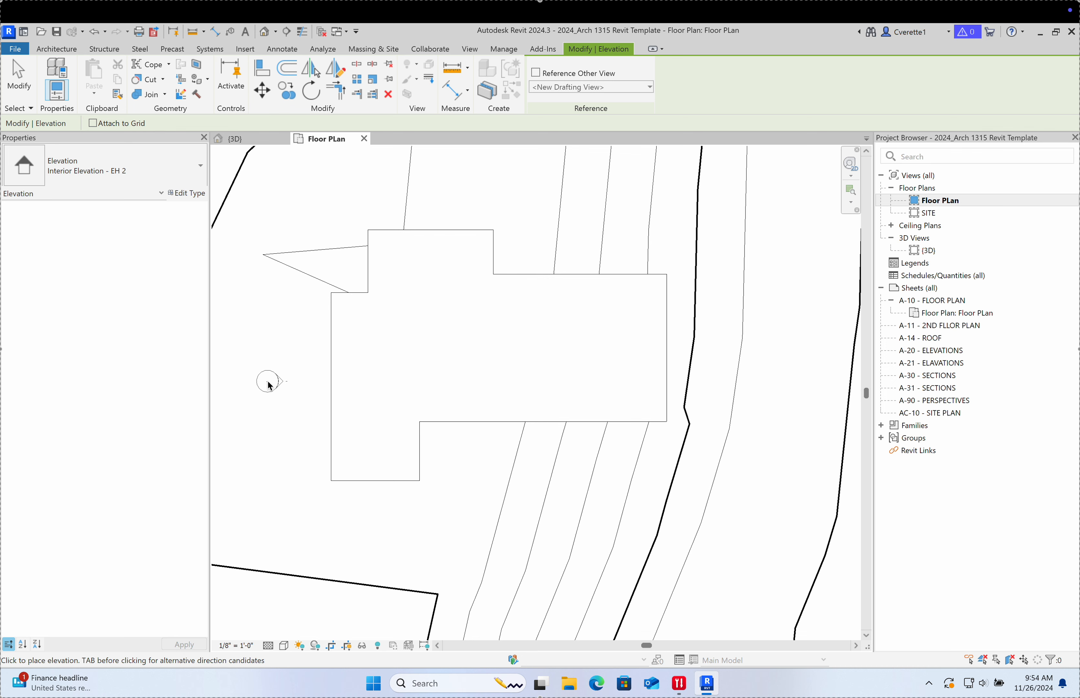
pyautogui.click(269, 384)
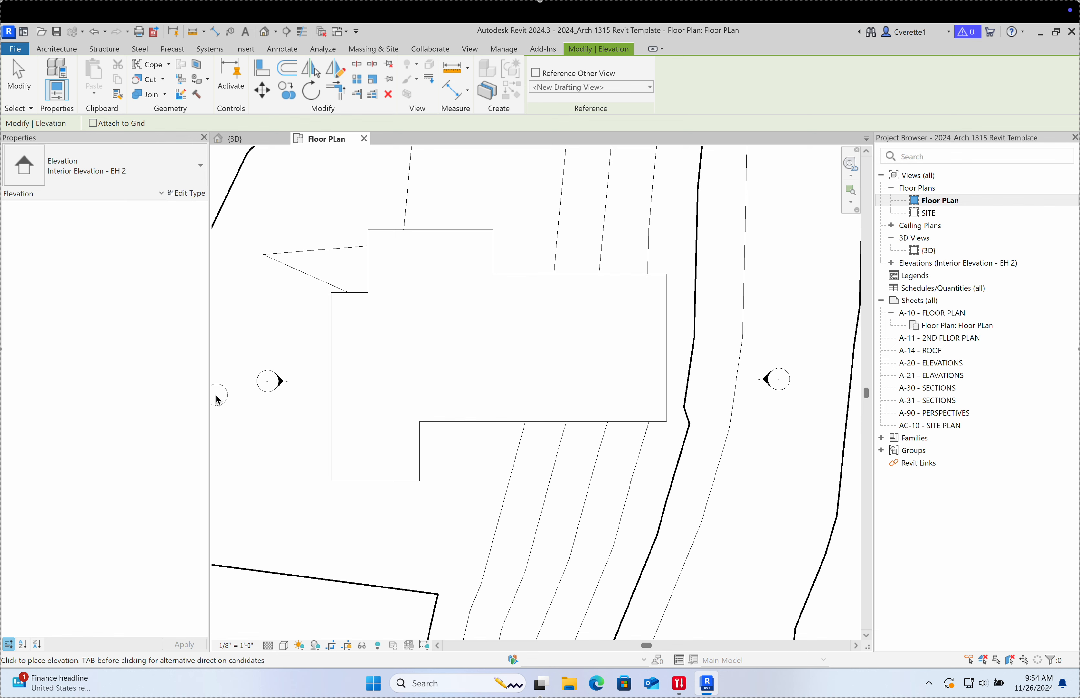
pyautogui.moveTo(211, 409); pyautogui.dragTo(336, 392, button='middle')
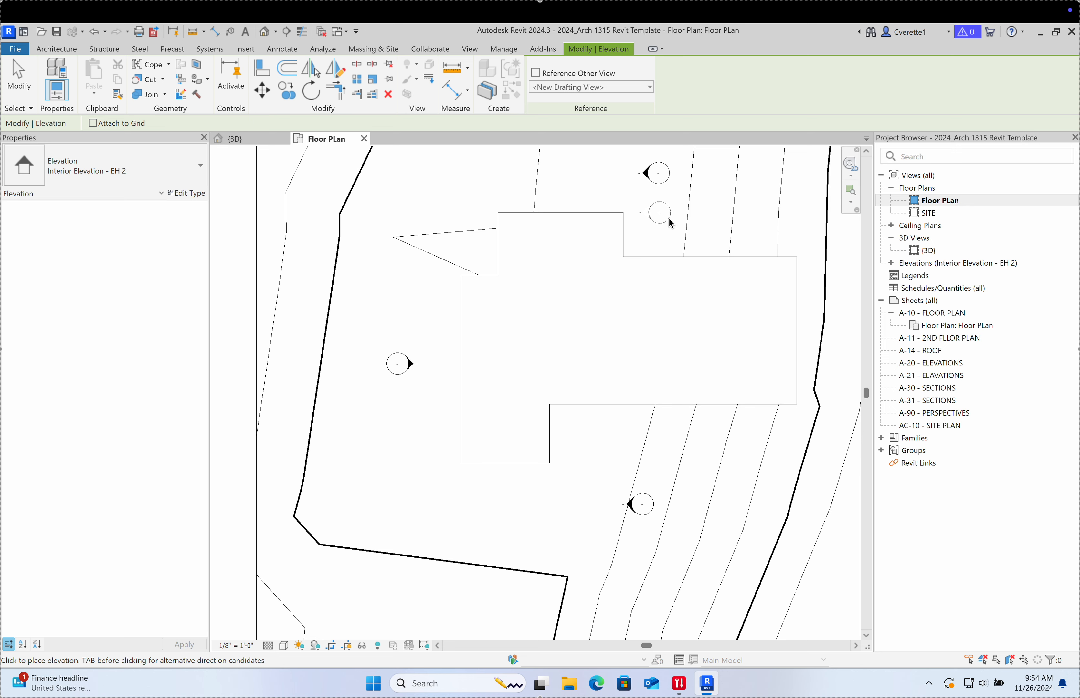
pyautogui.moveTo(668, 217); pyautogui.dragTo(583, 238, button='middle')
pyautogui.press('Escape')
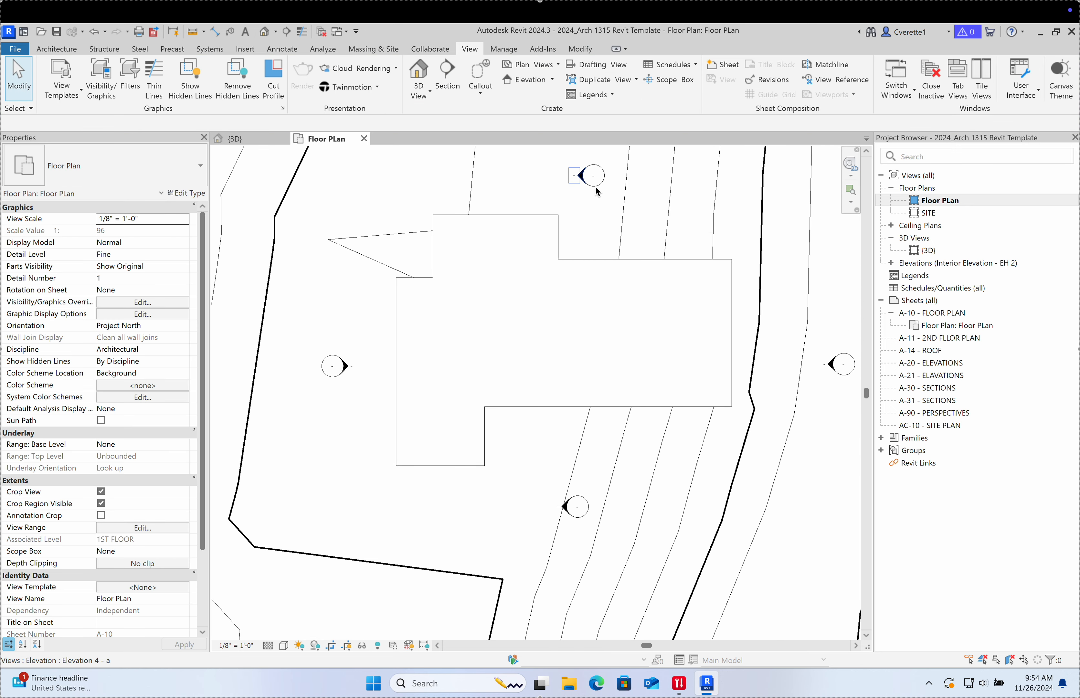
# Step: Turn the north and south markers toward the building, deleting Elevation 4 - a and 3 - a
pyautogui.click(599, 185)
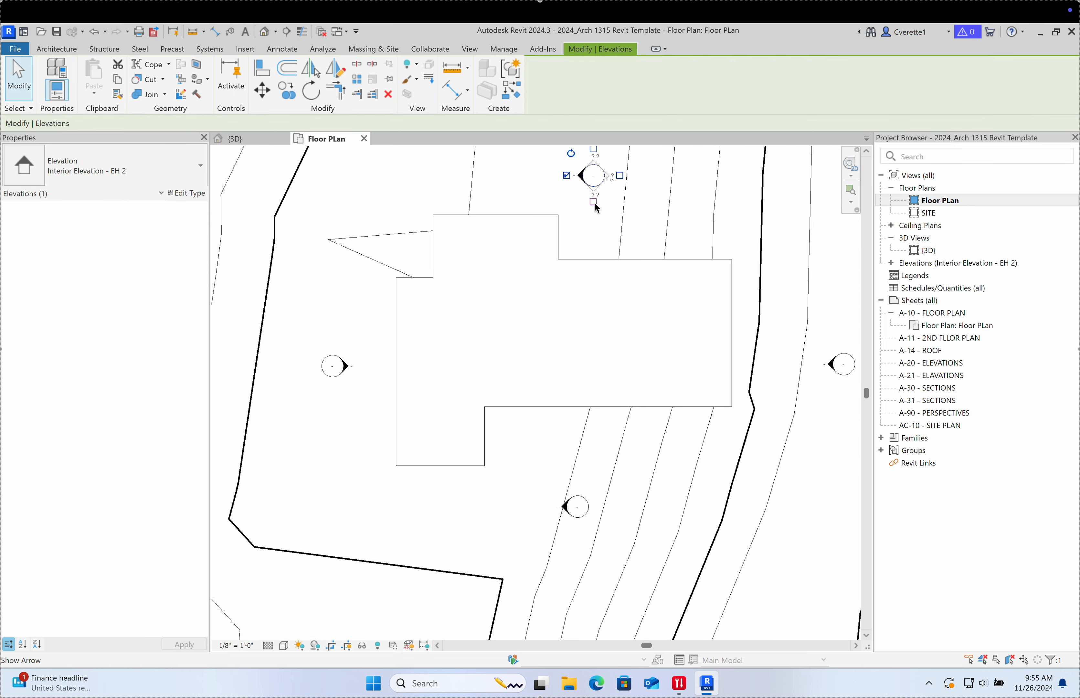
pyautogui.click(593, 201)
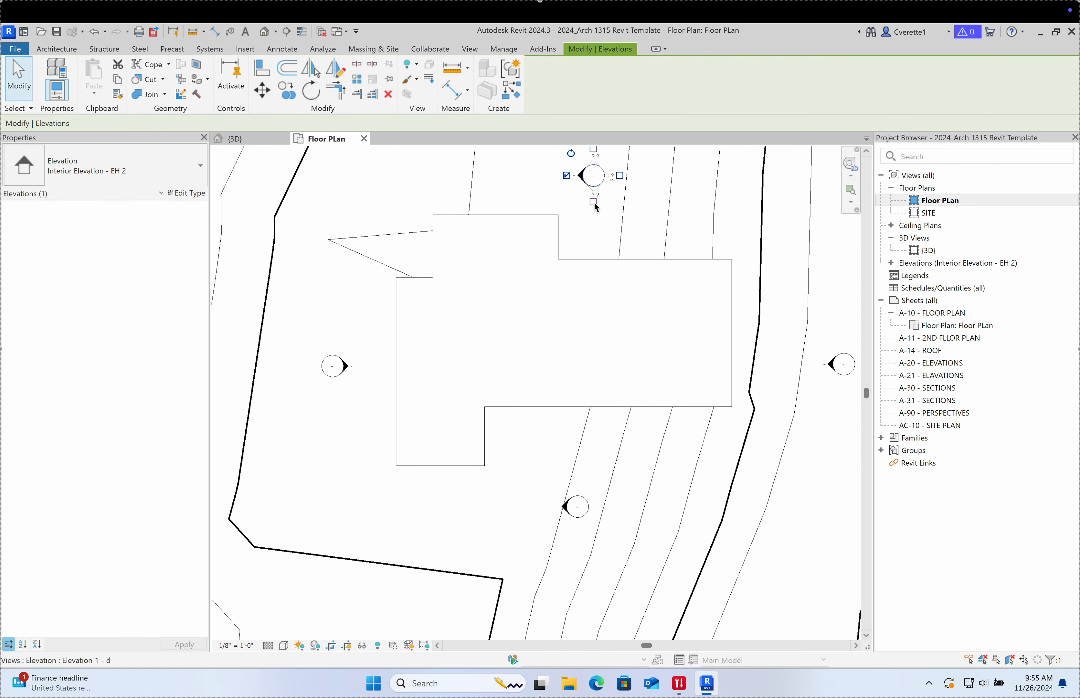
pyautogui.click(566, 176)
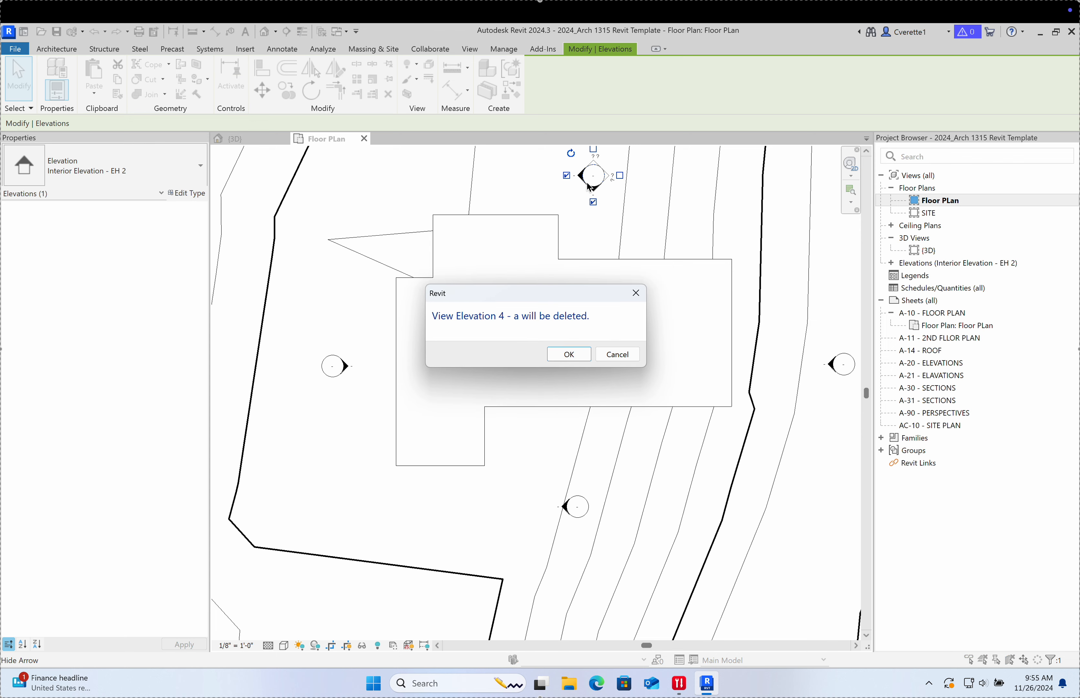
pyautogui.click(579, 355)
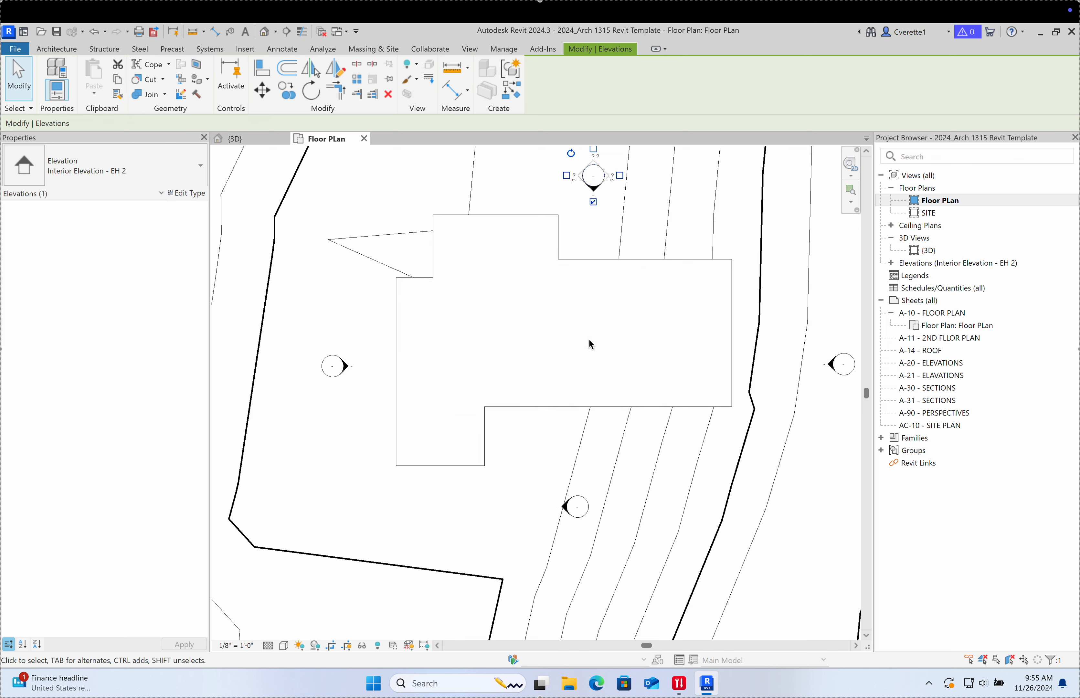
pyautogui.click(606, 248)
pyautogui.click(576, 504)
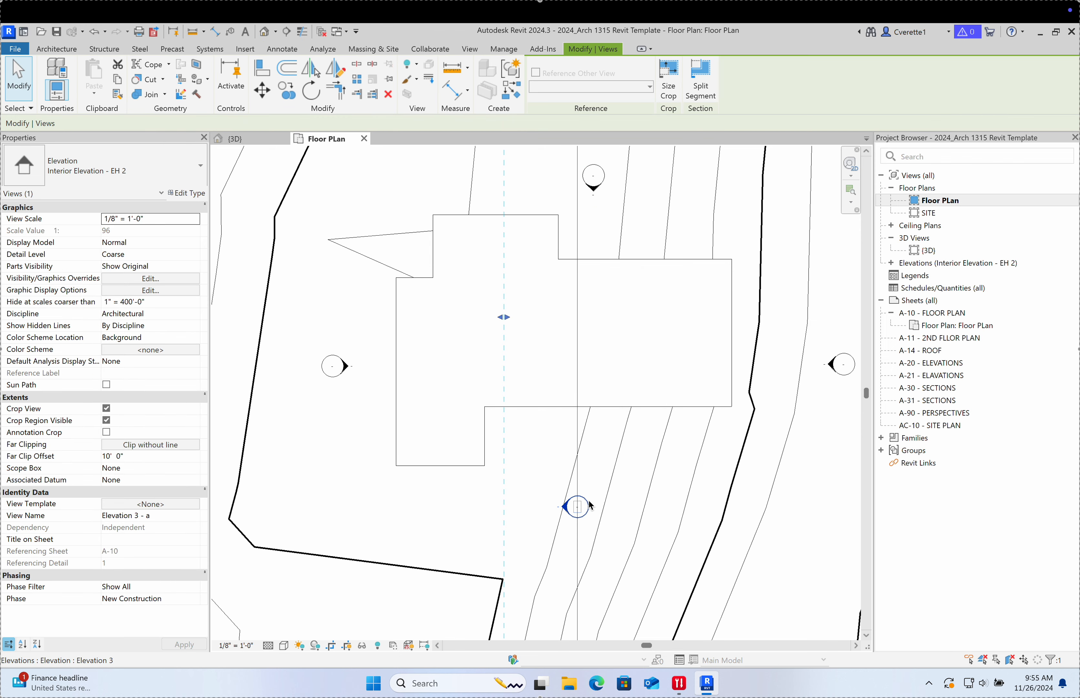
pyautogui.click(577, 480)
pyautogui.click(550, 506)
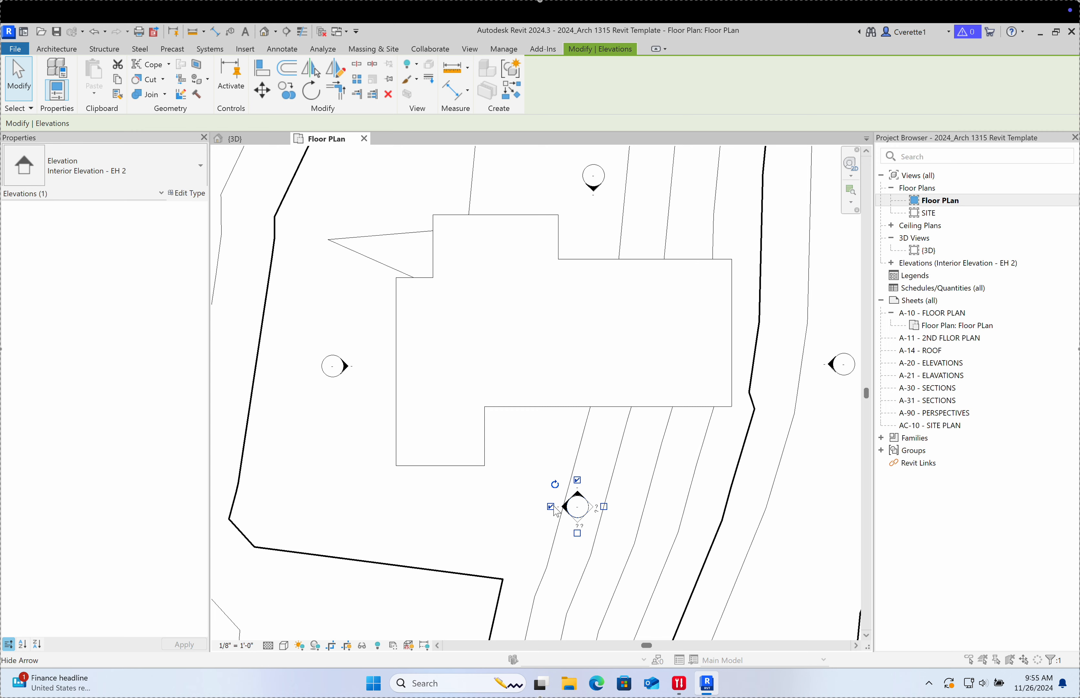
pyautogui.click(574, 356)
pyautogui.press('Escape')
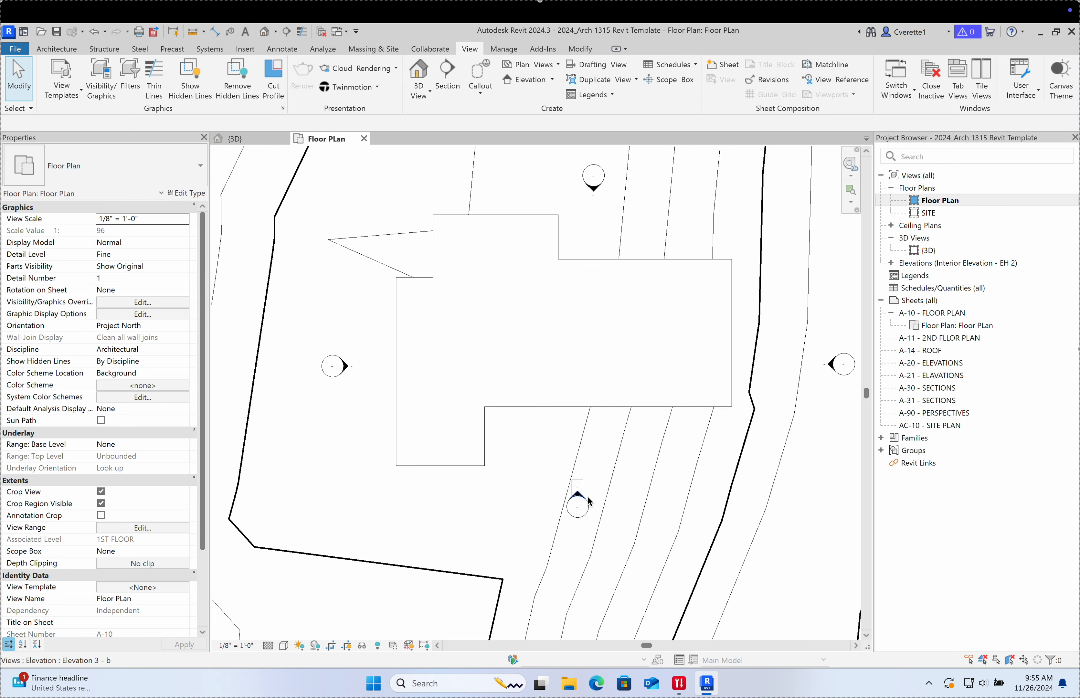
# Step: Extend Elevation 3 - b's far clip line past the building's north side
pyautogui.click(580, 499)
pyautogui.scroll(-5, 590, 488)
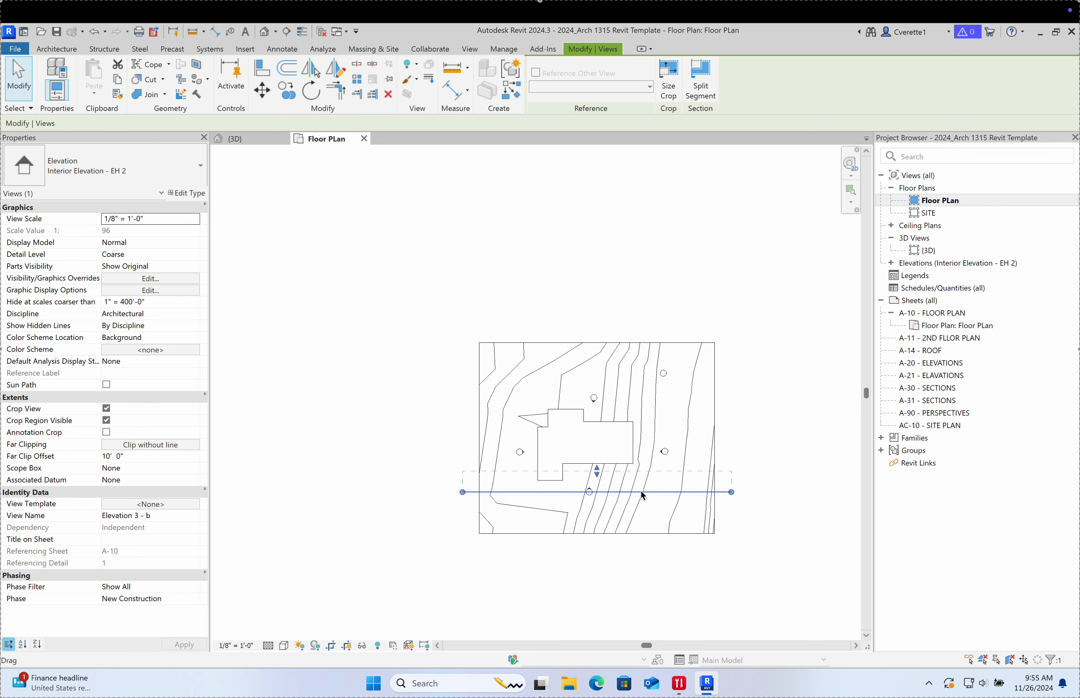
pyautogui.scroll(3, 724, 496)
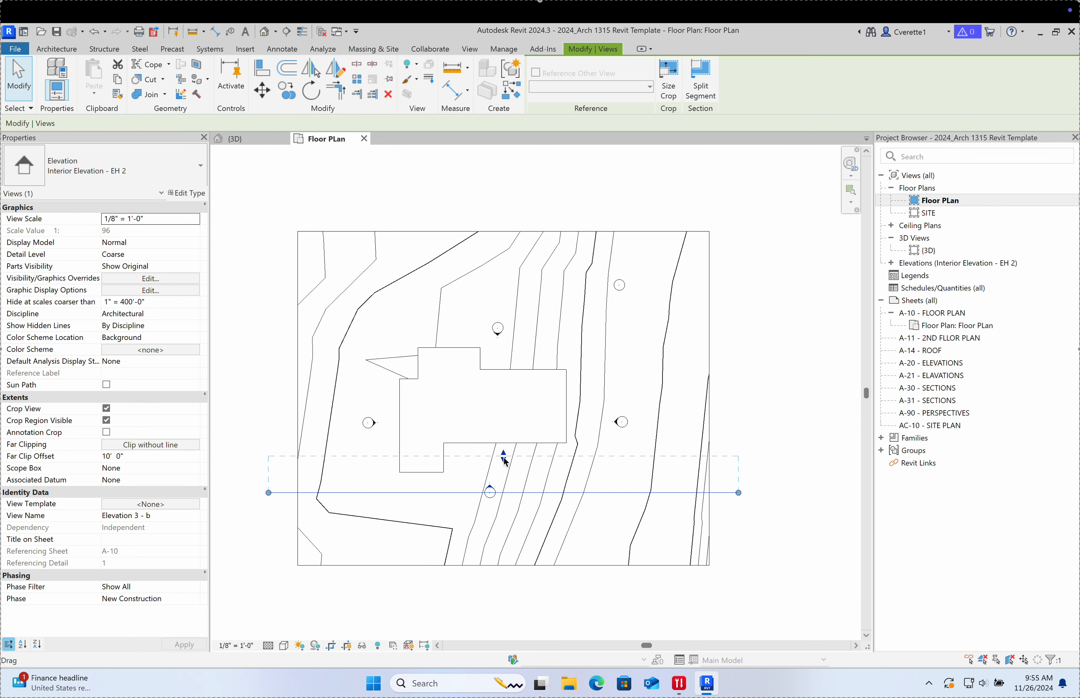
pyautogui.moveTo(505, 461); pyautogui.dragTo(512, 335)
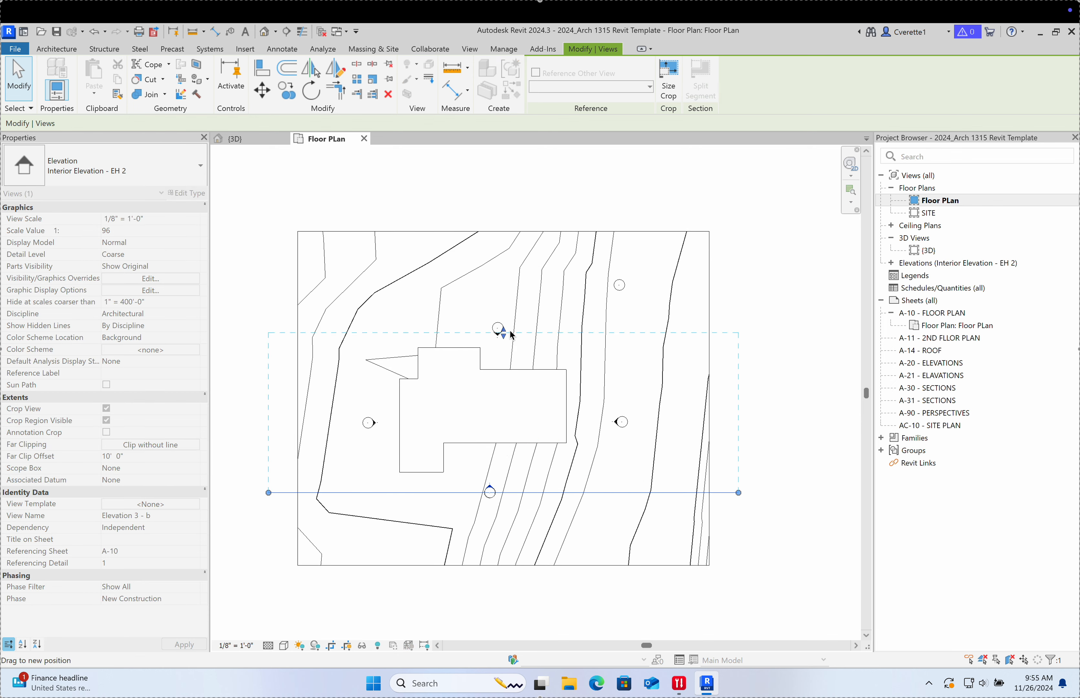
pyautogui.moveTo(513, 227); pyautogui.dragTo(518, 212)
pyautogui.click(808, 514)
pyautogui.scroll(3, 523, 500)
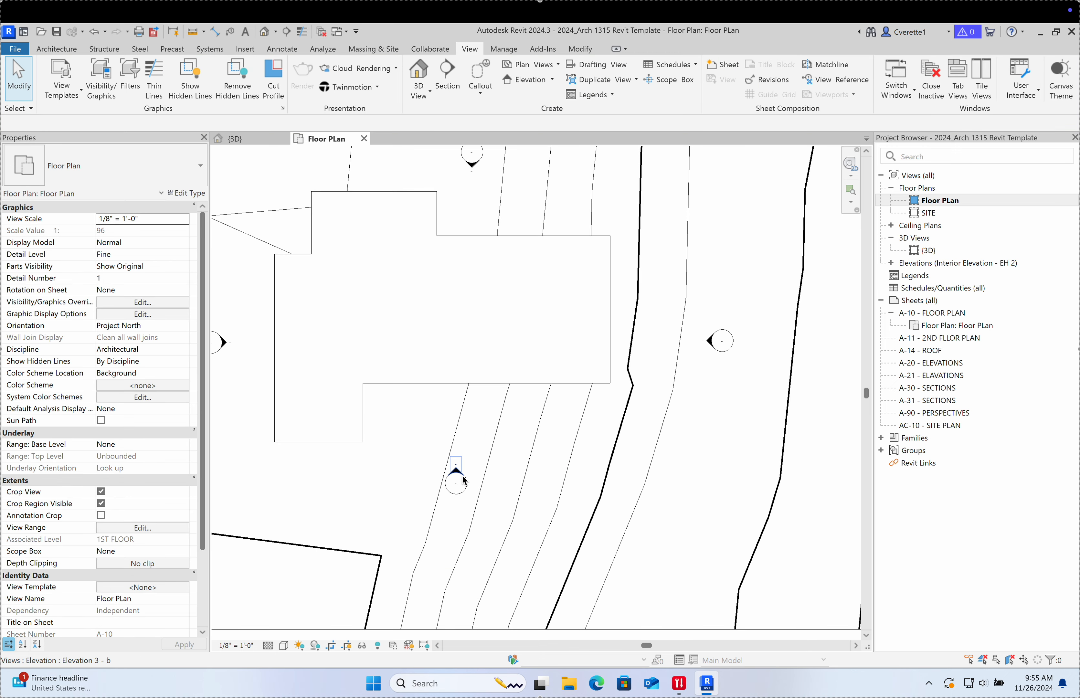
# Step: Open Elevation 3 - b and enlarge its crop region to the right and left, raising the bottom edge
pyautogui.doubleClick(463, 475)
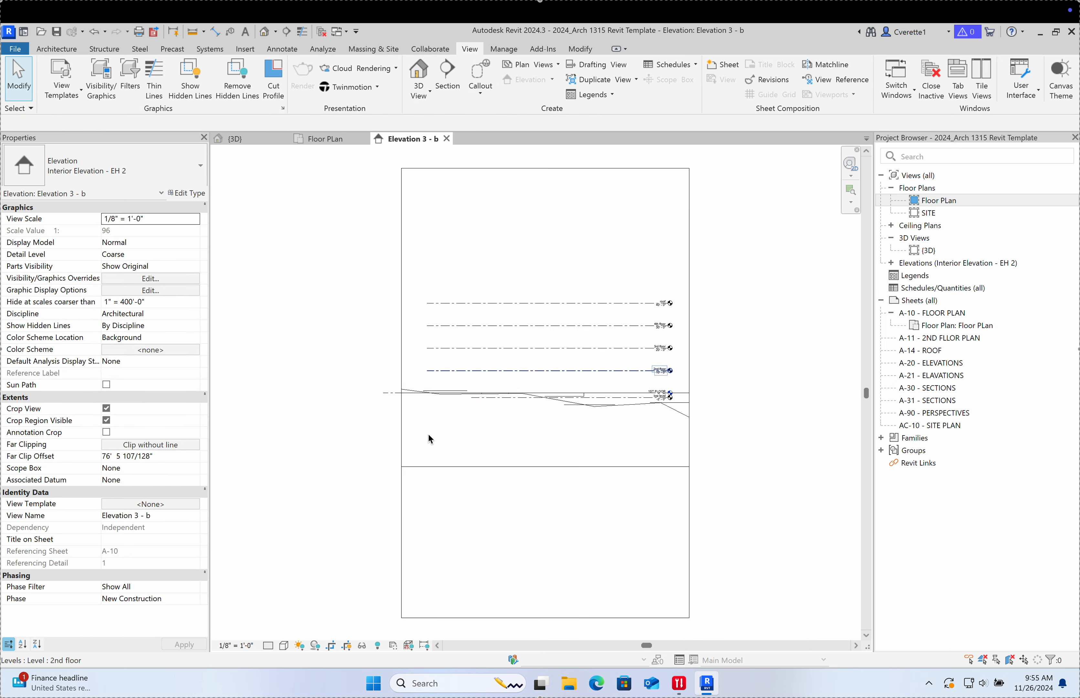
pyautogui.click(689, 383)
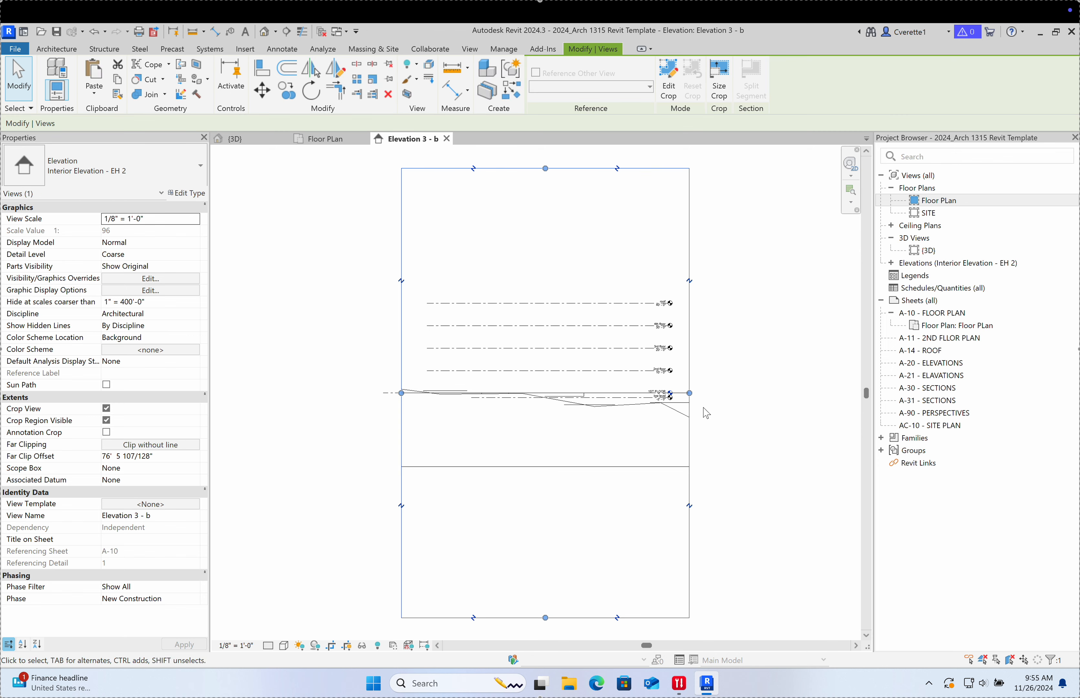
pyautogui.moveTo(690, 393); pyautogui.dragTo(775, 393)
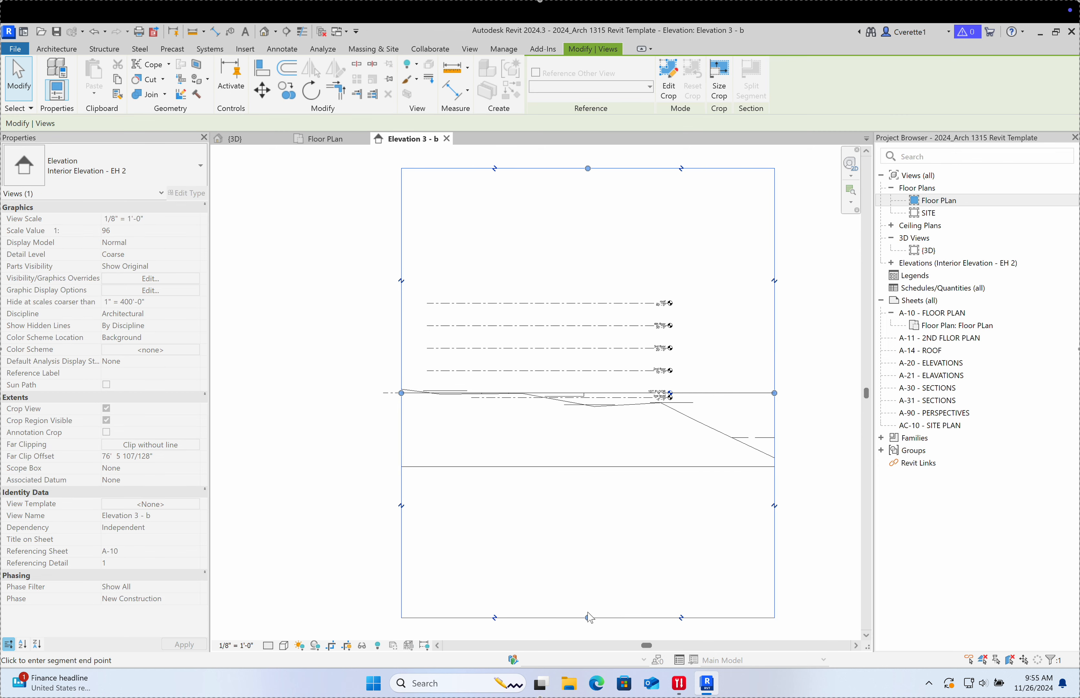
pyautogui.moveTo(587, 617); pyautogui.dragTo(572, 483)
pyautogui.moveTo(401, 325); pyautogui.dragTo(285, 332)
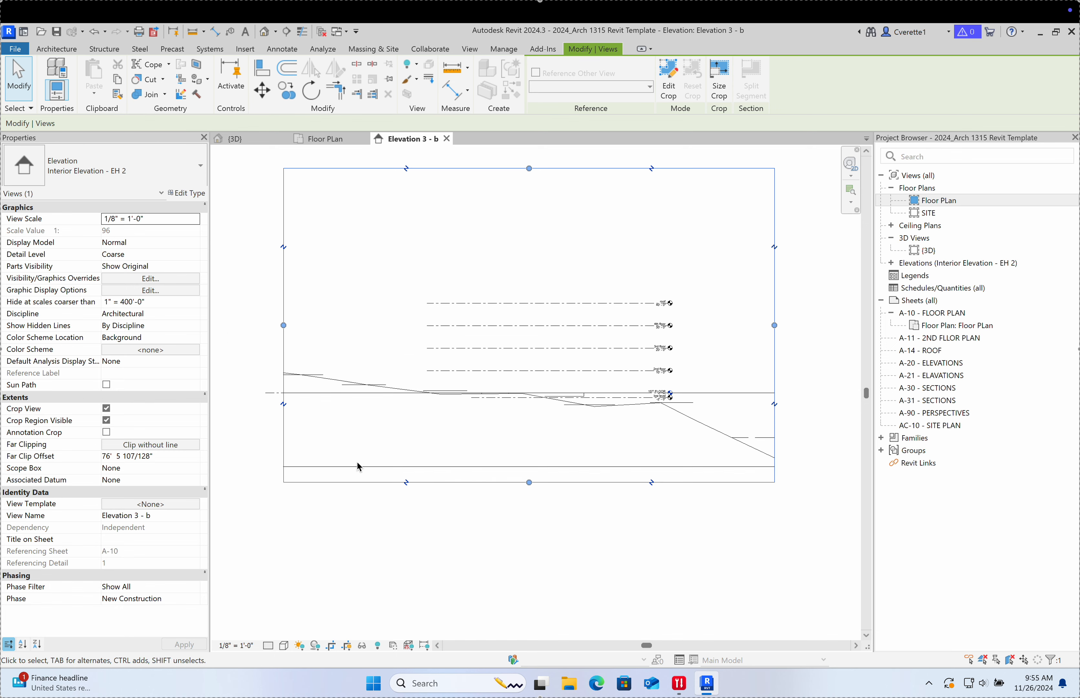
pyautogui.click(551, 240)
# Step: Inspect the level lines up to the roof level, then return to the Floor PLan view
pyautogui.scroll(5, 617, 355)
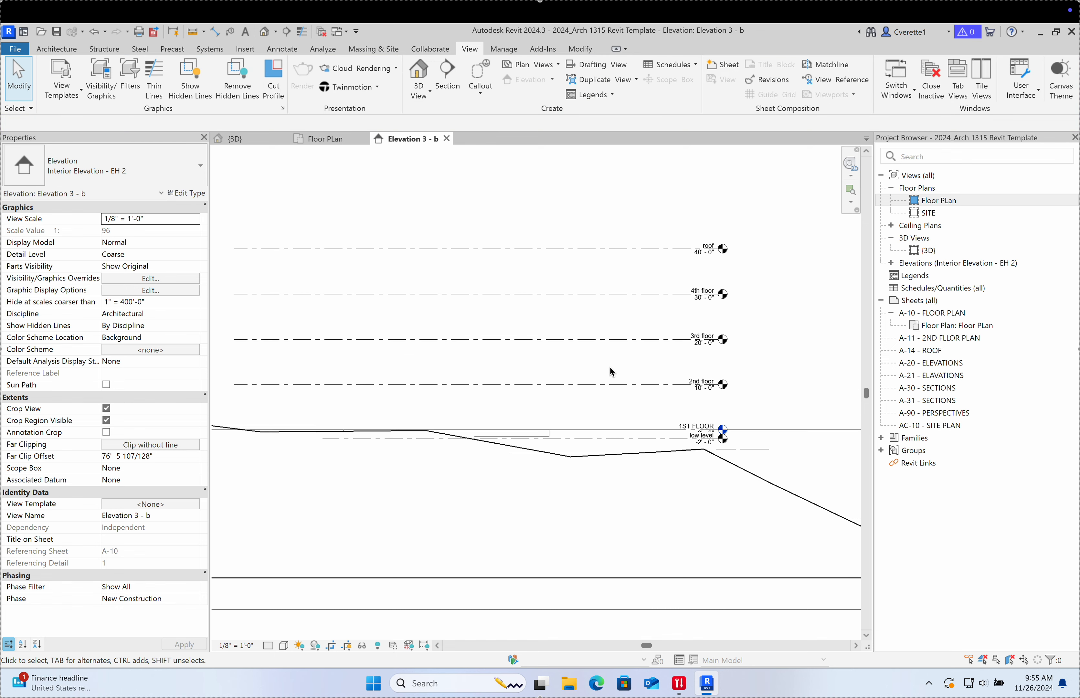
pyautogui.moveTo(615, 378); pyautogui.dragTo(526, 411, button='middle')
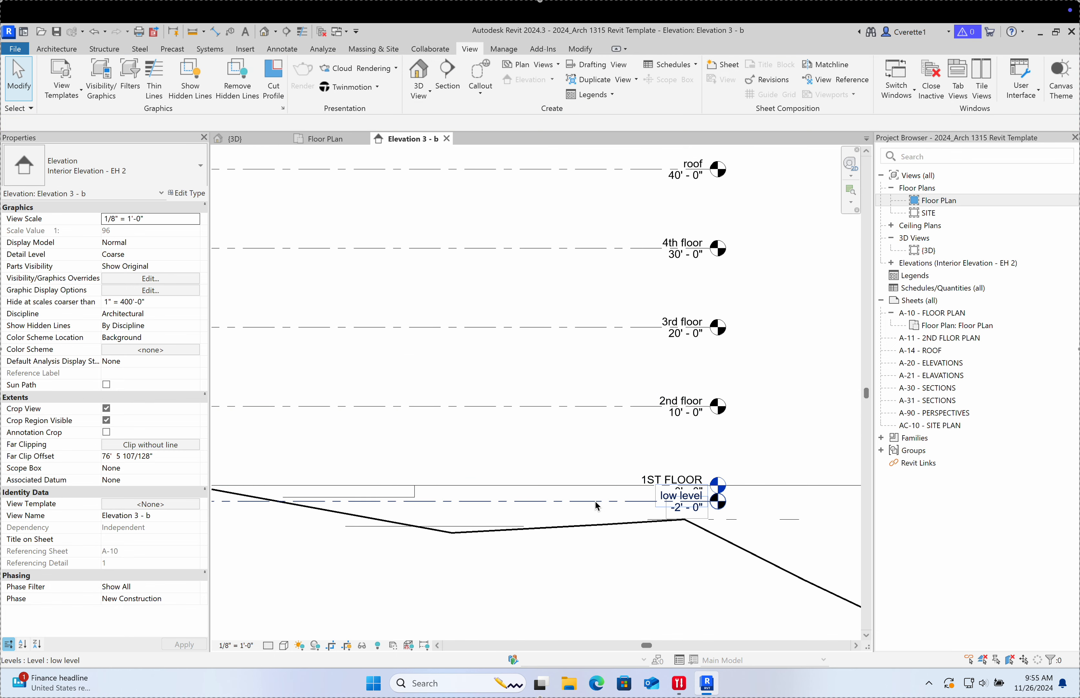
pyautogui.moveTo(587, 509); pyautogui.dragTo(641, 507, button='middle')
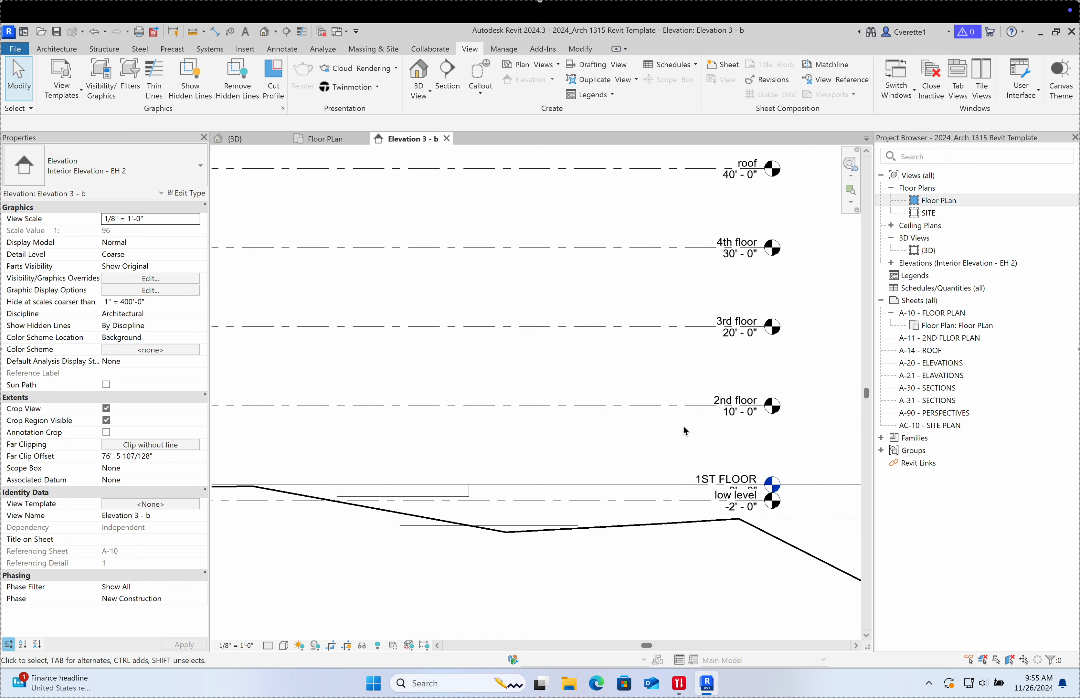
pyautogui.moveTo(652, 357); pyautogui.dragTo(659, 466, button='middle')
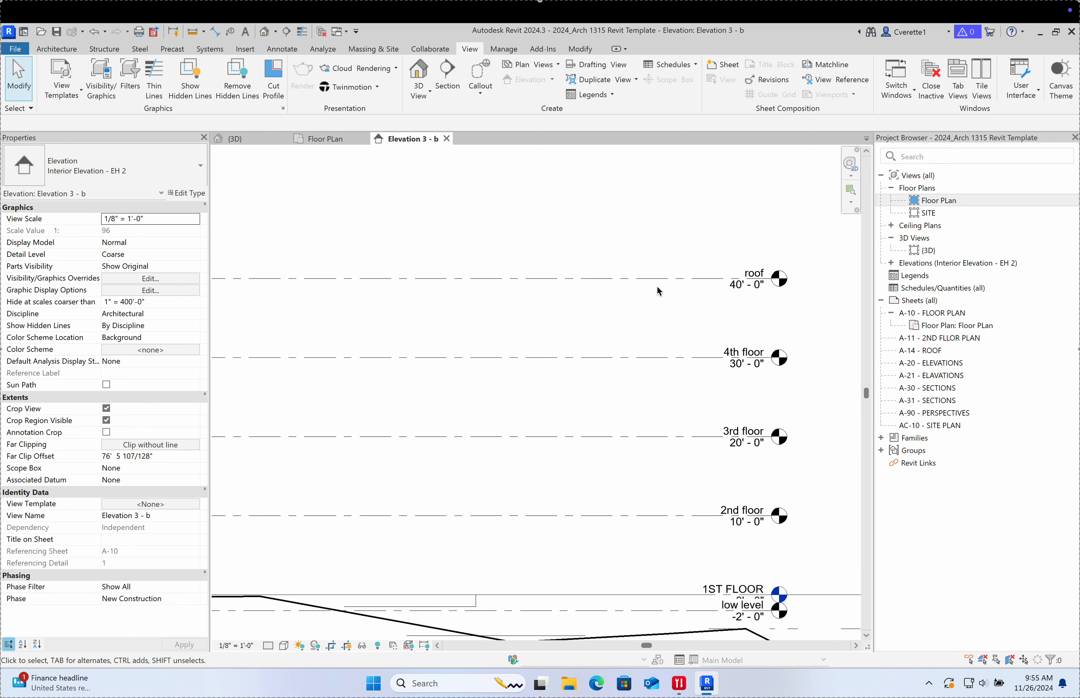
pyautogui.scroll(-3, 595, 395)
pyautogui.moveTo(595, 402); pyautogui.dragTo(665, 380, button='middle')
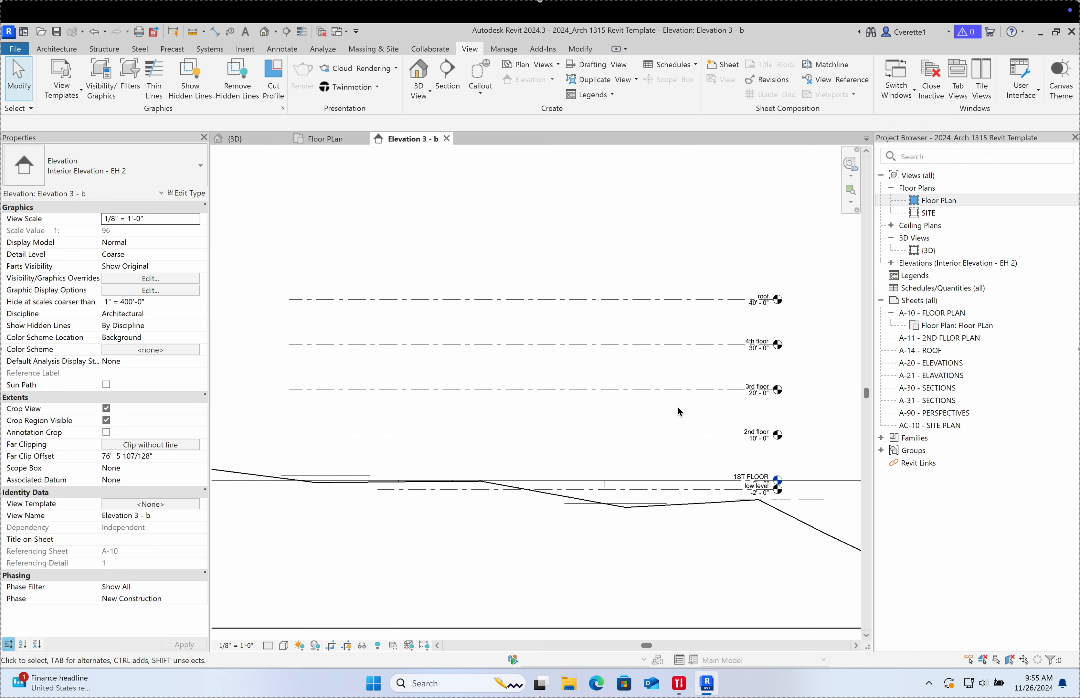
pyautogui.click(320, 141)
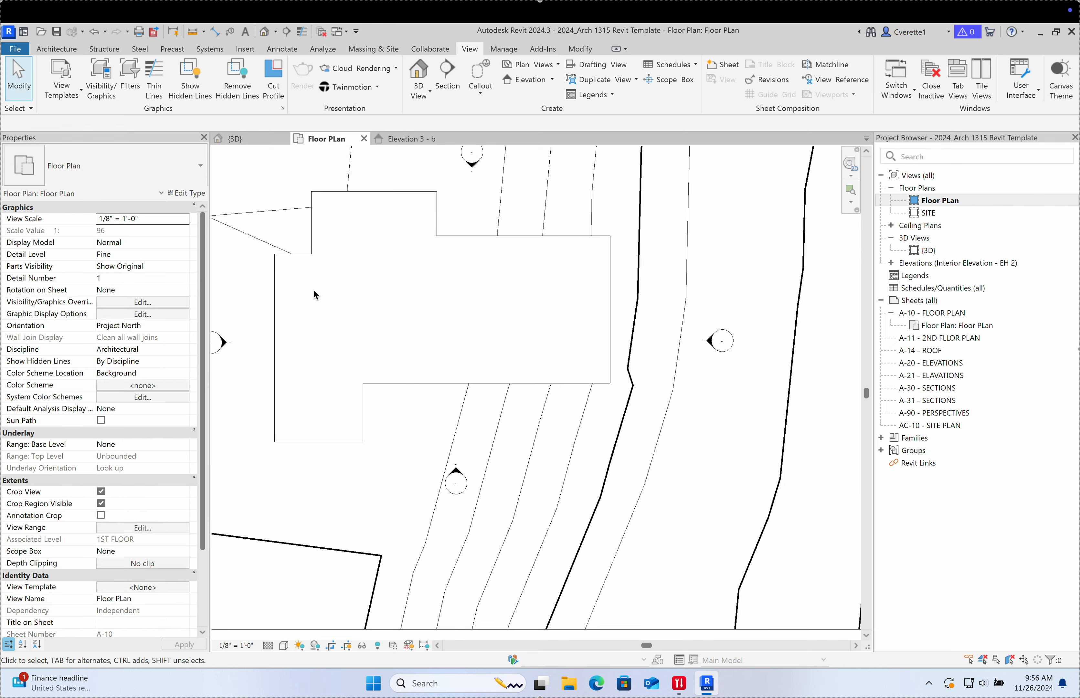
# Step: Start the Wall tool with the wall top constrained to the 2nd floor level
pyautogui.click(67, 50)
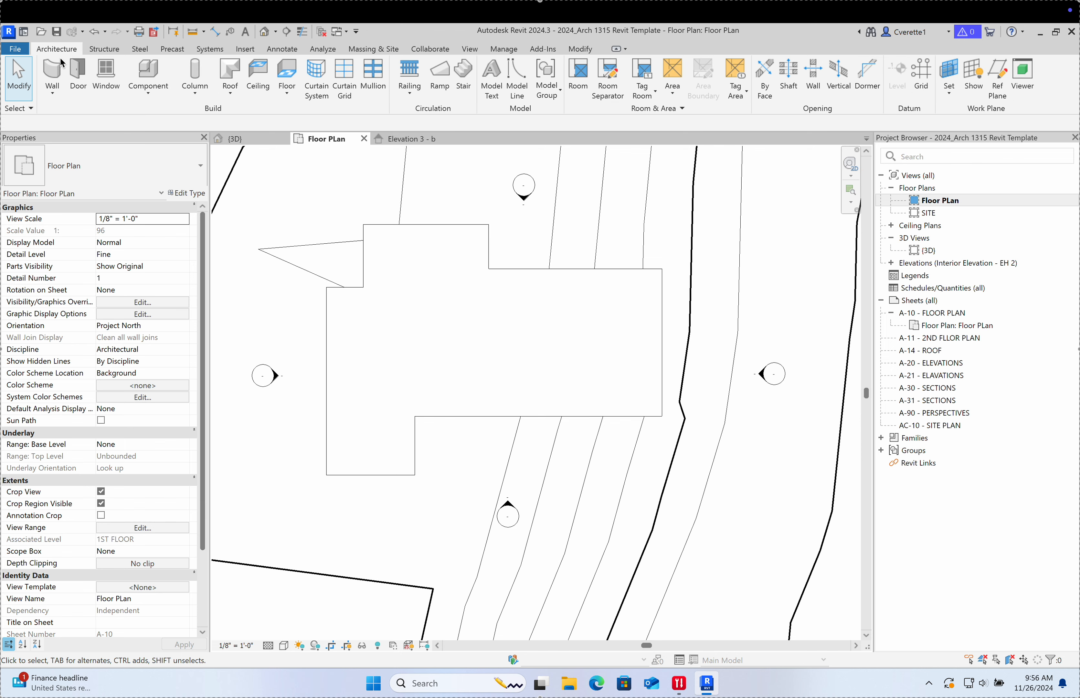
pyautogui.click(59, 69)
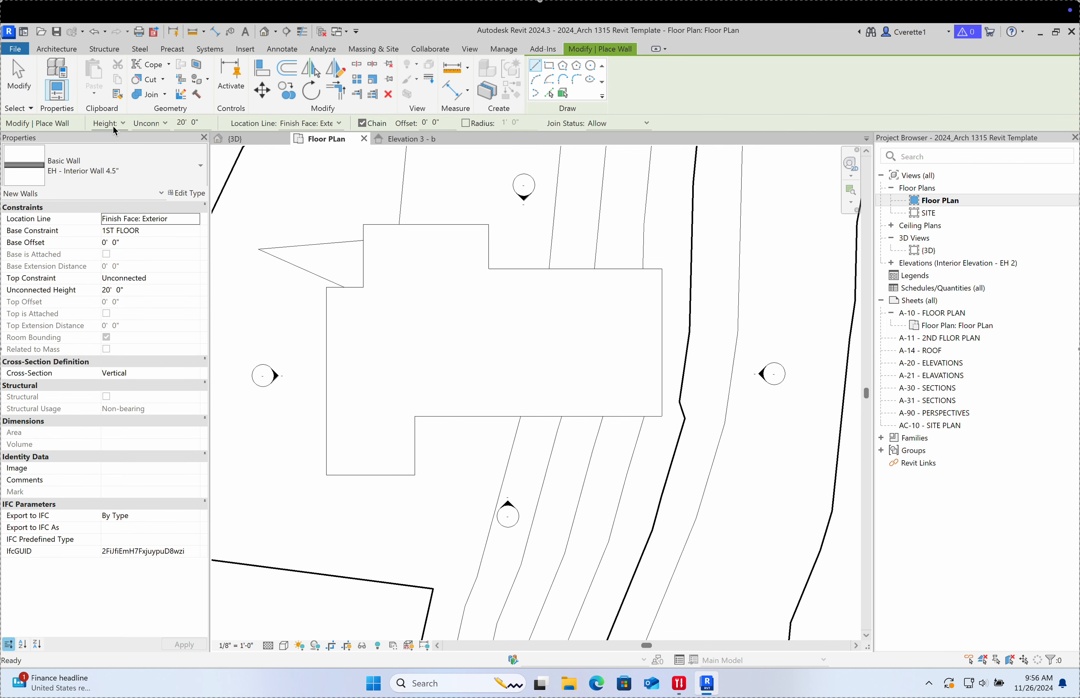
pyautogui.click(118, 126)
pyautogui.click(142, 127)
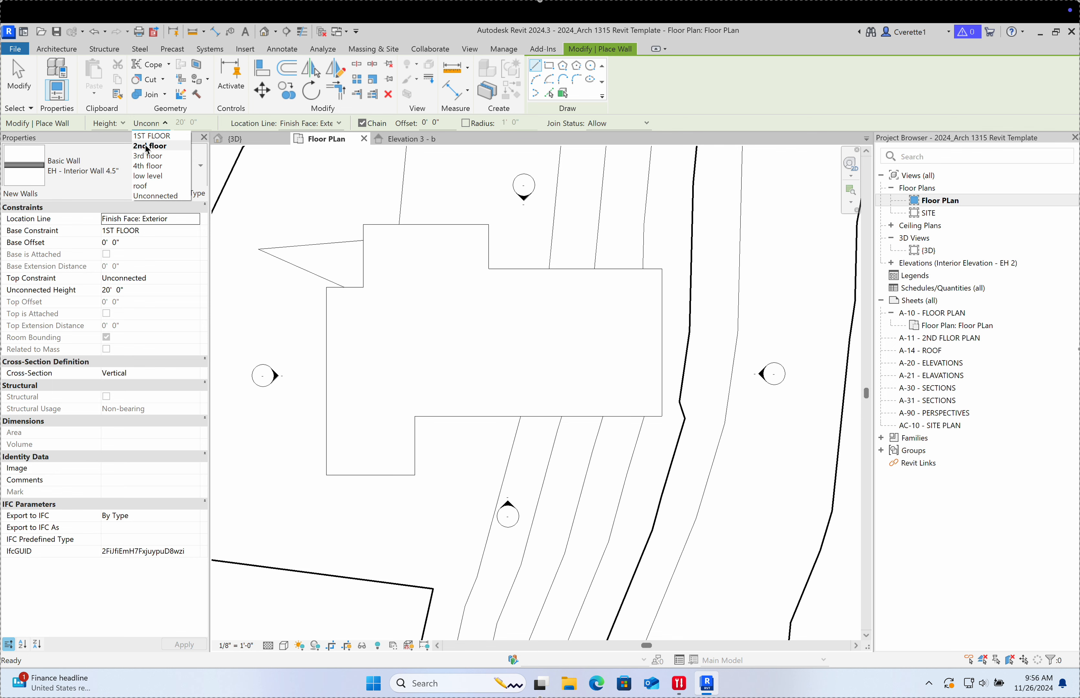
pyautogui.click(147, 147)
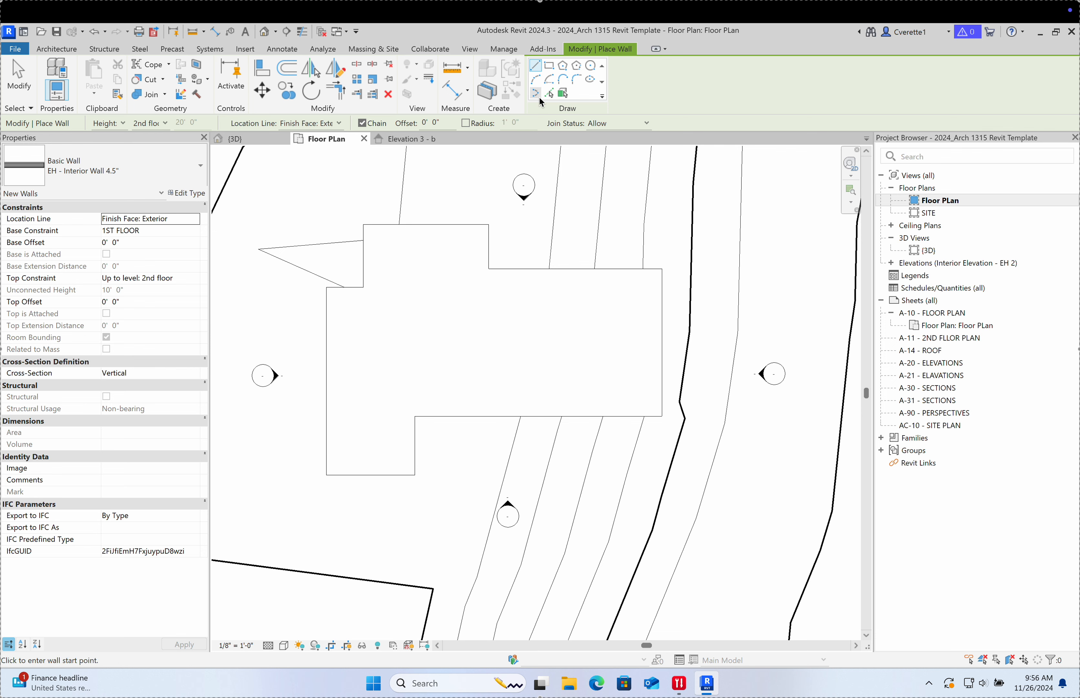
# Step: Use Pick Lines to place 4.5" interior walls on all ten floor outline edges, including the notch and top bump
pyautogui.click(549, 94)
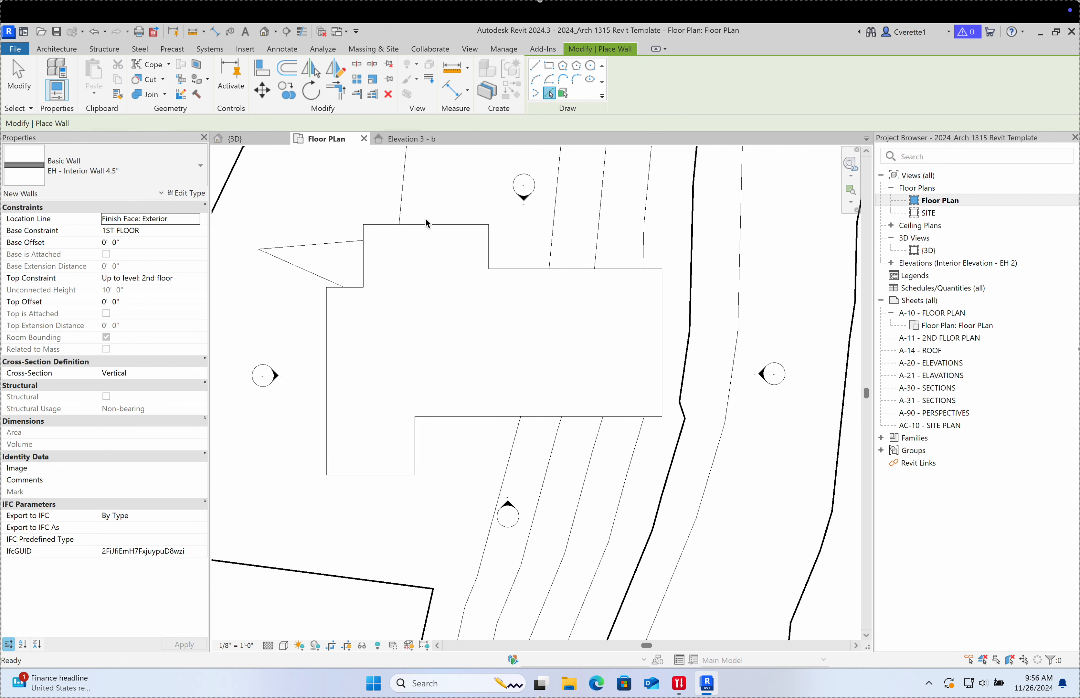
pyautogui.click(330, 346)
pyautogui.click(360, 475)
pyautogui.click(416, 449)
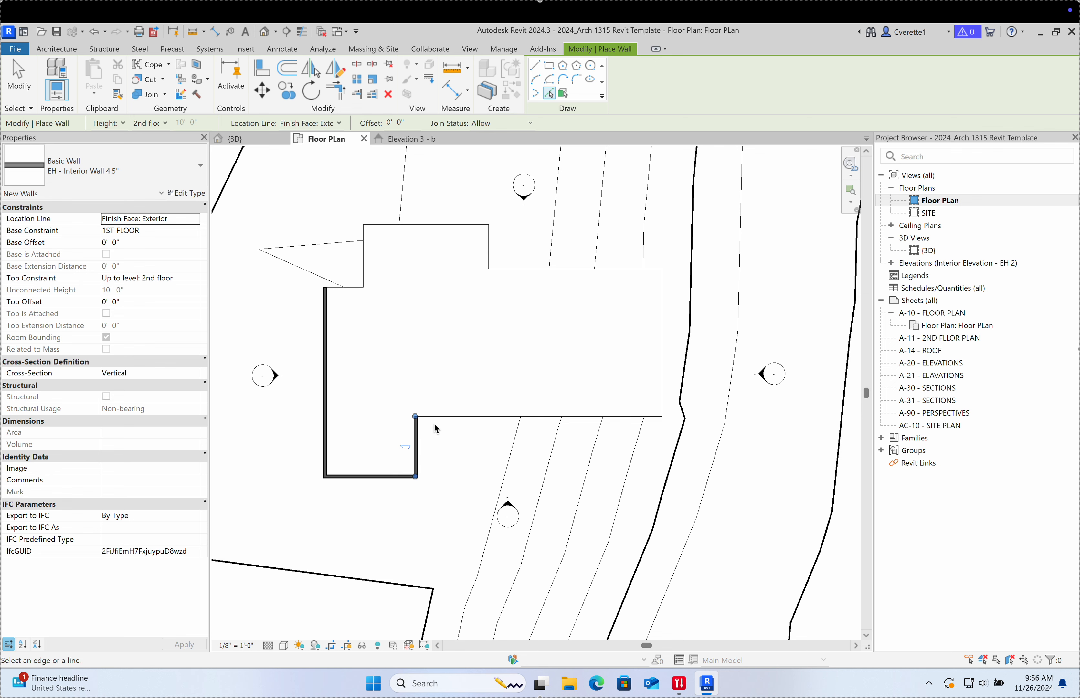
pyautogui.click(438, 423)
pyautogui.click(659, 345)
pyautogui.click(629, 272)
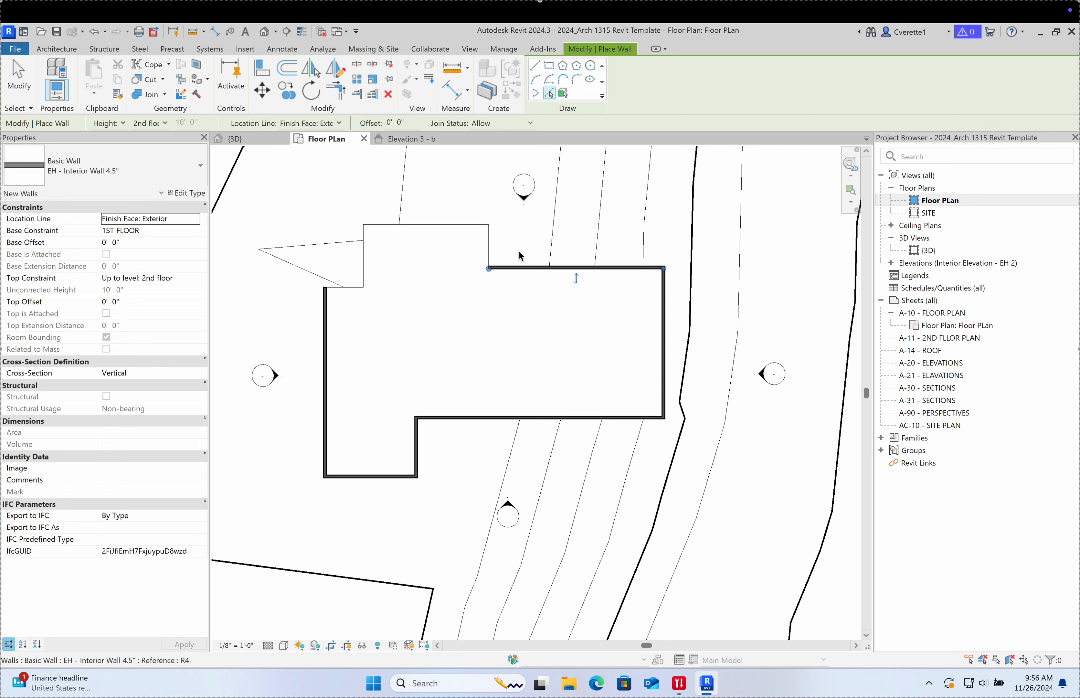
pyautogui.click(489, 247)
pyautogui.click(431, 223)
pyautogui.click(363, 268)
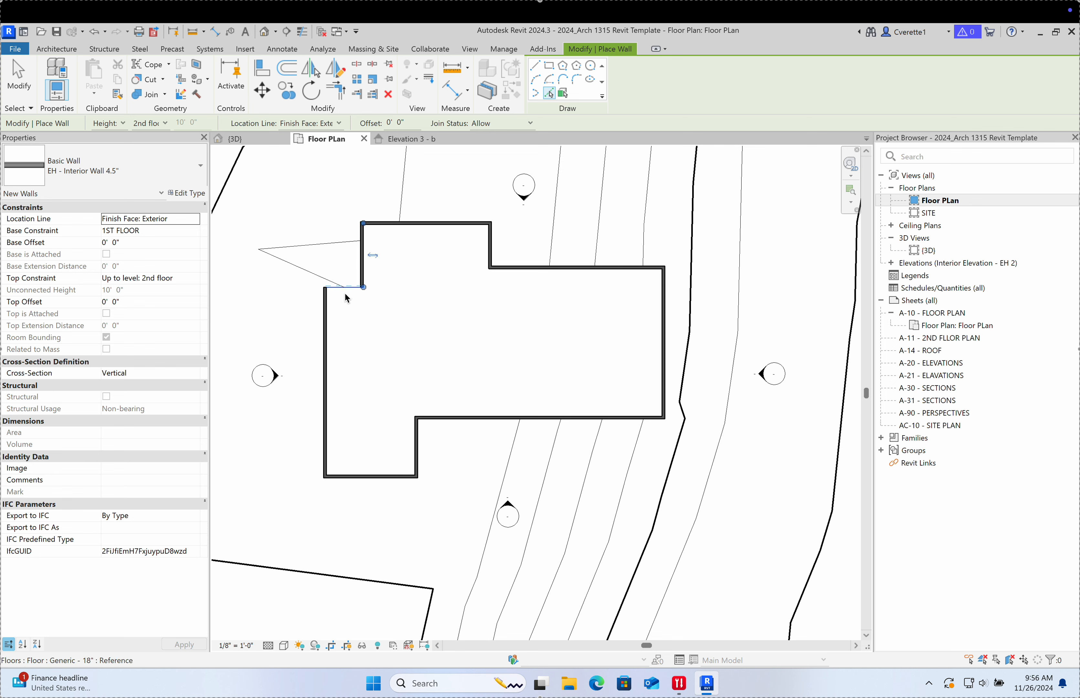
pyautogui.click(346, 296)
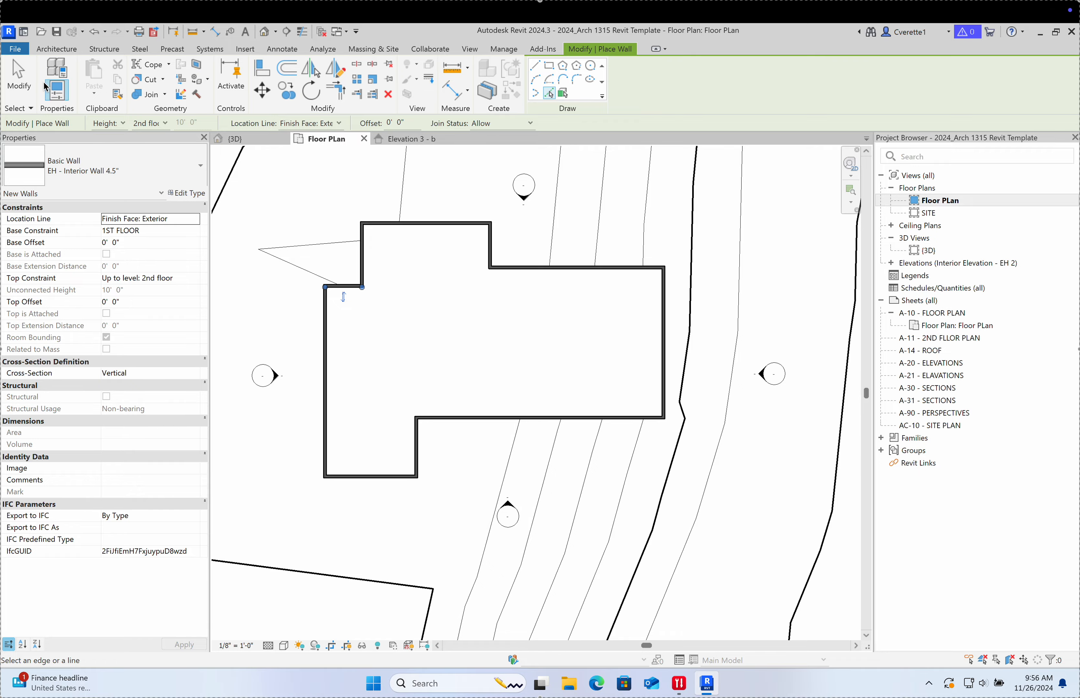
pyautogui.click(18, 77)
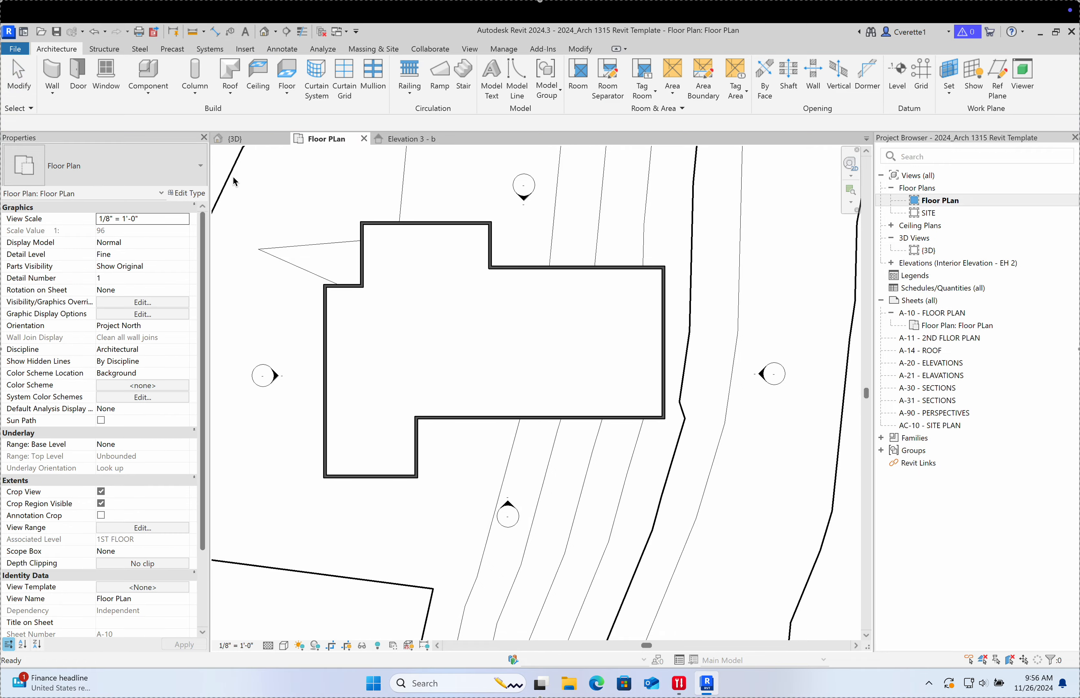
# Step: Orbit and zoom the {3D} view to check the closed 4.5" wall enclosure from front, back and sides
pyautogui.click(241, 138)
pyautogui.keyDown('shift'); pyautogui.moveTo(448, 319); pyautogui.dragTo(499, 235, button='middle'); pyautogui.keyUp('shift')
pyautogui.scroll(8, 503, 237)
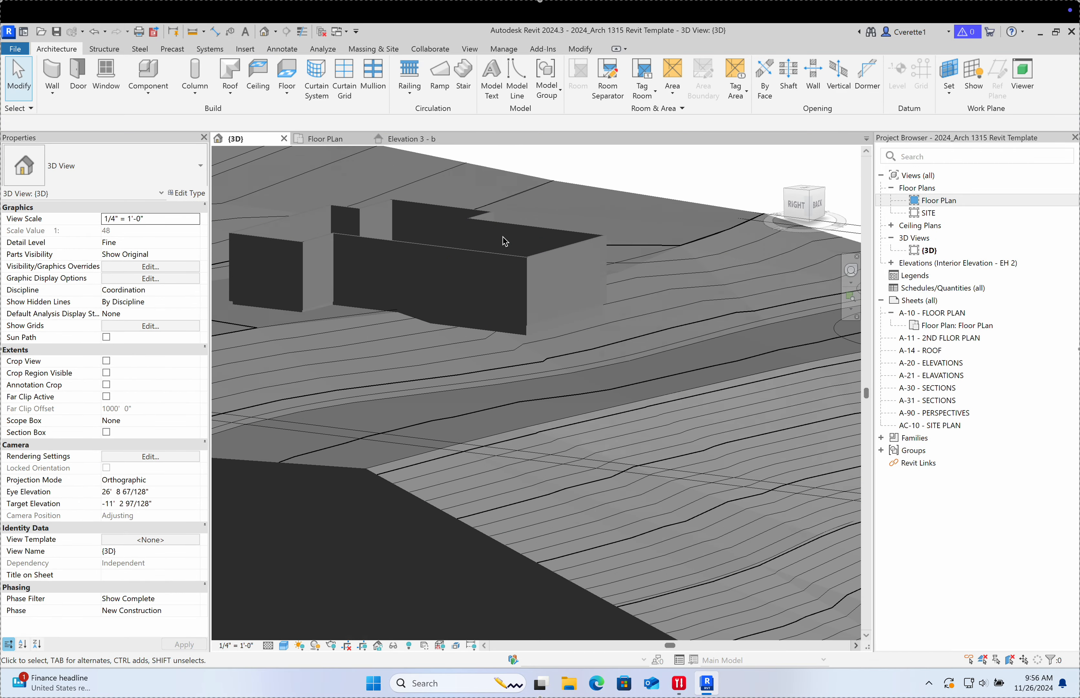
pyautogui.scroll(-2, 514, 271)
pyautogui.scroll(-3, 520, 277)
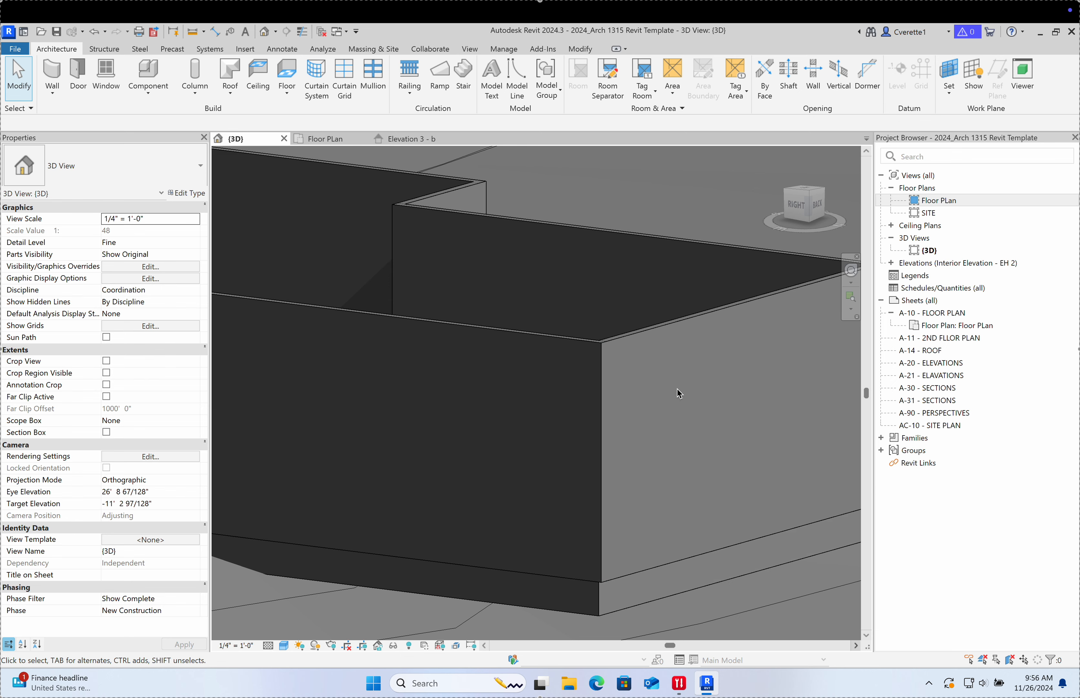
pyautogui.scroll(-2, 678, 393)
pyautogui.keyDown('shift'); pyautogui.moveTo(702, 399); pyautogui.dragTo(380, 414, button='middle'); pyautogui.keyUp('shift')
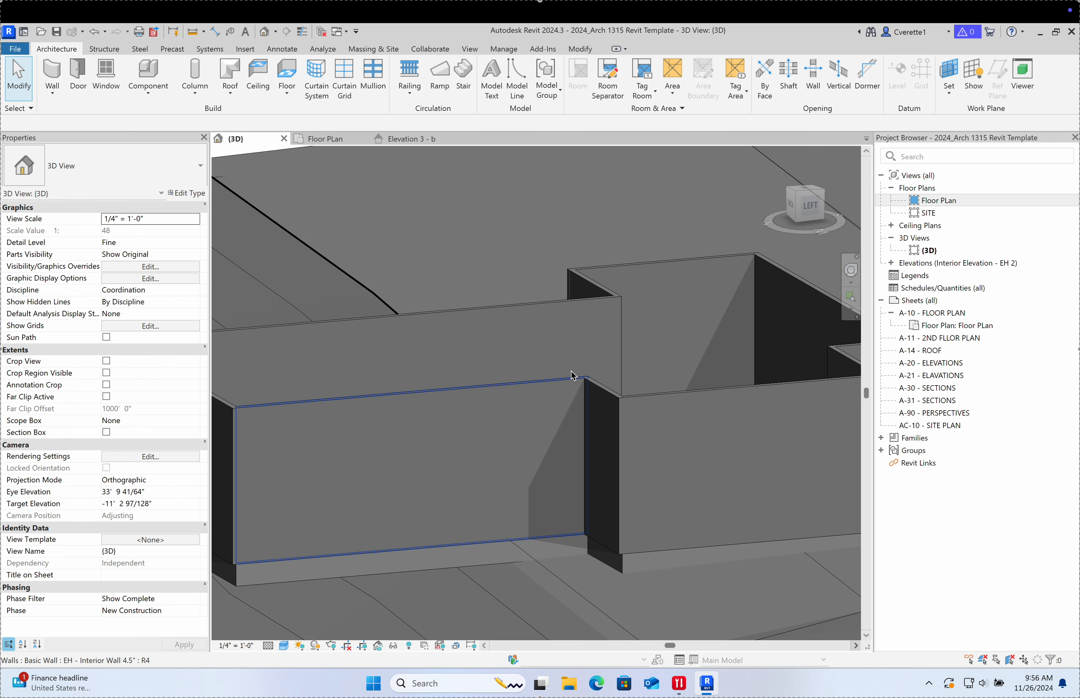
pyautogui.scroll(-5, 571, 377)
pyautogui.scroll(2, 550, 420)
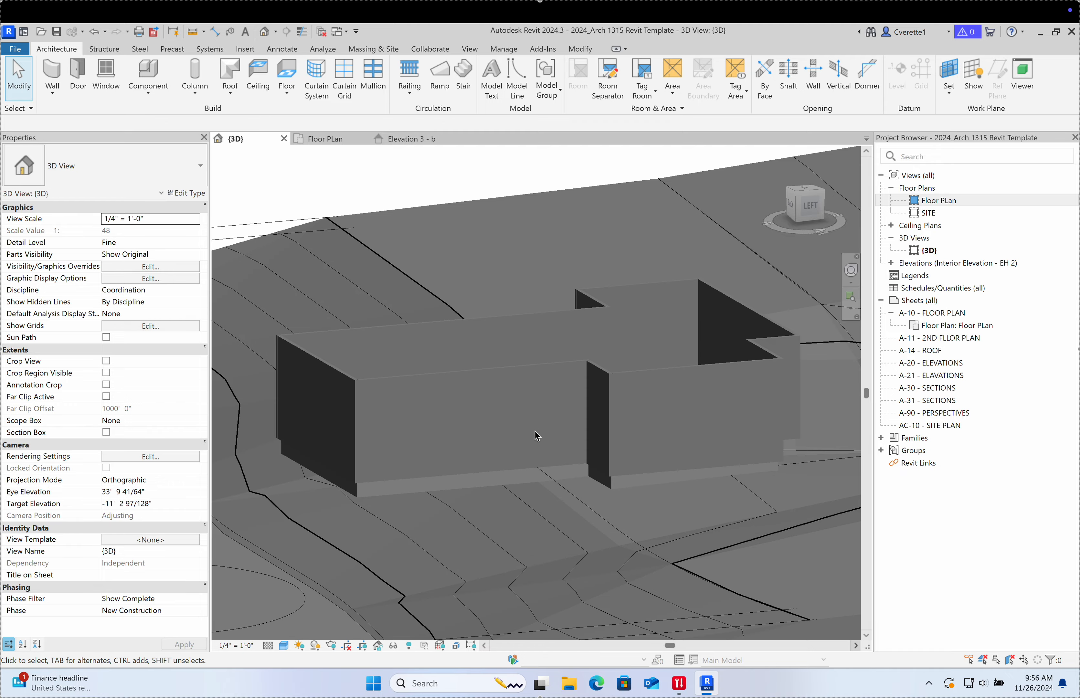
pyautogui.moveTo(537, 434)
pyautogui.keyDown('shift'); pyautogui.mouseDown(button='middle')
pyautogui.moveTo(626, 388)
pyautogui.moveTo(571, 422)
pyautogui.moveTo(346, 437)
pyautogui.moveTo(548, 436)
pyautogui.mouseUp(button='middle'); pyautogui.keyUp('shift')
pyautogui.click(419, 142)
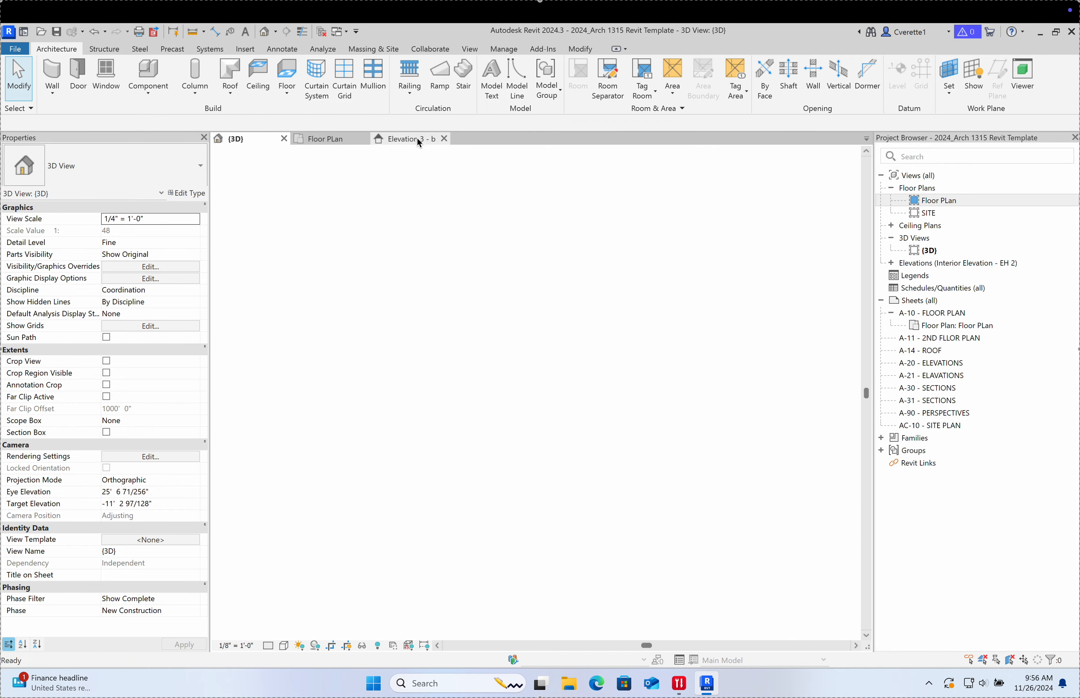
# Step: Change the 2nd floor level's elevation value to 12'
pyautogui.click(664, 437)
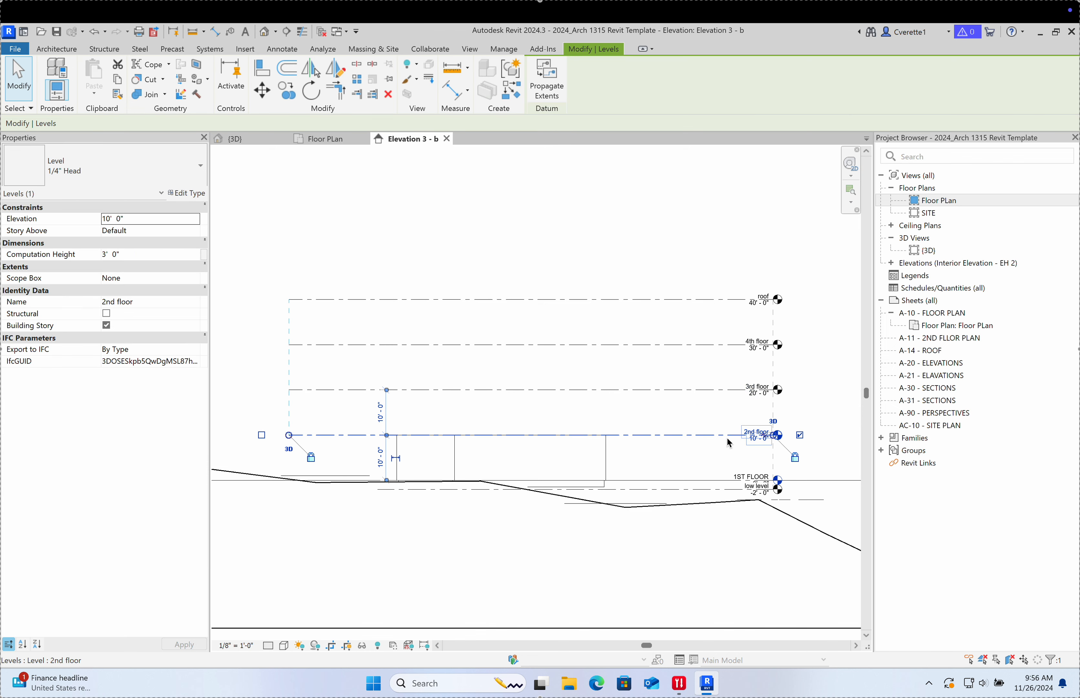
pyautogui.scroll(1, 760, 438)
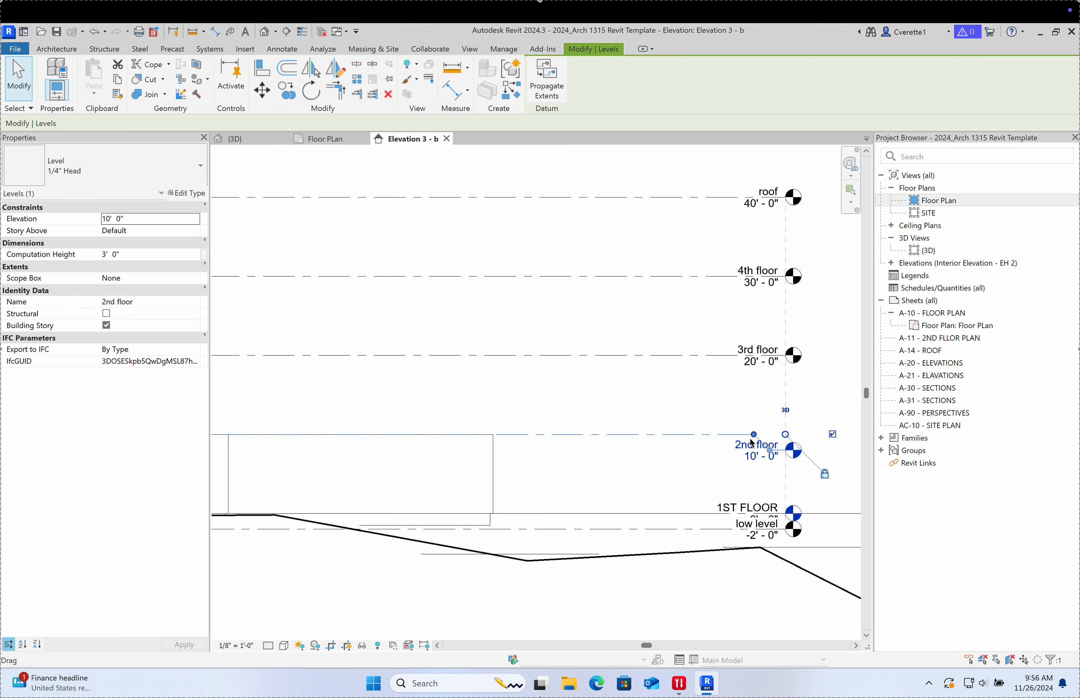
pyautogui.press('Escape')
pyautogui.scroll(3, 731, 447)
pyautogui.doubleClick(731, 446)
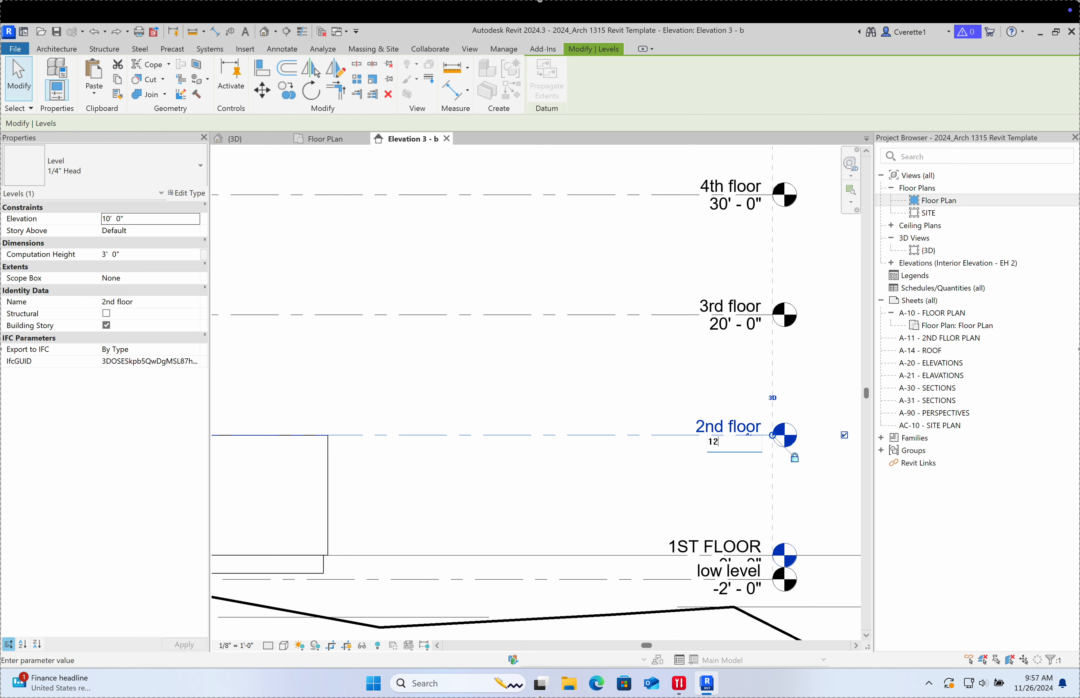
pyautogui.write("12'")
pyautogui.press('Return')
pyautogui.scroll(-3, 737, 448)
pyautogui.scroll(5, 610, 447)
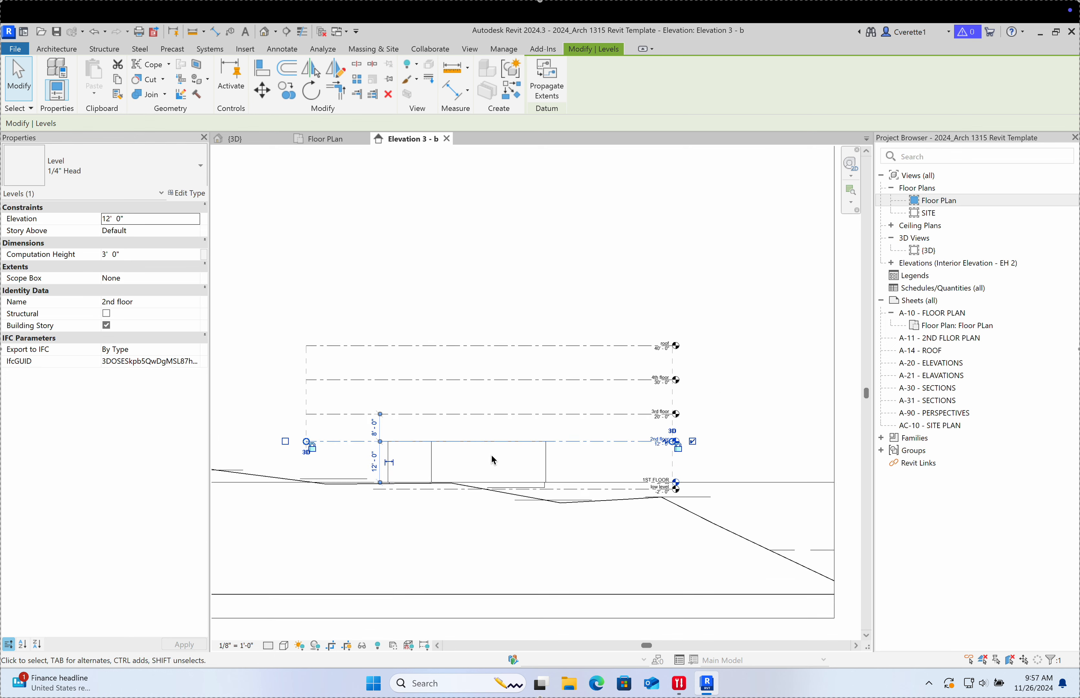
pyautogui.press('Escape')
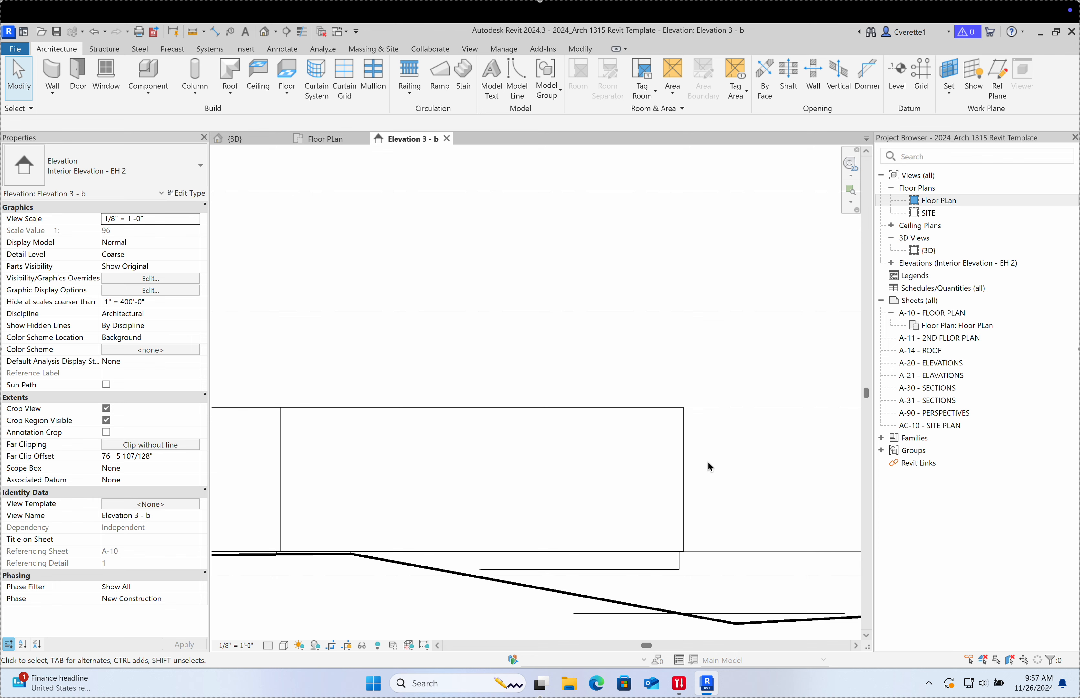
# Step: Nudge the 2nd floor level with the arrow keys down to 11'-6"
pyautogui.scroll(-3, 712, 499)
pyautogui.scroll(2, 601, 429)
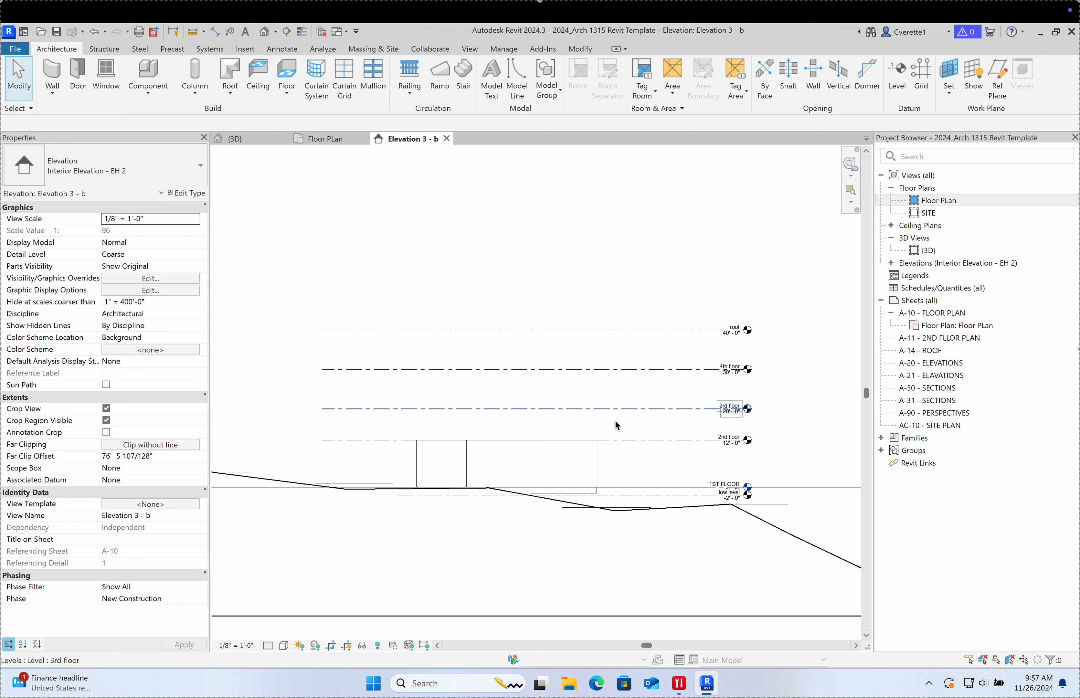
pyautogui.moveTo(624, 426); pyautogui.dragTo(629, 426, button='middle')
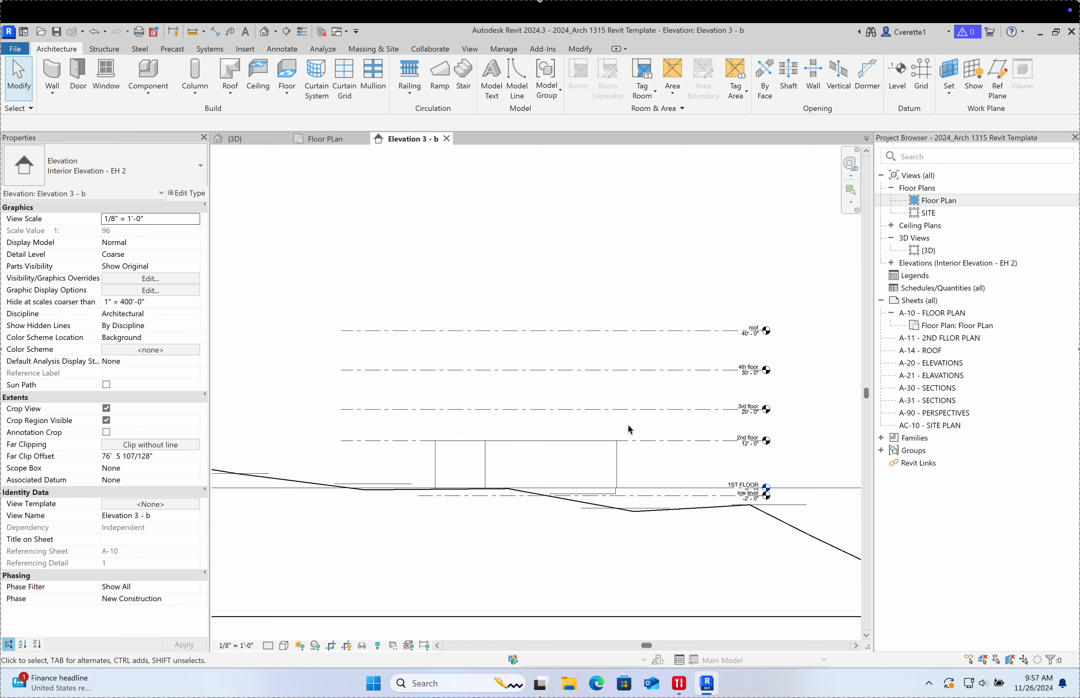
pyautogui.scroll(-1, 630, 429)
pyautogui.scroll(2, 661, 450)
pyautogui.scroll(2, 663, 449)
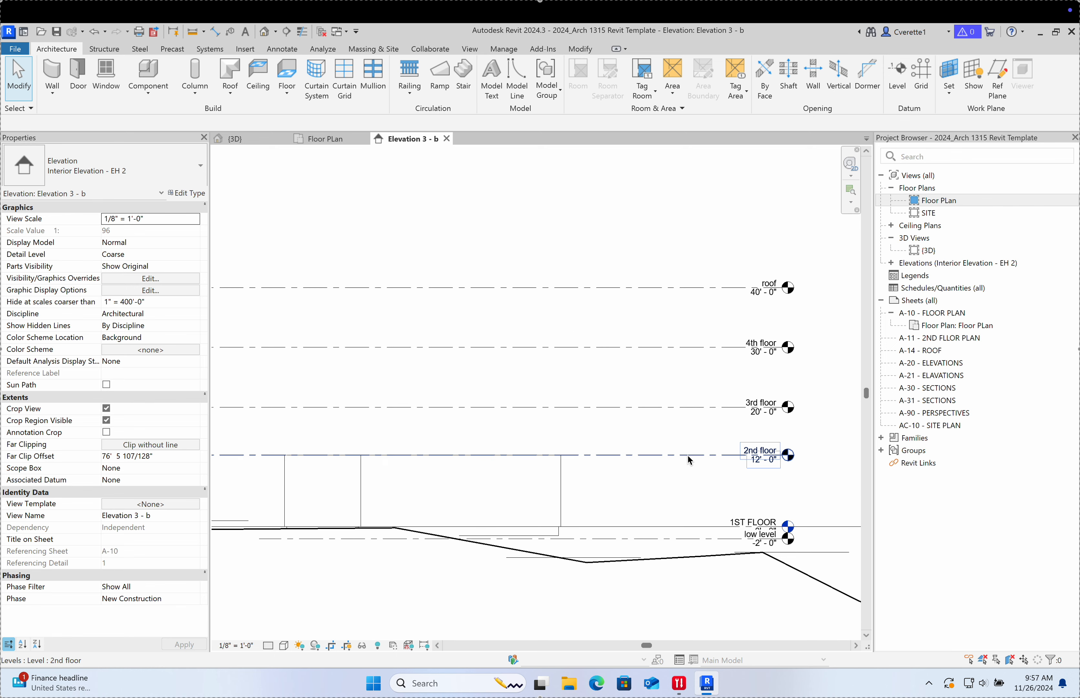
pyautogui.click(687, 455)
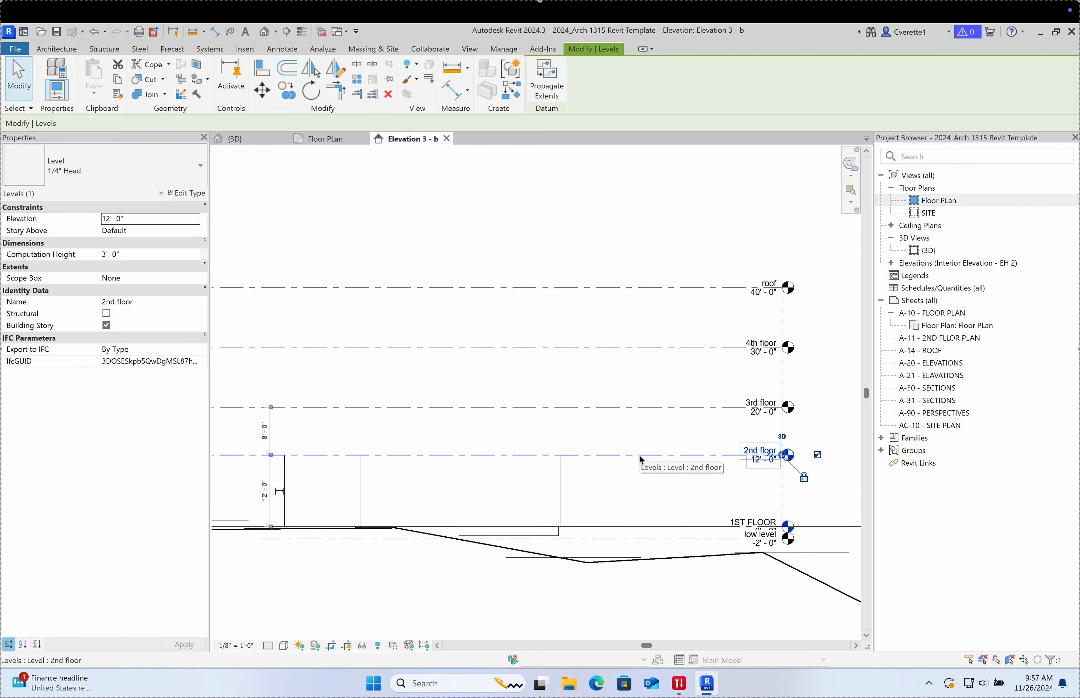
pyautogui.hotkey('shift', 'Down')
pyautogui.hotkey('shift', 'Up')
pyautogui.hotkey('shift', 'Up')
pyautogui.press('Down')
pyautogui.press('Down')
pyautogui.press('Down')
pyautogui.press('Down')
pyautogui.press('Down')
pyautogui.press('Down')
pyautogui.press('Down')
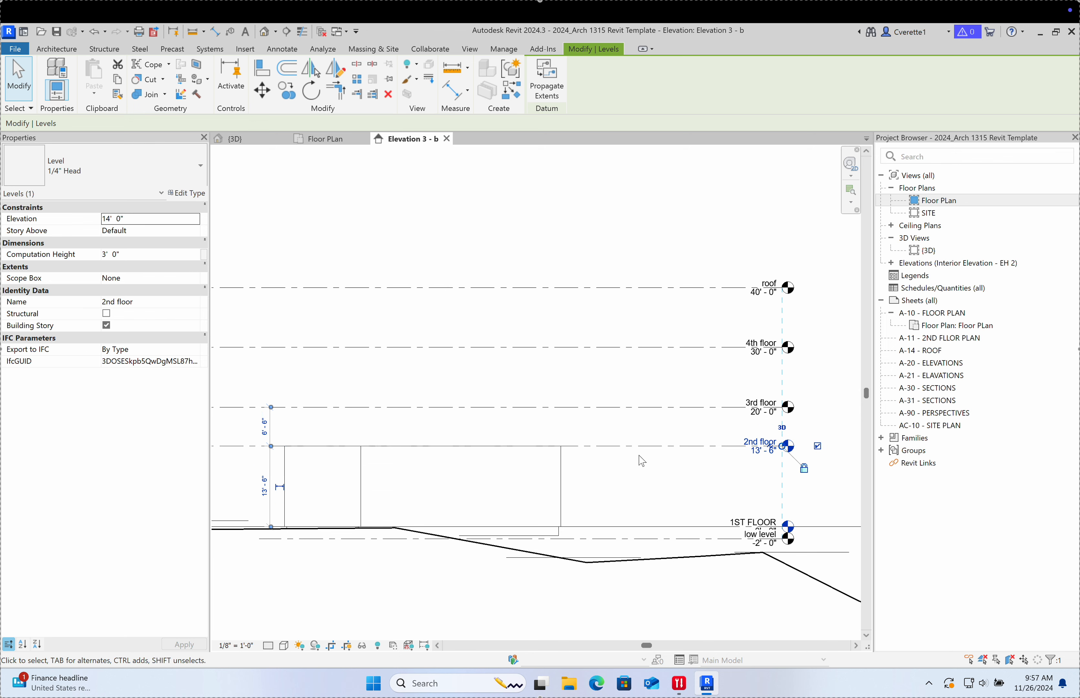
pyautogui.press('Down')
pyautogui.press('Down')
pyautogui.press('Down')
pyautogui.press('Down')
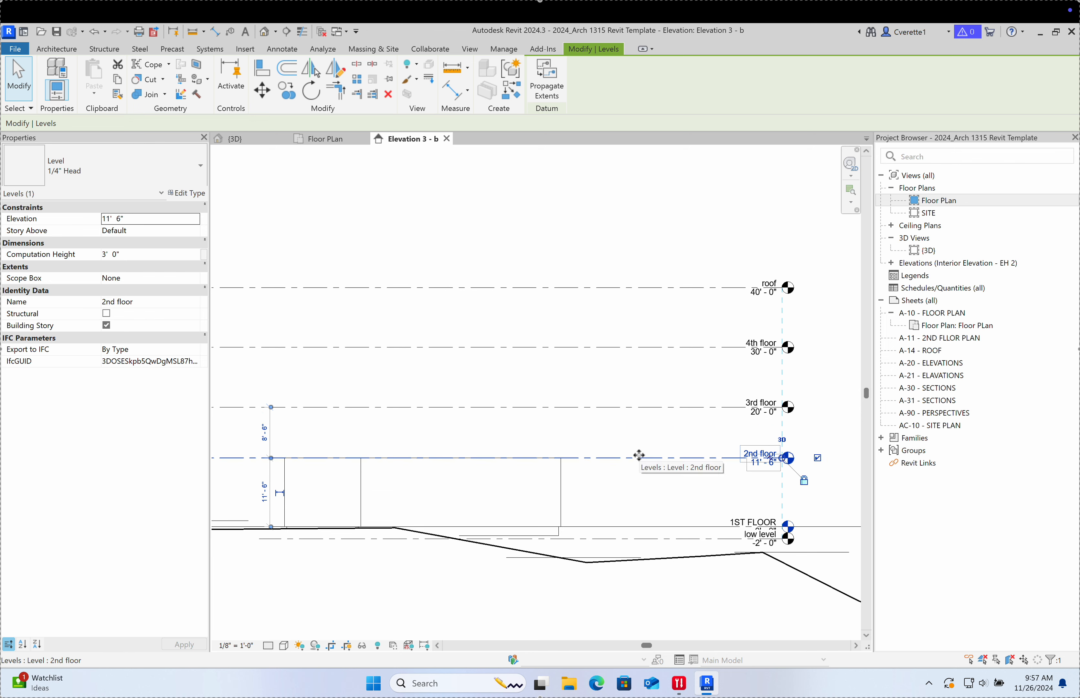
pyautogui.click(651, 508)
pyautogui.scroll(2, 687, 489)
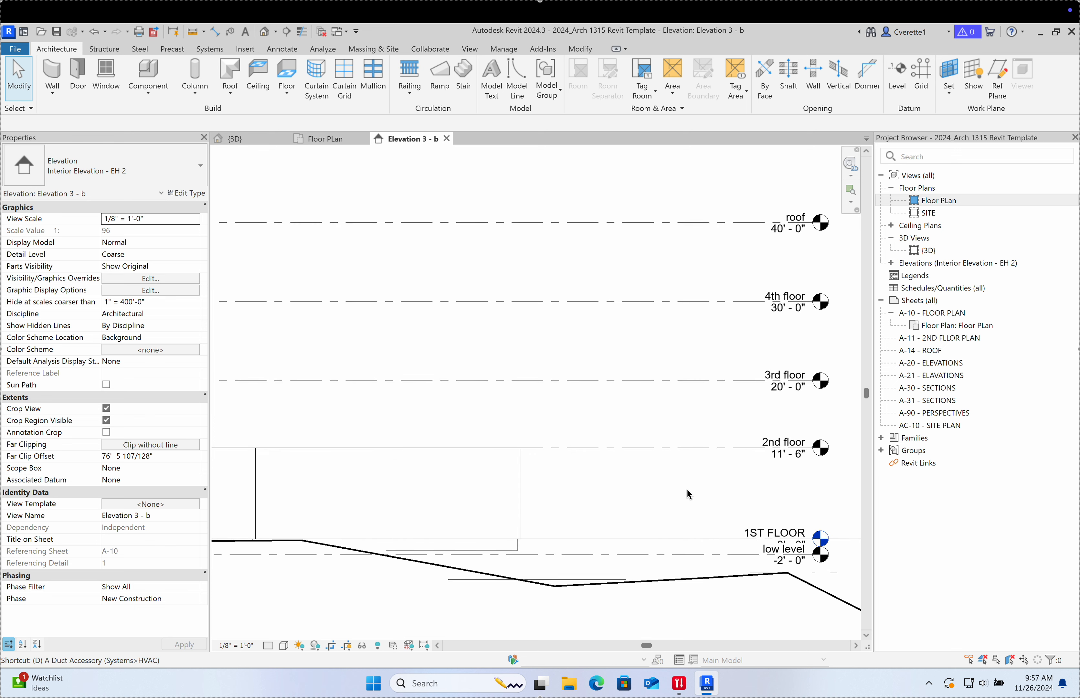
# Step: Add a dimension string across low level, 2nd, 3rd, 4th floor and roof levels
pyautogui.press('i')
pyautogui.click(674, 553)
pyautogui.click(679, 448)
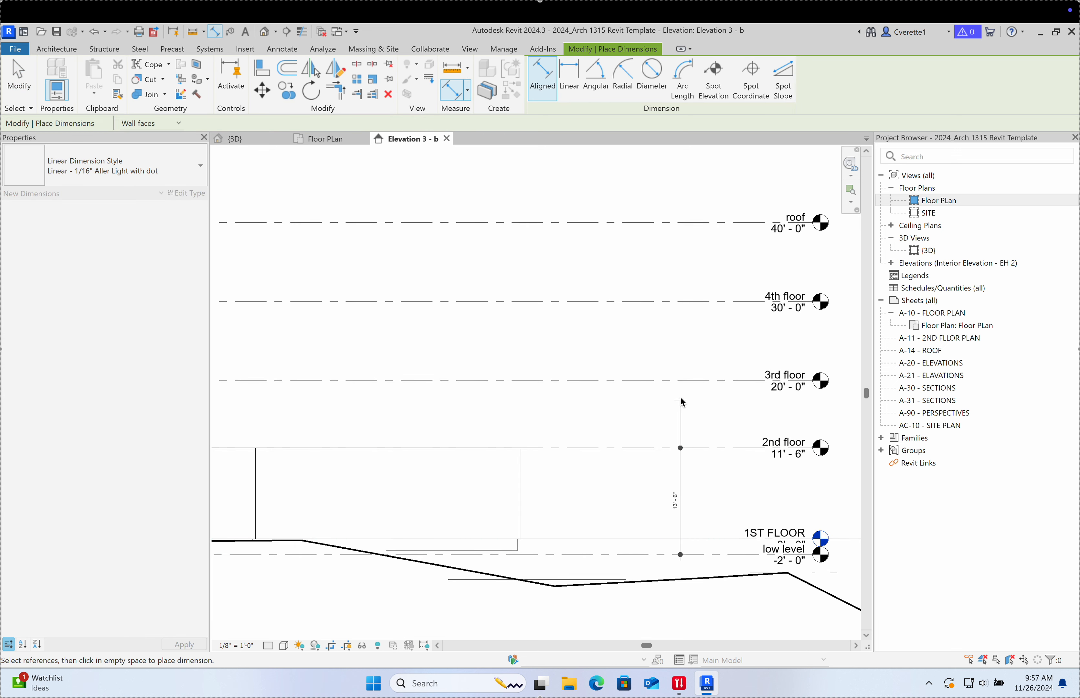
pyautogui.click(683, 380)
pyautogui.click(685, 302)
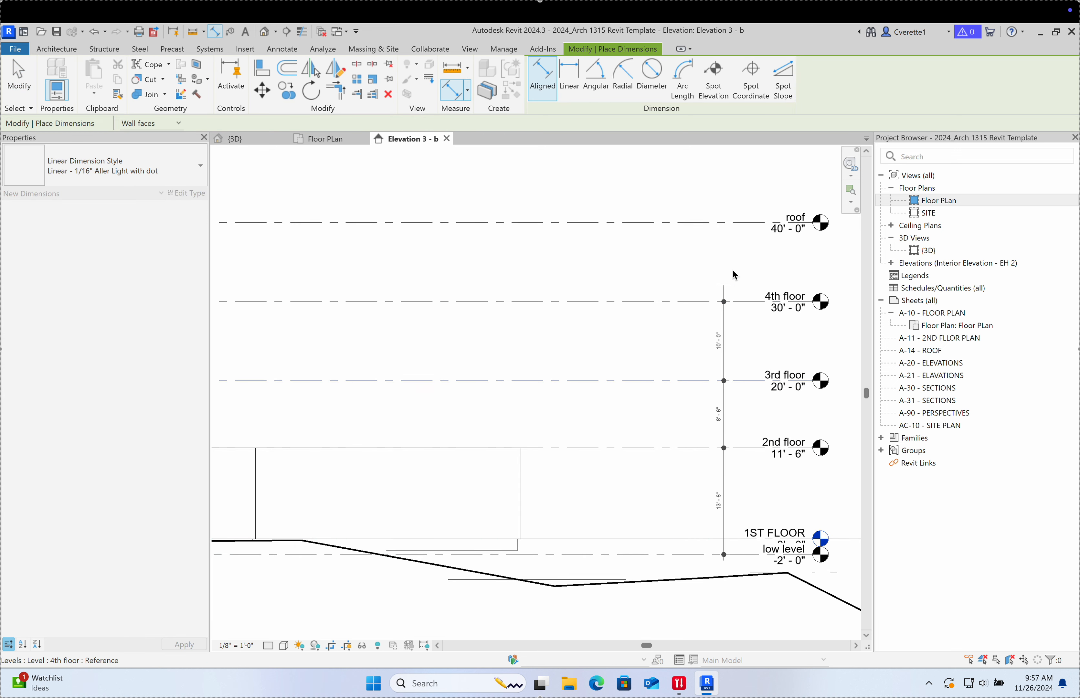
pyautogui.click(712, 223)
pyautogui.click(686, 340)
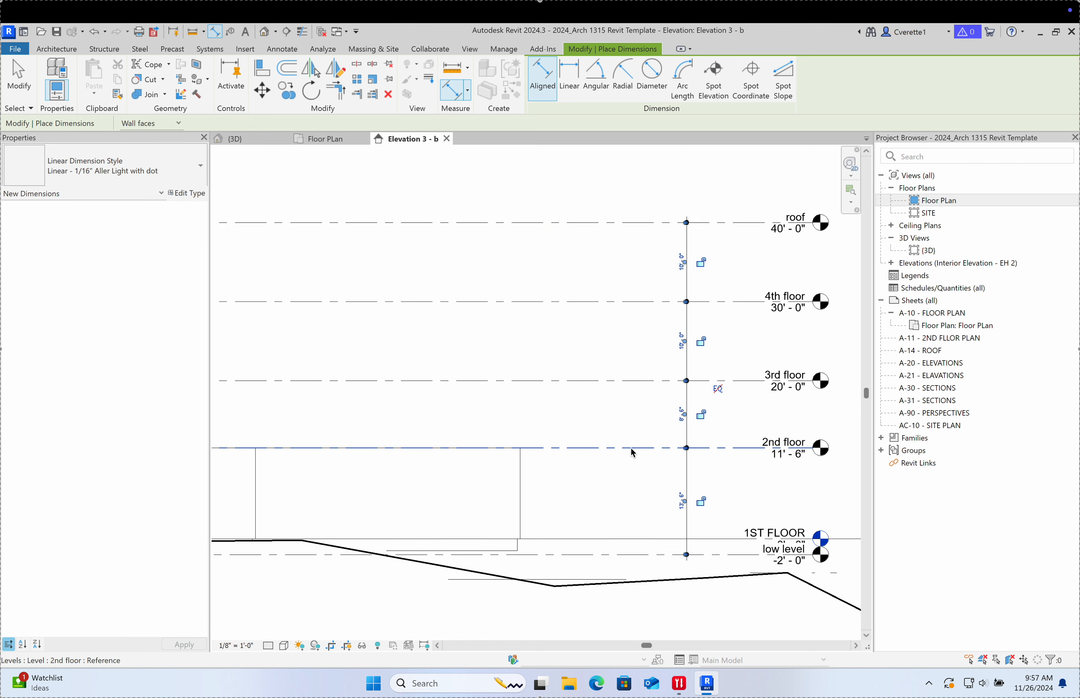
pyautogui.press('Escape')
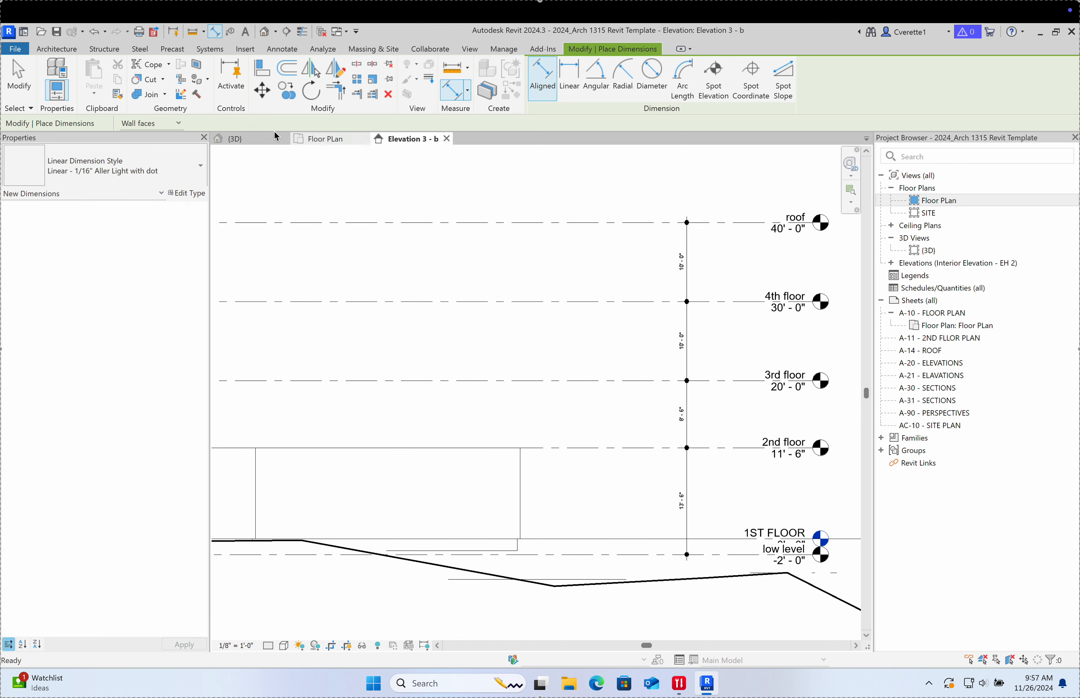
pyautogui.click(19, 75)
# Step: Change the 13'-6" spacing between low level and 2nd floor to 14'
pyautogui.click(605, 449)
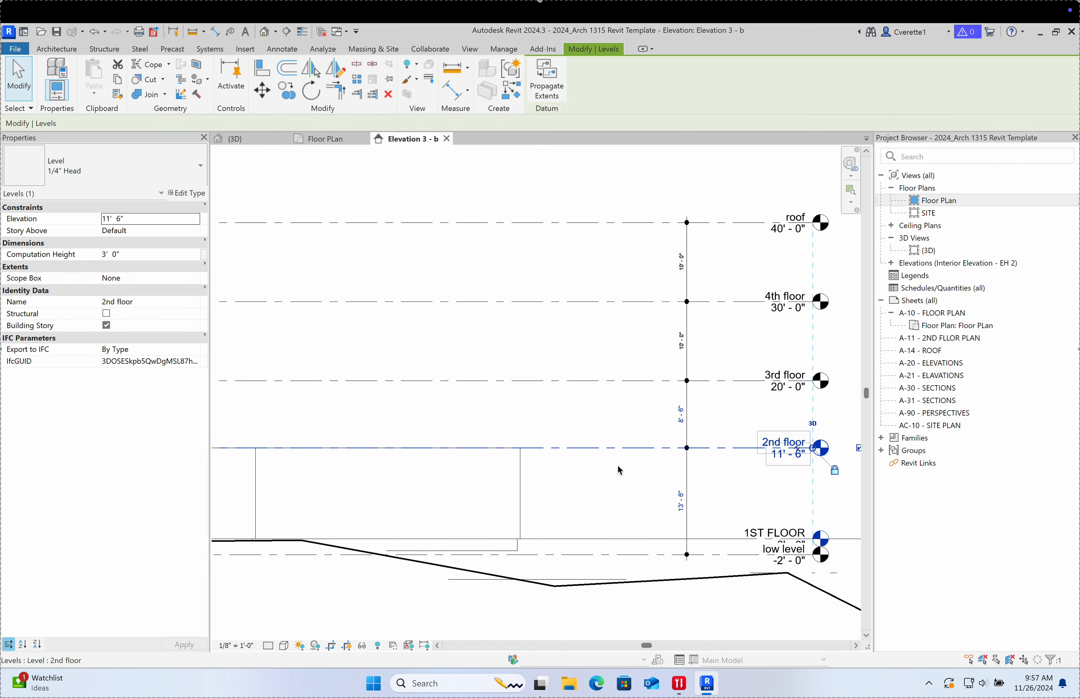
pyautogui.click(681, 502)
pyautogui.write('14')
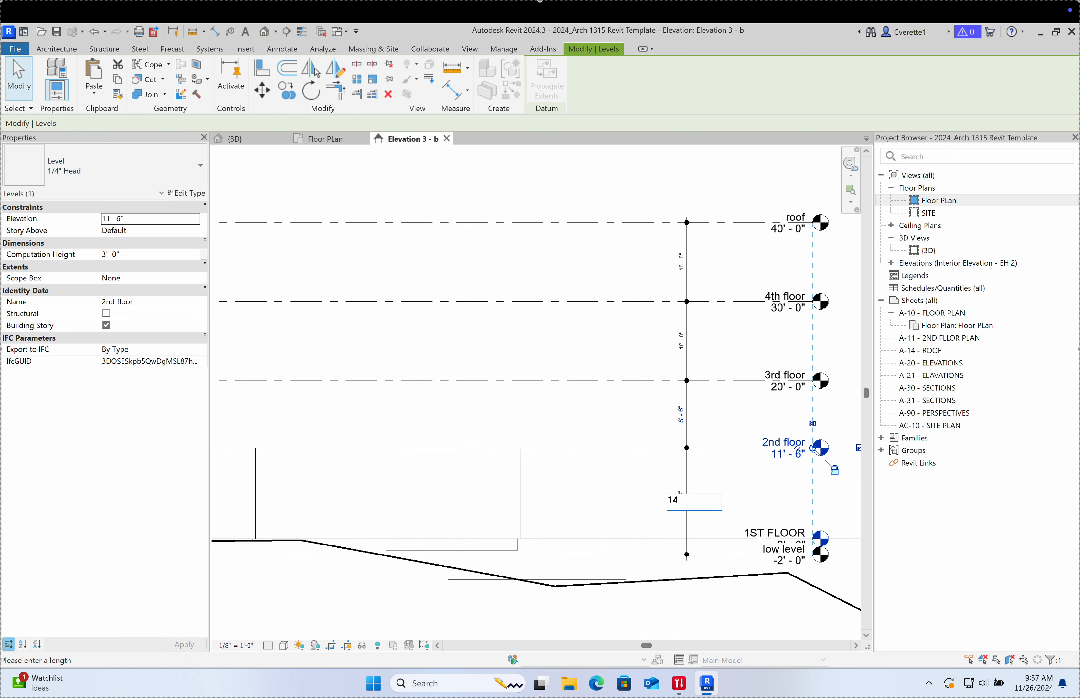
pyautogui.press('Return')
pyautogui.click(586, 489)
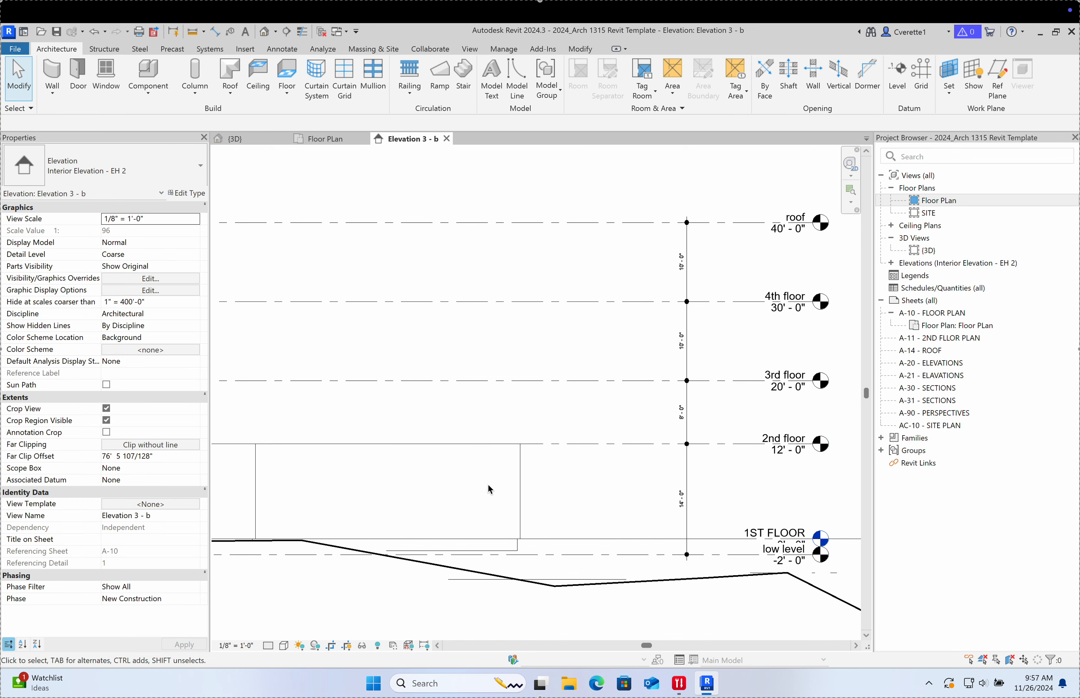
pyautogui.moveTo(574, 454); pyautogui.dragTo(689, 461, button='middle')
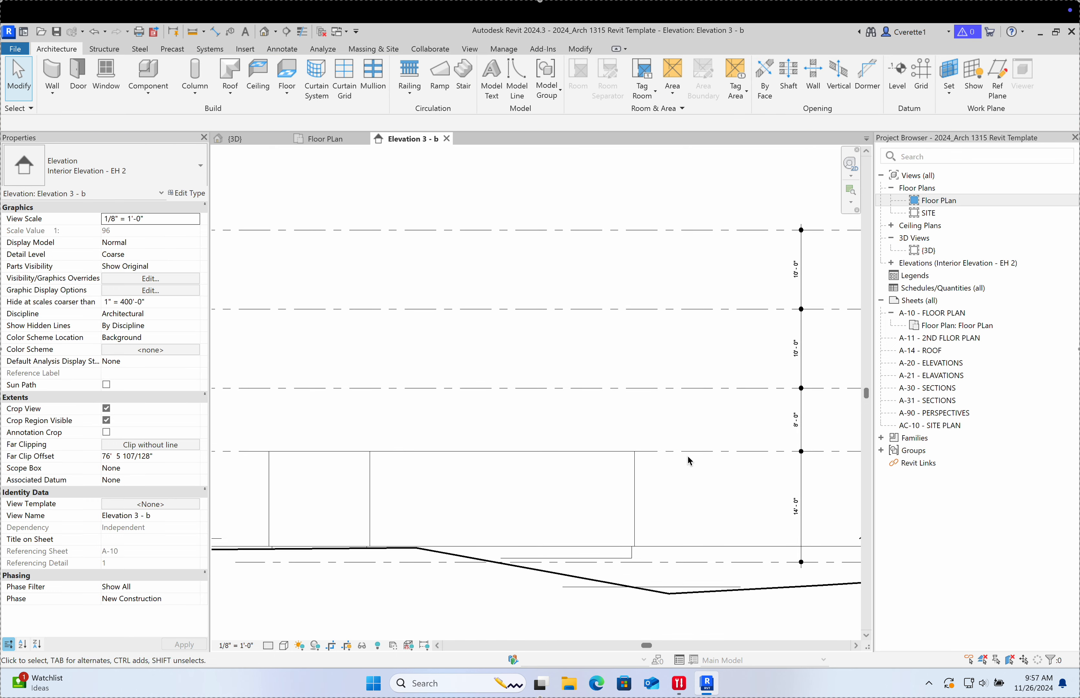
pyautogui.click(331, 137)
# Step: Frame the upper wall corner and turn on Thin Lines with TL
pyautogui.scroll(-5, 544, 349)
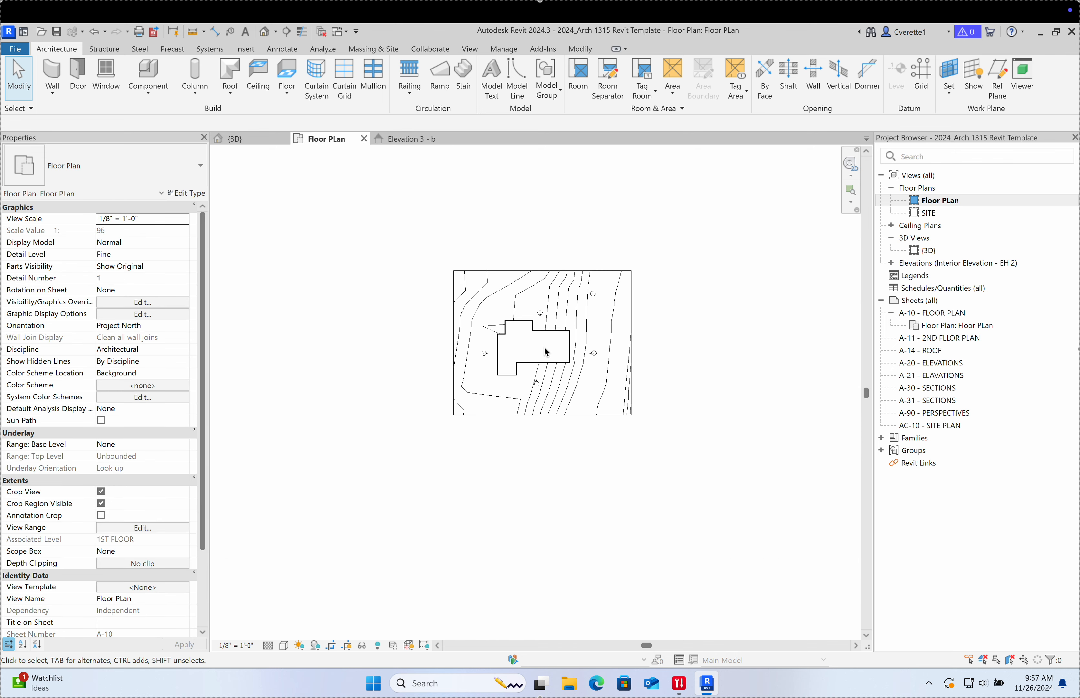
pyautogui.scroll(8, 546, 352)
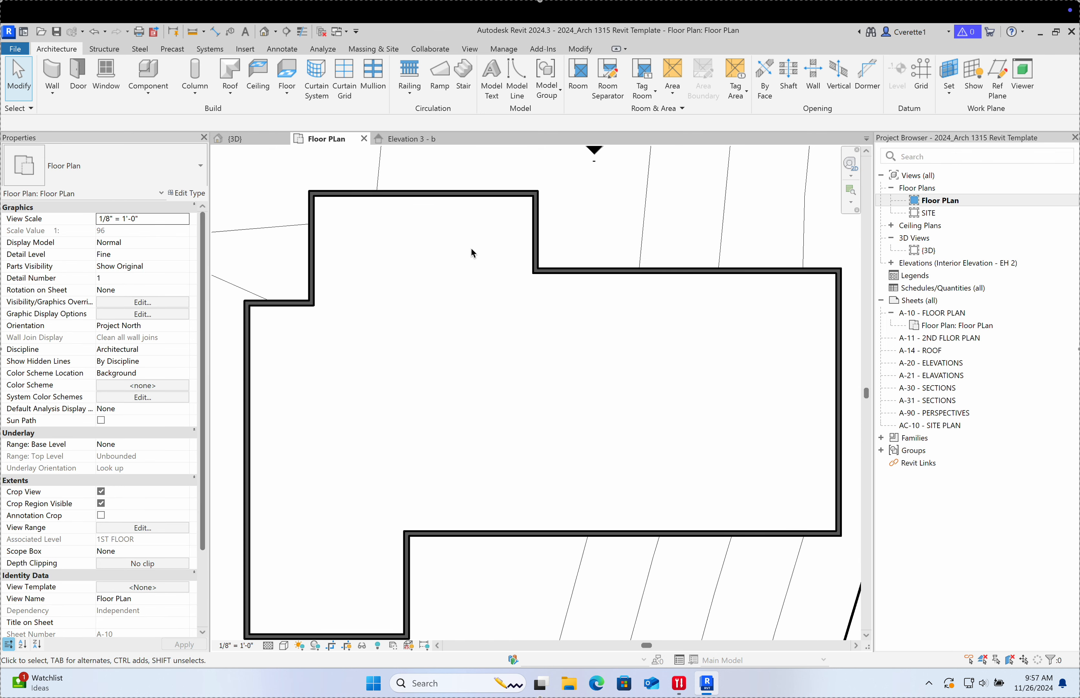
pyautogui.scroll(5, 543, 210)
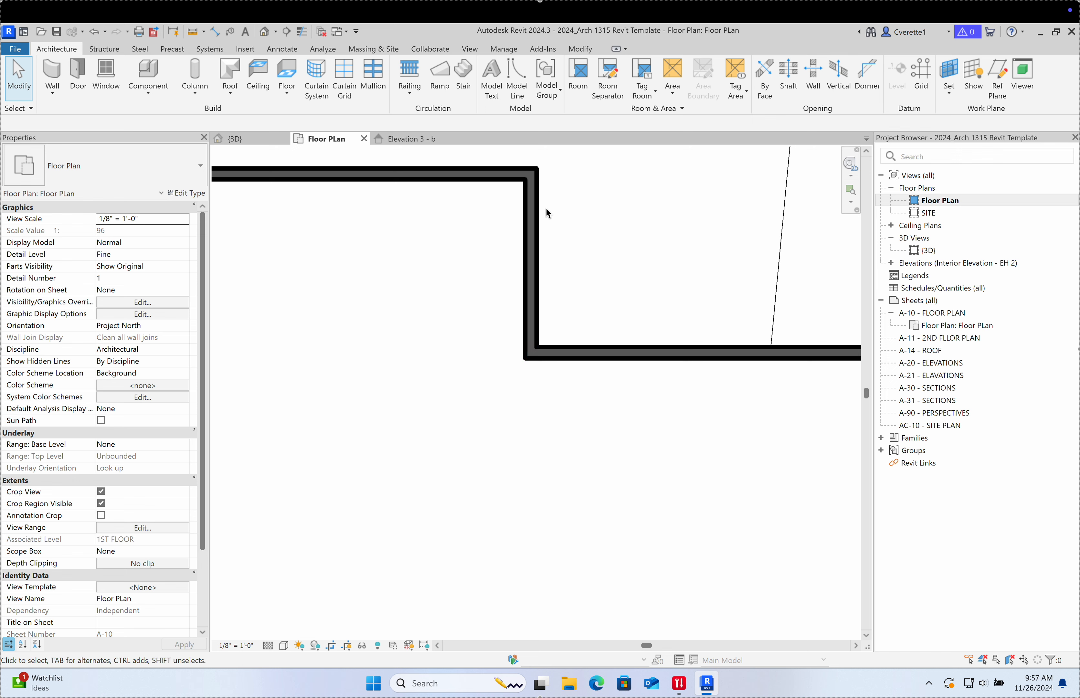
pyautogui.scroll(2, 590, 250)
pyautogui.moveTo(589, 249); pyautogui.dragTo(626, 517, button='middle')
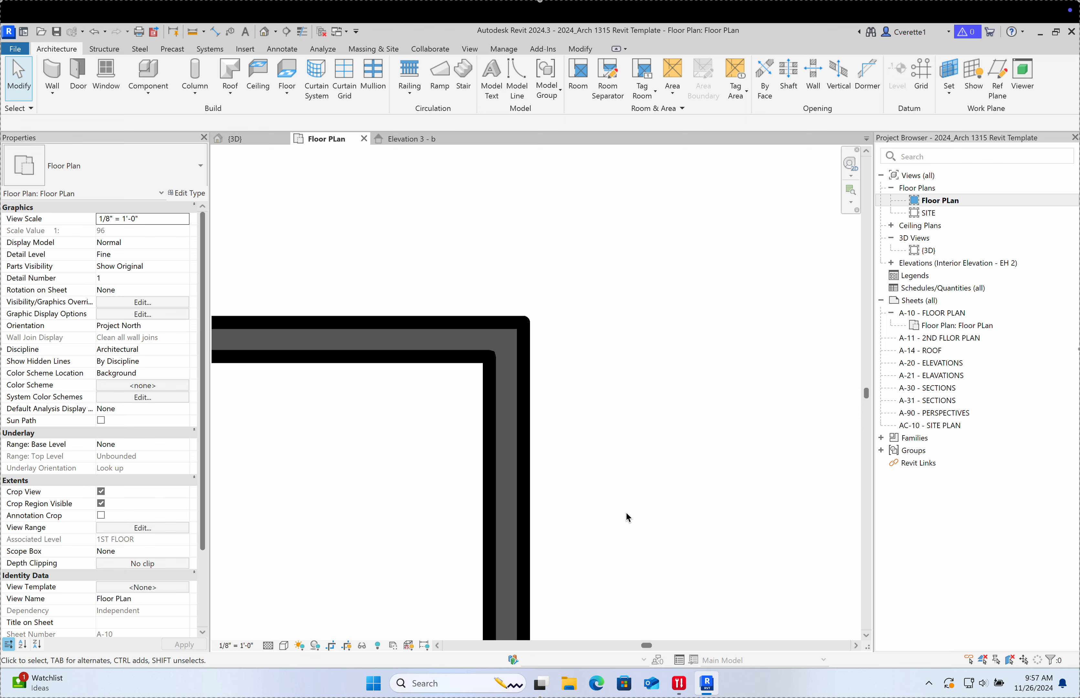
pyautogui.press('t')
pyautogui.press('l')
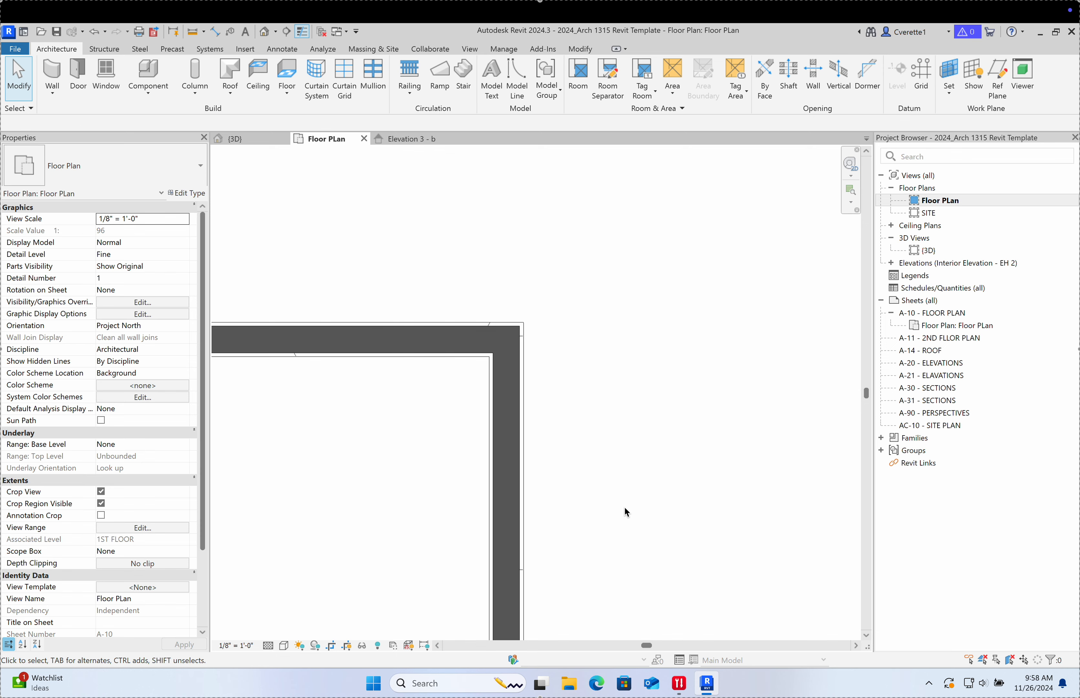
# Step: Retoggle Thin Lines until walls stay thin, framing the building's upper-left corner
pyautogui.scroll(-4, 620, 494)
pyautogui.moveTo(630, 521); pyautogui.dragTo(475, 330, button='middle')
pyautogui.scroll(-4, 632, 380)
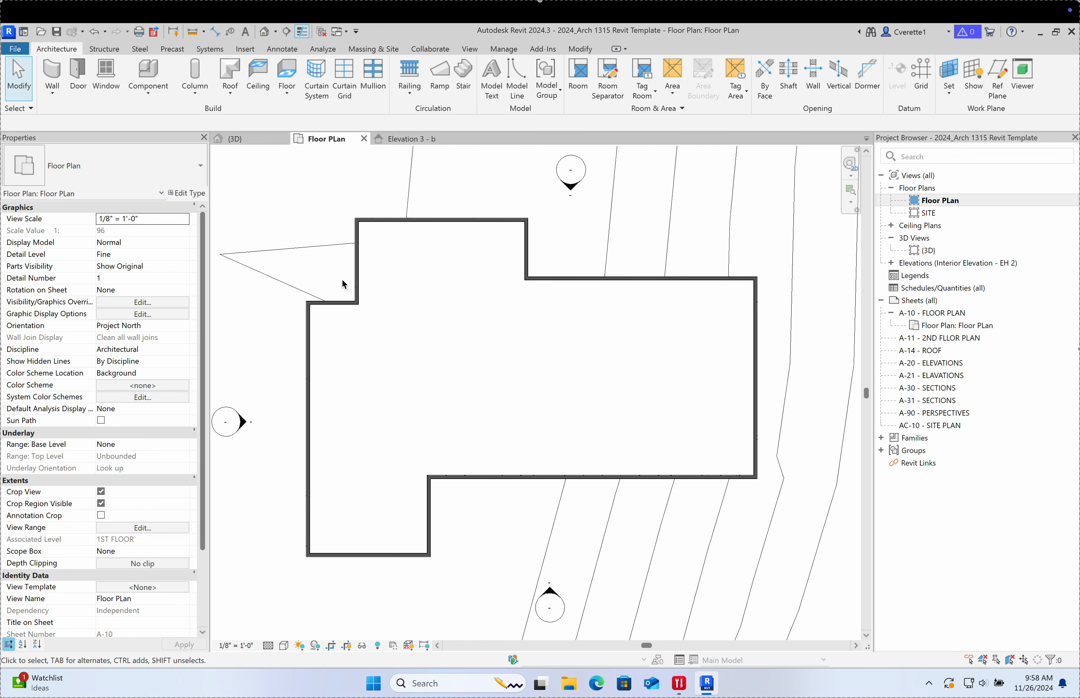
pyautogui.scroll(5, 345, 287)
pyautogui.scroll(5, 455, 349)
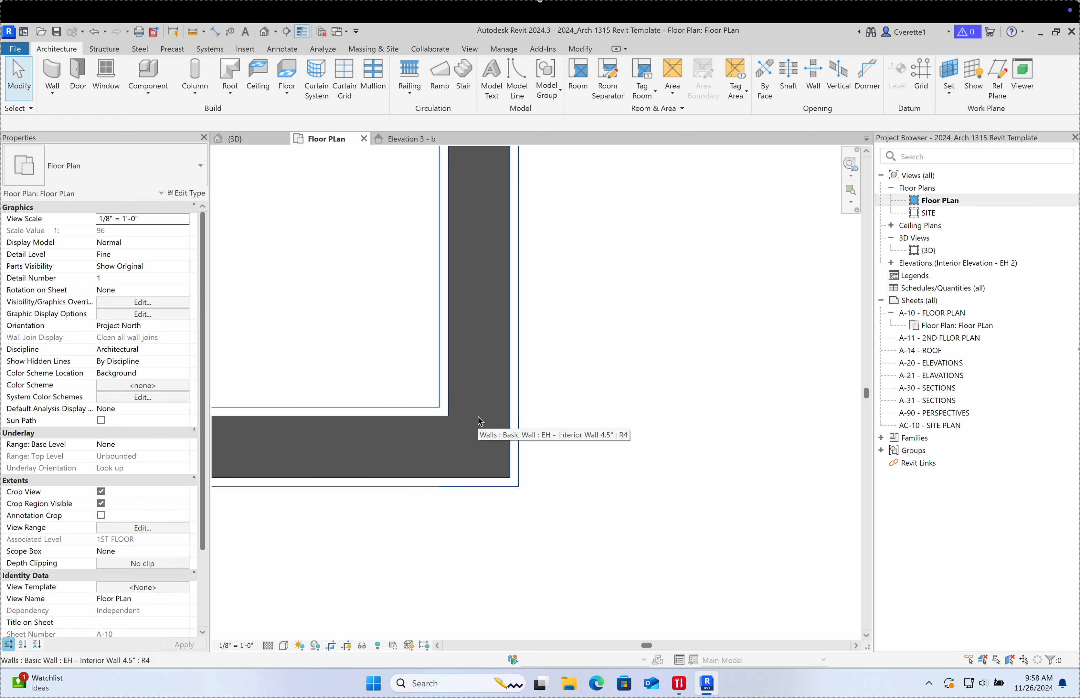
pyautogui.scroll(-2, 480, 421)
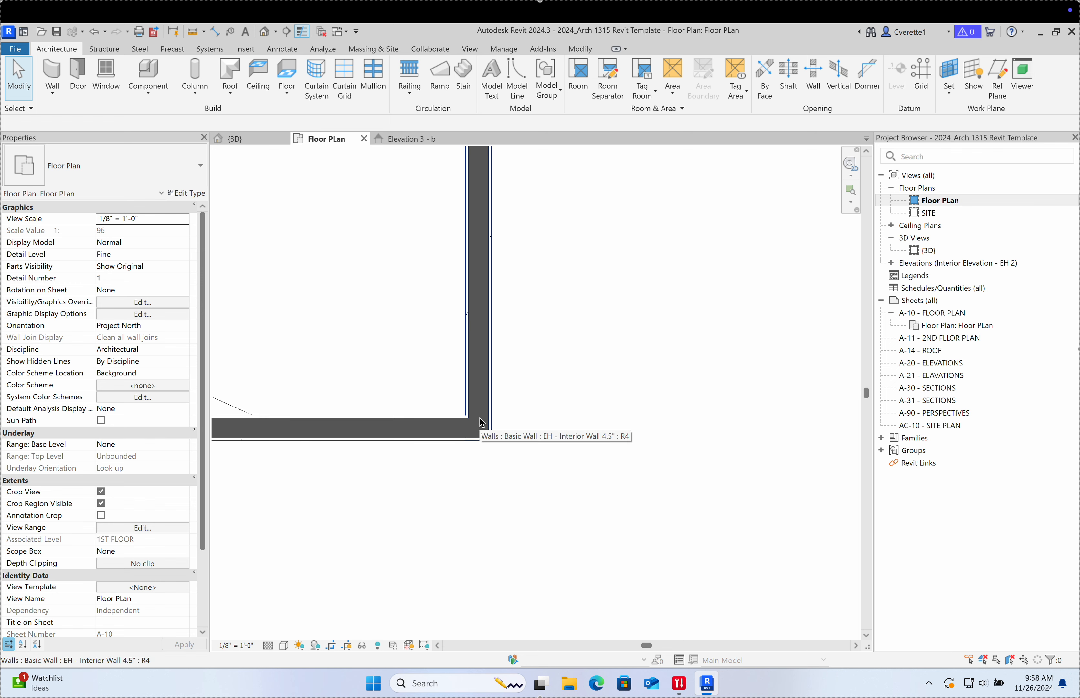
pyautogui.press('t')
pyautogui.press('l')
pyautogui.press('t')
pyautogui.press('l')
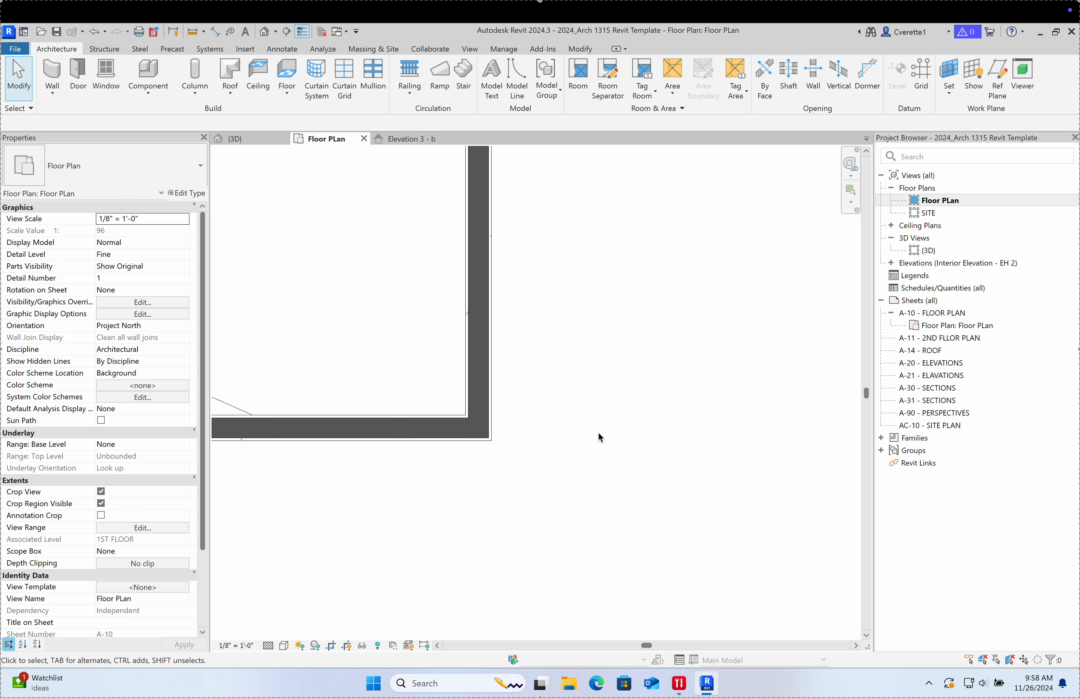
pyautogui.press('t')
pyautogui.press('l')
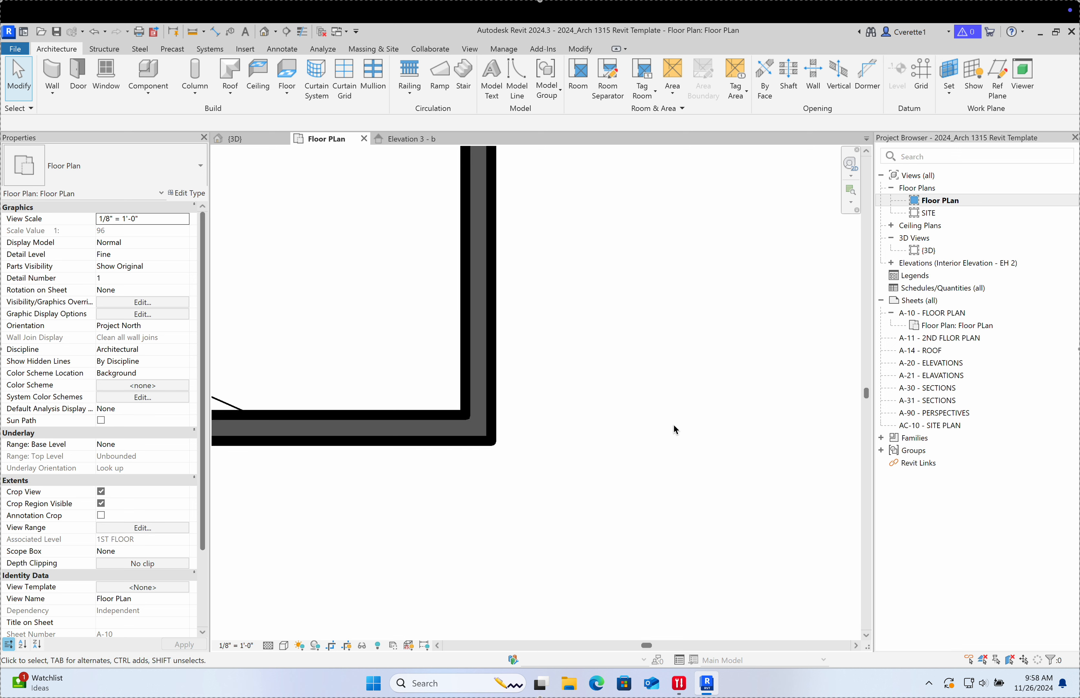
pyautogui.press('t')
pyautogui.press('l')
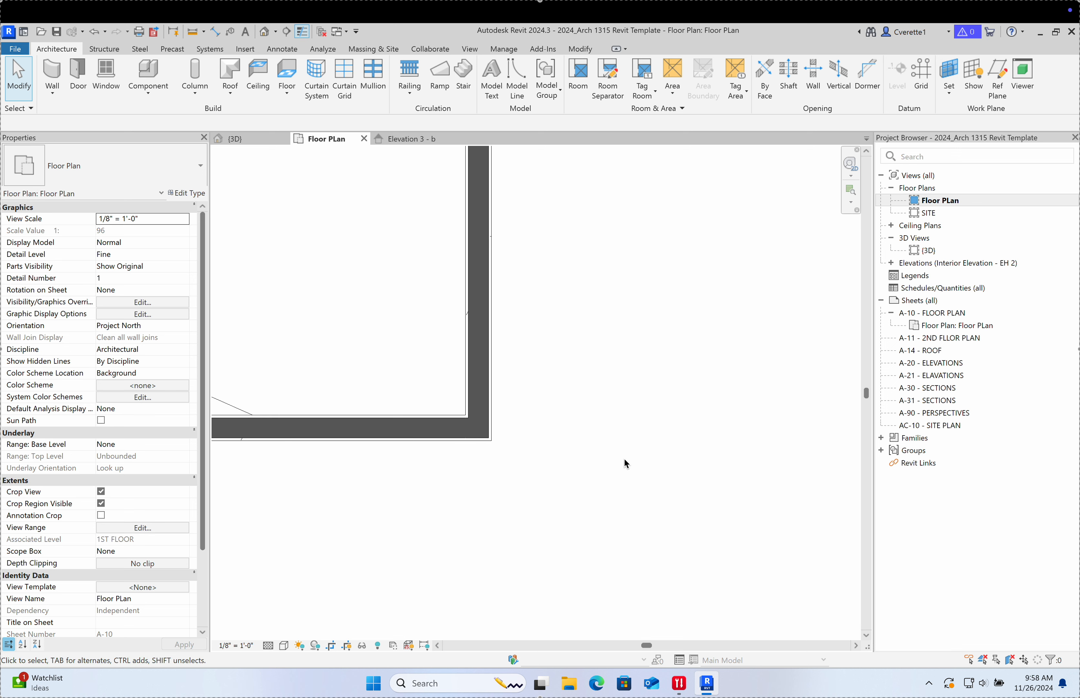
pyautogui.scroll(-4, 586, 451)
pyautogui.scroll(5, 421, 503)
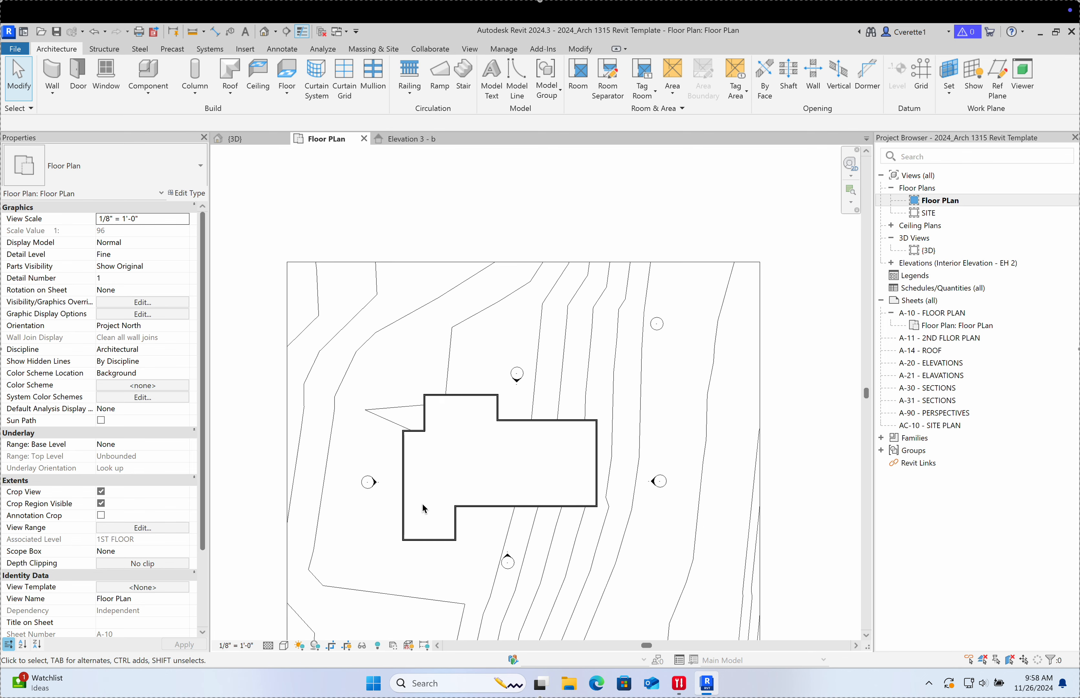
pyautogui.moveTo(422, 517); pyautogui.dragTo(407, 430, button='middle')
pyautogui.scroll(-4, 405, 424)
pyautogui.scroll(4, 414, 381)
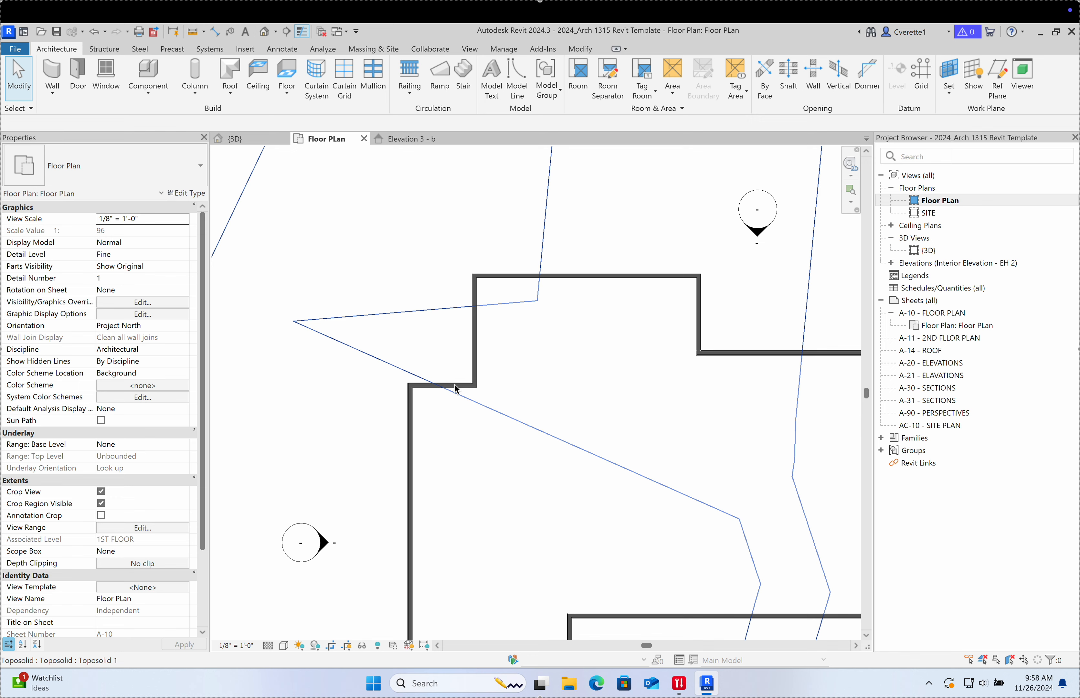
pyautogui.moveTo(414, 381); pyautogui.dragTo(473, 377, button='middle')
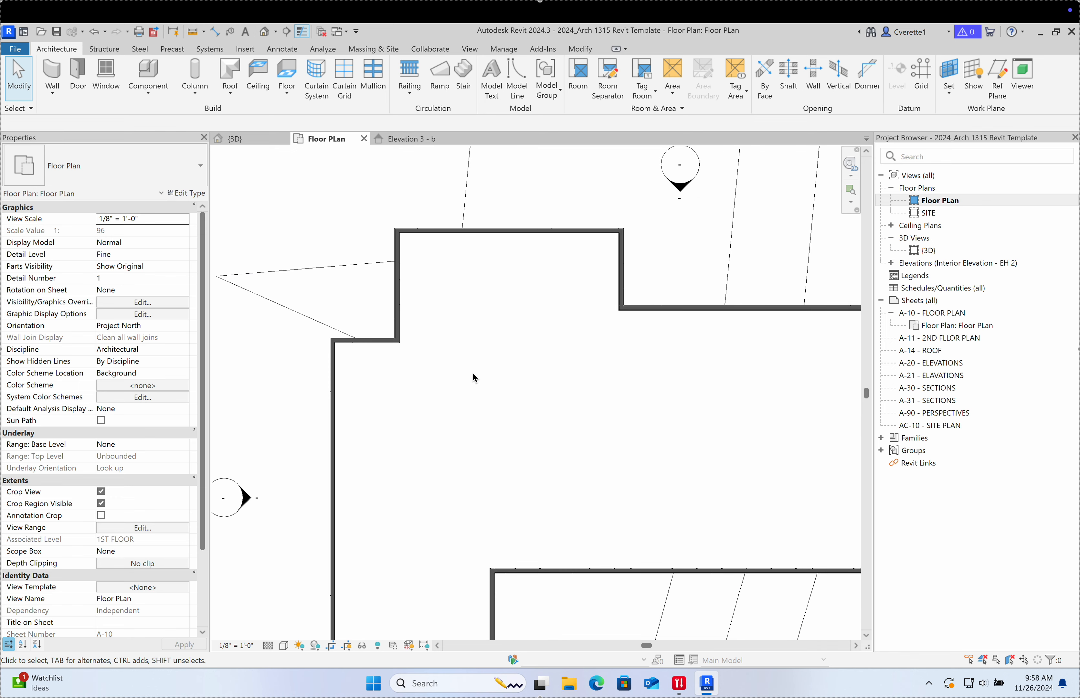
# Step: With WA, draw a 45° angled interior wall from the inner corner, then a horizontal wall
pyautogui.press('w')
pyautogui.press('a')
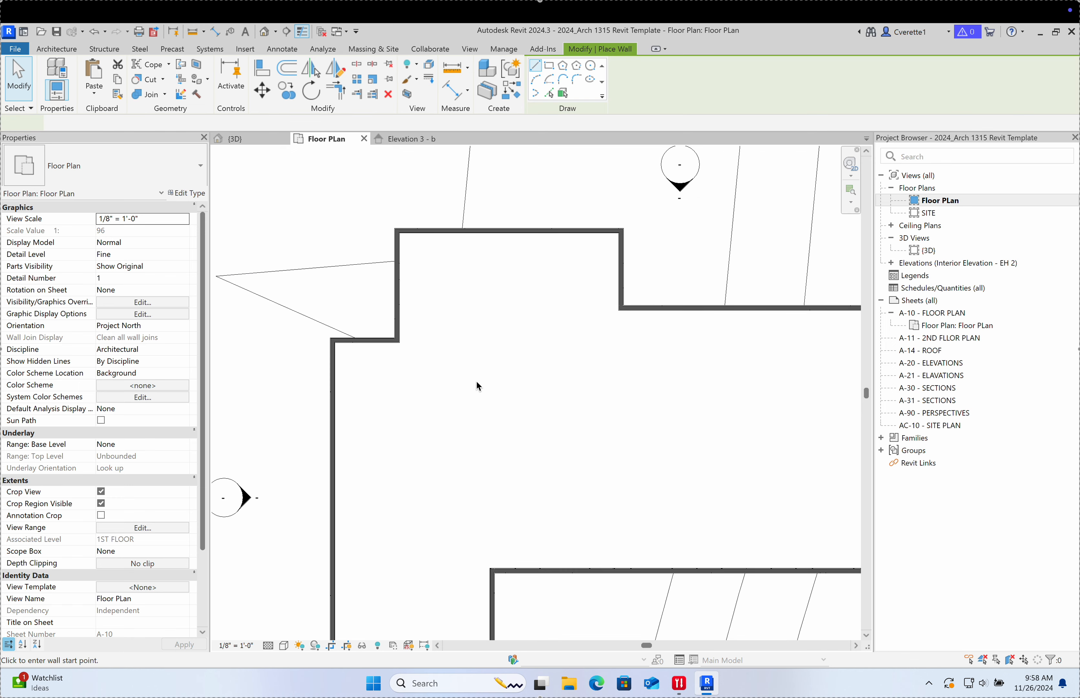
pyautogui.click(399, 342)
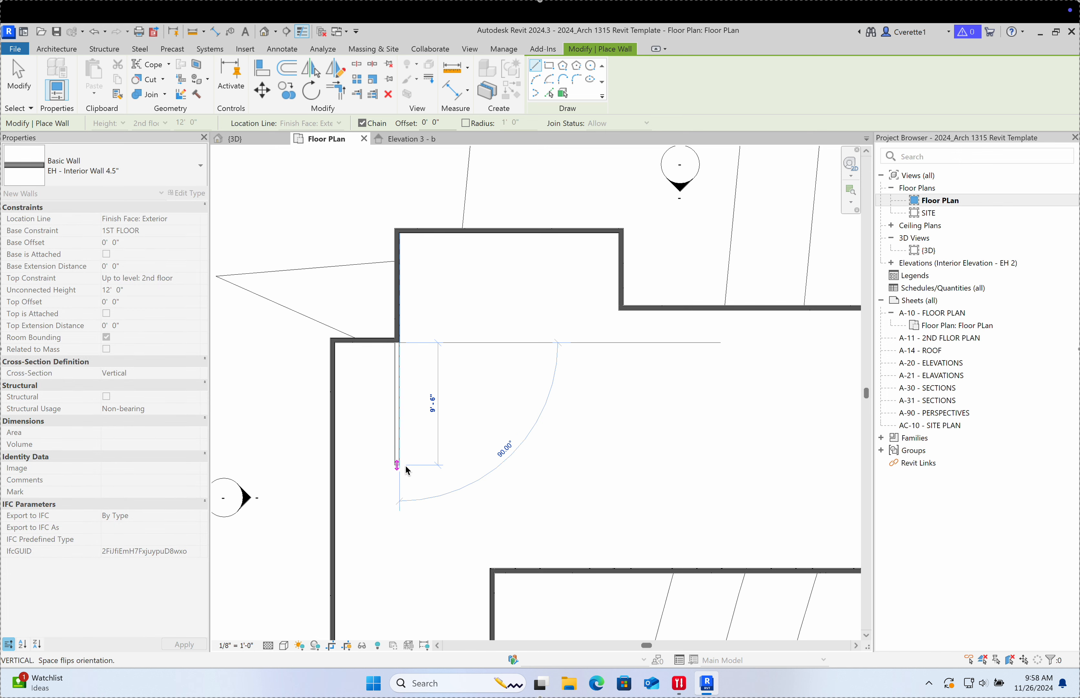
pyautogui.scroll(-1, 550, 455)
pyautogui.moveTo(514, 436); pyautogui.dragTo(395, 367, button='middle')
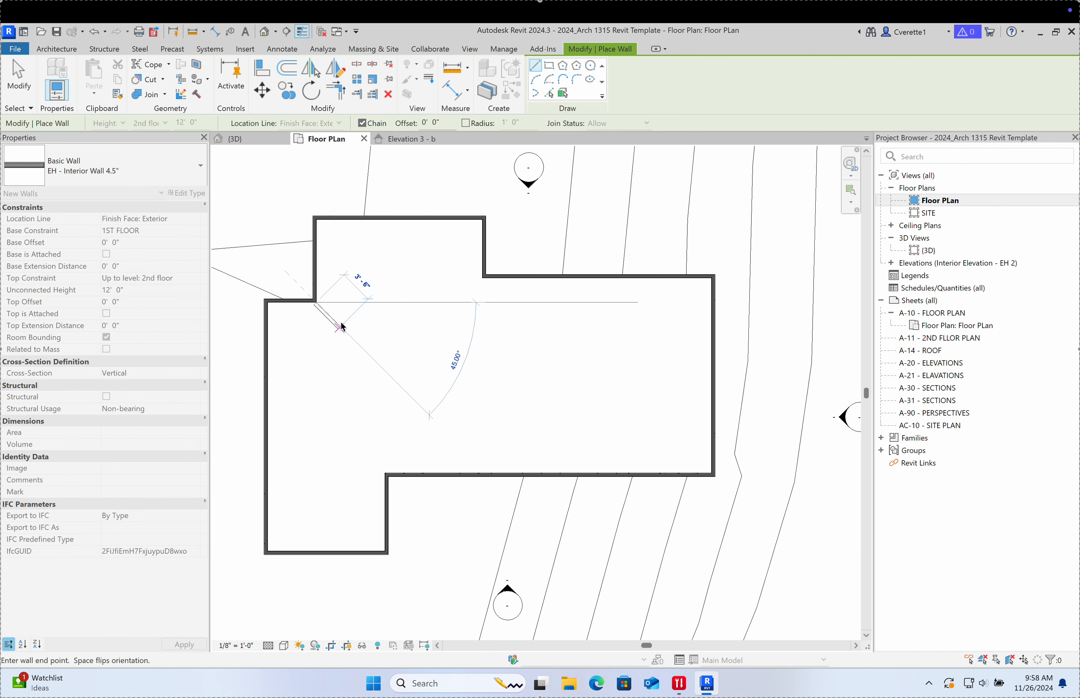
pyautogui.scroll(3, 334, 323)
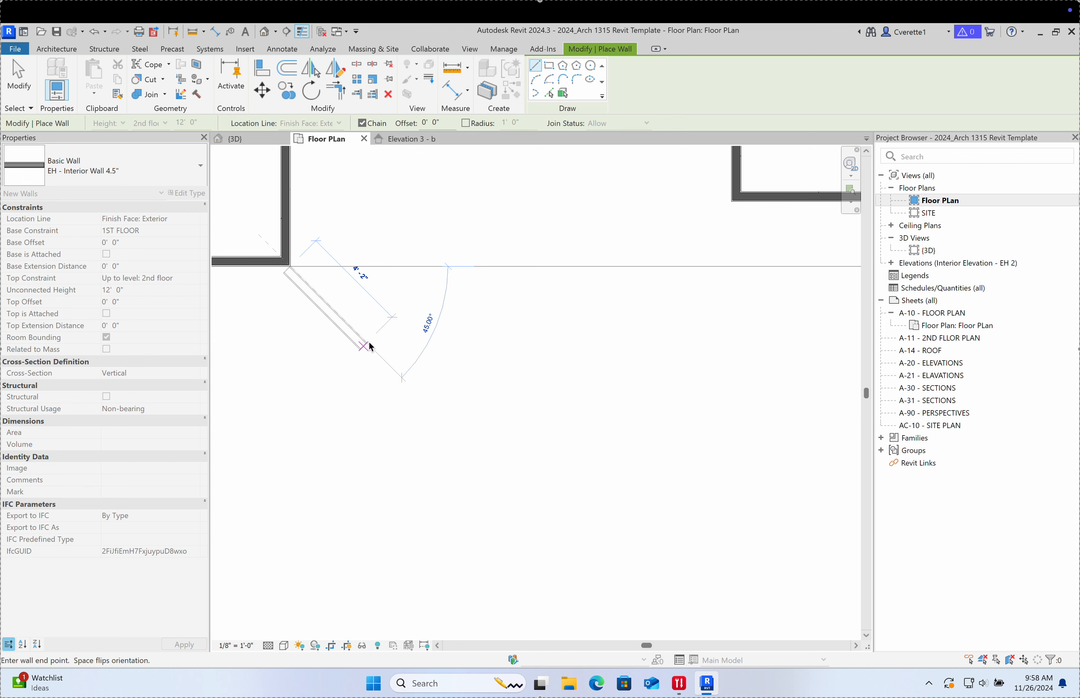
pyautogui.click(368, 347)
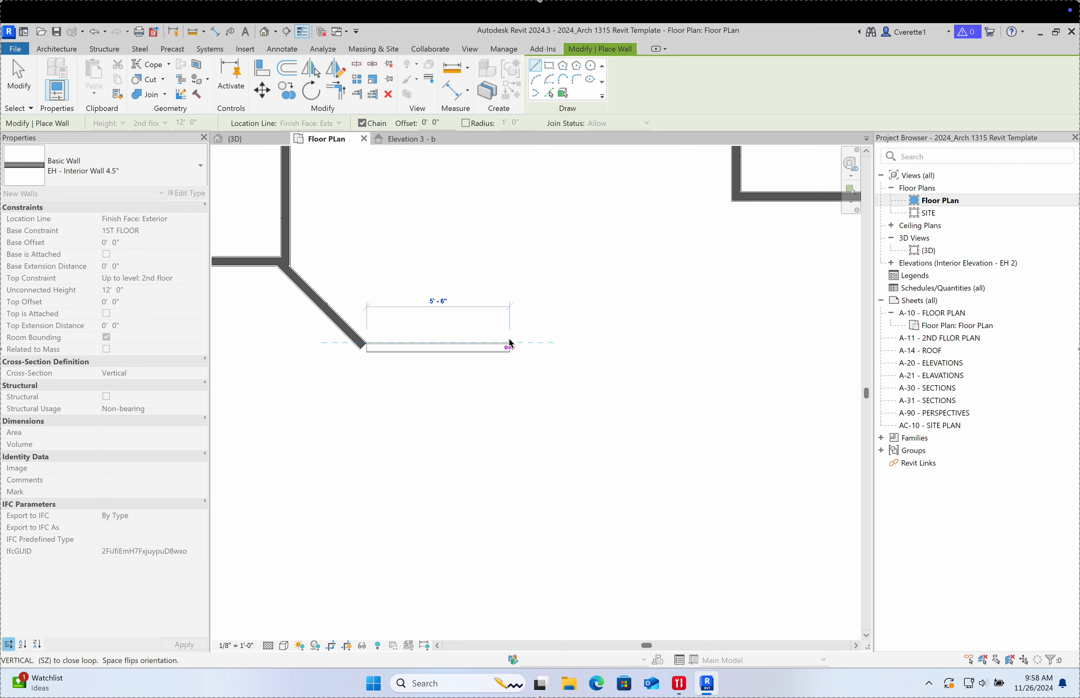
pyautogui.click(511, 347)
pyautogui.moveTo(429, 447); pyautogui.dragTo(570, 340, button='middle')
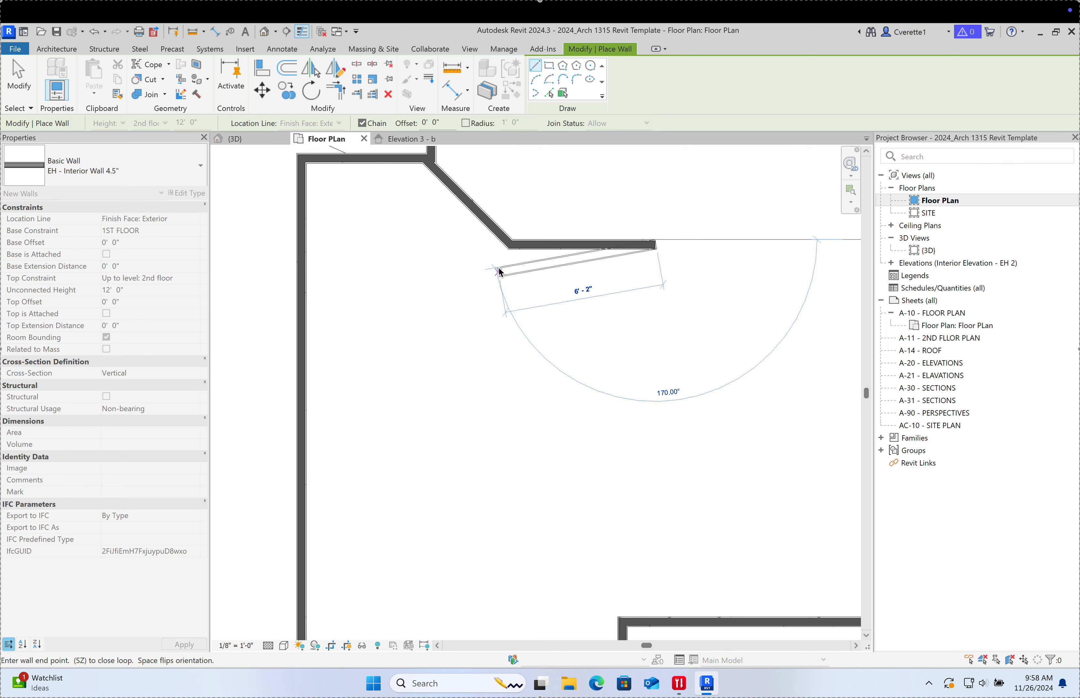
pyautogui.press('Escape')
# Step: Close the room with a vertical wall about 4'-10" long and a horizontal wall to the exterior wall
pyautogui.click(501, 244)
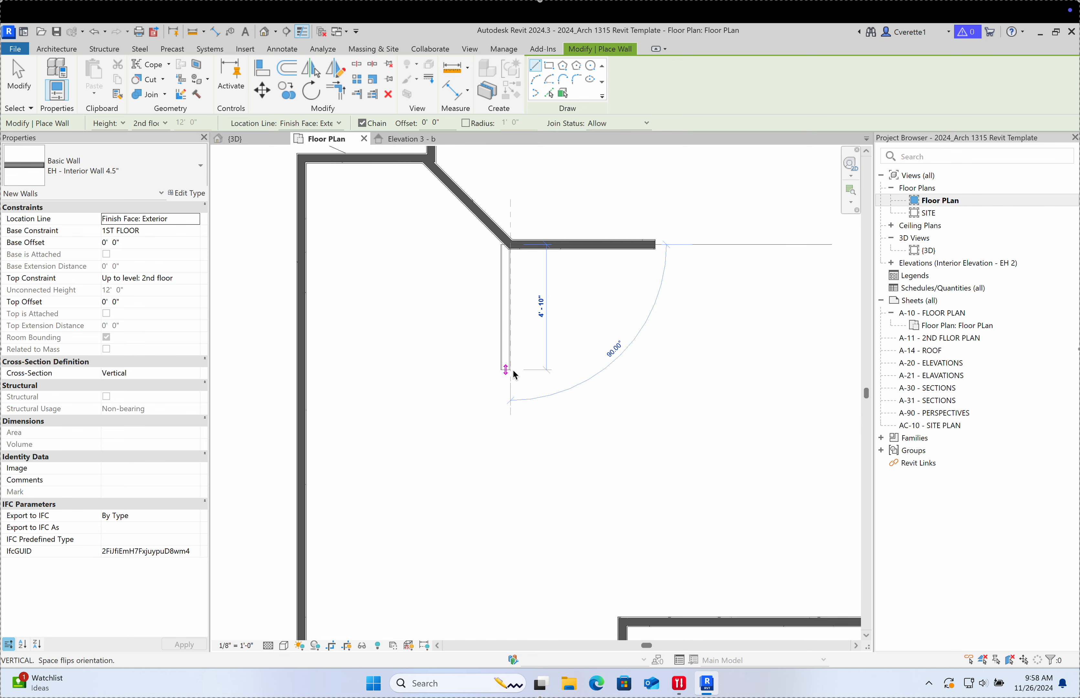
pyautogui.click(513, 373)
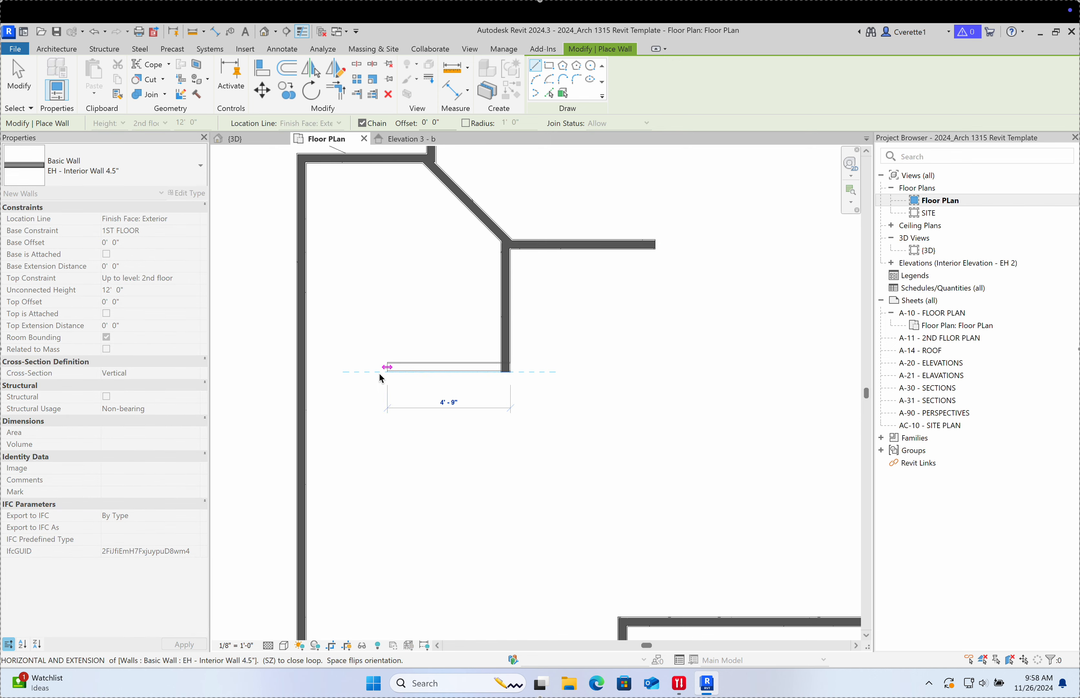
pyautogui.click(306, 371)
pyautogui.scroll(-4, 446, 311)
pyautogui.moveTo(476, 333); pyautogui.dragTo(436, 332, button='middle')
pyautogui.press('Escape')
pyautogui.press('Escape')
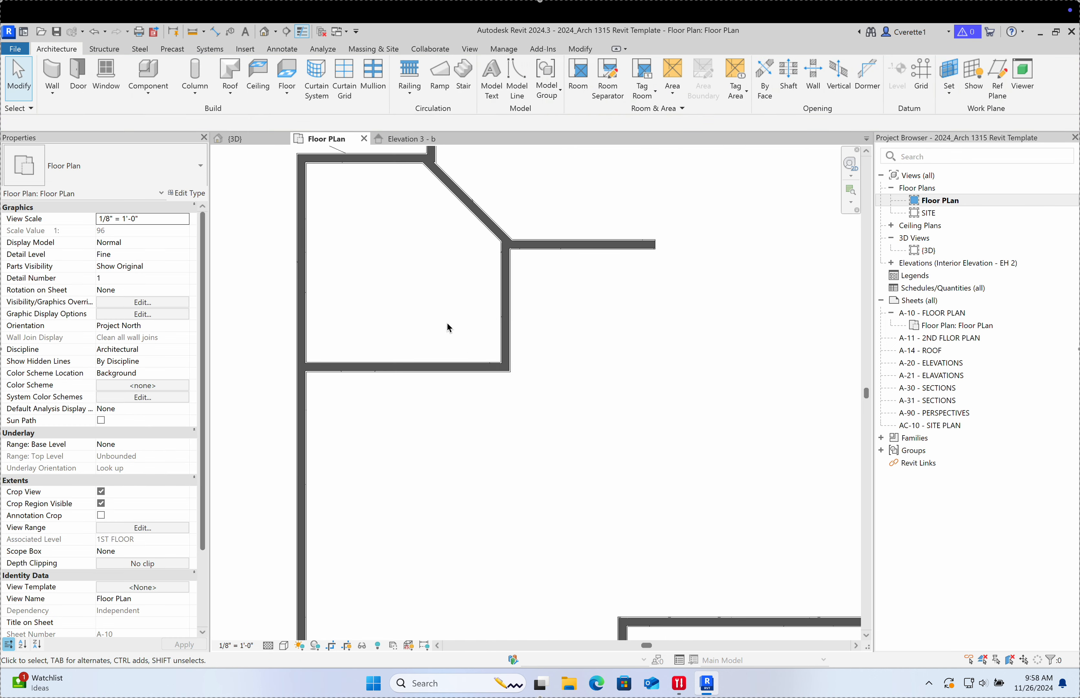
# Step: Draw a detail-line reference rectangle with its opposite corner on the wall
pyautogui.scroll(-2, 443, 322)
pyautogui.scroll(-5, 429, 393)
pyautogui.scroll(2, 434, 421)
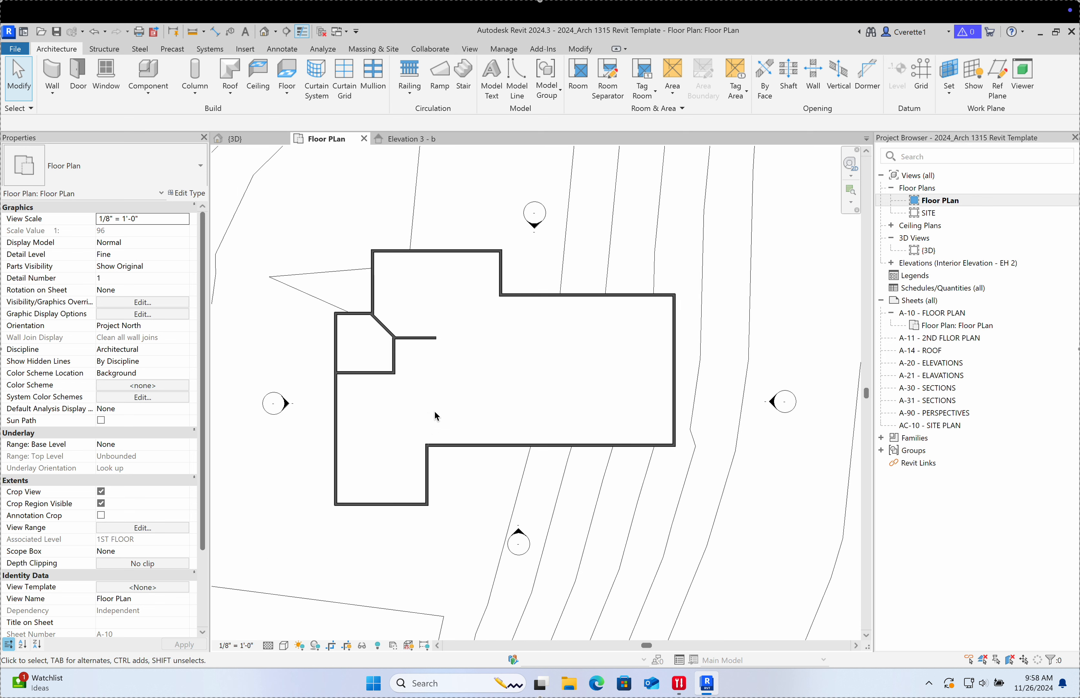
pyautogui.press('d')
pyautogui.press('l')
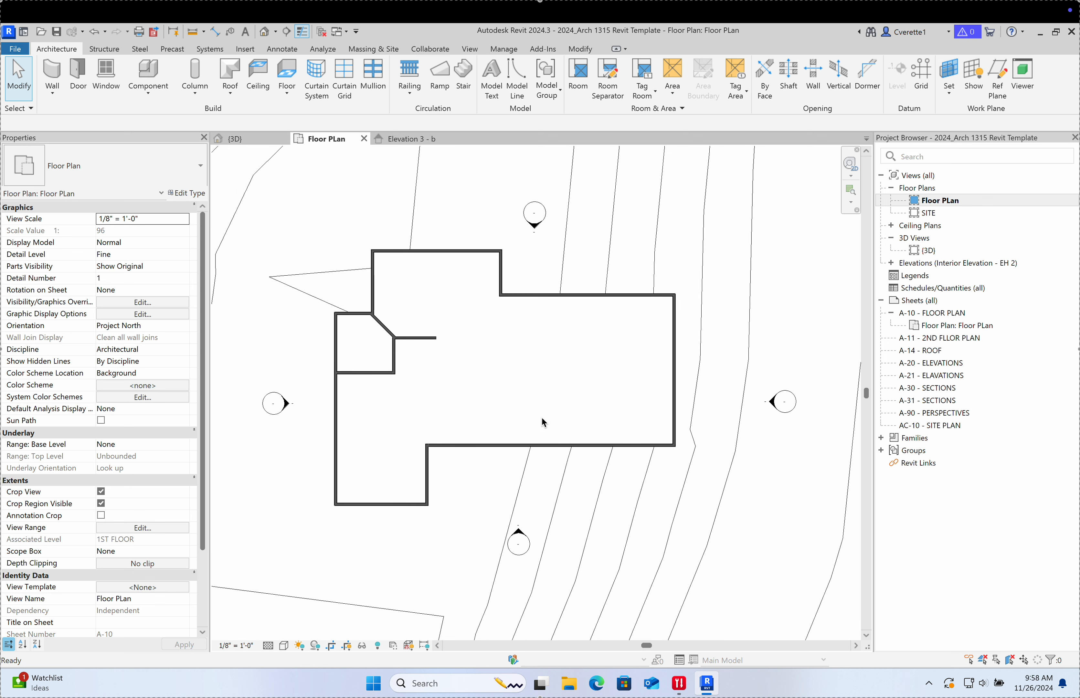
pyautogui.click(550, 69)
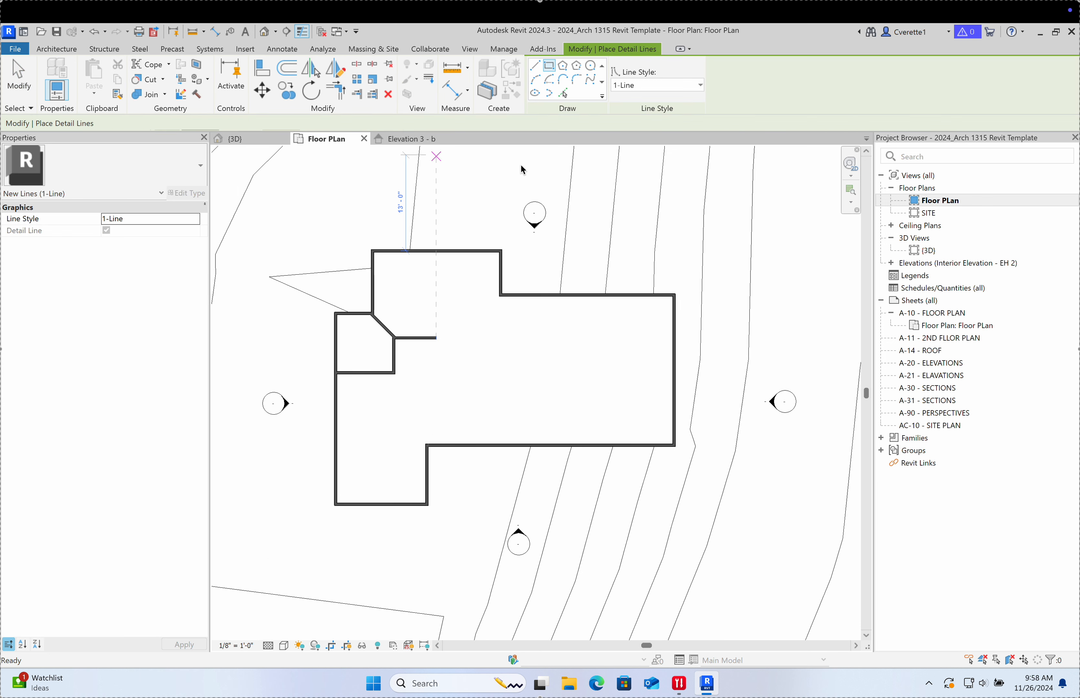
pyautogui.click(428, 424)
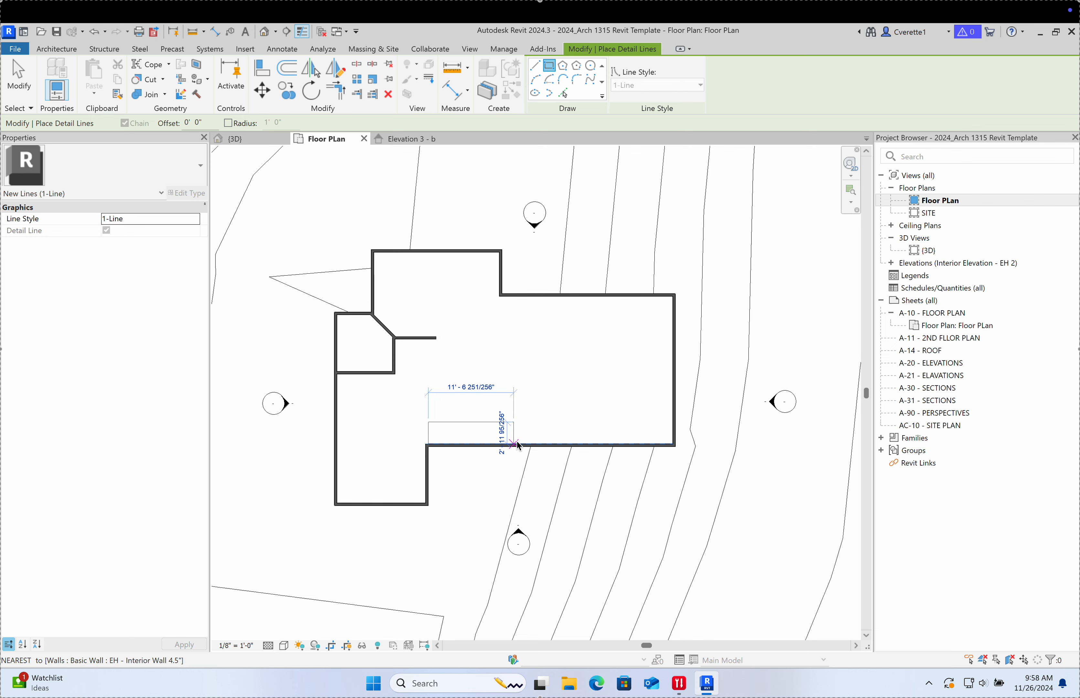
pyautogui.click(533, 444)
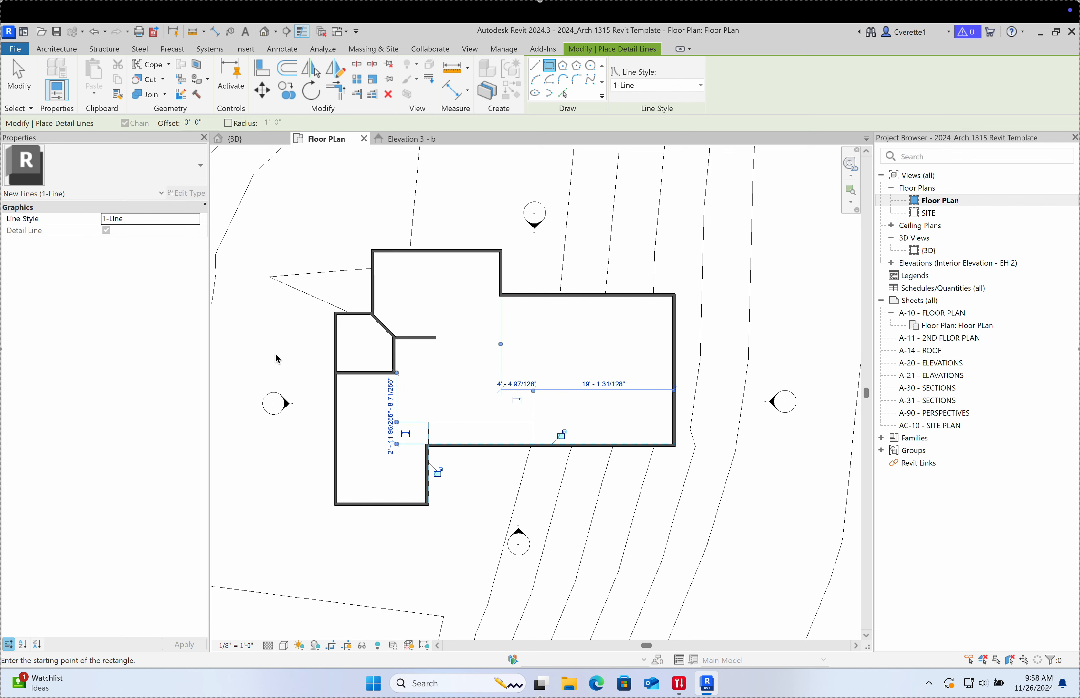
pyautogui.press('Escape')
pyautogui.press('Escape')
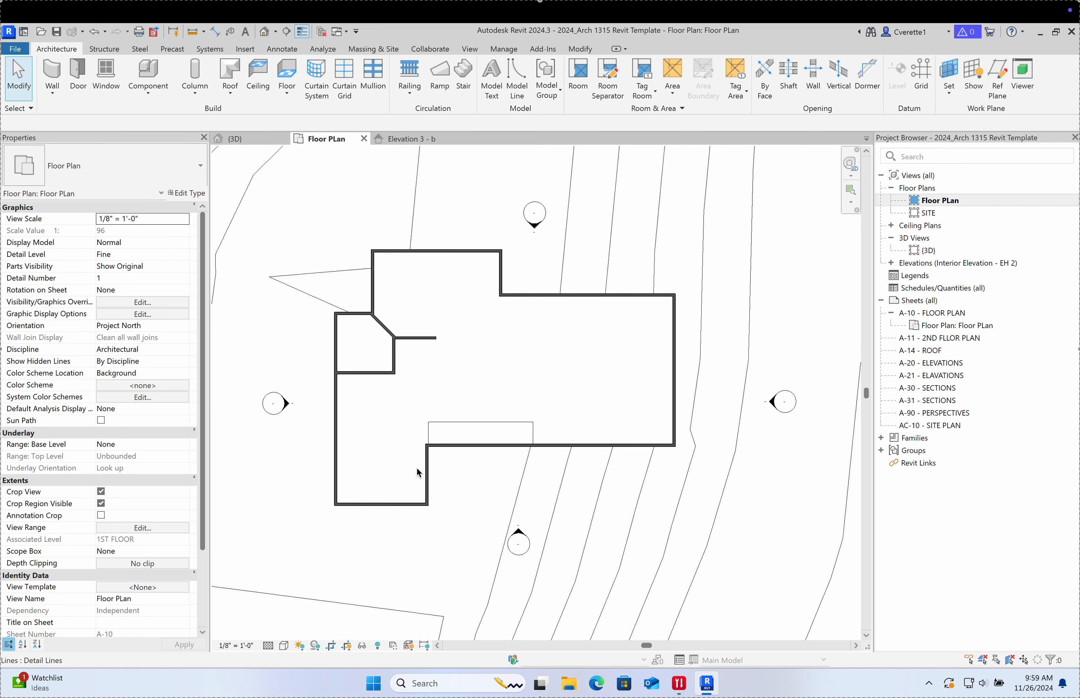
# Step: Move the short horizontal interior wall below the angled corner down to 9'-0"
pyautogui.scroll(3, 444, 454)
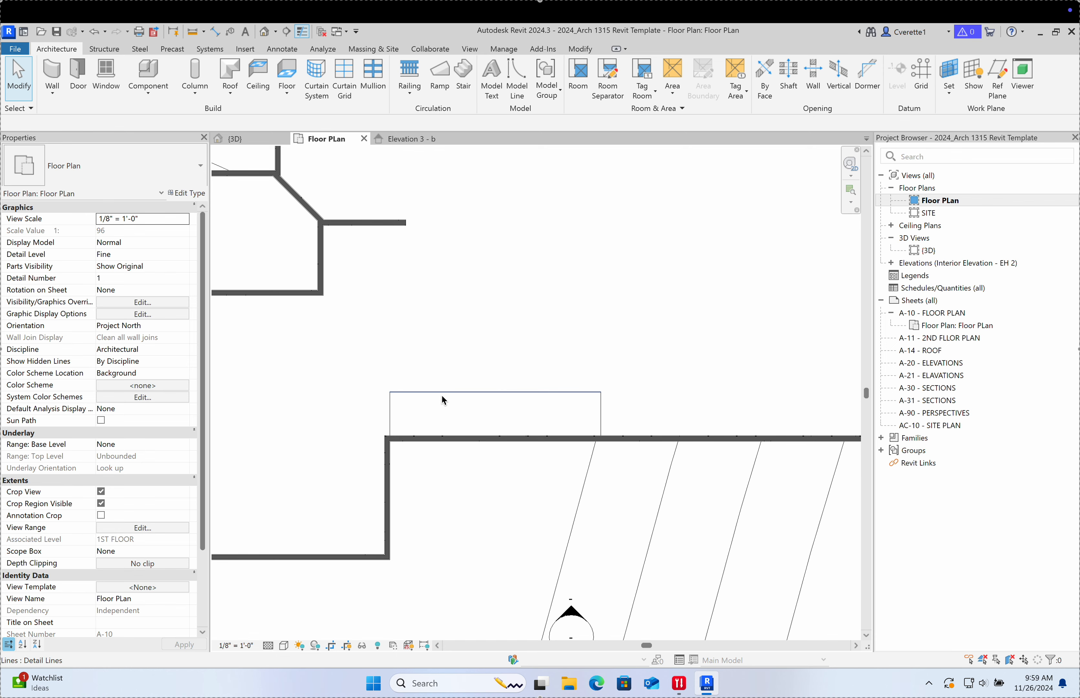
pyautogui.moveTo(440, 394); pyautogui.dragTo(444, 456, button='middle')
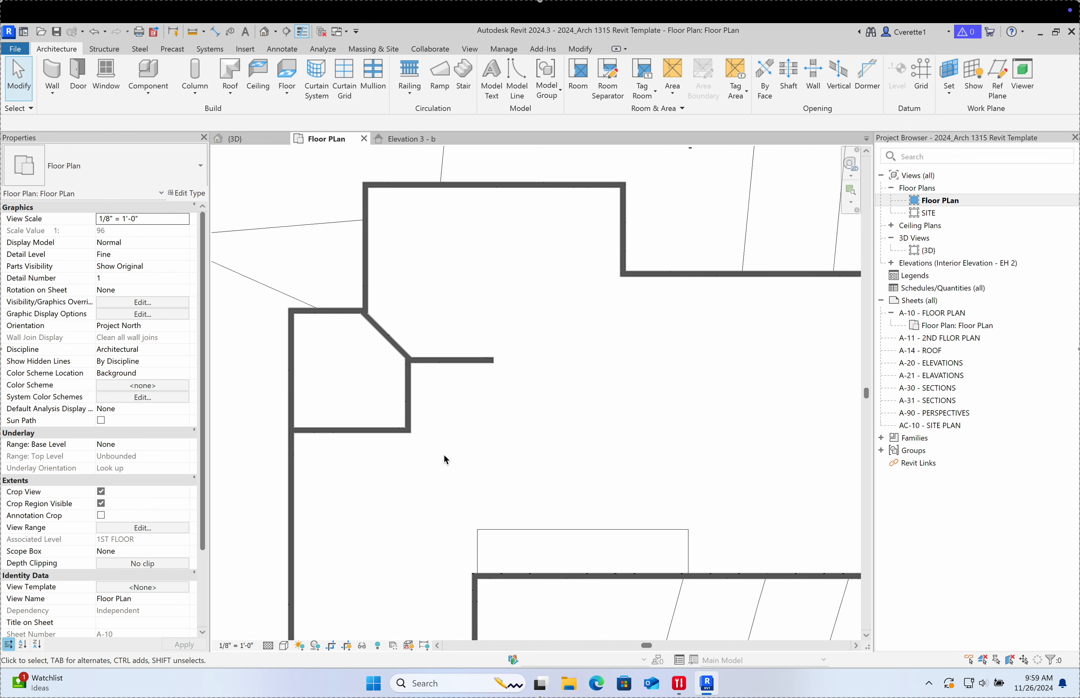
pyautogui.scroll(1, 400, 375)
pyautogui.moveTo(450, 338); pyautogui.dragTo(444, 434, button='middle')
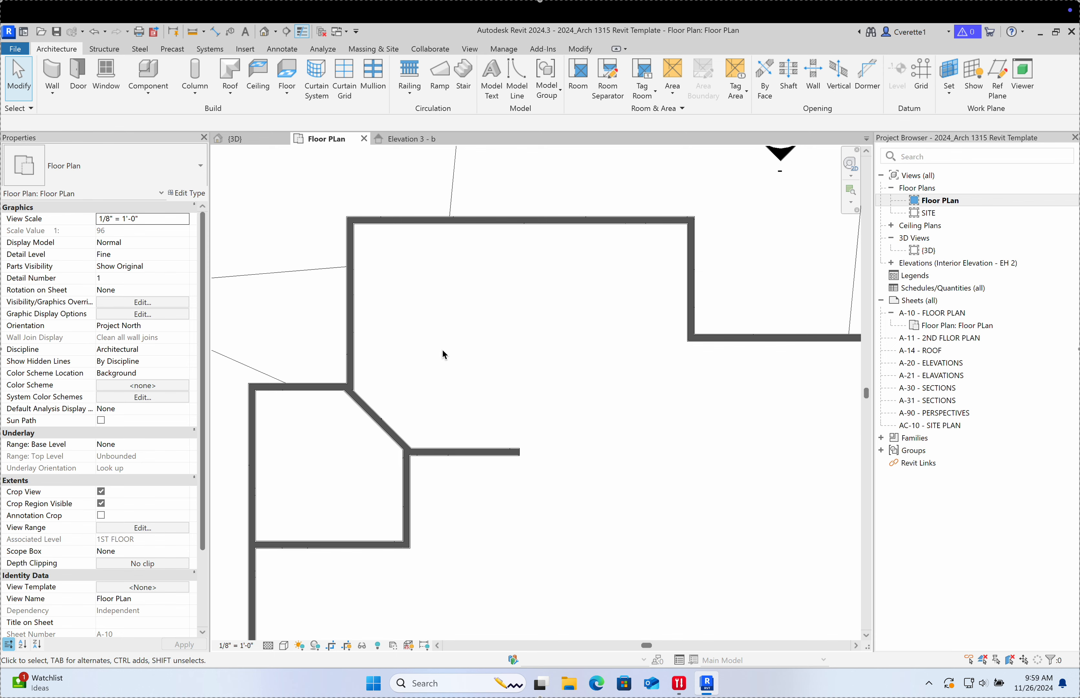
pyautogui.moveTo(441, 353); pyautogui.dragTo(441, 409, button='middle')
pyautogui.scroll(-5, 494, 414)
pyautogui.moveTo(529, 433); pyautogui.dragTo(410, 417, button='middle')
pyautogui.scroll(5, 367, 442)
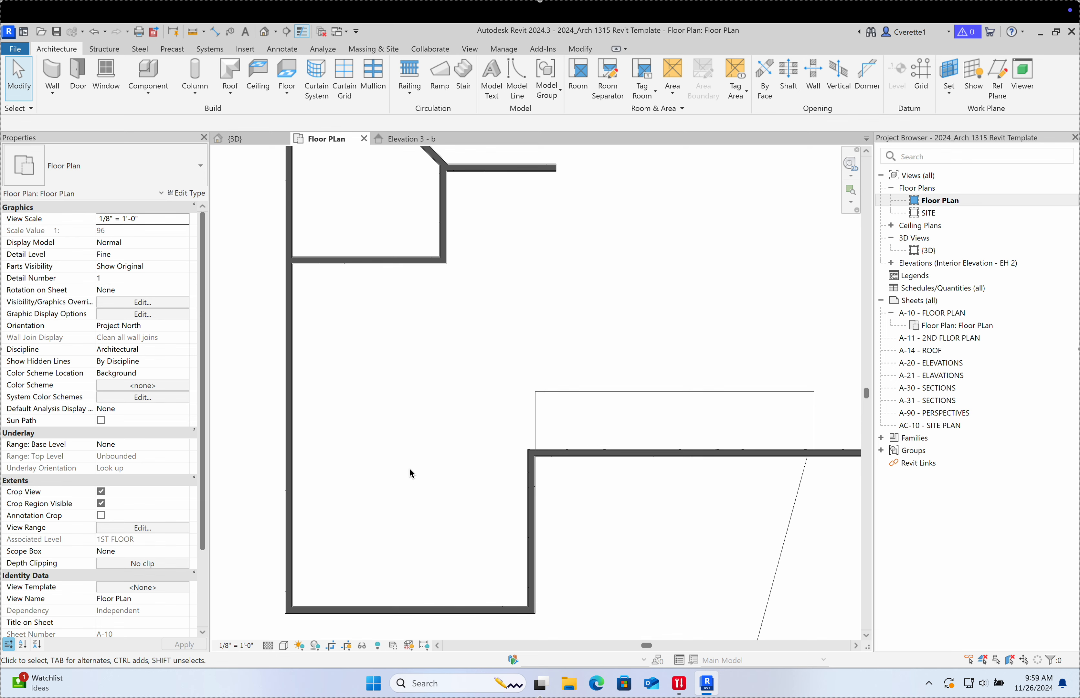
pyautogui.scroll(-1, 431, 389)
pyautogui.moveTo(430, 387); pyautogui.dragTo(428, 543, button='middle')
pyautogui.scroll(1, 404, 447)
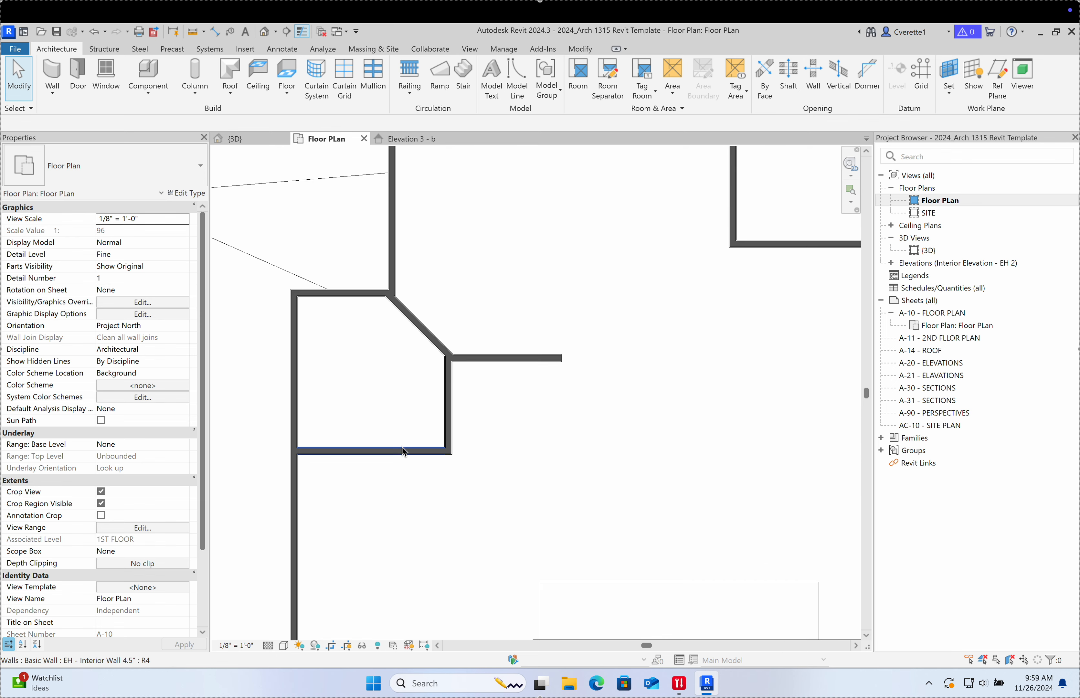
pyautogui.click(405, 451)
pyautogui.moveTo(403, 449); pyautogui.dragTo(405, 468)
pyautogui.click(512, 438)
pyautogui.scroll(-2, 517, 436)
pyautogui.moveTo(517, 436); pyautogui.dragTo(354, 470, button='middle')
pyautogui.scroll(3, 365, 439)
pyautogui.scroll(-3, 357, 418)
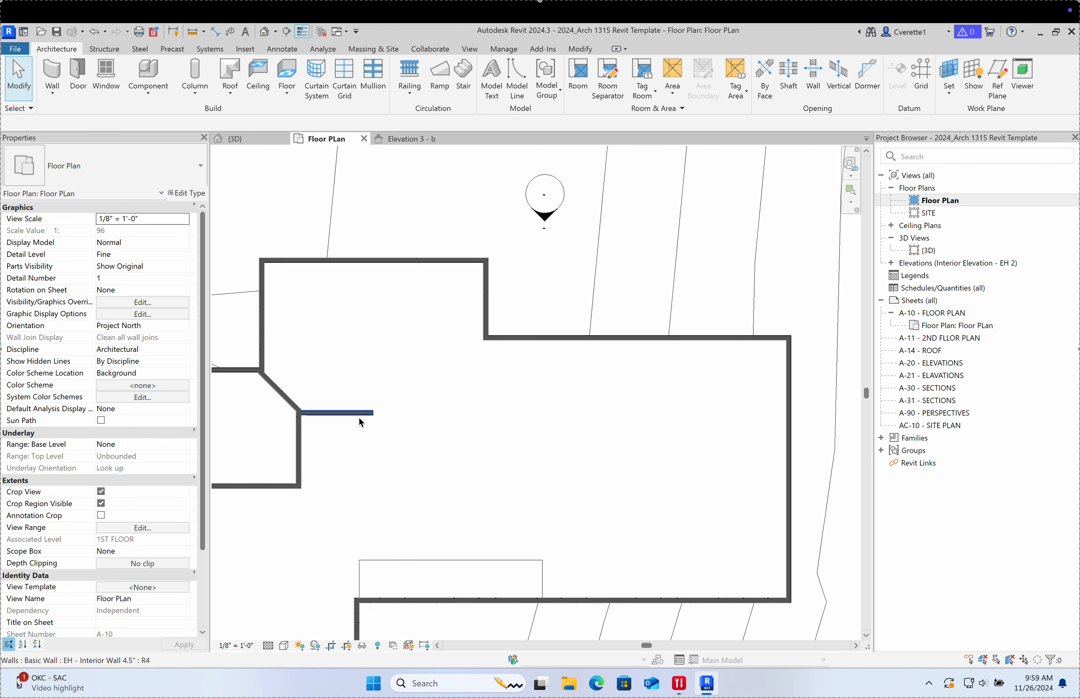
# Step: Draw a diagonal interior wall from the horizontal wall's end to the exterior wall
pyautogui.press('w')
pyautogui.press('a')
pyautogui.click(373, 412)
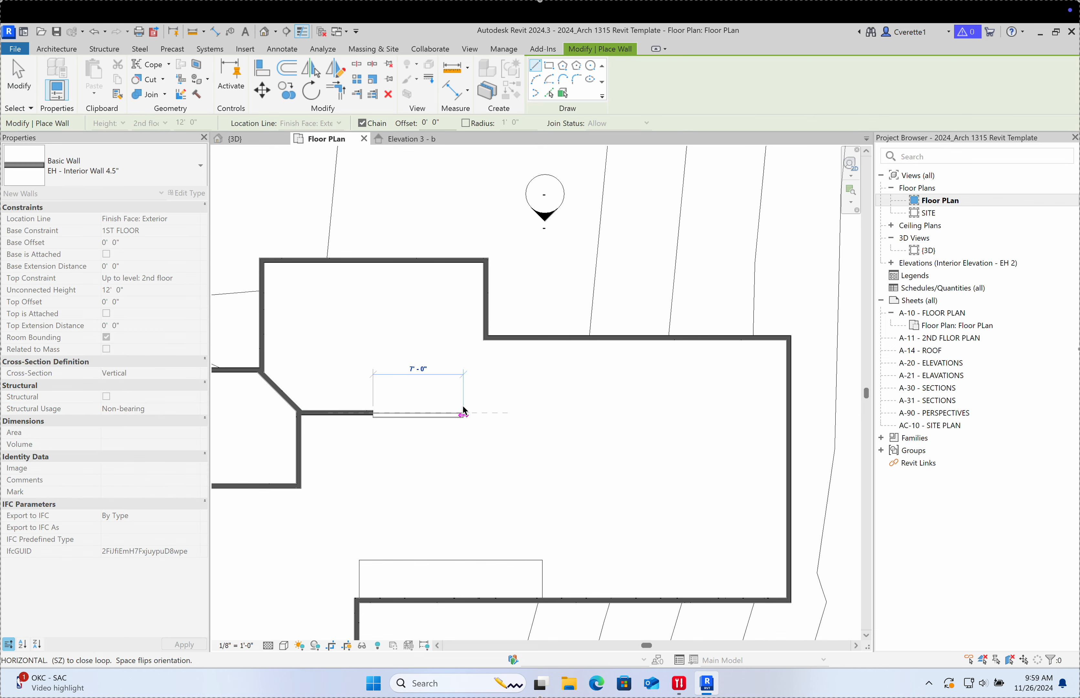
pyautogui.click(485, 338)
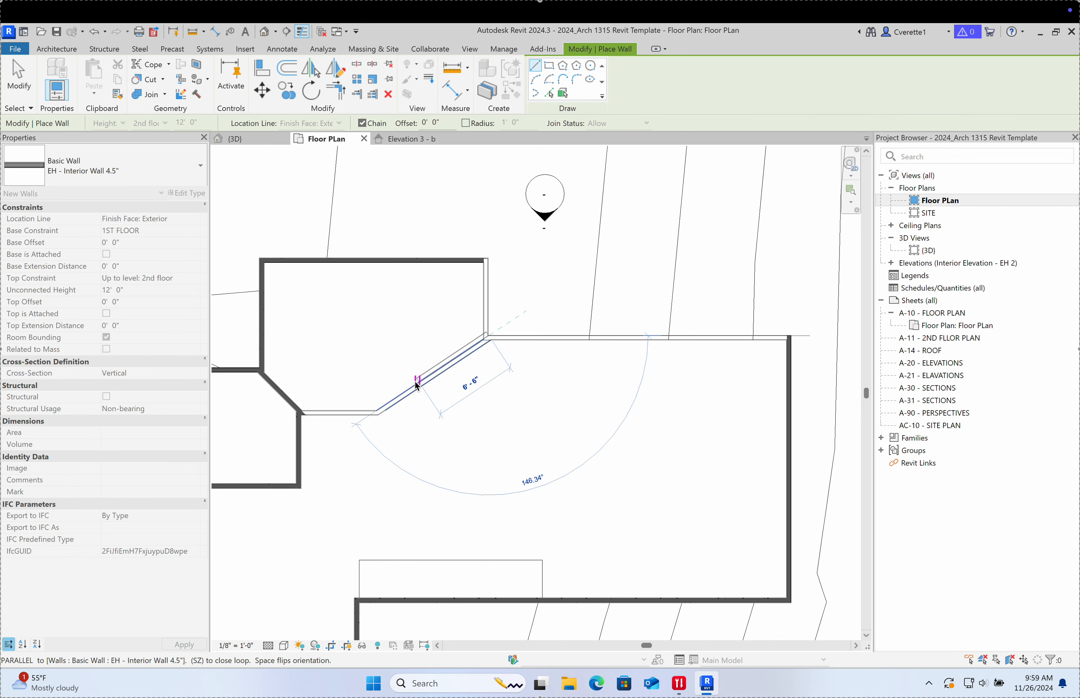
pyautogui.scroll(4, 408, 385)
pyautogui.scroll(-4, 407, 385)
pyautogui.press('Escape')
pyautogui.press('Escape')
pyautogui.scroll(6, 364, 410)
pyautogui.scroll(-2, 435, 447)
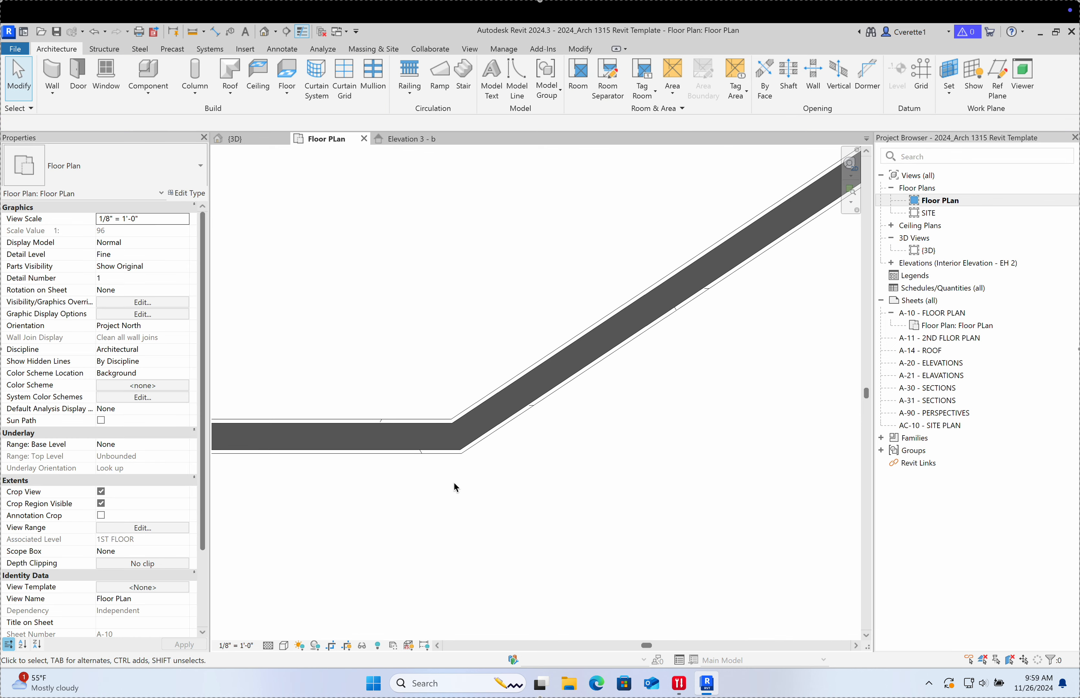
pyautogui.scroll(-3, 440, 446)
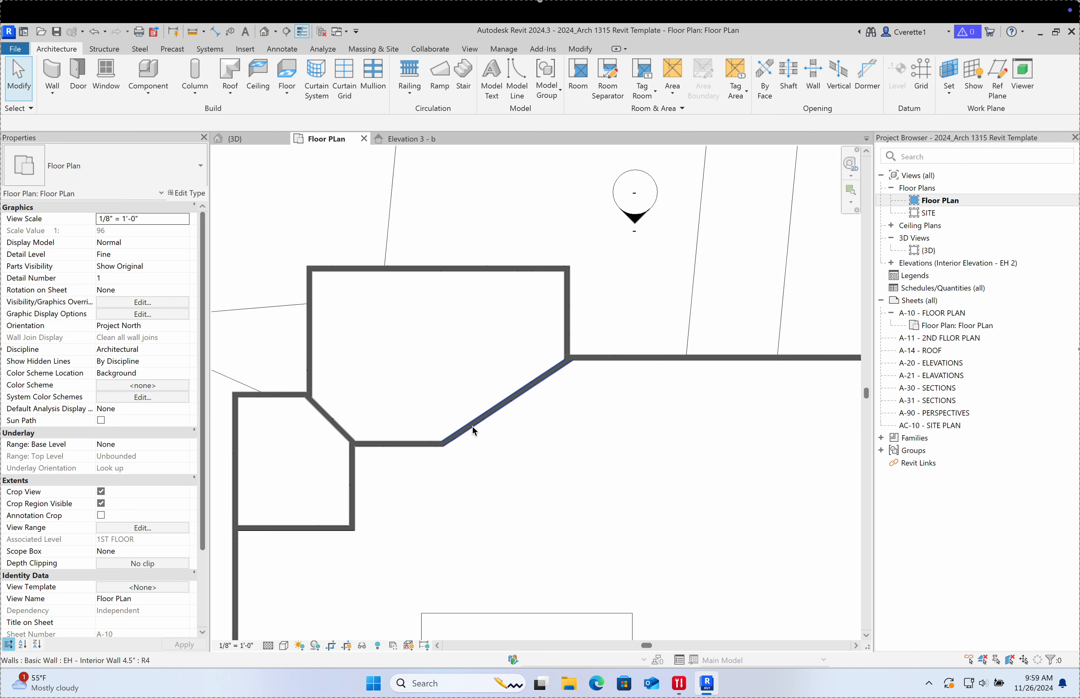
pyautogui.scroll(6, 572, 356)
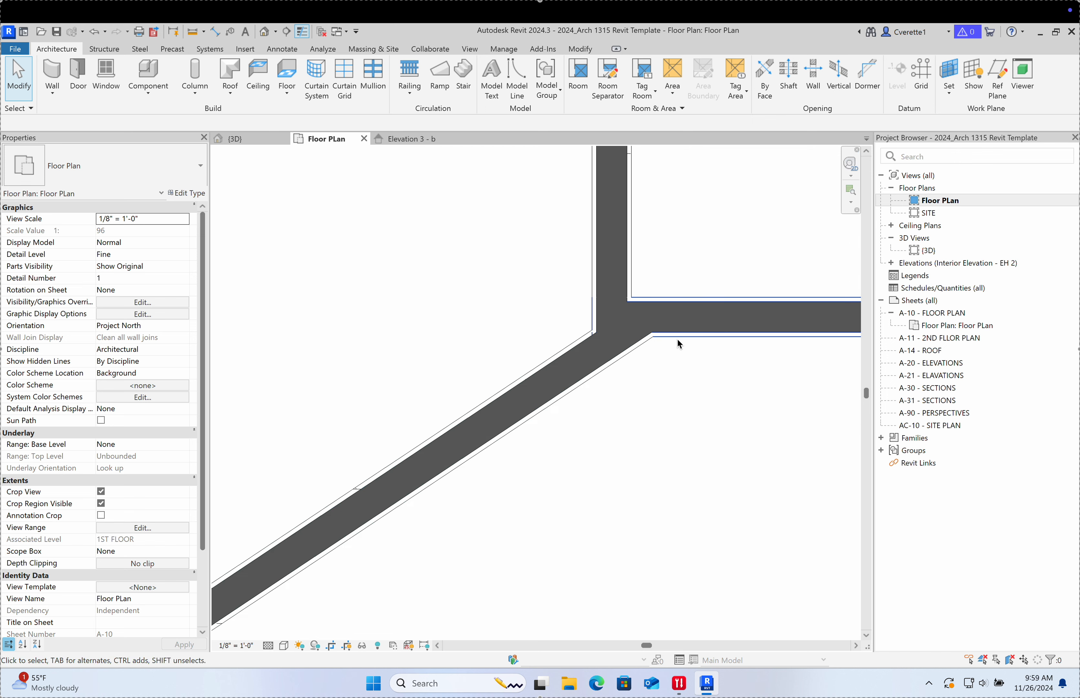
# Step: Drag the diagonal wall's end grips onto the corners so it joins cleanly, about 11'-3" long
pyautogui.click(626, 353)
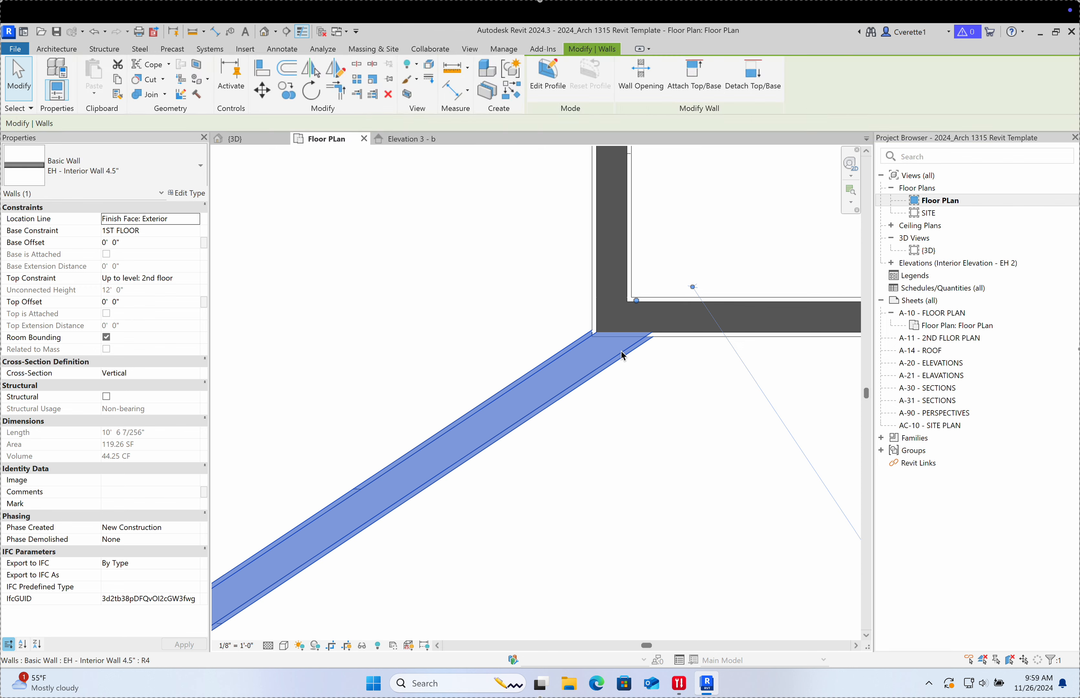
pyautogui.moveTo(634, 304); pyautogui.dragTo(699, 322)
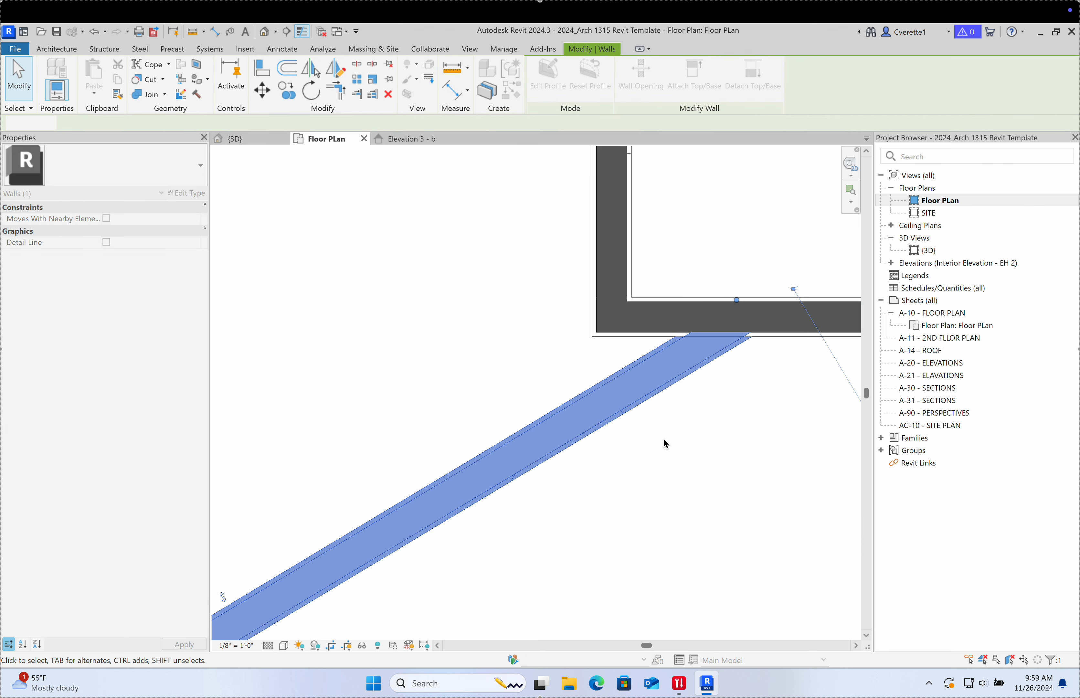
pyautogui.click(663, 438)
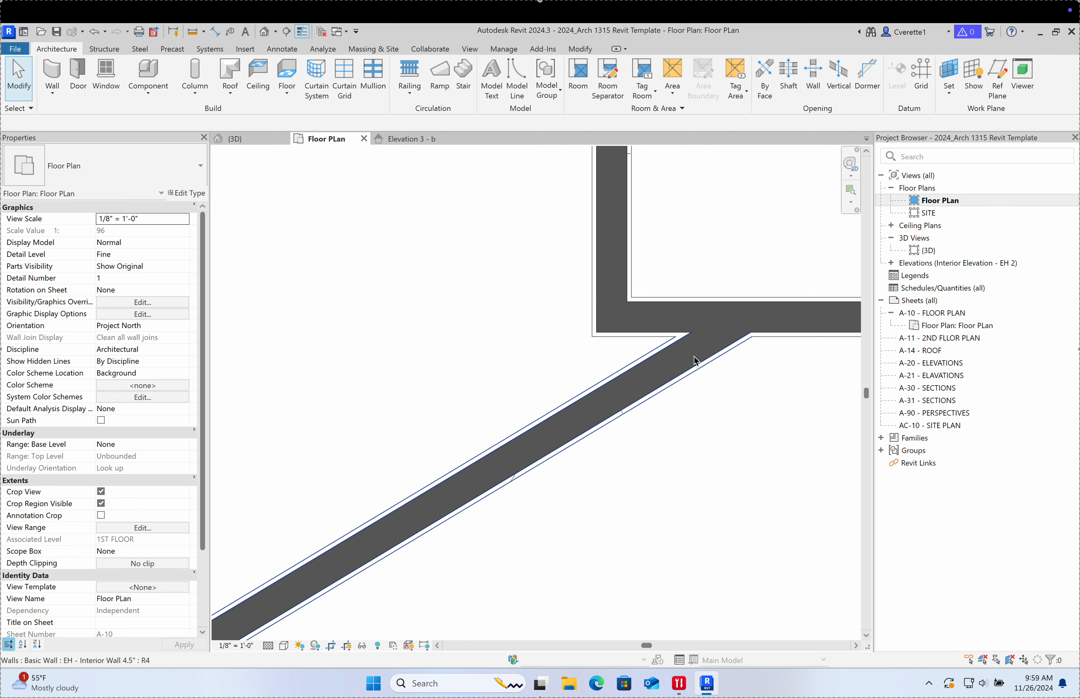
pyautogui.scroll(-3, 698, 345)
pyautogui.click(713, 351)
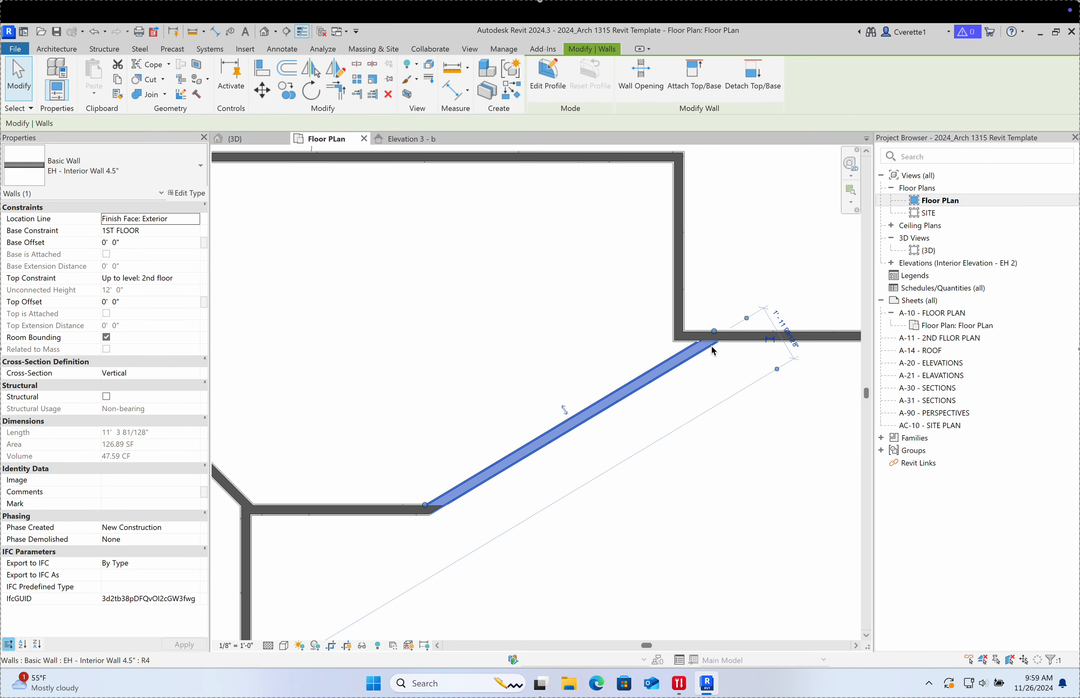
pyautogui.scroll(5, 711, 346)
pyautogui.moveTo(722, 288); pyautogui.dragTo(574, 304)
pyautogui.click(643, 414)
pyautogui.scroll(-2, 641, 415)
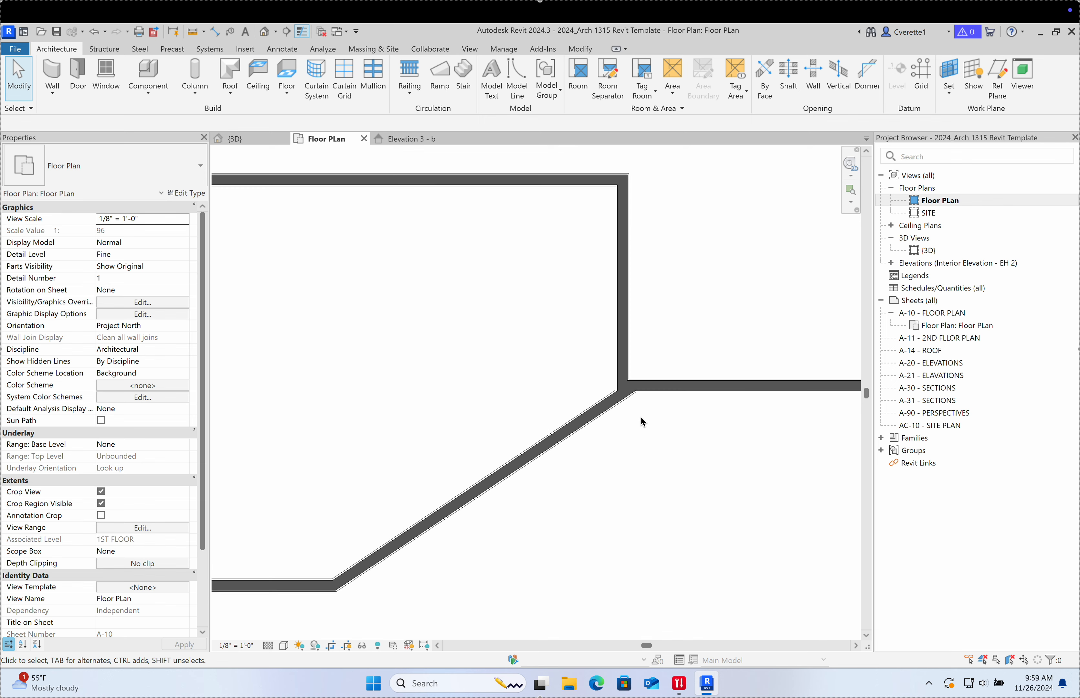
pyautogui.scroll(-3, 639, 416)
pyautogui.scroll(1, 634, 455)
pyautogui.scroll(4, 497, 441)
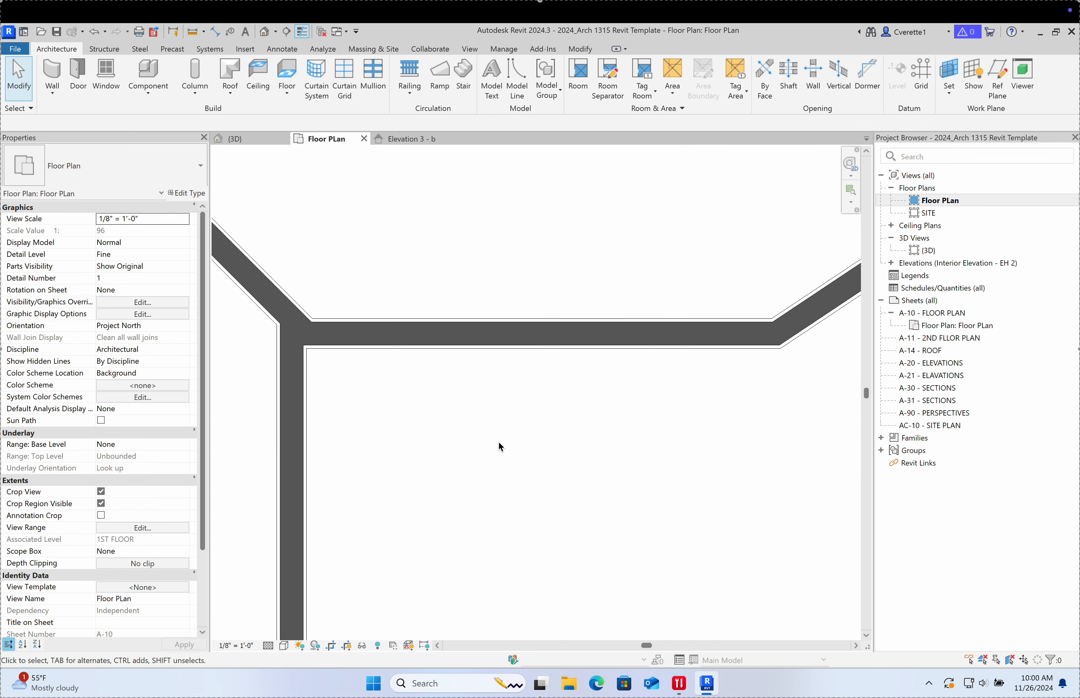
# Step: Nudge the short horizontal wall up and then down with the arrow keys
pyautogui.click(369, 345)
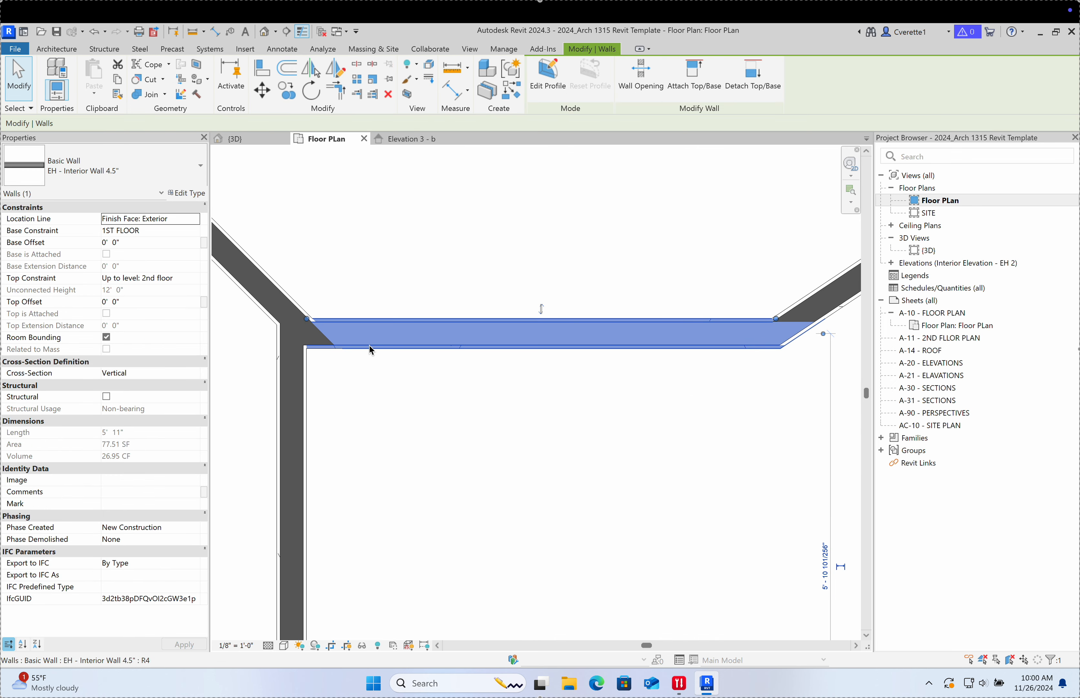
pyautogui.press('Up')
pyautogui.press('Up')
pyautogui.press('Up')
pyautogui.press('Up')
pyautogui.press('Up')
pyautogui.press('Up')
pyautogui.press('Up')
pyautogui.press('Up')
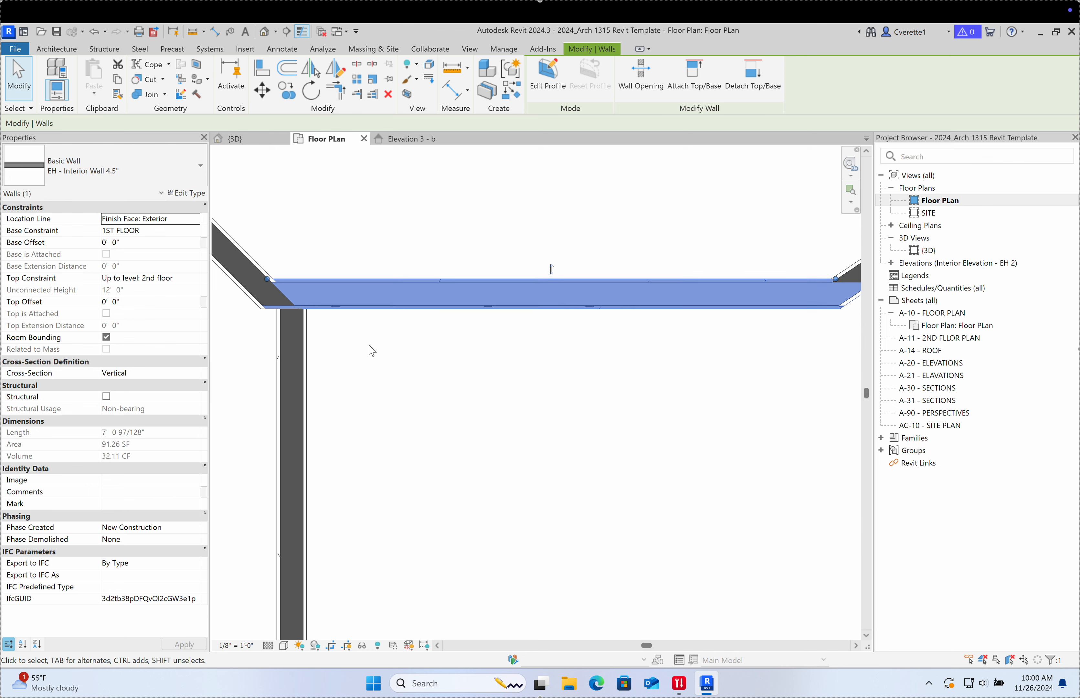
pyautogui.press('Down')
pyautogui.press('Down')
pyautogui.press('Down')
pyautogui.press('Down')
pyautogui.press('Down')
pyautogui.press('Down')
pyautogui.press('Down')
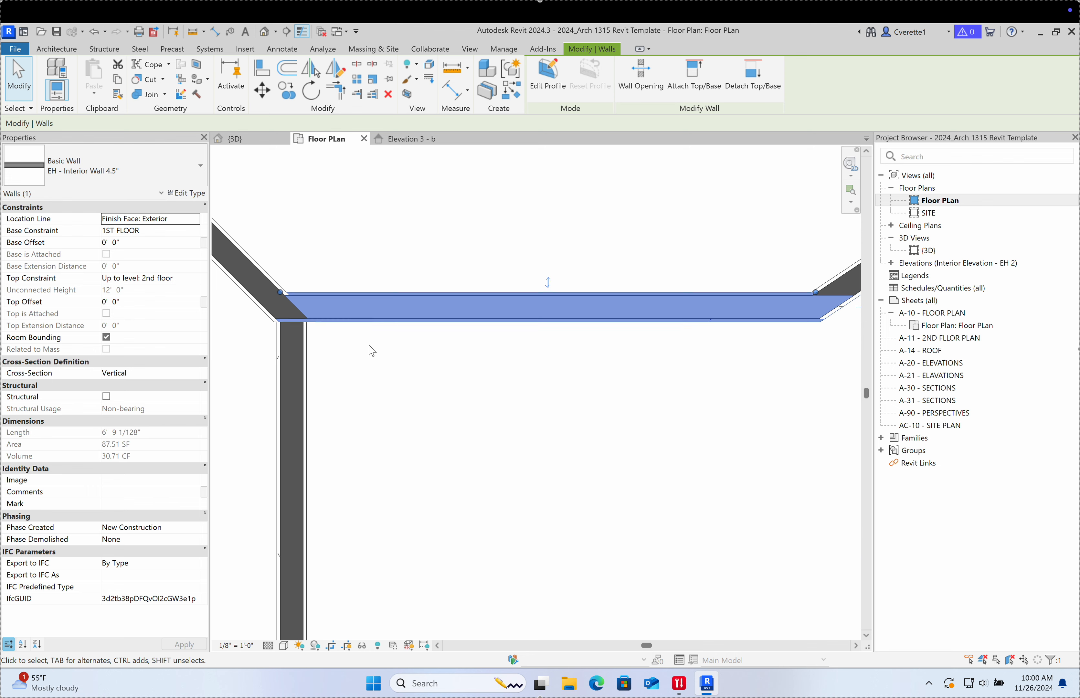
pyautogui.press('Down')
pyautogui.press('Down')
pyautogui.press('Down')
pyautogui.press('Down')
pyautogui.press('Down')
pyautogui.press('Down')
pyautogui.press('Down')
pyautogui.press('Down')
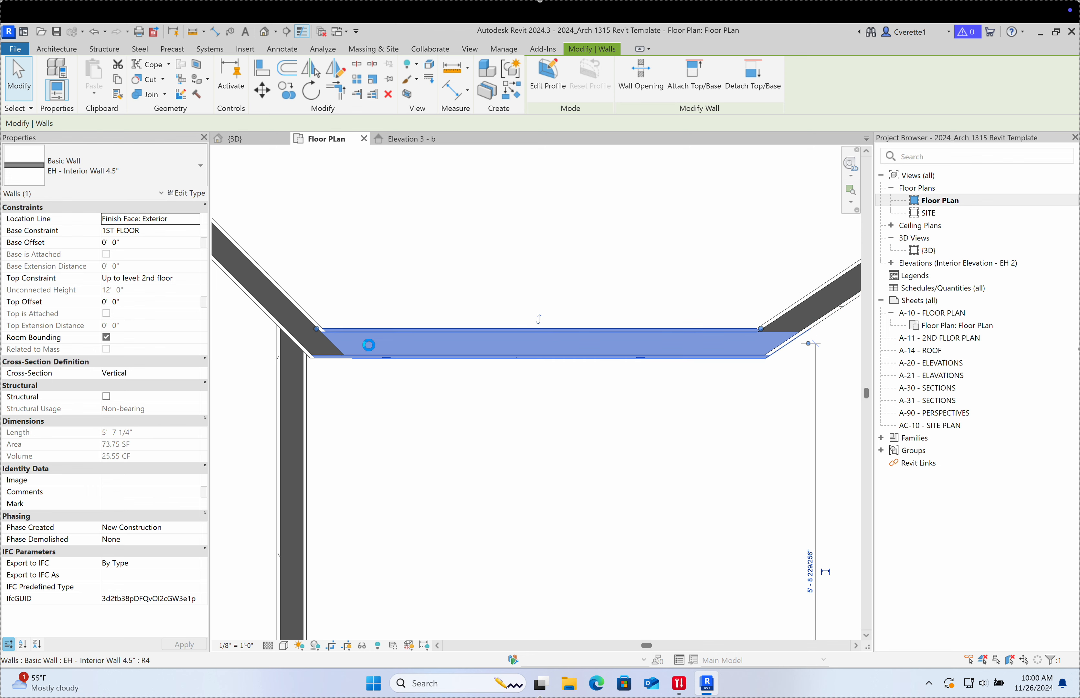
pyautogui.press('Down')
pyautogui.press('Down')
pyautogui.press('Down')
pyautogui.press('Down')
pyautogui.press('Down')
pyautogui.press('Down')
pyautogui.press('Down')
pyautogui.press('Down')
pyautogui.press('Down')
pyautogui.press('Down')
pyautogui.press('Down')
pyautogui.press('Down')
pyautogui.press('Down')
pyautogui.press('Down')
pyautogui.press('Down')
pyautogui.press('Down')
pyautogui.press('Down')
pyautogui.press('Down')
pyautogui.press('Down')
pyautogui.press('Down')
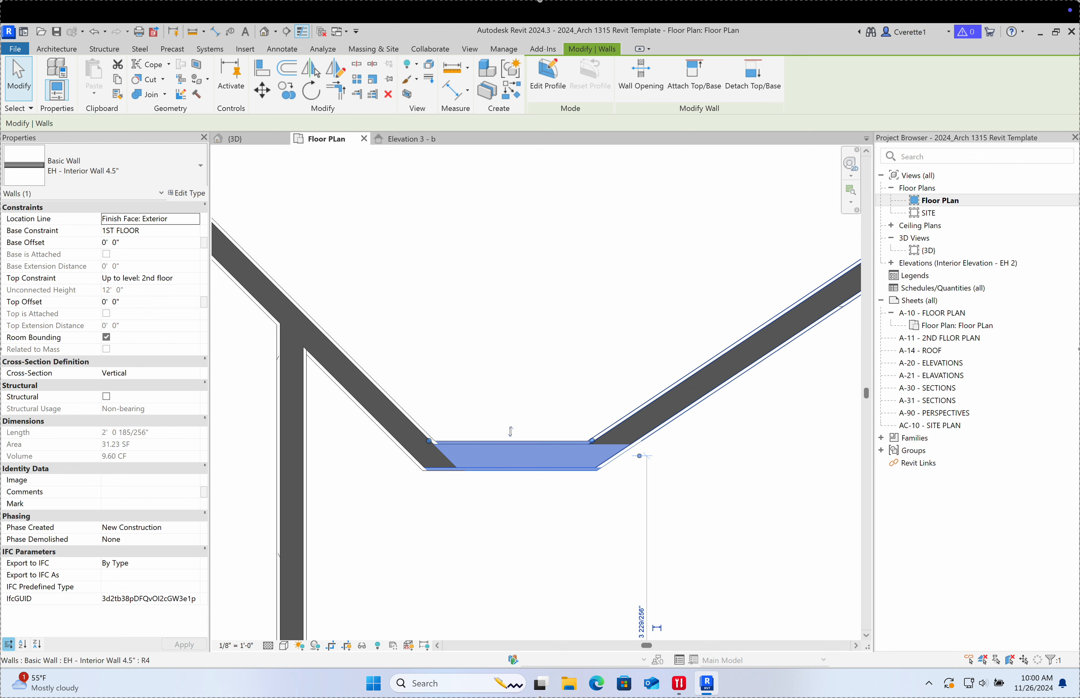
pyautogui.click(558, 347)
pyautogui.scroll(-5, 566, 351)
pyautogui.scroll(5, 565, 336)
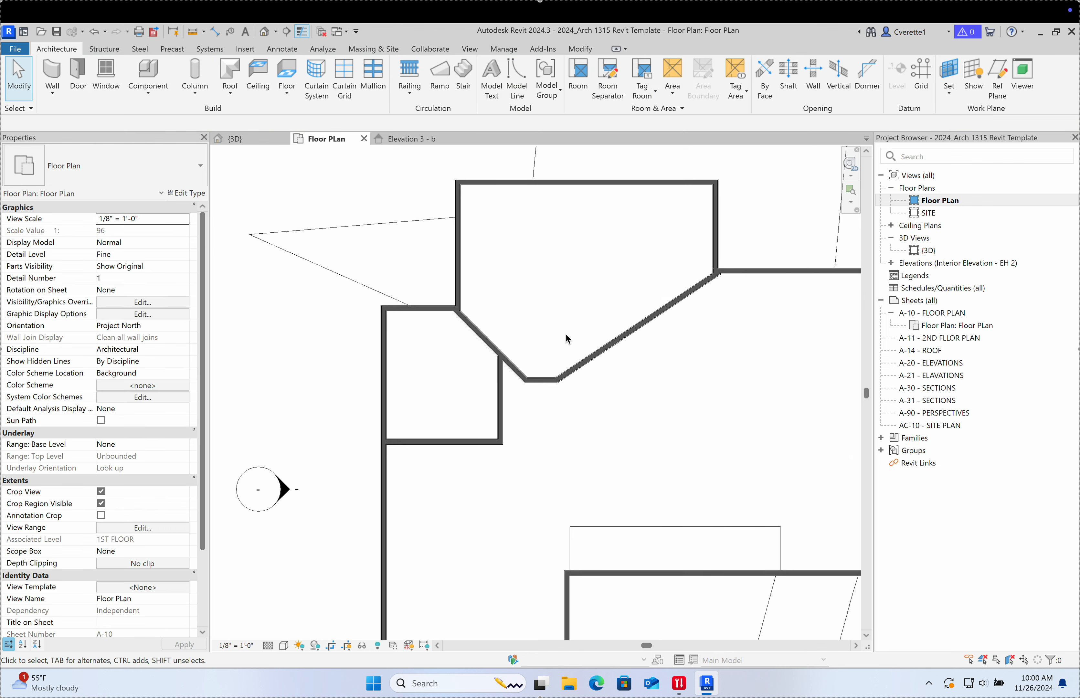
pyautogui.scroll(3, 549, 380)
# Step: Move the short wall back up between the angled walls and start Align (AL)
pyautogui.click(542, 386)
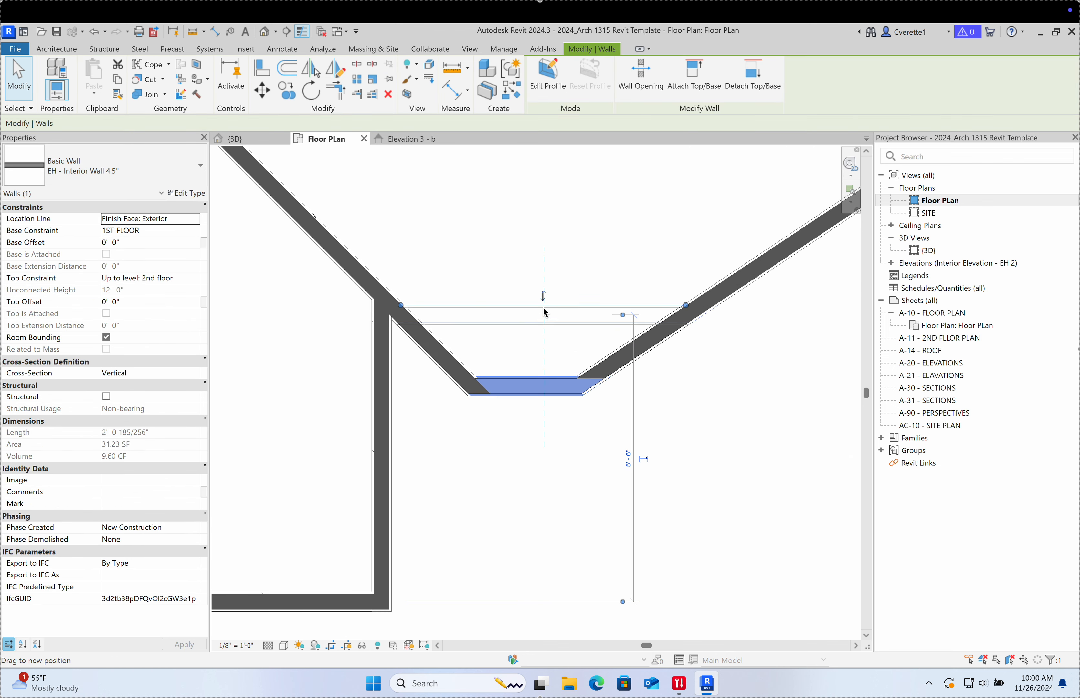
pyautogui.moveTo(543, 306); pyautogui.dragTo(544, 304)
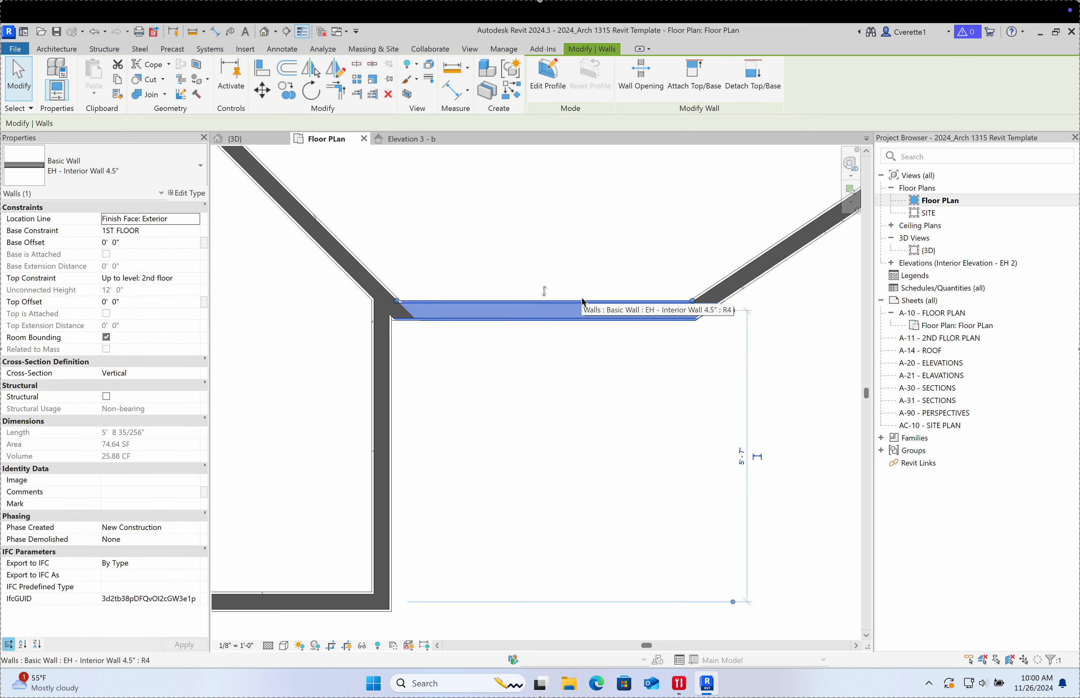
pyautogui.press('a')
pyautogui.press('l')
pyautogui.scroll(4, 386, 309)
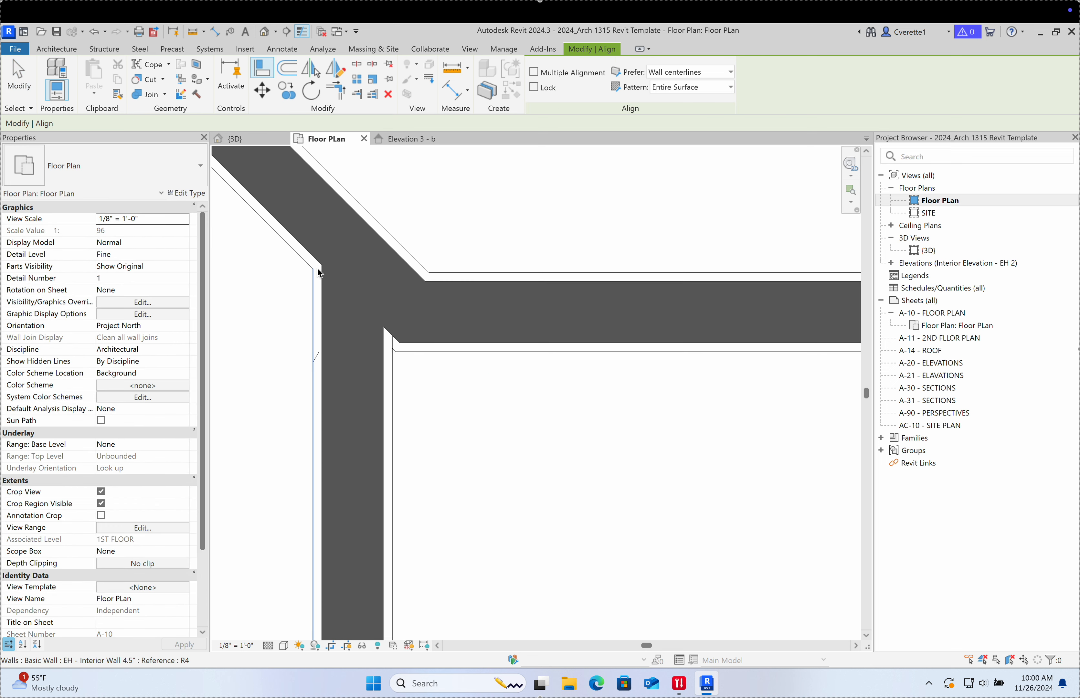
# Step: Try aligning the horizontal wall to the reference, then cancel the 'Element is reversed' error
pyautogui.scroll(-8, 299, 277)
pyautogui.scroll(6, 320, 290)
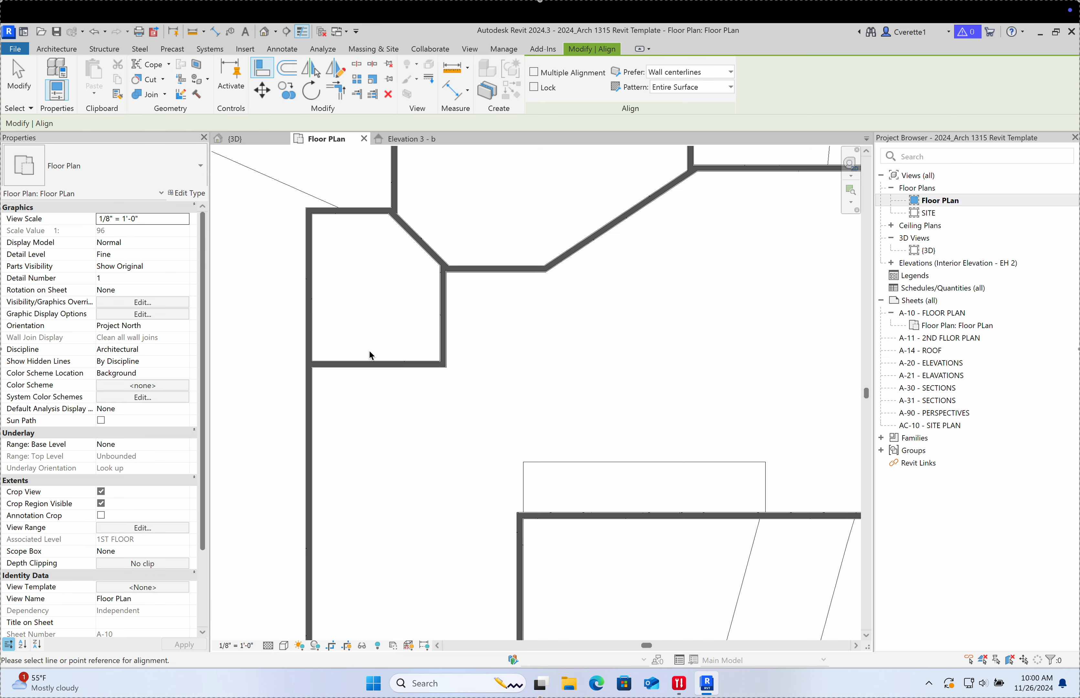
pyautogui.click(491, 272)
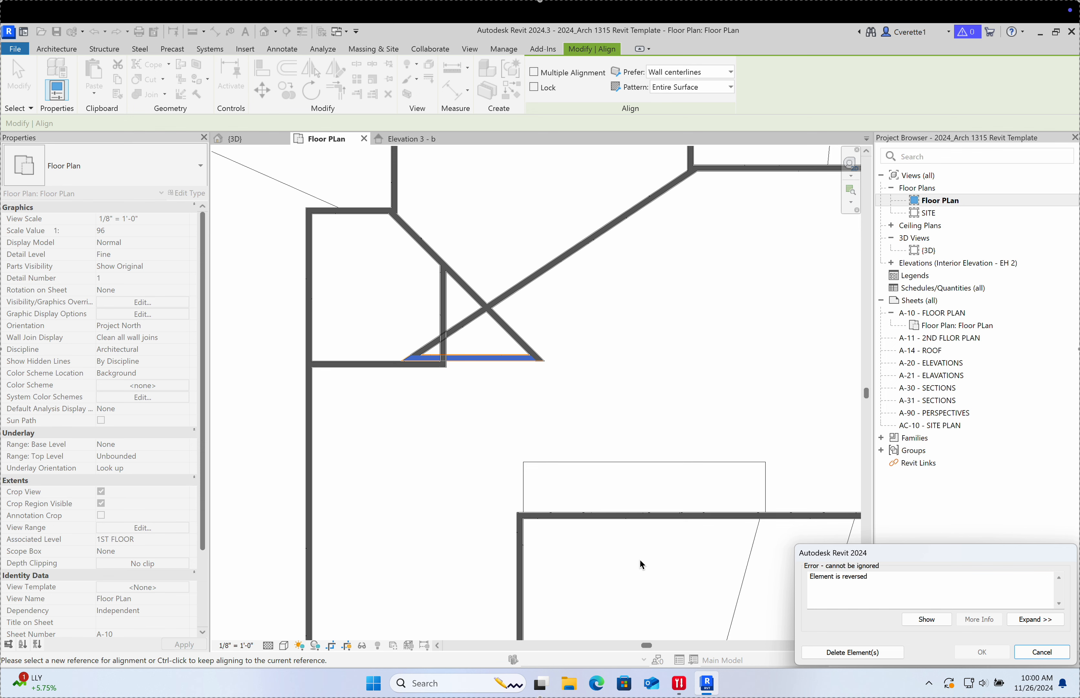
pyautogui.click(1040, 651)
# Step: Start door placement (DR) and show the door types, with Door-Single-Panel 24" x 80" active
pyautogui.moveTo(488, 325); pyautogui.dragTo(482, 372, button='middle')
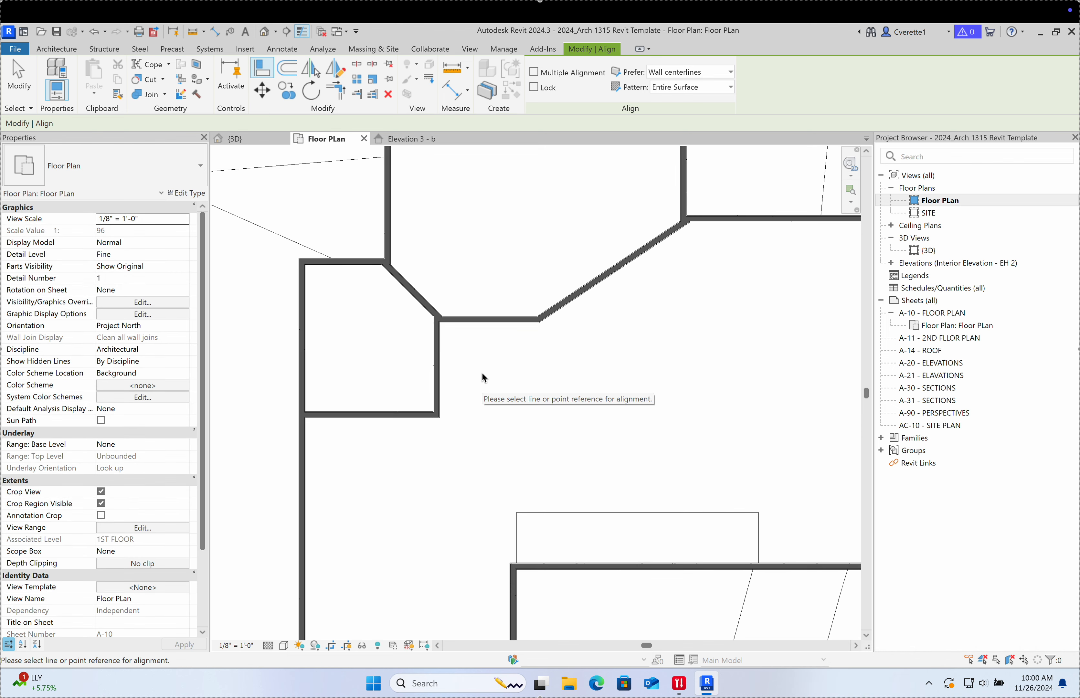
pyautogui.scroll(-4, 484, 377)
pyautogui.scroll(3, 589, 345)
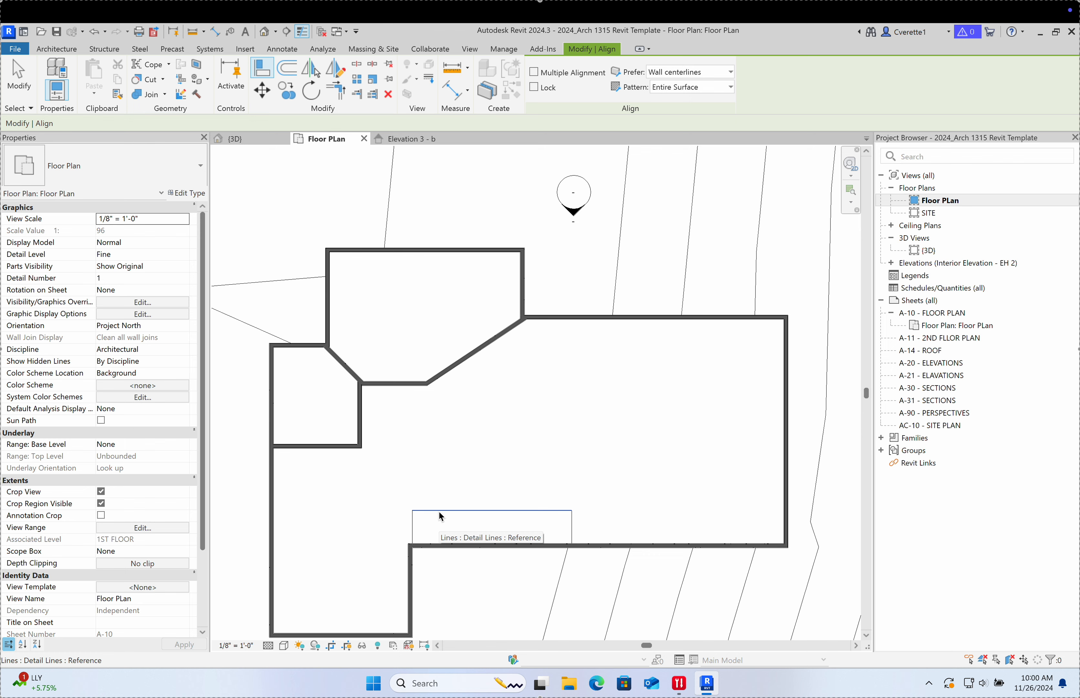
pyautogui.press('d')
pyautogui.press('r')
pyautogui.click(98, 174)
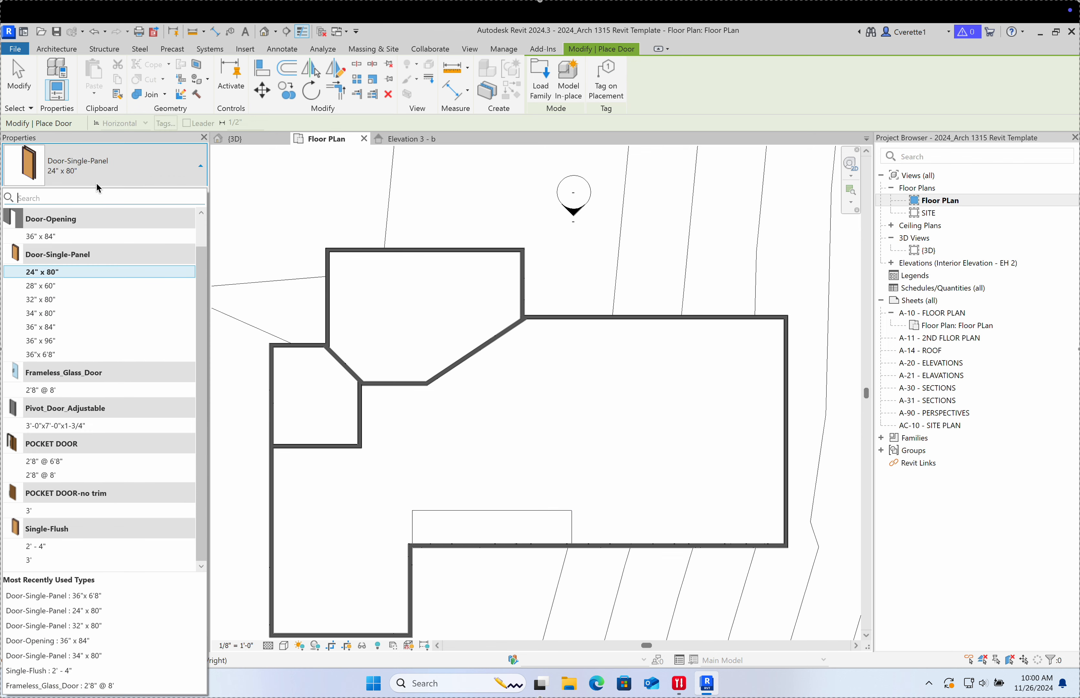
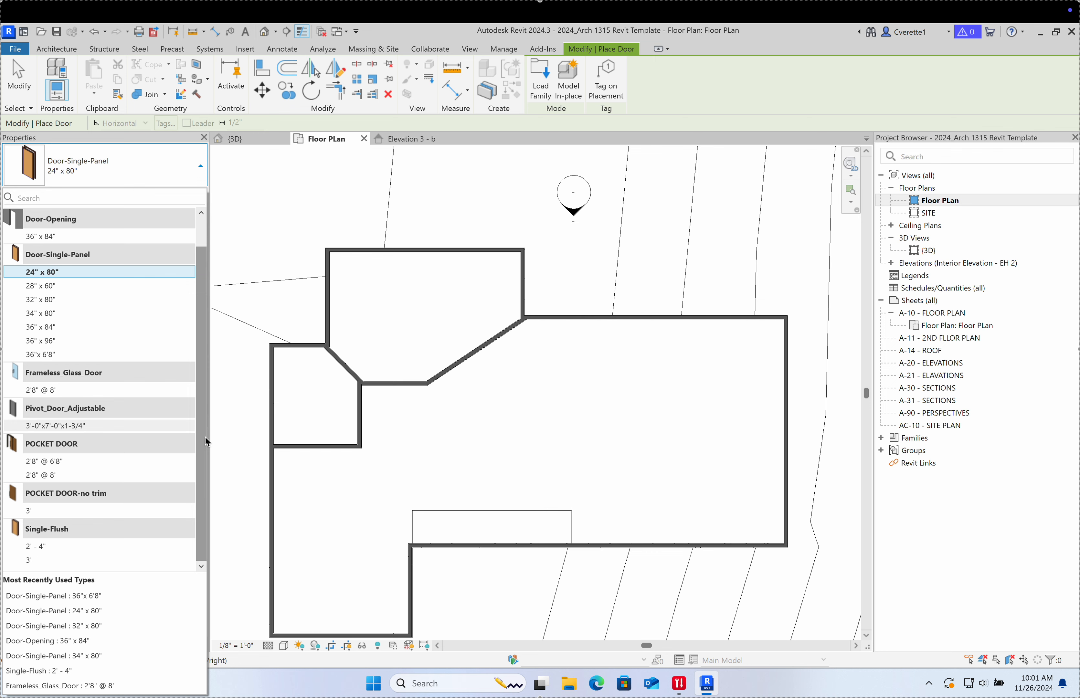
# Step: Close the door type list, briefly switch to Window (WN), then return to Door placement (DR)
pyautogui.scroll(1, 190, 399)
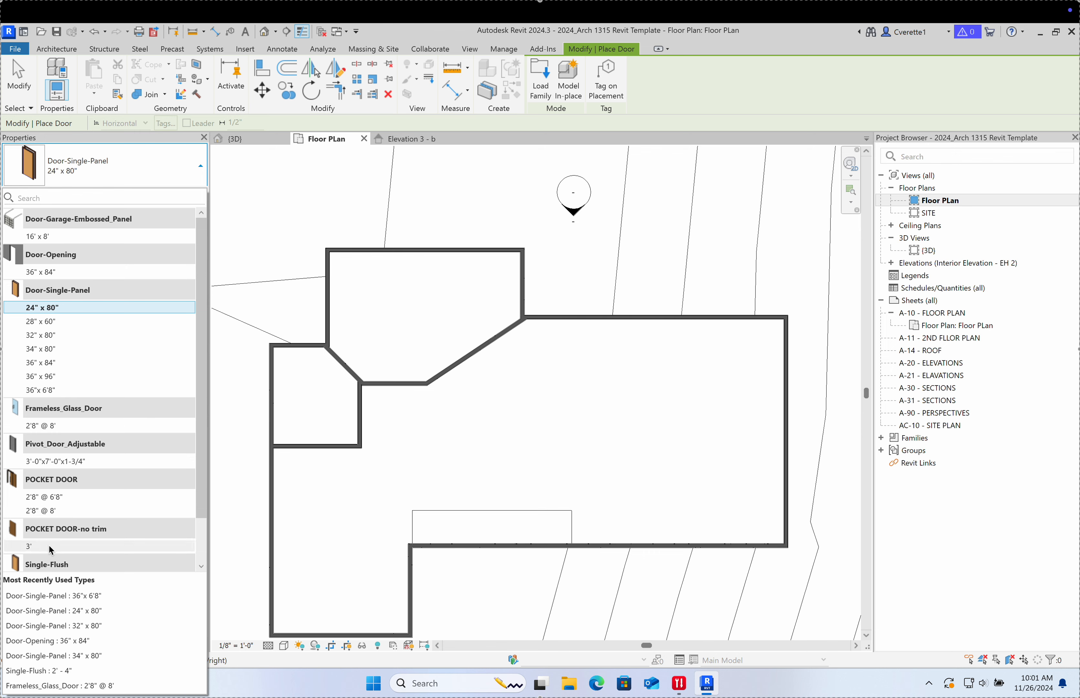
pyautogui.scroll(-1, 59, 463)
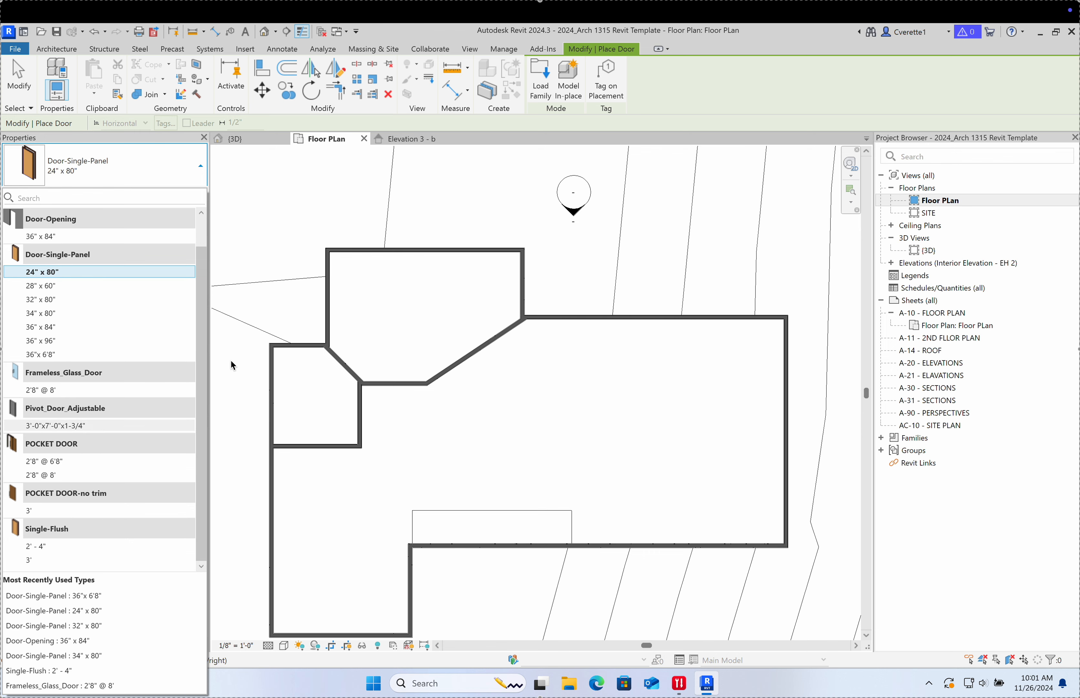
pyautogui.click(409, 447)
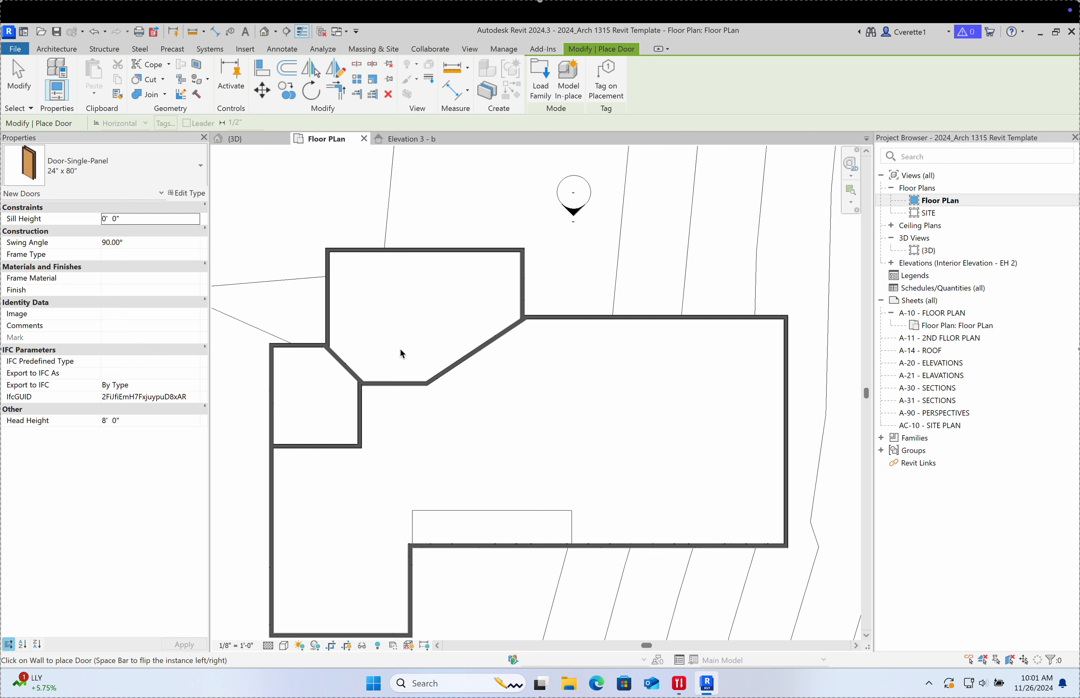
pyautogui.press('w')
pyautogui.press('n')
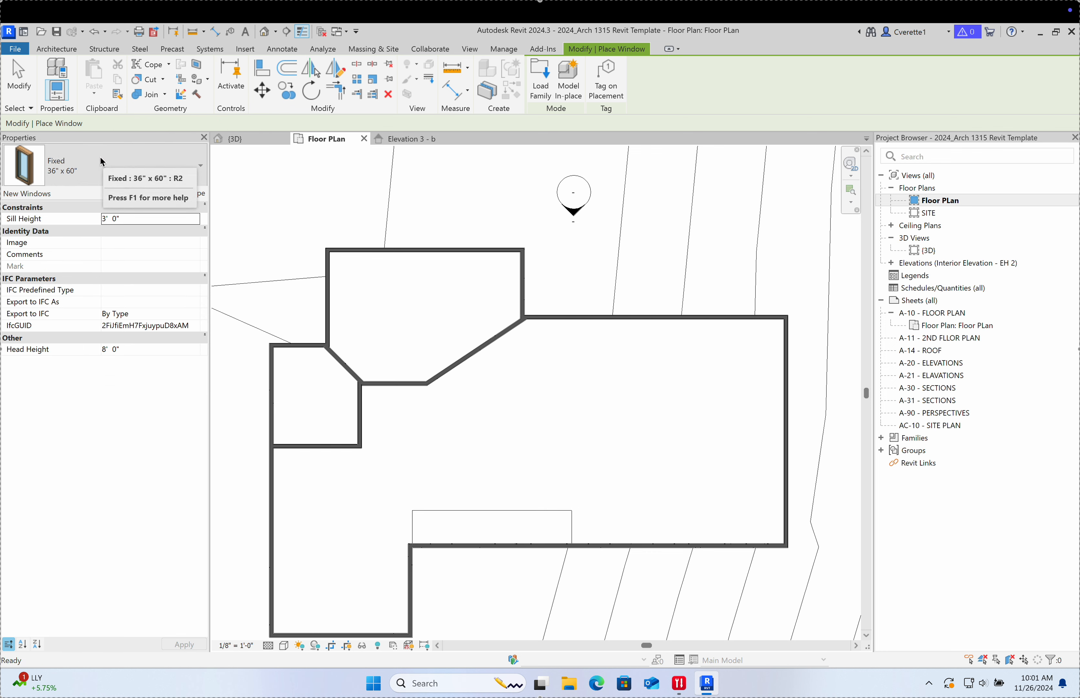
pyautogui.press('d')
pyautogui.press('r')
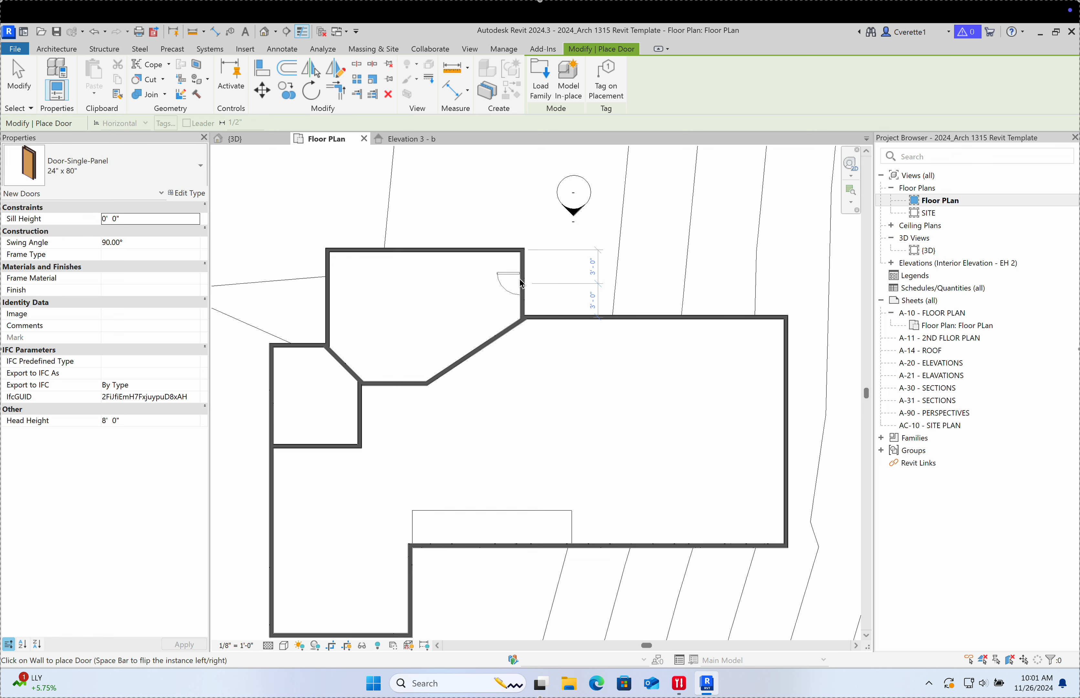
pyautogui.scroll(4, 522, 284)
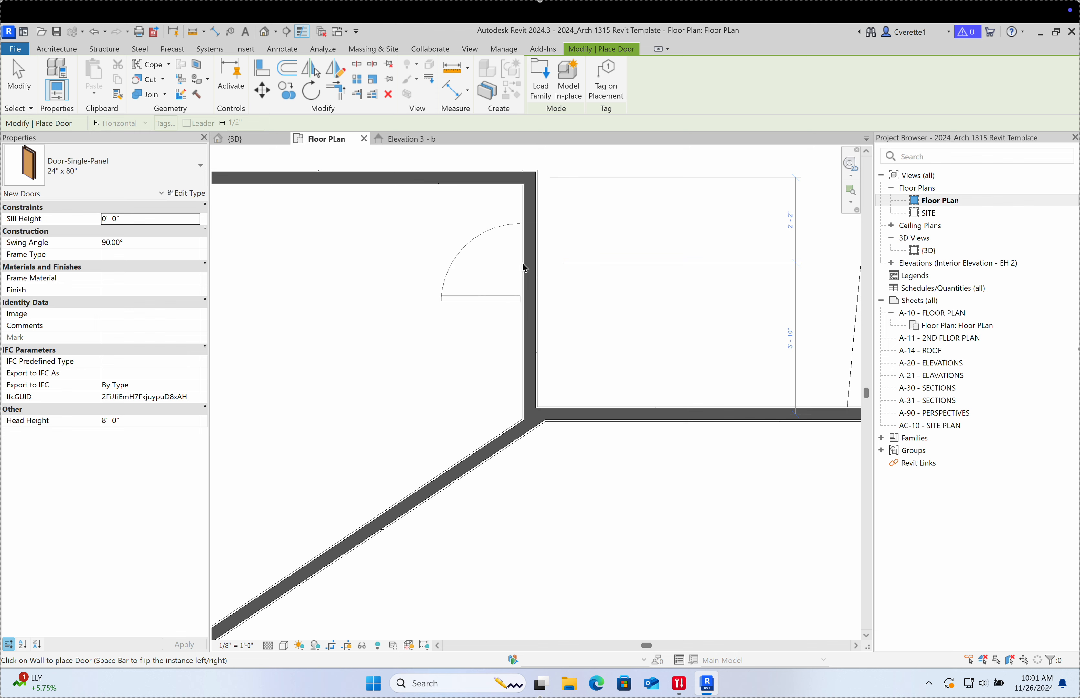
# Step: Choose Door-Single-Panel 36" x 96" as the door type in the Type Selector
pyautogui.click(118, 168)
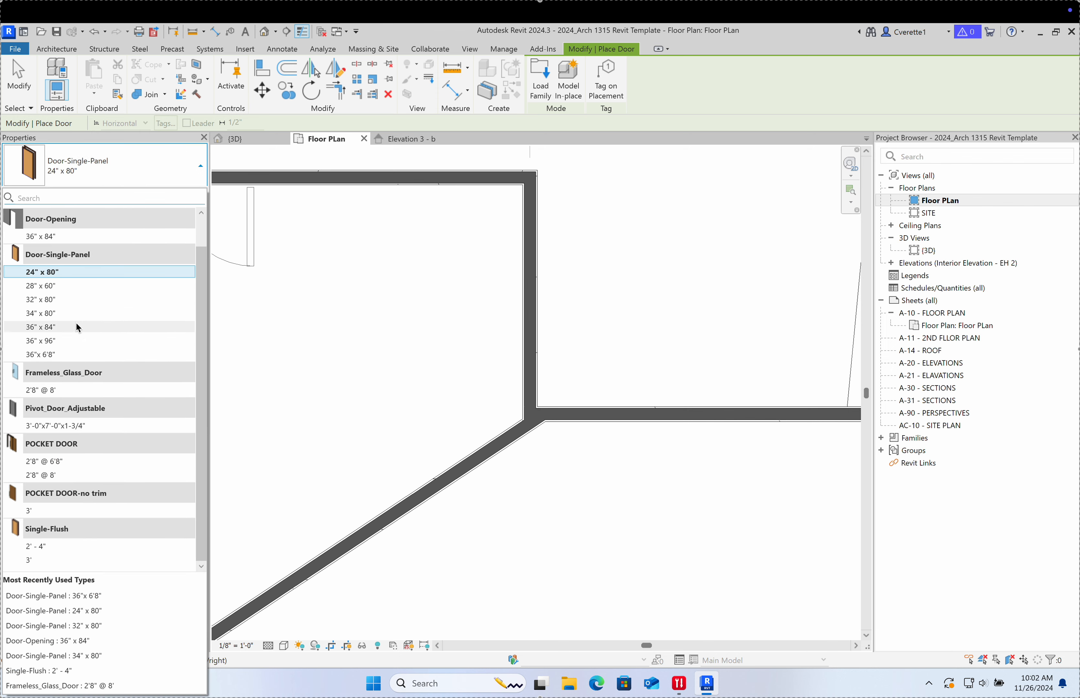
pyautogui.click(49, 341)
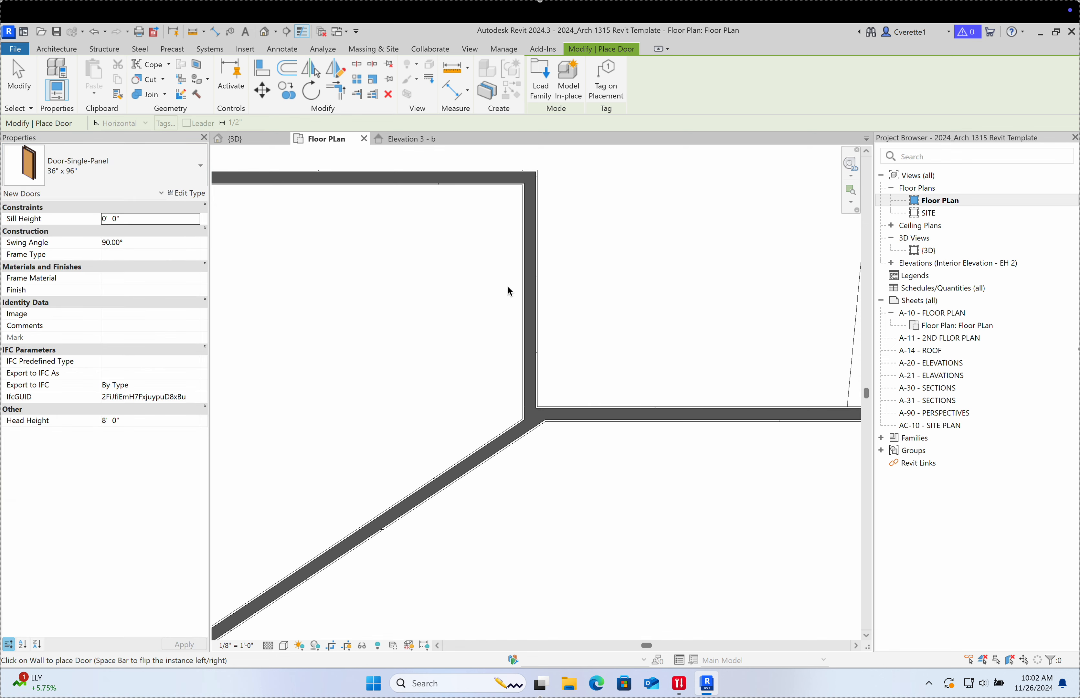
pyautogui.scroll(-5, 525, 289)
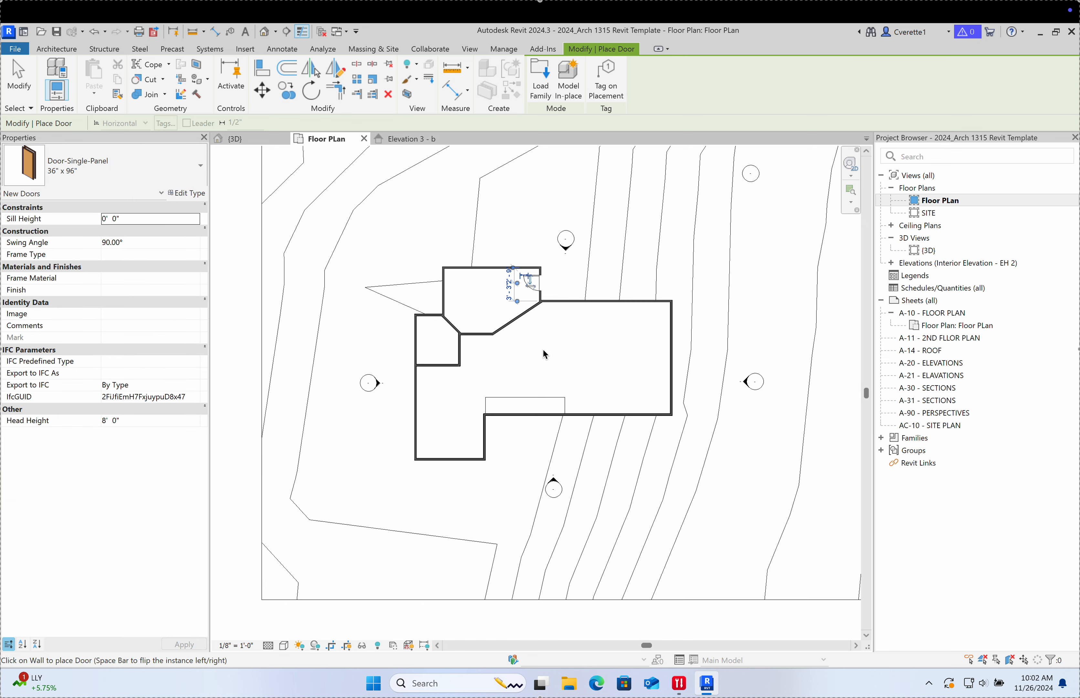
pyautogui.scroll(5, 464, 396)
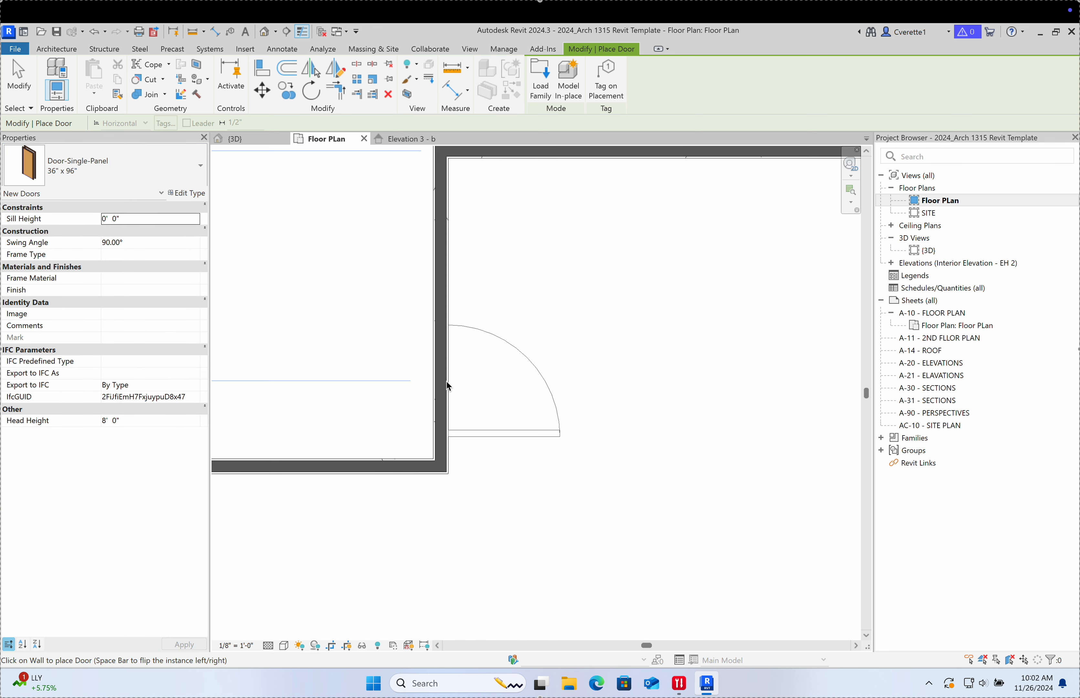
pyautogui.click(172, 167)
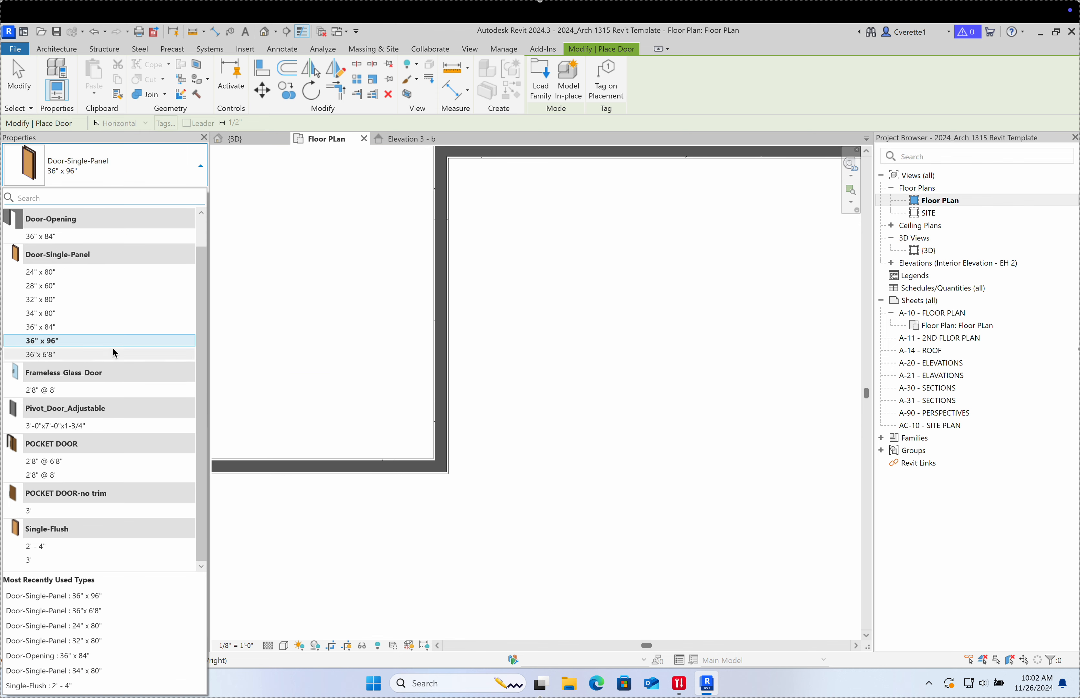
pyautogui.scroll(1, 71, 398)
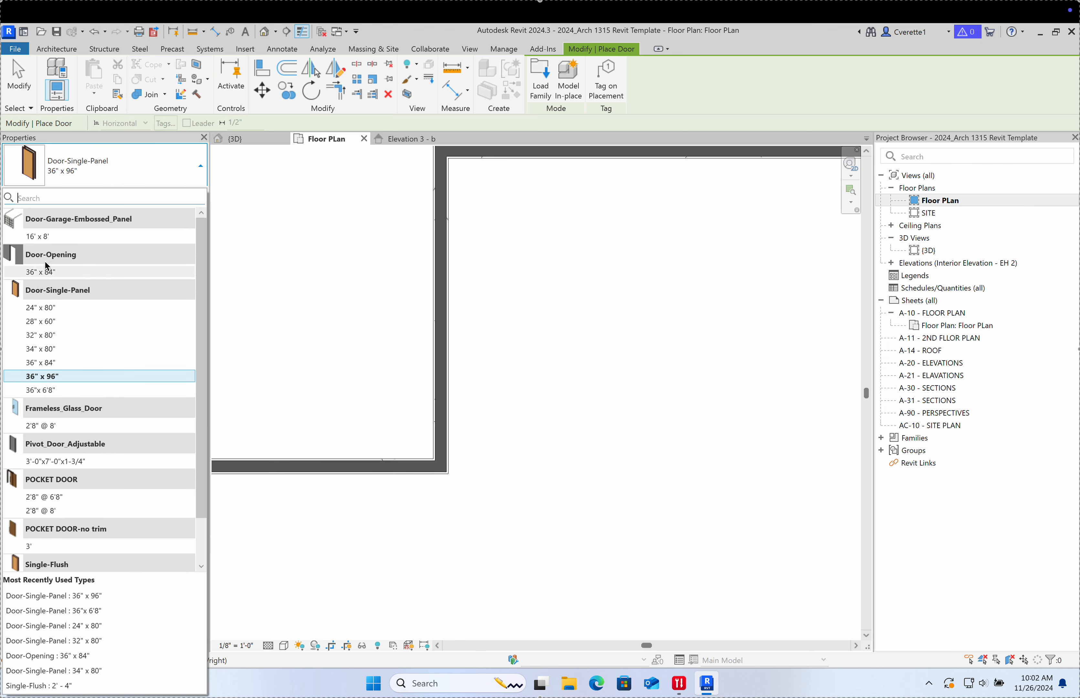
pyautogui.scroll(-1, 79, 334)
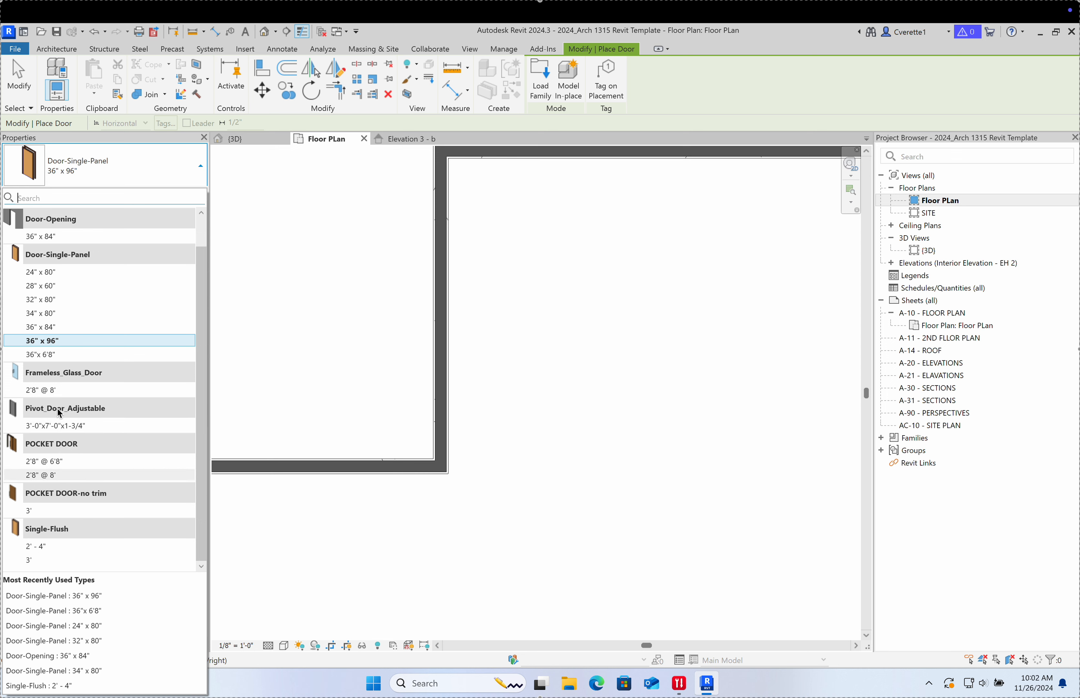
pyautogui.scroll(1, 58, 406)
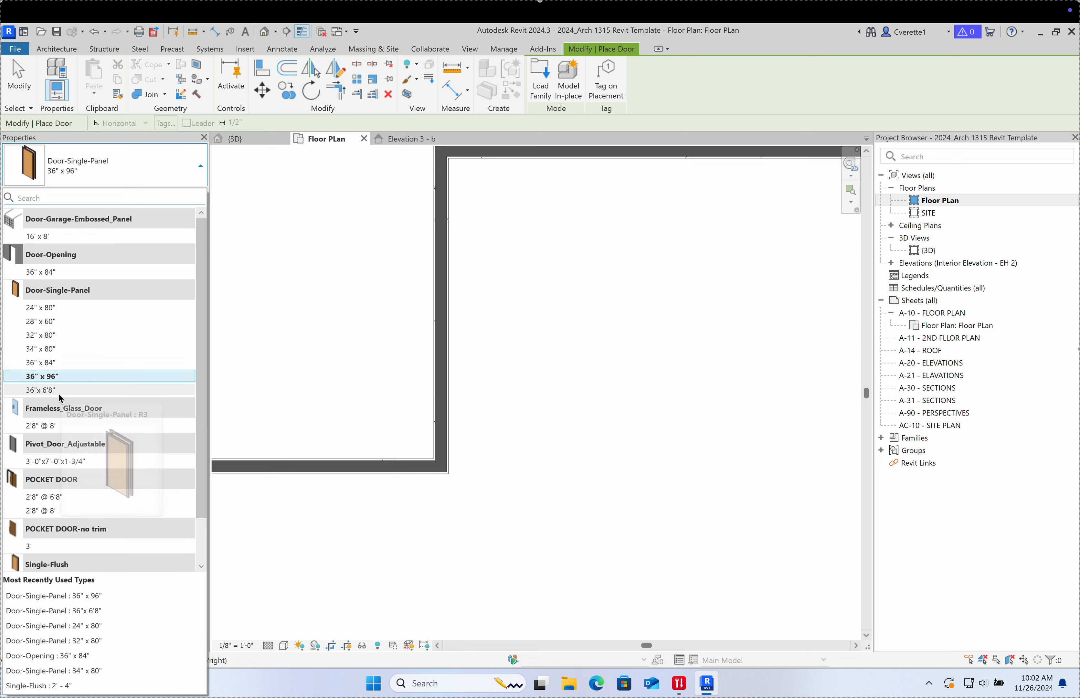
pyautogui.click(59, 376)
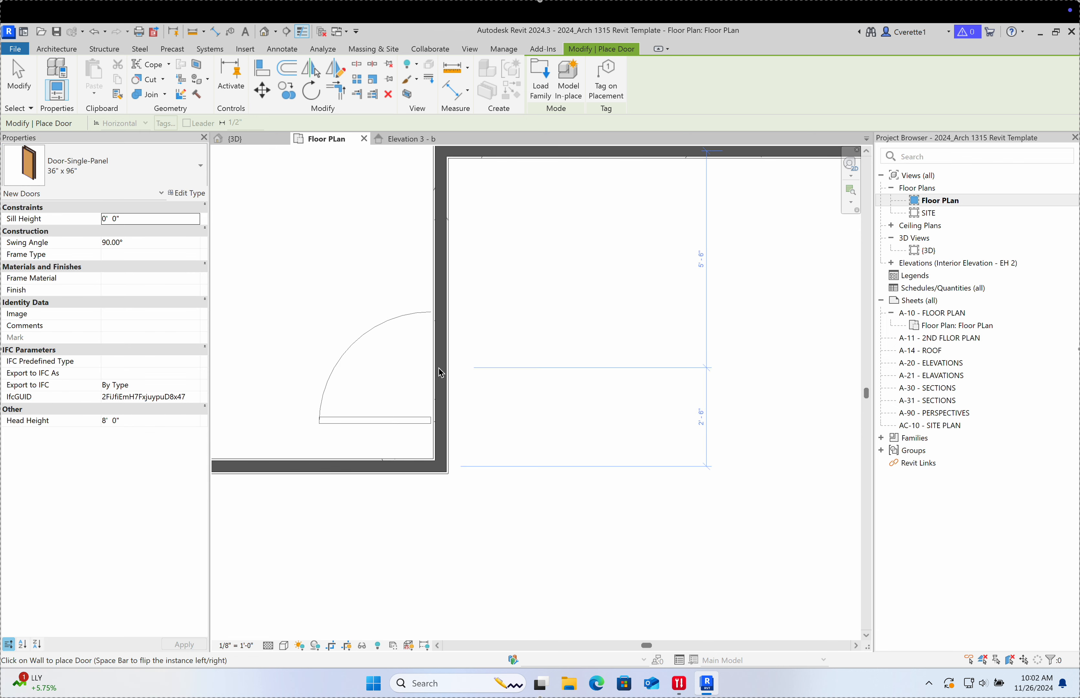
# Step: Place two 36" x 96" doors side by side in the short wall and finish placing
pyautogui.click(438, 351)
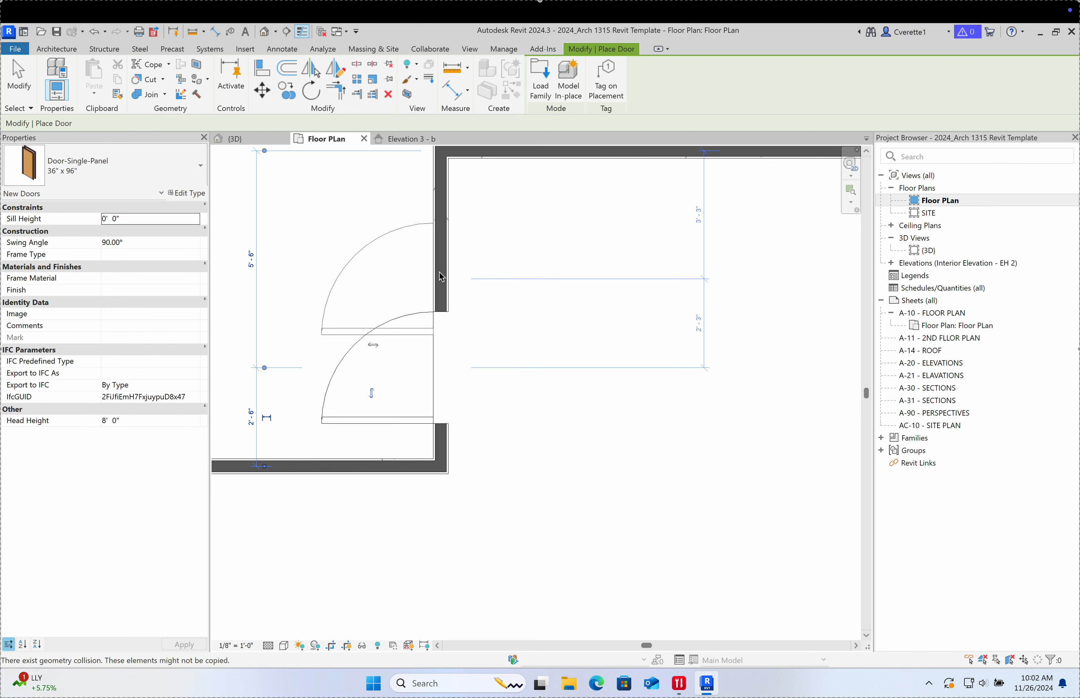
pyautogui.click(440, 253)
pyautogui.scroll(5, 437, 308)
pyautogui.press('Escape')
pyautogui.press('Escape')
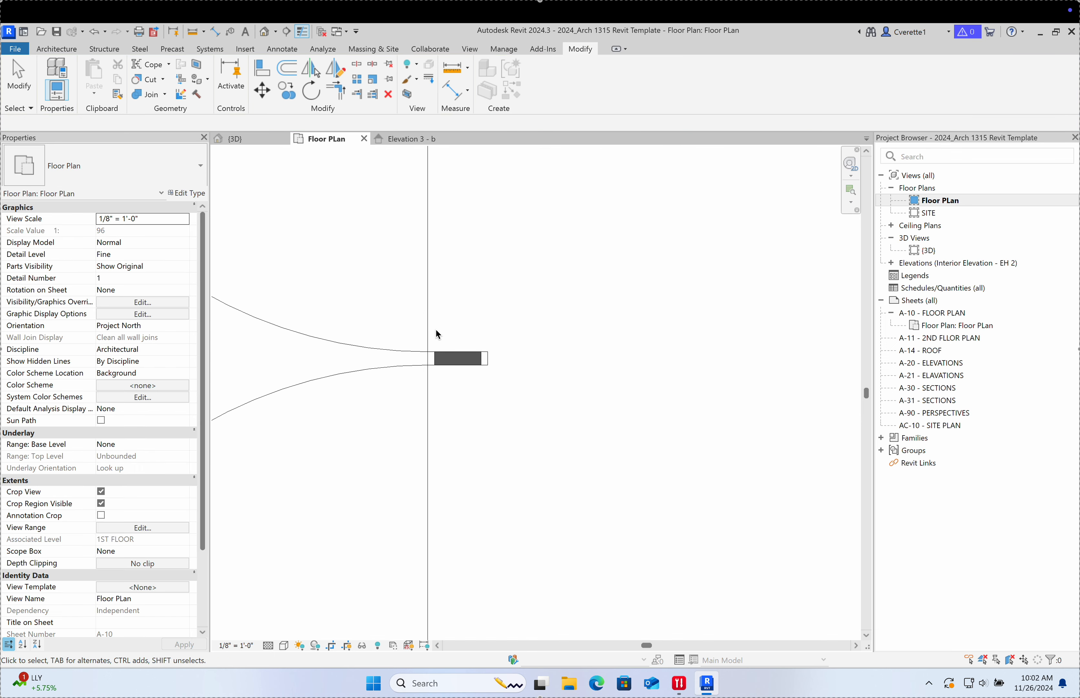
# Step: Try aligning to the wall edge with Align (AL), then cancel it
pyautogui.press('a')
pyautogui.press('l')
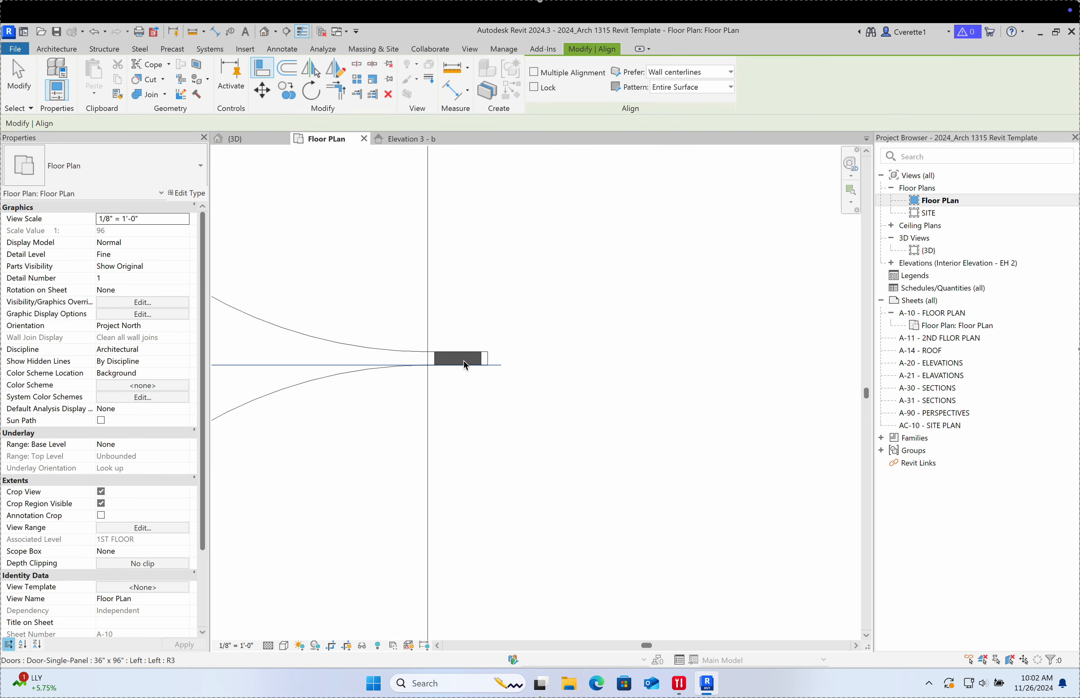
pyautogui.click(464, 362)
pyautogui.scroll(-5, 520, 351)
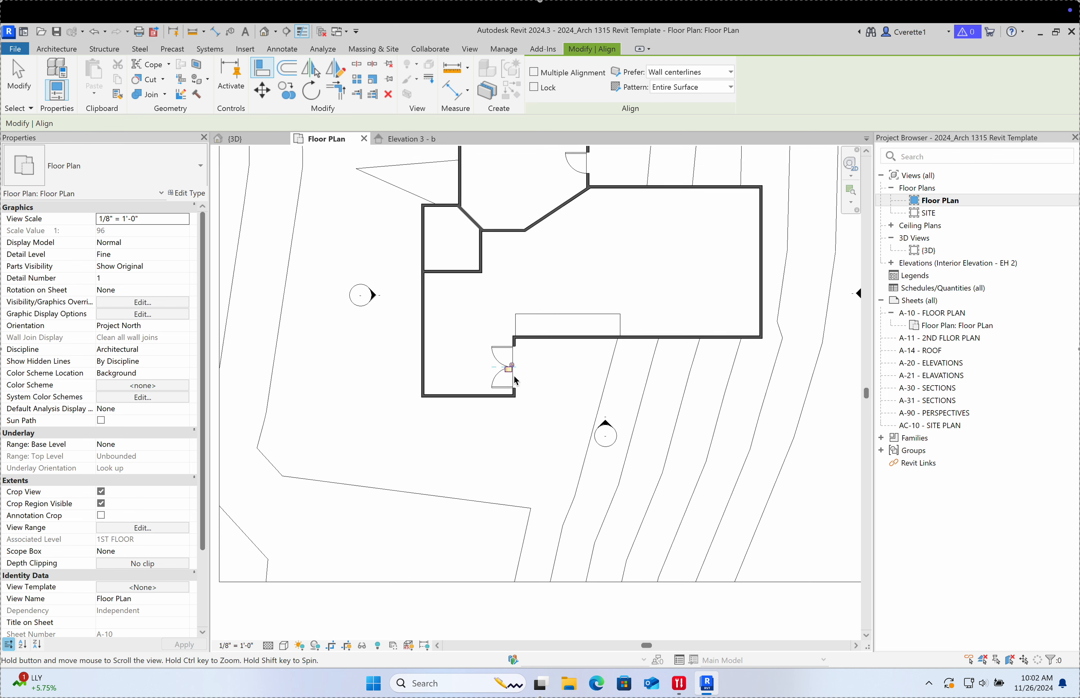
pyautogui.press('Escape')
pyautogui.press('Escape')
pyautogui.scroll(5, 517, 374)
pyautogui.scroll(-3, 506, 373)
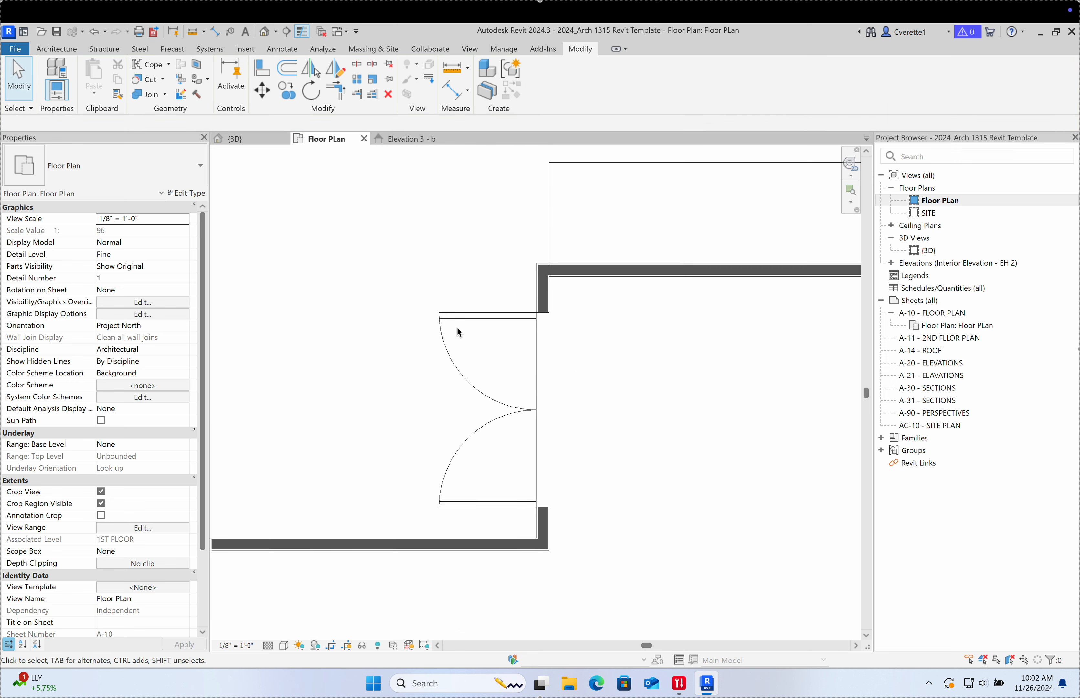
# Step: Select both doors together and nudge them along the wall with the arrow keys
pyautogui.moveTo(497, 466); pyautogui.dragTo(489, 425)
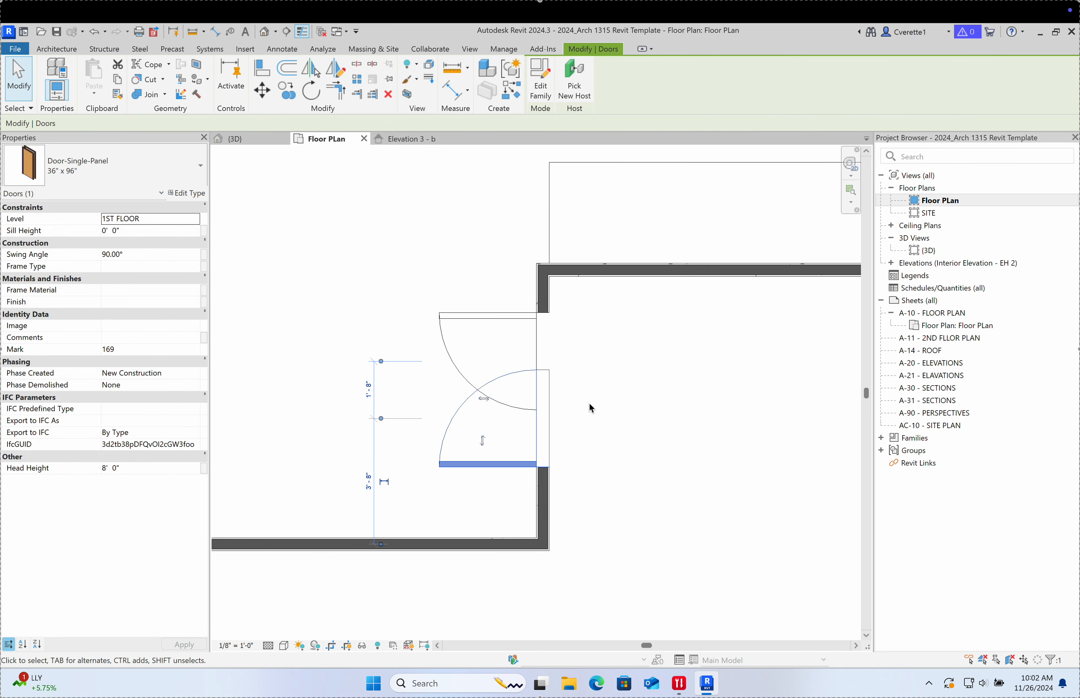
pyautogui.hotkey('ctrl', 'z')
pyautogui.moveTo(500, 523); pyautogui.dragTo(425, 321)
pyautogui.press('Up')
pyautogui.press('Up')
pyautogui.press('Up')
pyautogui.press('Up')
pyautogui.press('Up')
pyautogui.press('Up')
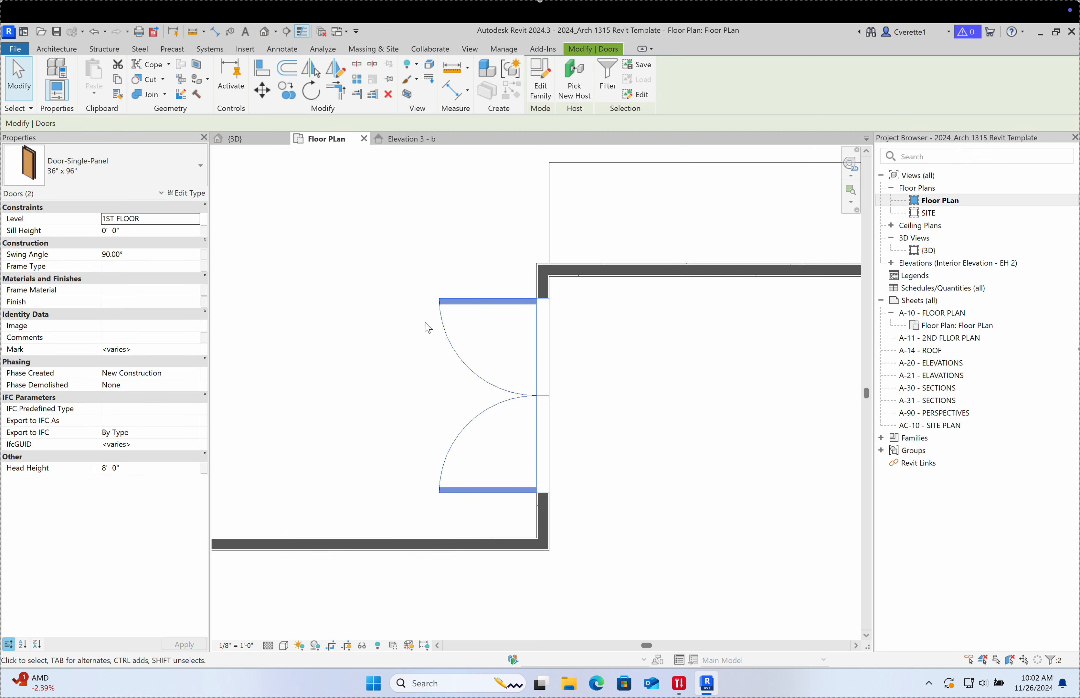
pyautogui.press('Down')
pyautogui.press('Down')
pyautogui.press('Down')
pyautogui.press('Down')
pyautogui.press('Down')
pyautogui.press('Down')
pyautogui.press('Down')
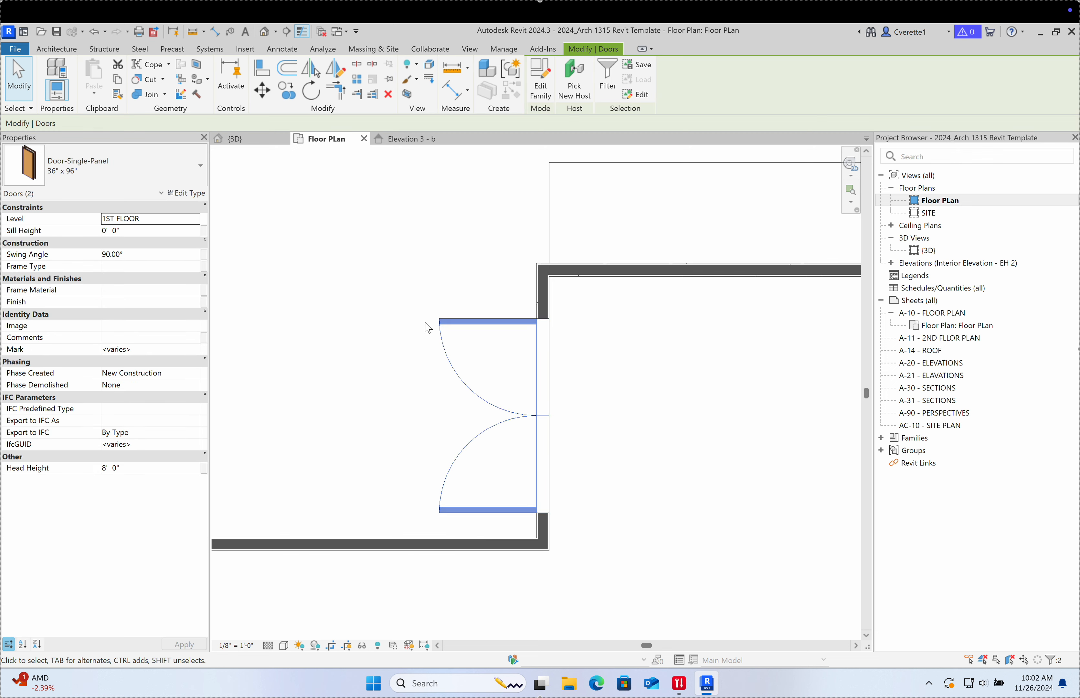
pyautogui.press('Up')
# Step: Dimension from bottom wall face through the door centreline to top wall face, and set it EQ
pyautogui.press('d')
pyautogui.press('i')
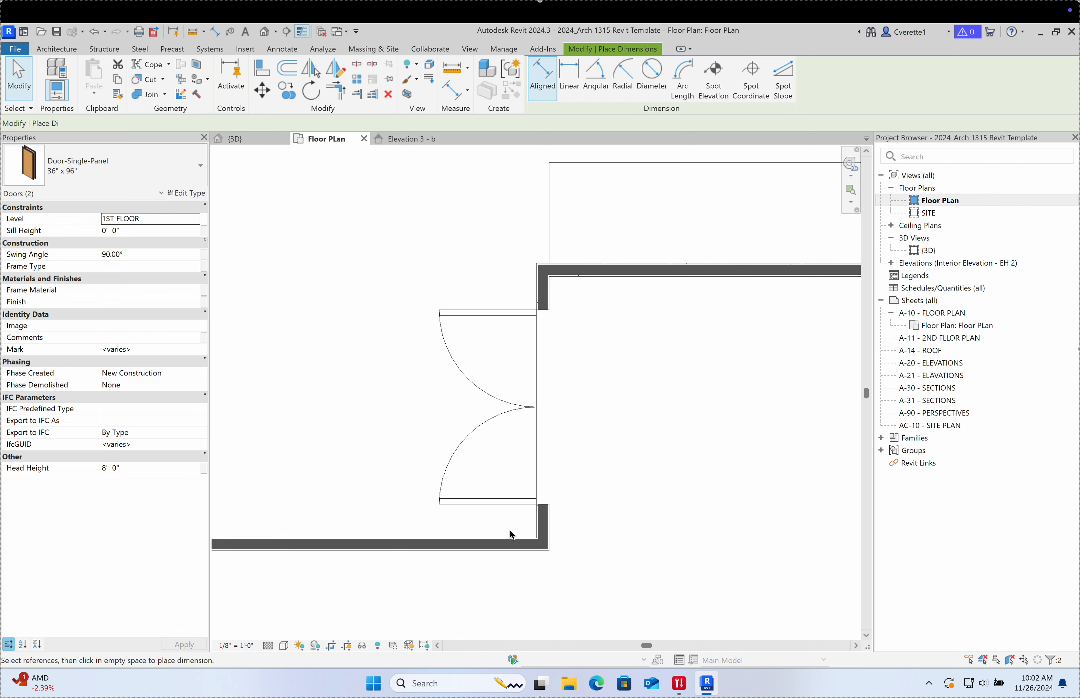
pyautogui.click(507, 538)
pyautogui.click(535, 408)
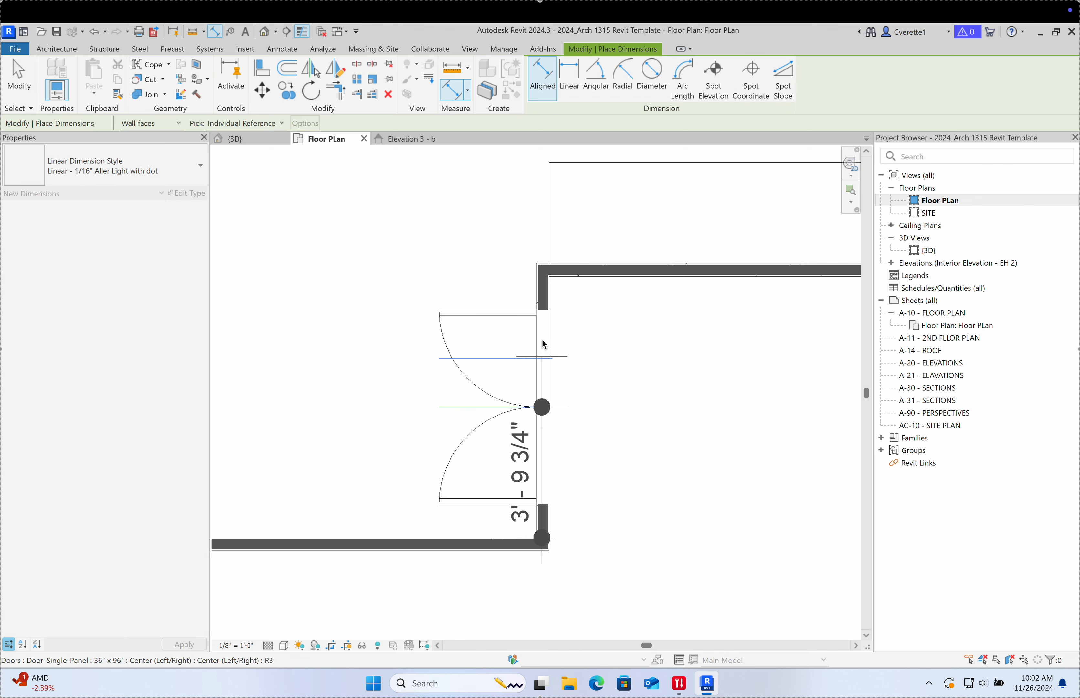
pyautogui.click(548, 279)
pyautogui.click(350, 294)
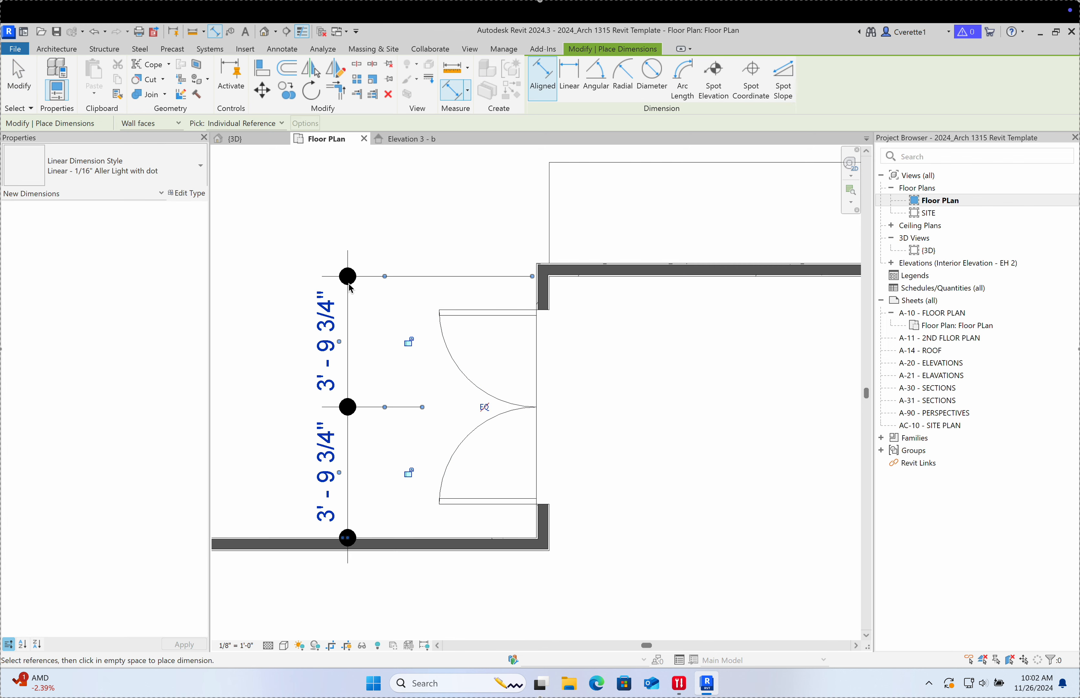
pyautogui.moveTo(378, 371); pyautogui.dragTo(418, 374, button='middle')
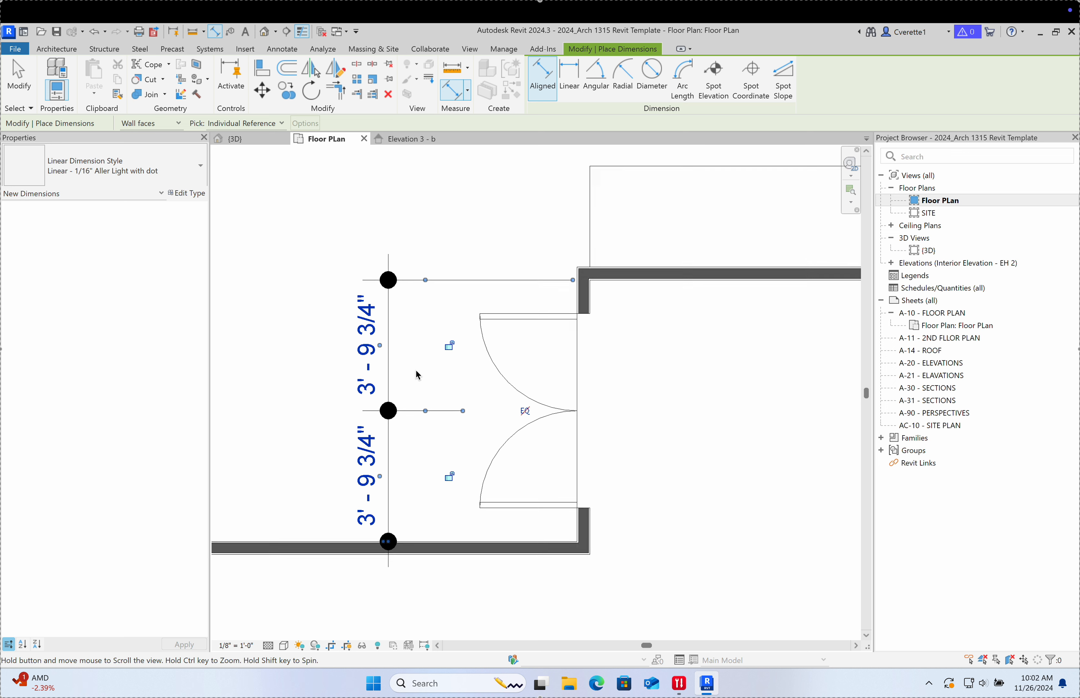
pyautogui.click(525, 410)
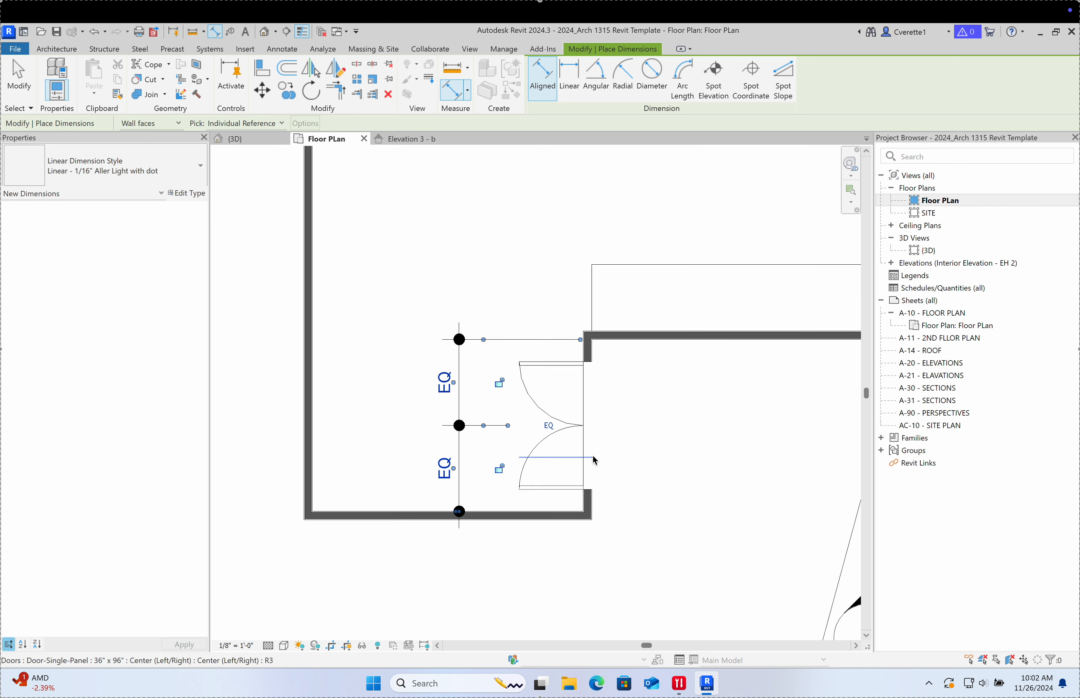
# Step: Bring the building's left wing into view and start Detail Line (DL)
pyautogui.scroll(-2, 591, 453)
pyautogui.scroll(-2, 602, 451)
pyautogui.moveTo(633, 451); pyautogui.dragTo(464, 474, button='middle')
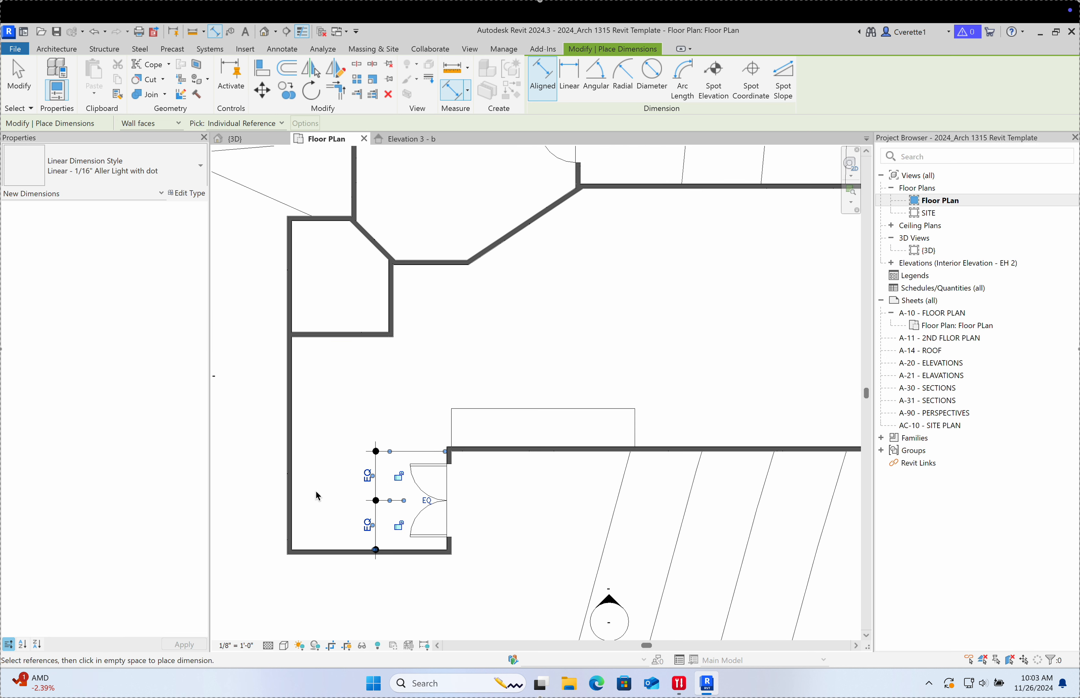
pyautogui.press('d')
pyautogui.press('l')
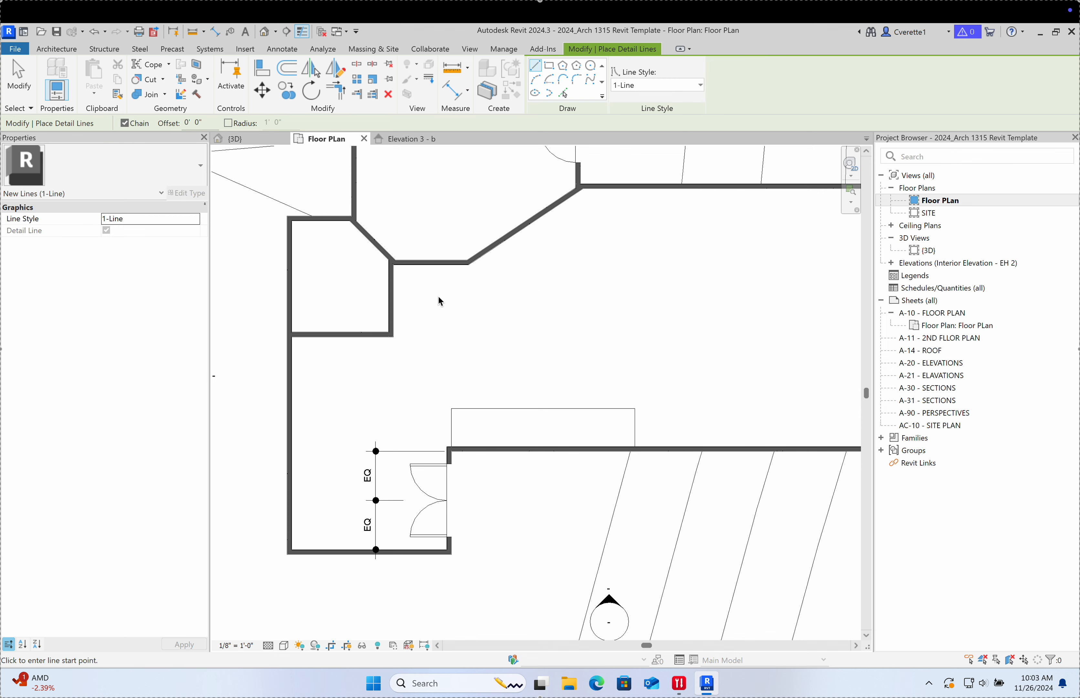
# Step: Draw a four-point detail-line chain from the wall corner down to the wall
pyautogui.click(393, 337)
pyautogui.click(393, 369)
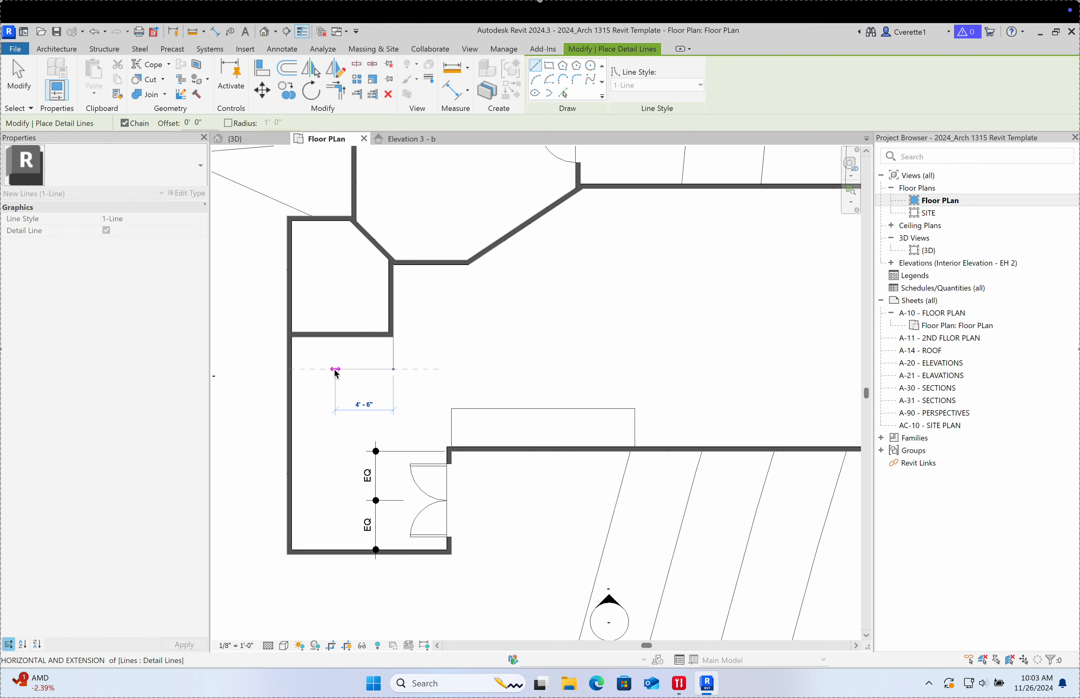
pyautogui.click(322, 369)
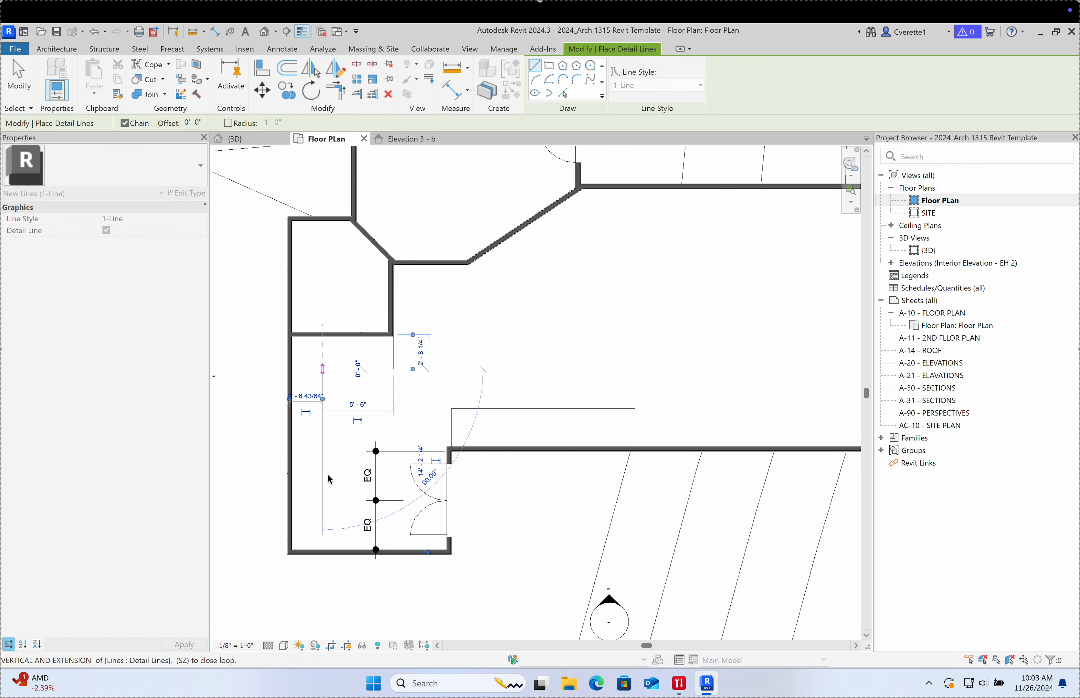
pyautogui.click(322, 550)
pyautogui.press('Escape')
pyautogui.press('Escape')
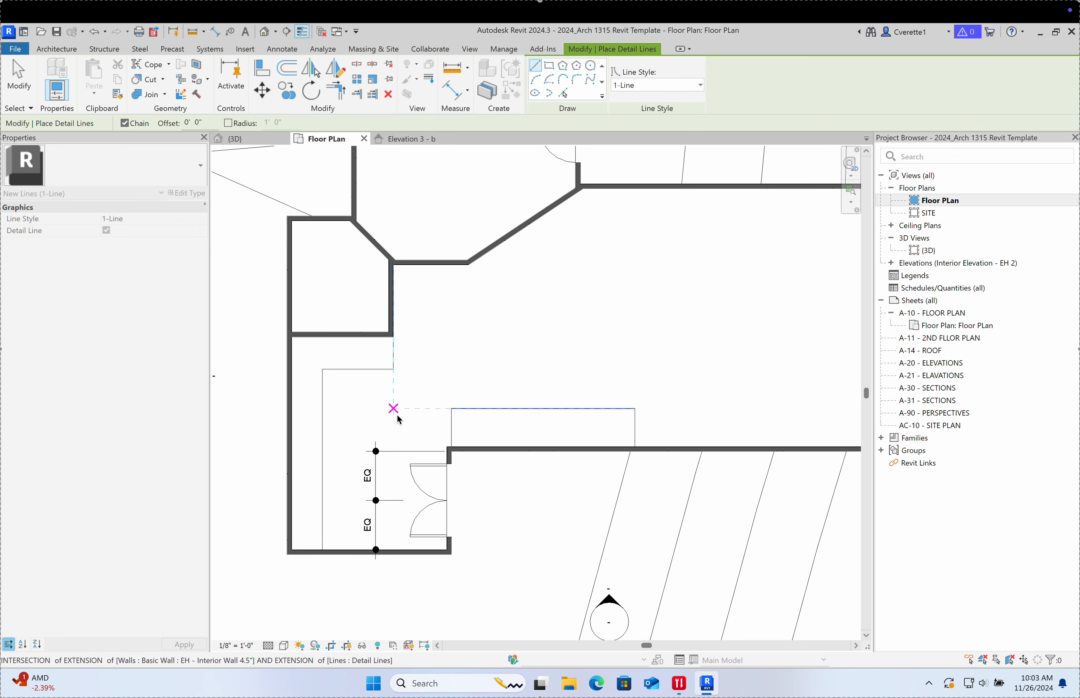
# Step: Pan the plan over to the top single door and exit Detail Line
pyautogui.moveTo(393, 410); pyautogui.dragTo(334, 399, button='middle')
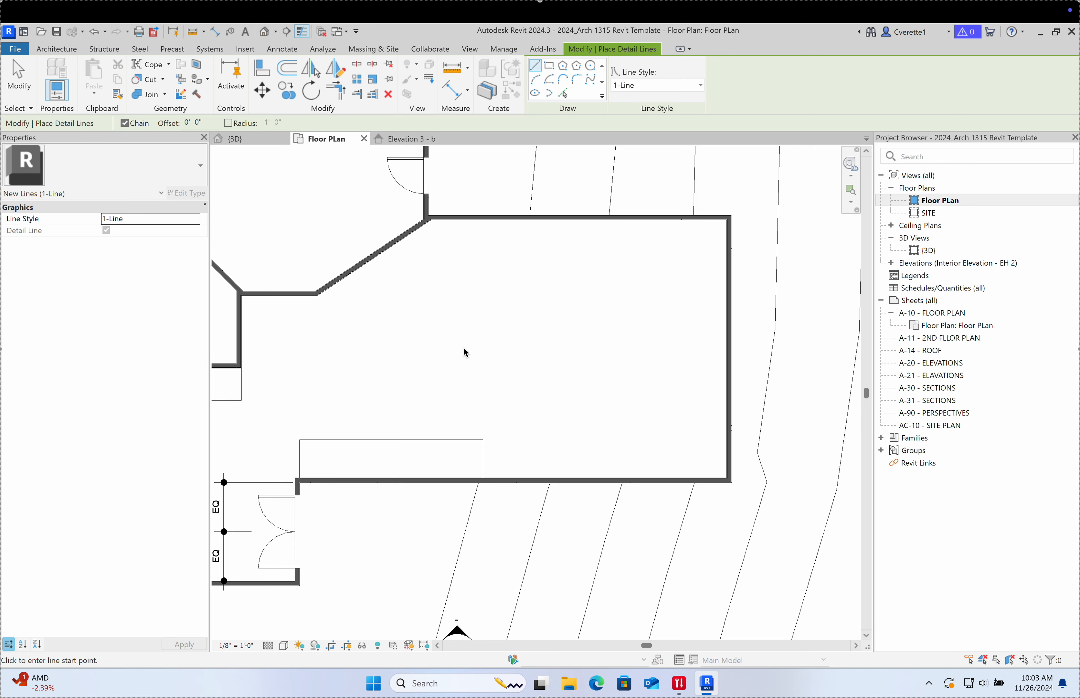
pyautogui.moveTo(450, 311); pyautogui.dragTo(547, 405, button='middle')
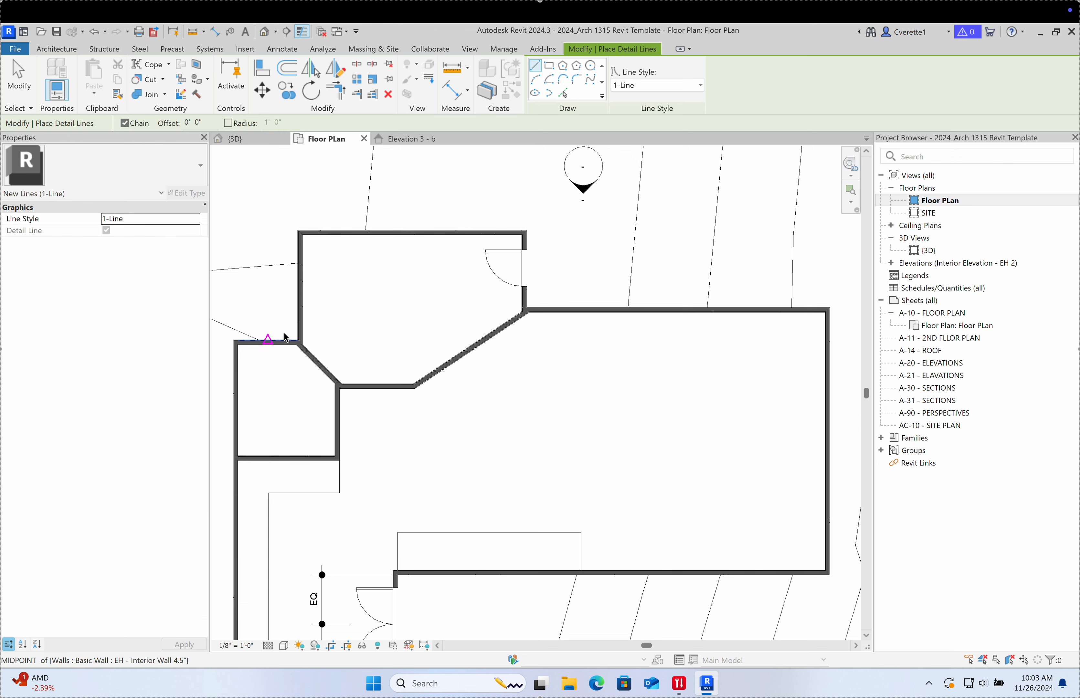
pyautogui.scroll(1, 443, 296)
pyautogui.scroll(1, 442, 296)
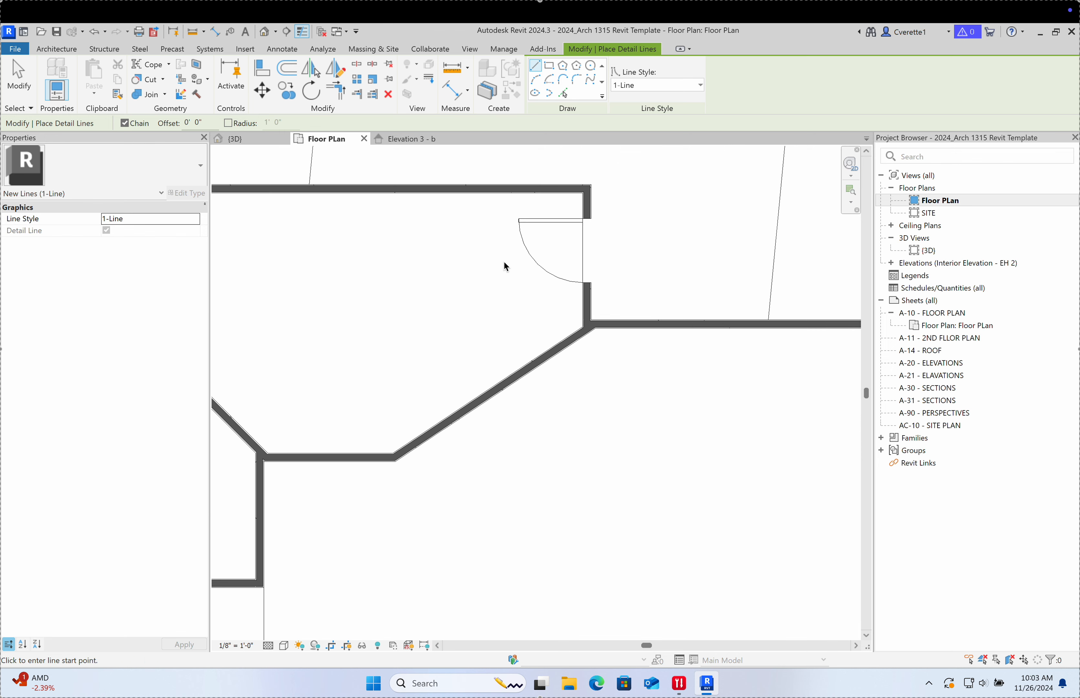
pyautogui.moveTo(534, 332); pyautogui.dragTo(539, 314, button='middle')
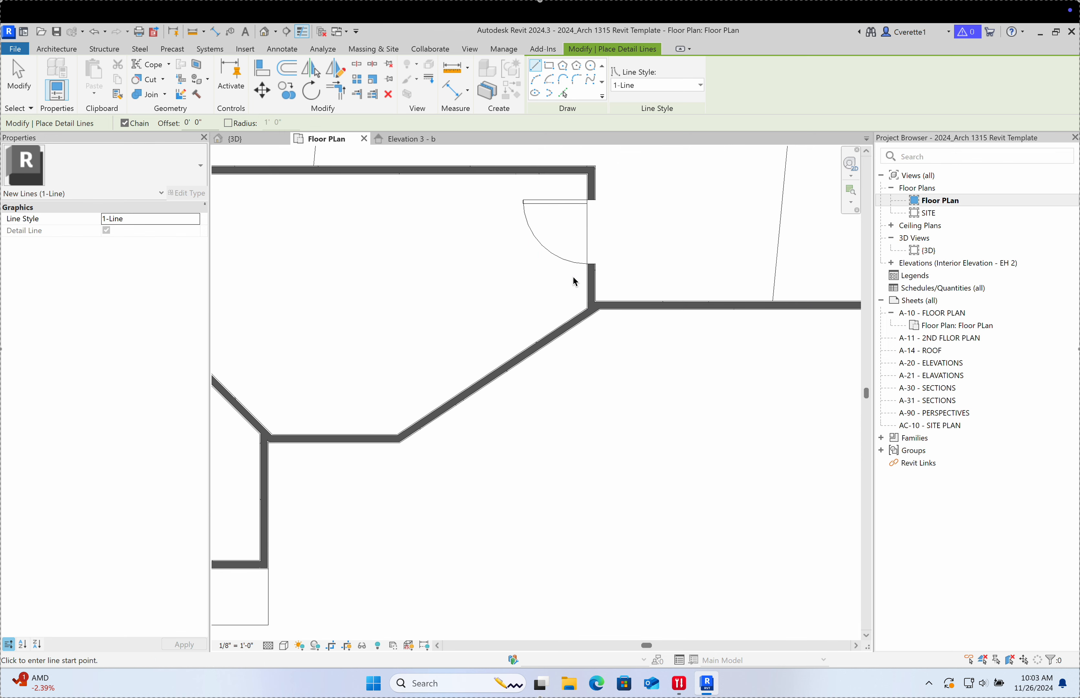
pyautogui.moveTo(572, 274); pyautogui.dragTo(489, 269, button='middle')
pyautogui.press('Escape')
pyautogui.press('Escape')
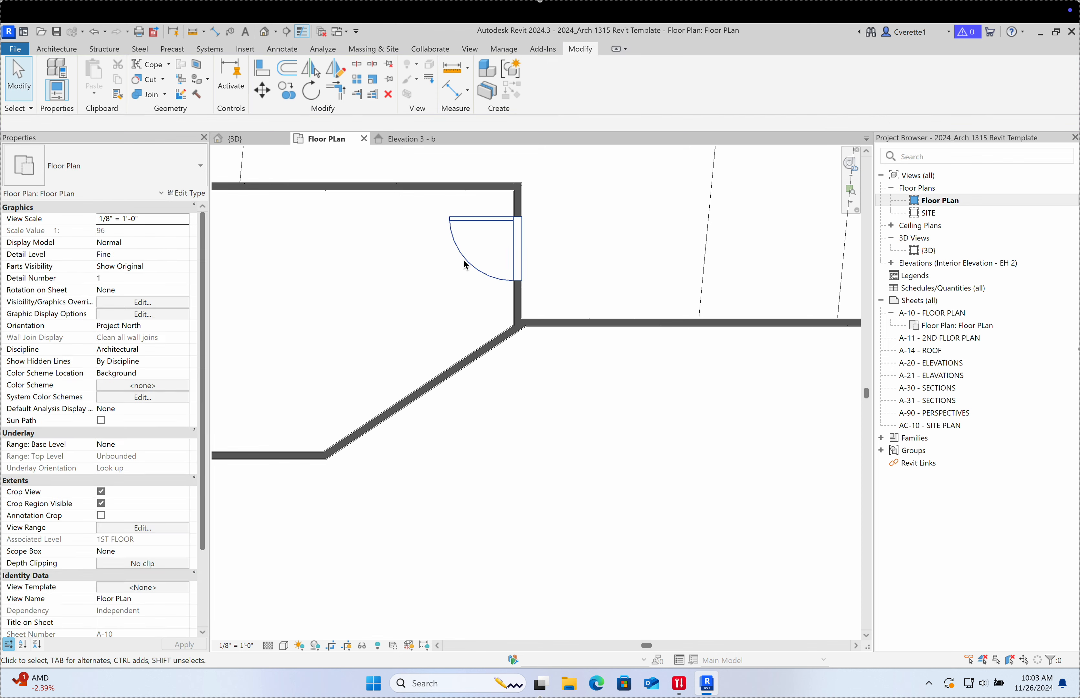
# Step: Rehost the single door onto the horizontal wall beside the diagonal corner, swinging downward
pyautogui.click(471, 268)
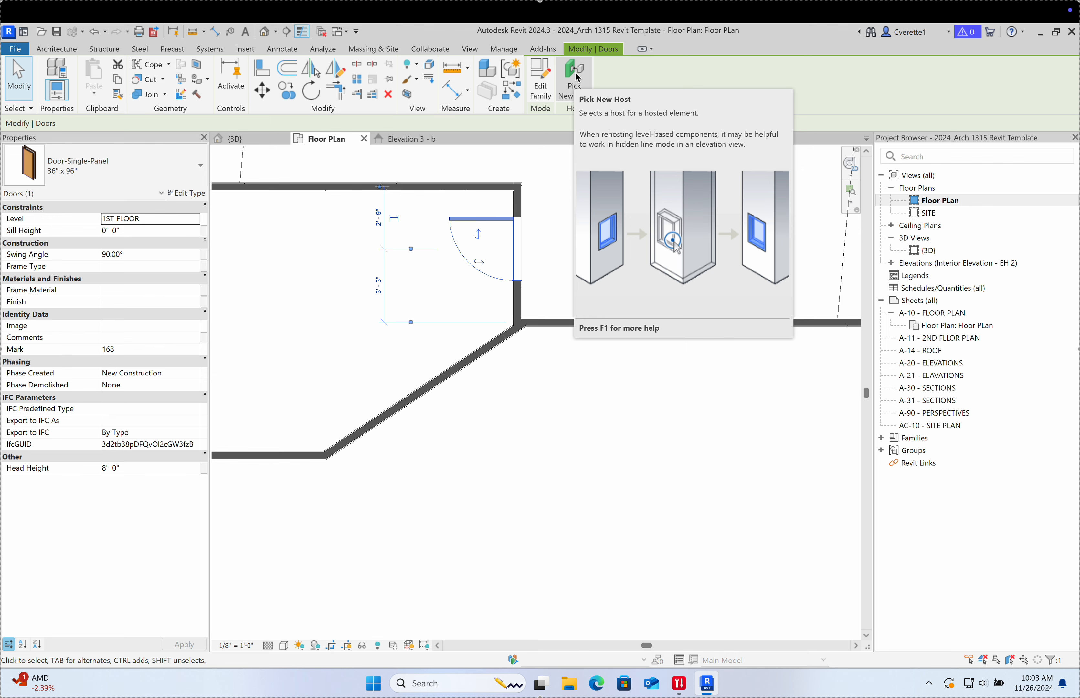
pyautogui.click(573, 84)
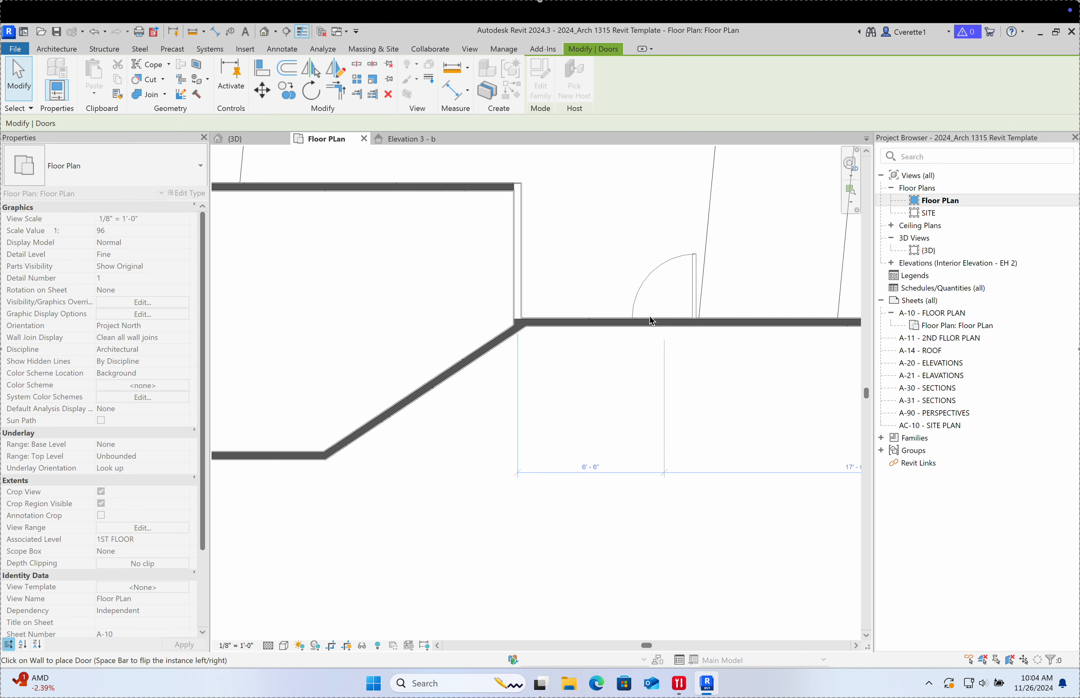
pyautogui.click(561, 326)
pyautogui.press('Escape')
pyautogui.click(592, 282)
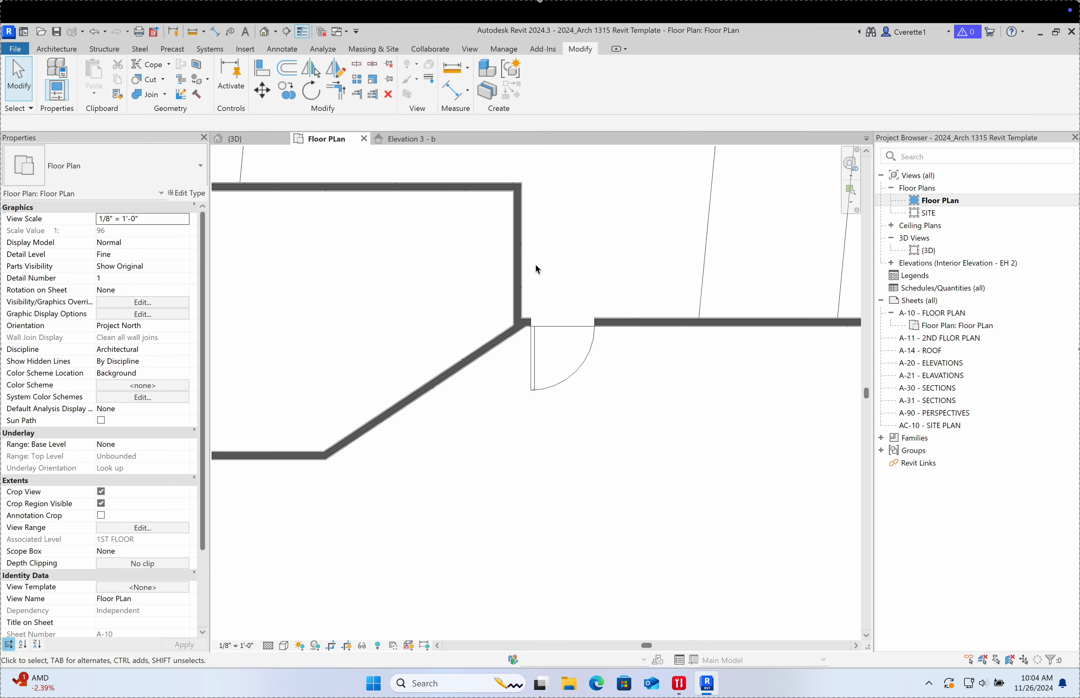
# Step: Select and deselect the diagonal wall, then pan and zoom so the whole house fits
pyautogui.click(493, 349)
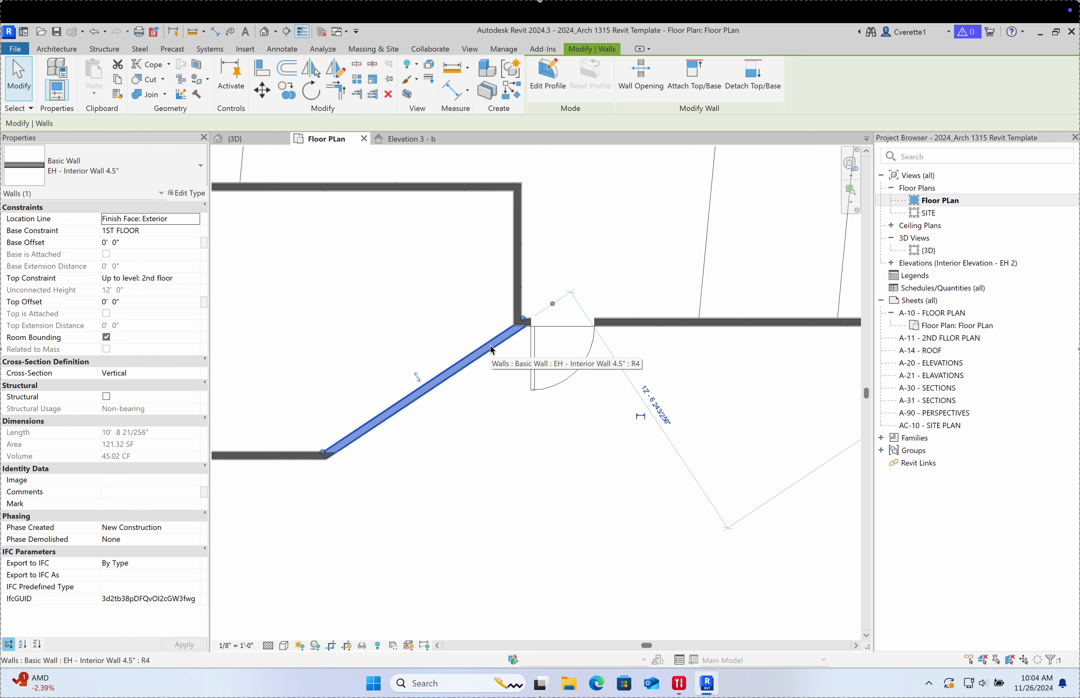
pyautogui.click(510, 463)
pyautogui.scroll(-2, 507, 430)
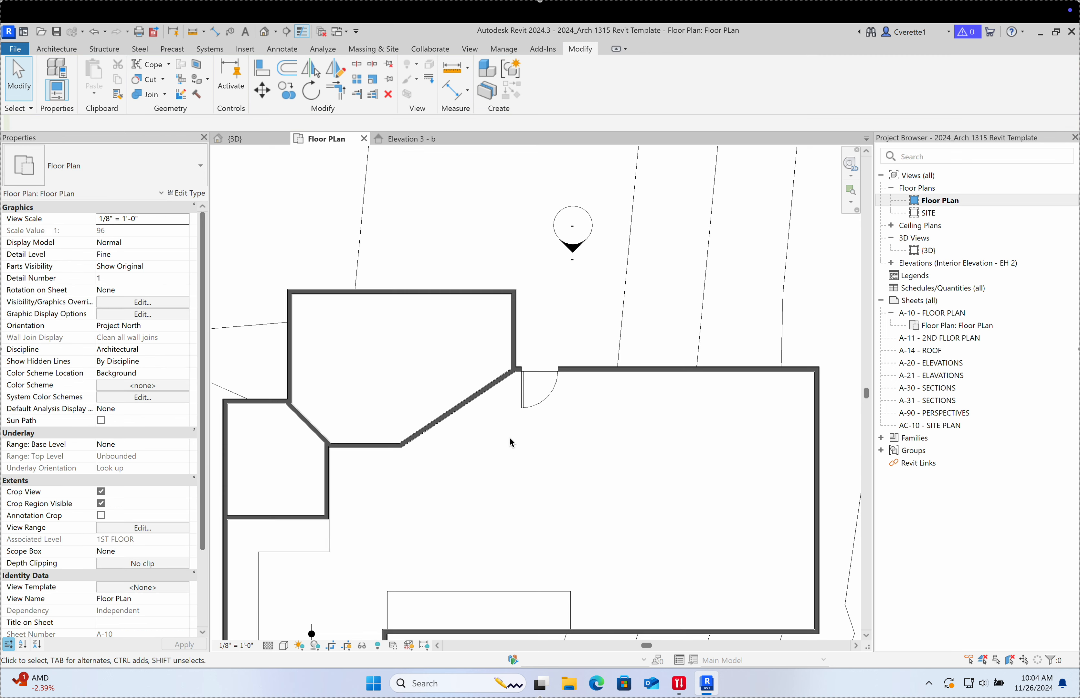
pyautogui.moveTo(508, 446); pyautogui.dragTo(428, 296, button='middle')
pyautogui.moveTo(559, 425); pyautogui.dragTo(591, 447, button='middle')
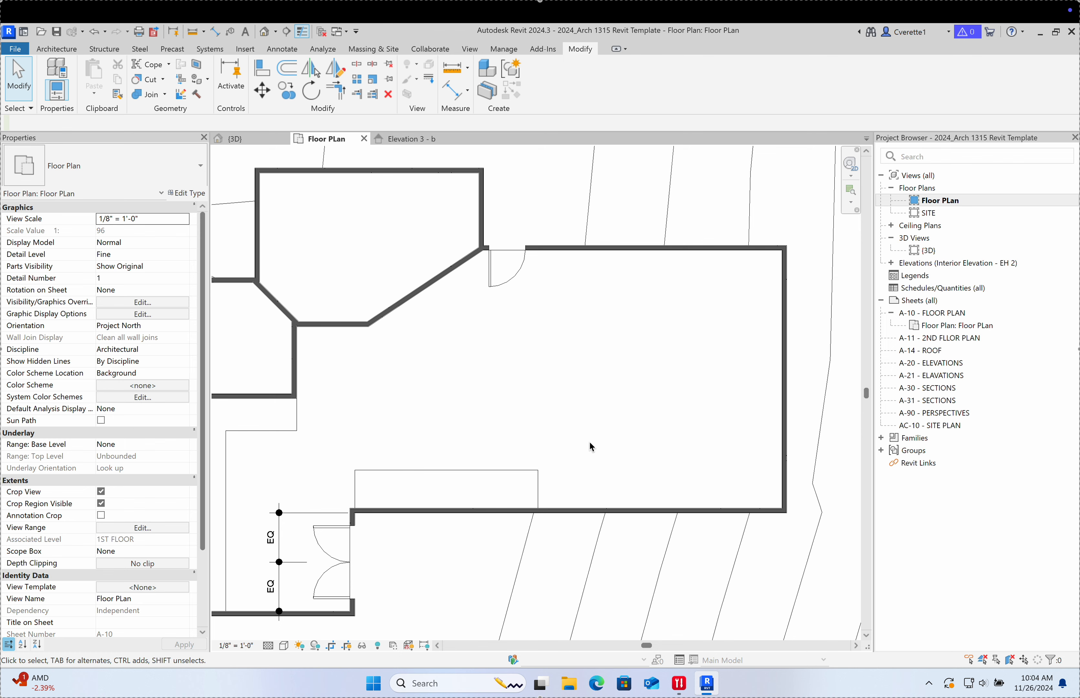
pyautogui.moveTo(562, 402); pyautogui.dragTo(591, 419, button='middle')
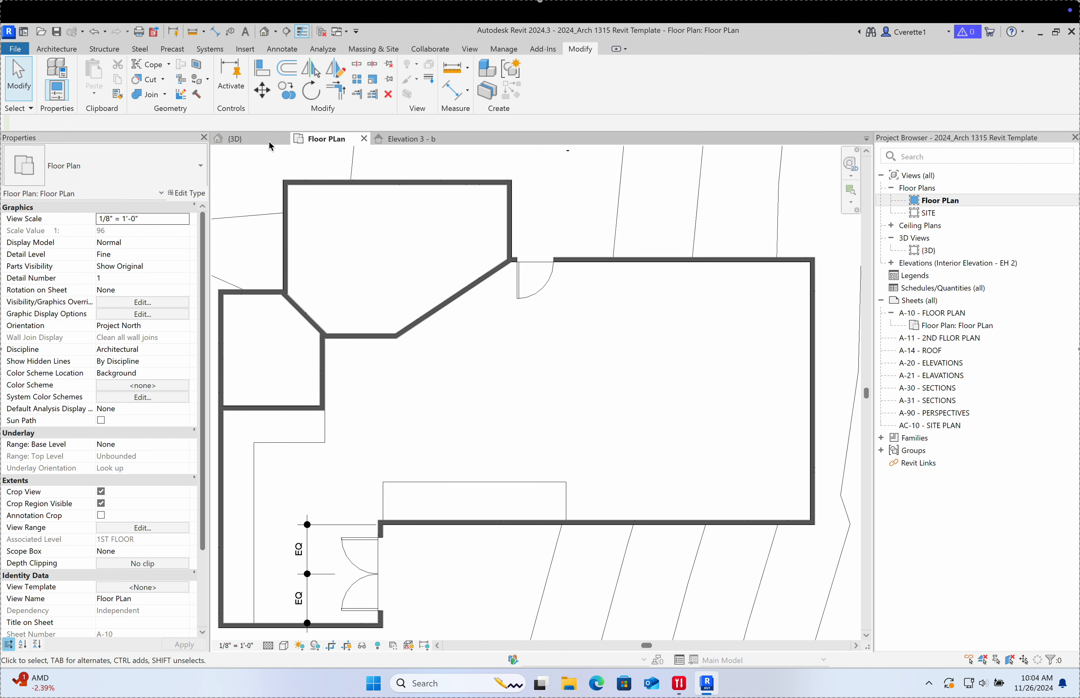
# Step: Open the {3D} view and orbit to see the house from higher up
pyautogui.click(257, 138)
pyautogui.keyDown('shift'); pyautogui.moveTo(472, 254); pyautogui.dragTo(432, 377, button='middle'); pyautogui.keyUp('shift')
pyautogui.keyDown('shift'); pyautogui.moveTo(426, 377); pyautogui.dragTo(425, 375, button='middle'); pyautogui.keyUp('shift')
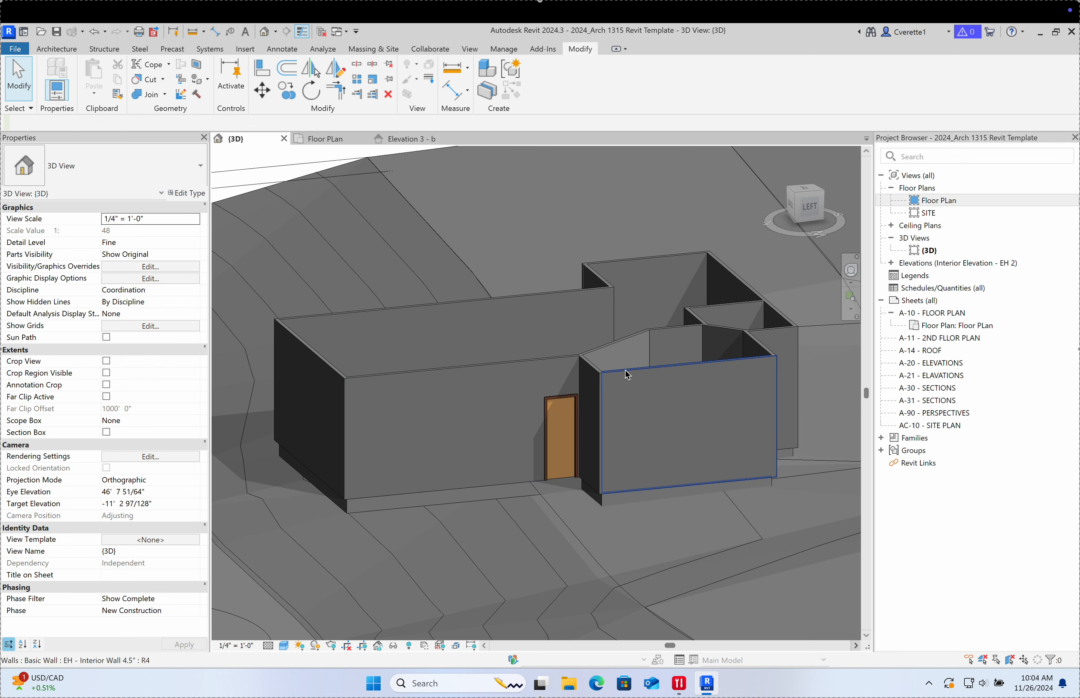
# Step: Orbit the 3D house from eye level, above and a corner, then go back to Floor Plan
pyautogui.keyDown('shift'); pyautogui.moveTo(627, 374); pyautogui.dragTo(954, 454, button='middle'); pyautogui.keyUp('shift')
pyautogui.scroll(2, 383, 434)
pyautogui.scroll(-2, 383, 434)
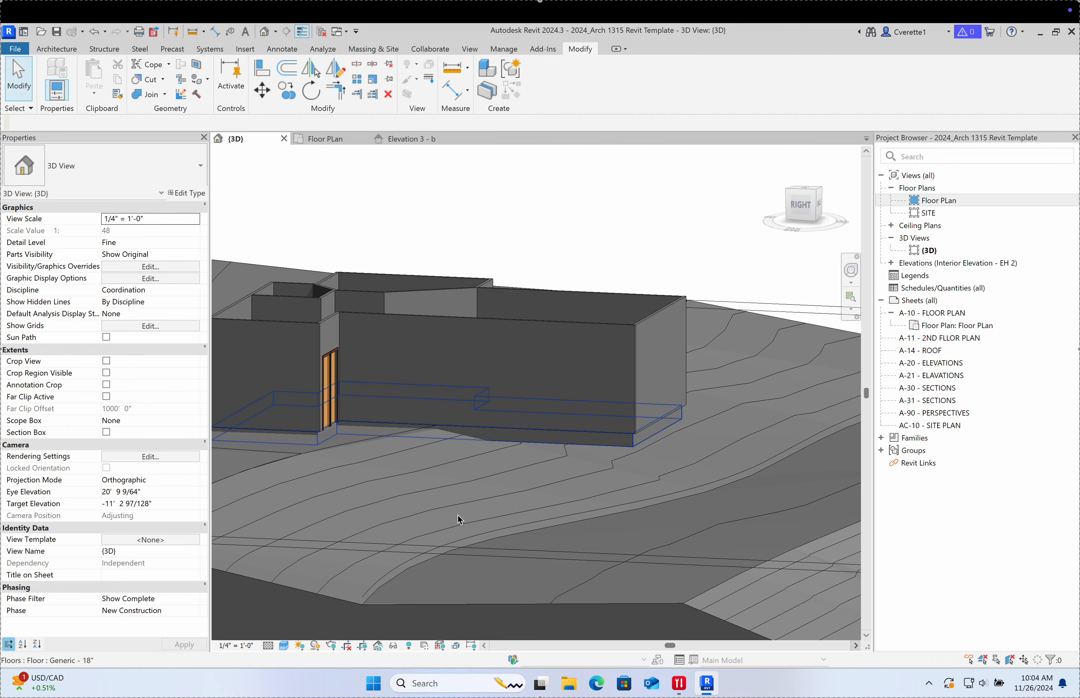
pyautogui.keyDown('shift'); pyautogui.moveTo(460, 519); pyautogui.dragTo(359, 423, button='middle'); pyautogui.keyUp('shift')
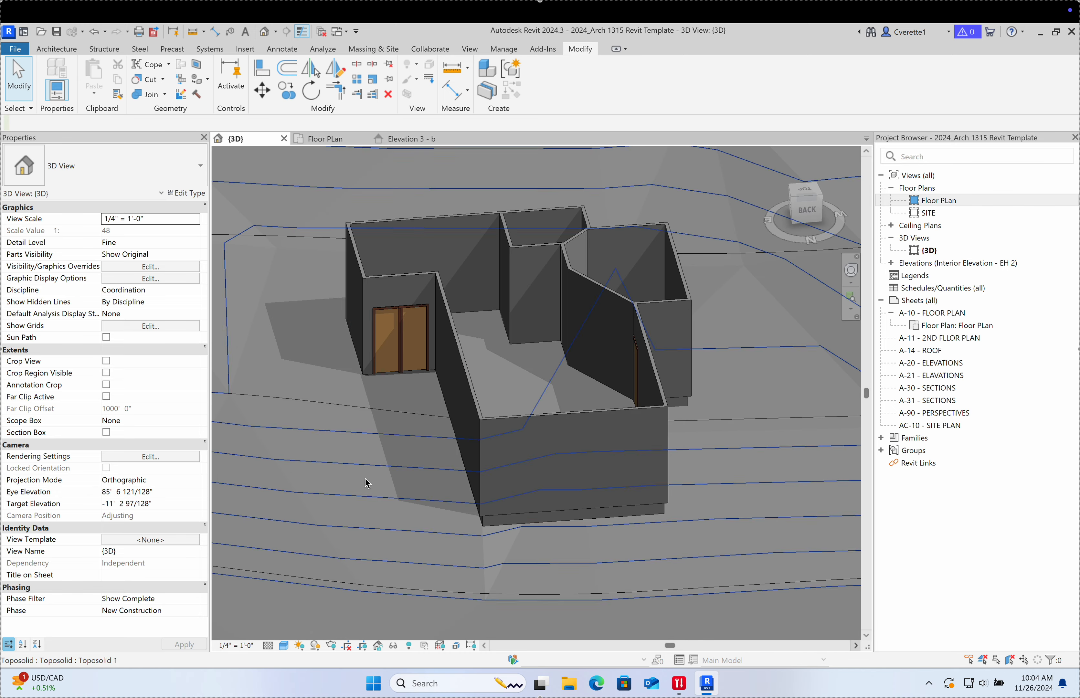
pyautogui.keyDown('shift'); pyautogui.moveTo(368, 483); pyautogui.dragTo(475, 513, button='middle'); pyautogui.keyUp('shift')
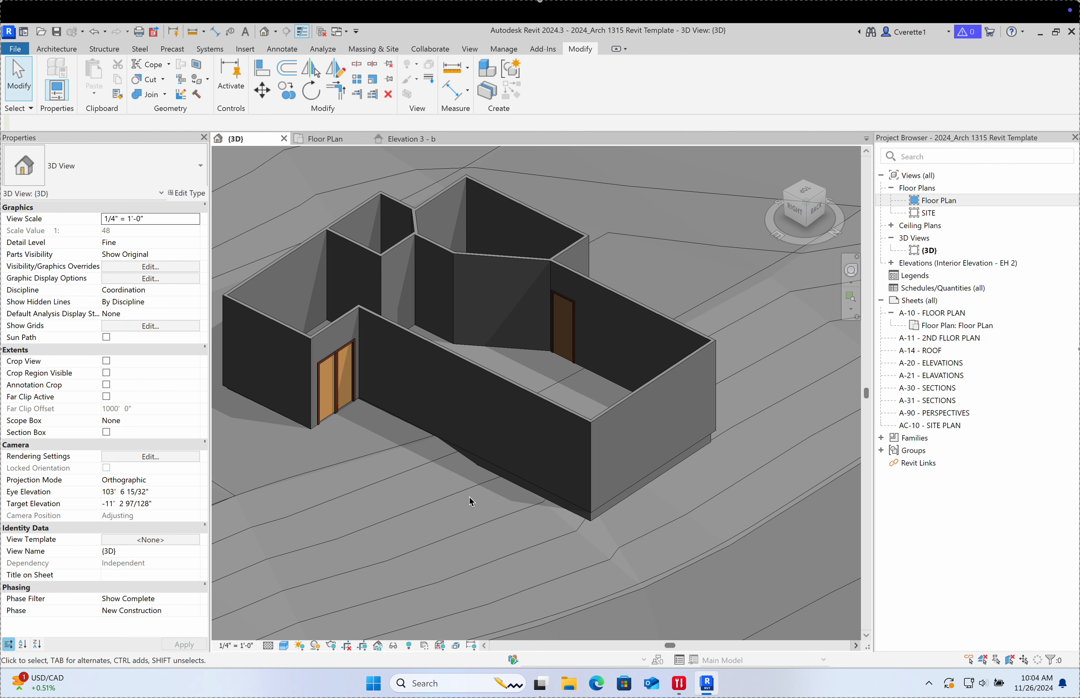
pyautogui.scroll(-3, 455, 499)
pyautogui.scroll(2, 411, 391)
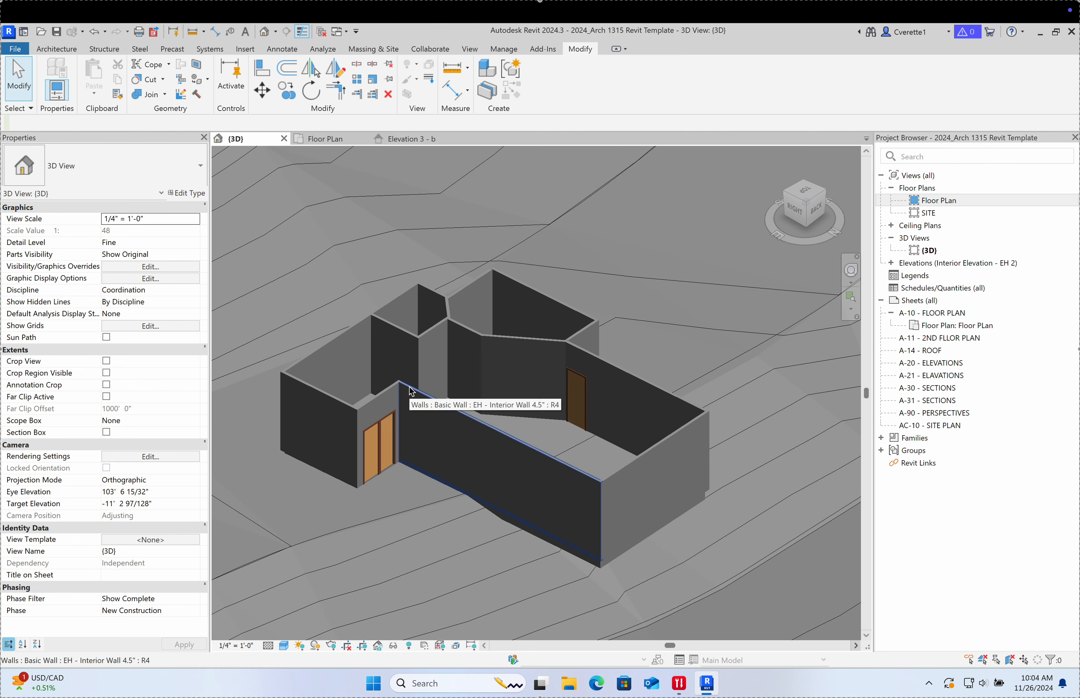
pyautogui.click(323, 139)
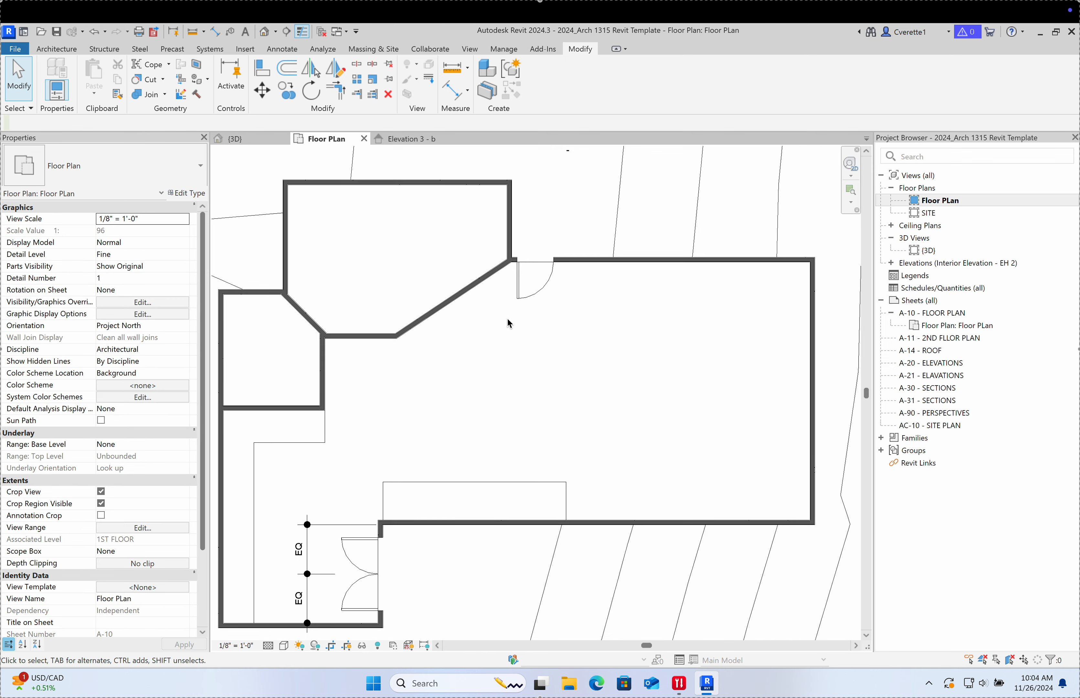
# Step: Start window placement (WN) and pick the Fixed 36" x 48" window type
pyautogui.moveTo(452, 420); pyautogui.dragTo(457, 392, button='middle')
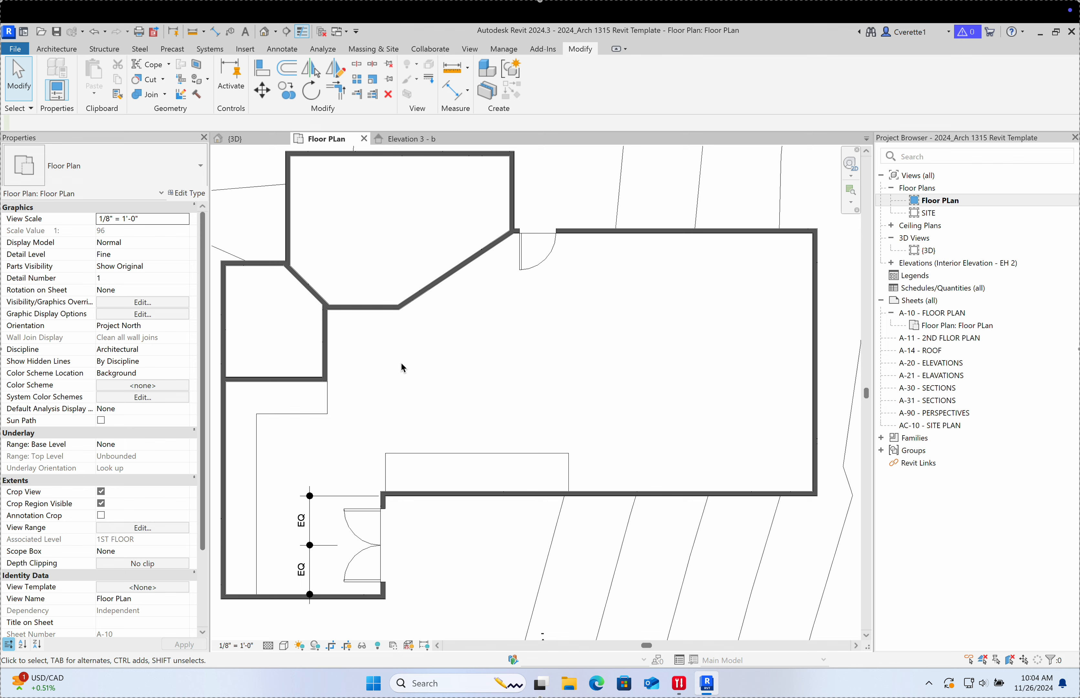
pyautogui.press('w')
pyautogui.press('n')
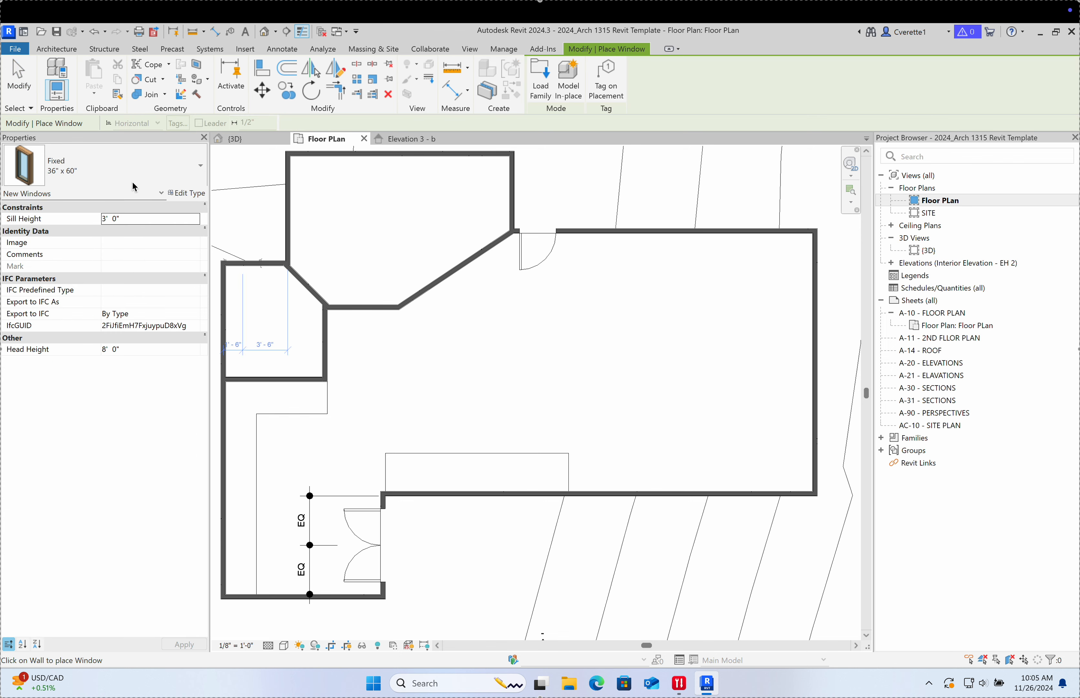
pyautogui.click(100, 181)
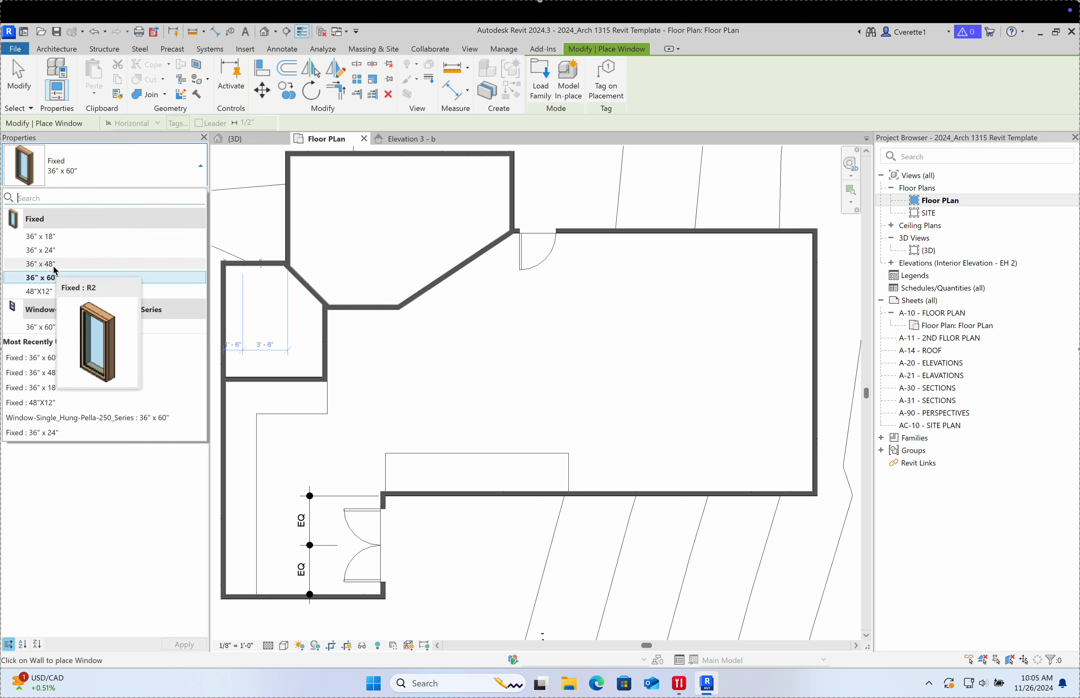
pyautogui.click(41, 264)
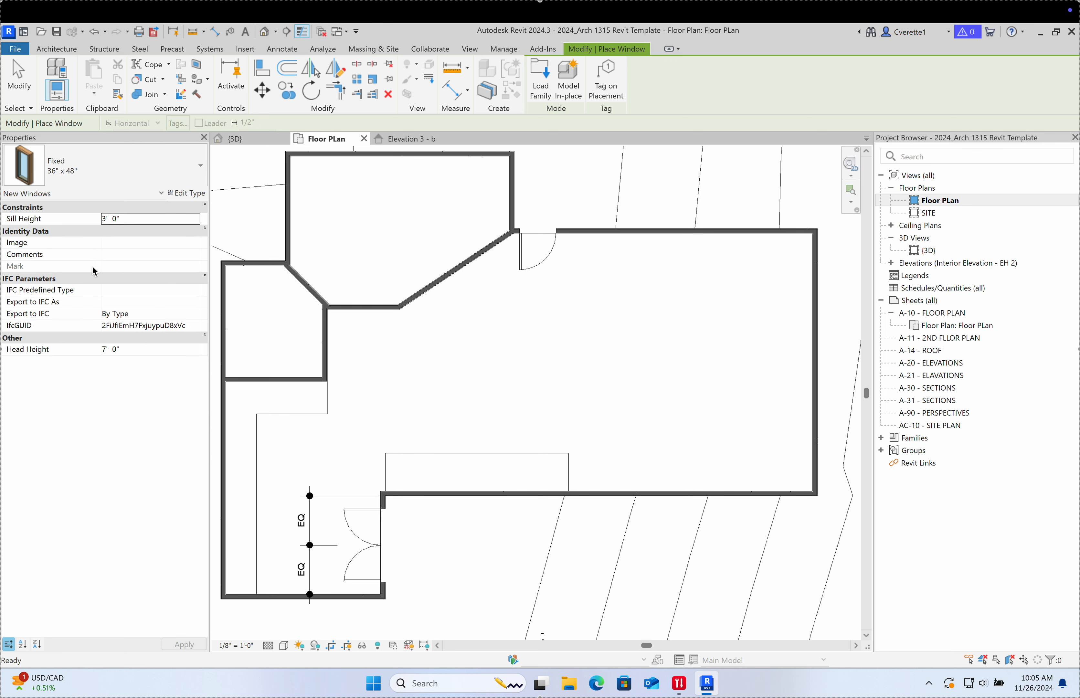
# Step: Duplicate the Fixed 36" x 48" type in Type Properties as a new type named 36" x 120"
pyautogui.click(180, 196)
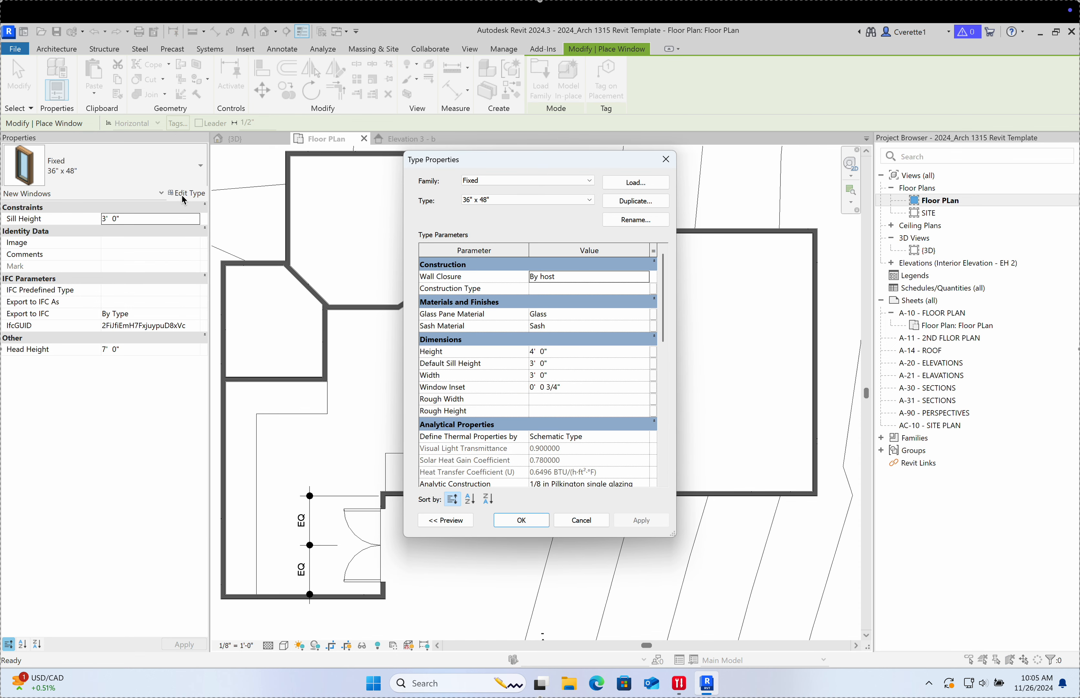
pyautogui.click(635, 203)
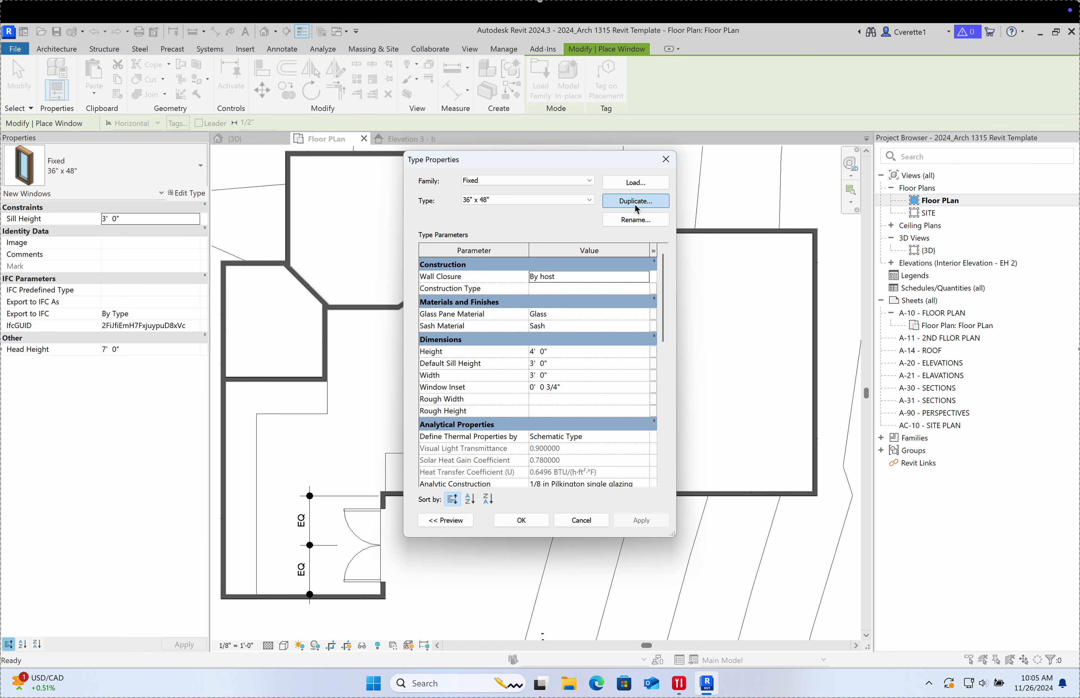
pyautogui.click(547, 340)
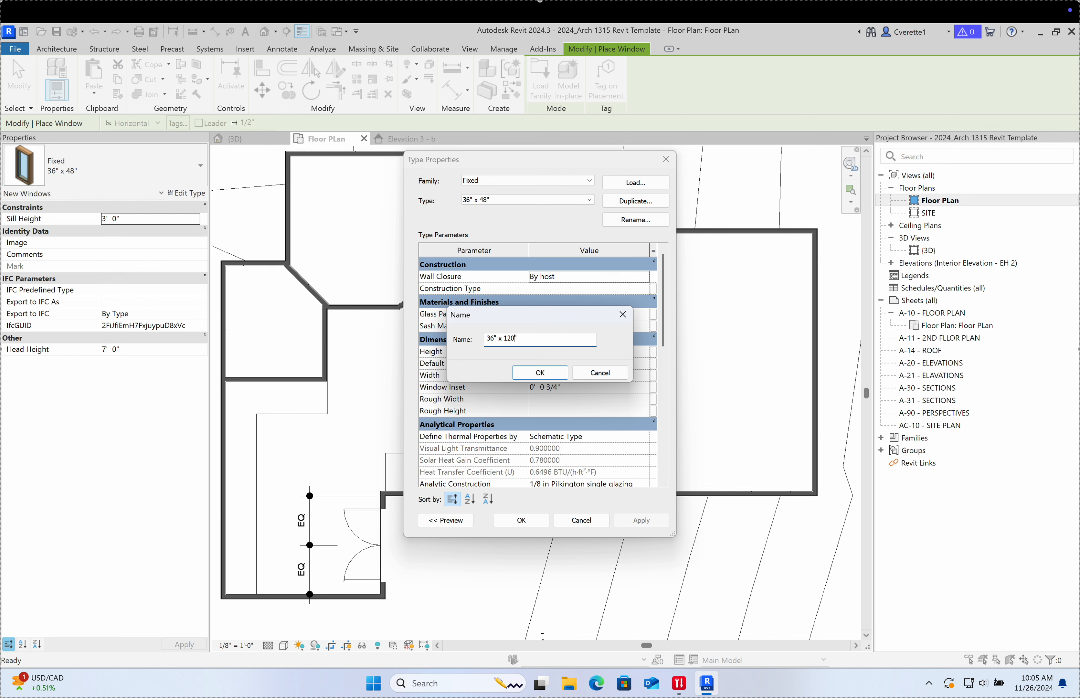
pyautogui.click(539, 372)
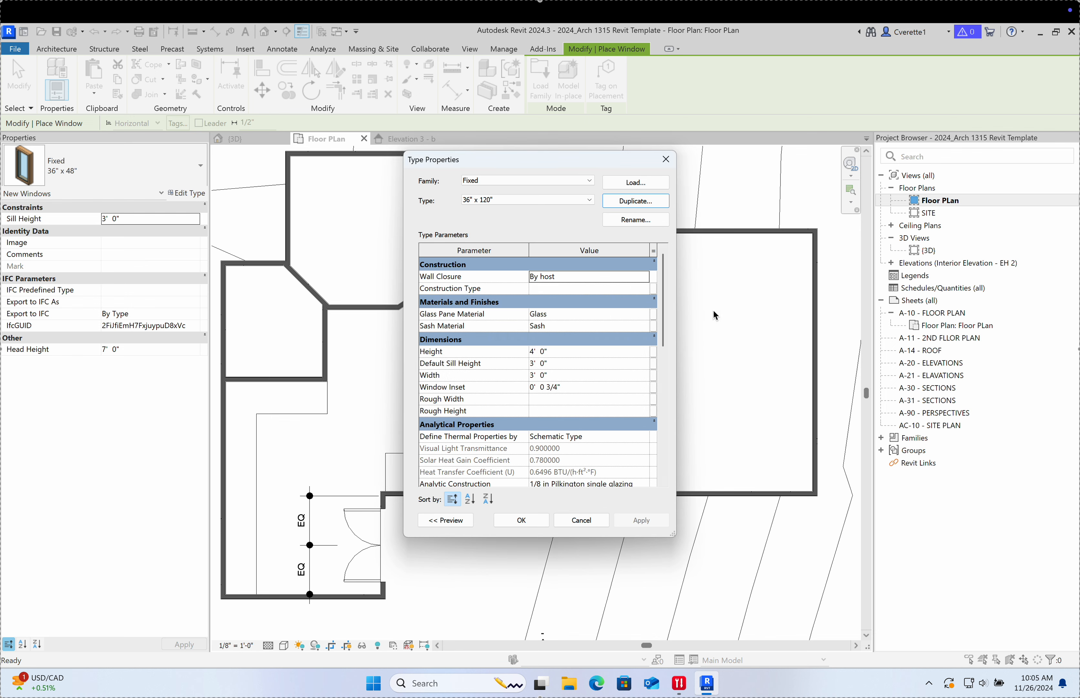
# Step: Give the 36" x 120" window type Height 10' 0" and Width 3' 0", then apply and close
pyautogui.moveTo(663, 315); pyautogui.dragTo(646, 472)
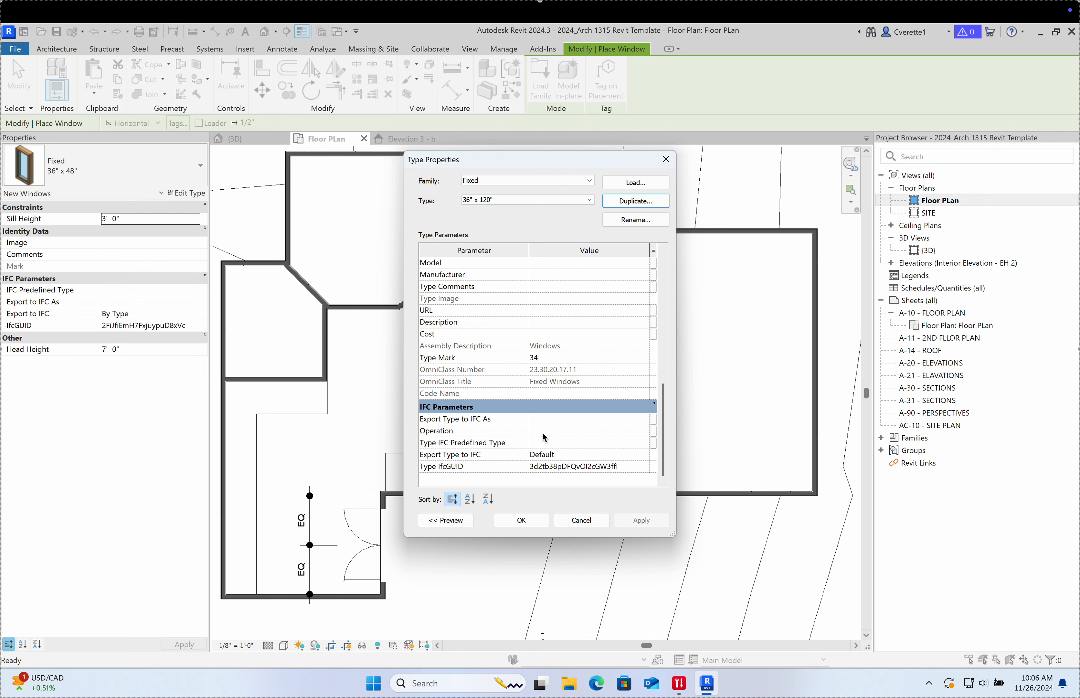
pyautogui.scroll(6, 578, 424)
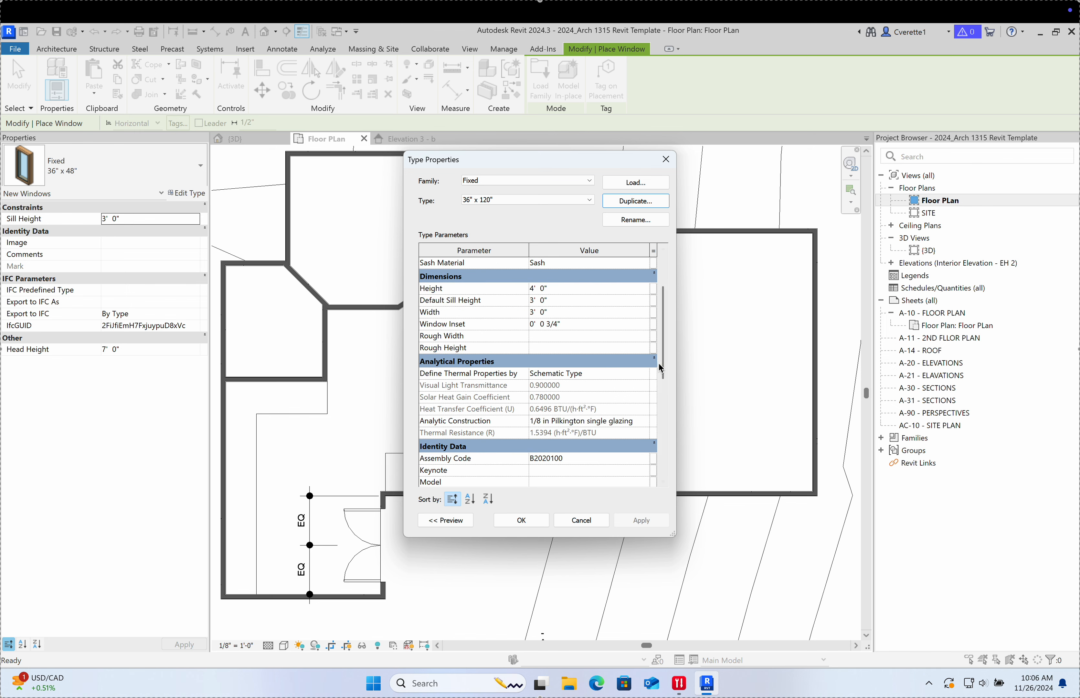
pyautogui.moveTo(663, 363)
pyautogui.mouseDown()
pyautogui.moveTo(665, 373)
pyautogui.moveTo(665, 350)
pyautogui.mouseUp()
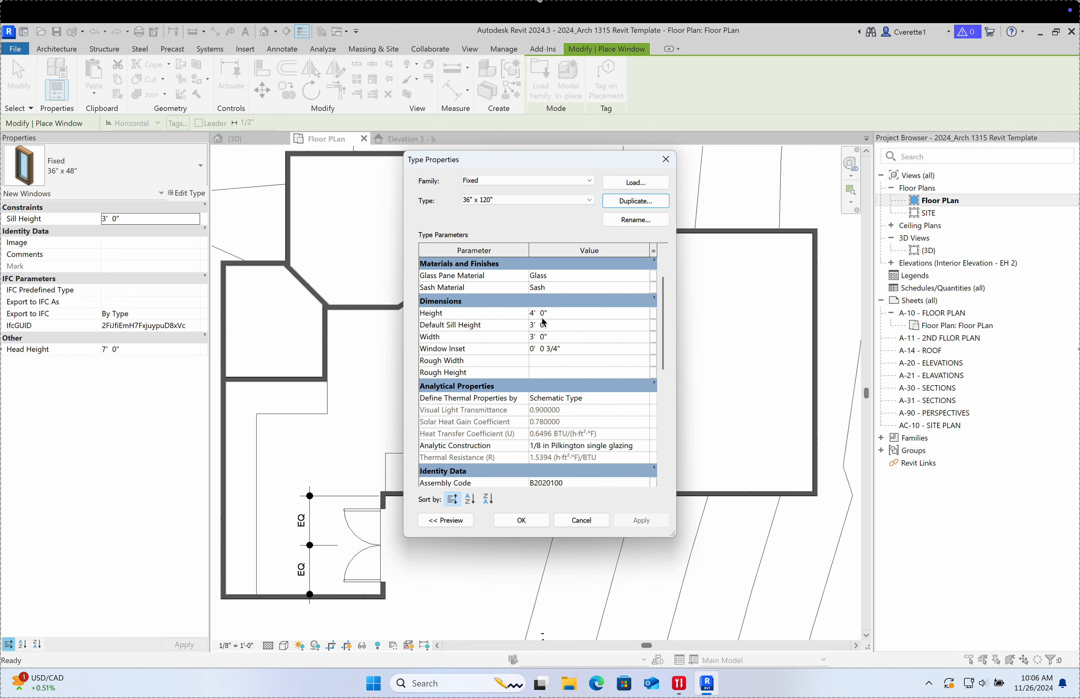
pyautogui.click(554, 316)
pyautogui.write('10')
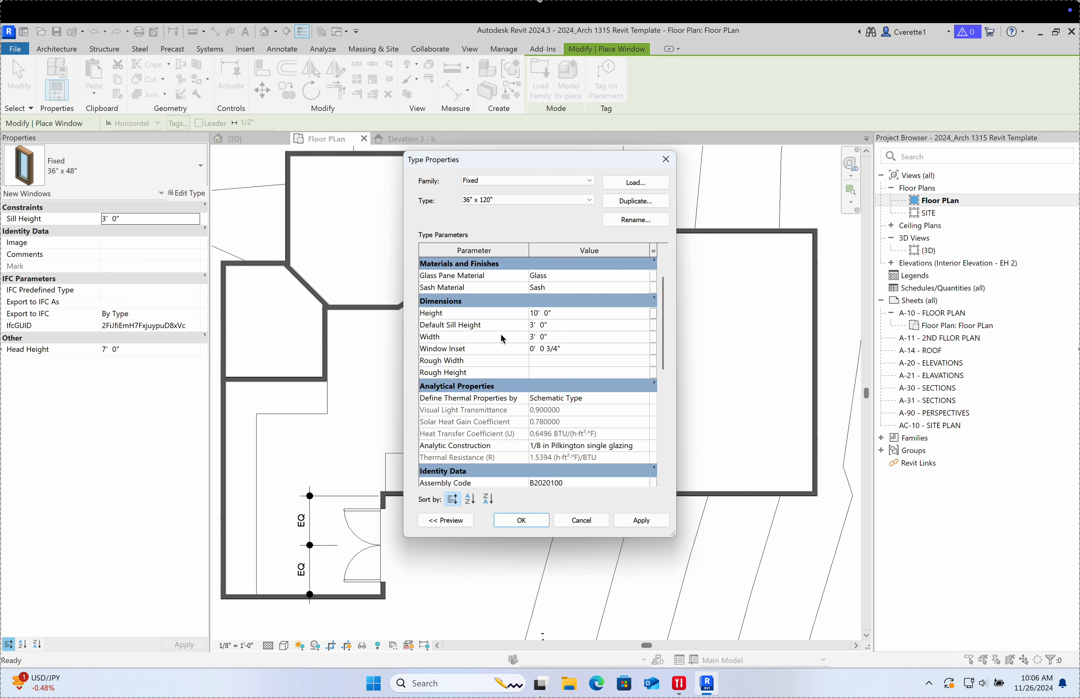
pyautogui.click(564, 338)
pyautogui.write('3')
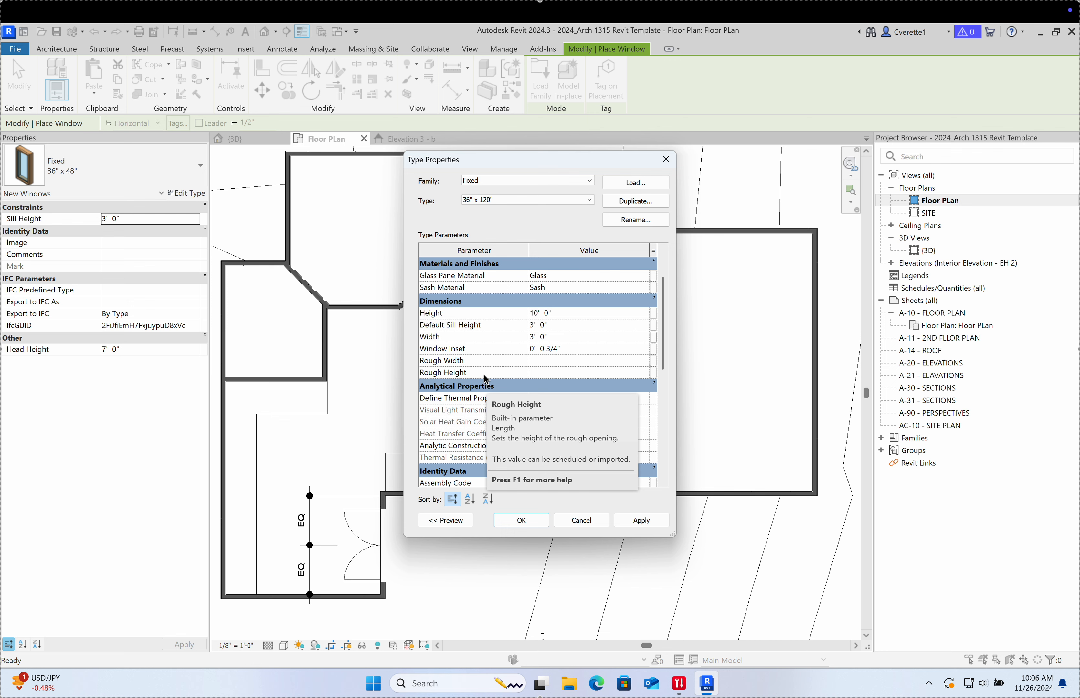
pyautogui.click(637, 525)
pyautogui.click(542, 521)
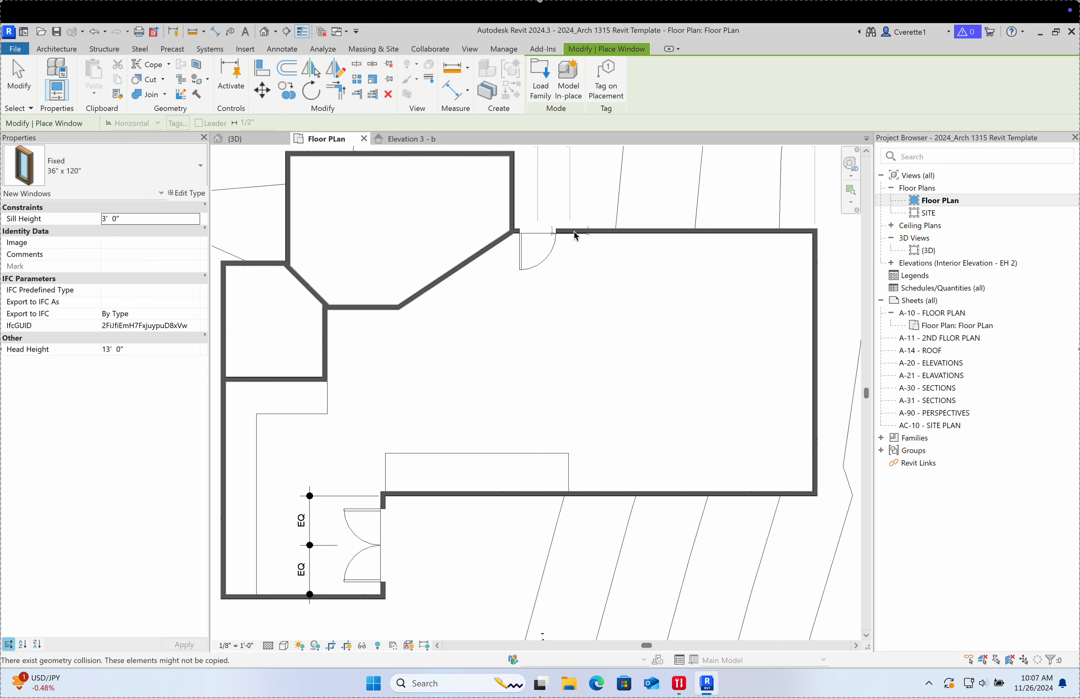
# Step: Place Fixed 36" x 120" windows, two in the top wall and three in the right wall
pyautogui.scroll(5, 606, 236)
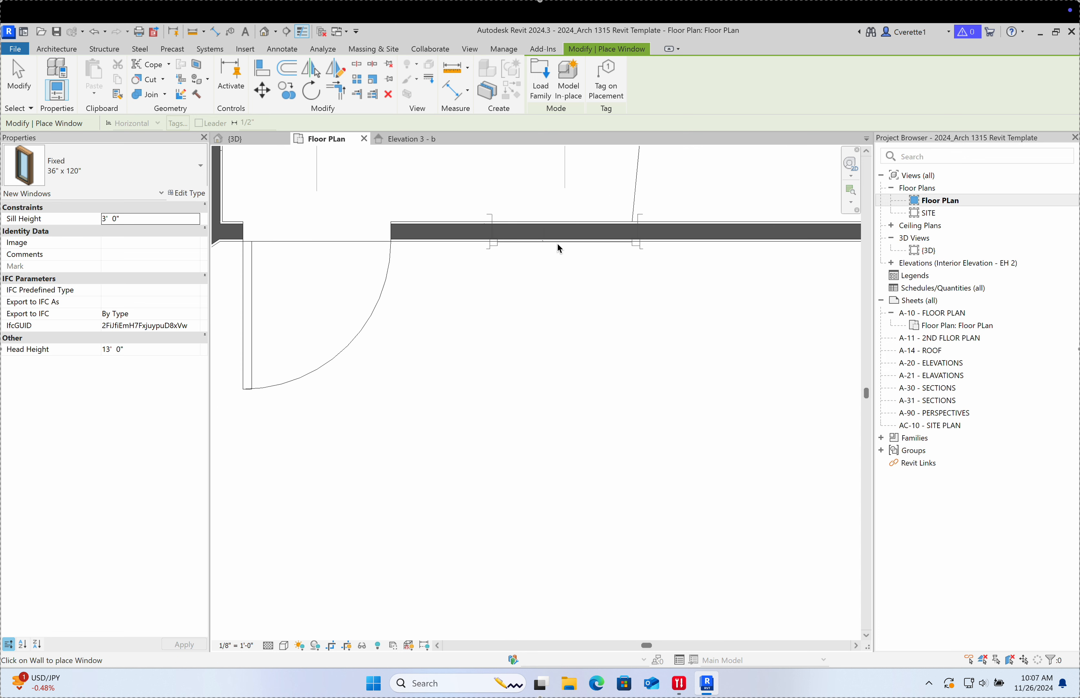
pyautogui.scroll(-4, 535, 248)
pyautogui.scroll(3, 523, 294)
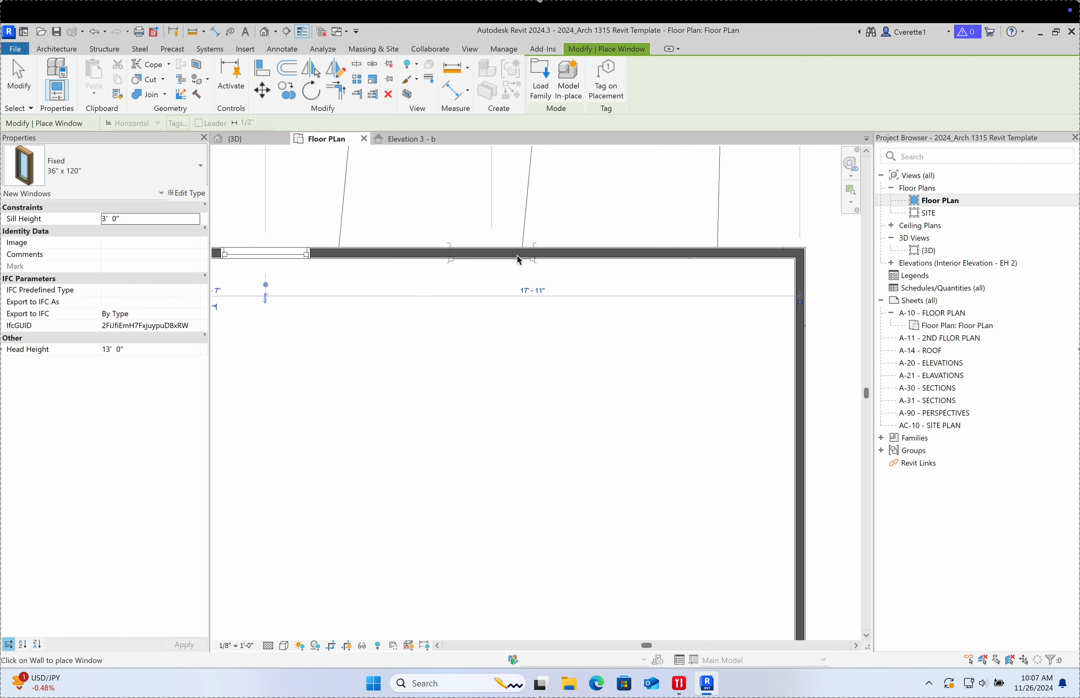
pyautogui.click(480, 256)
pyautogui.click(670, 254)
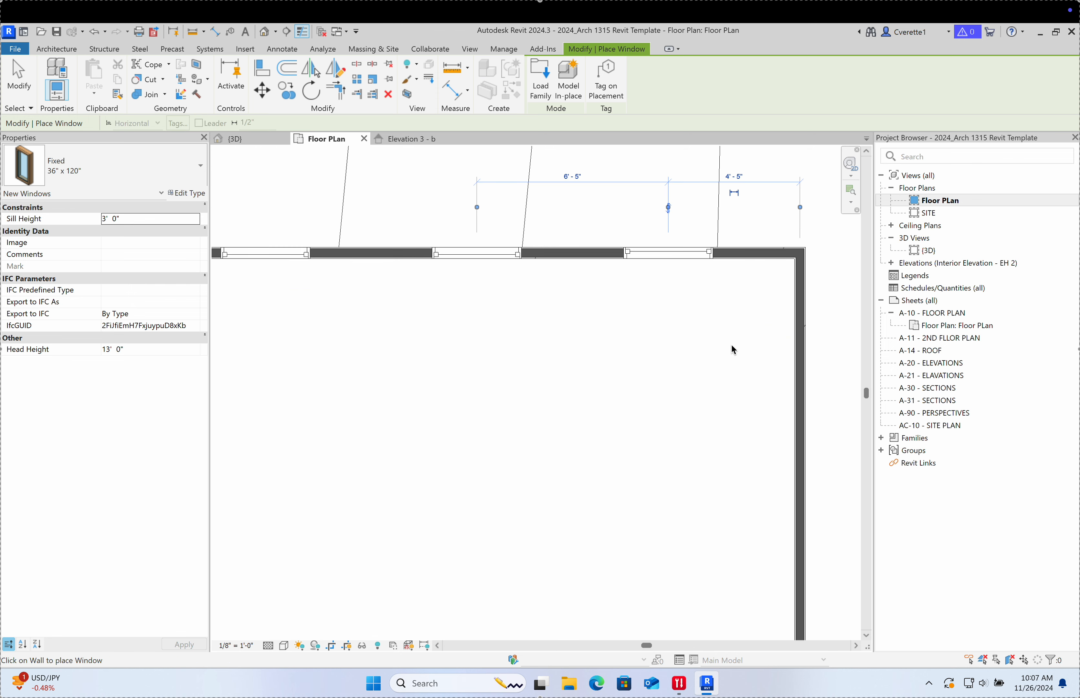
pyautogui.moveTo(731, 349); pyautogui.dragTo(717, 251, button='middle')
pyautogui.click(716, 251)
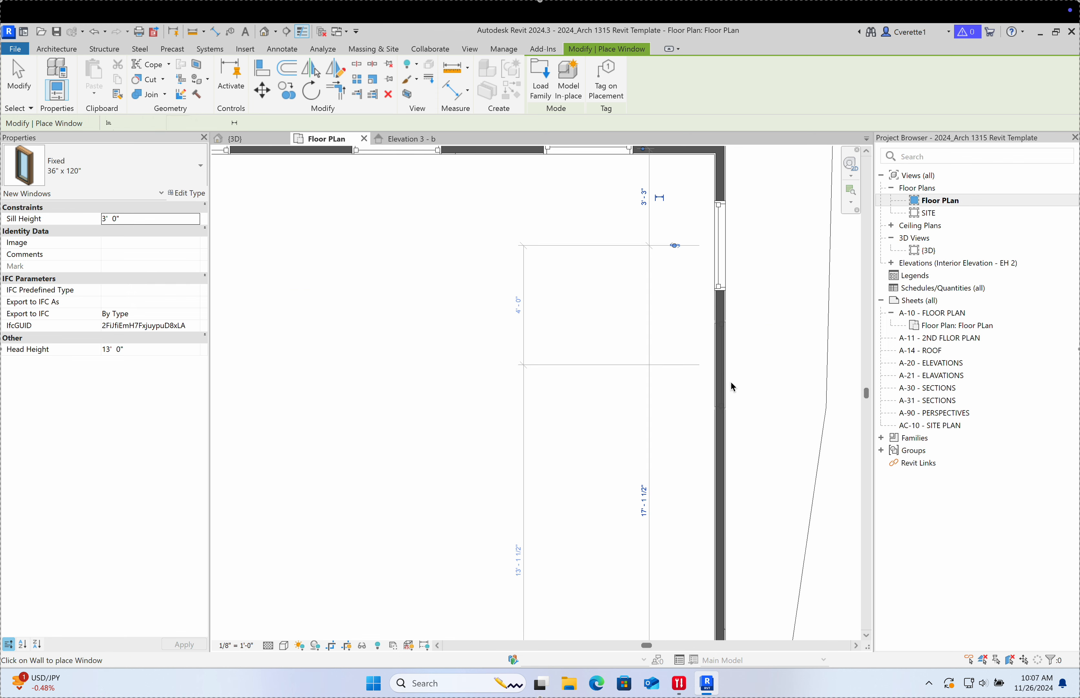
pyautogui.moveTo(730, 381); pyautogui.dragTo(680, 380, button='middle')
pyautogui.scroll(-3, 678, 368)
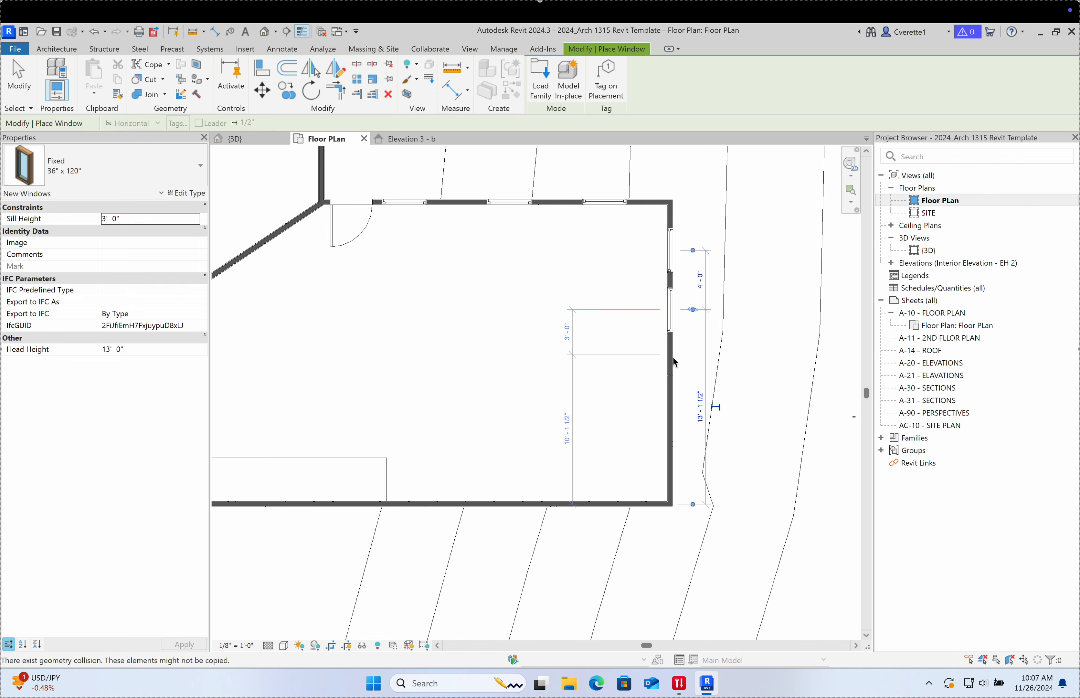
pyautogui.click(674, 355)
pyautogui.click(674, 398)
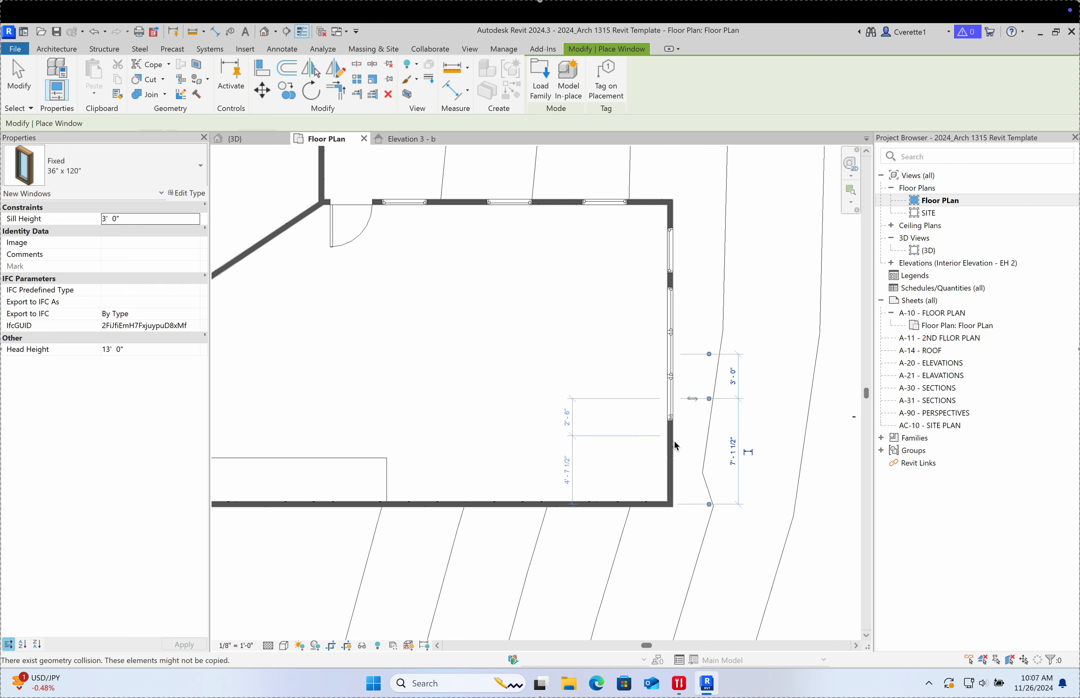
# Step: Place another tall 36" x 120" window in the south wall, then pan toward the entry room
pyautogui.scroll(-5, 675, 452)
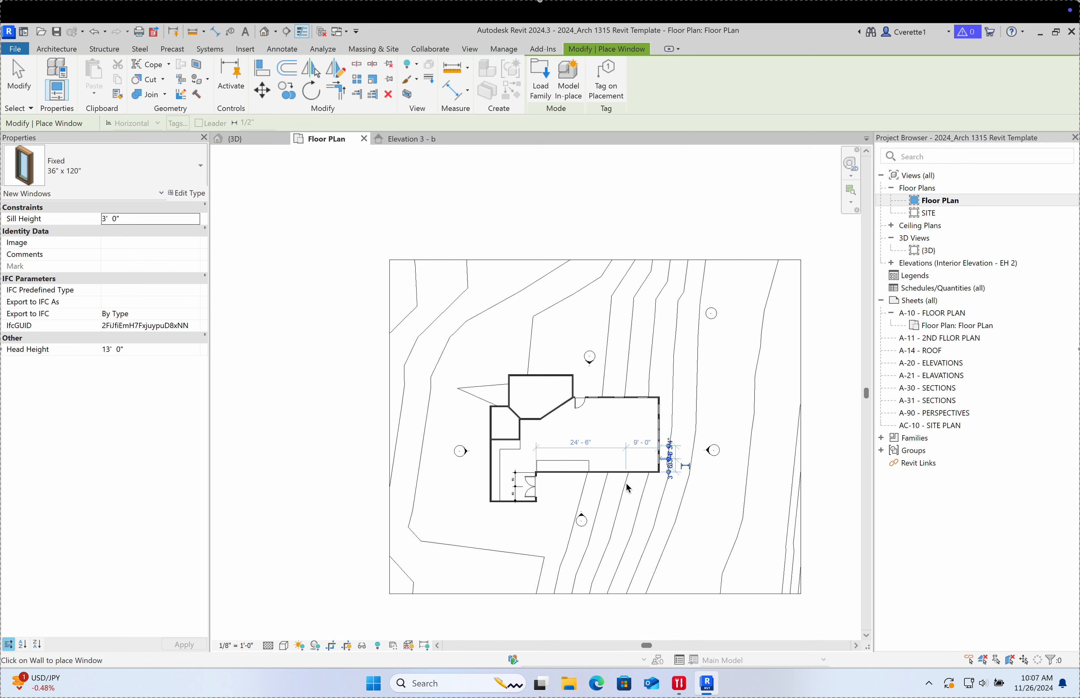
pyautogui.scroll(6, 627, 489)
pyautogui.click(583, 443)
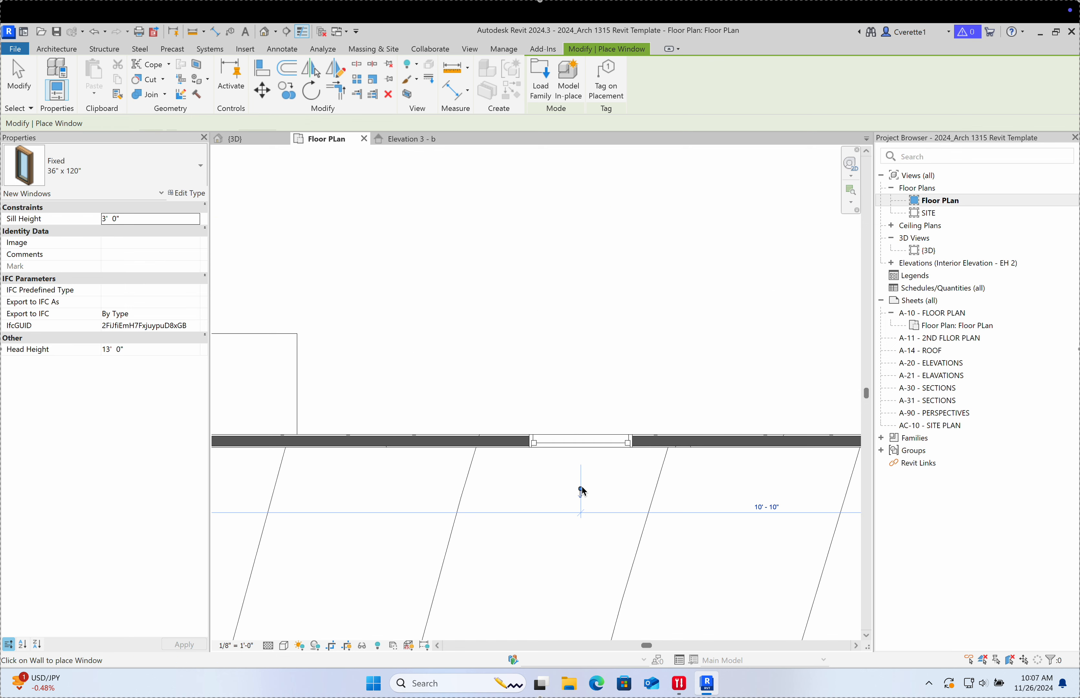
pyautogui.scroll(-5, 470, 550)
pyautogui.scroll(5, 562, 472)
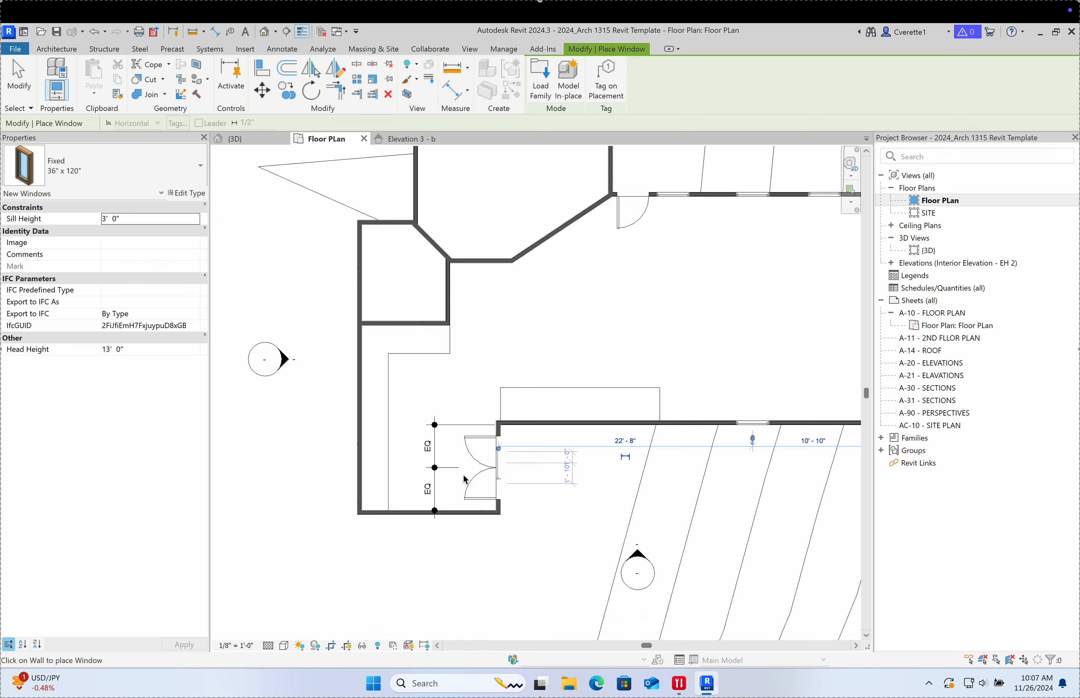
pyautogui.moveTo(427, 494); pyautogui.dragTo(506, 457, button='middle')
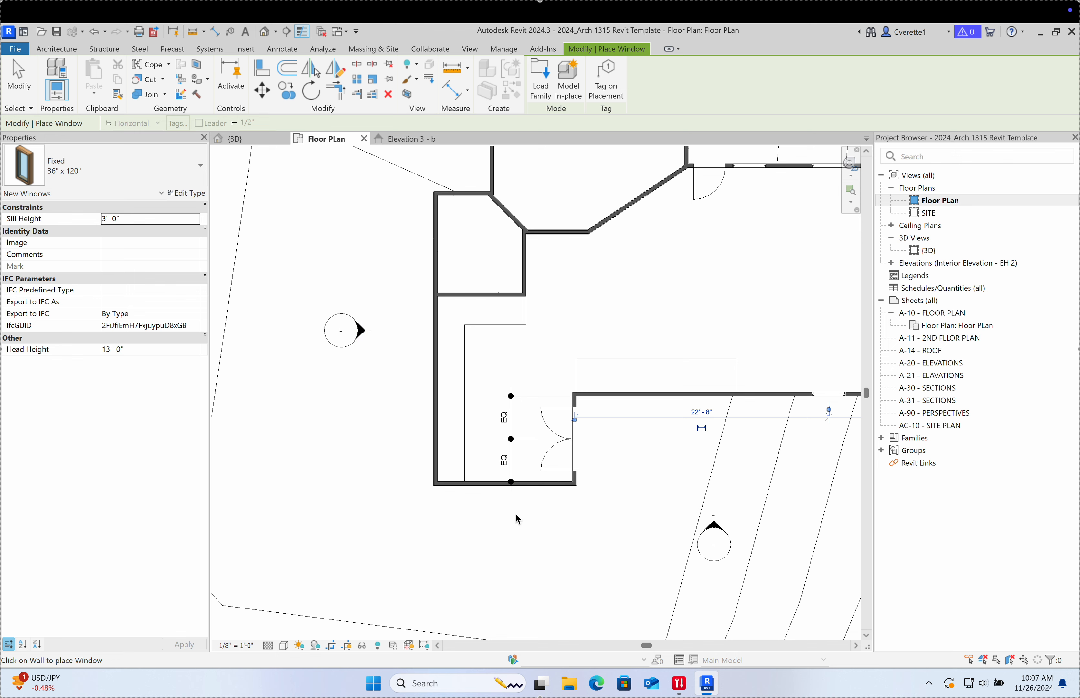
pyautogui.scroll(3, 515, 509)
pyautogui.scroll(-6, 508, 527)
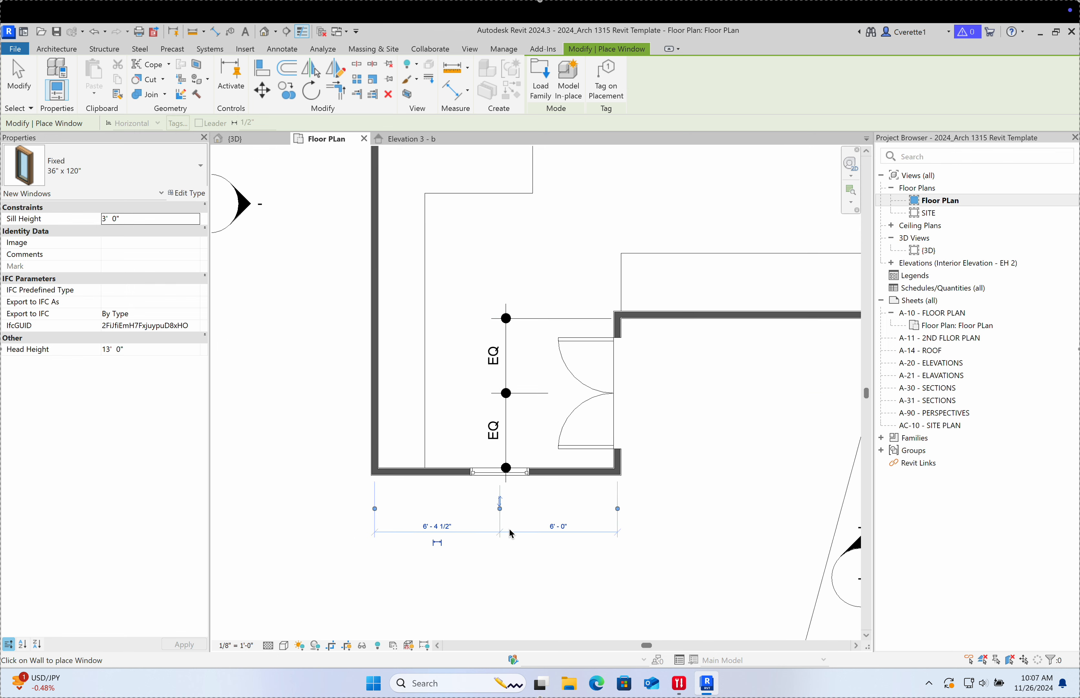
pyautogui.scroll(6, 512, 375)
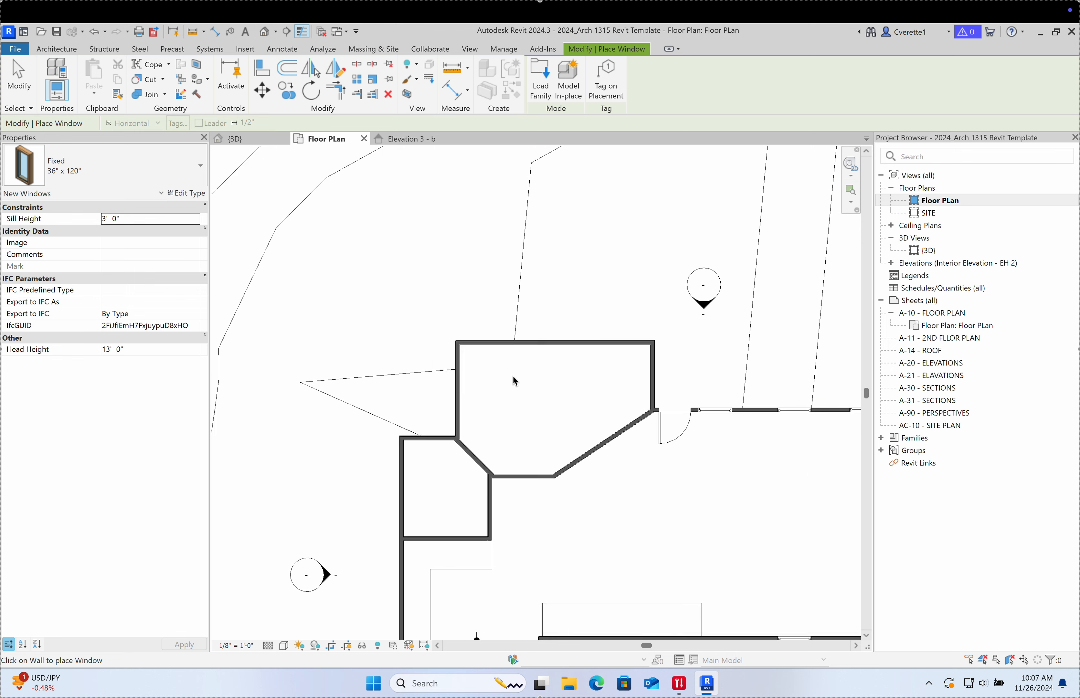
# Step: Place Fixed 36" x 48" windows in the north room's north, west and east walls, then show Elevation 3 - b
pyautogui.click(149, 160)
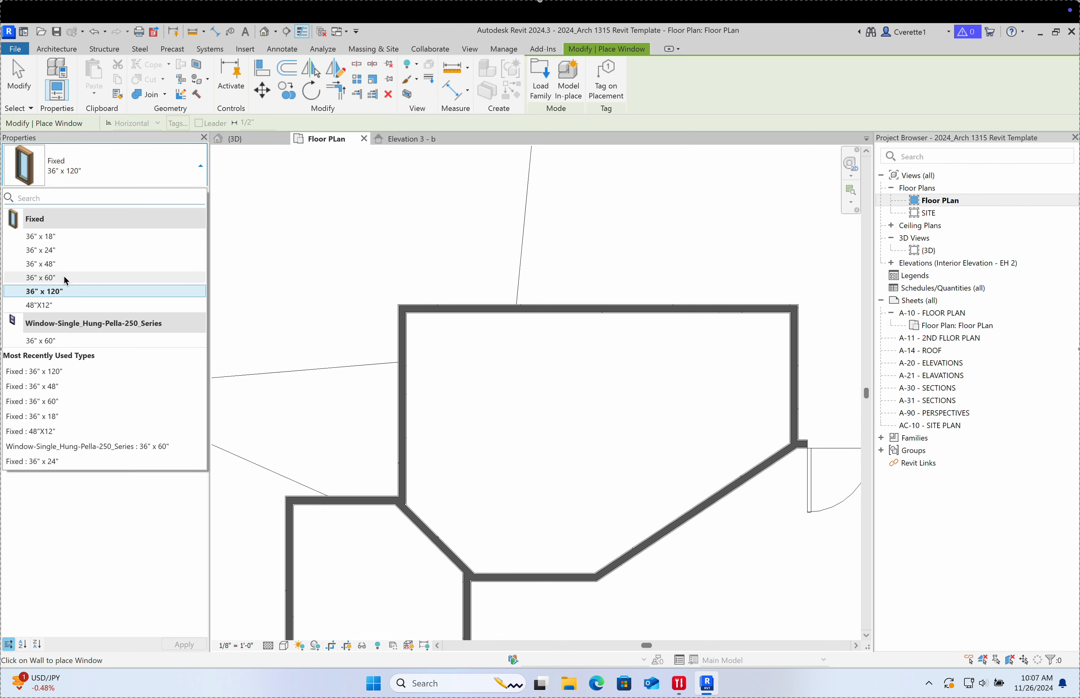
pyautogui.click(54, 267)
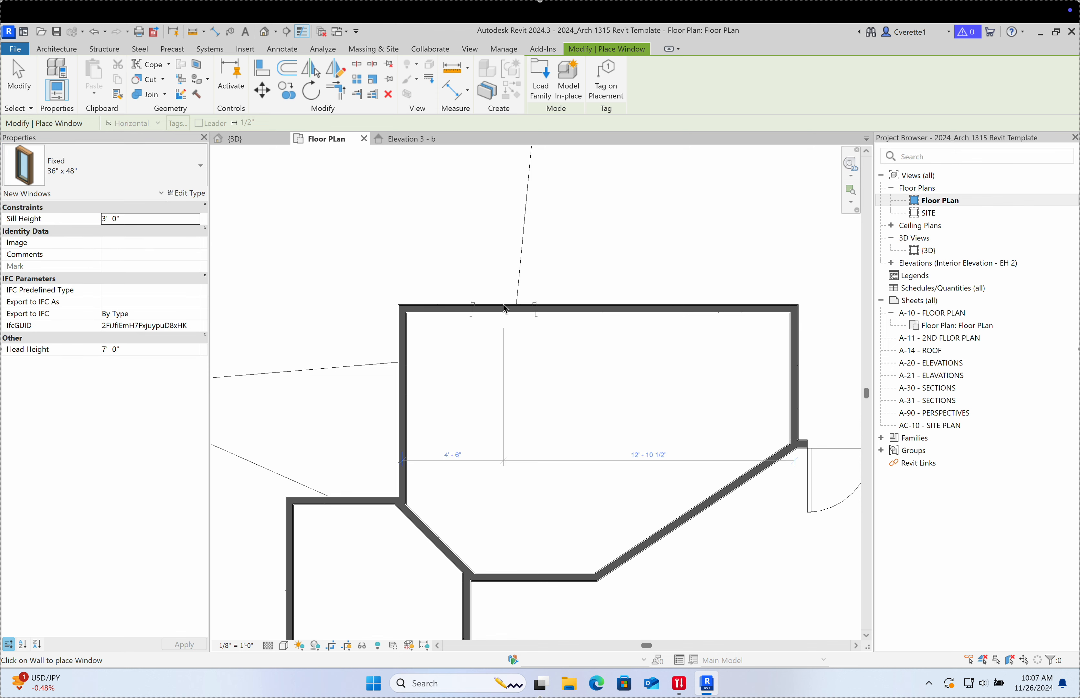
pyautogui.click(574, 310)
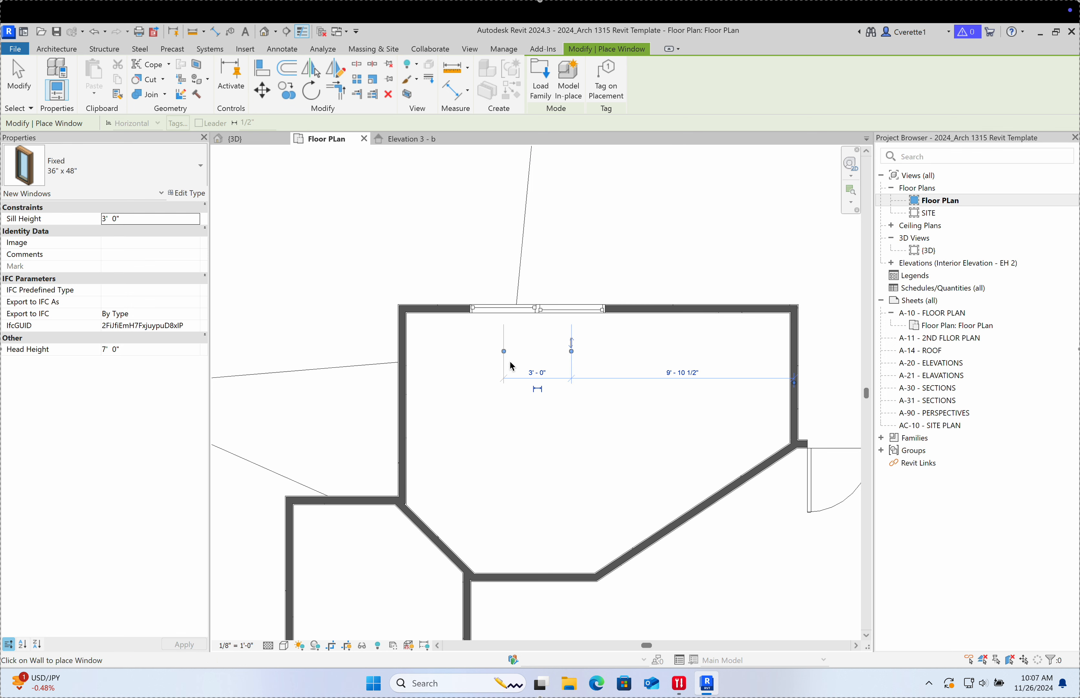
pyautogui.click(407, 407)
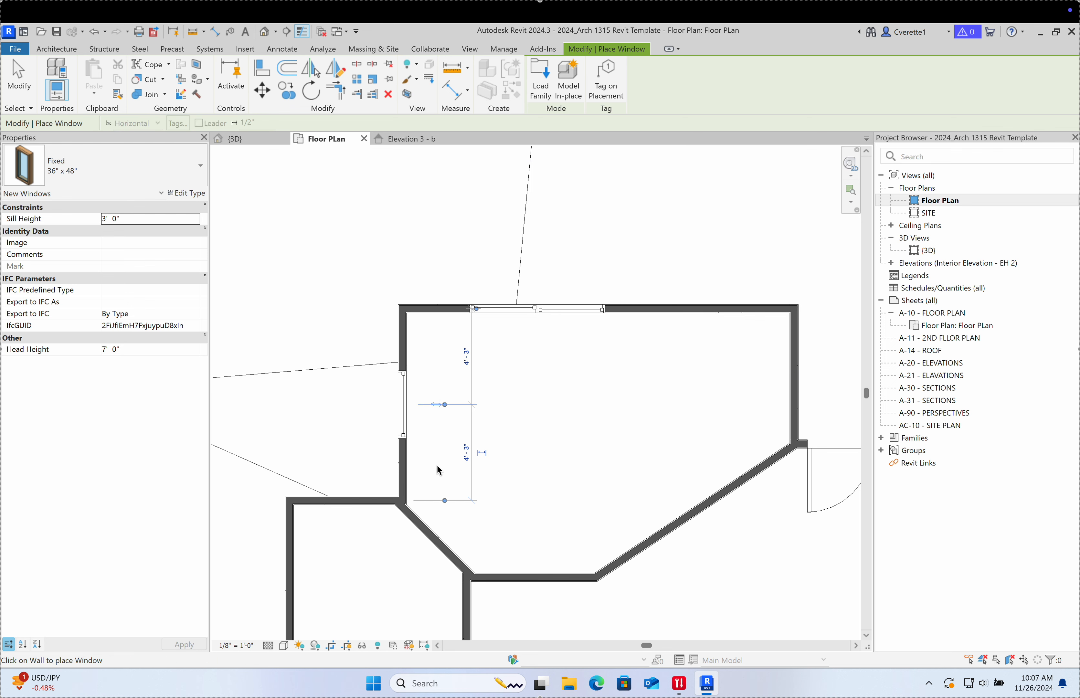
pyautogui.moveTo(770, 402); pyautogui.dragTo(599, 386, button='middle')
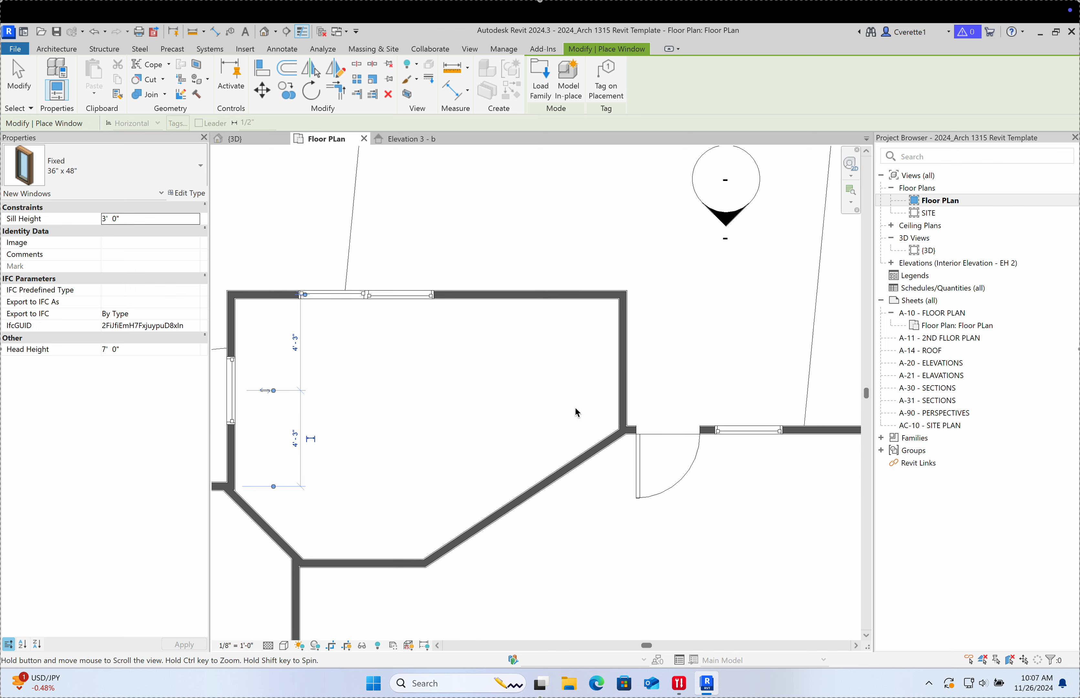
pyautogui.click(618, 358)
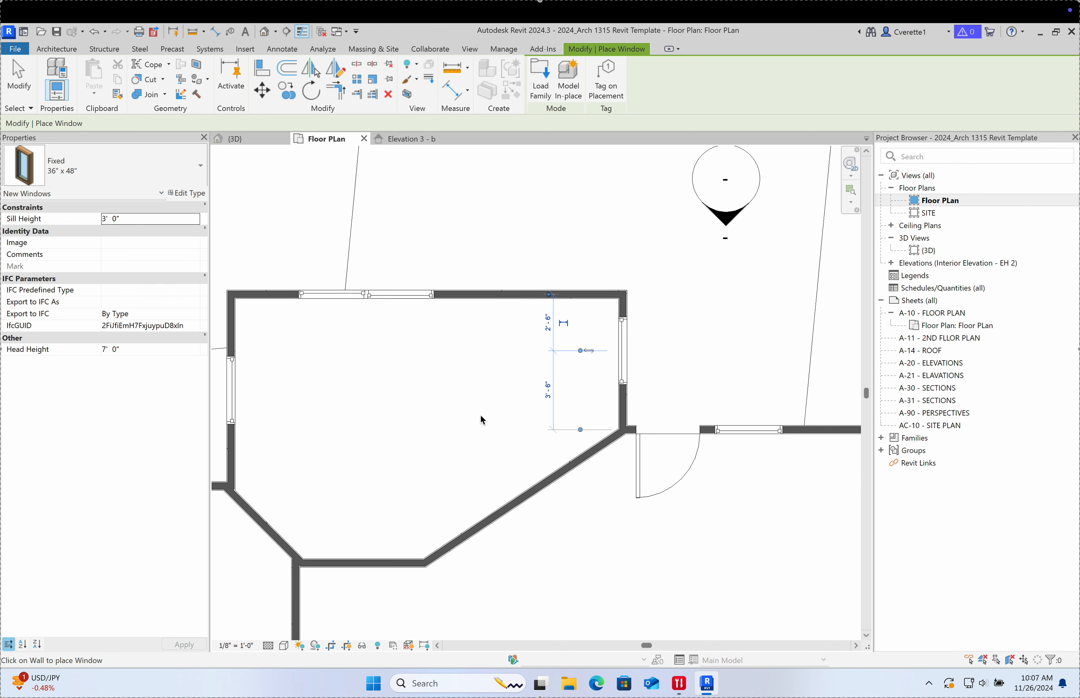
pyautogui.click(408, 140)
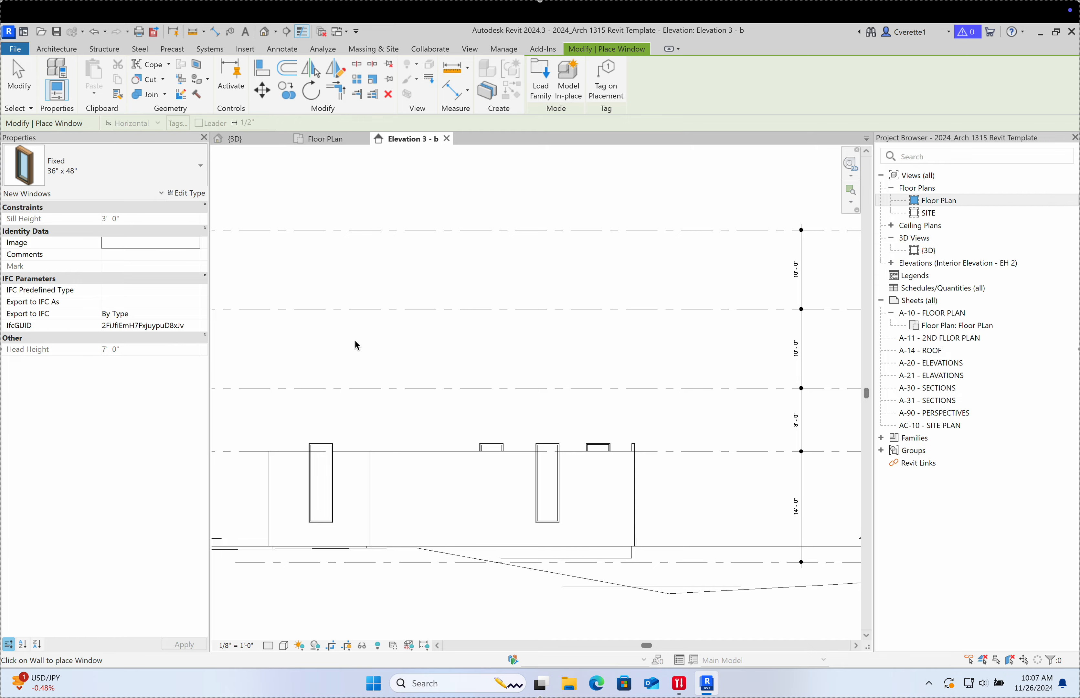
# Step: Orbit the {3D} view to the house's back-left side, end window placement, and select a tall window
pyautogui.click(322, 139)
pyautogui.click(235, 138)
pyautogui.scroll(-2, 499, 399)
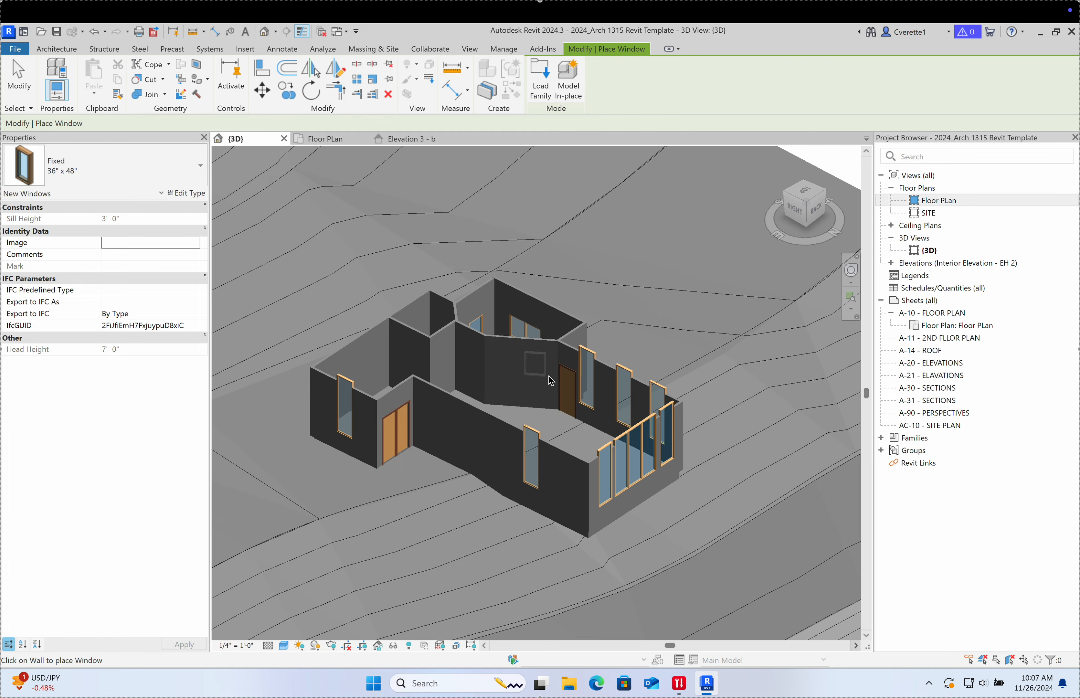
pyautogui.scroll(5, 596, 444)
pyautogui.scroll(-3, 595, 444)
pyautogui.keyDown('shift'); pyautogui.moveTo(595, 444); pyautogui.dragTo(363, 371, button='middle'); pyautogui.keyUp('shift')
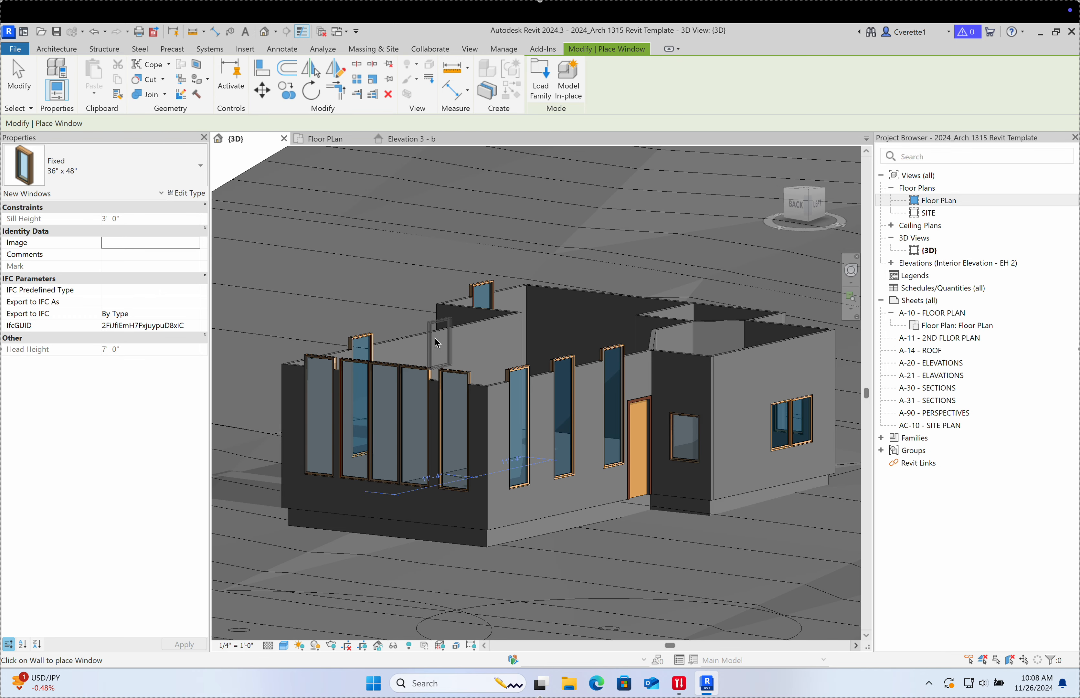
pyautogui.press('Escape')
pyautogui.click(422, 373)
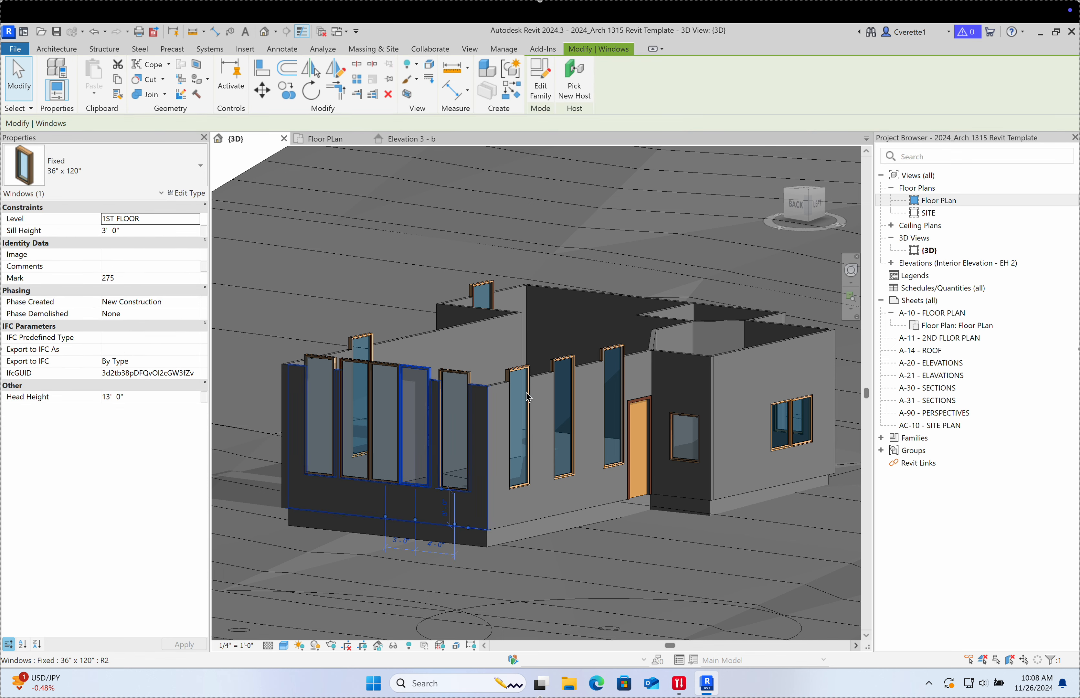
# Step: Select all visible 36" x 120" windows and set their Sill Height to 0' 0", putting heads at 10' 0"
pyautogui.rightClick(422, 374)
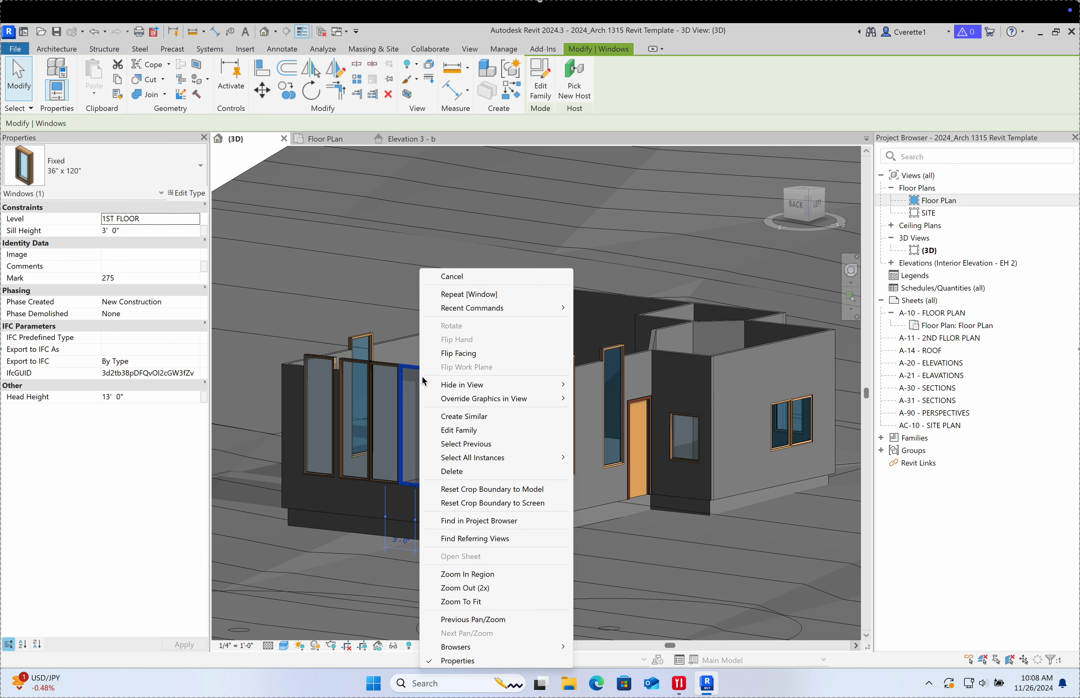
pyautogui.moveTo(467, 462)
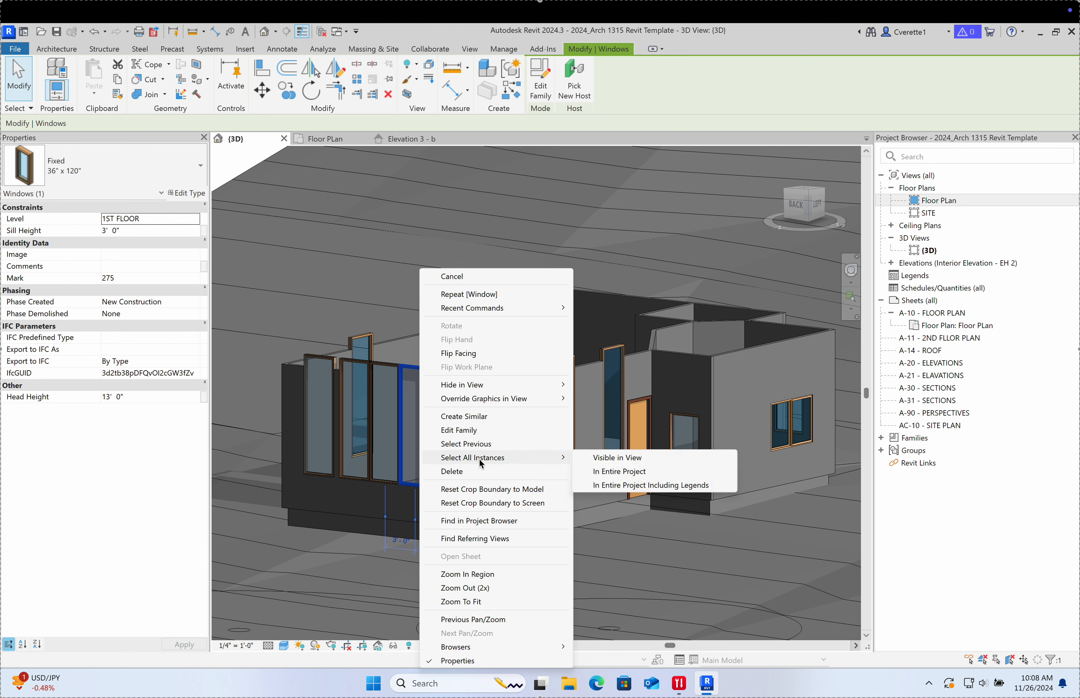
pyautogui.click(597, 463)
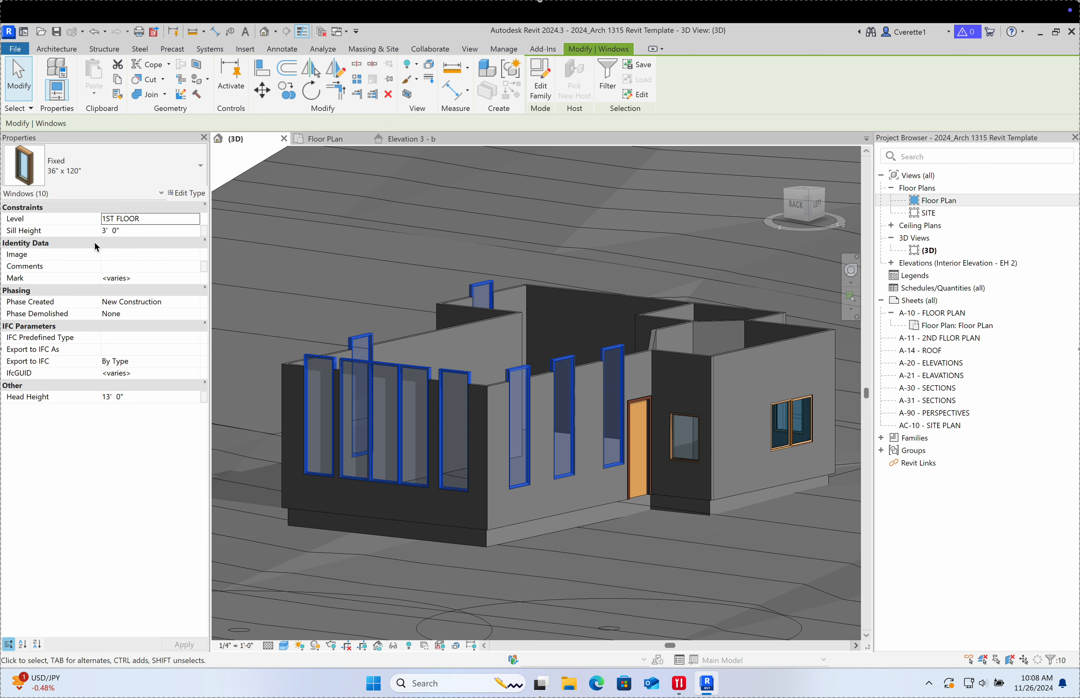
pyautogui.click(125, 231)
pyautogui.moveTo(126, 232); pyautogui.dragTo(101, 232)
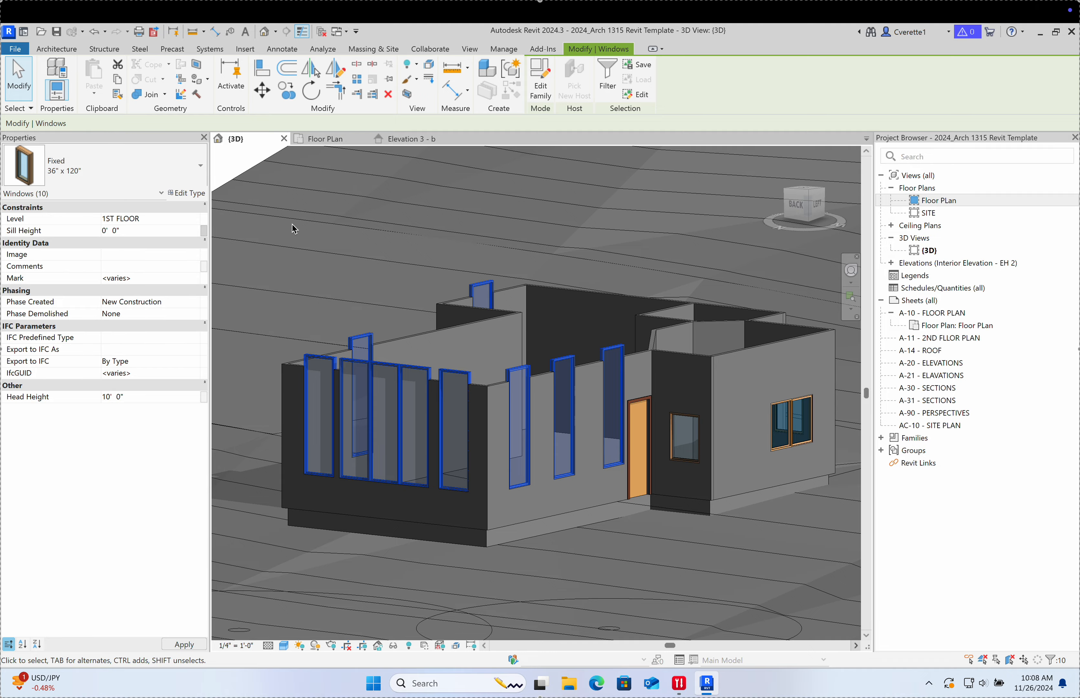
pyautogui.press('Escape')
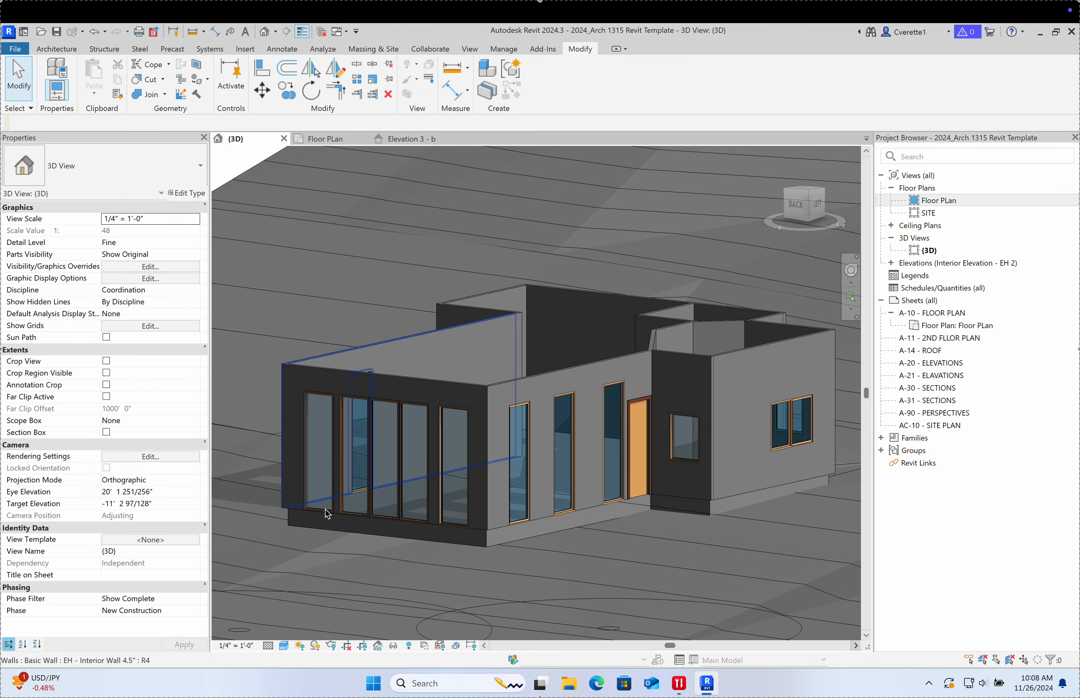
# Step: Start Align (AL) in 3D, picking a window frame edge and Tab-cycling between window and wall references
pyautogui.keyDown('shift'); pyautogui.moveTo(334, 515); pyautogui.dragTo(421, 542, button='middle'); pyautogui.keyUp('shift')
pyautogui.scroll(2, 539, 473)
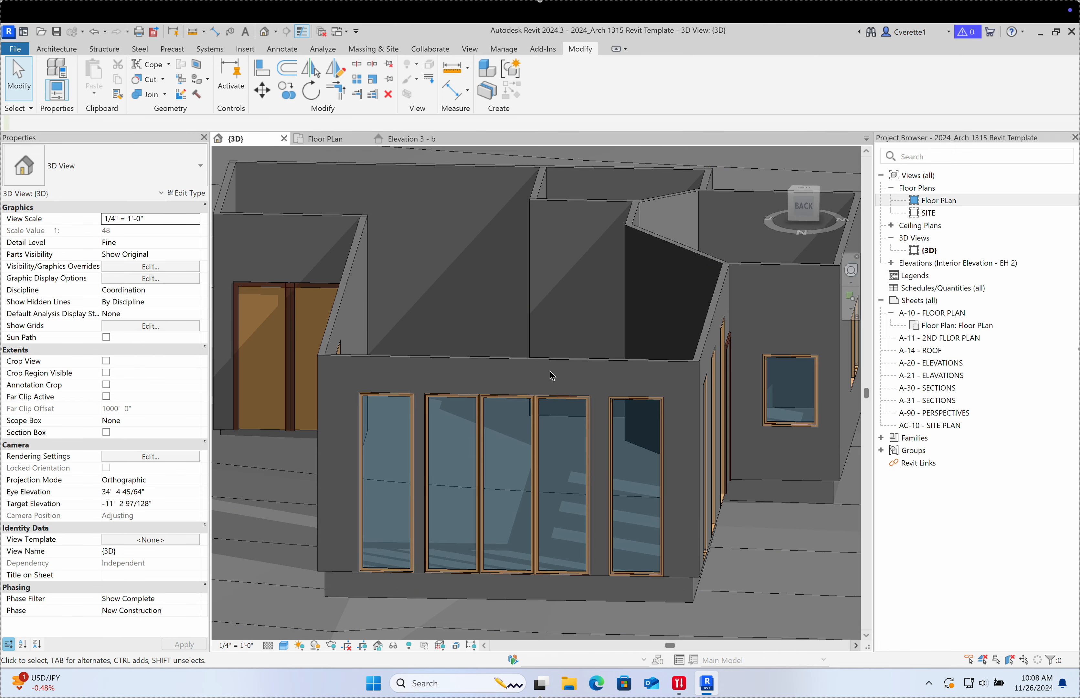
pyautogui.press('a')
pyautogui.press('l')
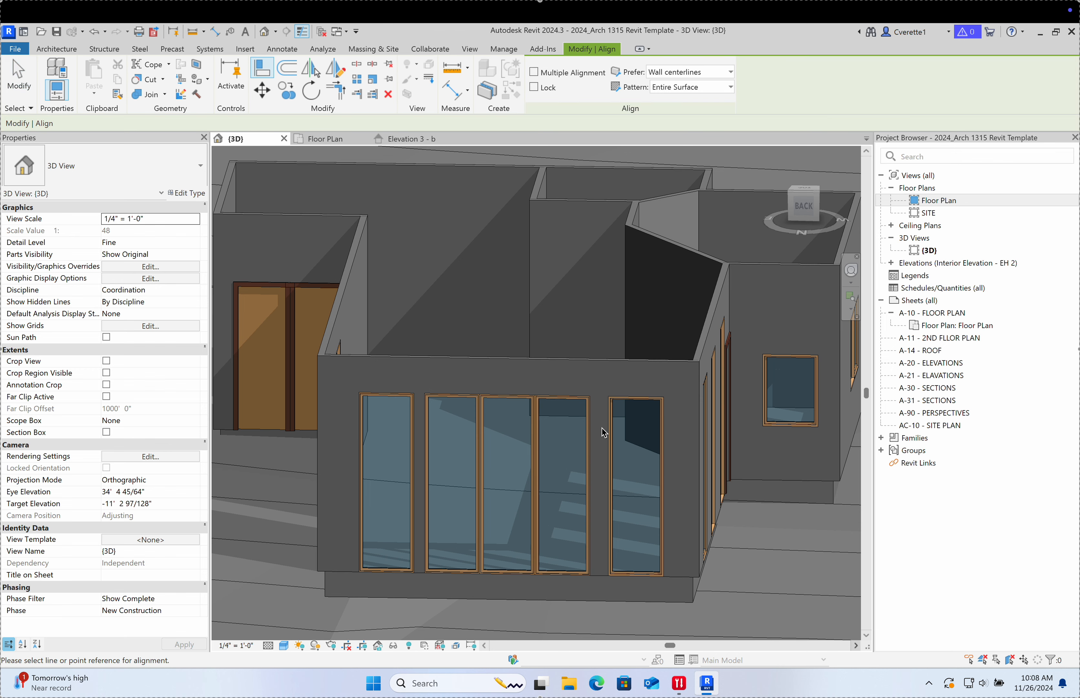
pyautogui.scroll(6, 594, 428)
pyautogui.click(570, 414)
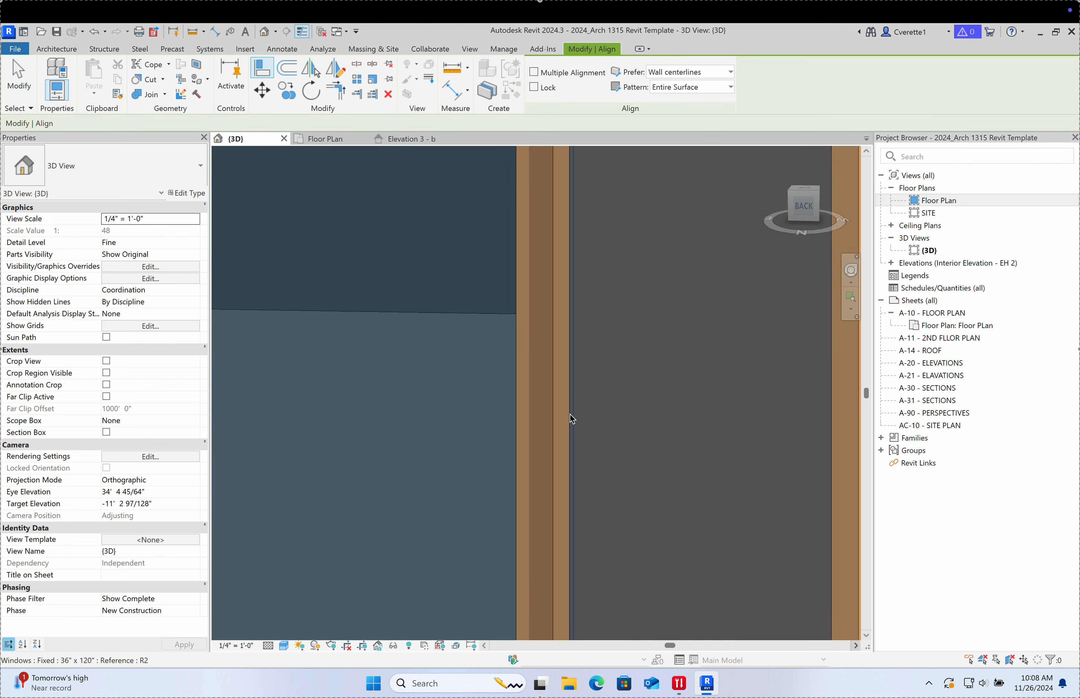
pyautogui.press('Tab')
pyautogui.press('Tab')
pyautogui.press('Tab')
pyautogui.press('Tab')
pyautogui.press('Tab')
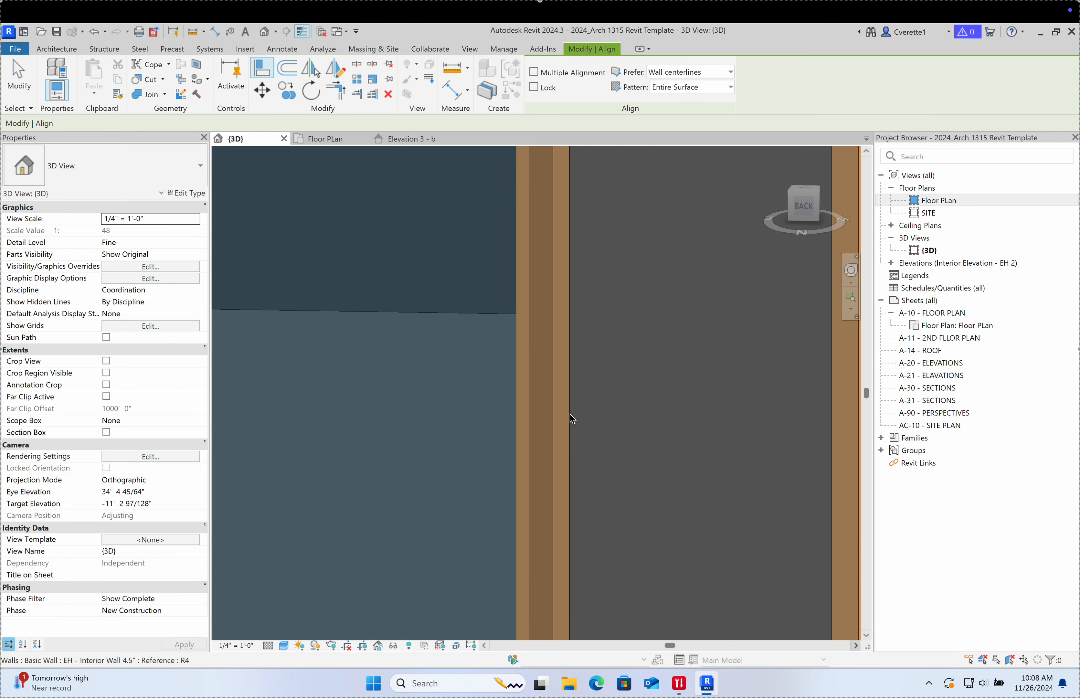
pyautogui.press('Tab')
pyautogui.press('Tab')
pyautogui.press('Tab')
pyautogui.press('Tab')
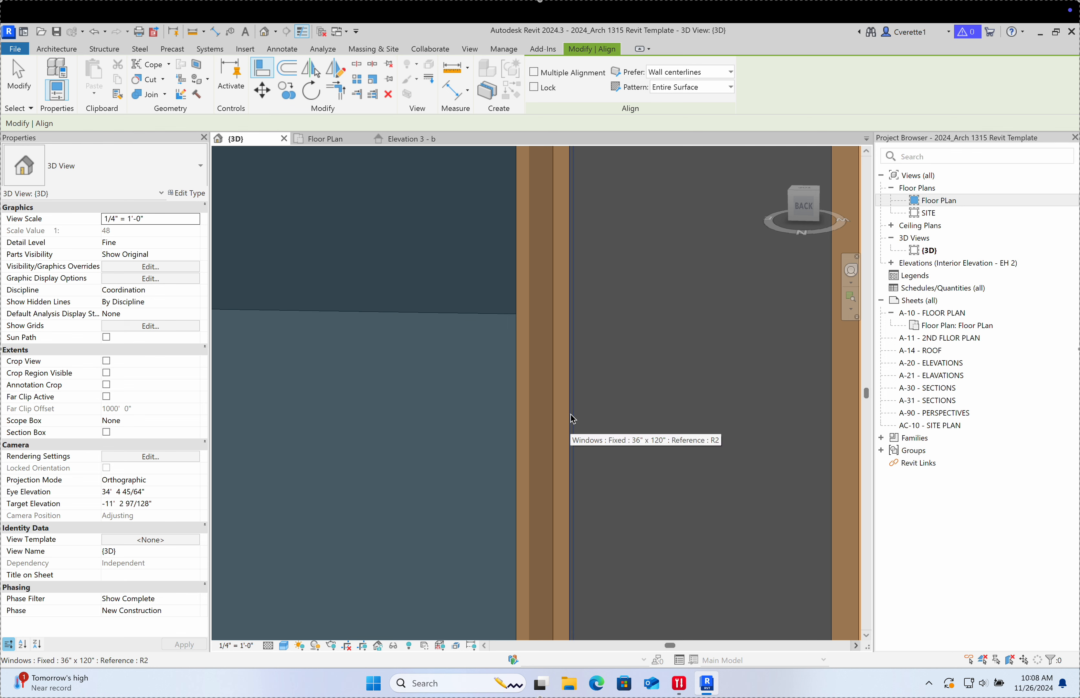
# Step: Return to the Floor Plan view
pyautogui.click(330, 140)
pyautogui.scroll(-10, 577, 348)
pyautogui.scroll(4, 634, 365)
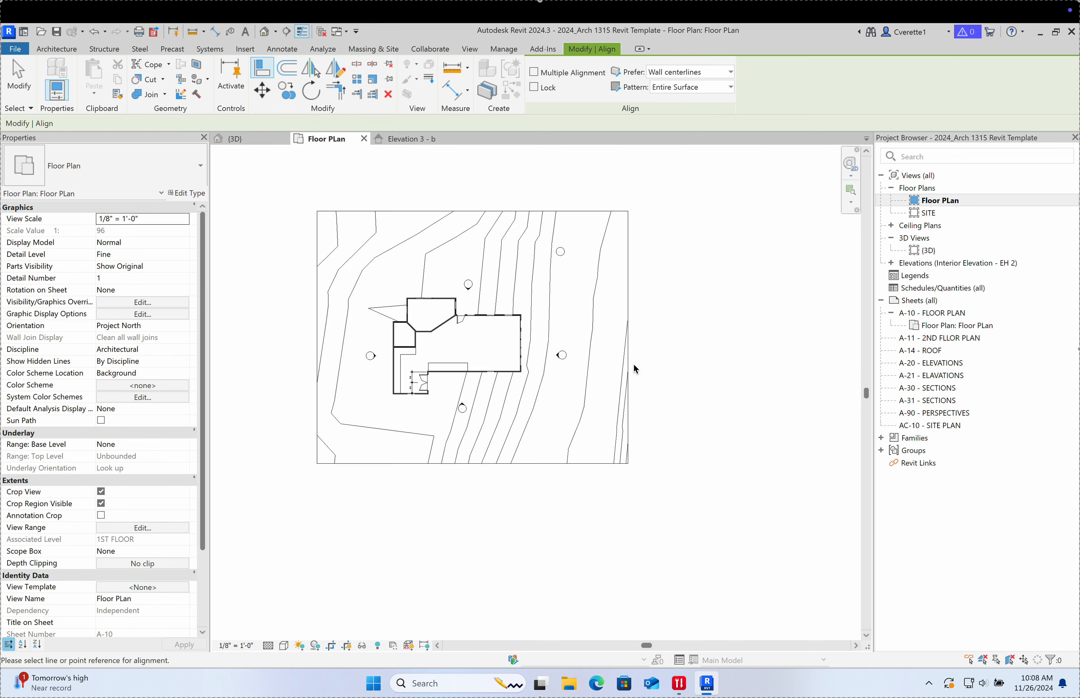
# Step: Dimension the east room (DI) through the window centre, giving 9'-11 1/4" and 10'-0 3/4" segments
pyautogui.scroll(8, 634, 366)
pyautogui.moveTo(386, 308); pyautogui.dragTo(630, 333, button='middle')
pyautogui.scroll(3, 332, 256)
pyautogui.scroll(1, 338, 266)
pyautogui.moveTo(339, 269); pyautogui.dragTo(400, 339, button='middle')
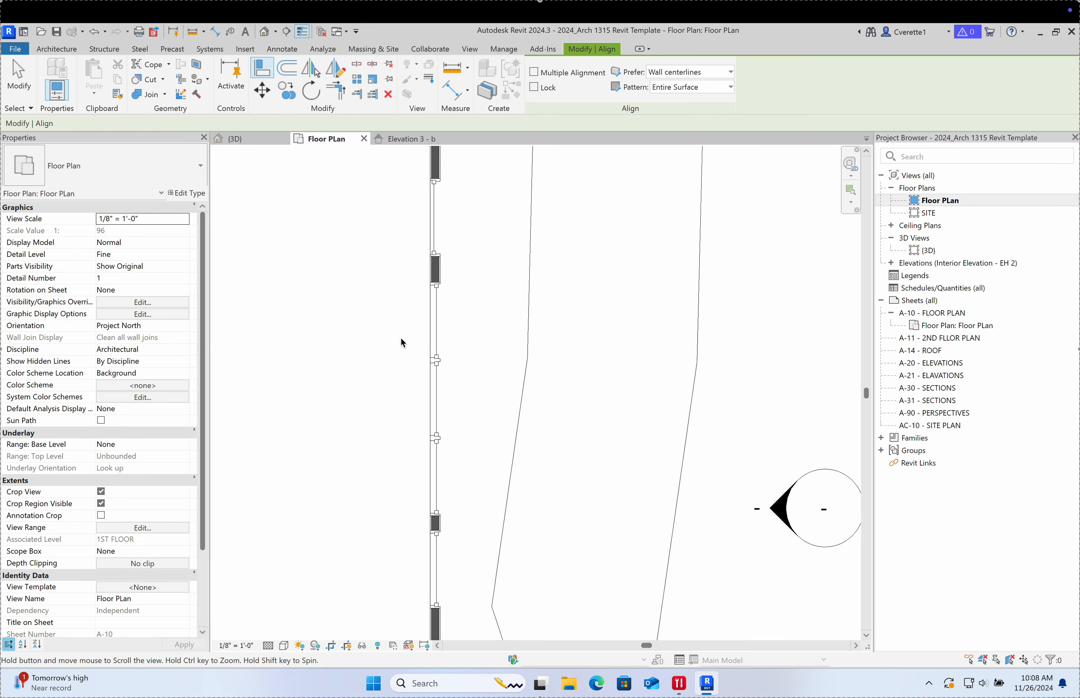
pyautogui.scroll(-2, 402, 343)
pyautogui.press('d')
pyautogui.press('i')
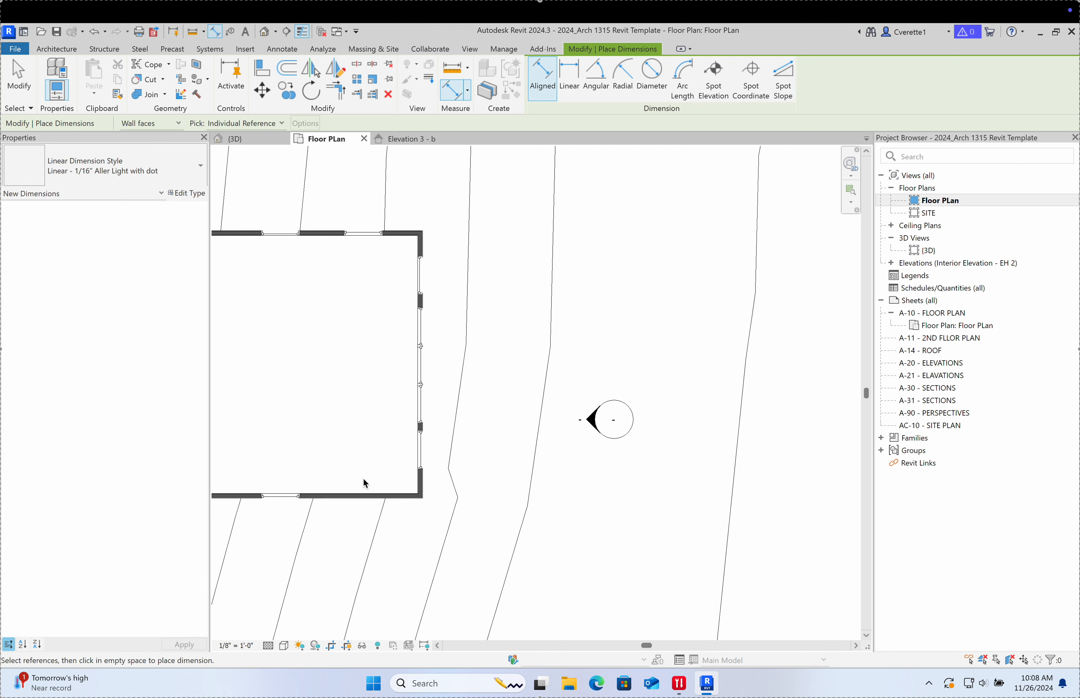
pyautogui.scroll(5, 364, 483)
pyautogui.click(493, 526)
pyautogui.scroll(-5, 495, 451)
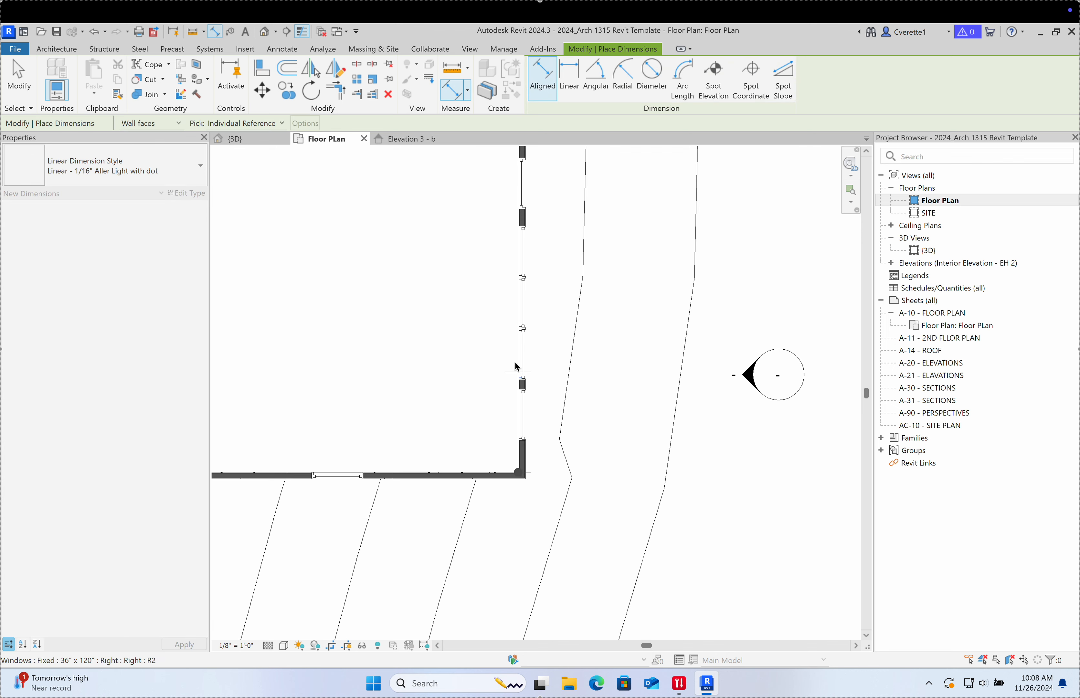
pyautogui.moveTo(513, 366); pyautogui.dragTo(514, 418, button='middle')
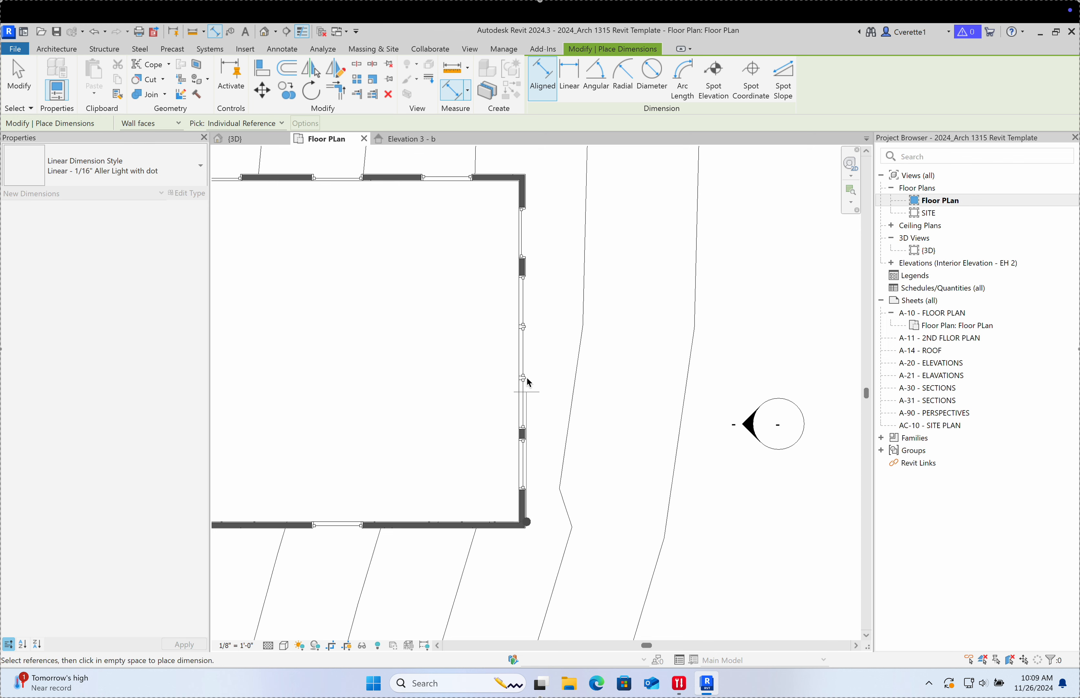
pyautogui.click(456, 359)
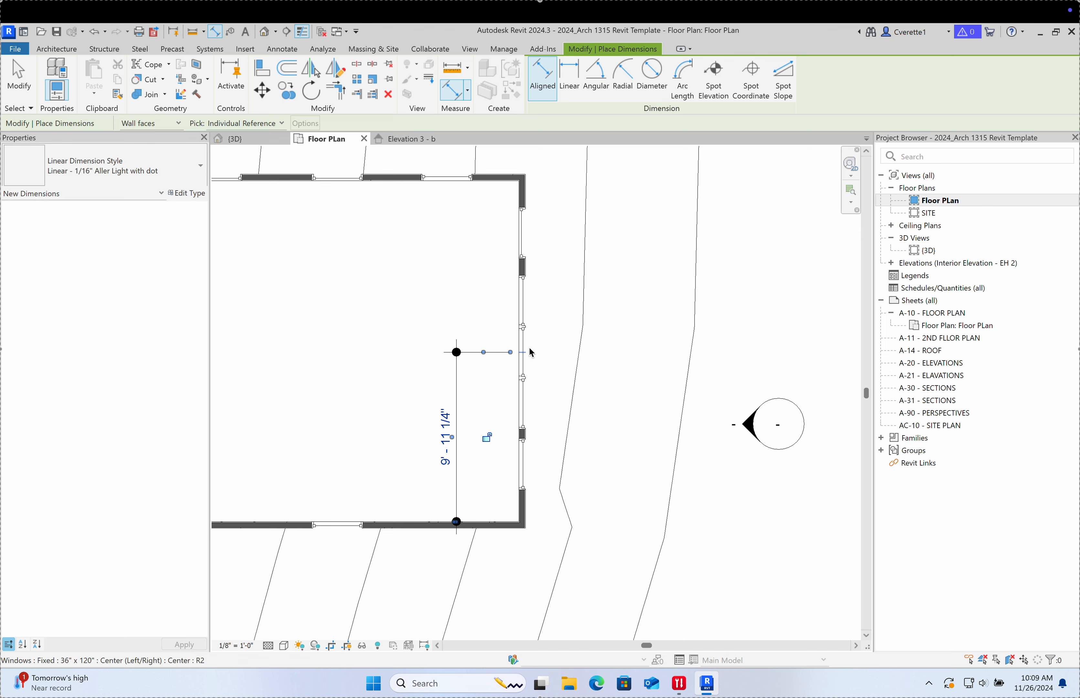
pyautogui.scroll(2, 522, 356)
pyautogui.click(507, 335)
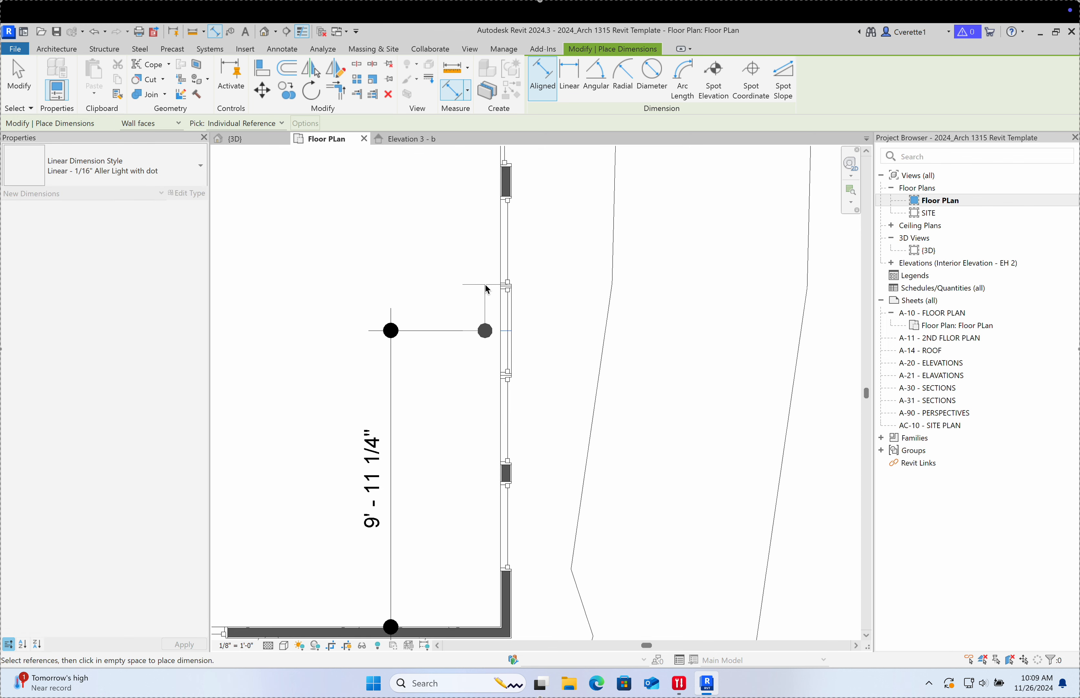
pyautogui.scroll(-1, 468, 226)
pyautogui.moveTo(468, 226); pyautogui.dragTo(514, 398, button='middle')
pyautogui.click(497, 235)
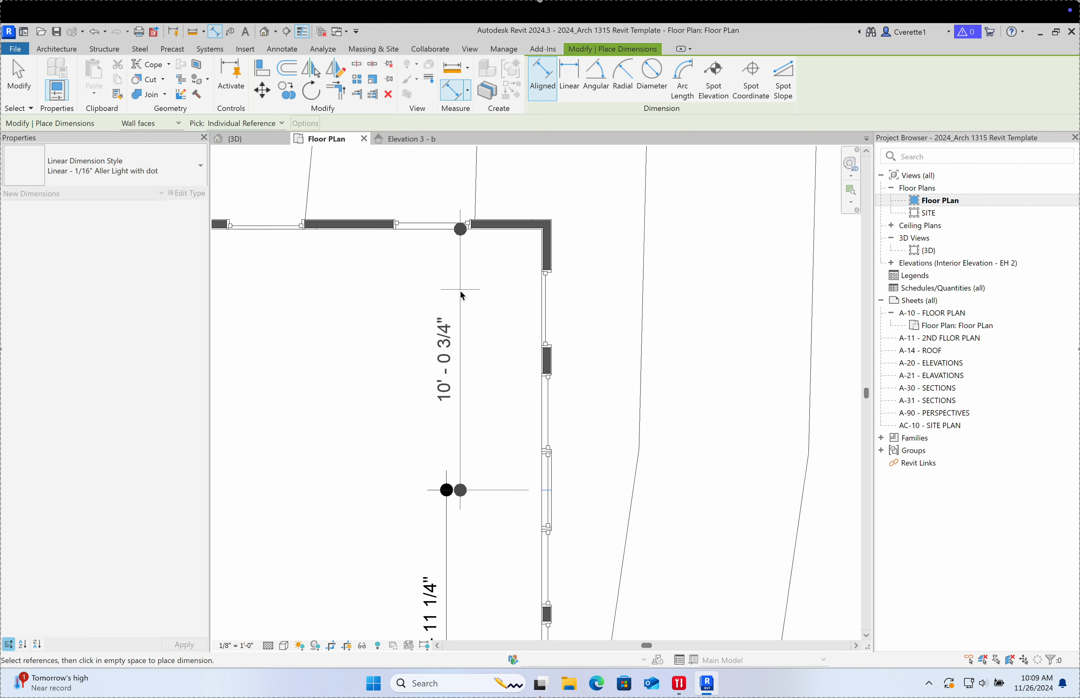
pyautogui.click(448, 303)
pyautogui.scroll(-3, 449, 308)
pyautogui.moveTo(462, 325); pyautogui.dragTo(463, 319, button='middle')
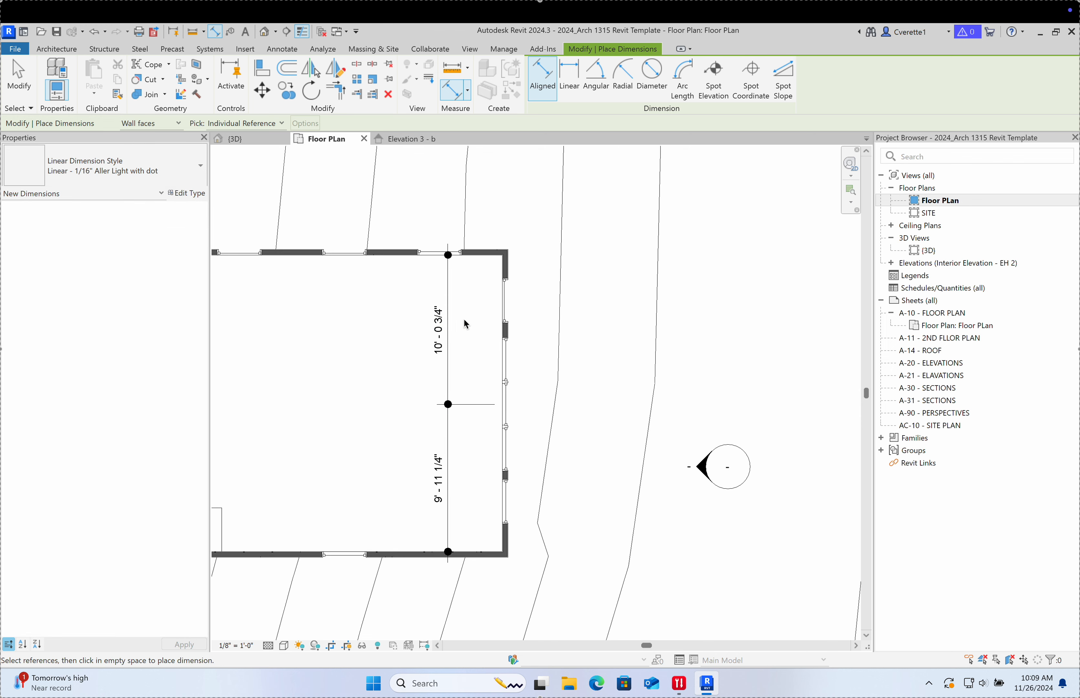
pyautogui.scroll(2, 498, 414)
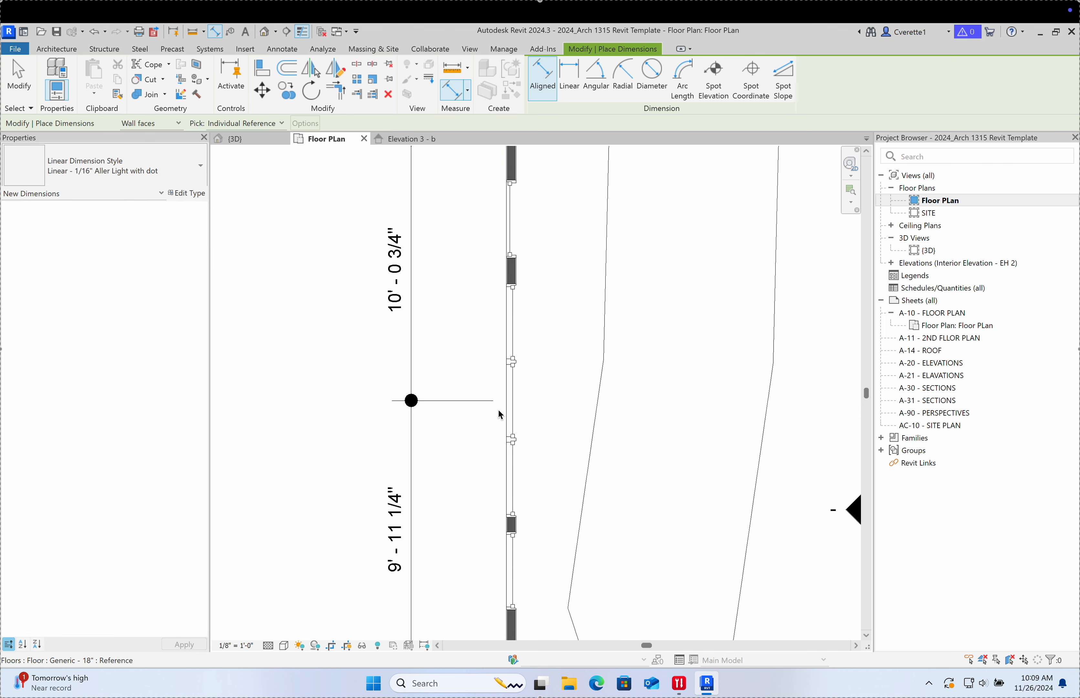
pyautogui.scroll(1, 516, 400)
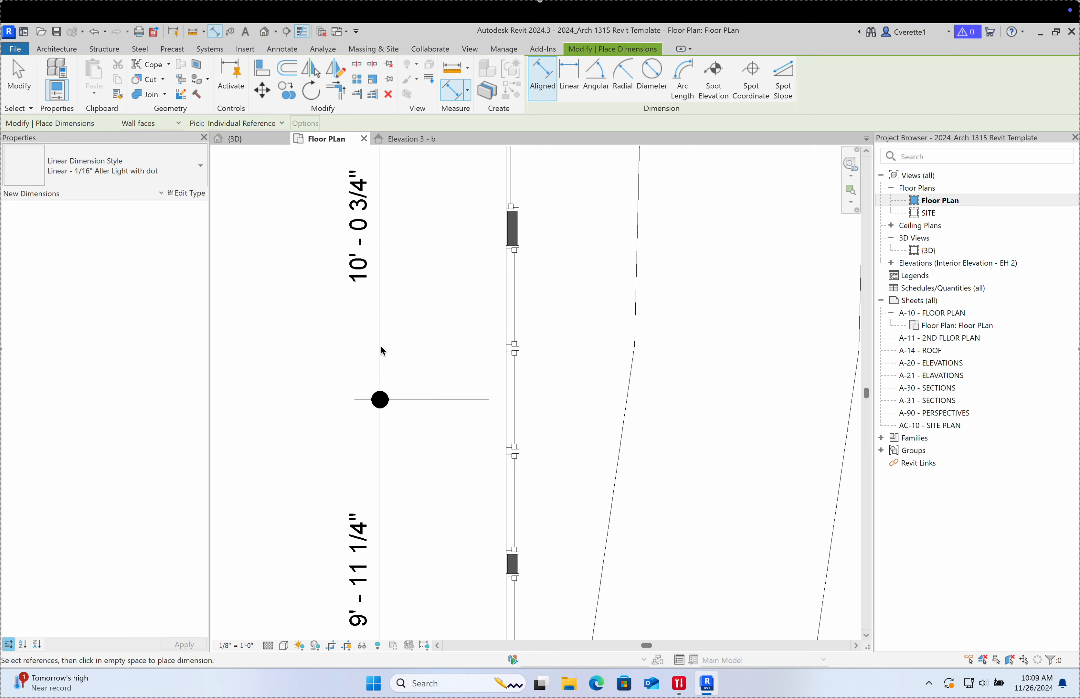
# Step: Delete the 10'-0 3/4" and 9'-11 1/4" dimensions
pyautogui.moveTo(421, 348); pyautogui.dragTo(517, 432, button='middle')
pyautogui.press('Escape')
pyautogui.moveTo(523, 521); pyautogui.dragTo(443, 437)
pyautogui.press('Escape')
pyautogui.click(477, 431)
pyautogui.press('Delete')
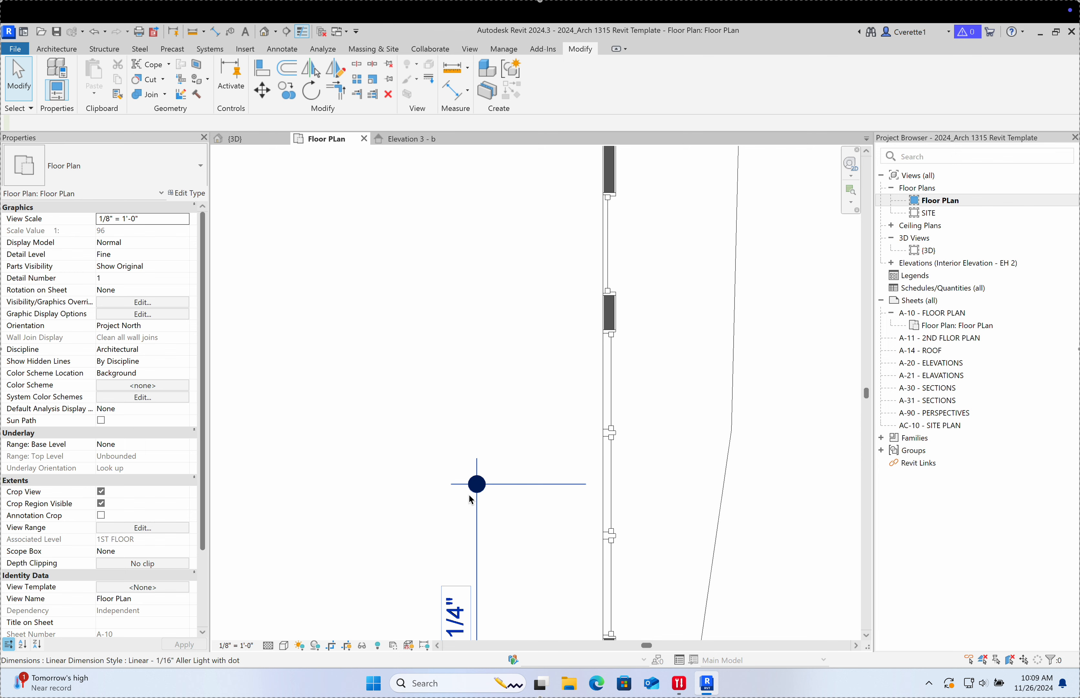
pyautogui.click(477, 520)
pyautogui.press('Delete')
# Step: Redraw the dimension string from the bottom wall and toggle EQ so both segments are equal
pyautogui.press('i')
pyautogui.scroll(-5, 484, 546)
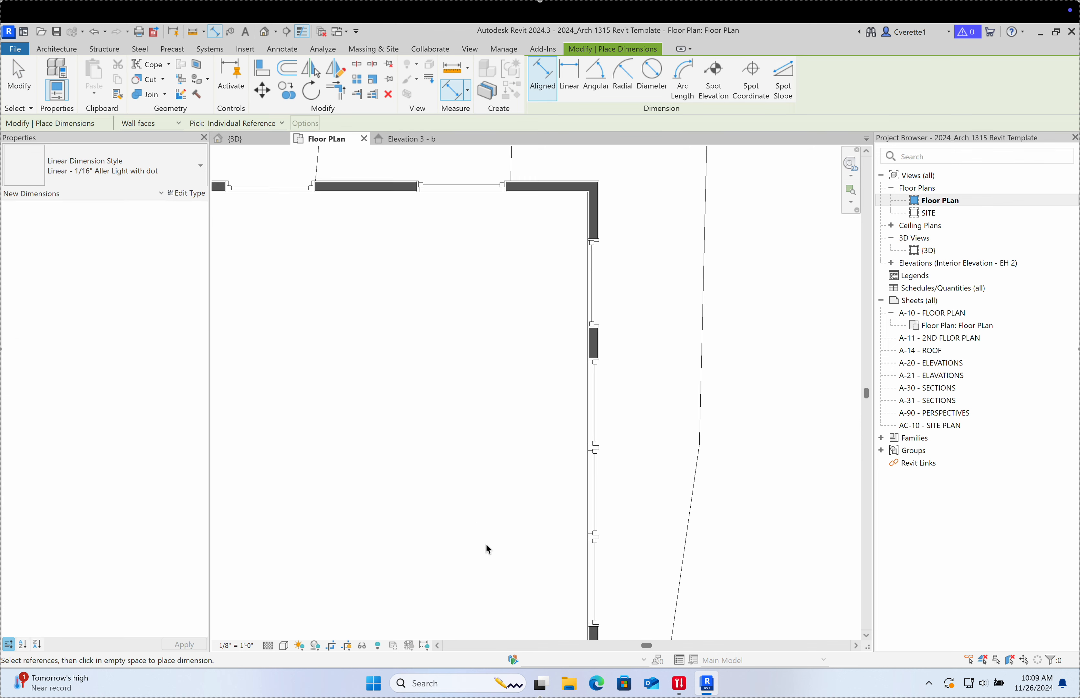
pyautogui.scroll(6, 491, 518)
pyautogui.click(501, 546)
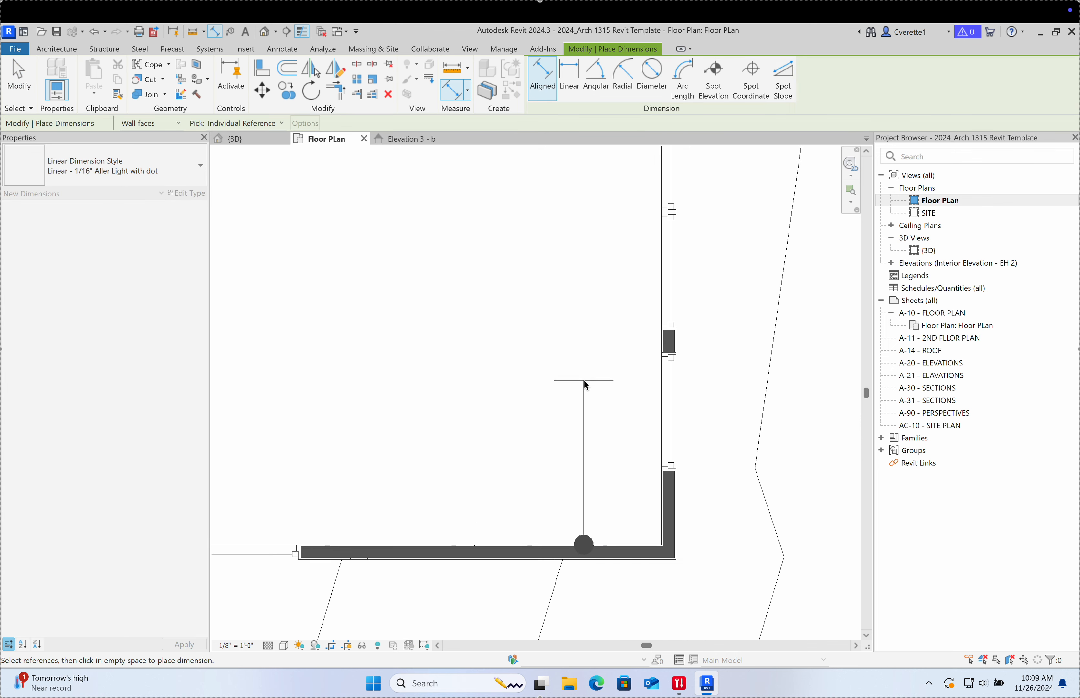
pyautogui.scroll(-1, 578, 346)
pyautogui.moveTo(579, 346); pyautogui.dragTo(597, 509, button='middle')
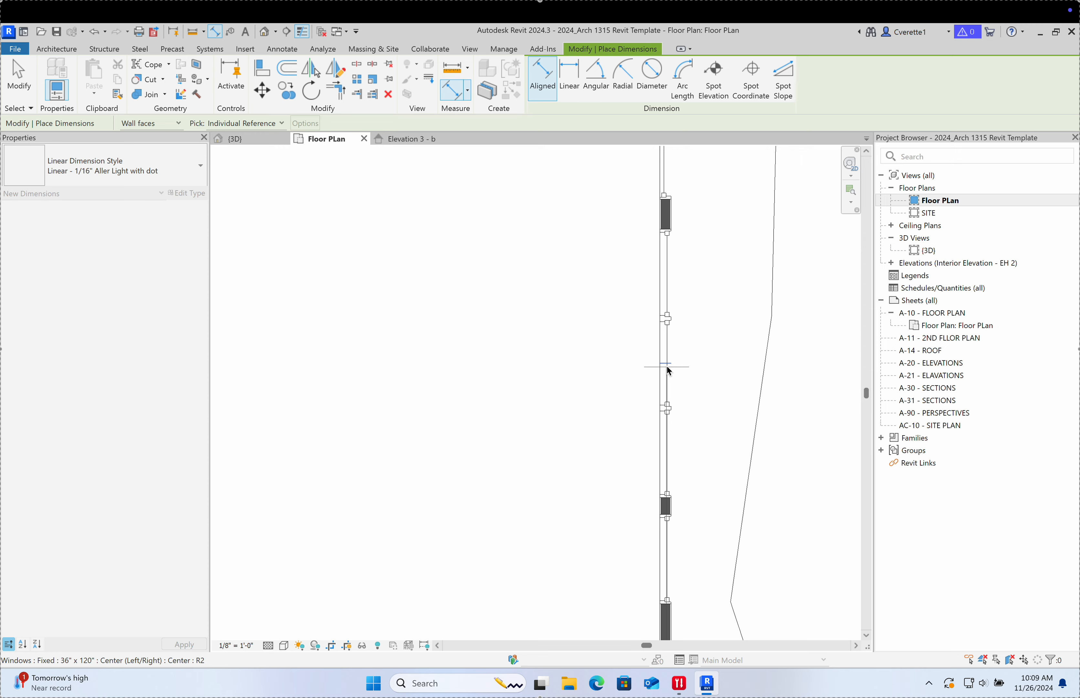
pyautogui.scroll(-5, 531, 367)
pyautogui.scroll(6, 558, 408)
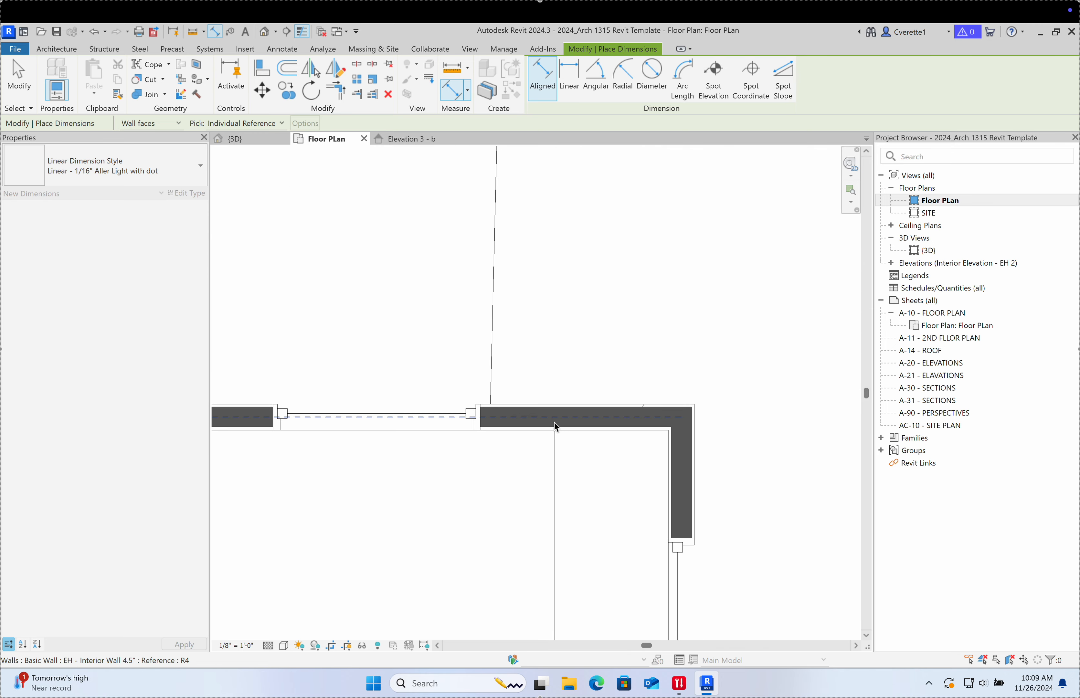
pyautogui.scroll(-6, 553, 432)
pyautogui.scroll(6, 545, 459)
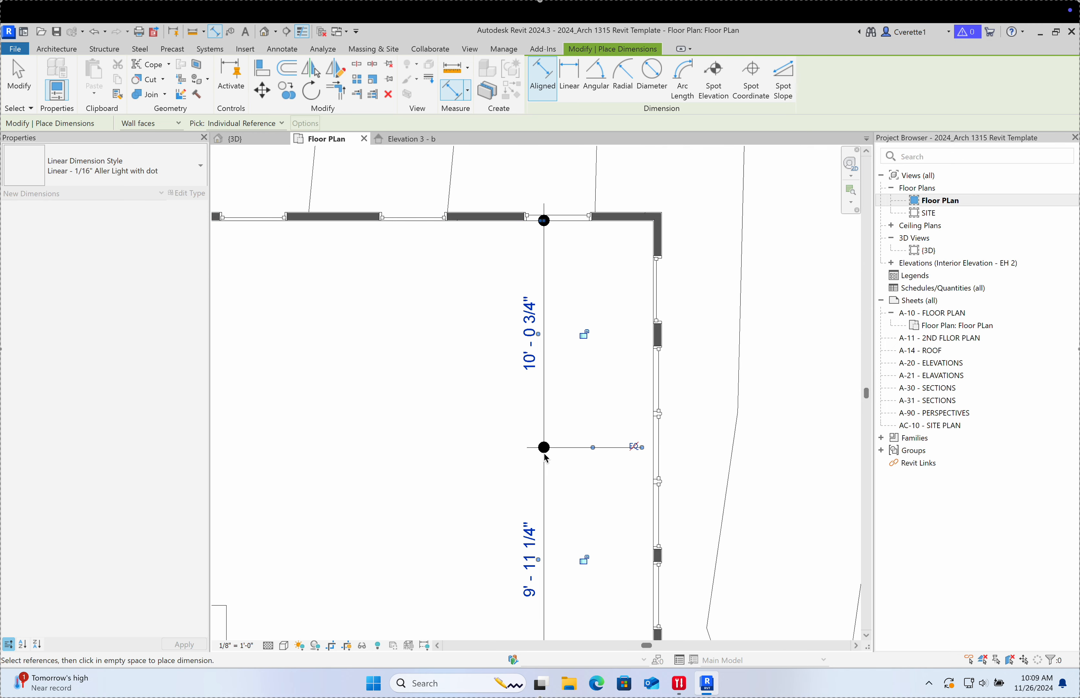
pyautogui.click(575, 391)
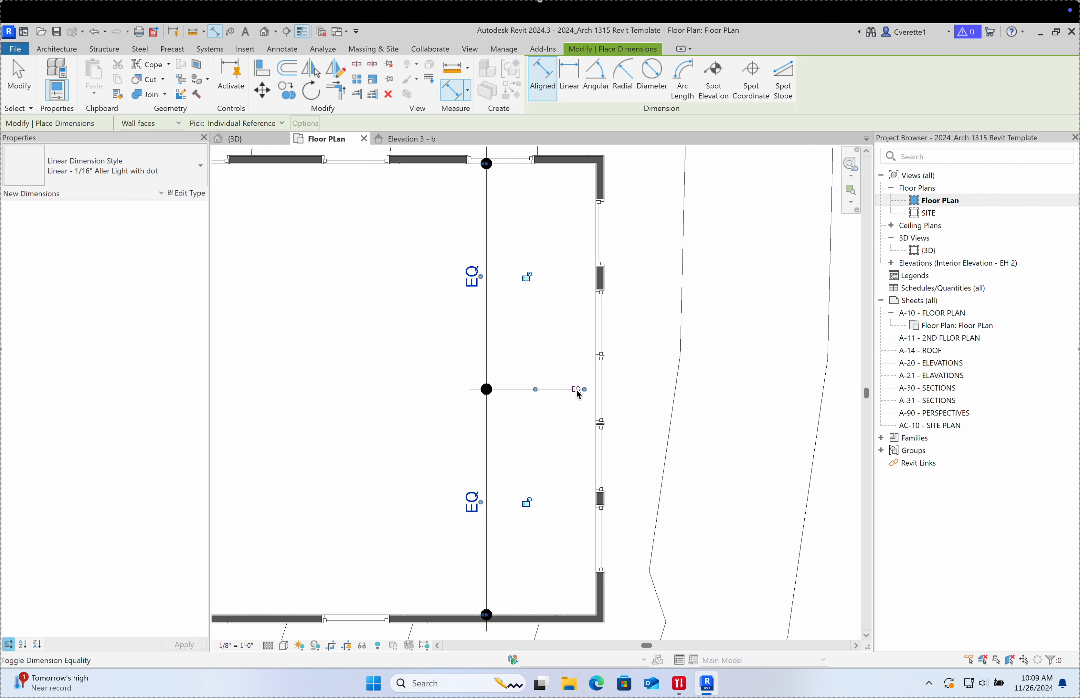
pyautogui.press('Escape')
# Step: Align the upper two east-wall windows to the reference line using AL
pyautogui.click(604, 323)
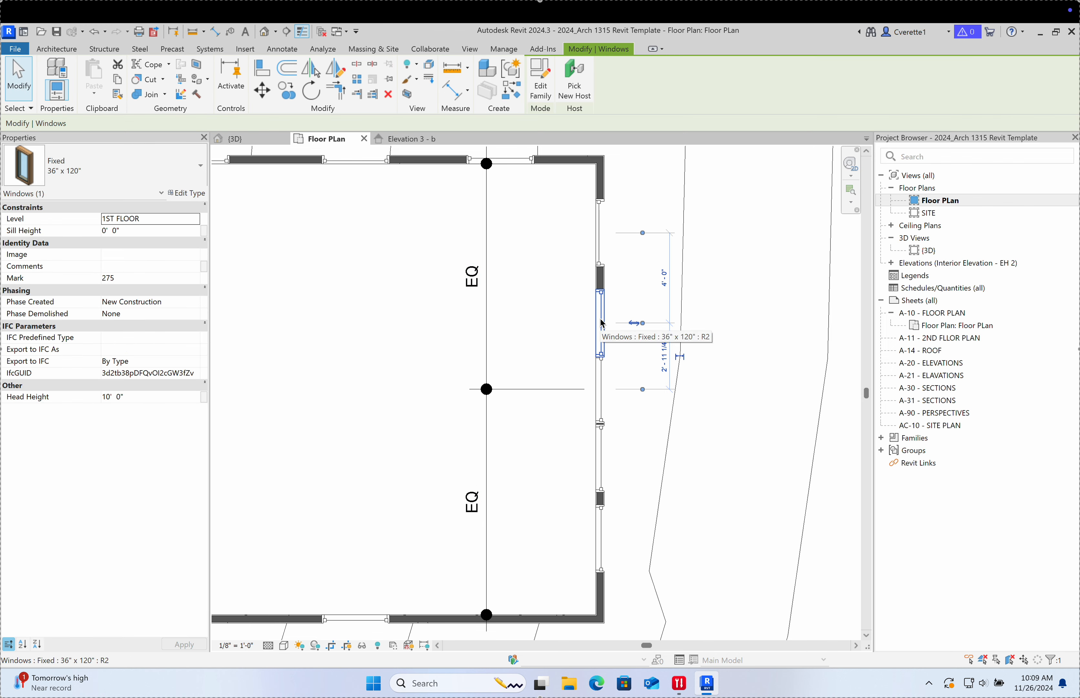
pyautogui.scroll(4, 604, 327)
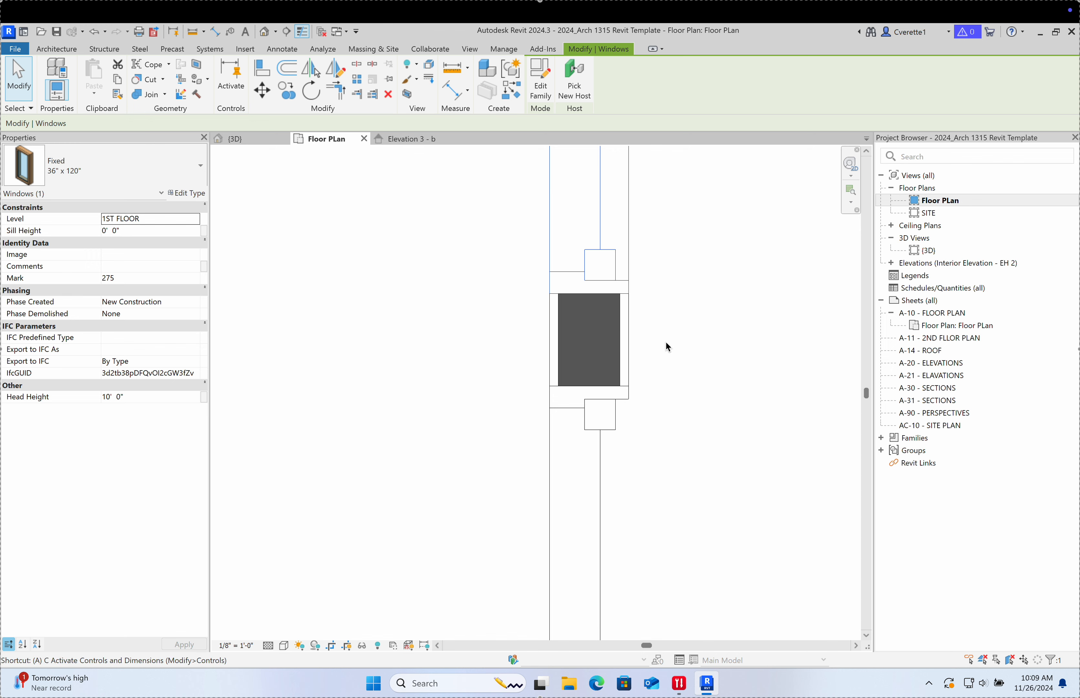
pyautogui.press('a')
pyautogui.press('l')
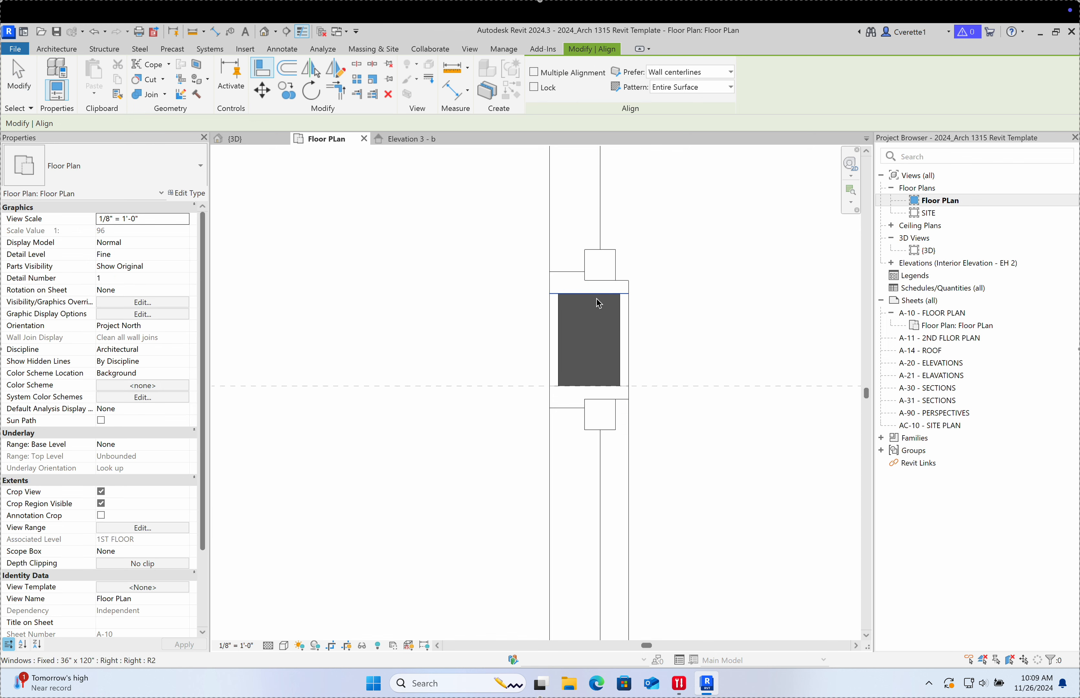
pyautogui.click(596, 296)
pyautogui.scroll(-4, 596, 297)
pyautogui.moveTo(608, 322); pyautogui.dragTo(600, 541, button='middle')
pyautogui.scroll(2, 595, 350)
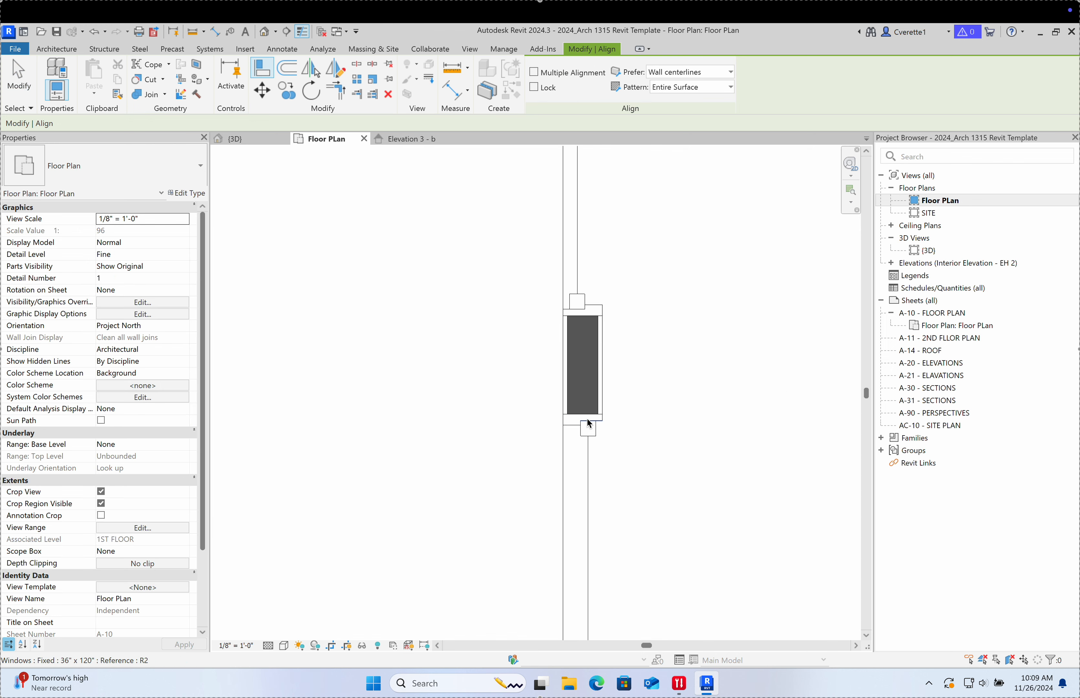
pyautogui.click(585, 316)
# Step: Align the lower east-wall windows to the dashed wall centreline
pyautogui.scroll(-4, 595, 463)
pyautogui.moveTo(599, 472); pyautogui.dragTo(590, 263, button='middle')
pyautogui.moveTo(591, 421); pyautogui.dragTo(591, 340, button='middle')
pyautogui.scroll(3, 585, 343)
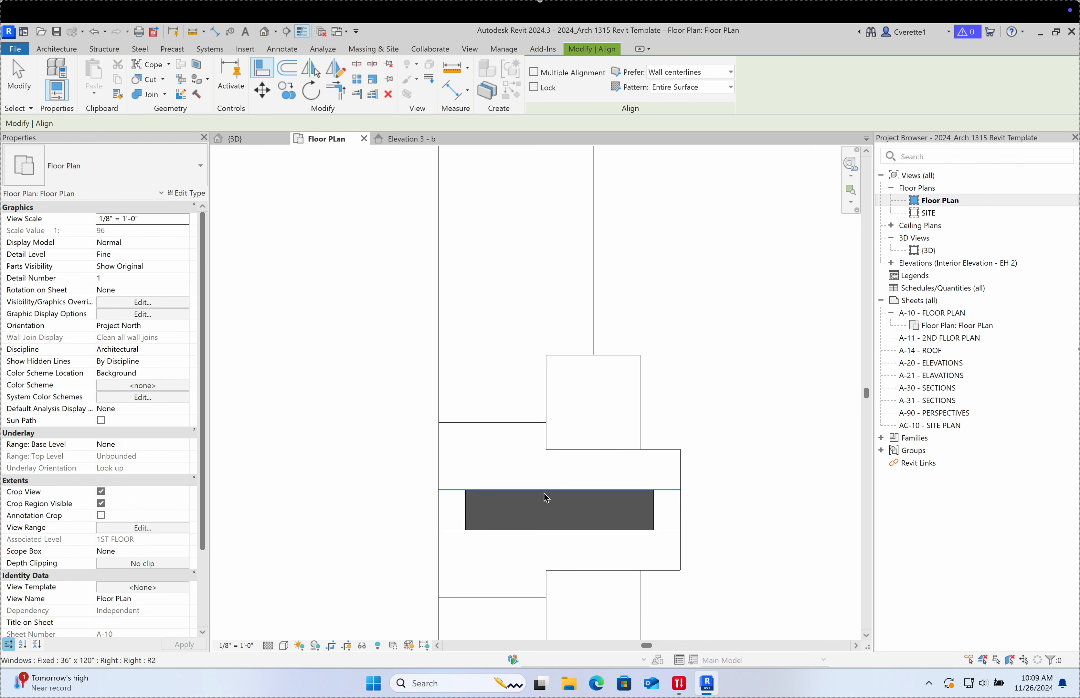
pyautogui.click(546, 525)
pyautogui.scroll(-3, 549, 504)
pyautogui.moveTo(554, 502); pyautogui.dragTo(551, 204, button='middle')
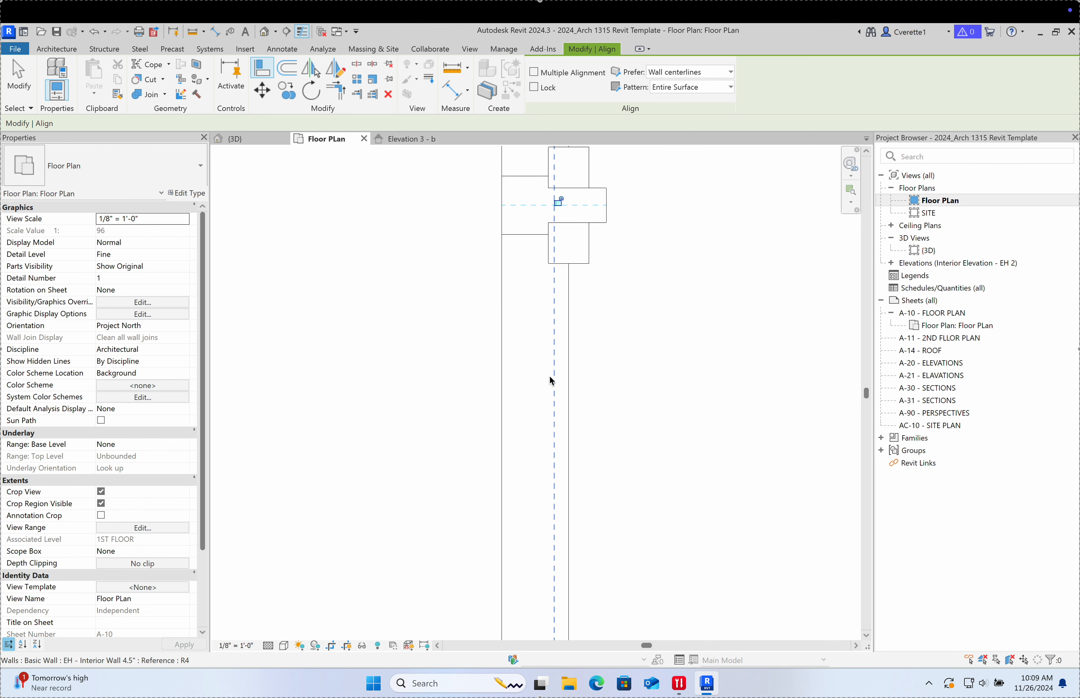
pyautogui.scroll(-2, 551, 377)
pyautogui.click(553, 374)
pyautogui.scroll(2, 531, 451)
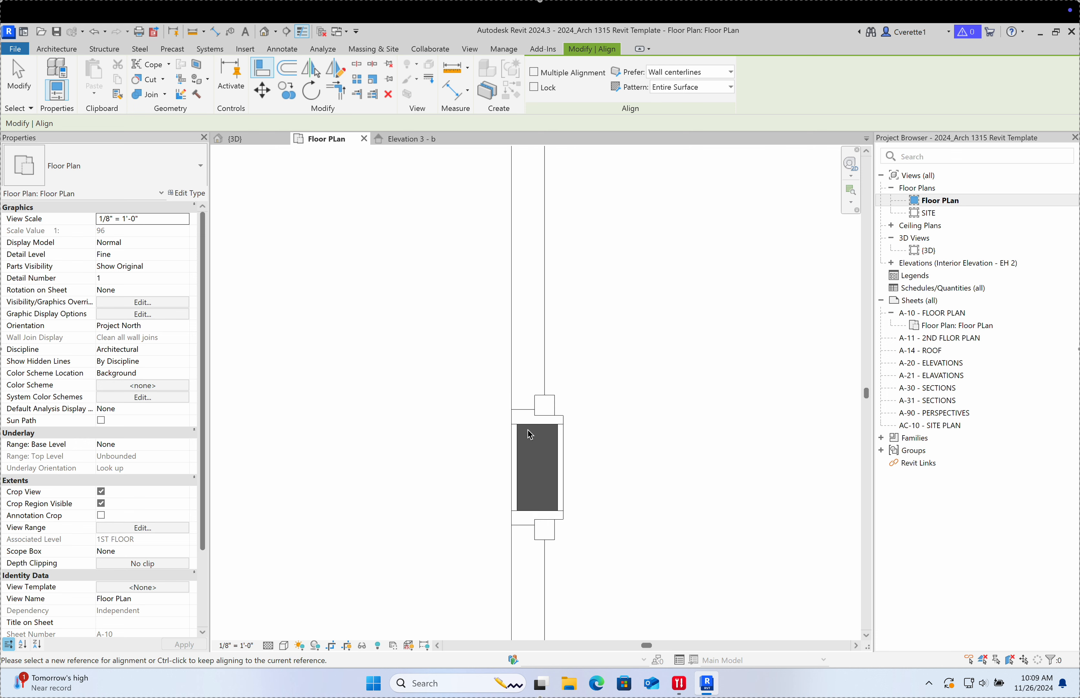
pyautogui.click(536, 514)
pyautogui.scroll(-3, 538, 465)
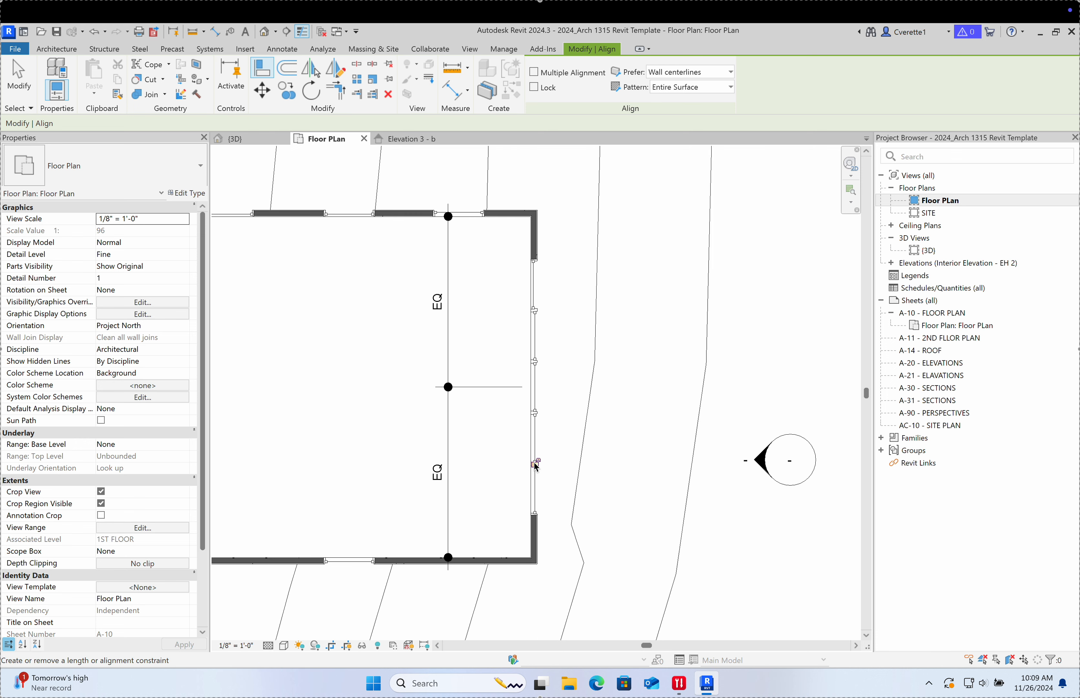
pyautogui.scroll(3, 569, 430)
pyautogui.moveTo(569, 429); pyautogui.dragTo(576, 527, button='middle')
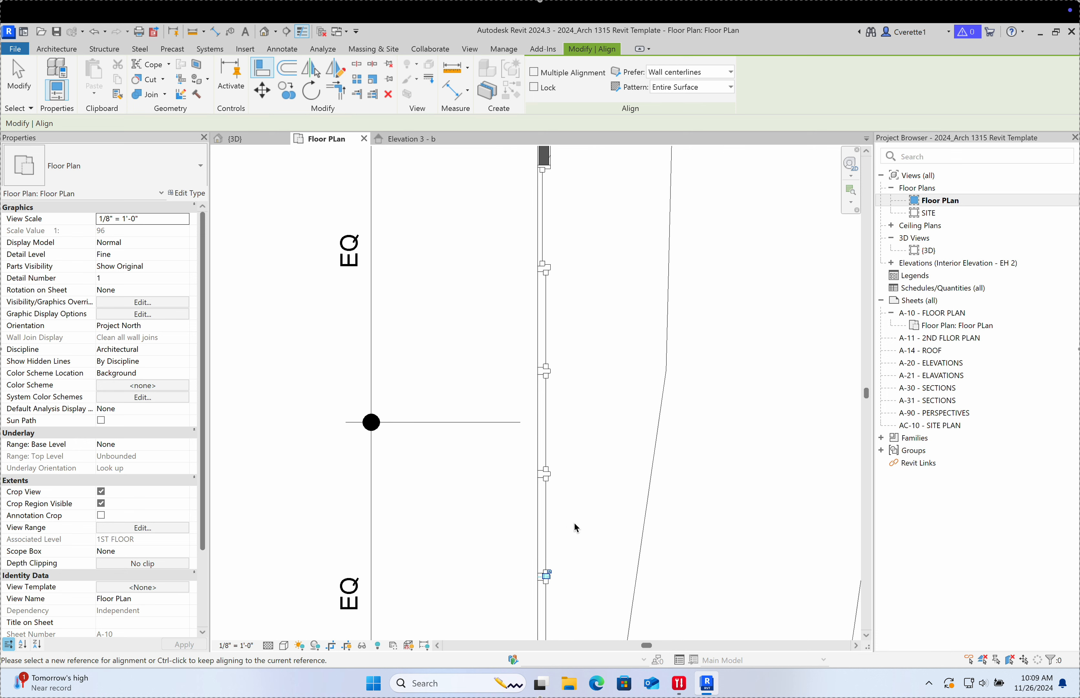
pyautogui.press('Escape')
pyautogui.press('Escape')
# Step: Flip the tall east-wall windows (Marks 275, 277, 278) to face the other way, then view in 3D
pyautogui.click(544, 217)
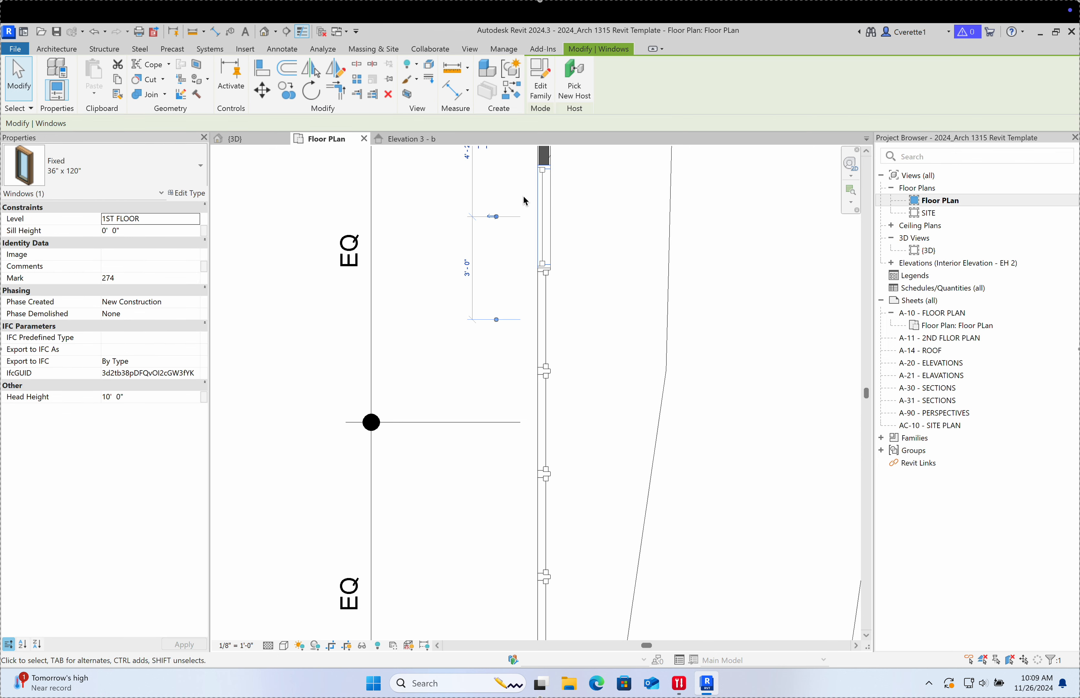
pyautogui.click(542, 315)
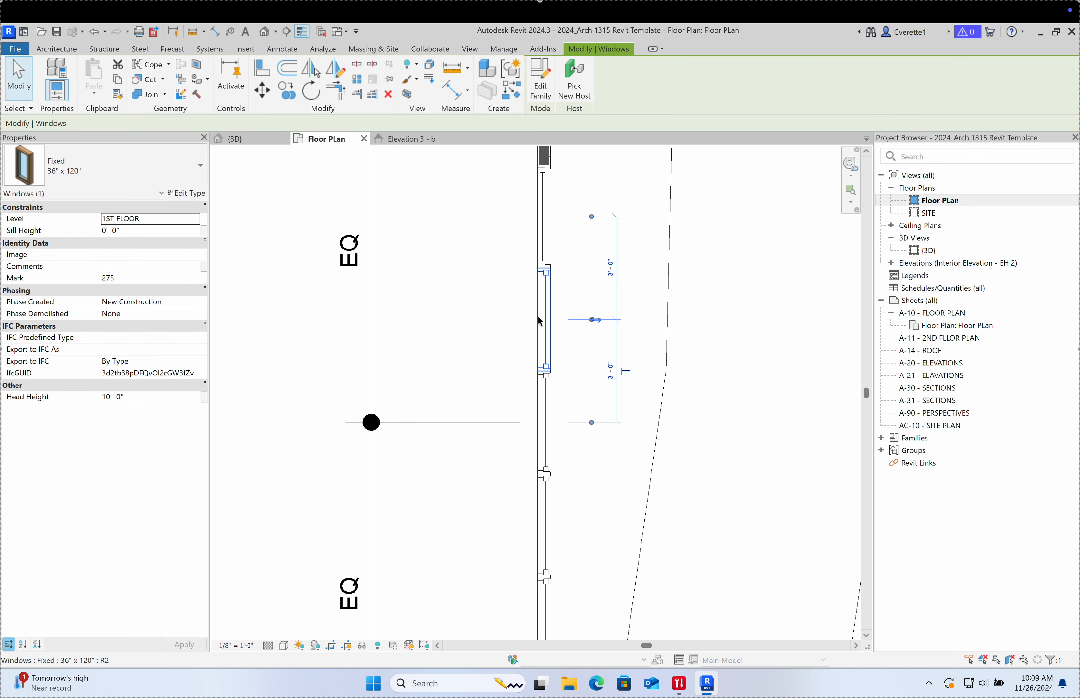
pyautogui.scroll(1, 550, 303)
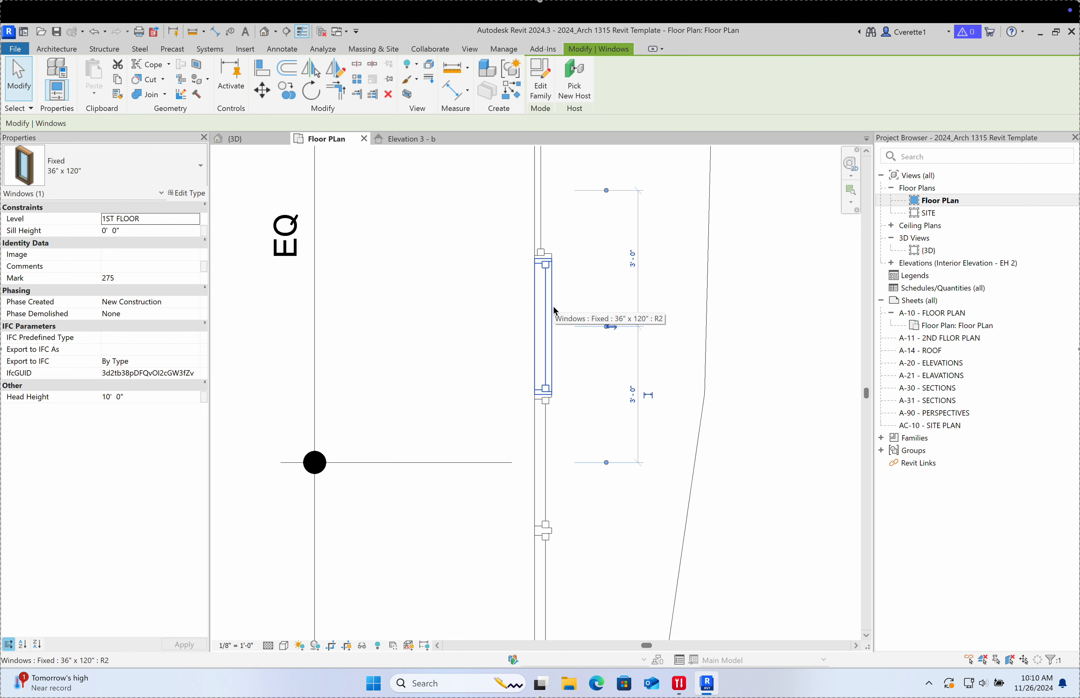
pyautogui.press('space')
pyautogui.moveTo(556, 400); pyautogui.dragTo(549, 318, button='middle')
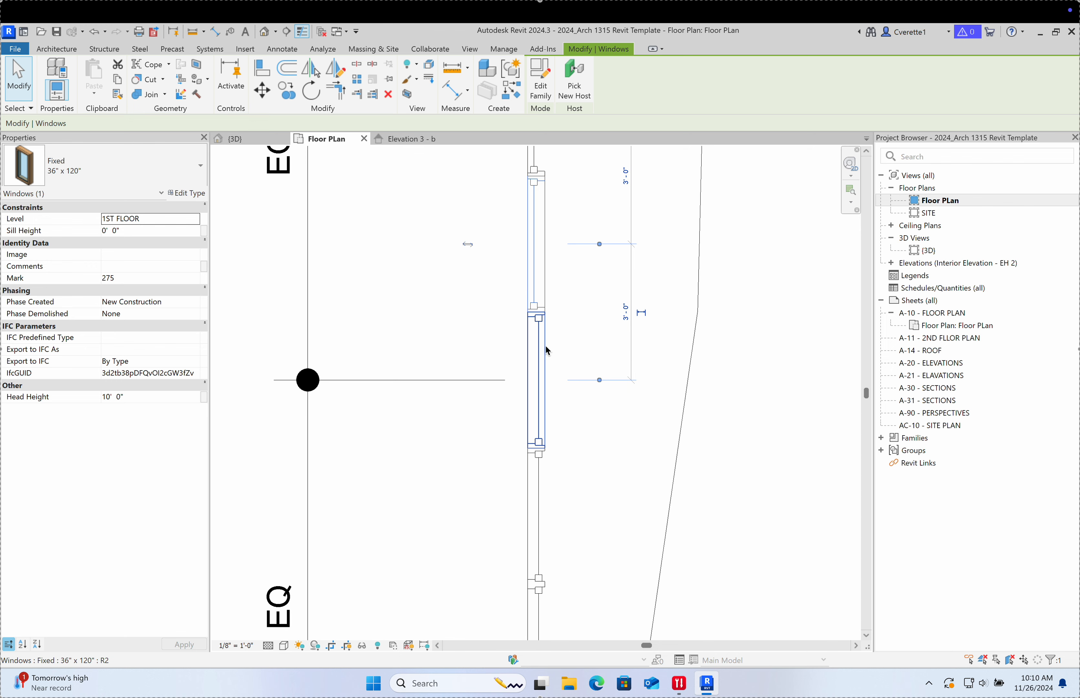
pyautogui.click(546, 377)
pyautogui.moveTo(549, 438); pyautogui.dragTo(550, 343, button='middle')
pyautogui.click(539, 385)
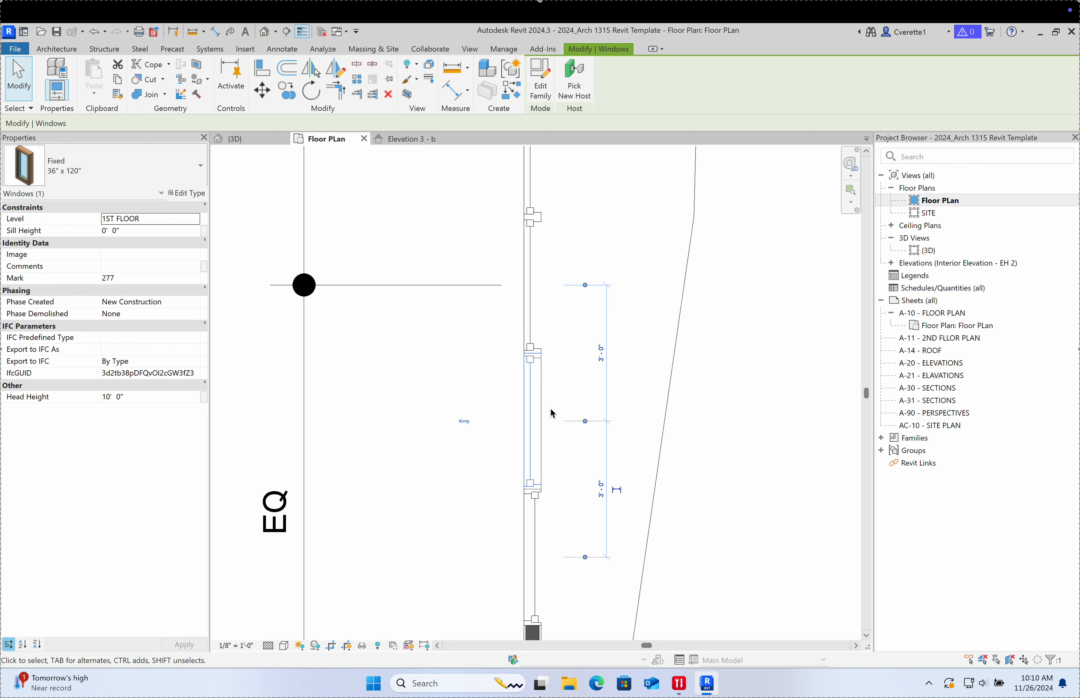
pyautogui.moveTo(552, 413); pyautogui.dragTo(549, 342, button='middle')
pyautogui.click(540, 452)
pyautogui.scroll(-2, 533, 449)
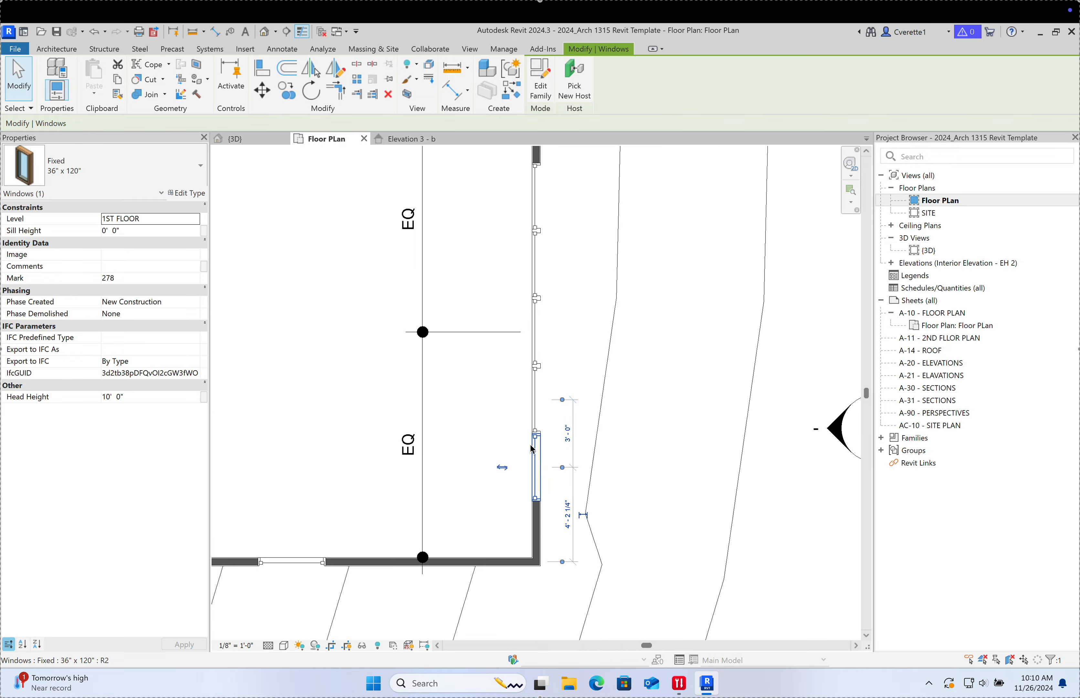
pyautogui.click(234, 138)
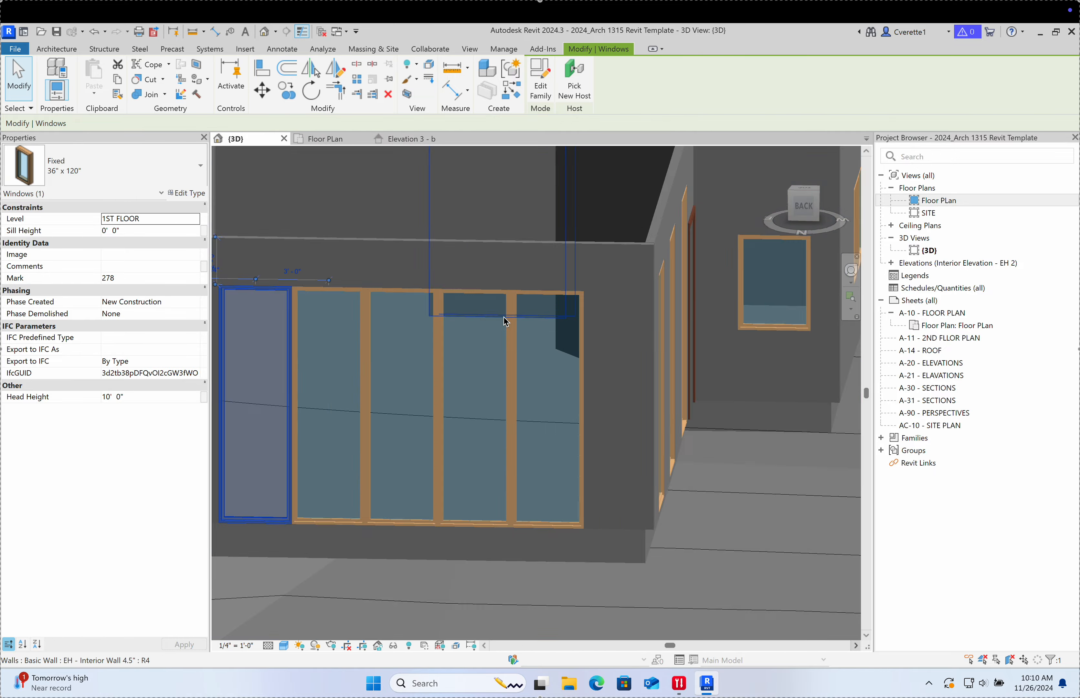
# Step: Orbit the 3D view down to eye level to find the tall window beside the entry door
pyautogui.scroll(-5, 503, 317)
pyautogui.click(479, 397)
pyautogui.scroll(3, 479, 470)
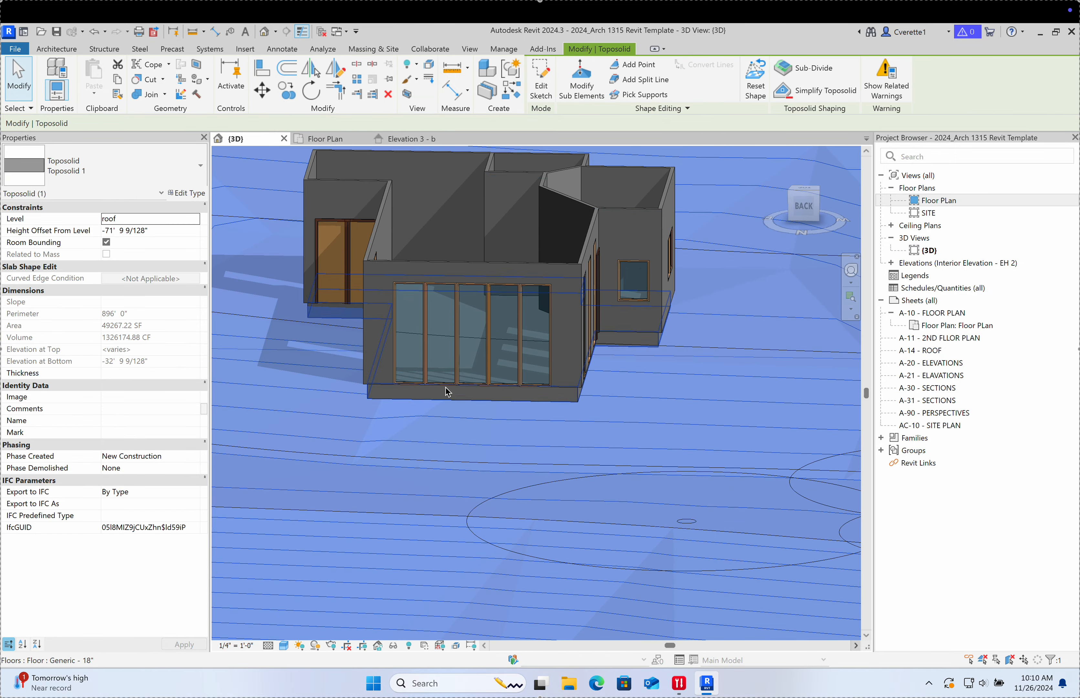
pyautogui.keyDown('shift'); pyautogui.moveTo(445, 387); pyautogui.dragTo(344, 390, button='middle'); pyautogui.keyUp('shift')
pyautogui.click(412, 303)
pyautogui.press('Escape')
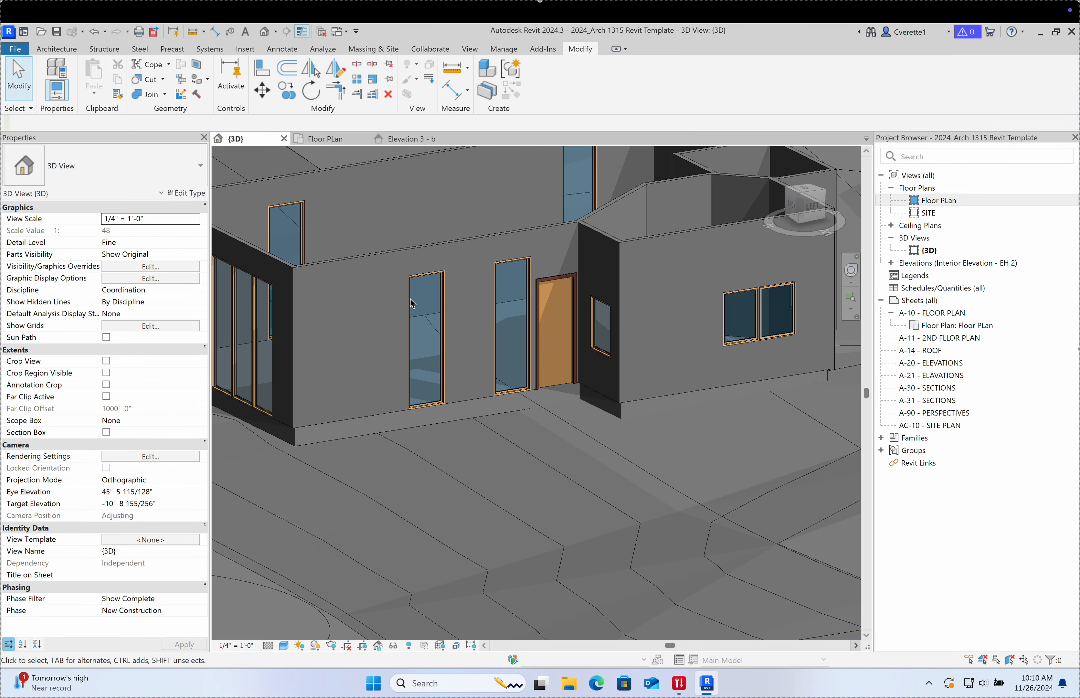
pyautogui.click(500, 295)
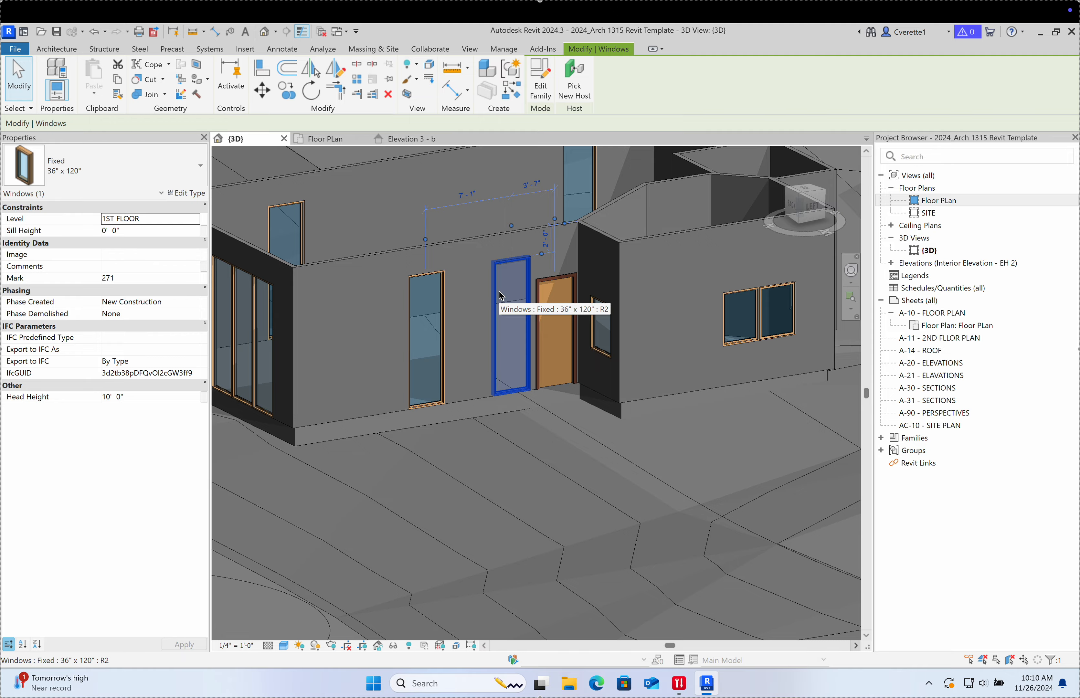
pyautogui.click(480, 296)
# Step: Nudge the tall 36" x 120" window left along the wall beside the other tall window
pyautogui.scroll(1, 496, 294)
pyautogui.scroll(-4, 496, 294)
pyautogui.keyDown('shift'); pyautogui.moveTo(429, 336); pyautogui.dragTo(478, 307, button='middle'); pyautogui.keyUp('shift')
pyautogui.scroll(5, 478, 306)
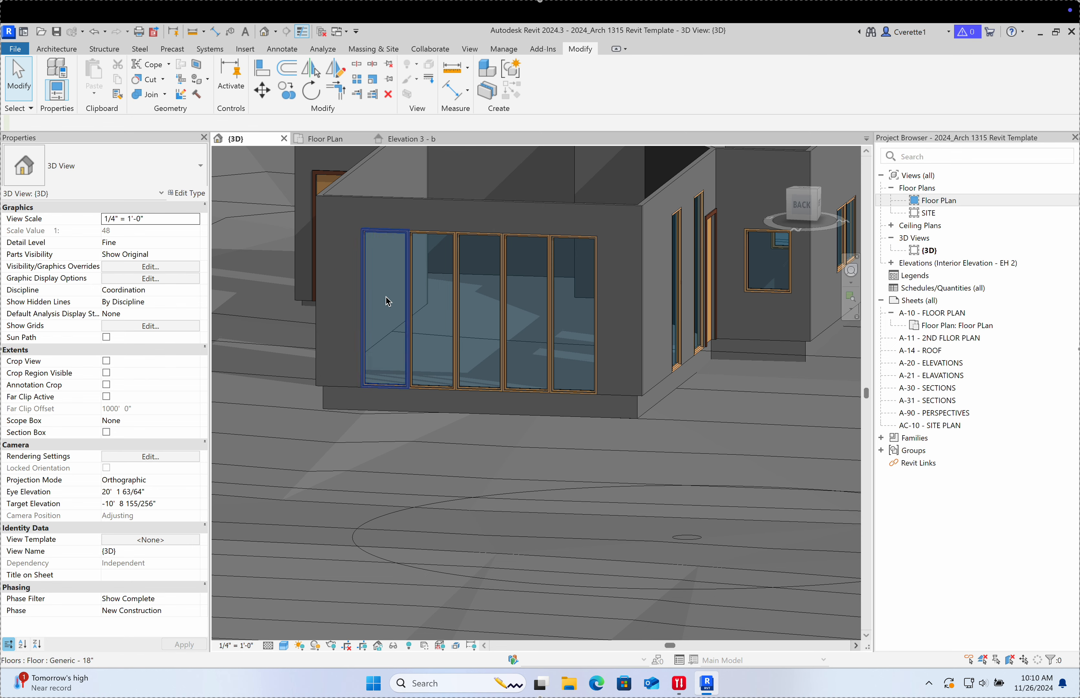
pyautogui.keyDown('shift'); pyautogui.moveTo(565, 342); pyautogui.dragTo(558, 320, button='middle'); pyautogui.keyUp('shift')
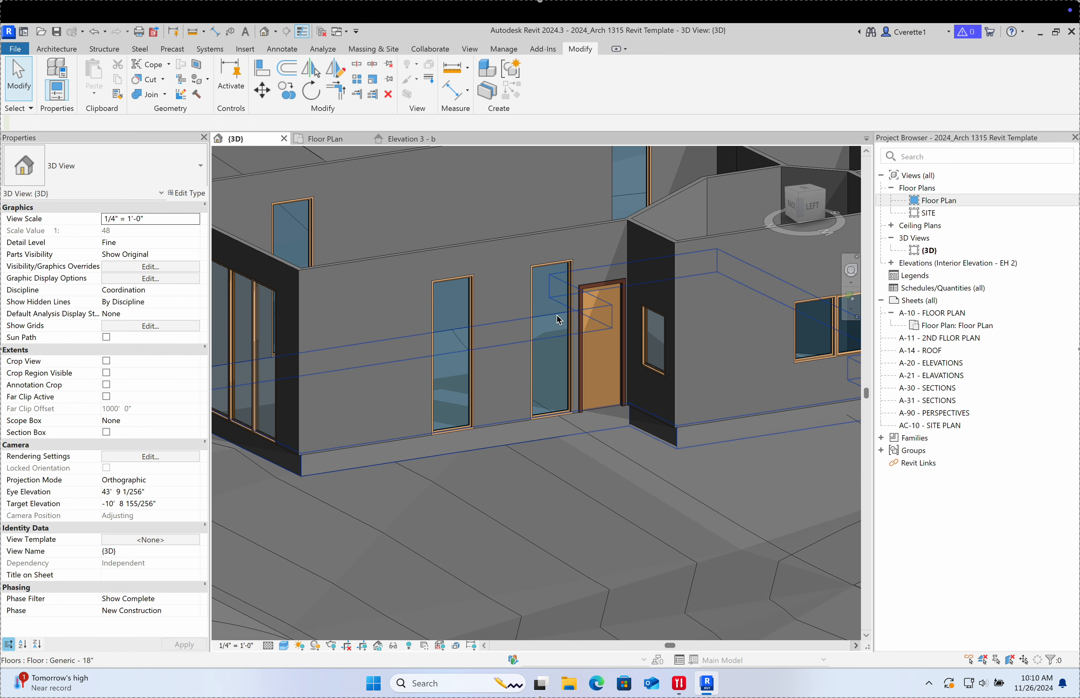
pyautogui.scroll(2, 557, 319)
pyautogui.click(526, 331)
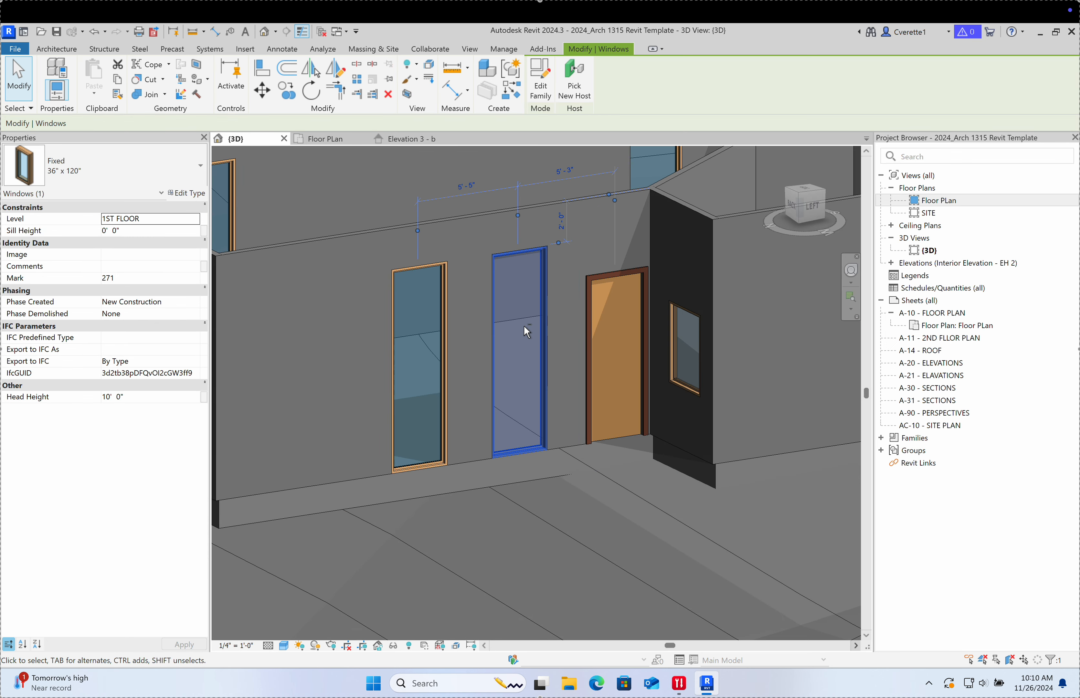
pyautogui.press('Left')
pyautogui.press('Left')
pyautogui.press('Left')
pyautogui.press('Left')
pyautogui.press('Left')
pyautogui.press('Left')
pyautogui.press('Left')
pyautogui.press('Left')
pyautogui.press('Left')
pyautogui.press('Left')
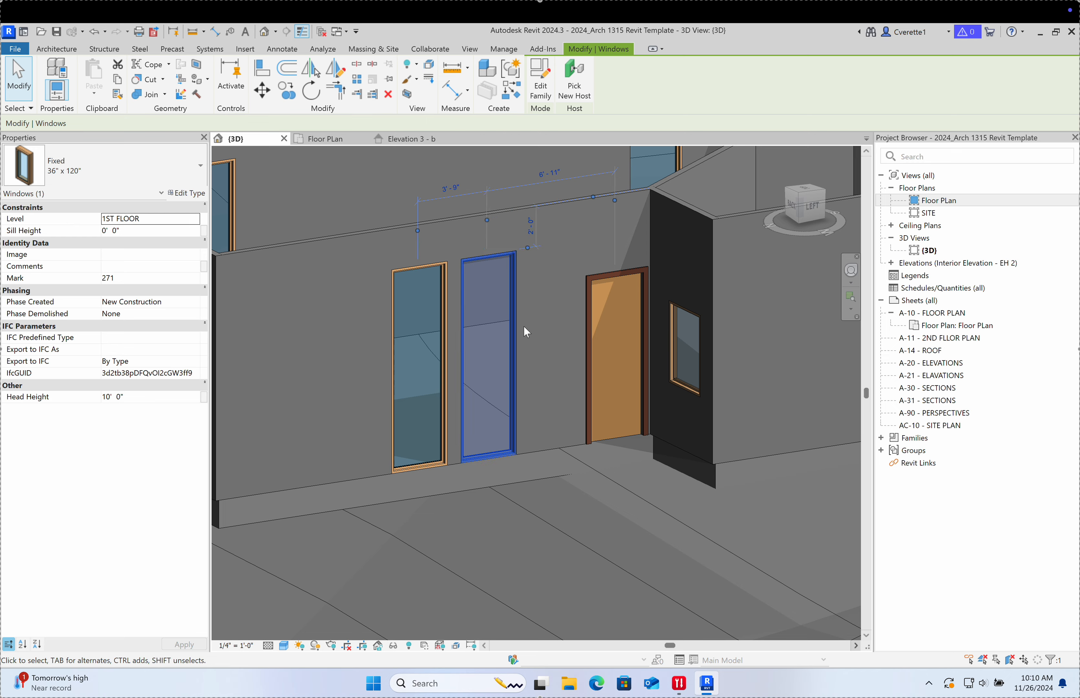
pyautogui.press('Left')
pyautogui.press('Left')
pyautogui.press('Left')
pyautogui.press('Left')
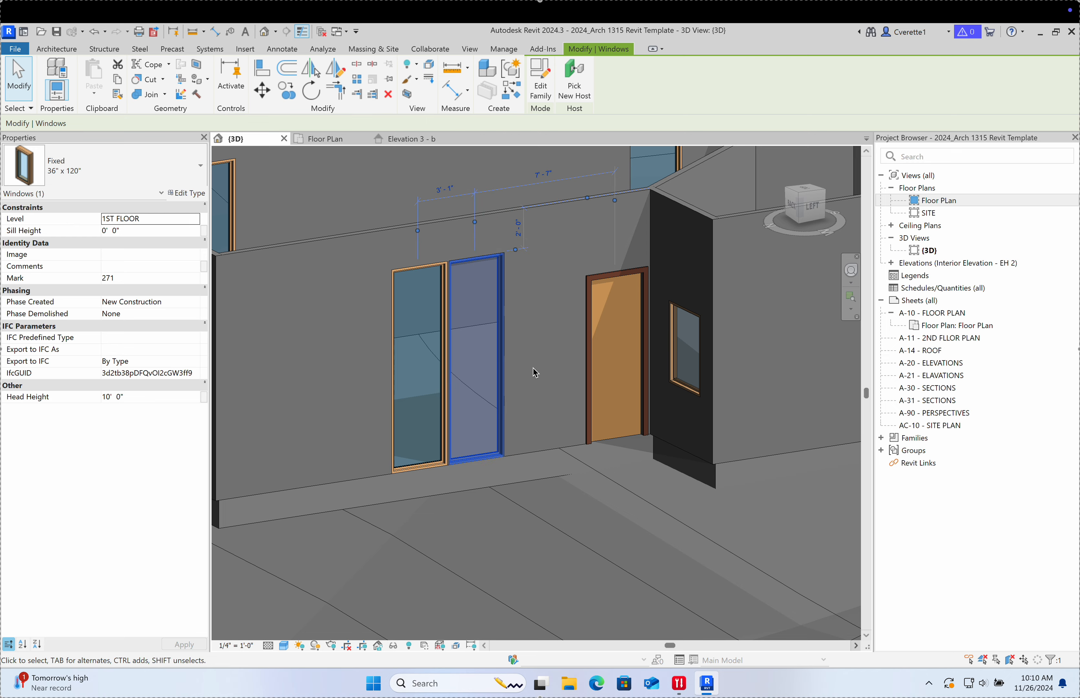
pyautogui.click(533, 369)
pyautogui.scroll(-2, 474, 347)
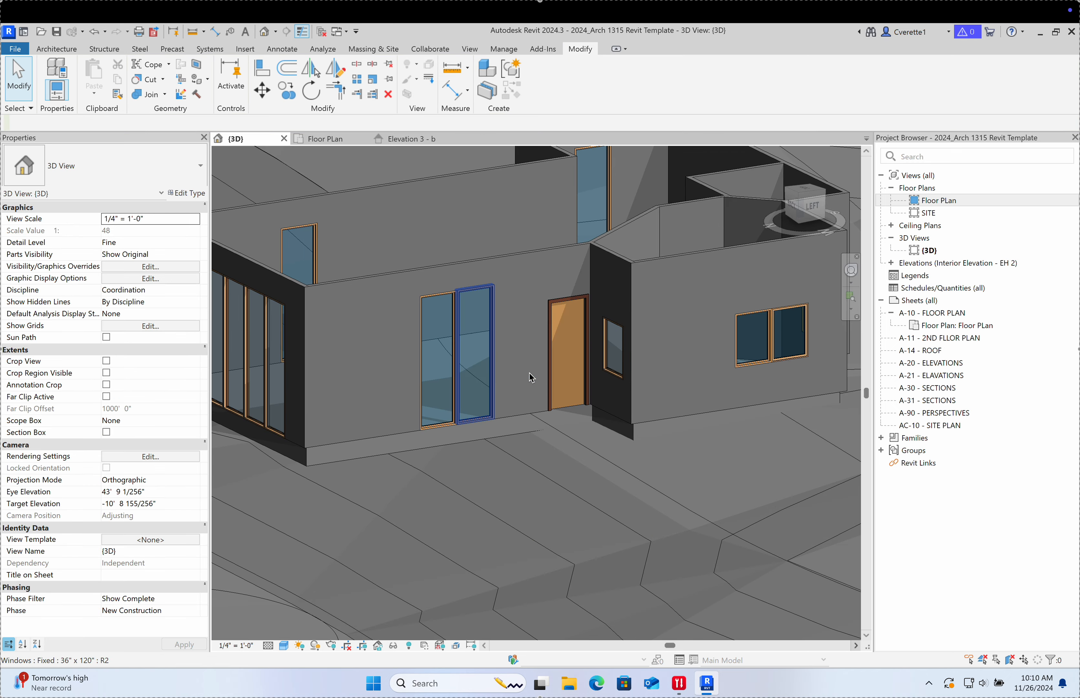
pyautogui.keyDown('shift'); pyautogui.moveTo(530, 377); pyautogui.dragTo(615, 346, button='middle'); pyautogui.keyUp('shift')
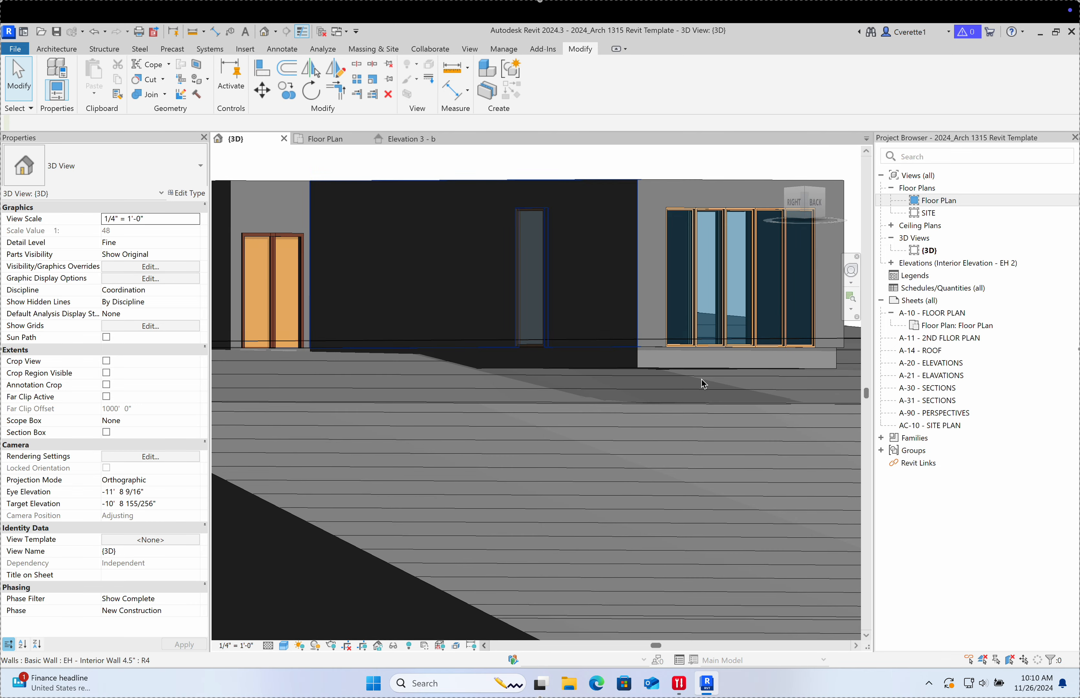
pyautogui.keyDown('shift'); pyautogui.moveTo(701, 380); pyautogui.dragTo(573, 317, button='middle'); pyautogui.keyUp('shift')
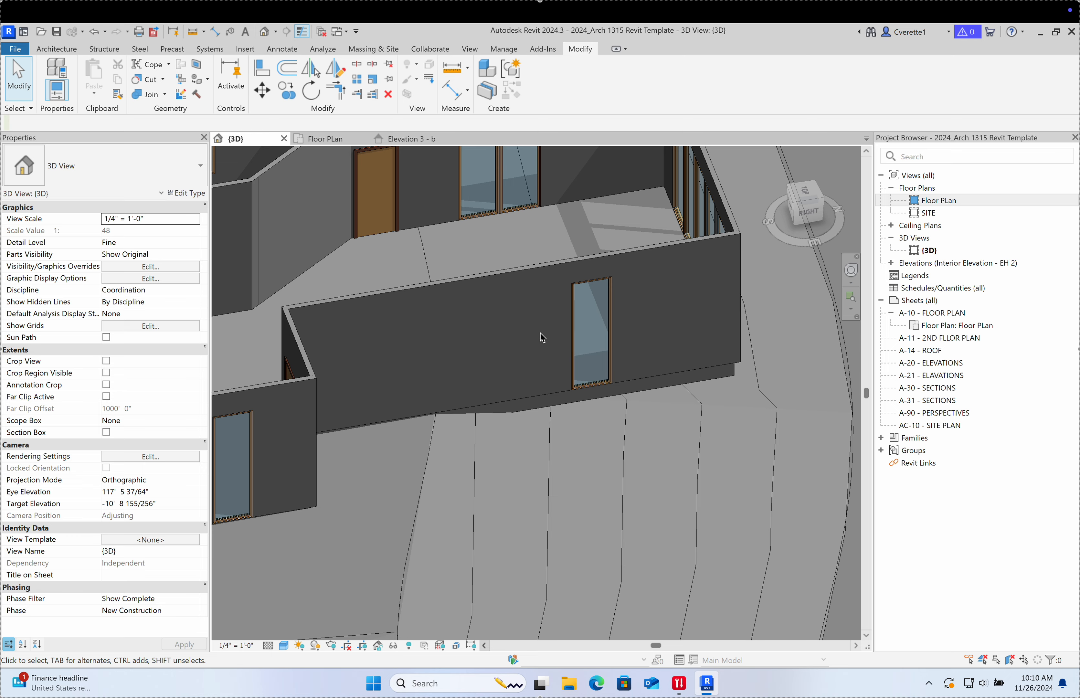
pyautogui.keyDown('shift'); pyautogui.moveTo(542, 337); pyautogui.dragTo(459, 396, button='middle'); pyautogui.keyUp('shift')
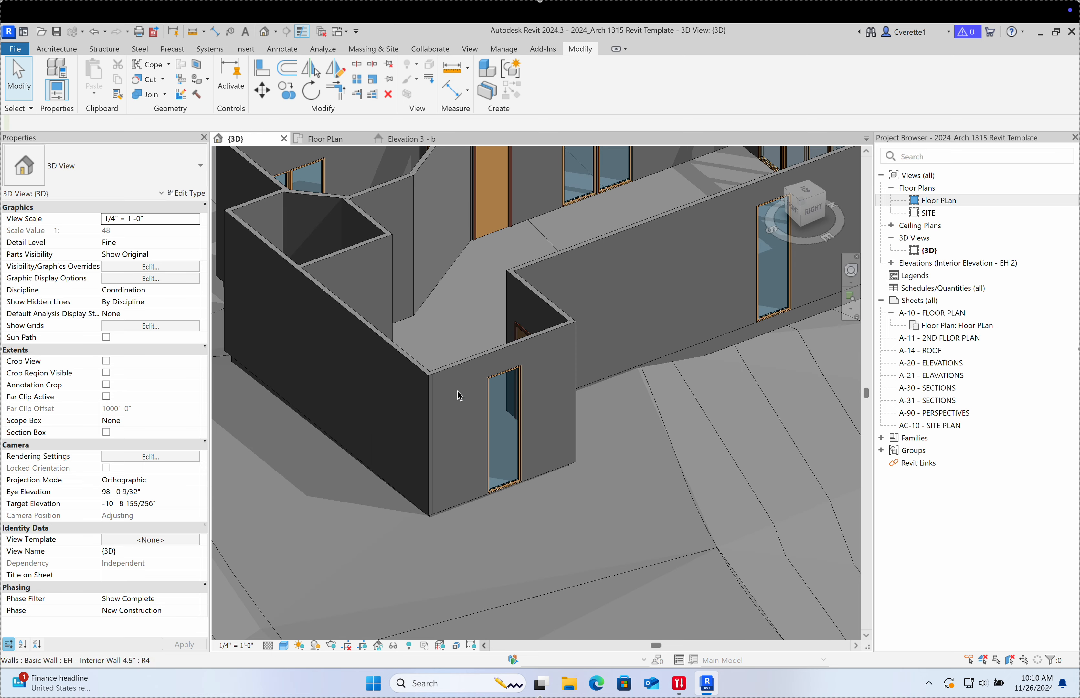
pyautogui.keyDown('shift'); pyautogui.moveTo(514, 426); pyautogui.dragTo(402, 367, button='middle'); pyautogui.keyUp('shift')
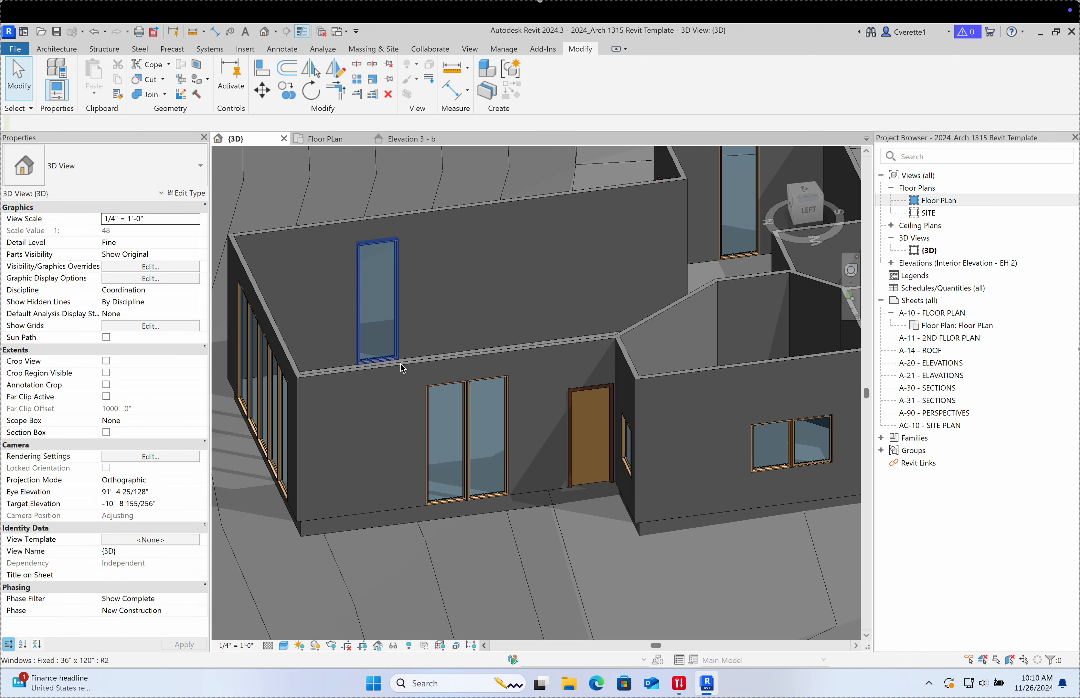
pyautogui.keyDown('shift'); pyautogui.moveTo(495, 465); pyautogui.dragTo(558, 466, button='middle'); pyautogui.keyUp('shift')
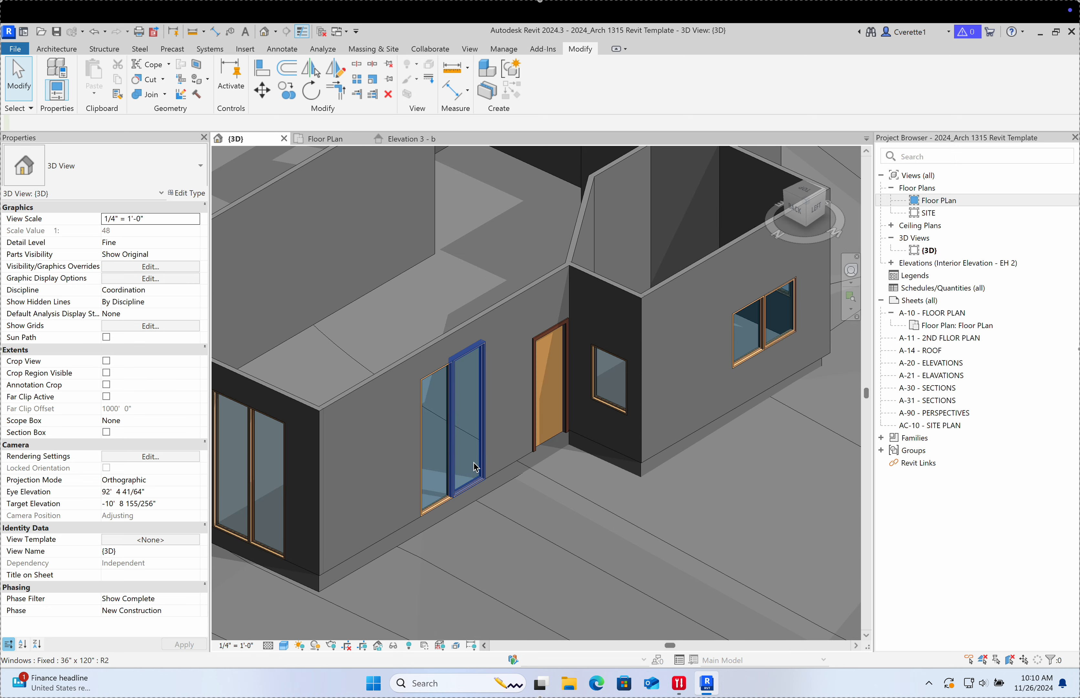
pyautogui.scroll(-4, 479, 415)
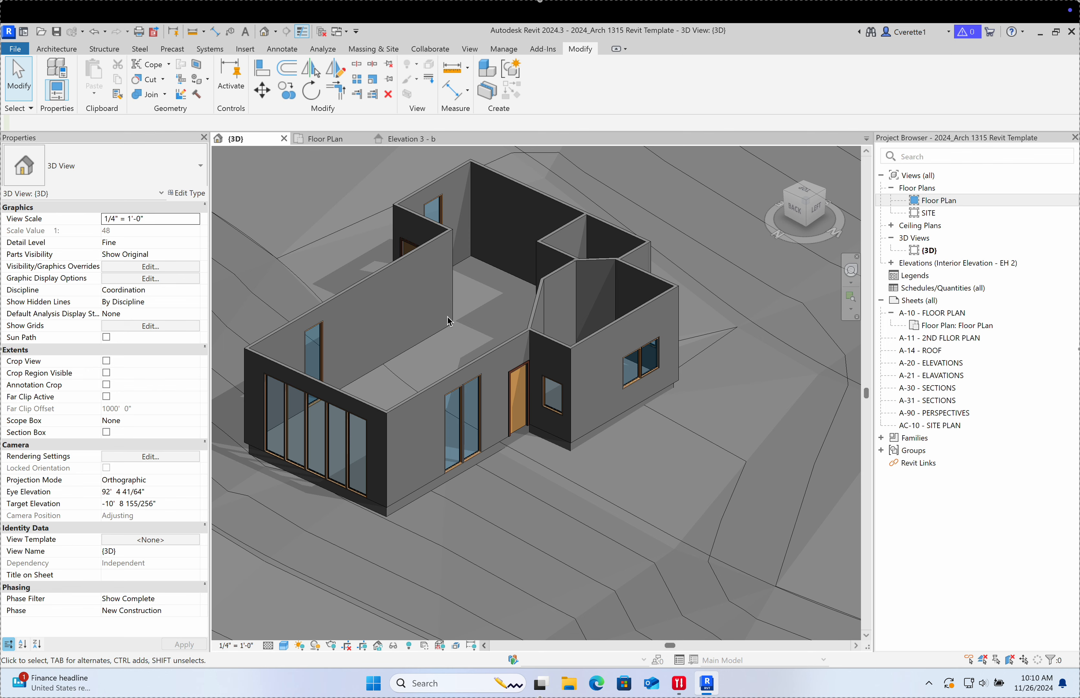
pyautogui.scroll(-3, 535, 404)
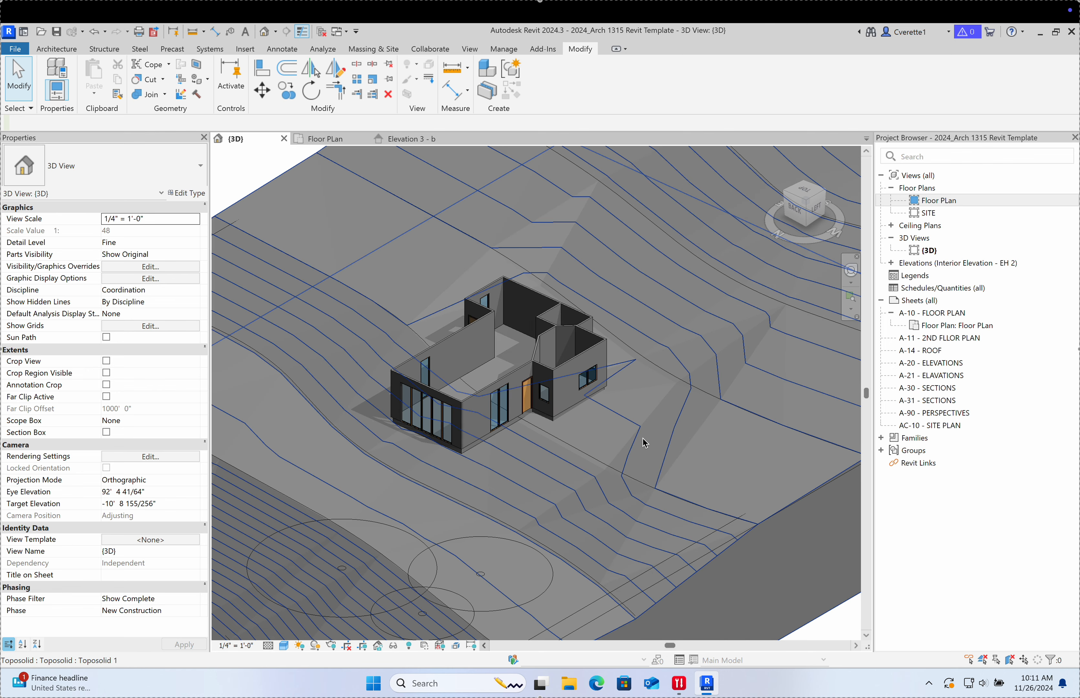
pyautogui.scroll(3, 490, 378)
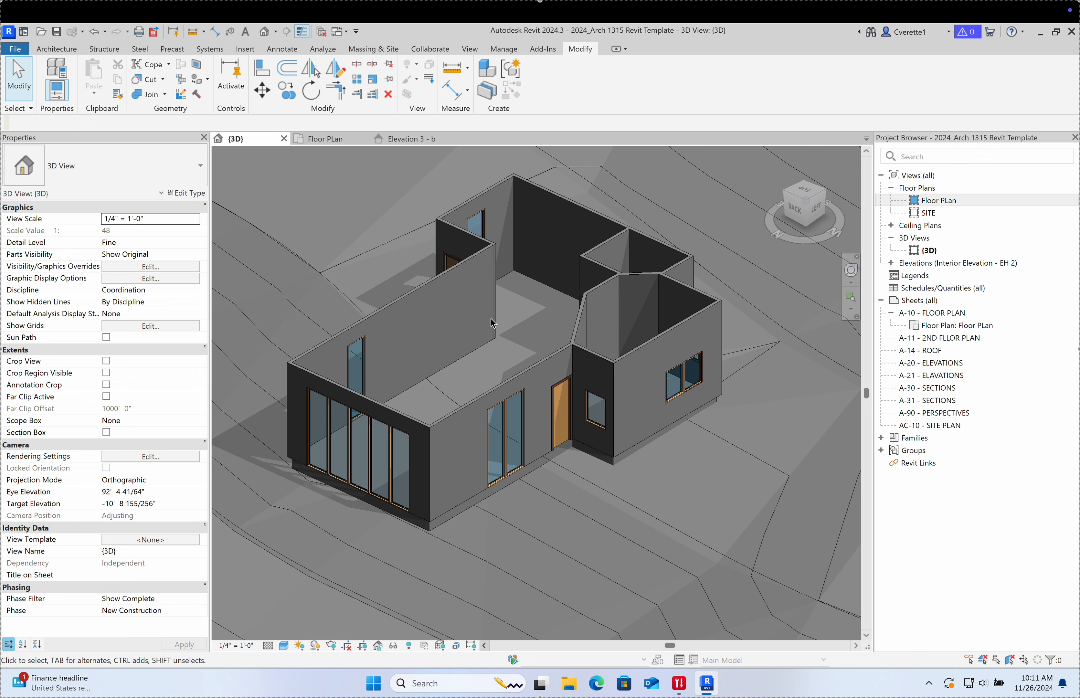
pyautogui.moveTo(493, 323); pyautogui.dragTo(469, 337, button='middle')
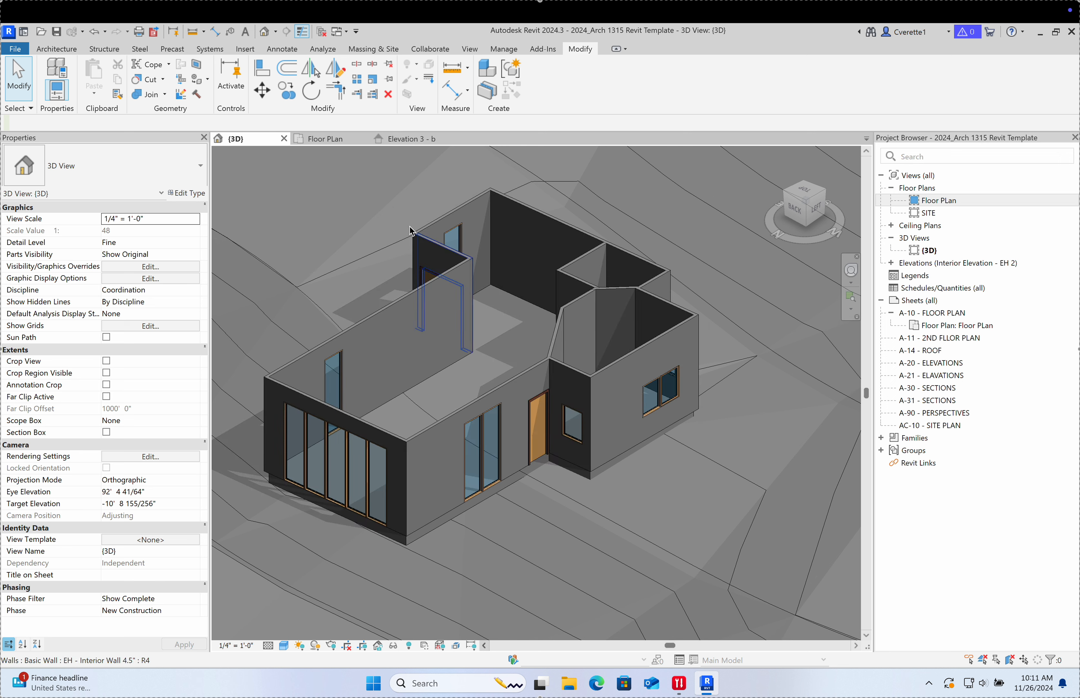
# Step: On the Floor Plan, start a new stair near the entry and open the stair type list
pyautogui.click(342, 141)
pyautogui.scroll(-5, 456, 375)
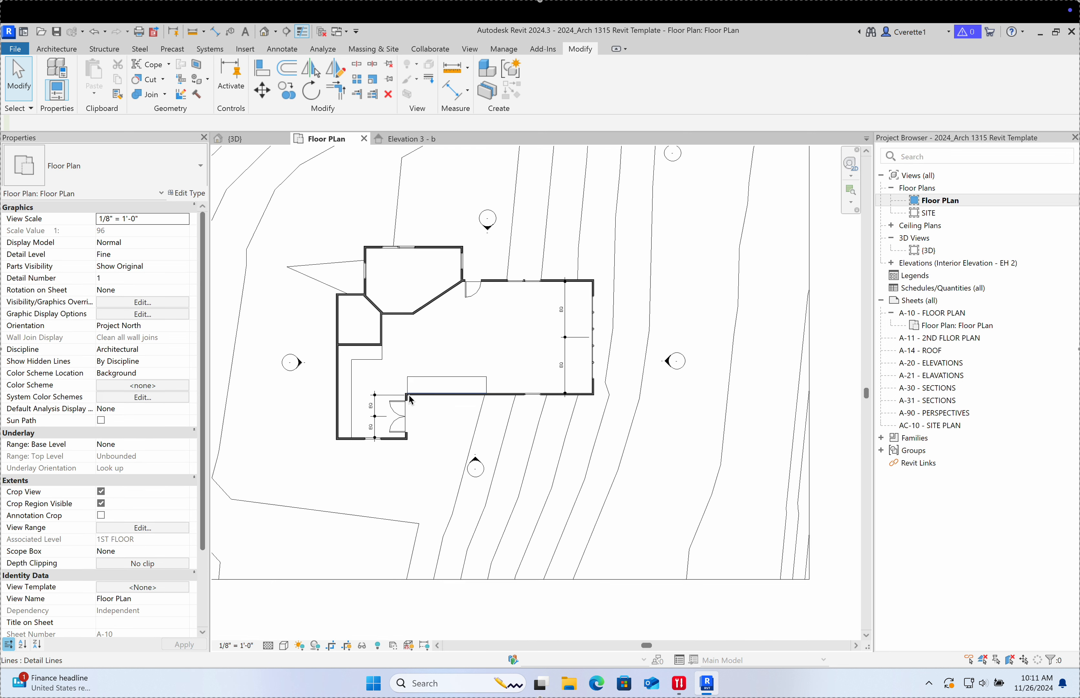
pyautogui.scroll(5, 409, 395)
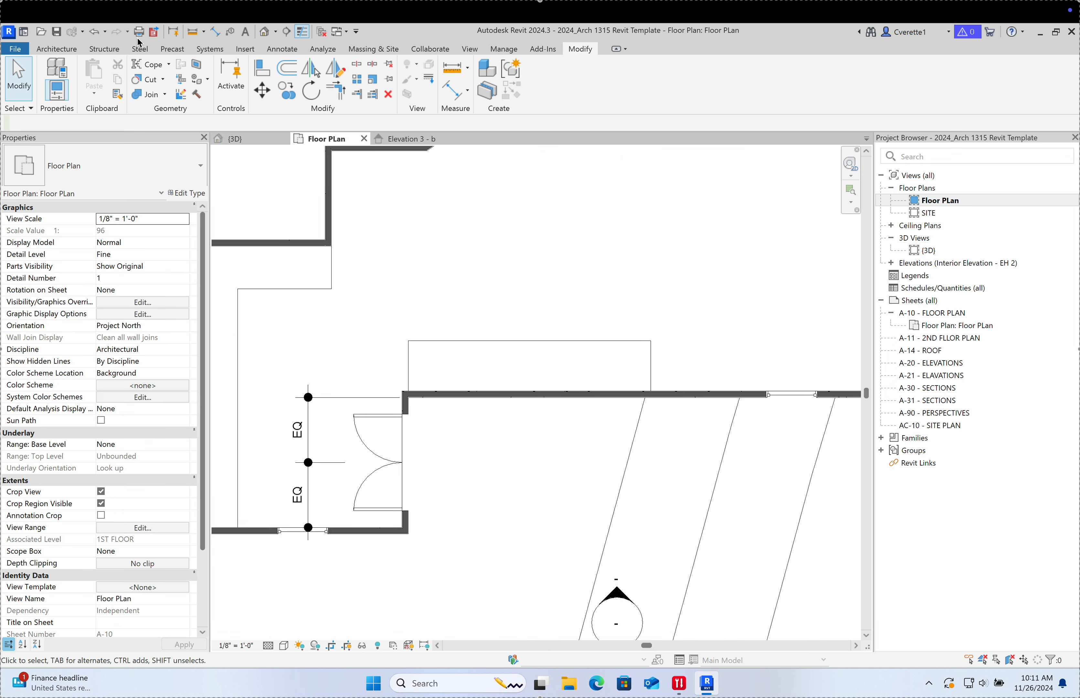
pyautogui.click(67, 50)
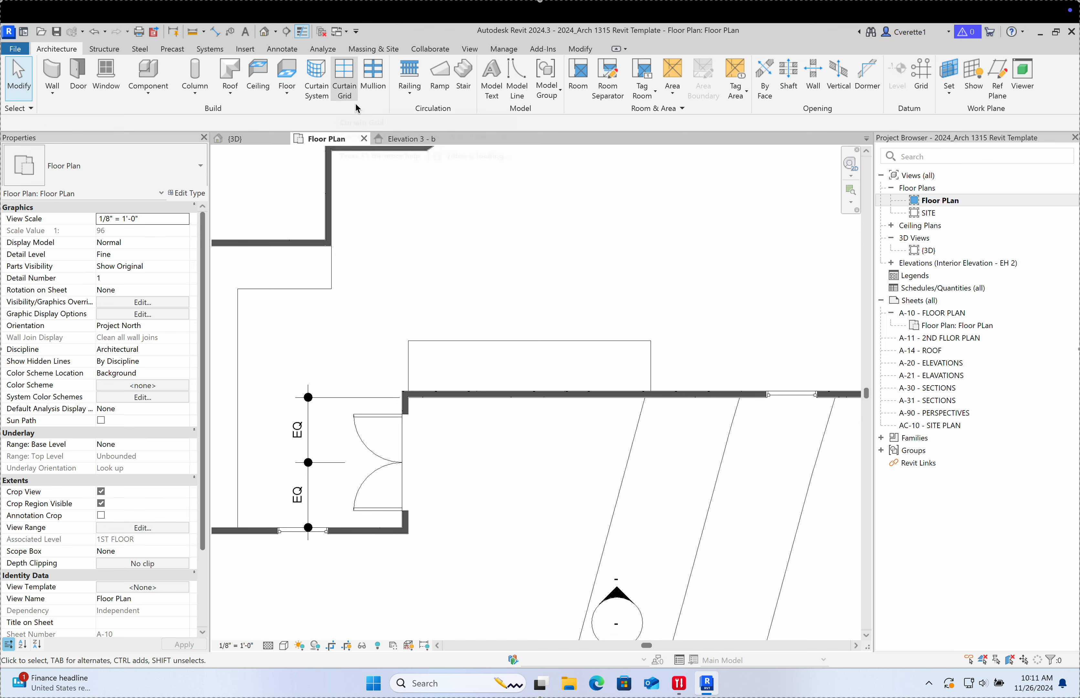
pyautogui.click(468, 96)
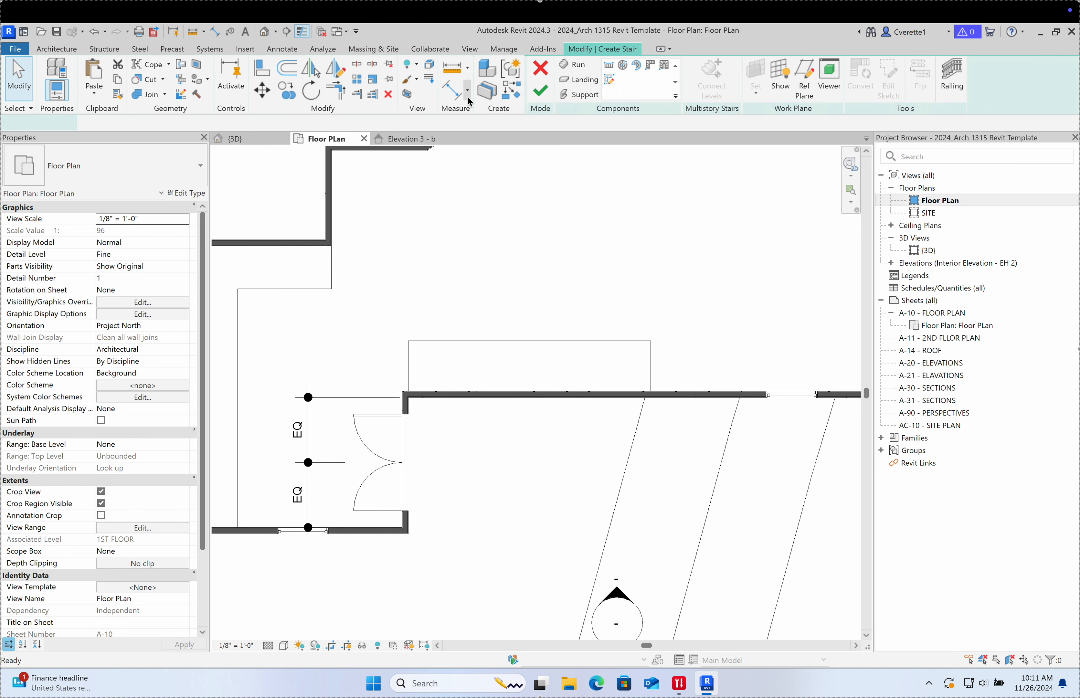
pyautogui.moveTo(463, 289); pyautogui.dragTo(461, 267, button='middle')
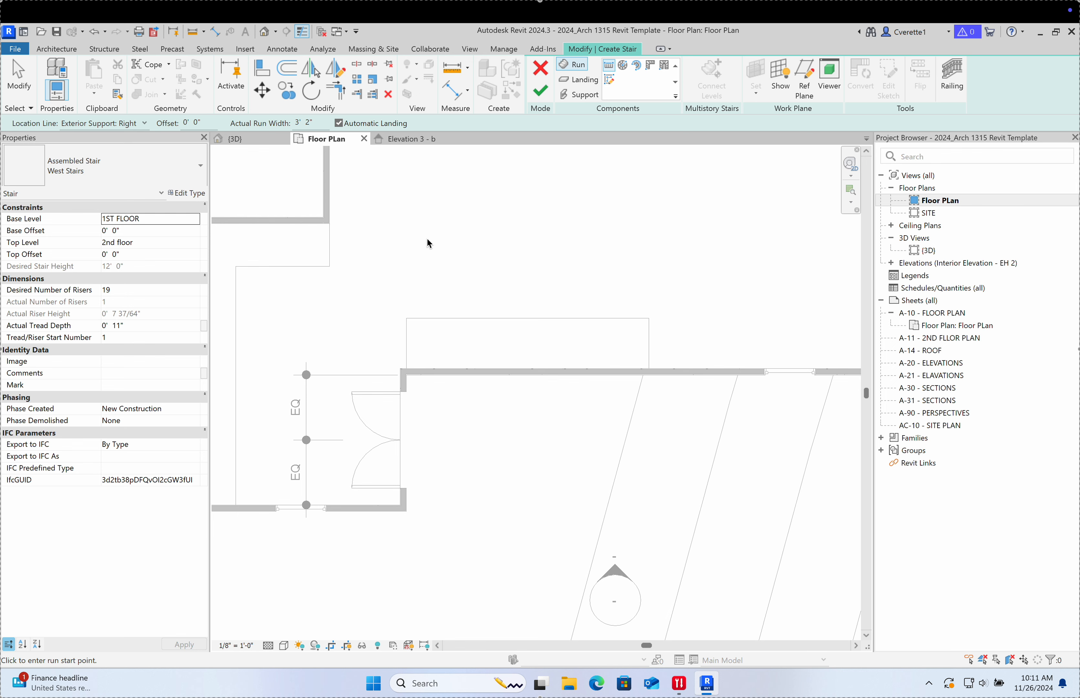
pyautogui.click(159, 179)
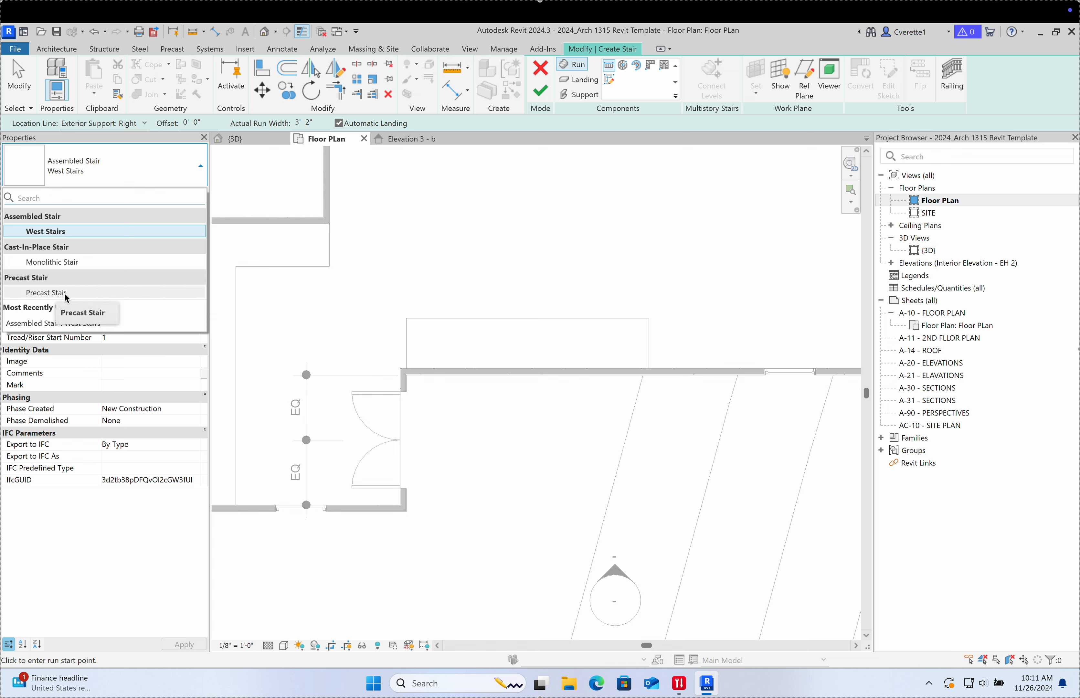
# Step: Choose Cast-In-Place Monolithic Stair and review its type: 21 risers, 1' 0" treads
pyautogui.click(62, 266)
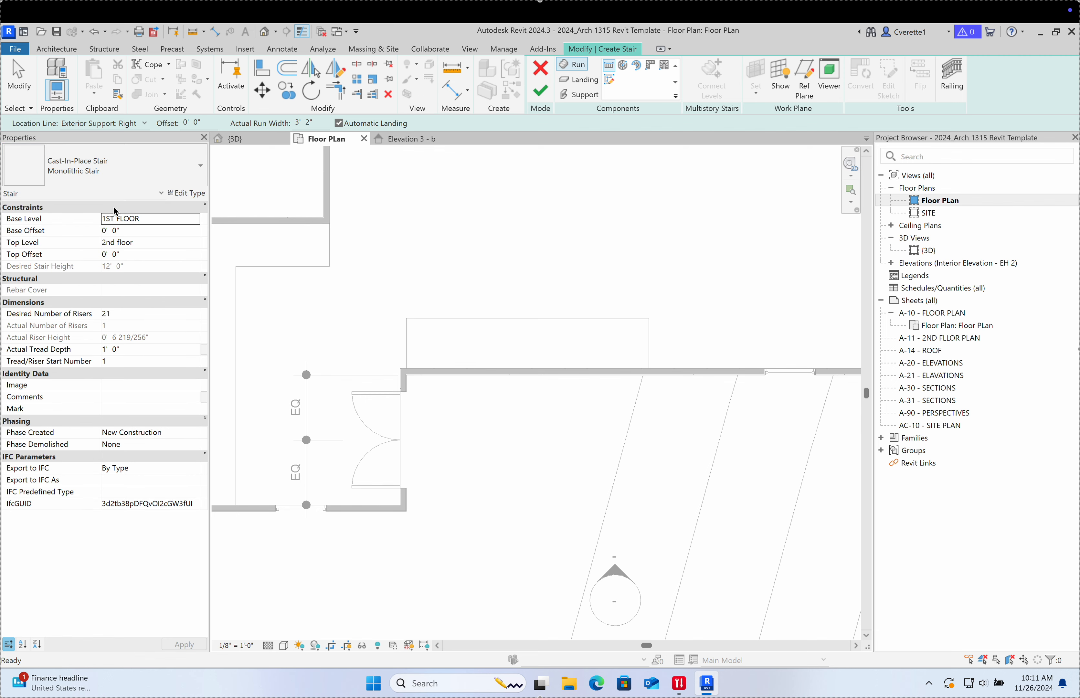
pyautogui.click(182, 194)
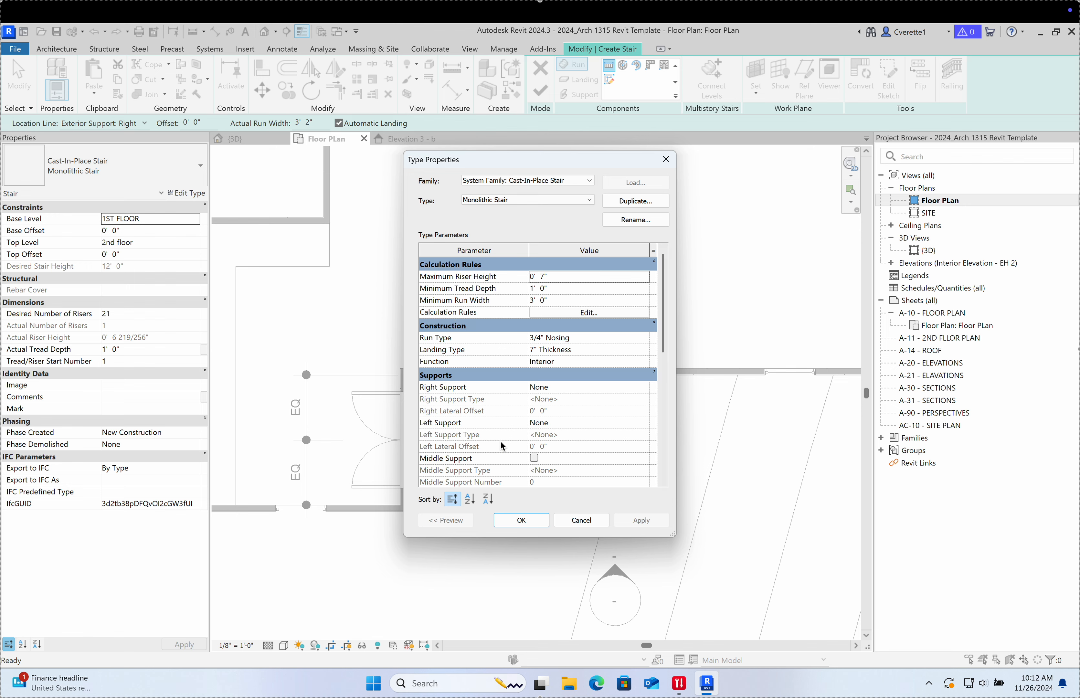
pyautogui.click(665, 159)
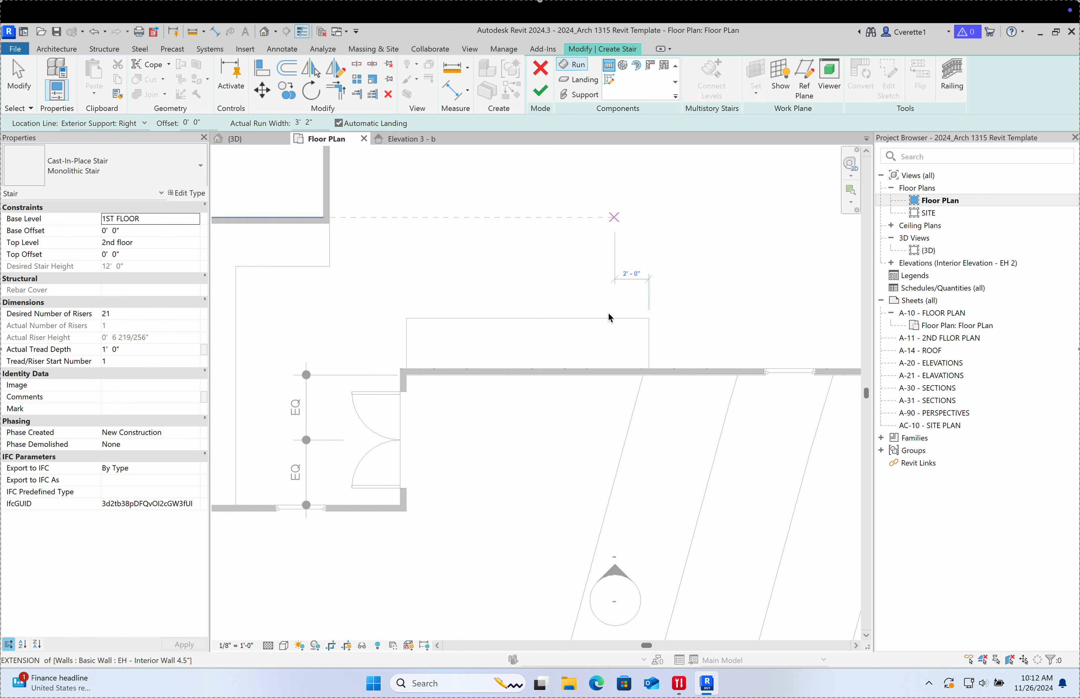
pyautogui.scroll(1, 423, 342)
pyautogui.scroll(1, 423, 345)
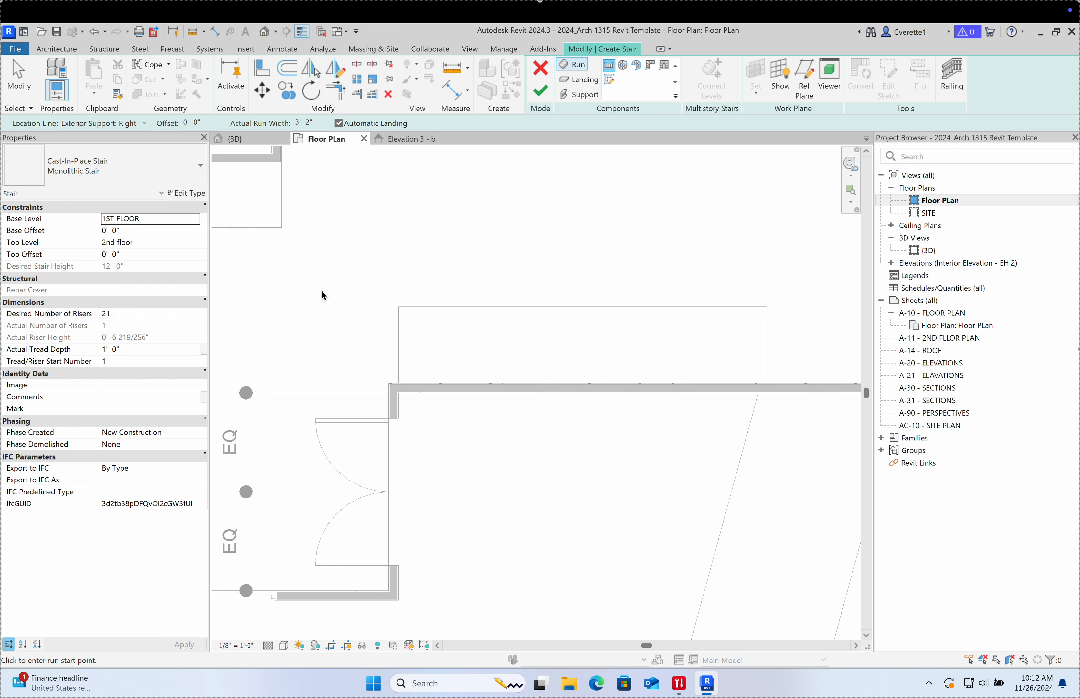
# Step: Draw the first stair run of six risers starting at the wall corner
pyautogui.click(398, 344)
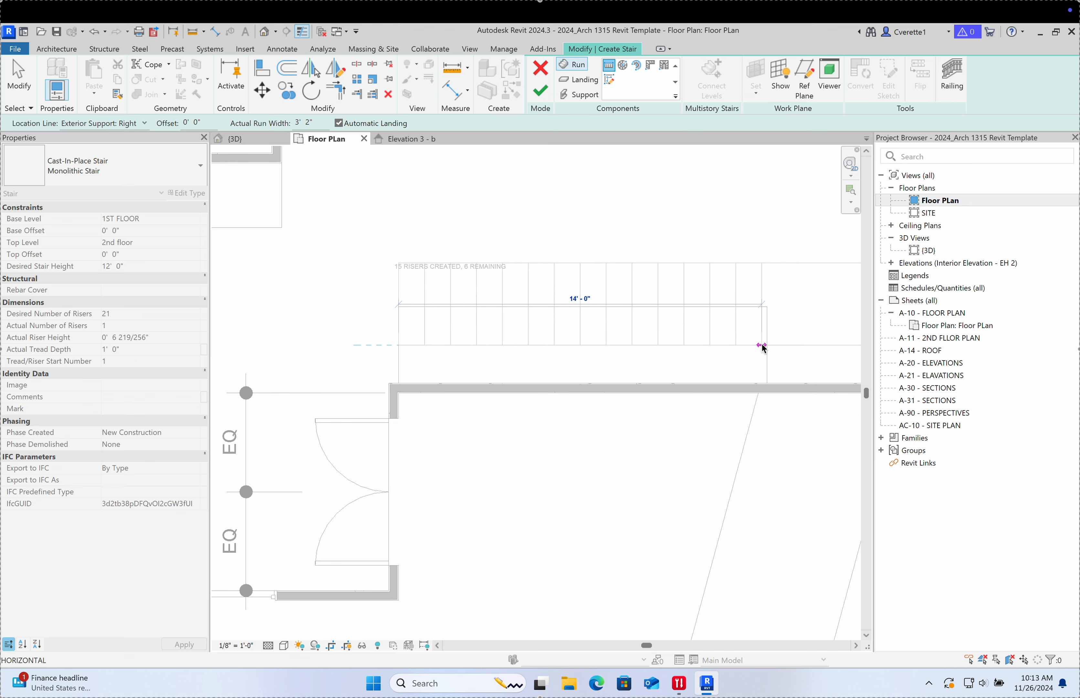
pyautogui.moveTo(652, 353); pyautogui.dragTo(504, 347, button='middle')
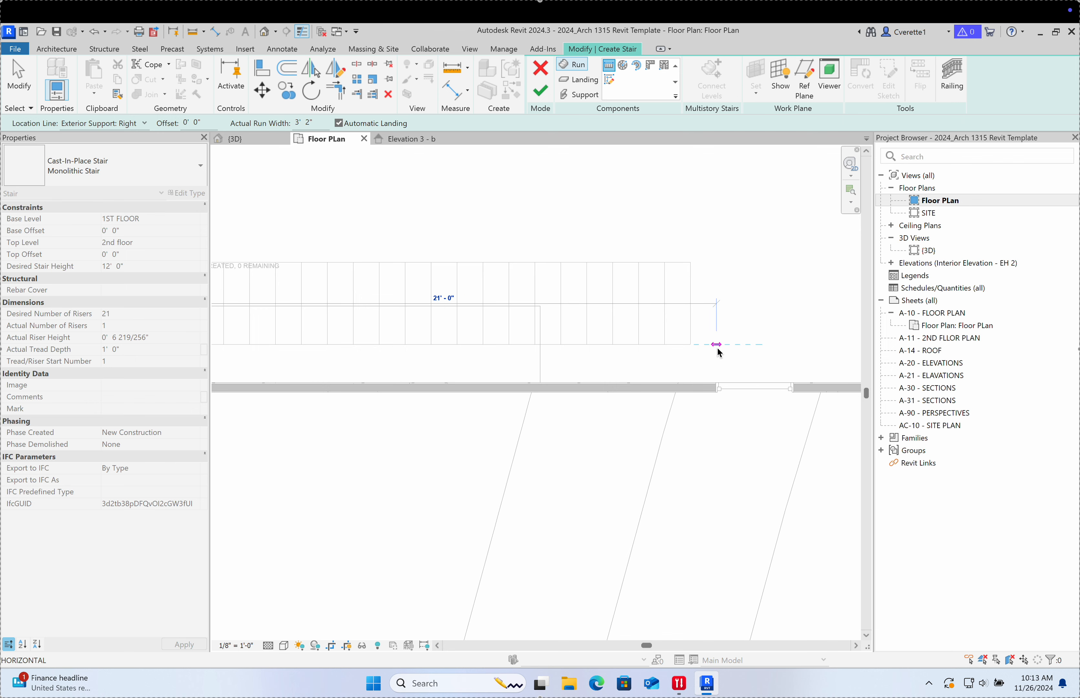
pyautogui.scroll(-2, 727, 354)
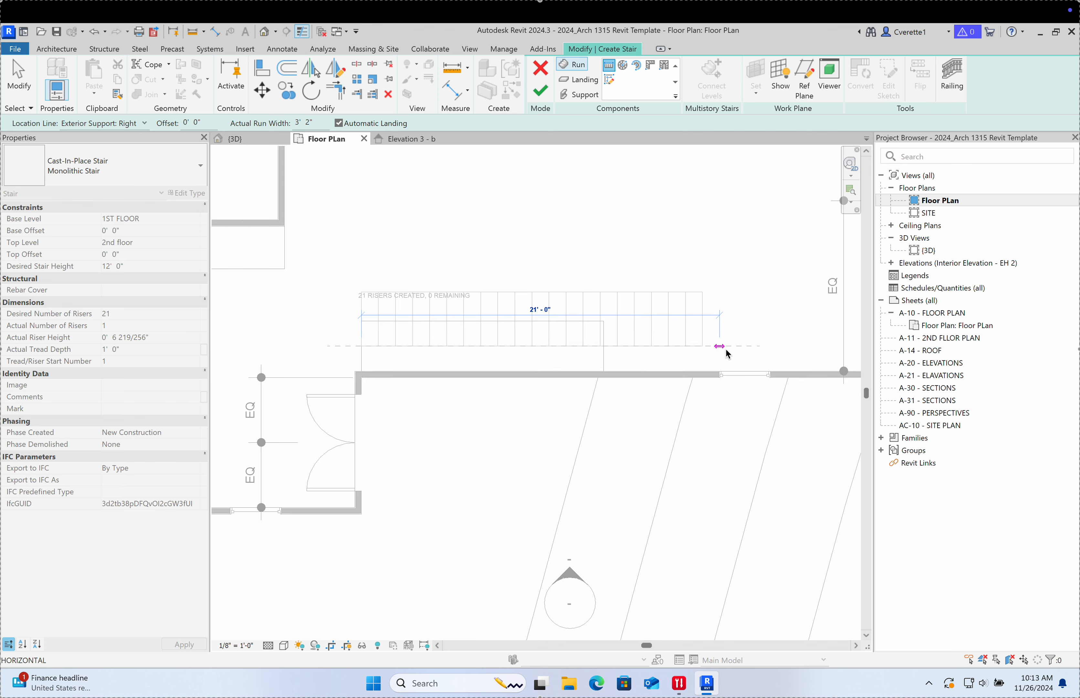
pyautogui.scroll(3, 359, 313)
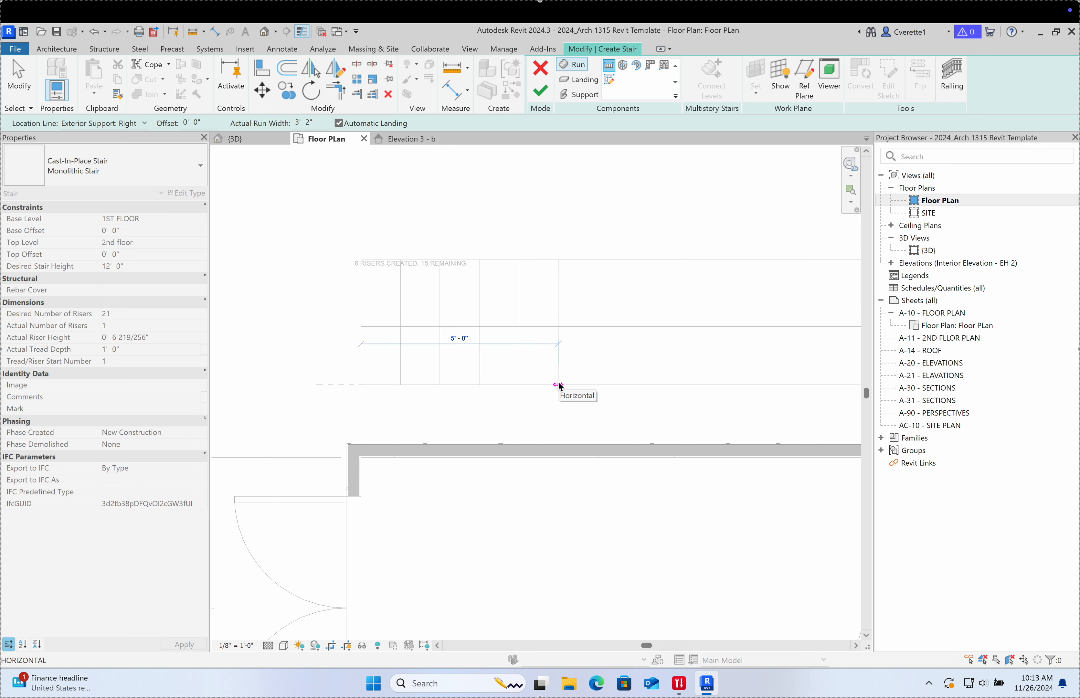
pyautogui.scroll(-1, 559, 385)
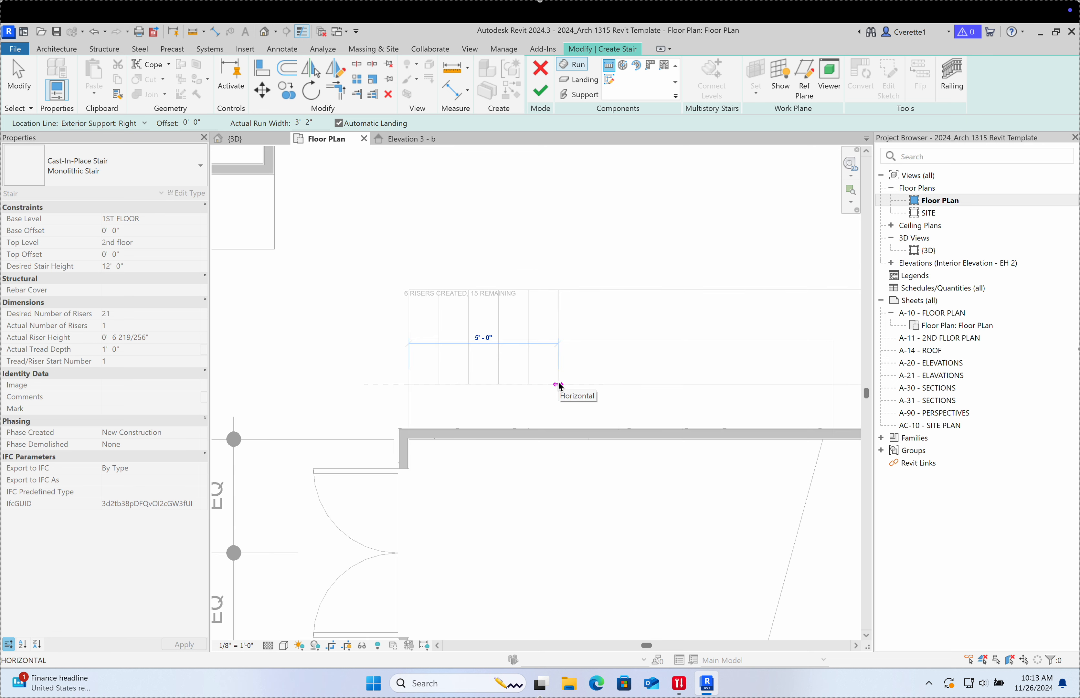
pyautogui.click(558, 384)
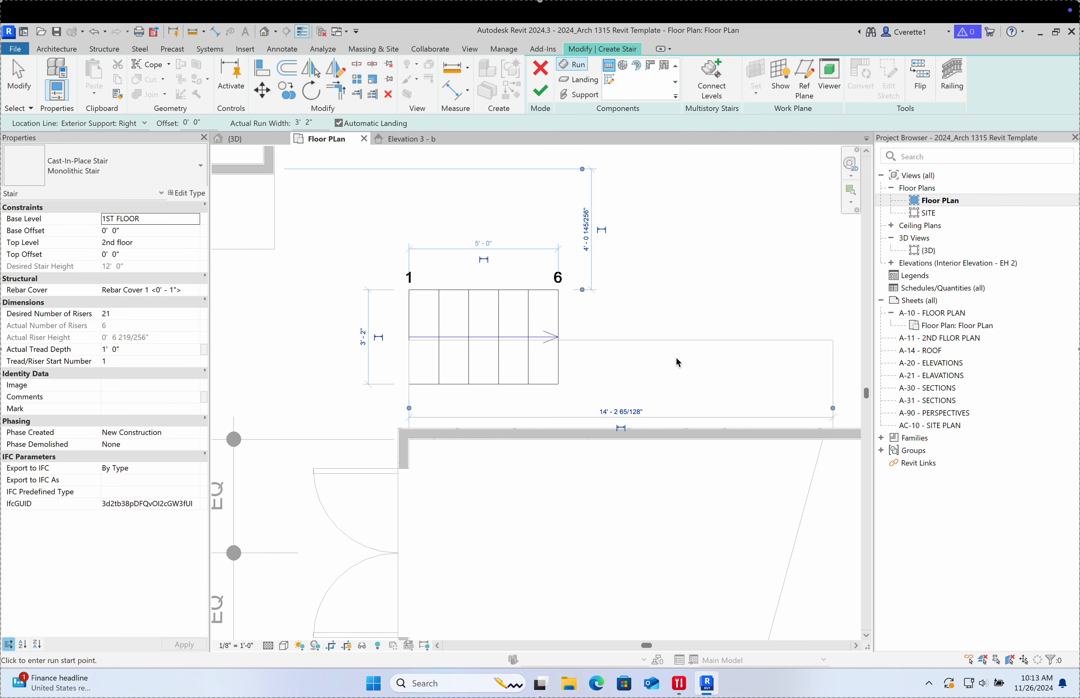
# Step: Draw the second run heading up from the landing for risers 7–13
pyautogui.click(625, 290)
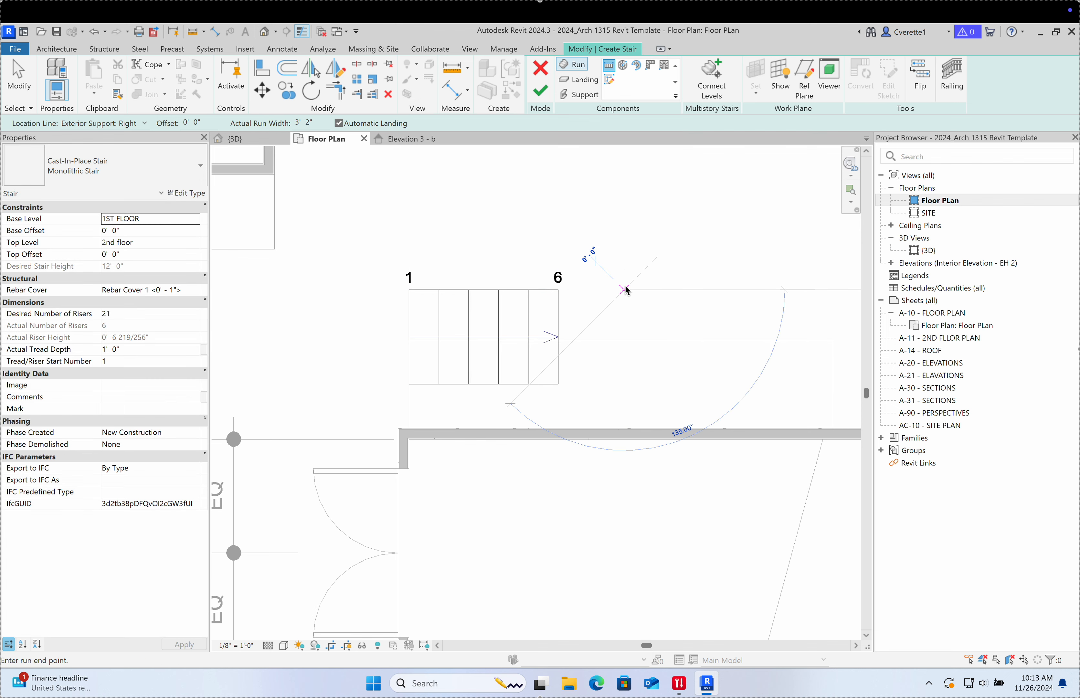
pyautogui.moveTo(625, 205); pyautogui.dragTo(617, 343, button='middle')
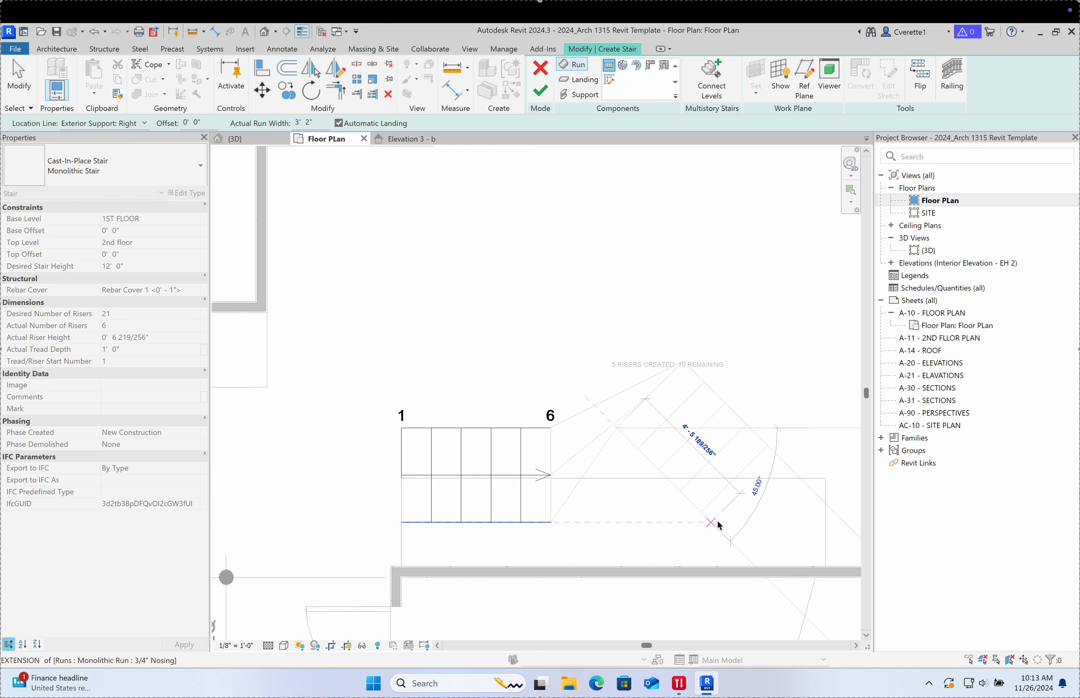
pyautogui.press('Escape')
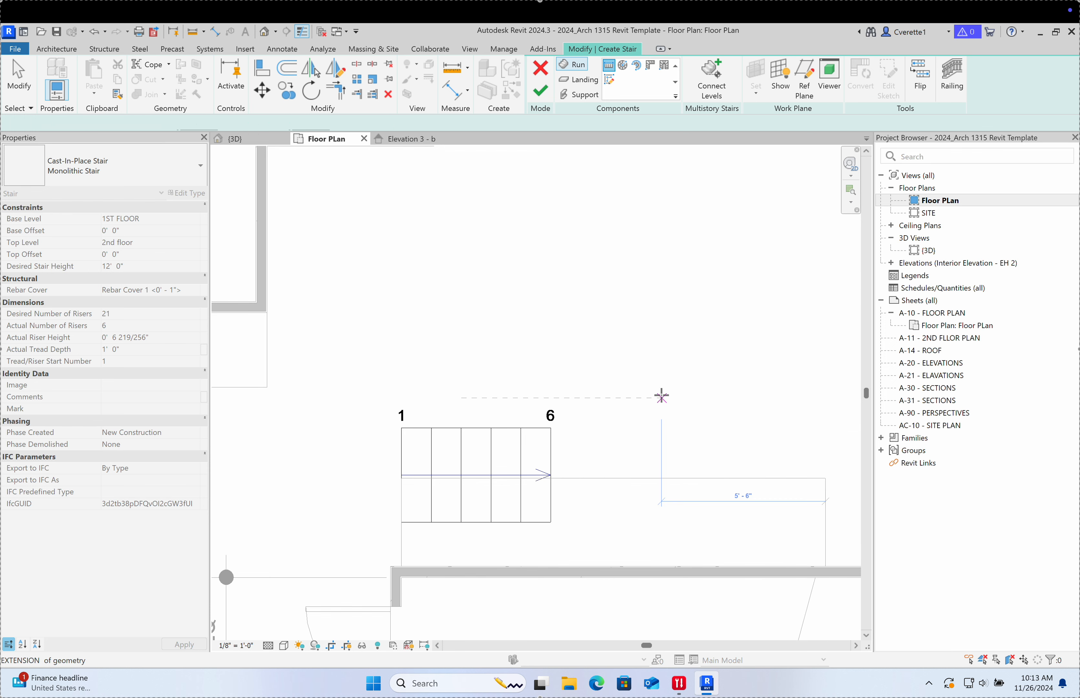
pyautogui.click(661, 428)
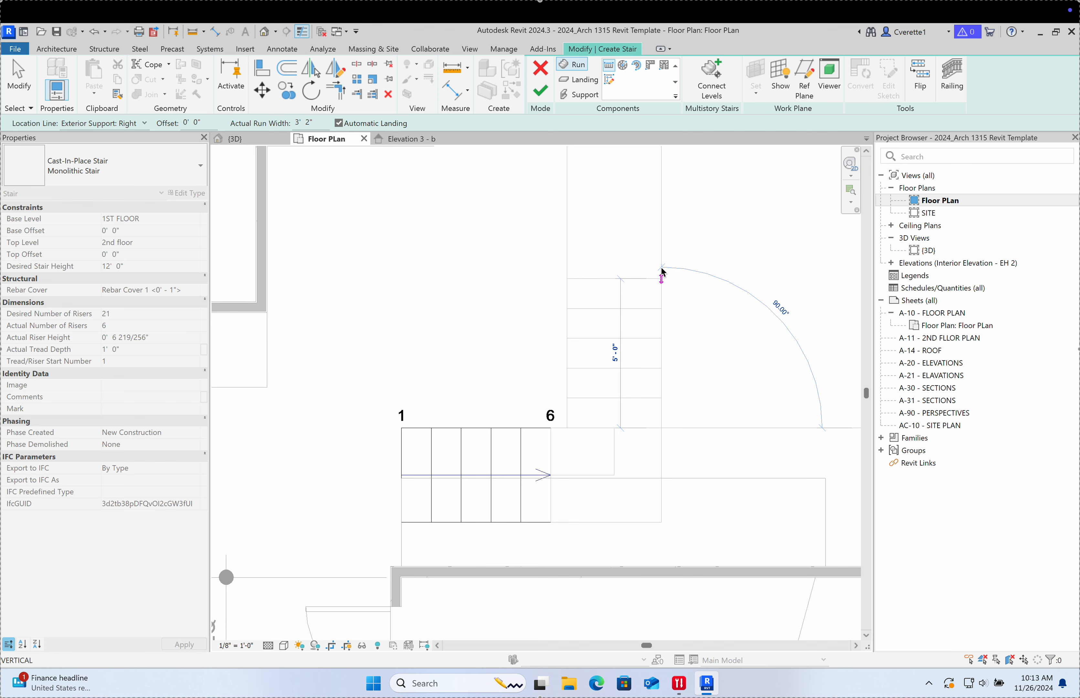
pyautogui.click(661, 249)
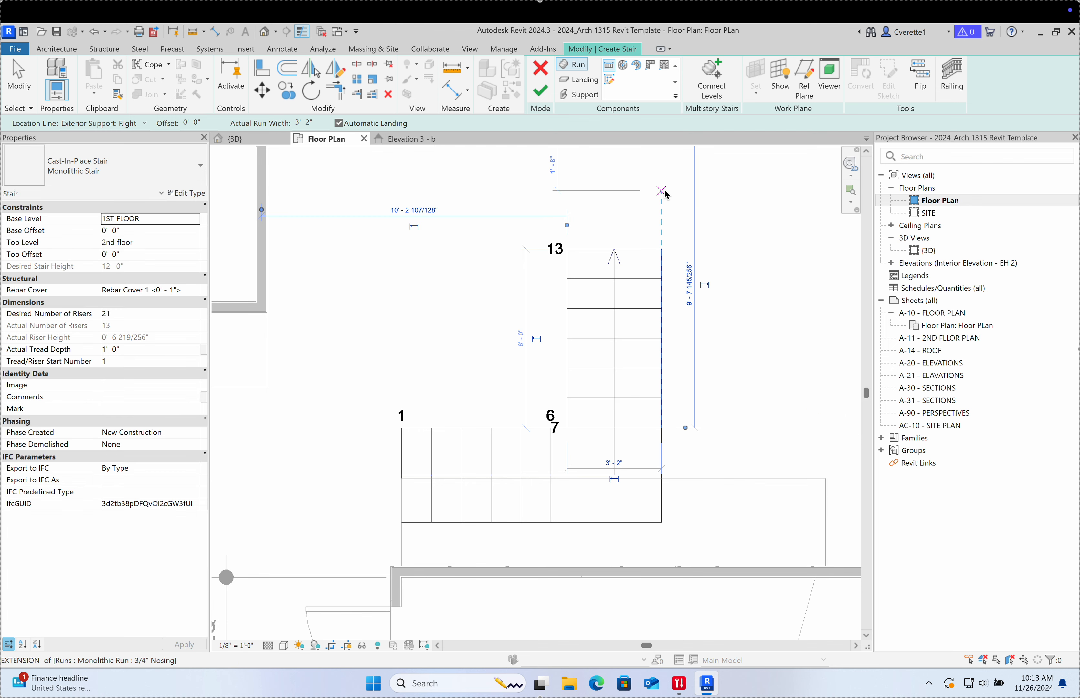
# Step: Draw the top run heading right for risers 14–21, then view the stair in 3D
pyautogui.click(663, 177)
pyautogui.moveTo(697, 224); pyautogui.dragTo(506, 391, button='middle')
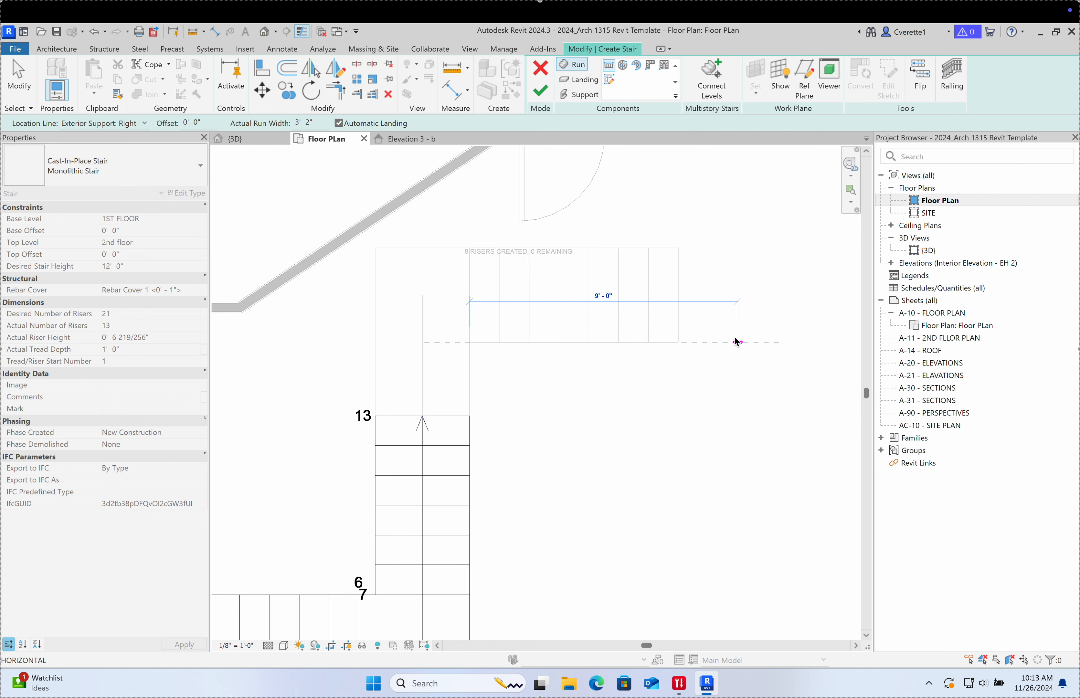
pyautogui.click(736, 340)
pyautogui.scroll(-1, 653, 428)
pyautogui.moveTo(654, 428); pyautogui.dragTo(670, 314, button='middle')
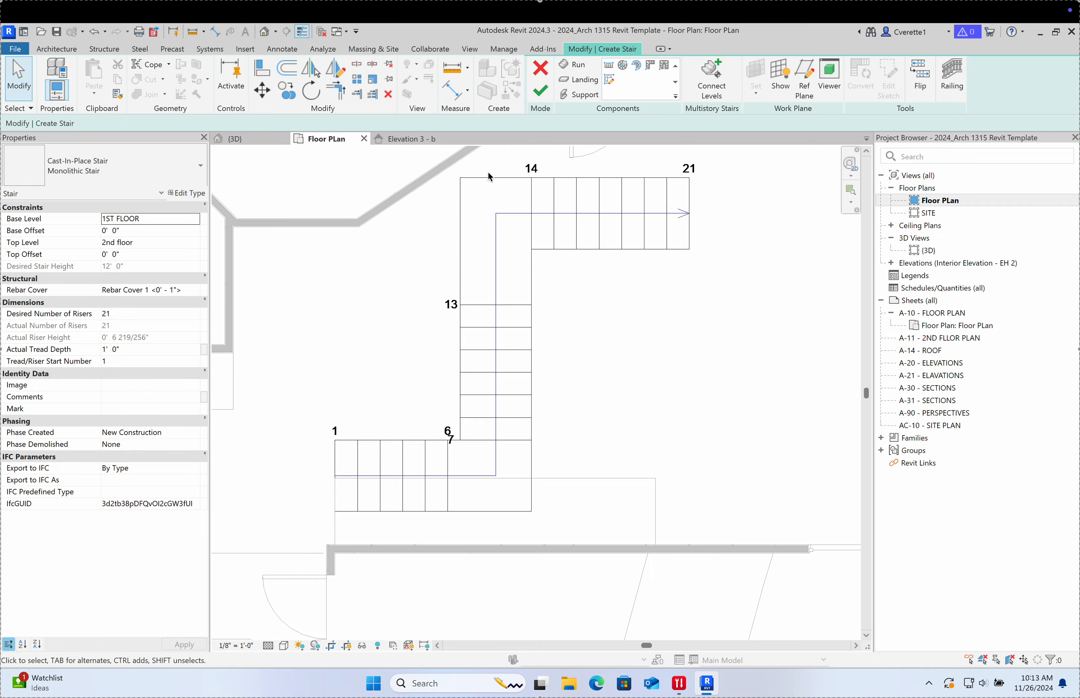
pyautogui.click(262, 140)
# Step: Orbit and zoom around the three-run stair in 3D, then go back to the Floor Plan
pyautogui.keyDown('shift'); pyautogui.moveTo(450, 360); pyautogui.dragTo(114, 415, button='middle'); pyautogui.keyUp('shift')
pyautogui.keyDown('shift'); pyautogui.moveTo(381, 440); pyautogui.dragTo(517, 408, button='middle'); pyautogui.keyUp('shift')
pyautogui.scroll(2, 280, 442)
pyautogui.scroll(2, 363, 422)
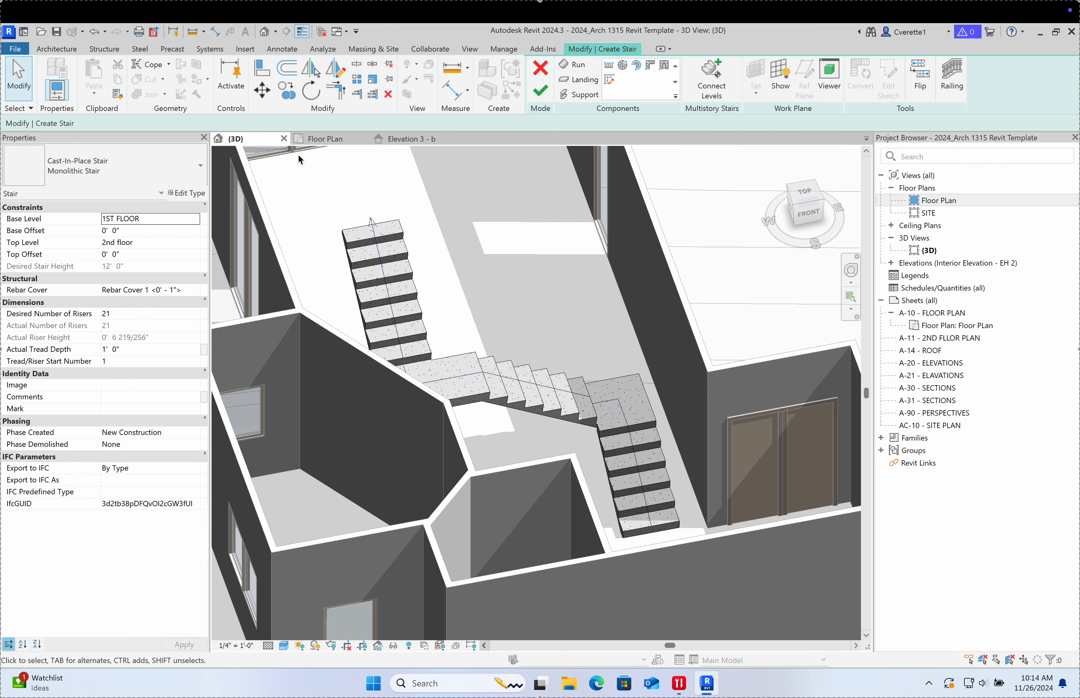
pyautogui.click(400, 142)
pyautogui.click(331, 142)
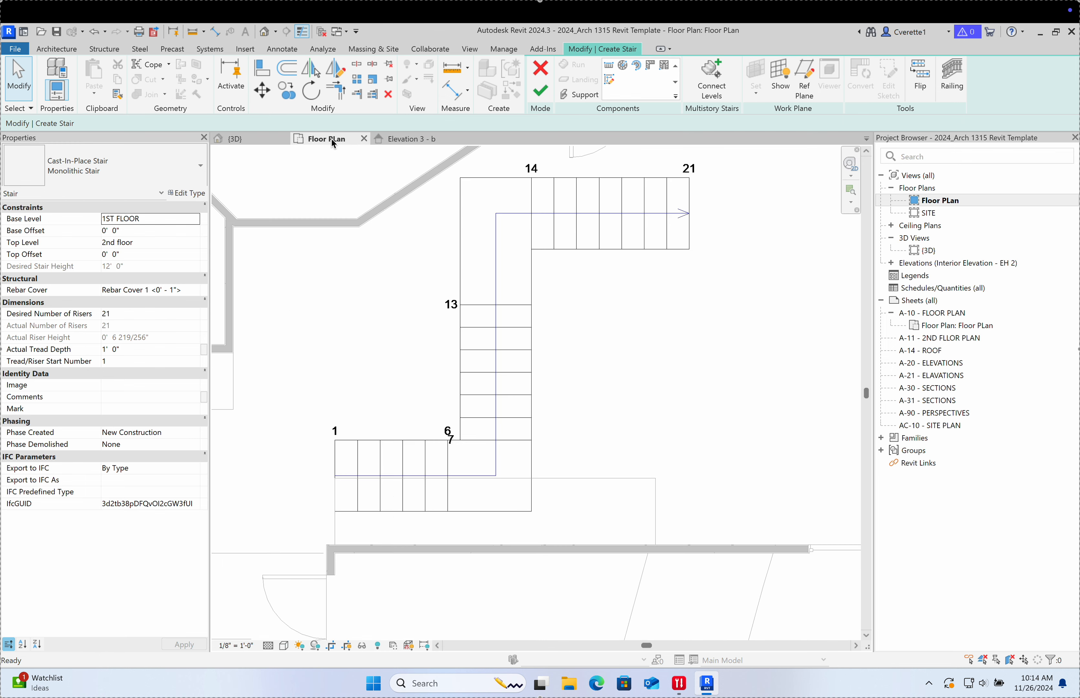
# Step: Undo the upper stair runs after closing the accidentally opened Start menu and emoji picker
pyautogui.press('super')
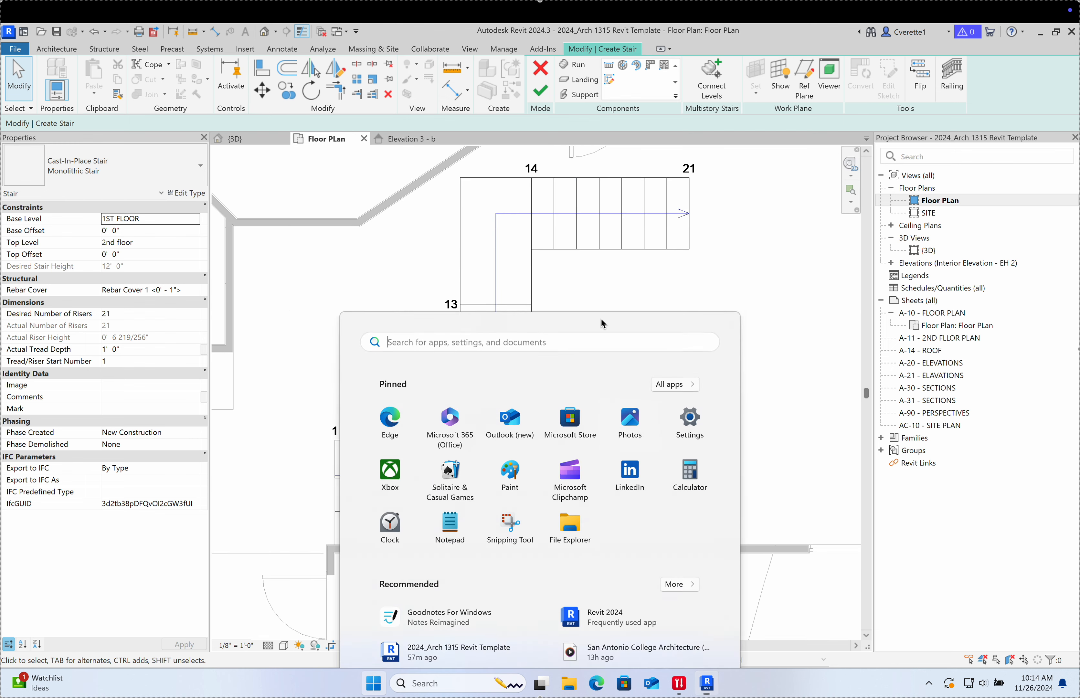
pyautogui.click(777, 335)
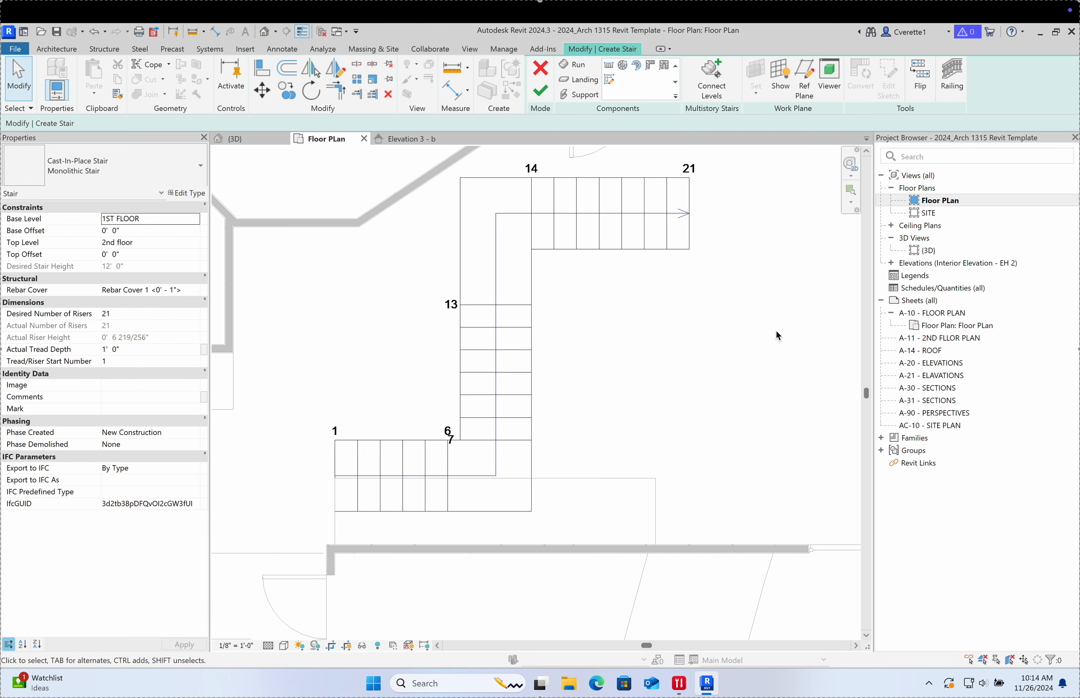
pyautogui.press('fn')
pyautogui.click(745, 322)
pyautogui.hotkey('ctrl', 'z')
pyautogui.hotkey('ctrl', 'z')
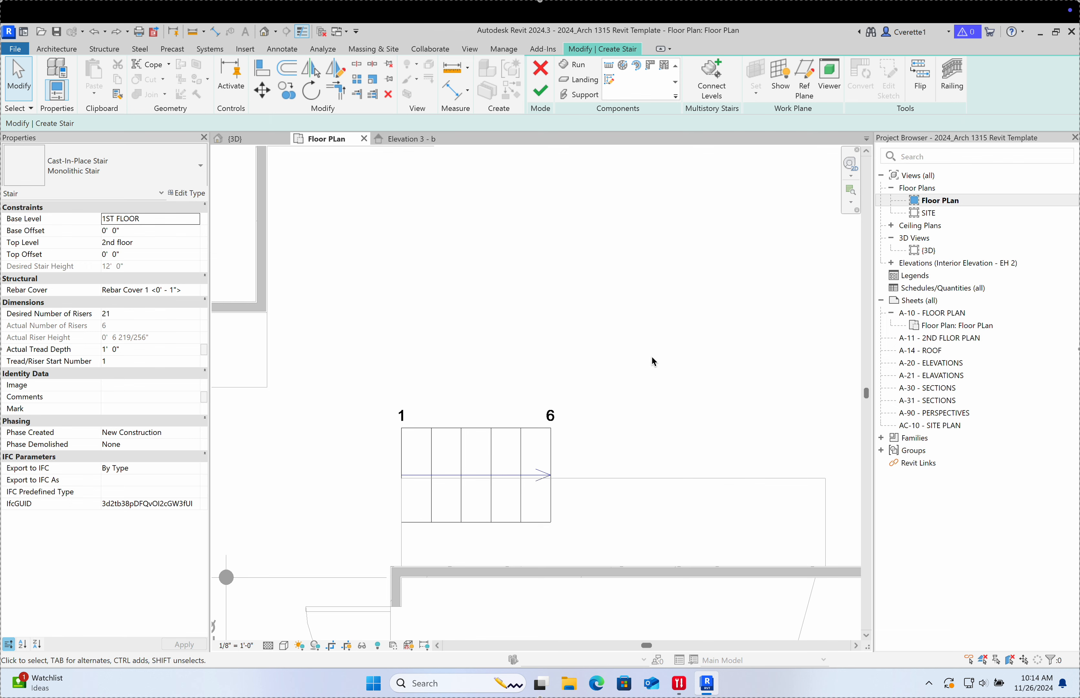
# Step: Attempt a new second run, then cancel stair edit mode and discard the stair
pyautogui.scroll(-1, 606, 350)
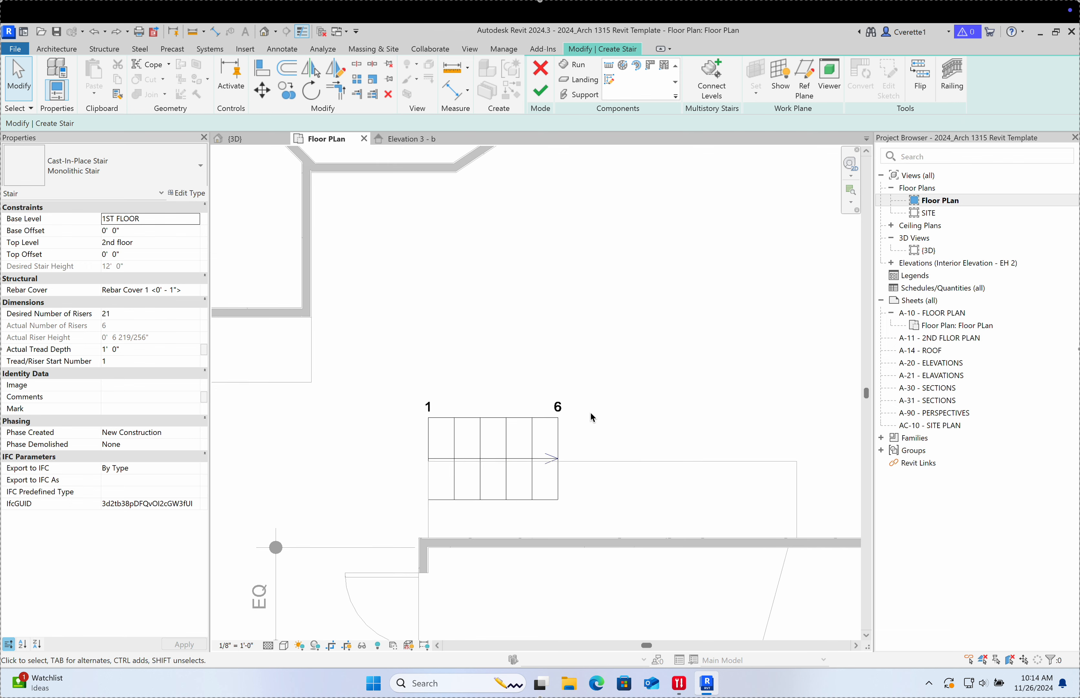
pyautogui.moveTo(592, 400); pyautogui.dragTo(460, 370, button='middle')
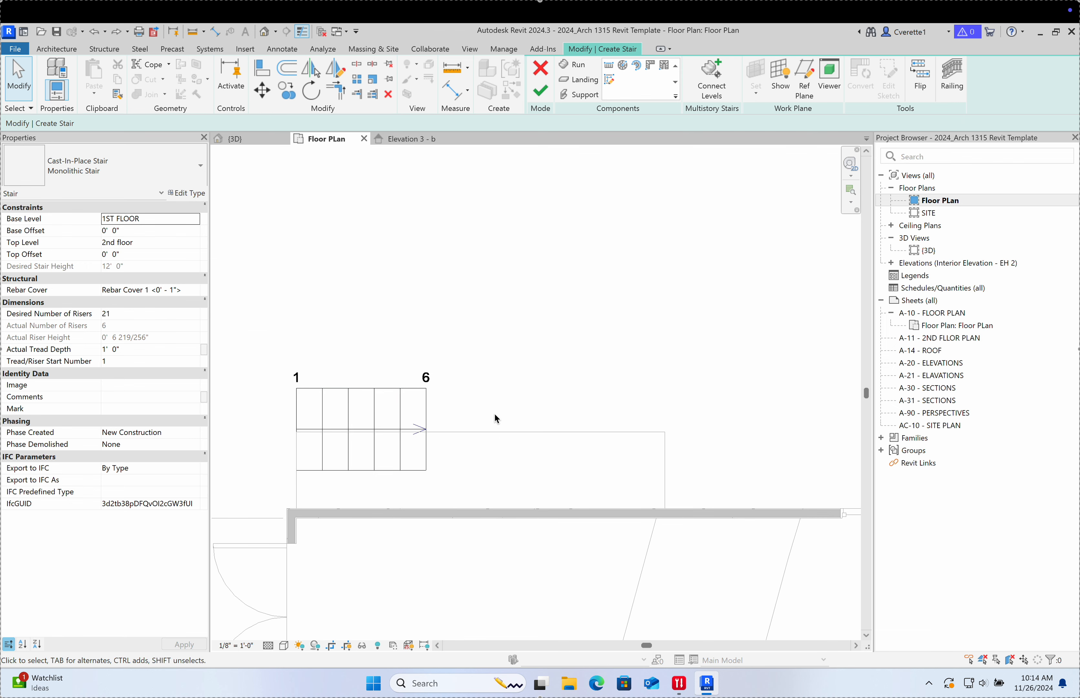
pyautogui.click(608, 65)
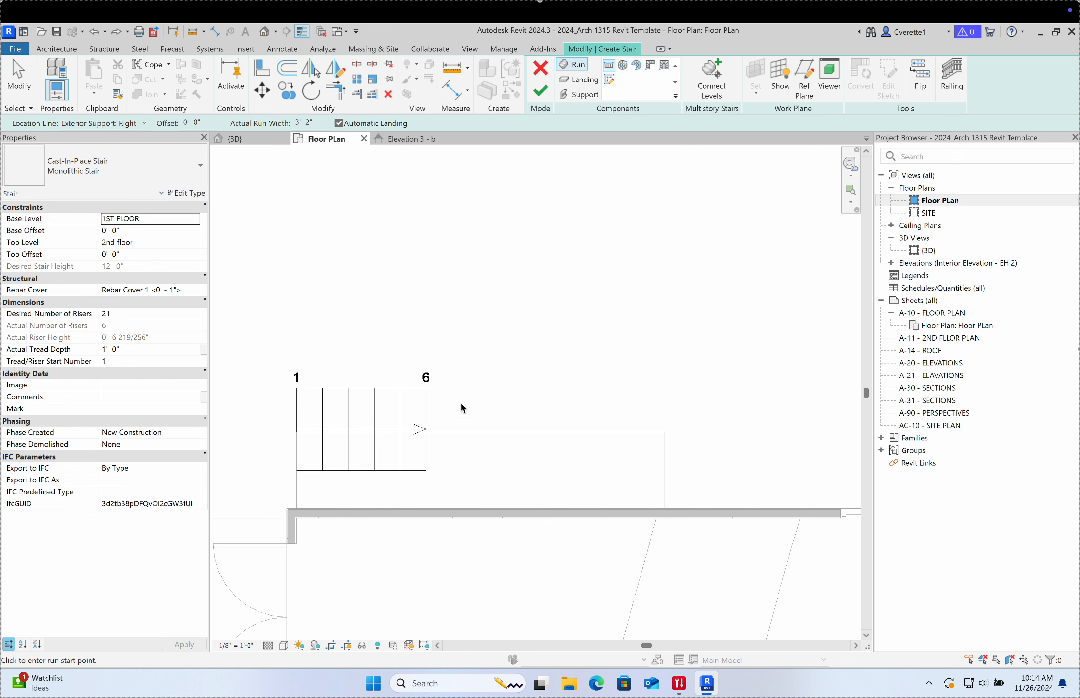
pyautogui.click(528, 406)
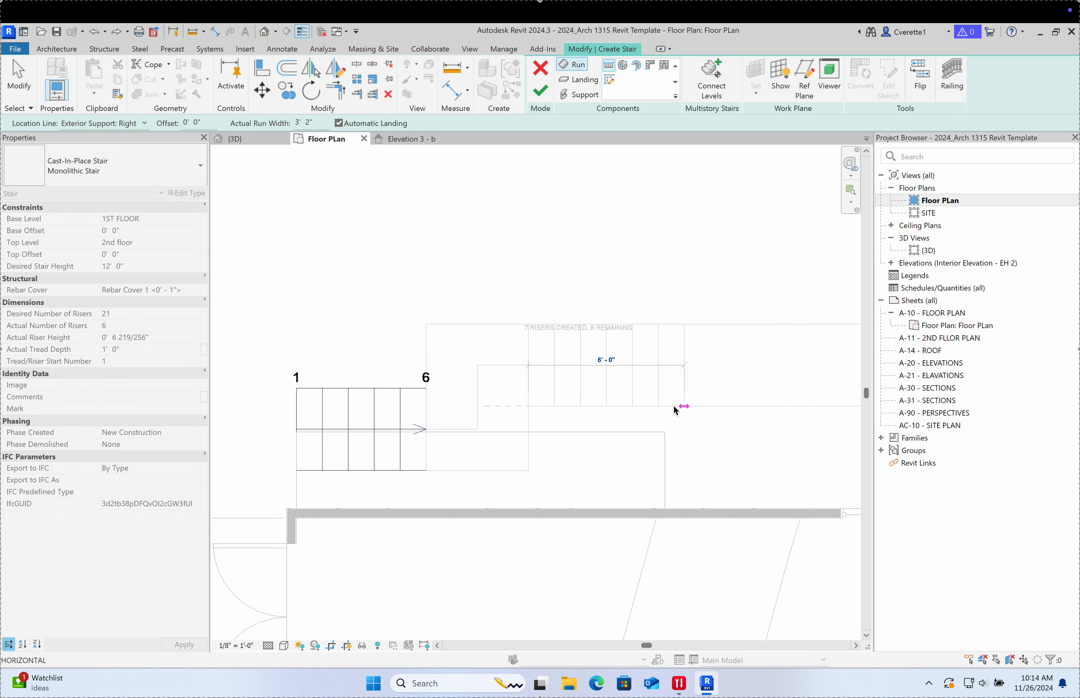
pyautogui.press('Escape')
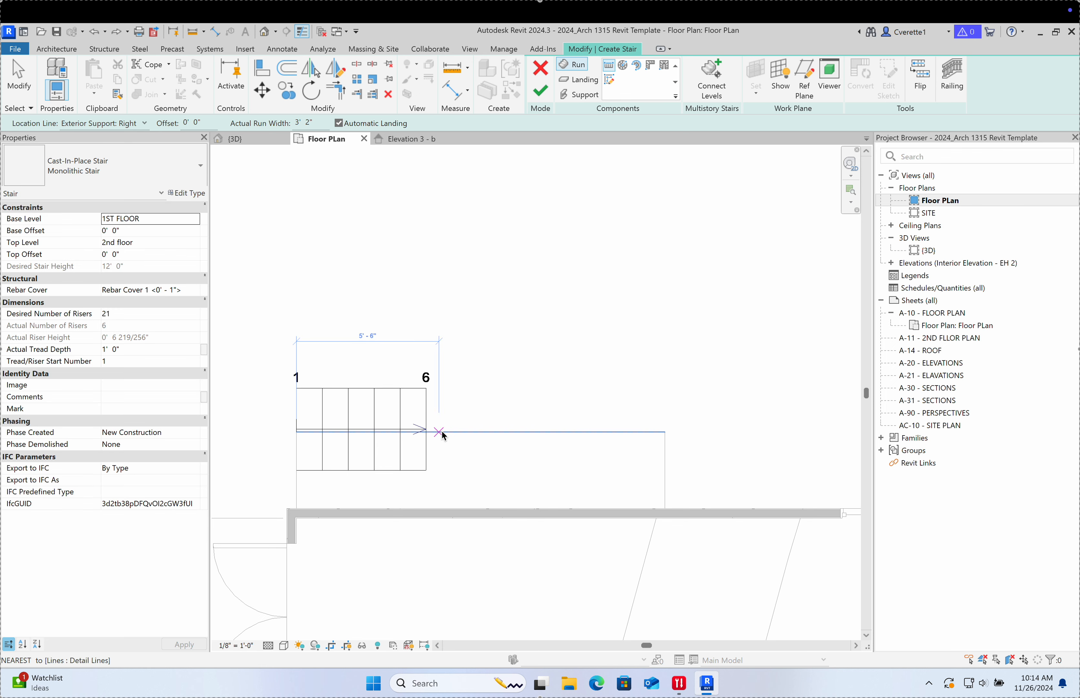
pyautogui.click(509, 432)
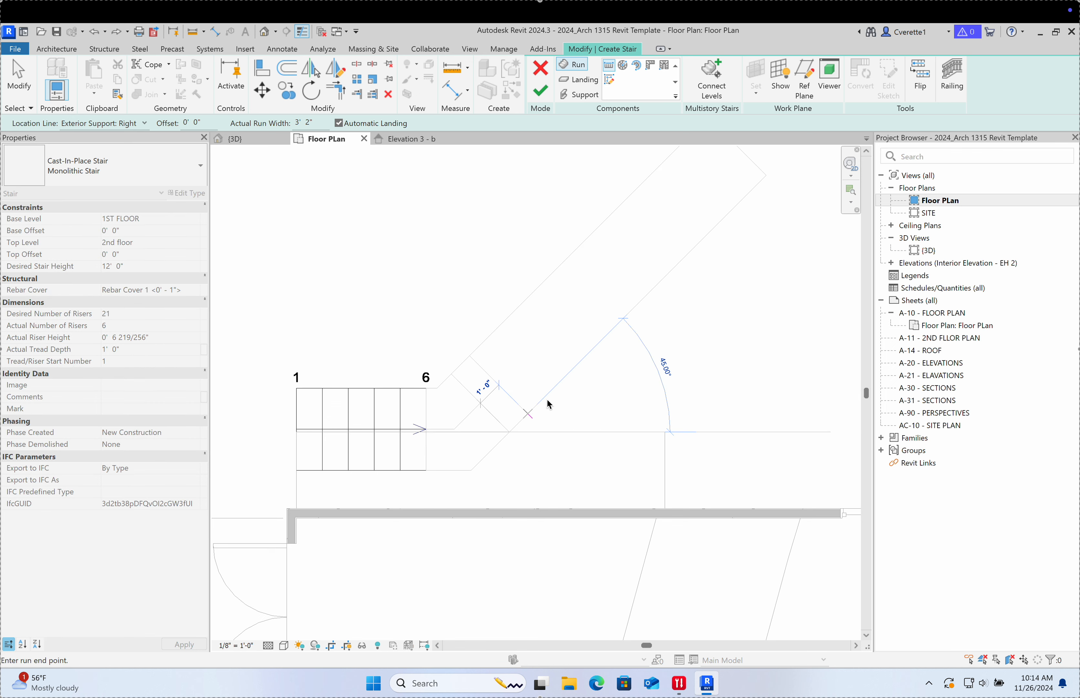
pyautogui.press('Escape')
pyautogui.press('Escape')
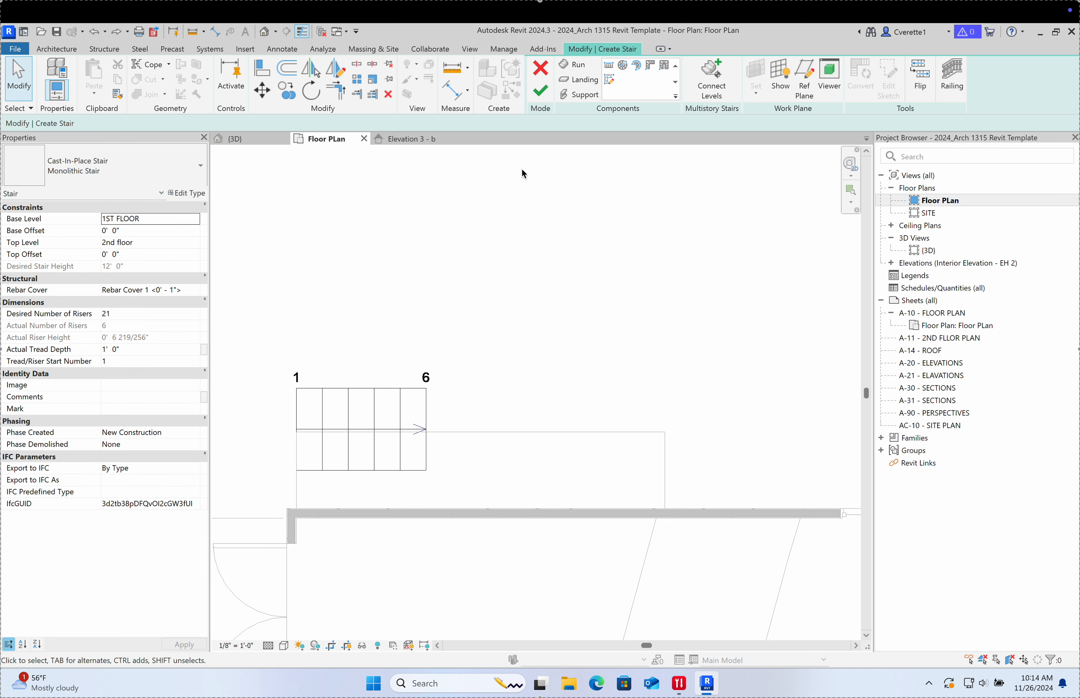
pyautogui.click(540, 68)
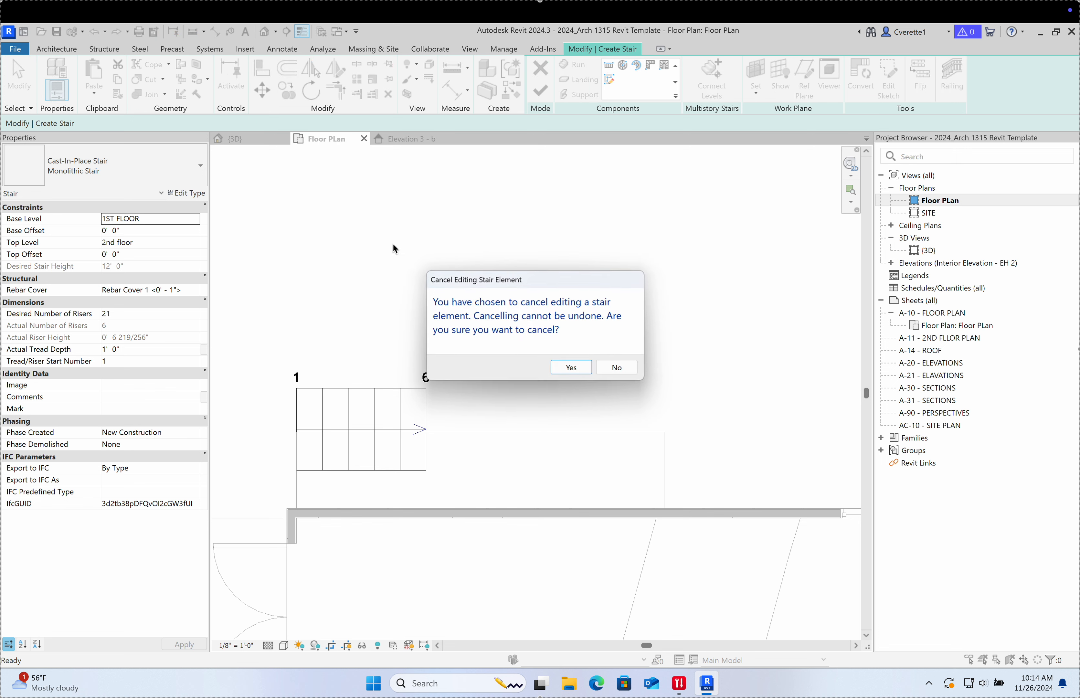
pyautogui.click(562, 367)
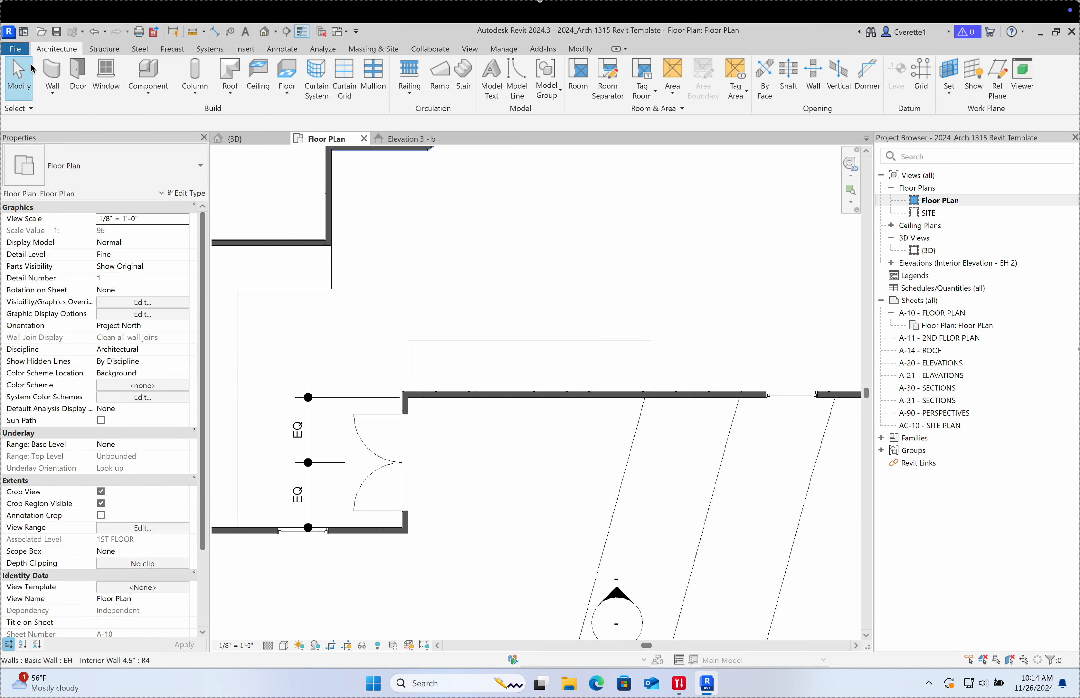
# Step: Start a new stair and draw the first run of eight risers along the wall
pyautogui.click(52, 73)
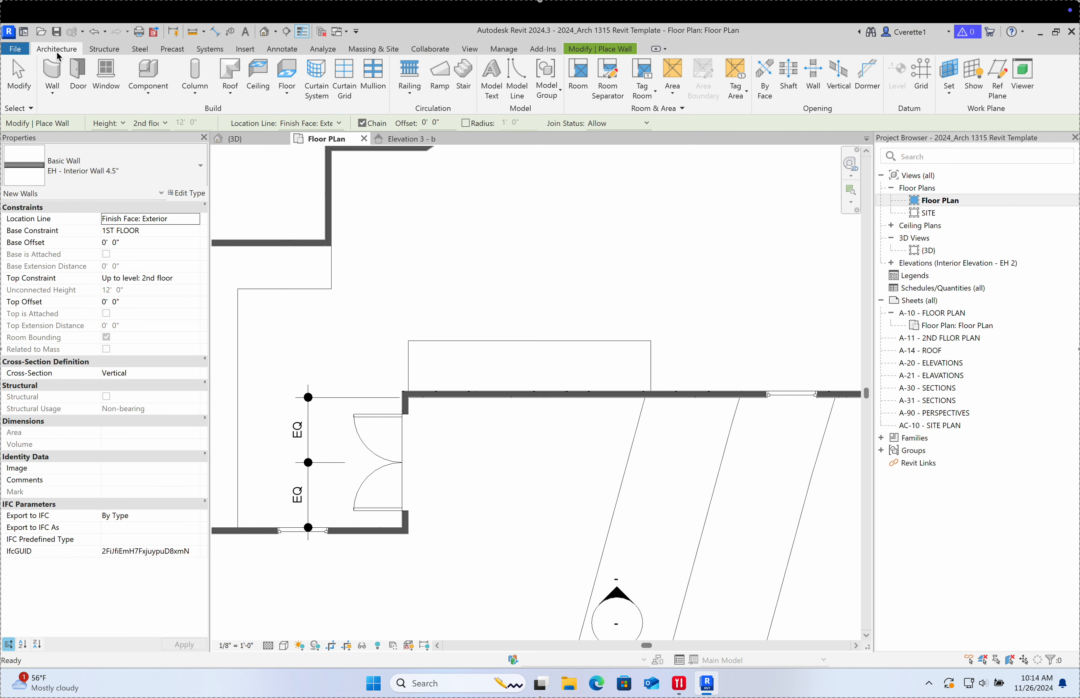
pyautogui.click(472, 79)
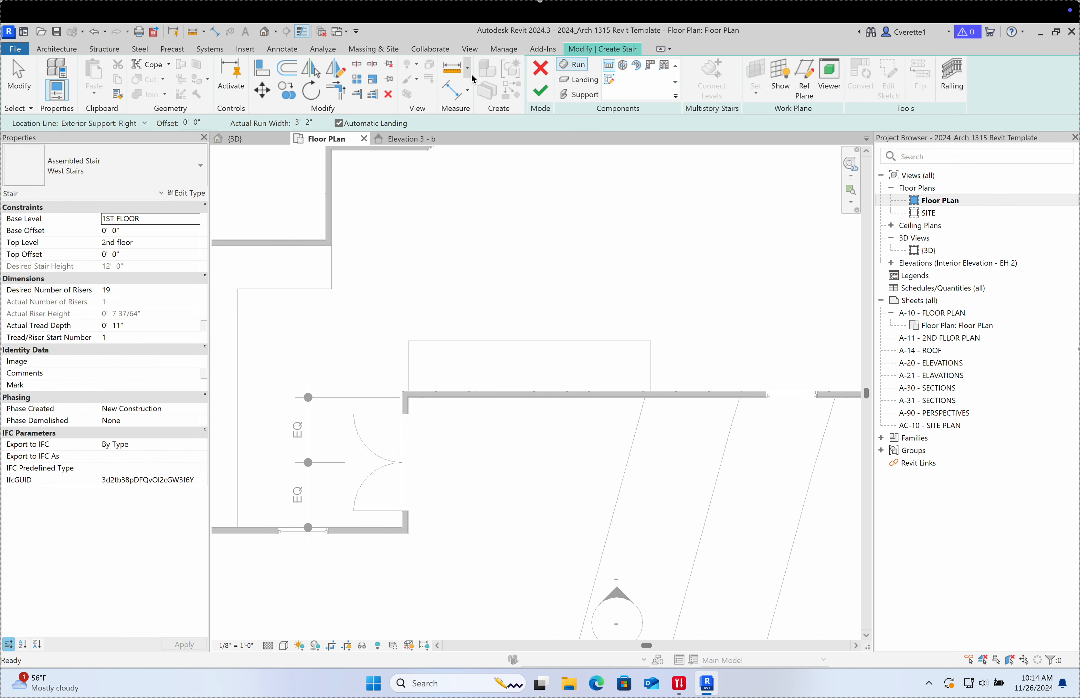
pyautogui.scroll(3, 410, 341)
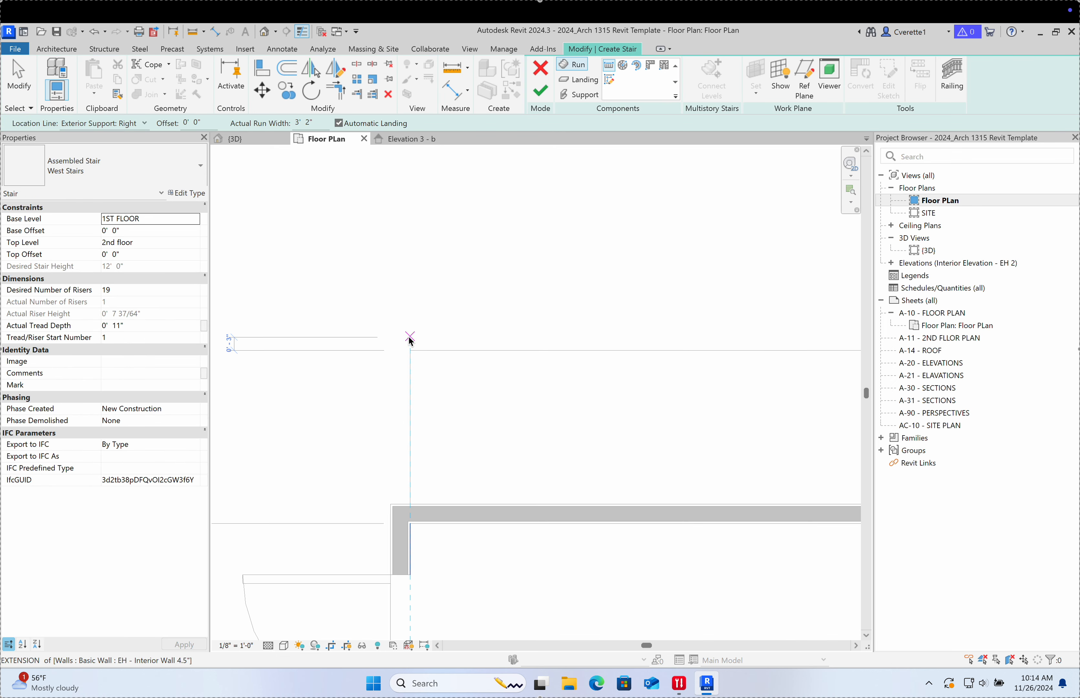
pyautogui.click(410, 426)
pyautogui.scroll(-2, 550, 422)
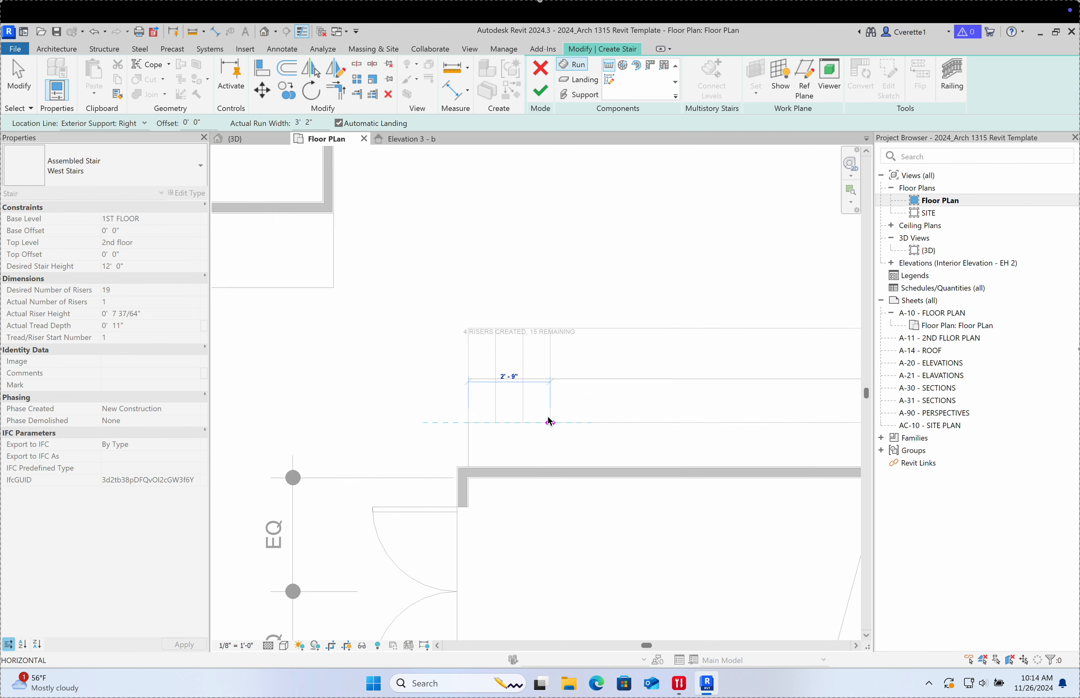
pyautogui.scroll(-1, 548, 417)
pyautogui.moveTo(548, 417); pyautogui.dragTo(359, 421, button='middle')
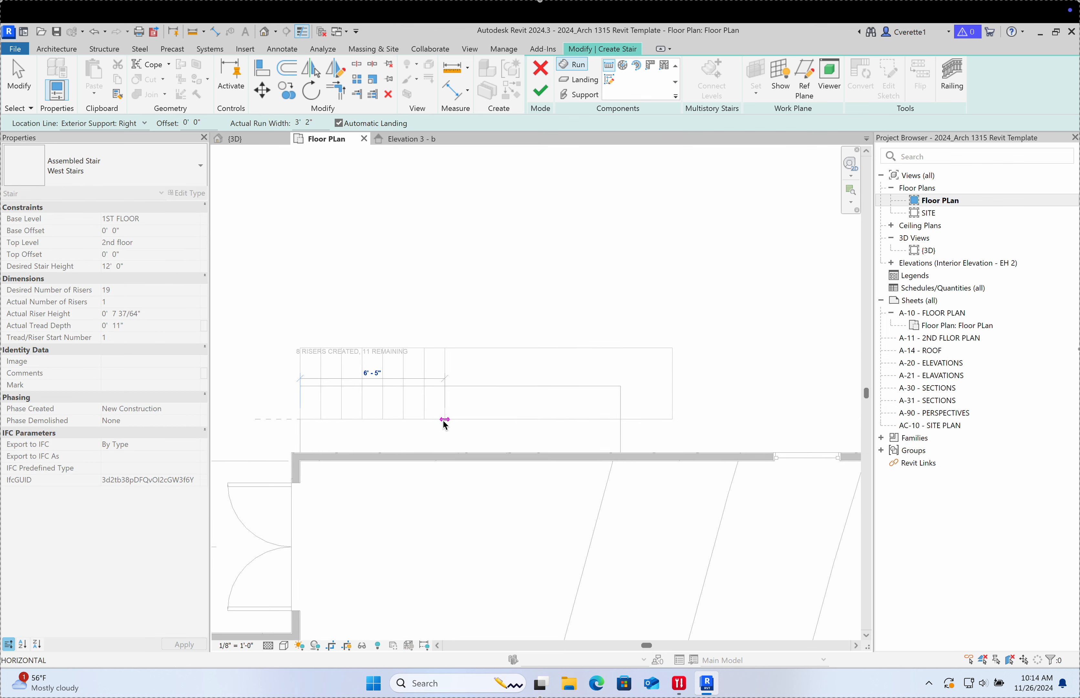
pyautogui.click(445, 420)
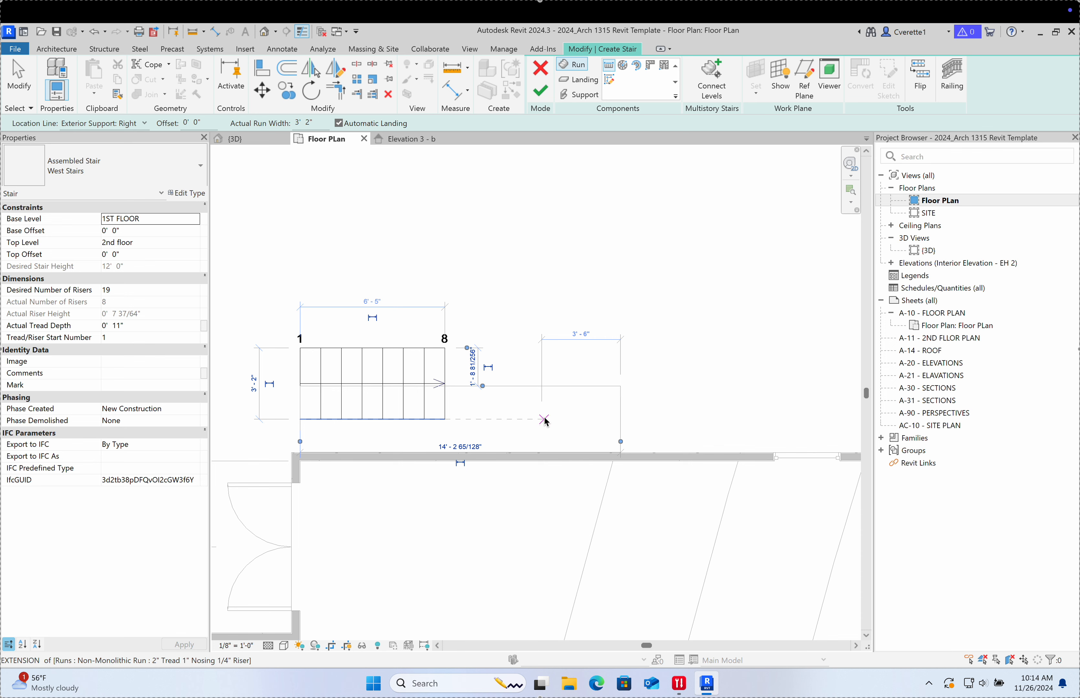
# Step: Draw the second straight run for risers 9–19 and window-select the stair
pyautogui.click(544, 419)
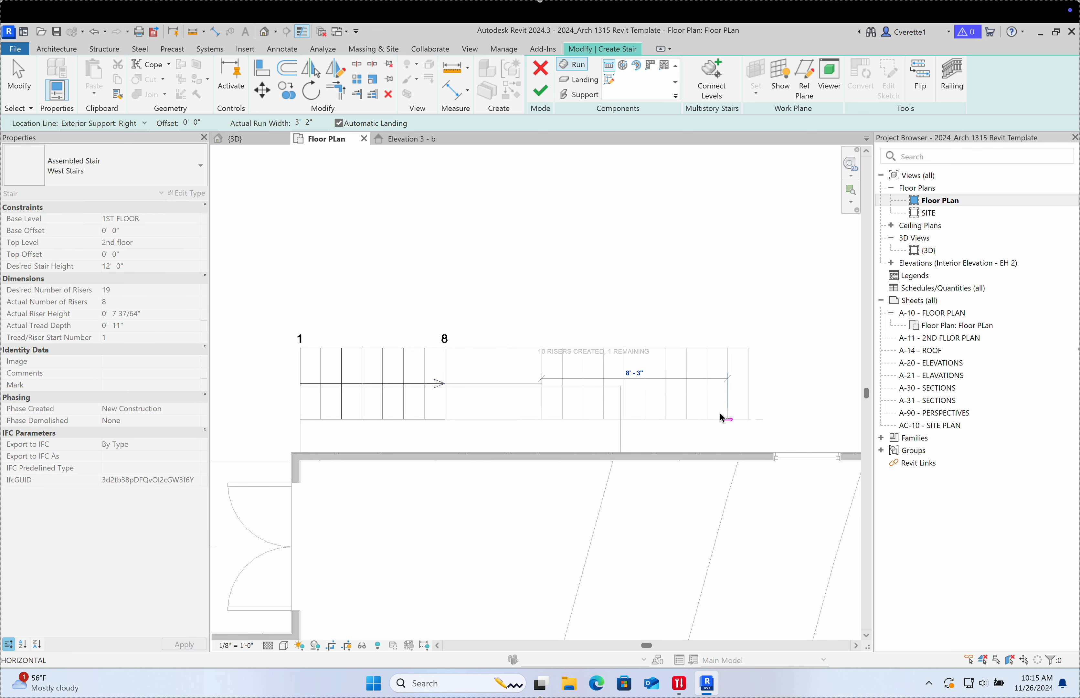
pyautogui.click(748, 419)
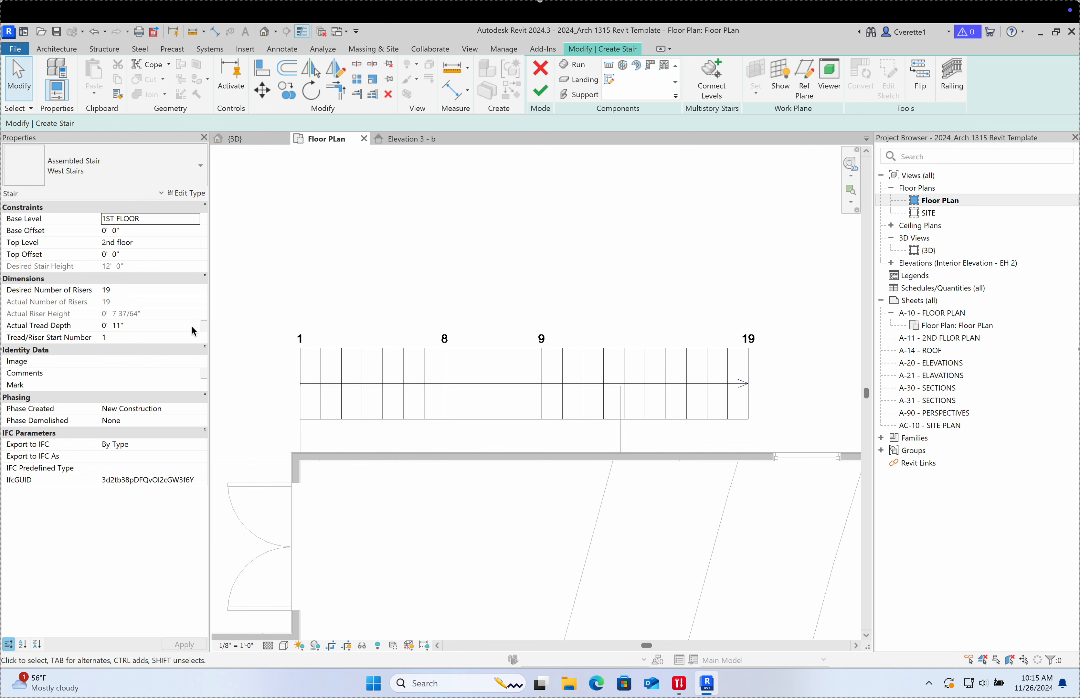
pyautogui.moveTo(252, 278); pyautogui.dragTo(776, 457)
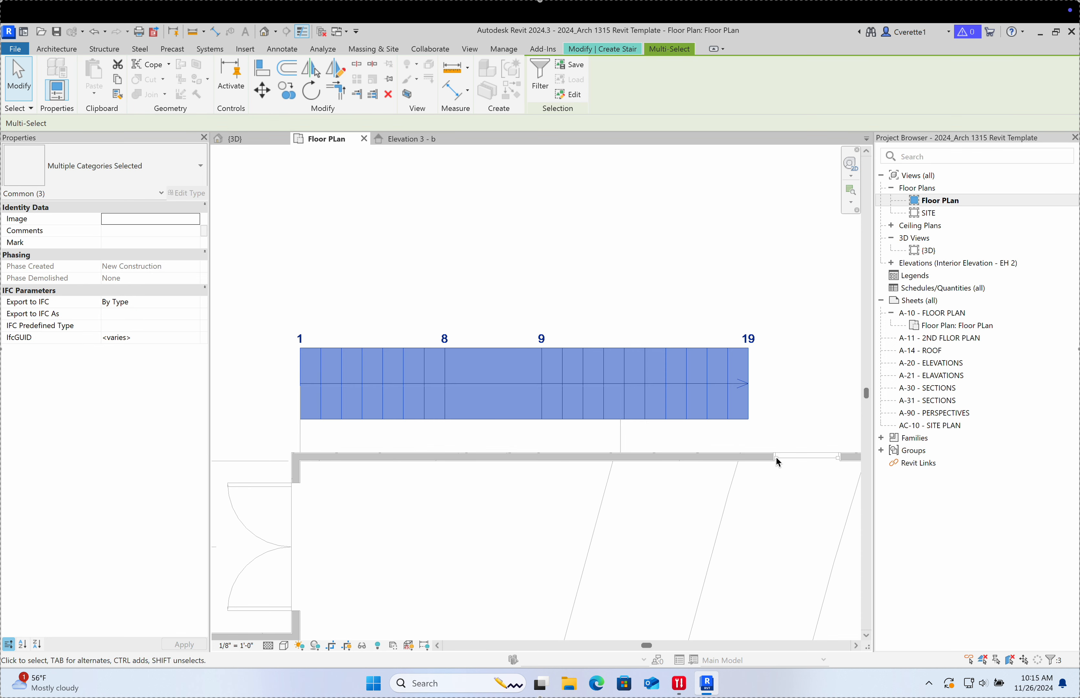
# Step: Nudge the stair runs with the arrow keys until they sit flush against the wall corner
pyautogui.hotkey('shift', 'Down')
pyautogui.press('Left')
pyautogui.press('Left')
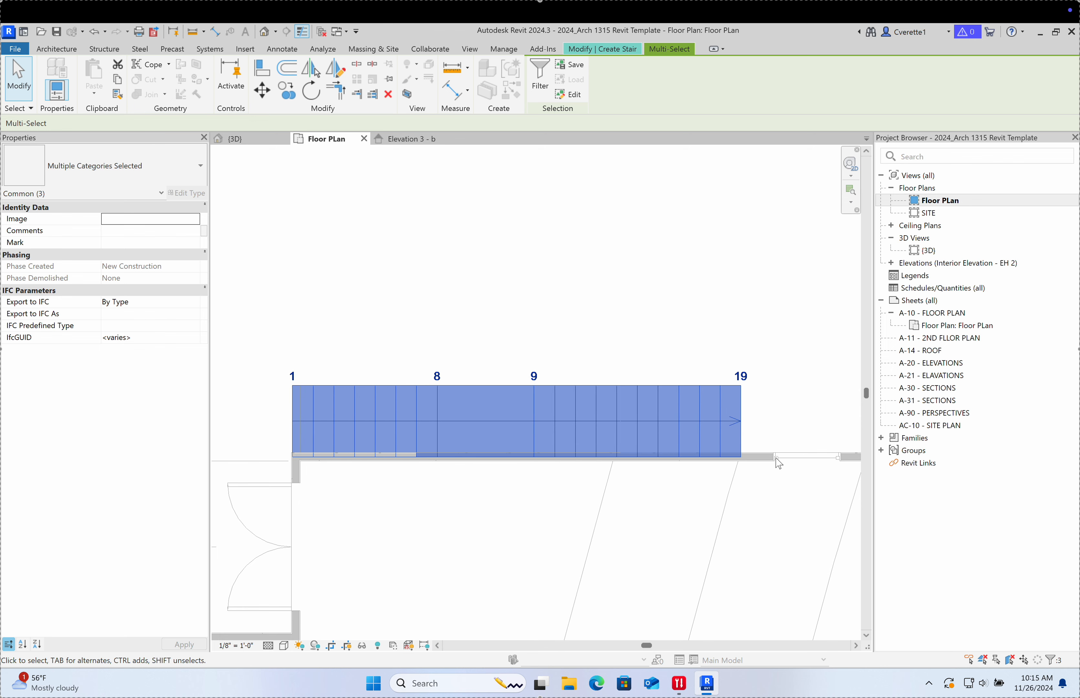
pyautogui.press('Up')
pyautogui.press('Up')
pyautogui.press('Down')
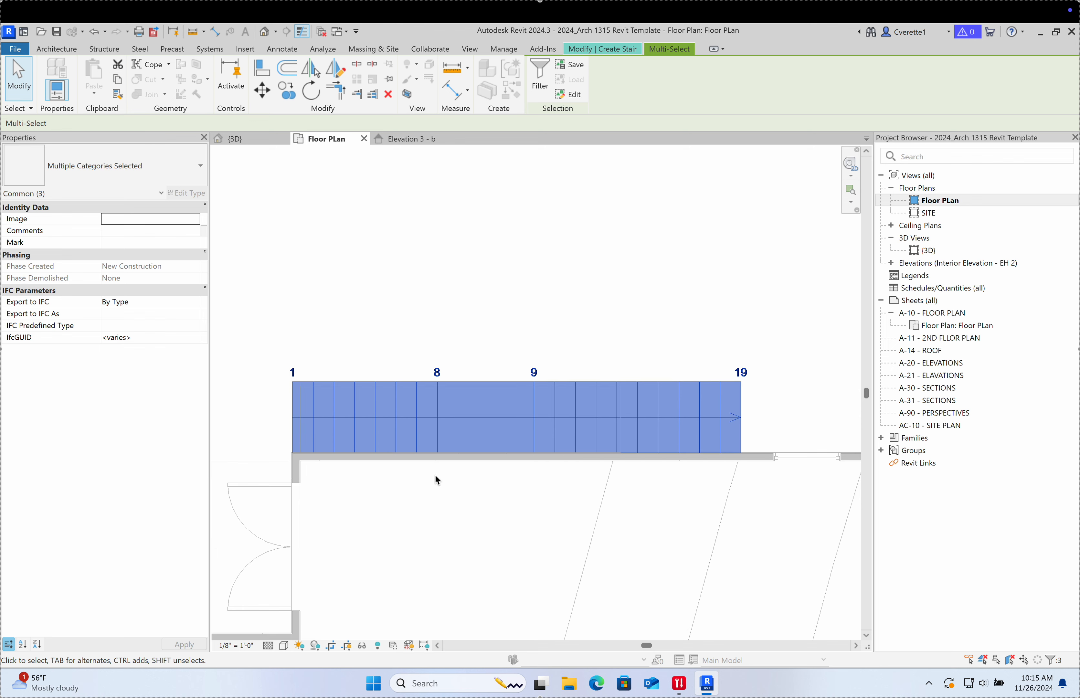
pyautogui.scroll(5, 316, 460)
pyautogui.moveTo(316, 460); pyautogui.dragTo(446, 491, button='middle')
pyautogui.scroll(3, 436, 474)
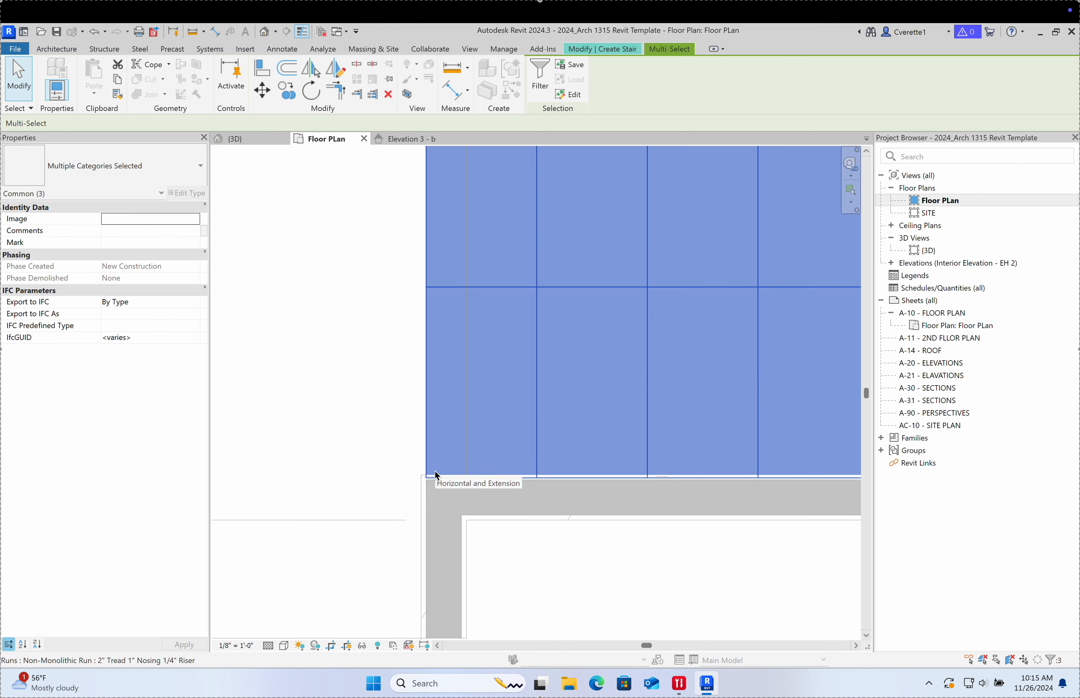
pyautogui.press('Right')
pyautogui.press('Right')
pyautogui.press('Right')
pyautogui.press('Right')
pyautogui.hotkey('shift', 'Right')
pyautogui.press('Right')
pyautogui.press('Right')
pyautogui.press('Right')
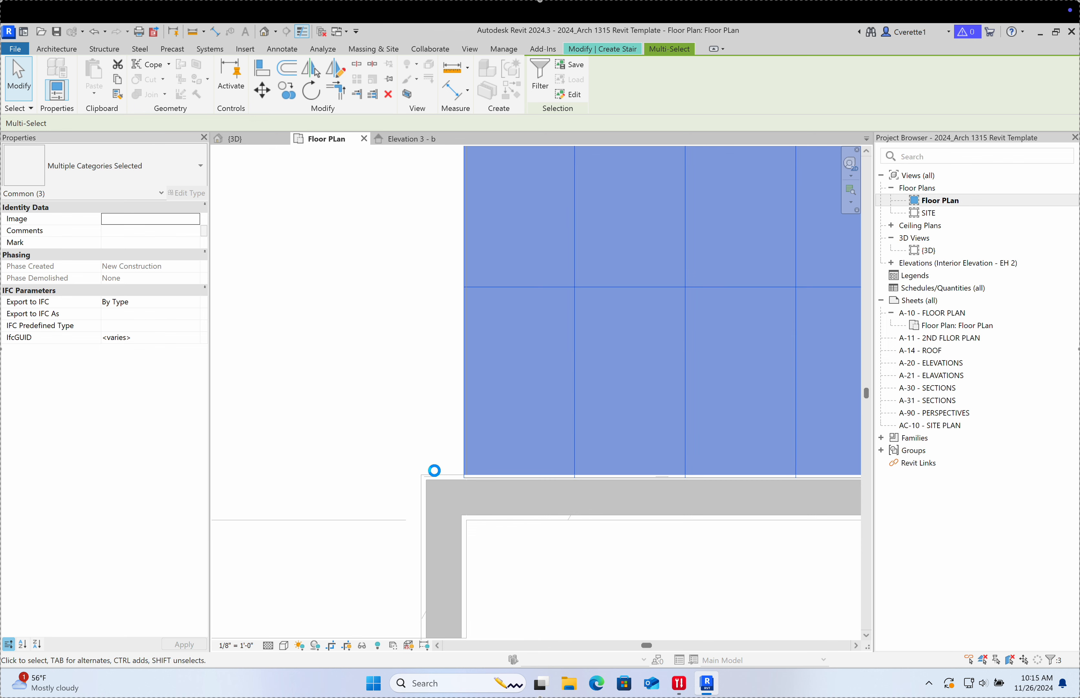
pyautogui.press('Left')
pyautogui.press('Left')
pyautogui.click(363, 439)
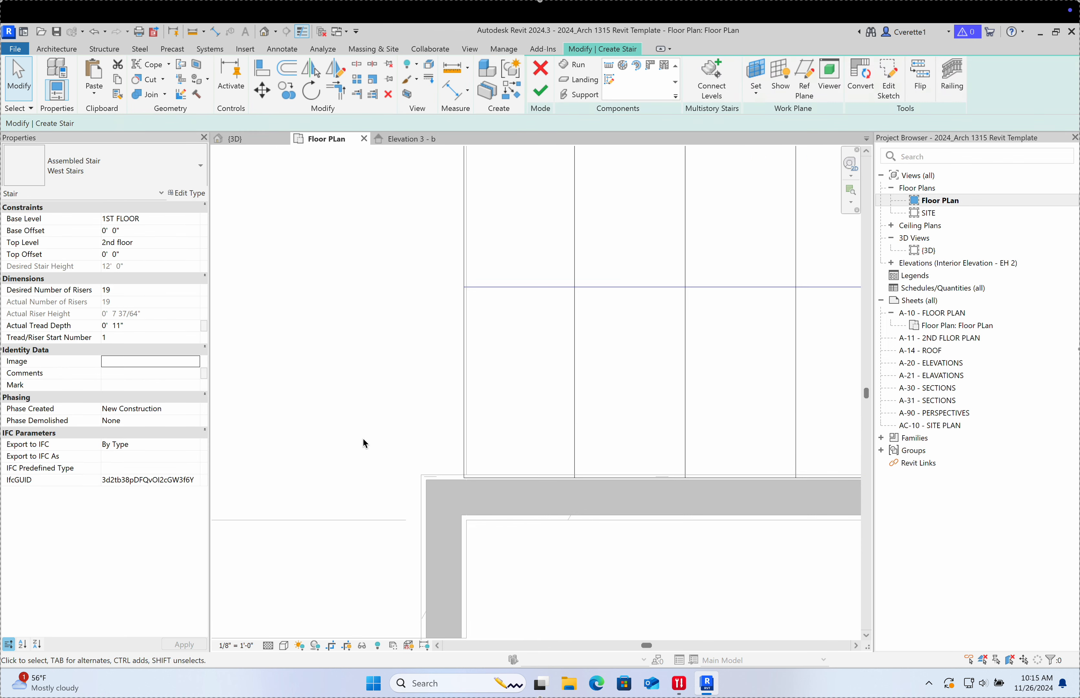
# Step: Finish the stair edit so the 19-riser stair appears in plan marked UP
pyautogui.scroll(-10, 384, 397)
pyautogui.scroll(4, 387, 389)
pyautogui.moveTo(410, 375); pyautogui.dragTo(447, 362, button='middle')
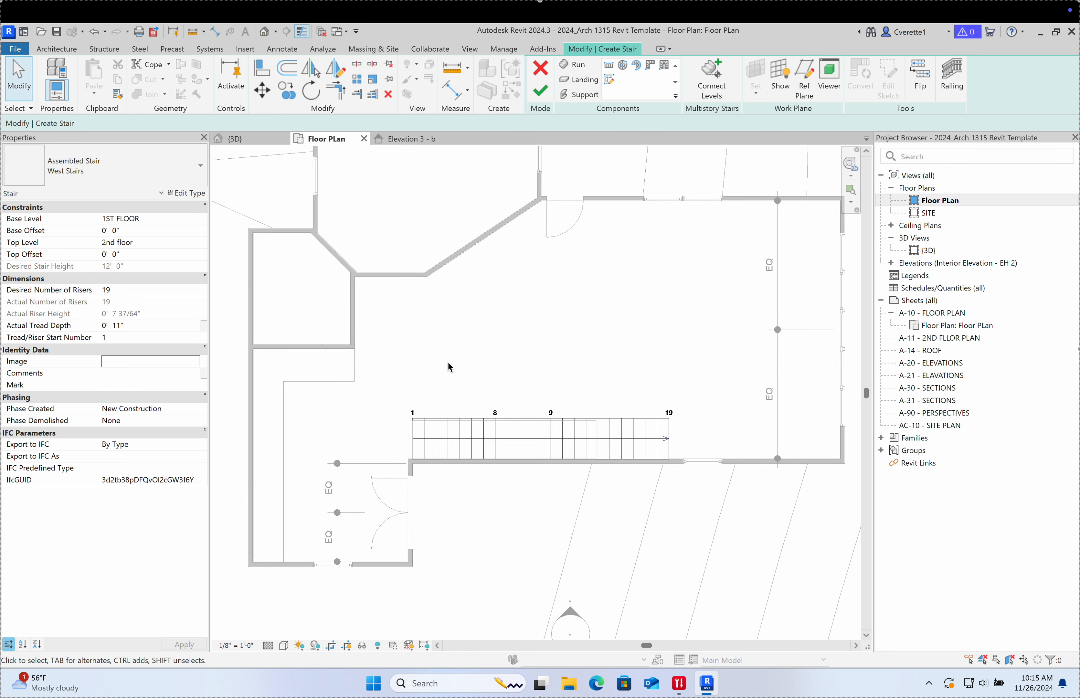
pyautogui.click(540, 91)
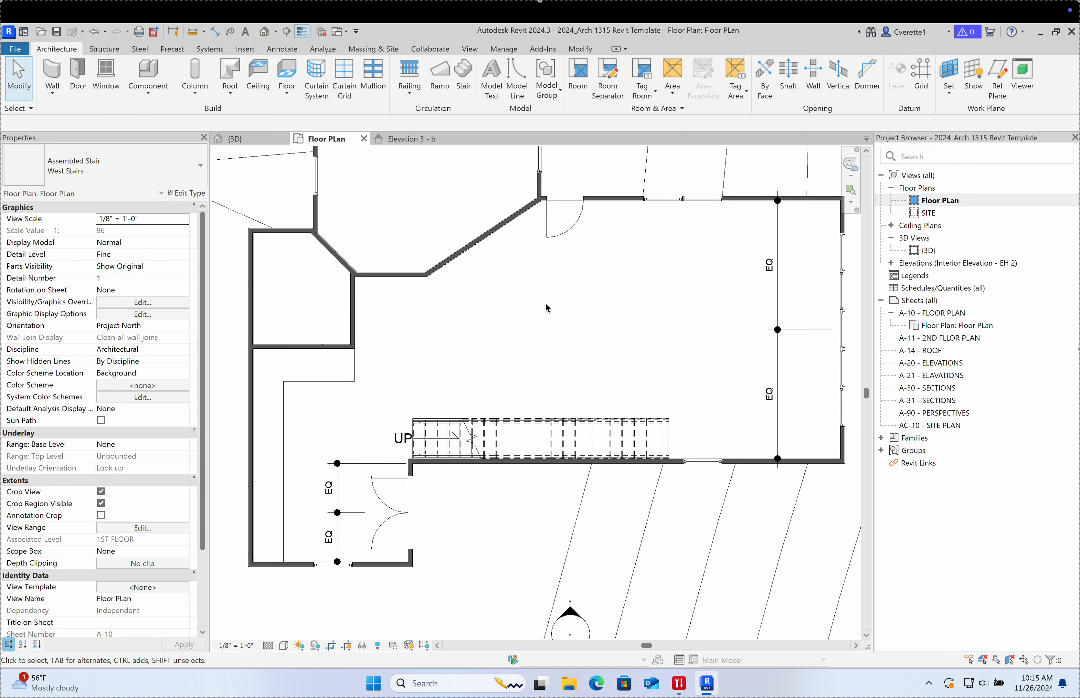
pyautogui.scroll(5, 470, 449)
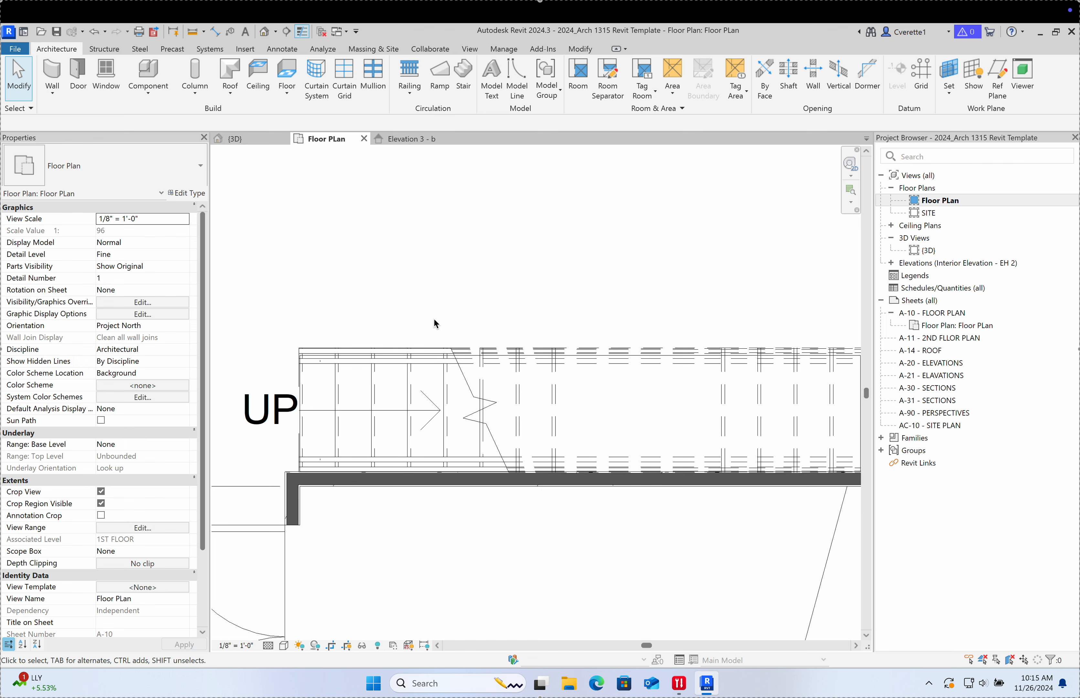
pyautogui.click(299, 415)
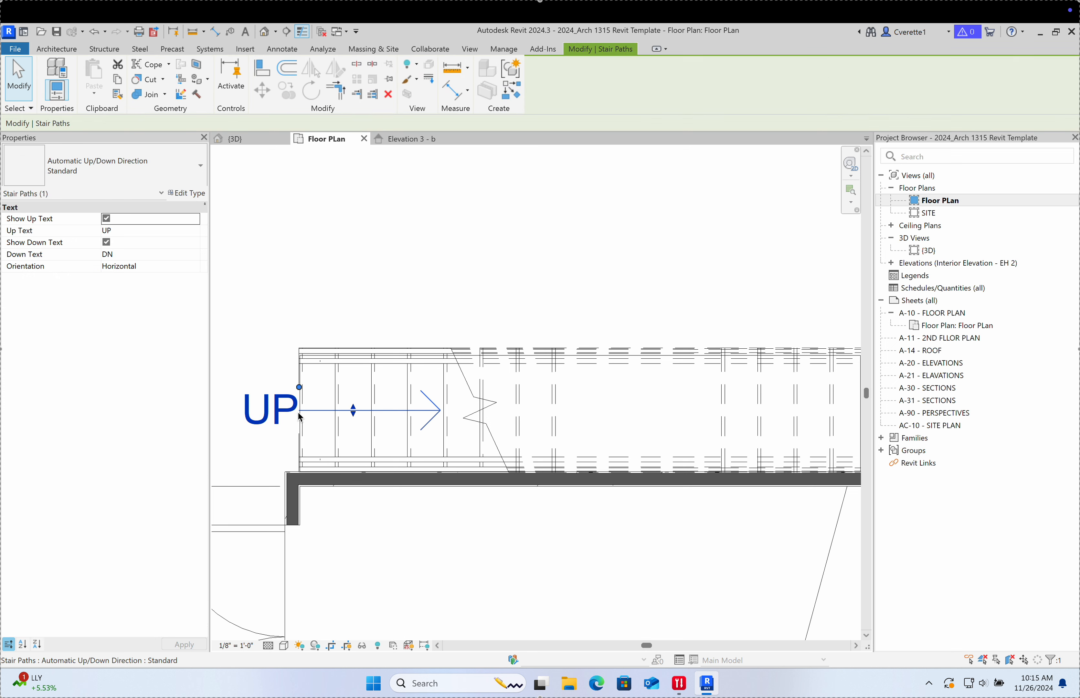
pyautogui.click(282, 299)
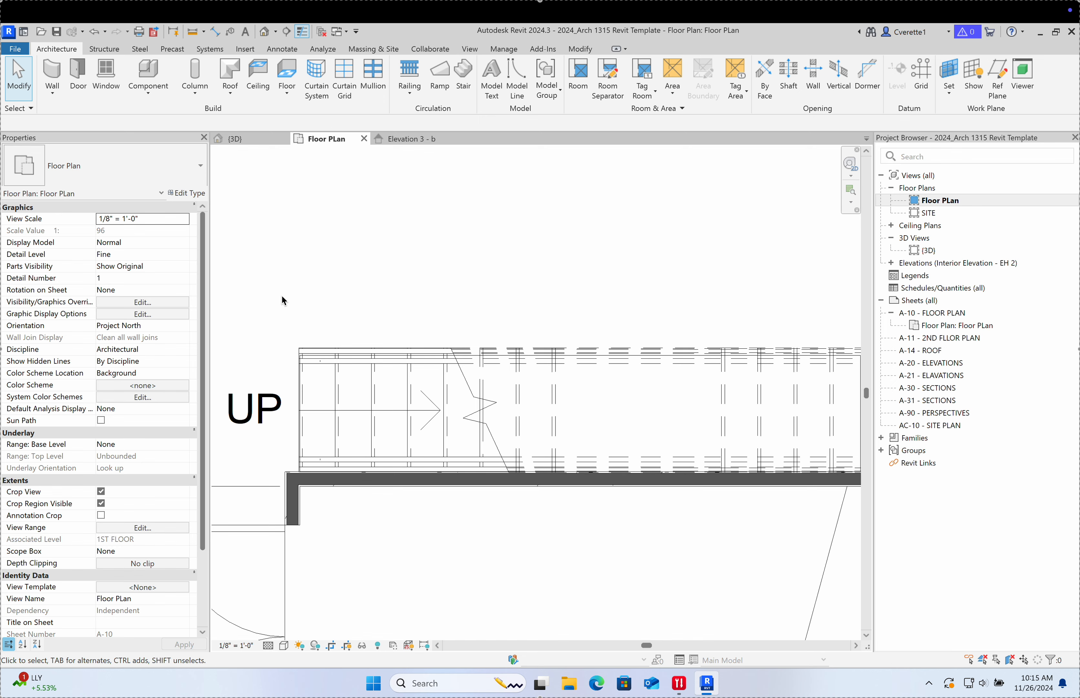
pyautogui.scroll(-3, 412, 325)
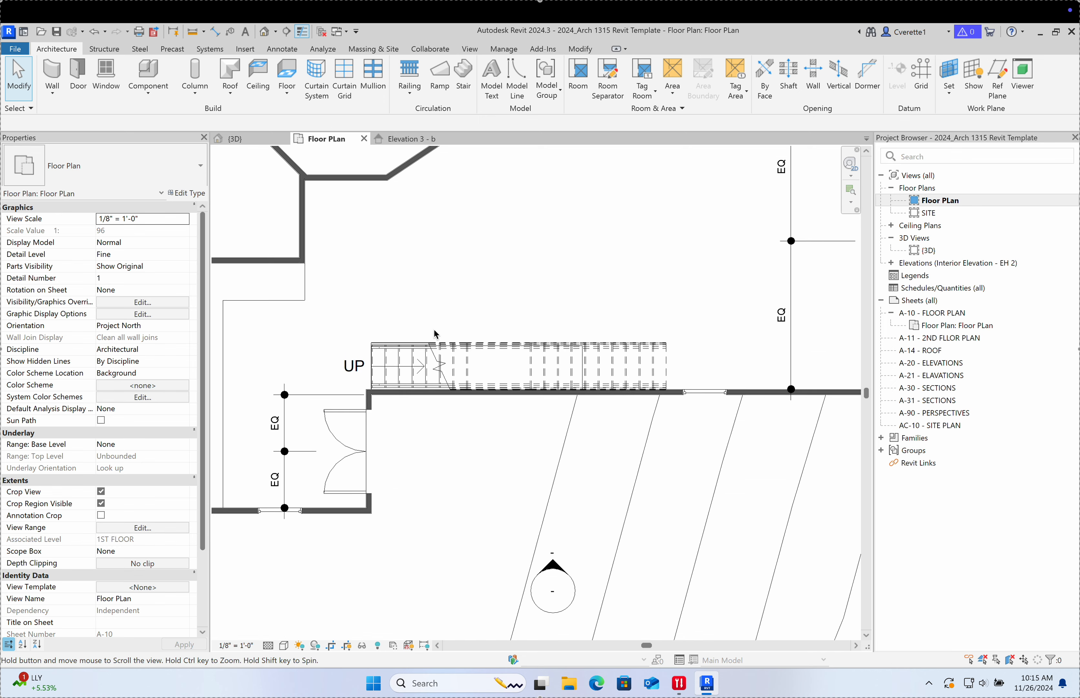
pyautogui.moveTo(436, 334); pyautogui.dragTo(447, 393, button='middle')
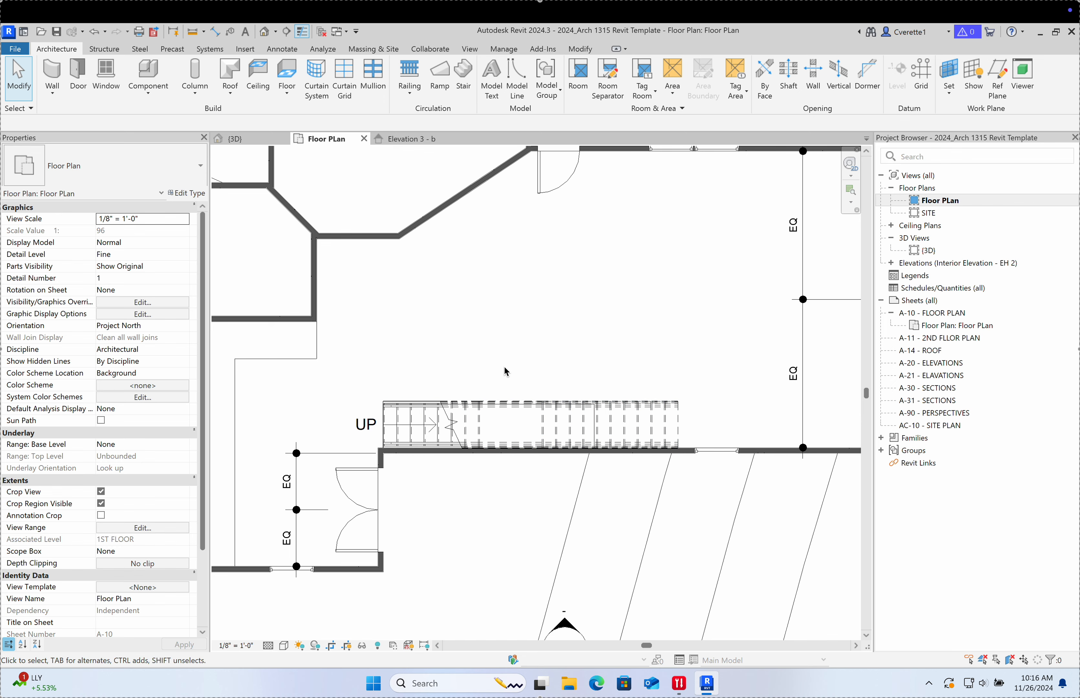
pyautogui.moveTo(507, 375); pyautogui.dragTo(528, 442, button='middle')
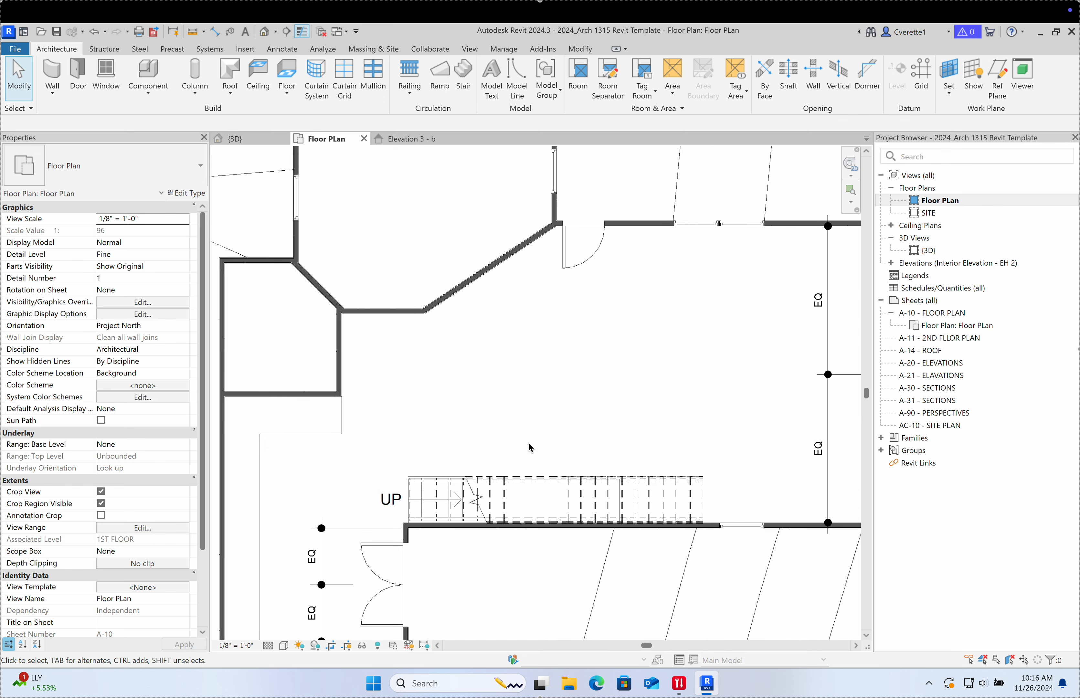
pyautogui.moveTo(460, 422); pyautogui.dragTo(462, 392, button='middle')
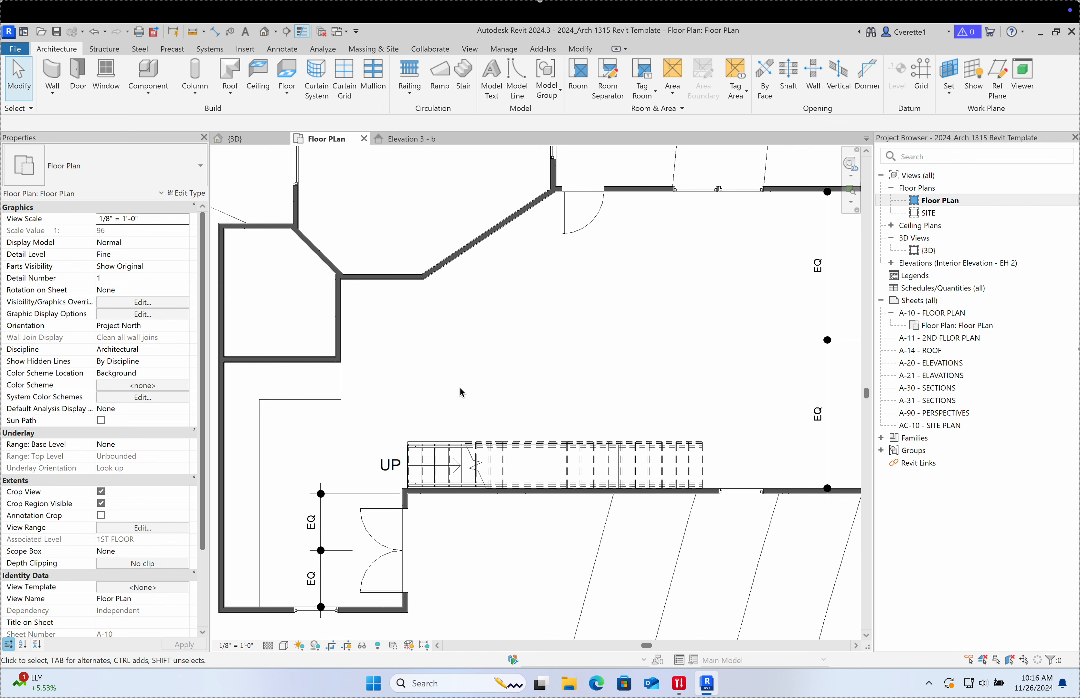
# Step: Move the vertical interior wall to the right and bring the diagonal wall corner into view
pyautogui.scroll(4, 329, 352)
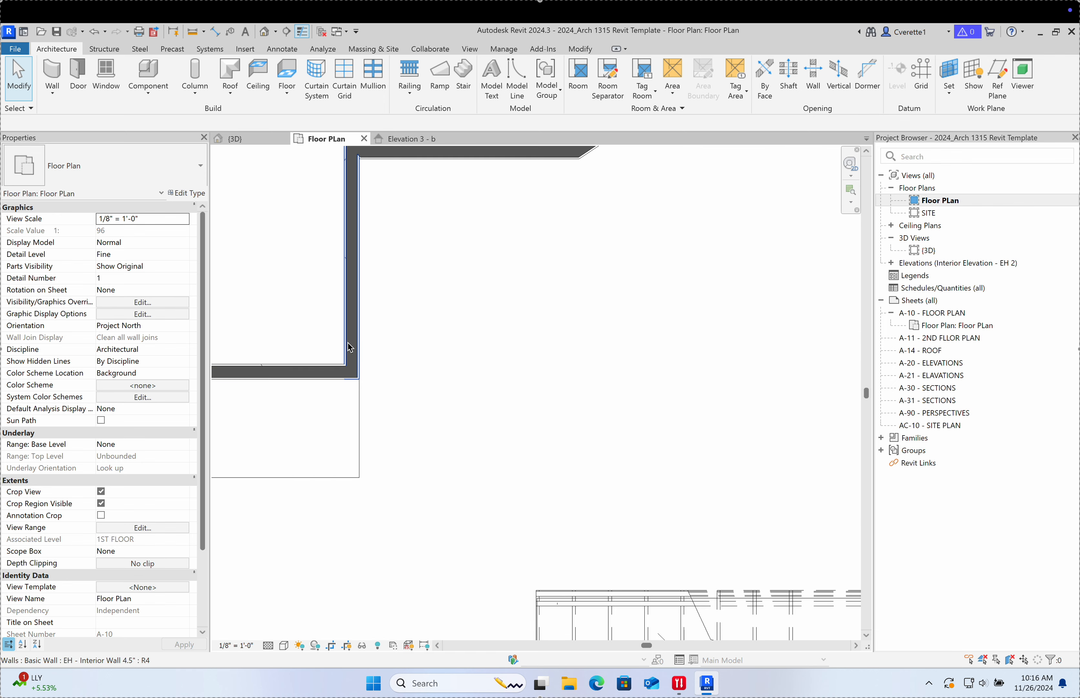
pyautogui.moveTo(351, 340); pyautogui.dragTo(396, 338)
pyautogui.click(470, 366)
pyautogui.scroll(-3, 473, 369)
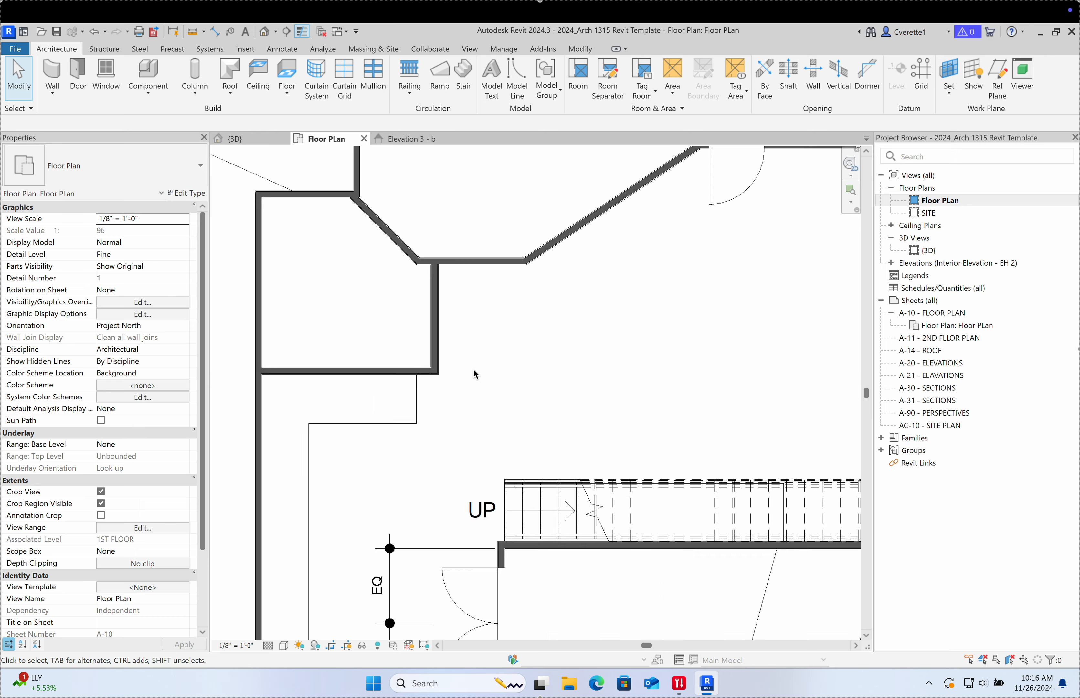
pyautogui.moveTo(465, 365); pyautogui.dragTo(467, 498, button='middle')
pyautogui.scroll(6, 423, 397)
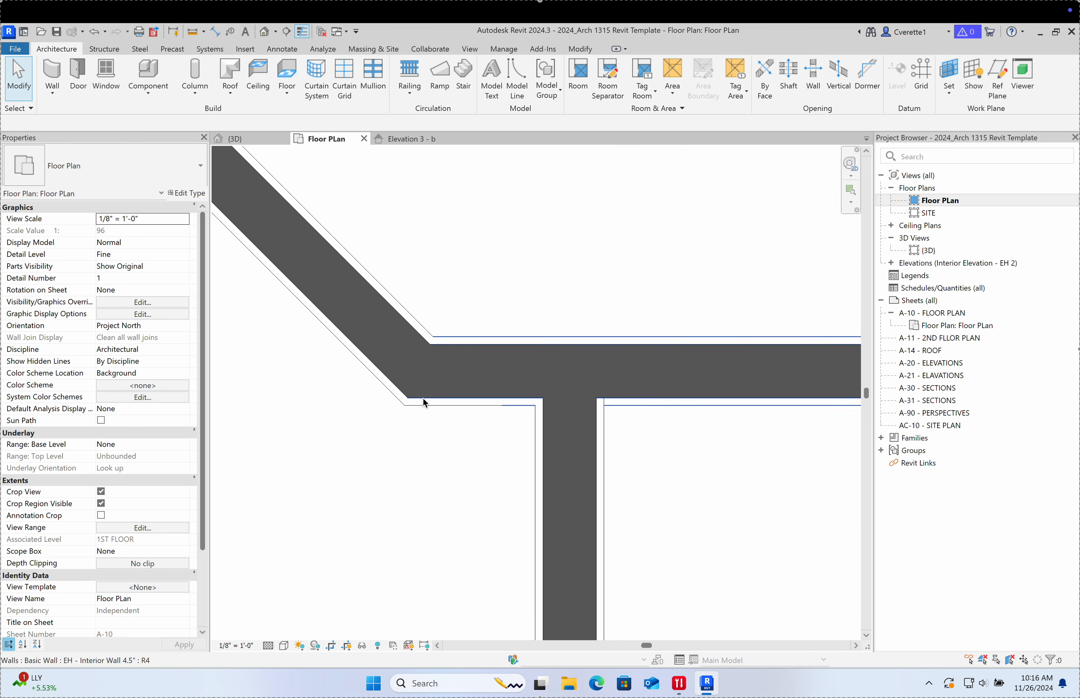
# Step: Drag the diagonal interior wall's end grip onto the horizontal wall
pyautogui.click(410, 370)
pyautogui.moveTo(471, 424); pyautogui.dragTo(578, 382)
pyautogui.click(379, 313)
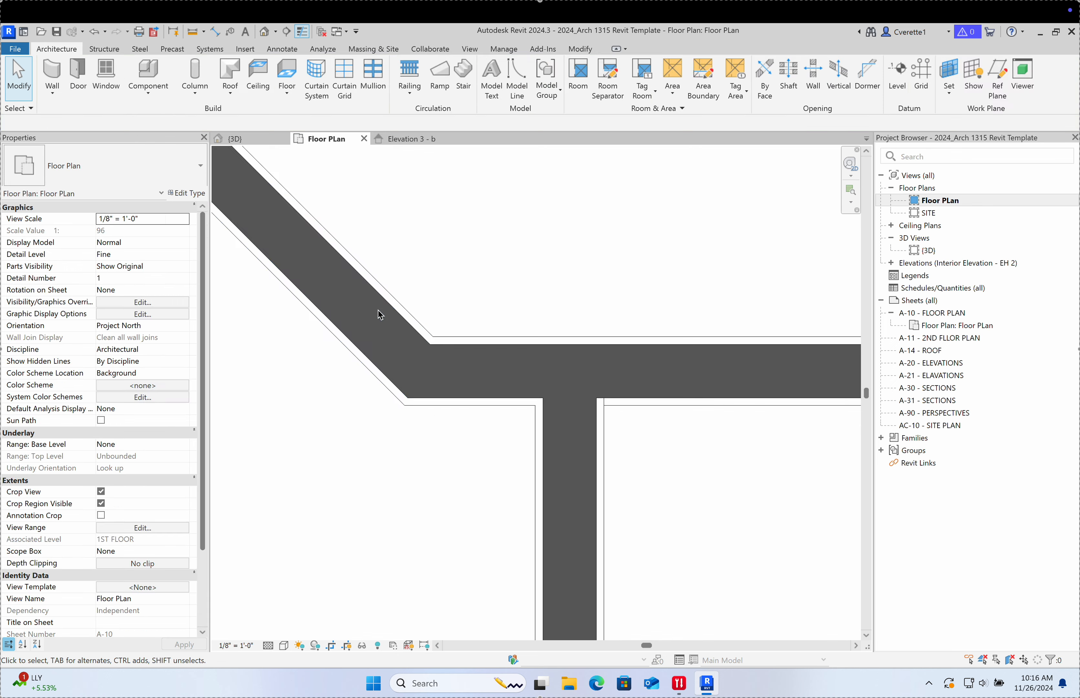
pyautogui.scroll(-2, 430, 344)
pyautogui.click(424, 339)
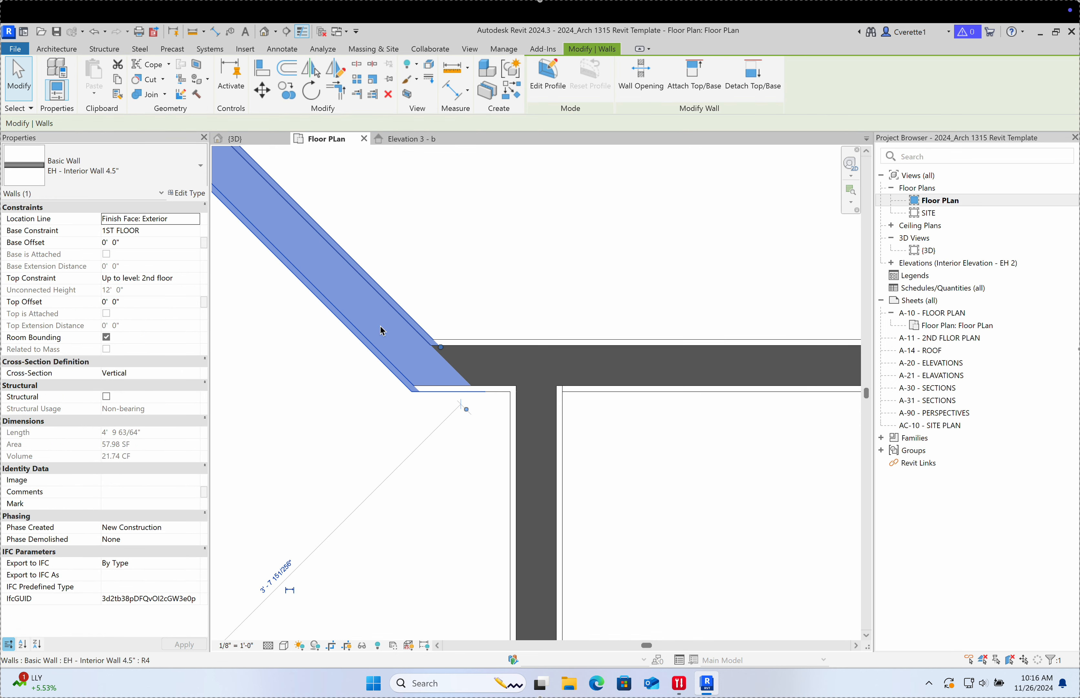
pyautogui.moveTo(441, 348); pyautogui.dragTo(535, 361)
pyautogui.click(530, 272)
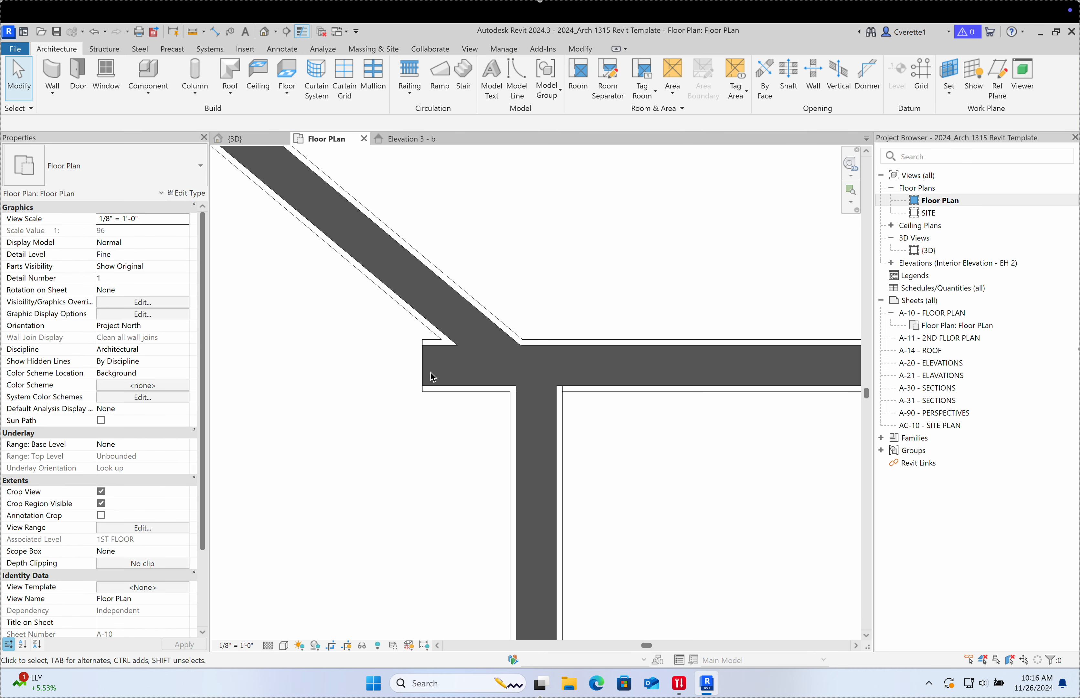
# Step: Trim the diagonal and horizontal walls into a clean corner with TR (Trim/Extend to Corner)
pyautogui.press('t')
pyautogui.press('r')
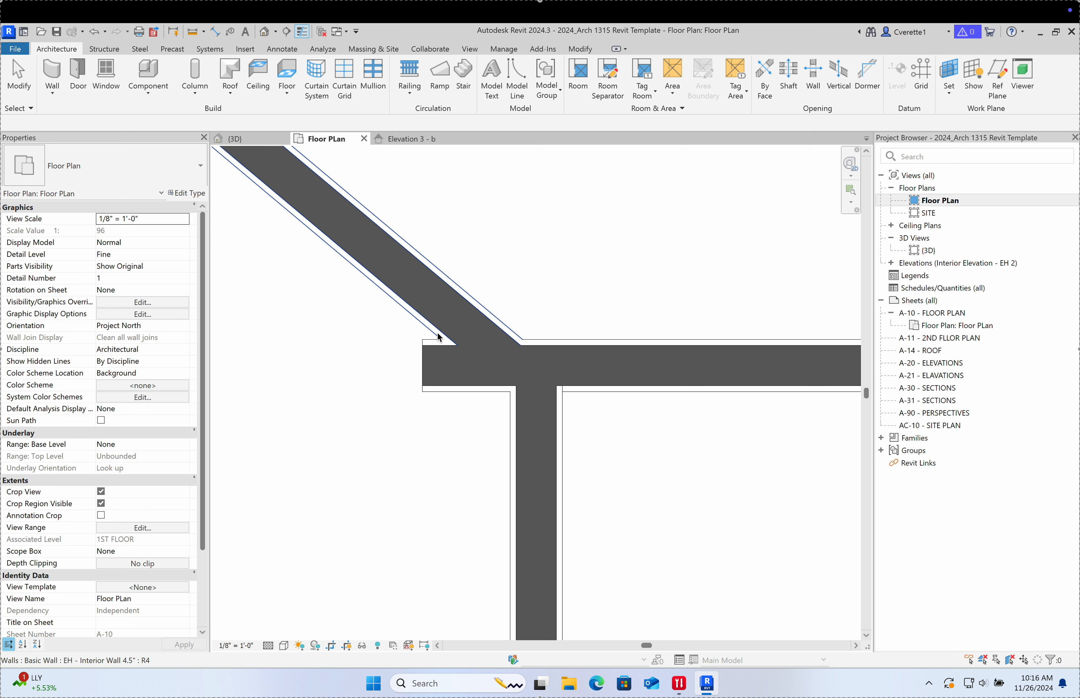
pyautogui.click(420, 291)
pyautogui.click(609, 362)
pyautogui.click(492, 316)
pyautogui.click(594, 368)
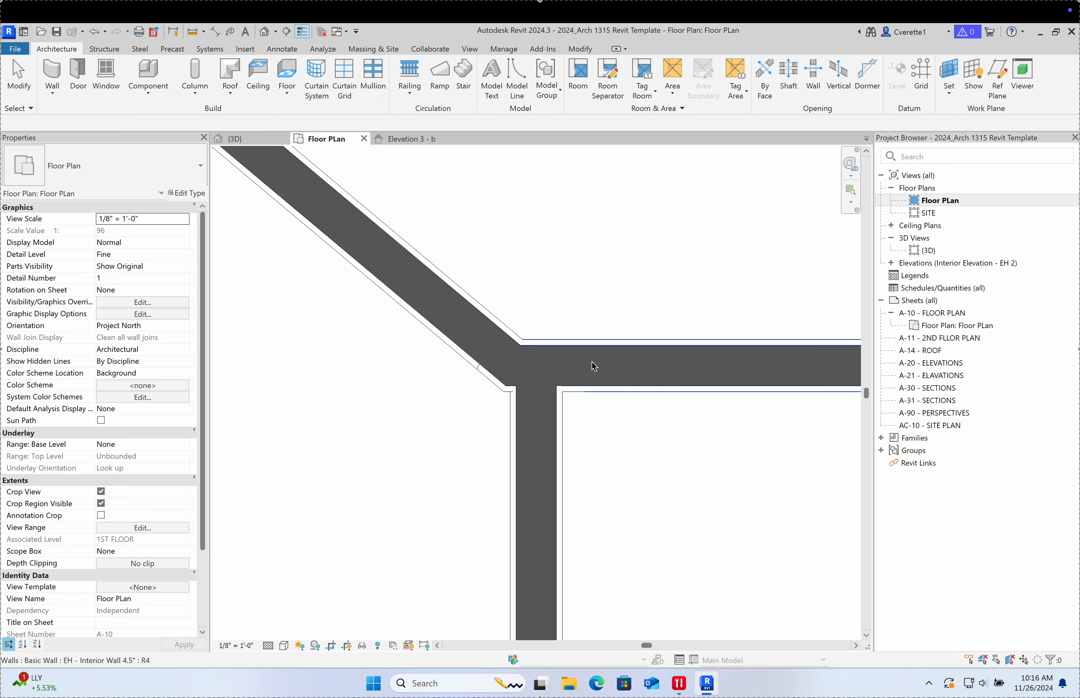
pyautogui.scroll(-10, 377, 447)
pyautogui.press('Escape')
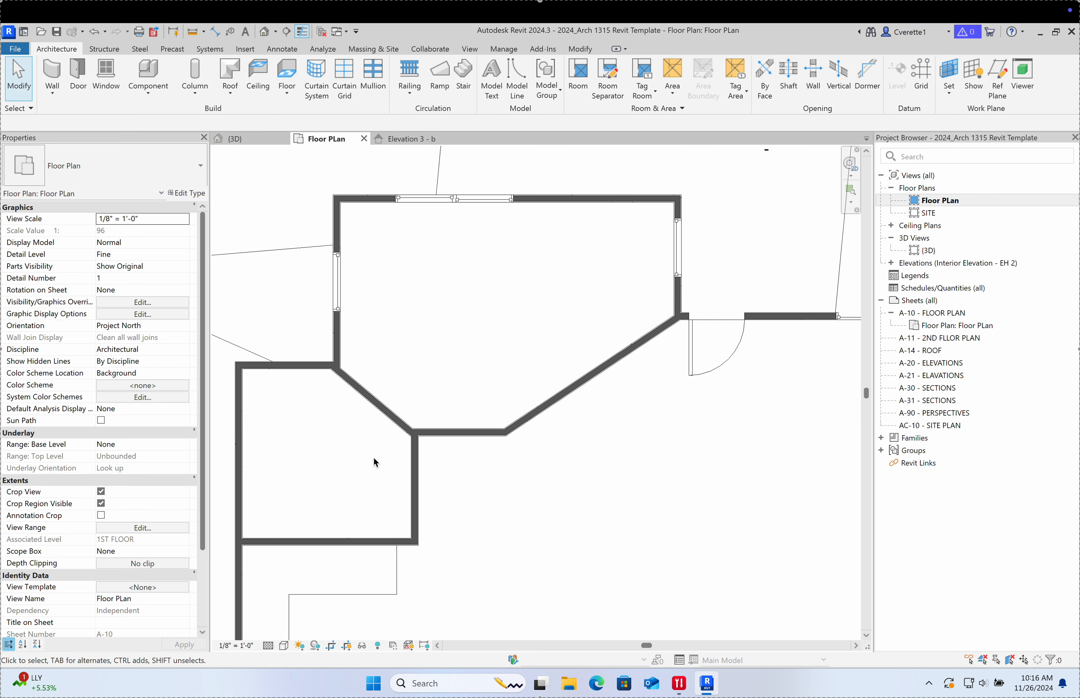
# Step: Switch to the 3D view and orbit to look down at the new two-run stair
pyautogui.scroll(-3, 445, 484)
pyautogui.scroll(-1, 435, 511)
pyautogui.scroll(6, 403, 485)
pyautogui.scroll(-2, 476, 358)
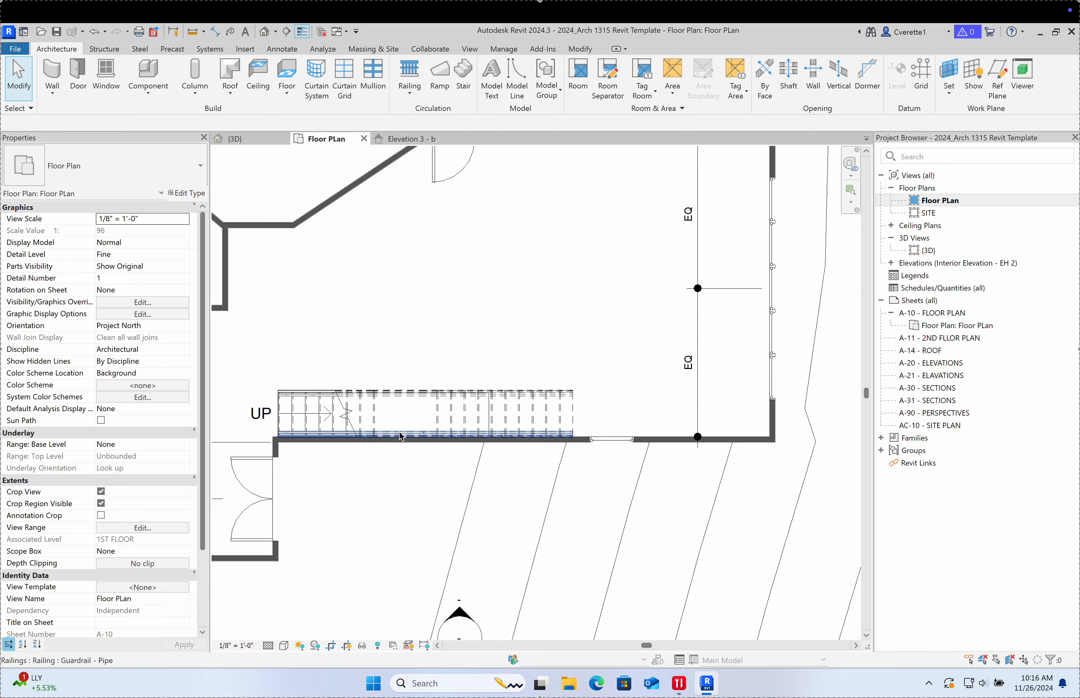
pyautogui.click(234, 138)
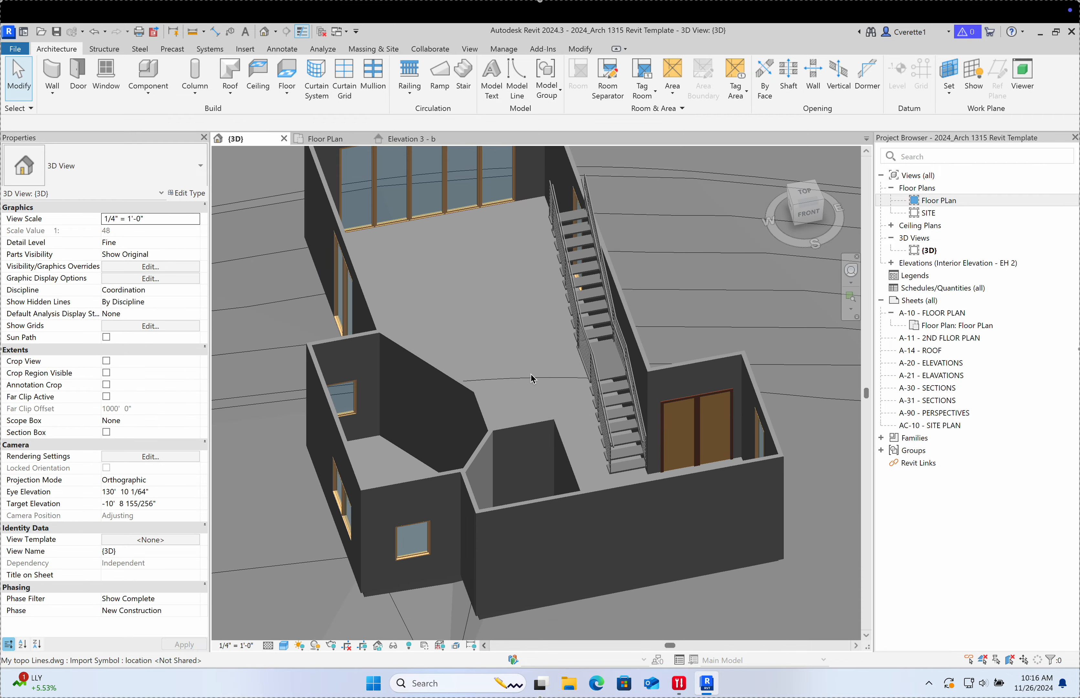
pyautogui.keyDown('shift'); pyautogui.moveTo(533, 380); pyautogui.dragTo(668, 435, button='middle'); pyautogui.keyUp('shift')
pyautogui.scroll(2, 546, 304)
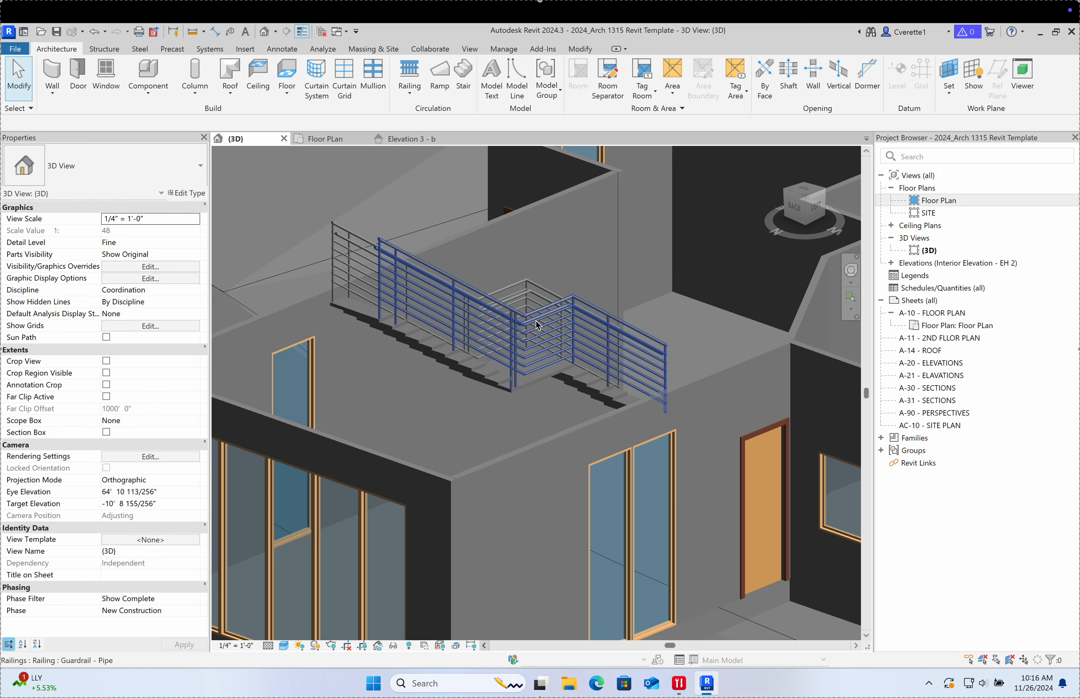
# Step: Check the stair railing's type list, then zoom out to show the whole house and site
pyautogui.click(535, 322)
pyautogui.click(107, 168)
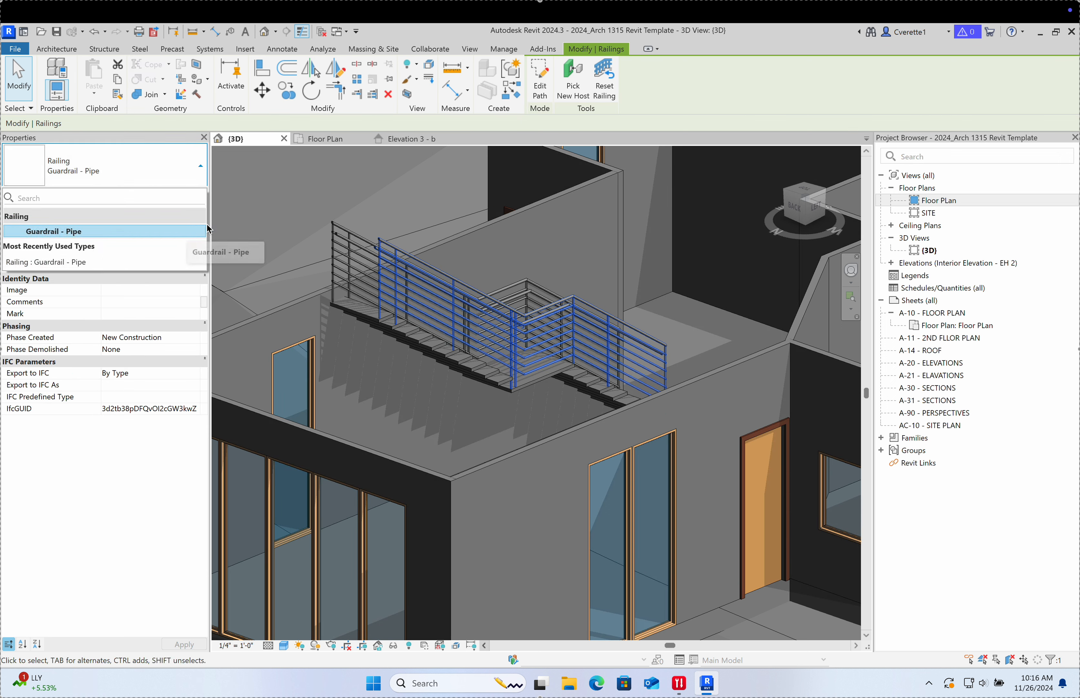
pyautogui.press('Escape')
pyautogui.press('Escape')
pyautogui.scroll(-5, 291, 208)
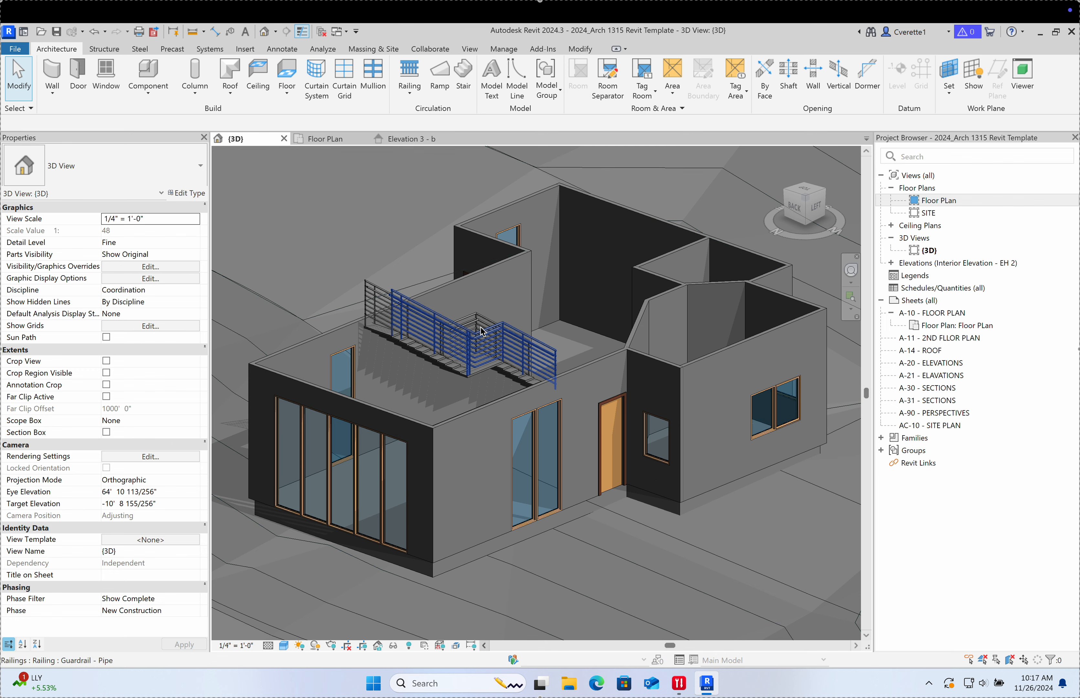
pyautogui.scroll(-2, 482, 331)
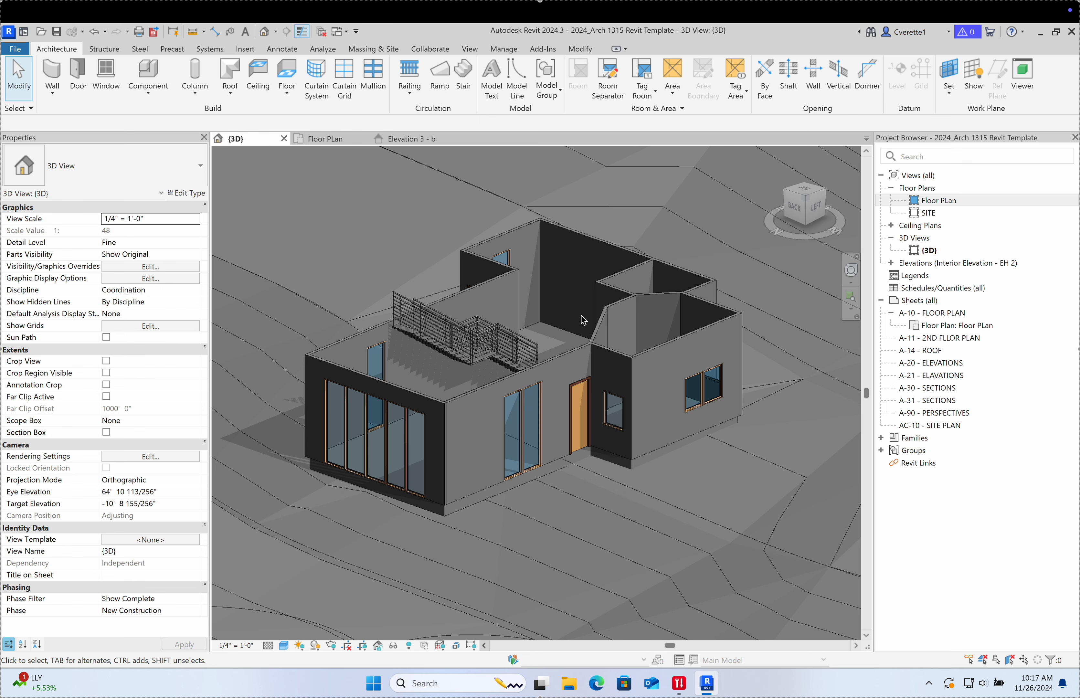
pyautogui.scroll(-2, 581, 315)
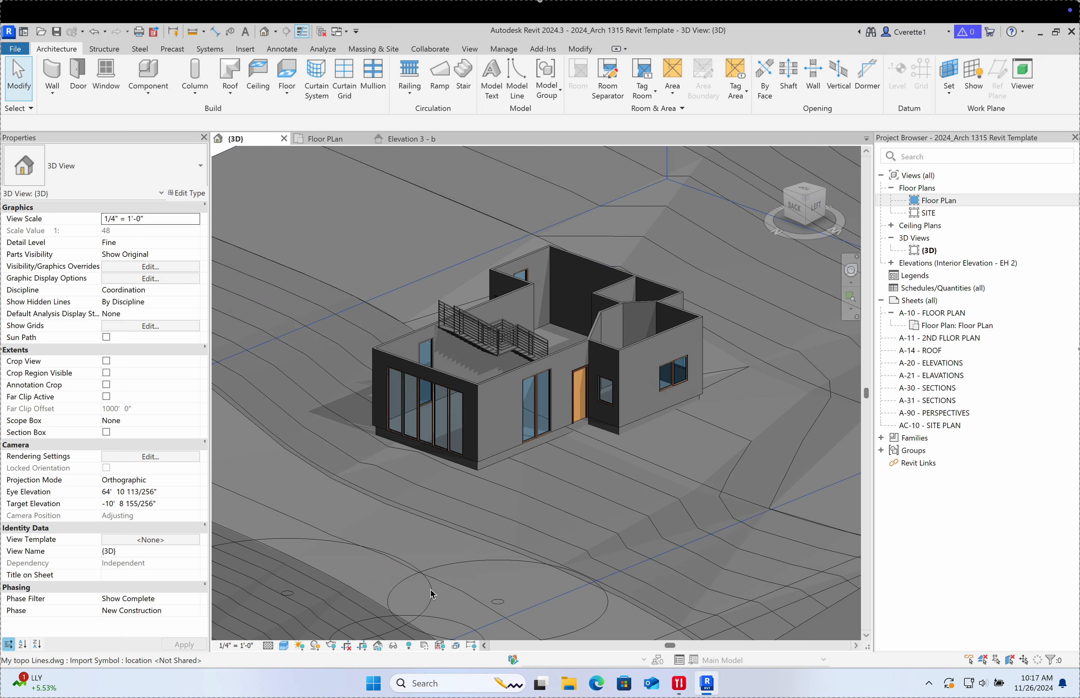
# Step: Switch from Revit to the Miro course board and centre its Revit links section
pyautogui.hotkey('ctrl', 'Left')
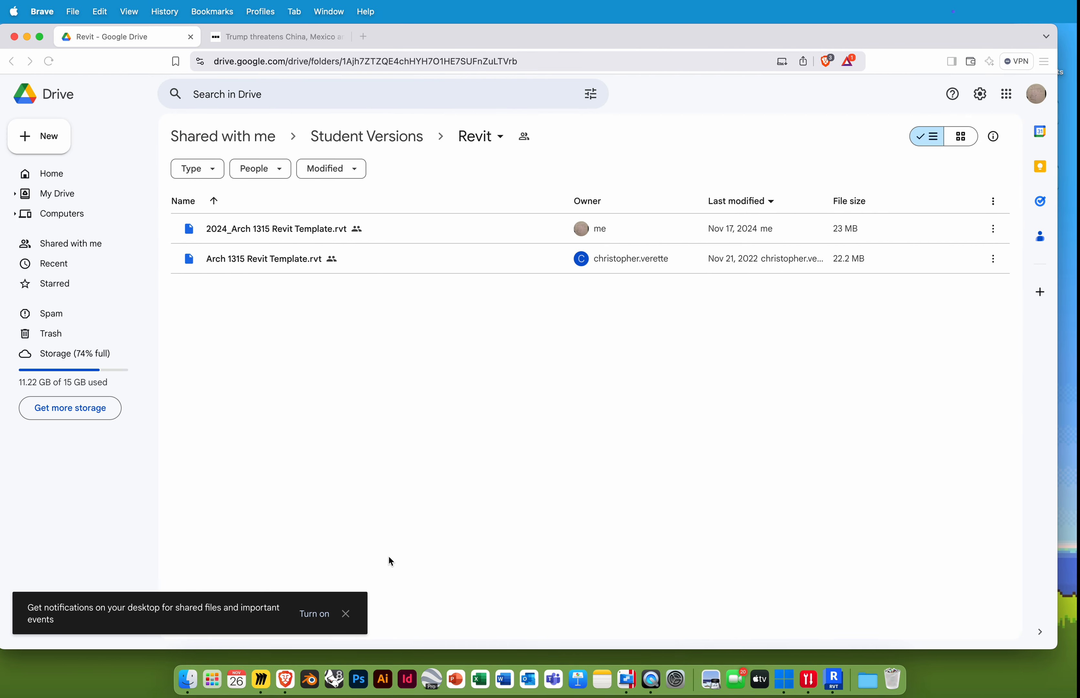
pyautogui.click(268, 681)
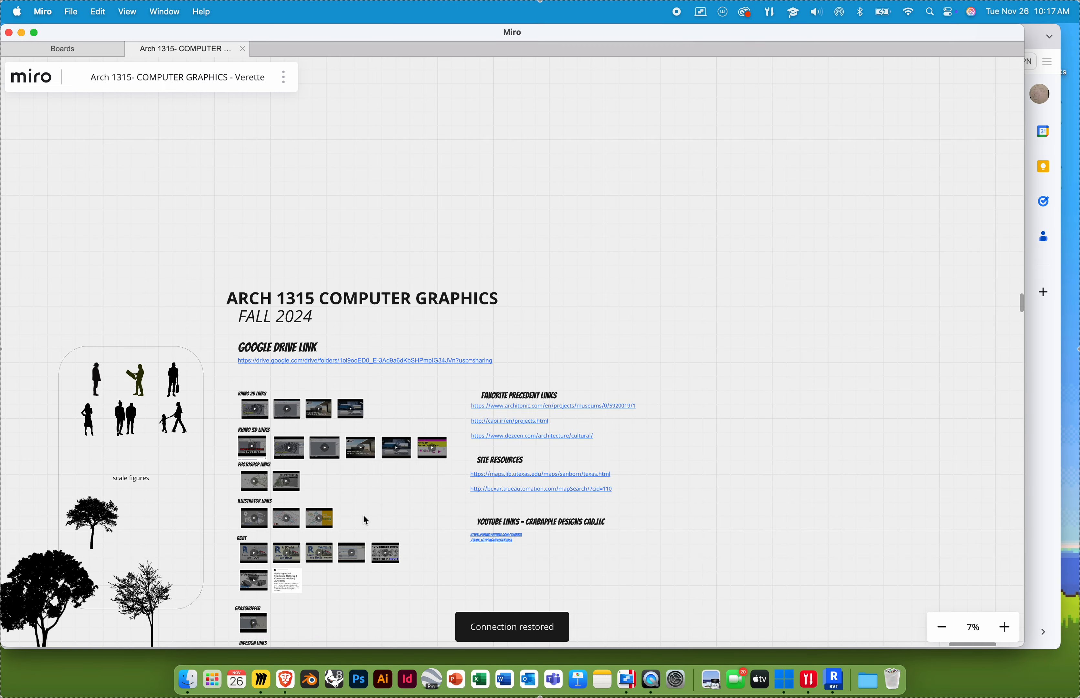
pyautogui.keyDown('ctrl'); pyautogui.scroll(3, 427, 224); pyautogui.keyUp('ctrl')
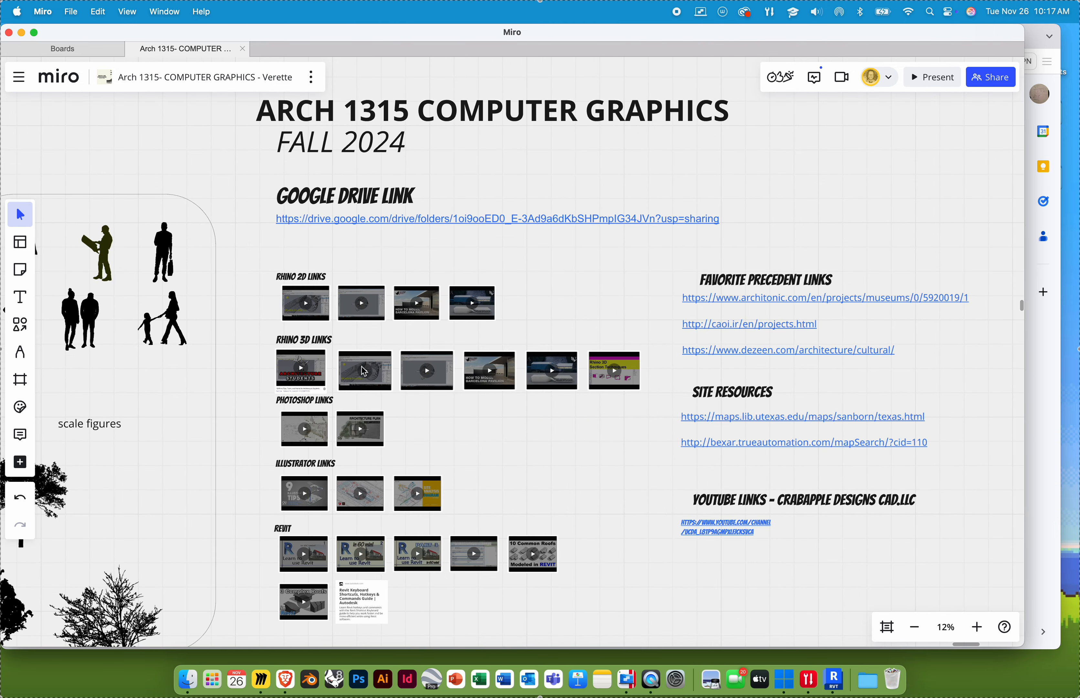
pyautogui.scroll(-5, 438, 281)
pyautogui.keyDown('ctrl'); pyautogui.scroll(10, 438, 281); pyautogui.keyUp('ctrl')
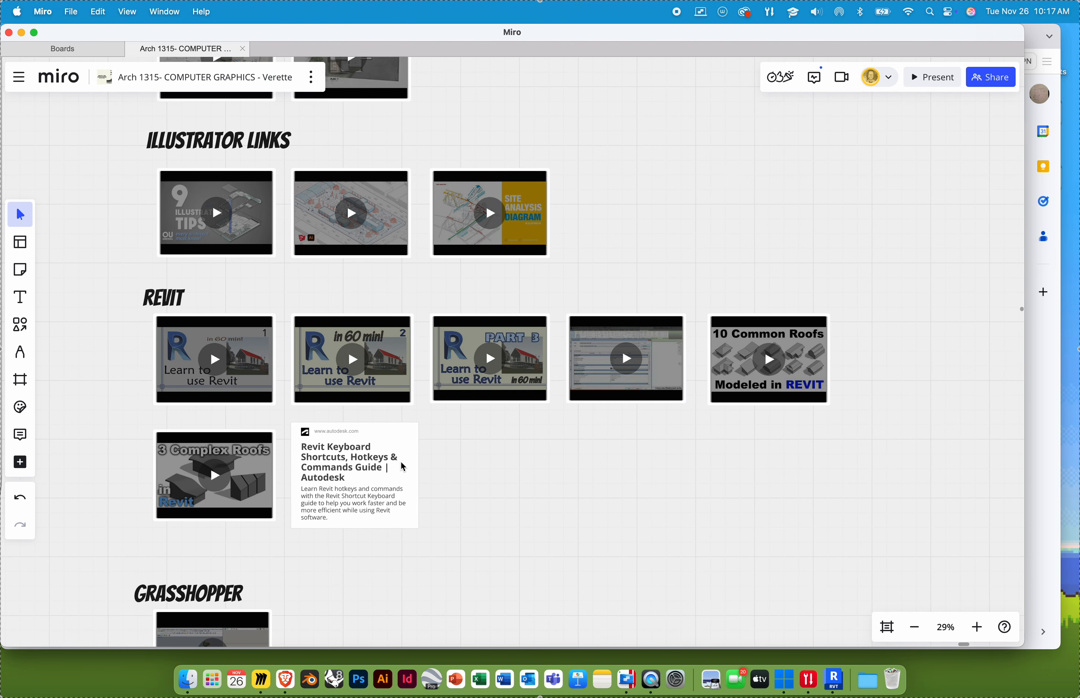
pyautogui.moveTo(456, 461); pyautogui.dragTo(480, 448)
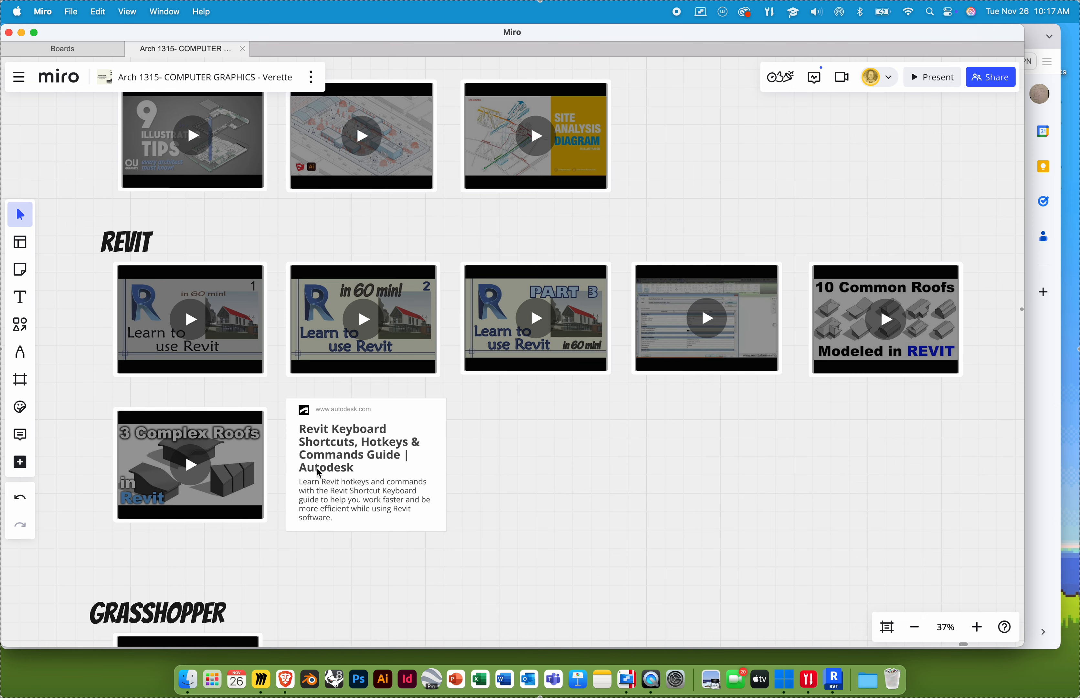
# Step: Open the Revit Keyboard Shortcuts card's autodesk.com/shortcuts/revit page in the browser
pyautogui.click(330, 472)
pyautogui.doubleClick(328, 470)
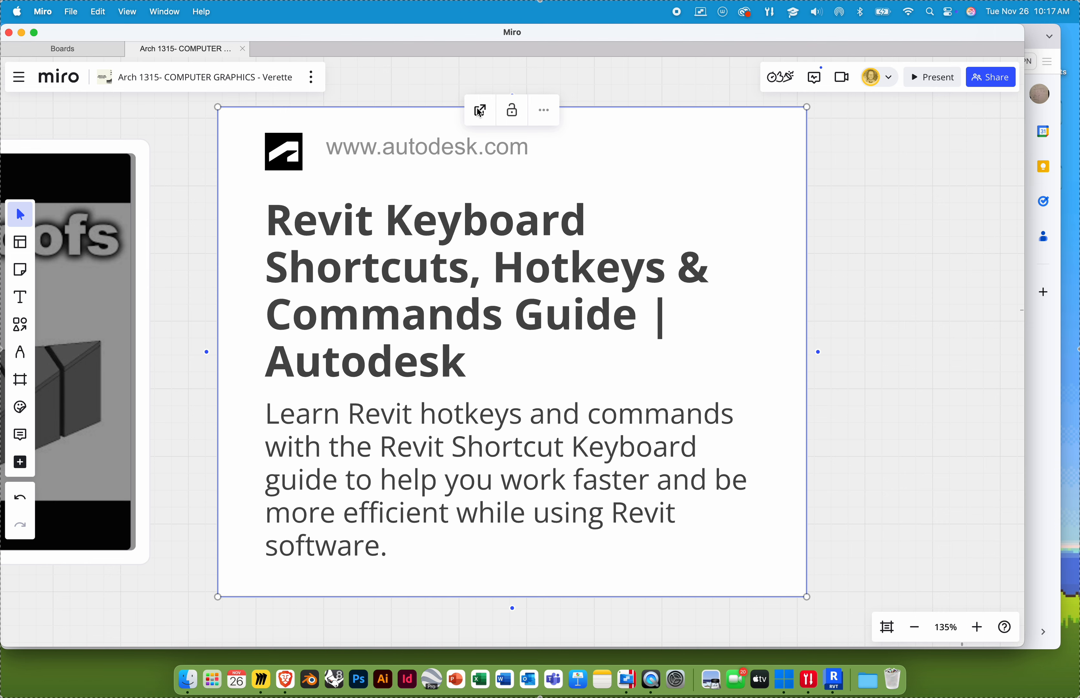
pyautogui.click(481, 111)
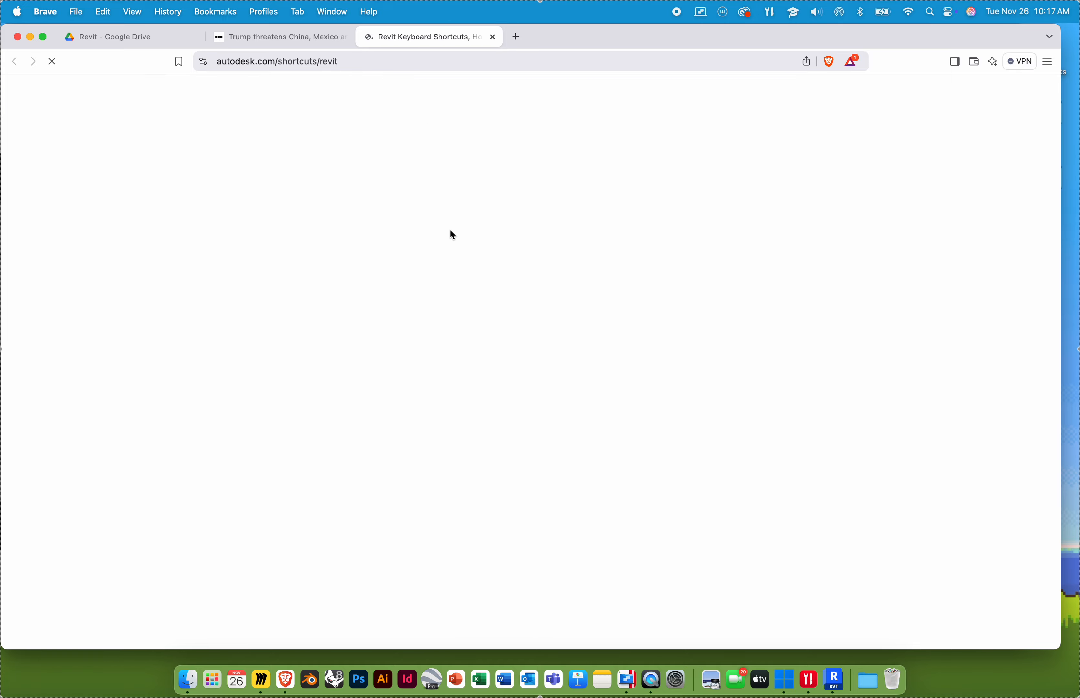
# Step: Scroll through the Autodesk Revit shortcut lists, then minimize Brave to reveal the Miro board
pyautogui.scroll(-5, 450, 247)
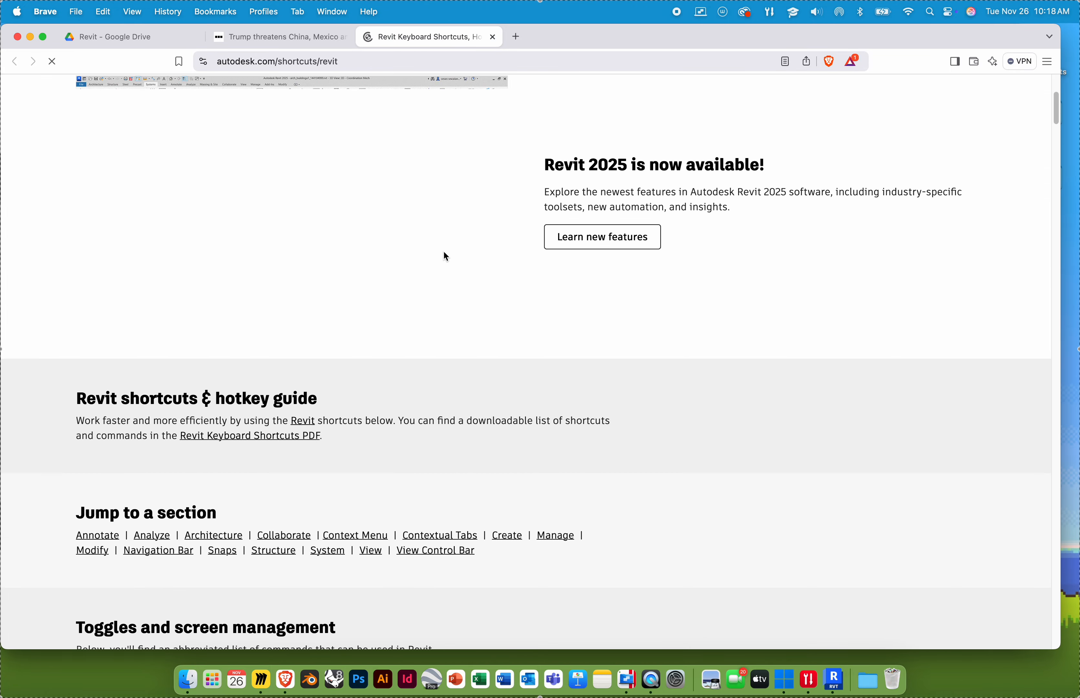
pyautogui.scroll(-10, 443, 250)
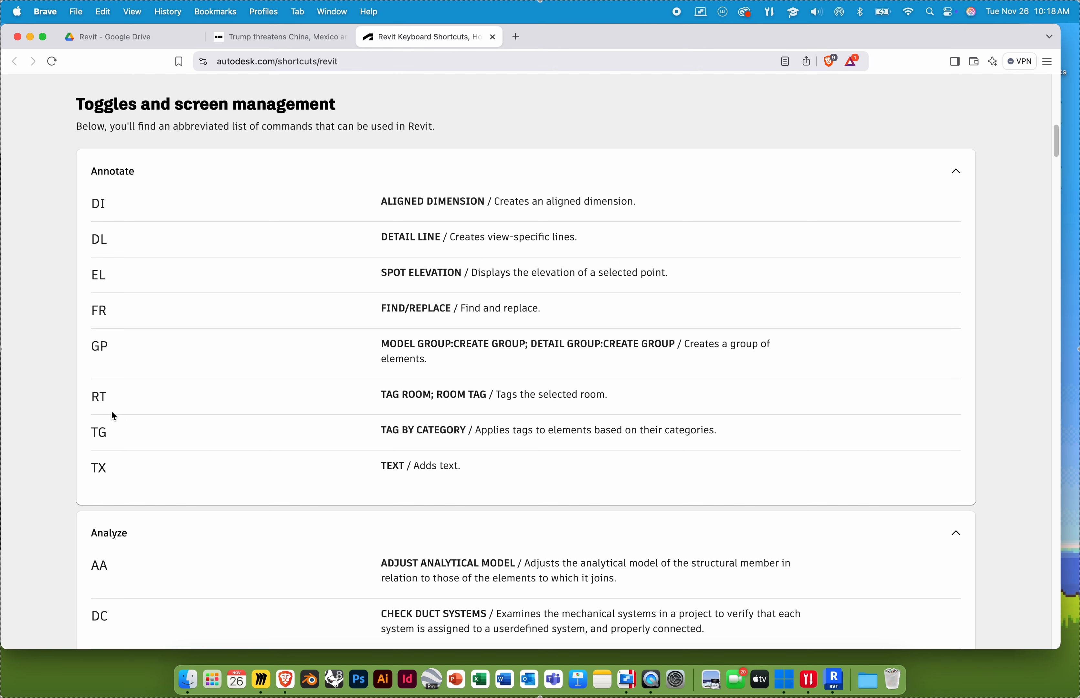
pyautogui.scroll(-5, 151, 453)
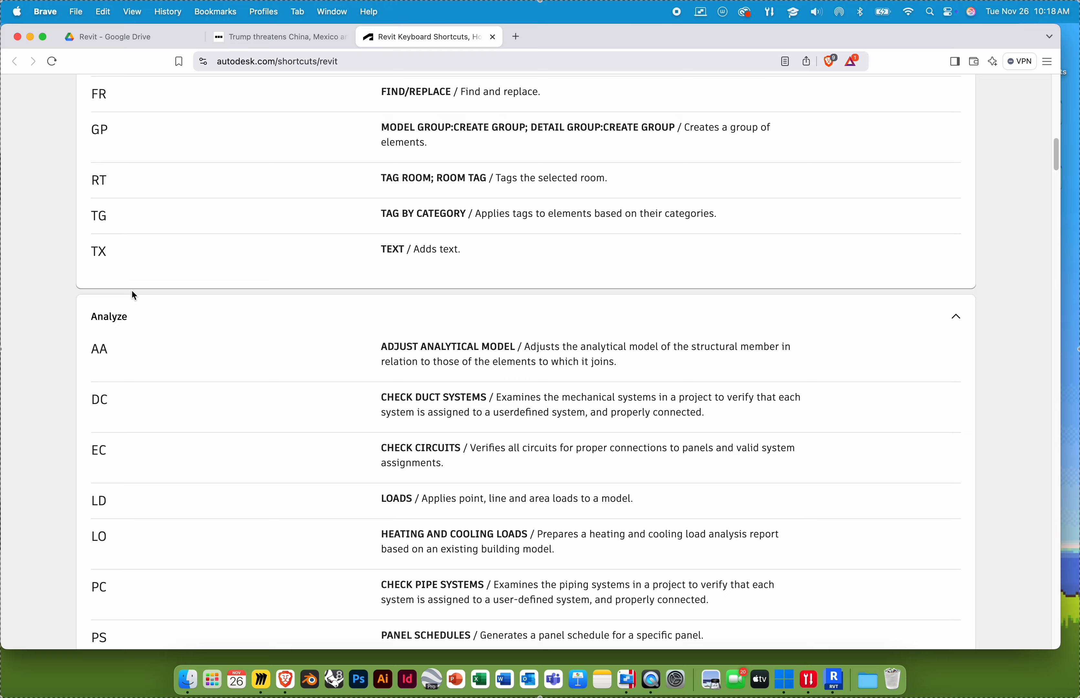
pyautogui.scroll(-15, 131, 289)
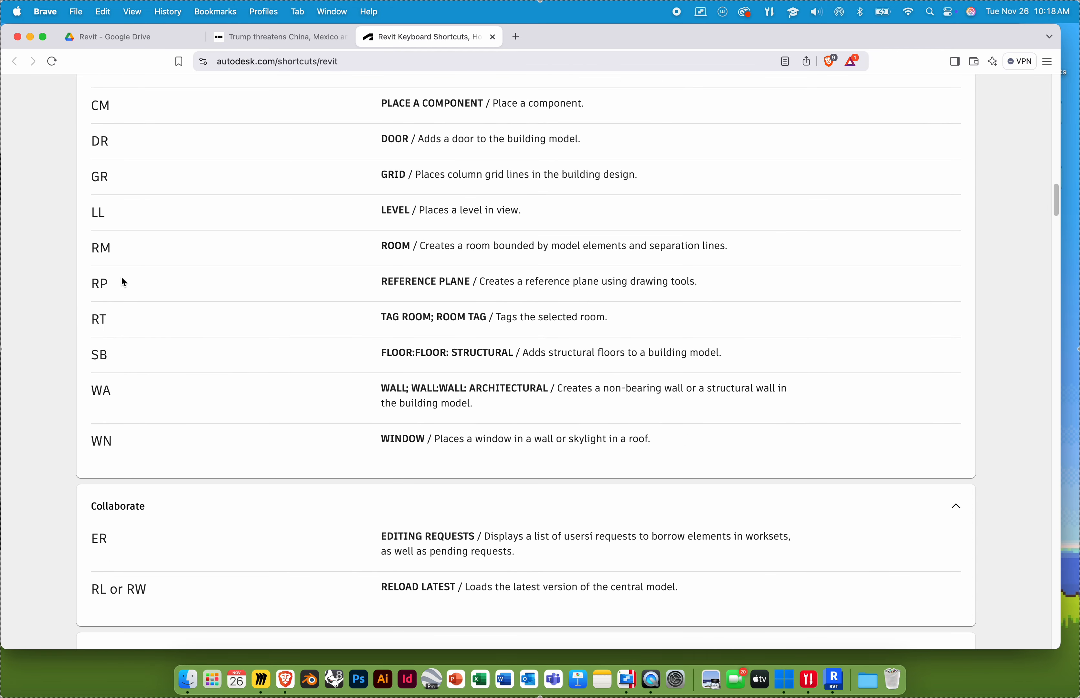
pyautogui.scroll(-5, 119, 322)
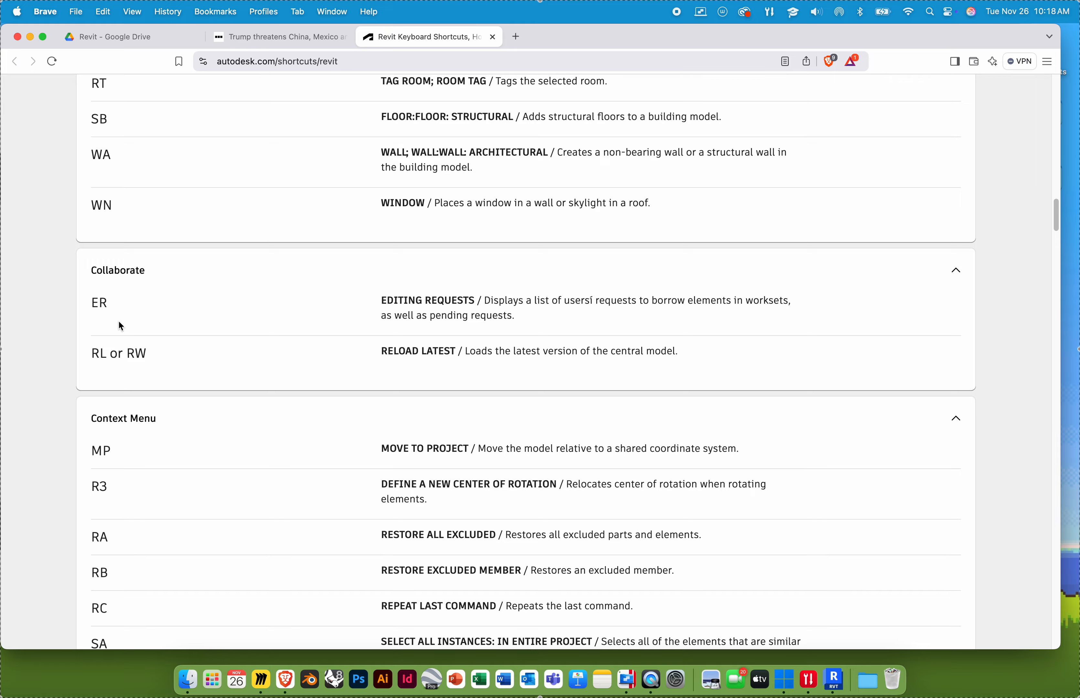
pyautogui.scroll(-10, 119, 323)
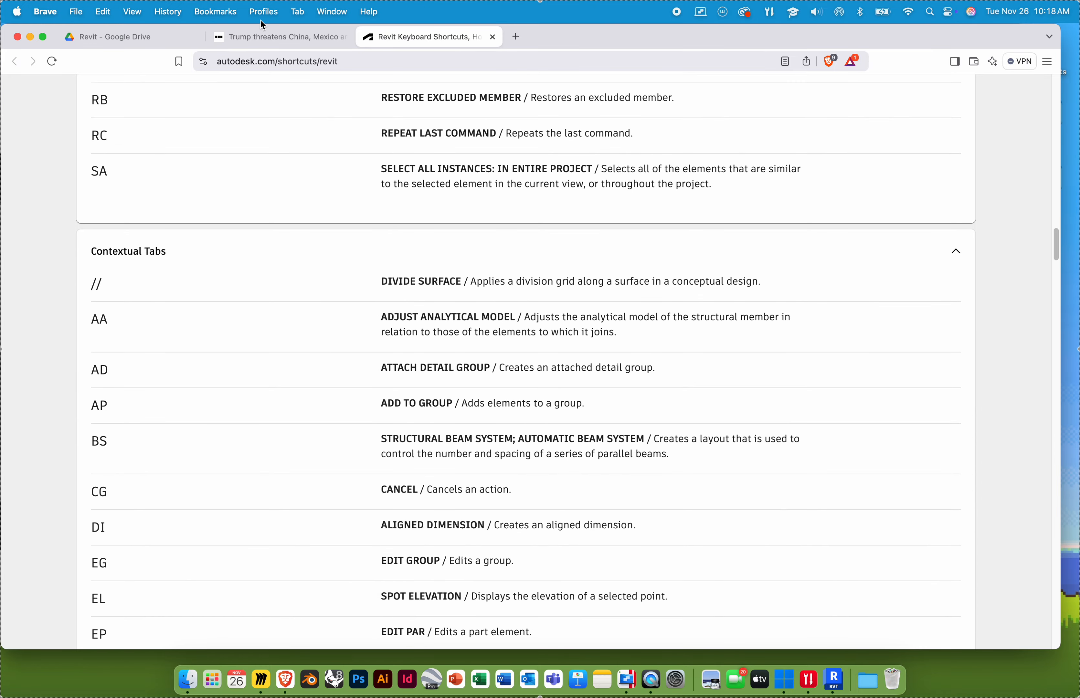
pyautogui.click(29, 37)
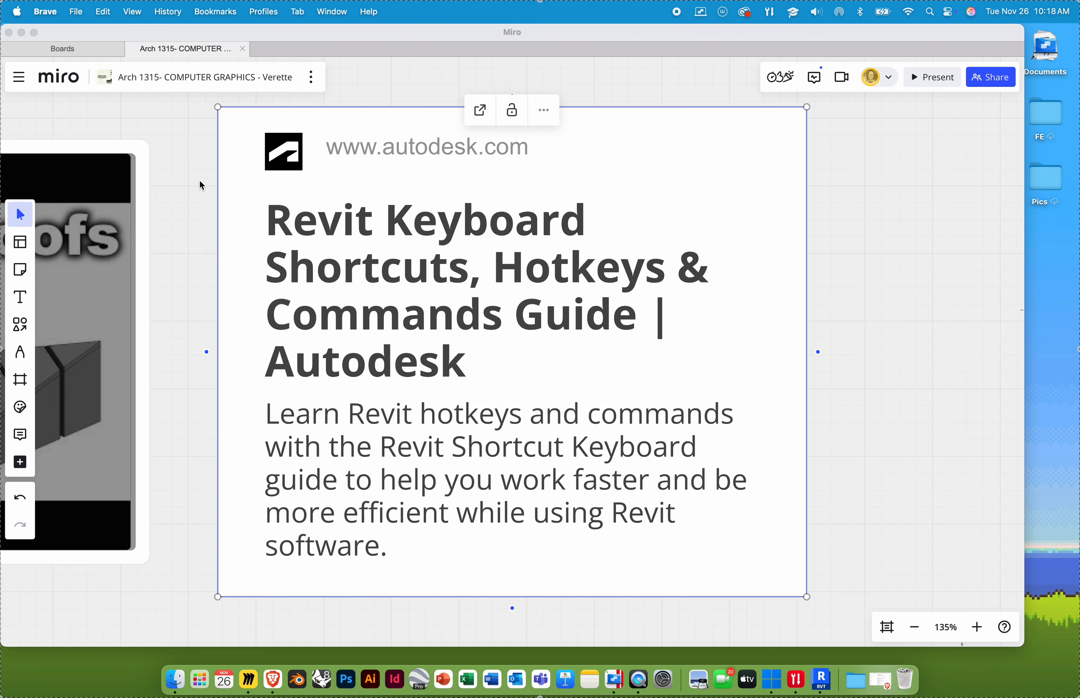
# Step: Zoom out and pan Miro to show the Revit section's six tutorial videos and shortcuts card
pyautogui.keyDown('ctrl'); pyautogui.scroll(-10, 190, 256); pyautogui.keyUp('ctrl')
pyautogui.scroll(5, 308, 454)
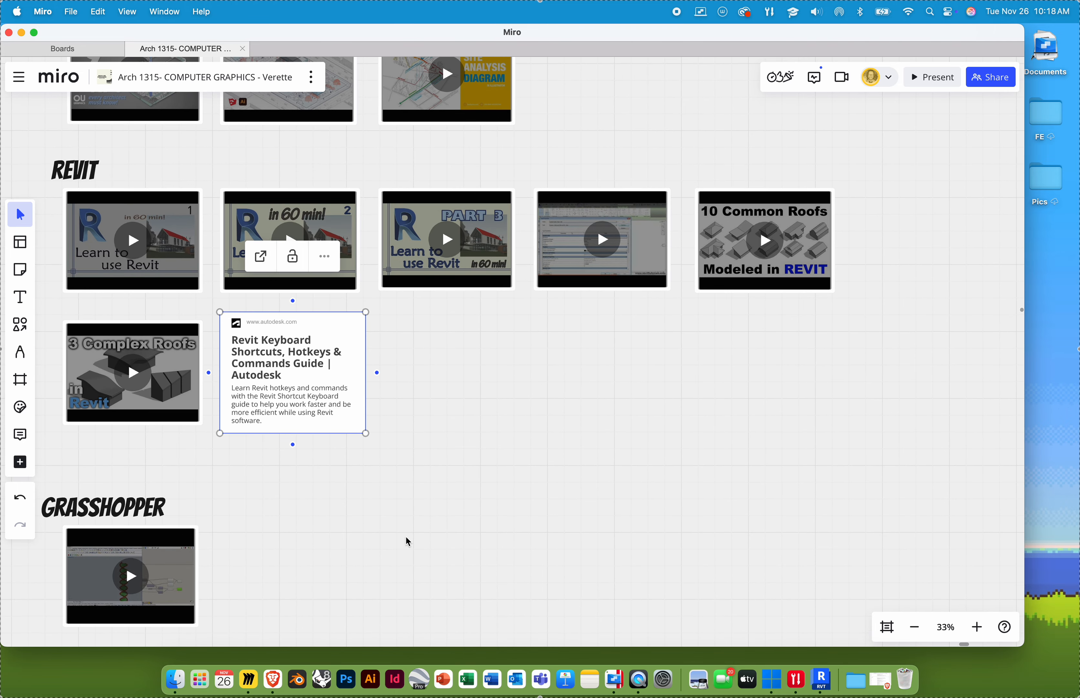
pyautogui.moveTo(439, 531); pyautogui.dragTo(475, 570)
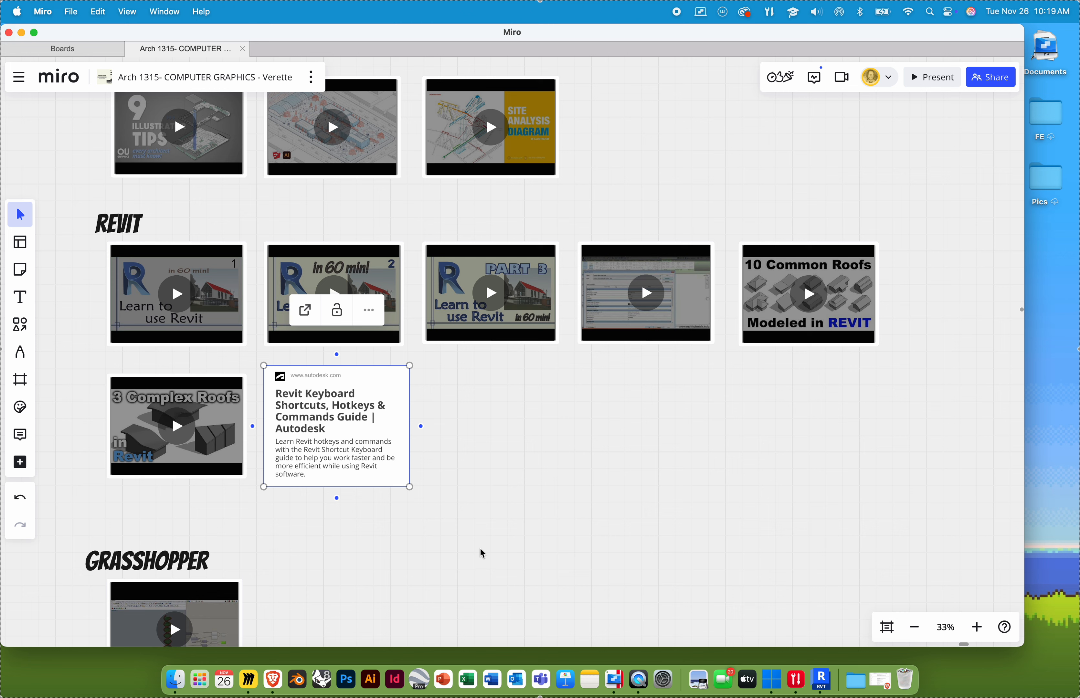
# Step: Deselect the card and pan the board down to the Oct 29th–Dec 3rd 2024 student work rows
pyautogui.click(483, 498)
pyautogui.scroll(-5, 482, 498)
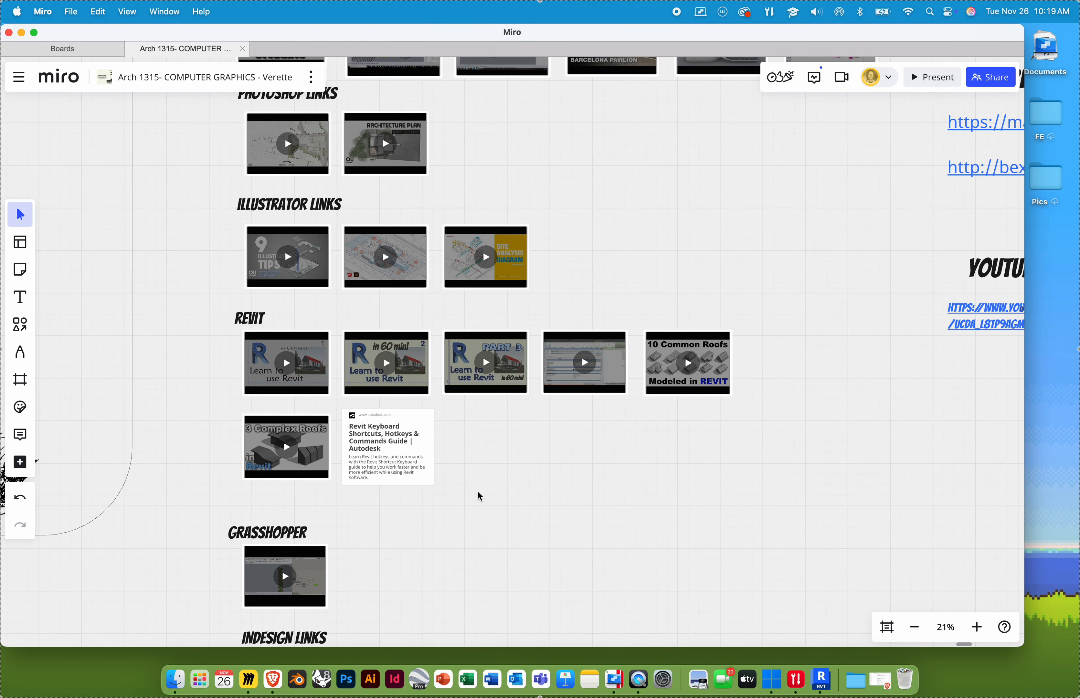
pyautogui.moveTo(480, 500); pyautogui.dragTo(471, 390)
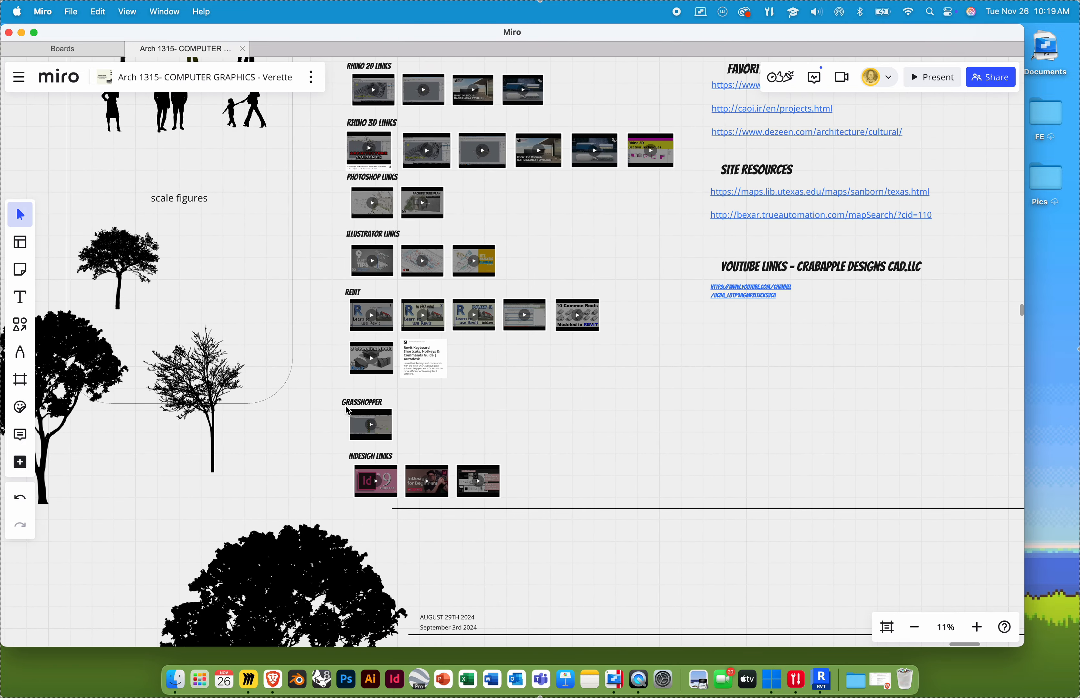
pyautogui.scroll(-2, 342, 415)
pyautogui.scroll(-10, 343, 417)
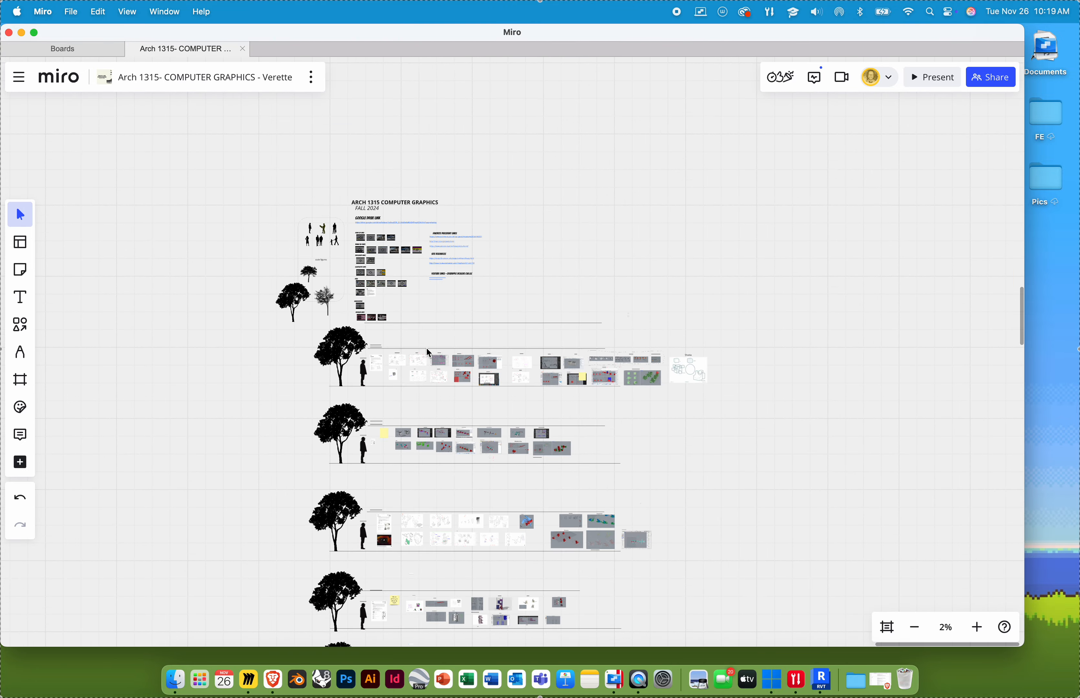
pyautogui.scroll(-10, 436, 366)
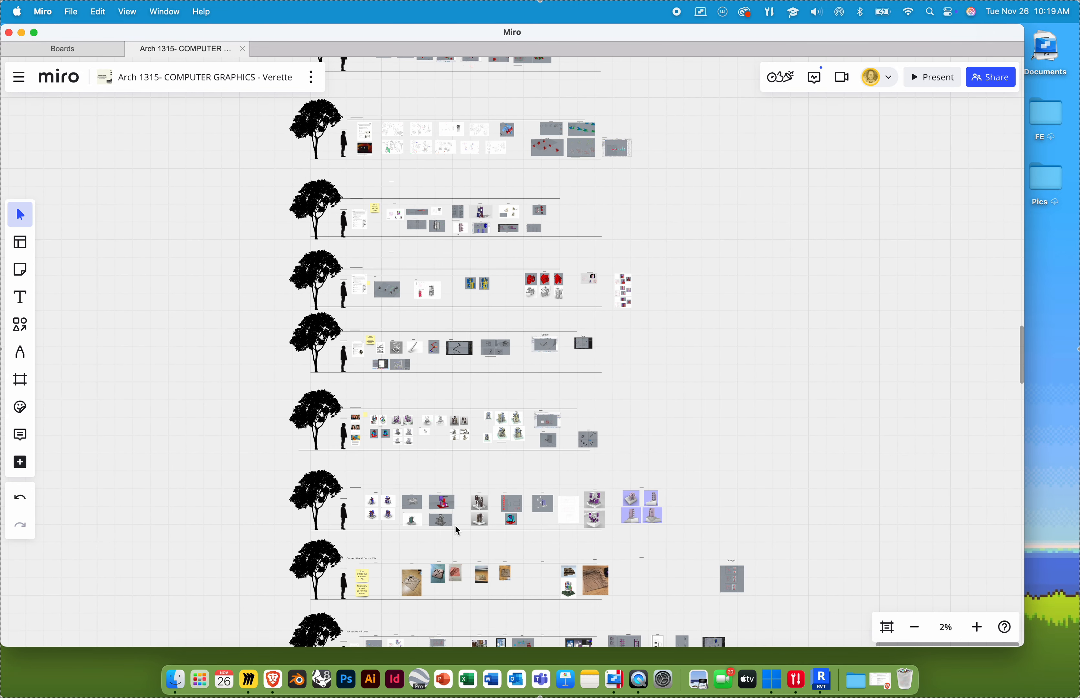
pyautogui.scroll(-1, 463, 368)
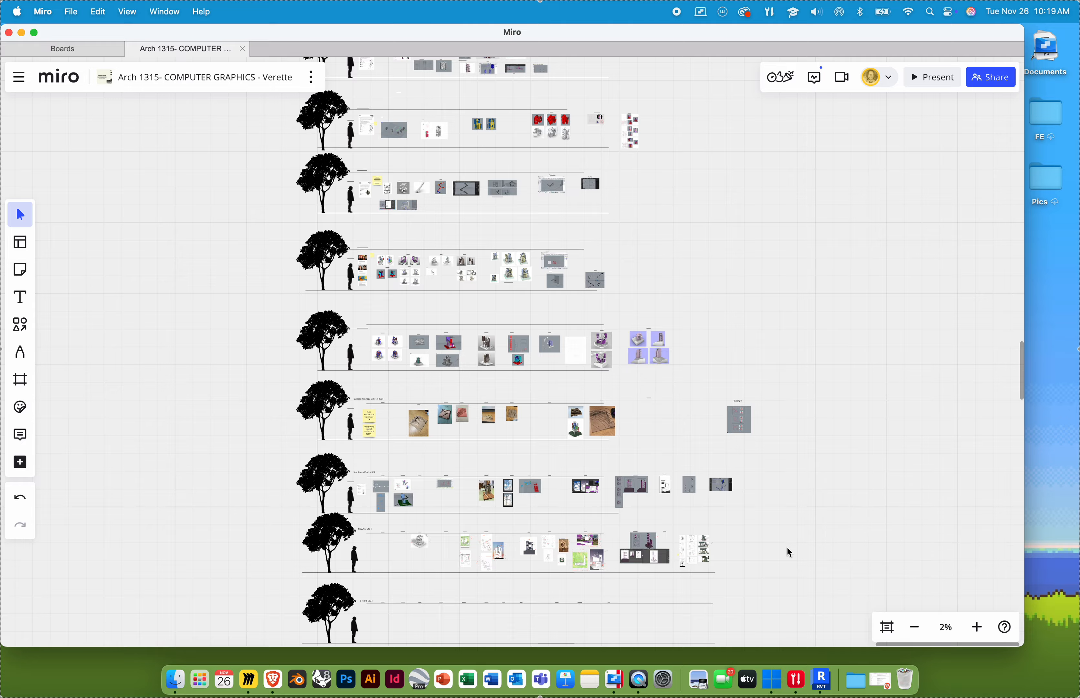
pyautogui.scroll(-5, 674, 453)
pyautogui.keyDown('ctrl'); pyautogui.scroll(5, 578, 458); pyautogui.keyUp('ctrl')
pyautogui.scroll(-1, 578, 515)
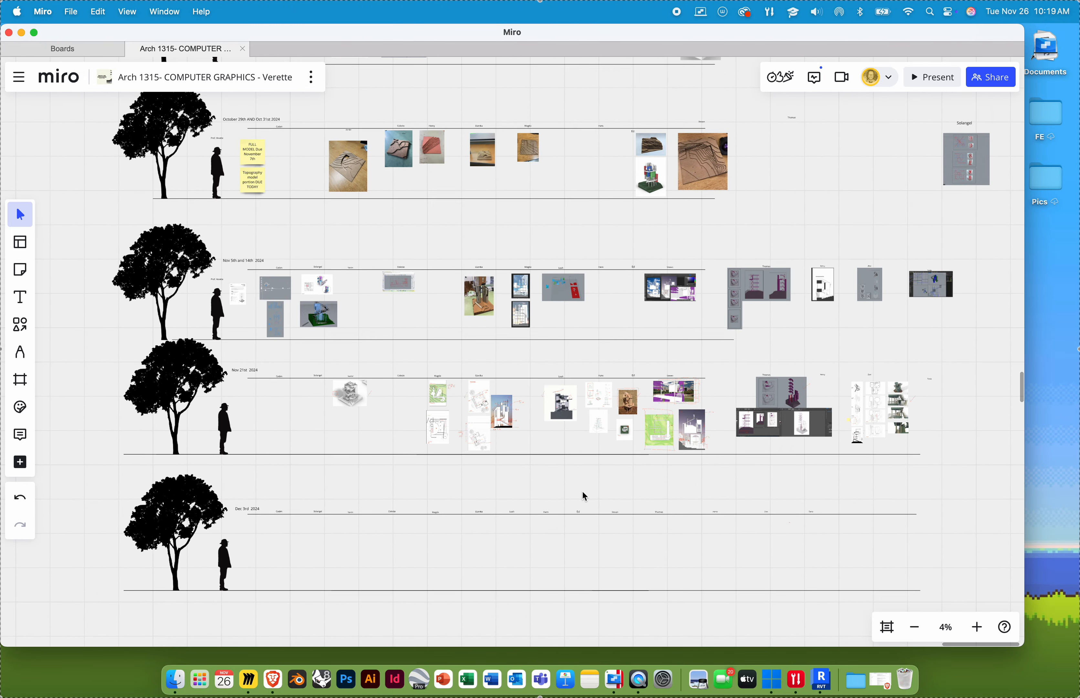
pyautogui.hotkey('ctrl', 'Right')
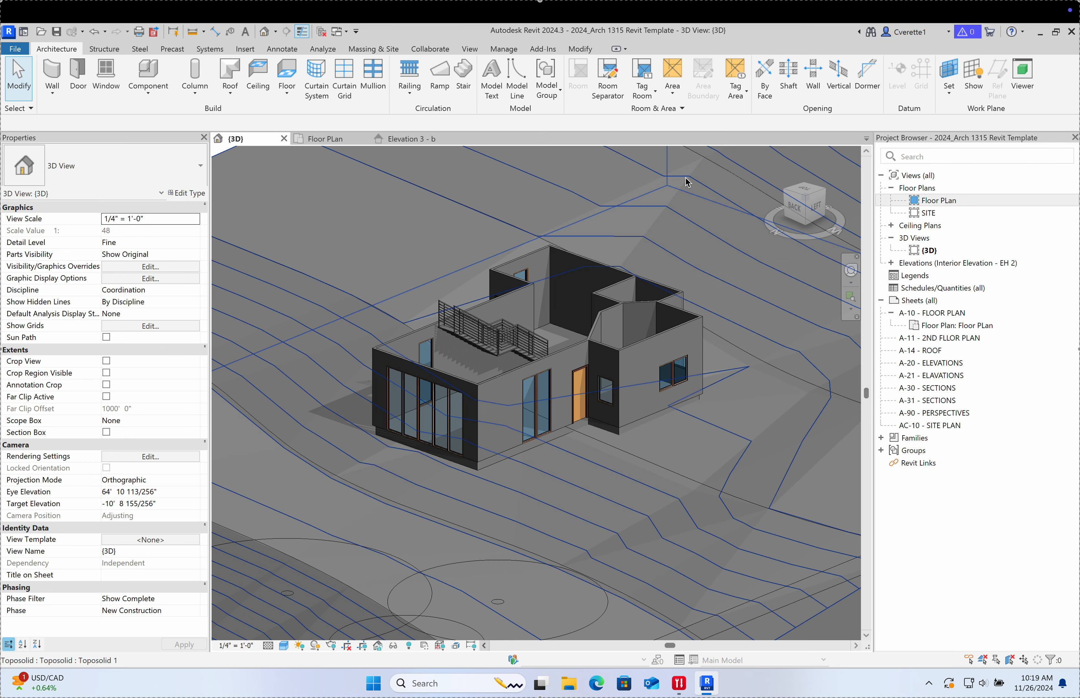
pyautogui.hotkey('ctrl', 'Left')
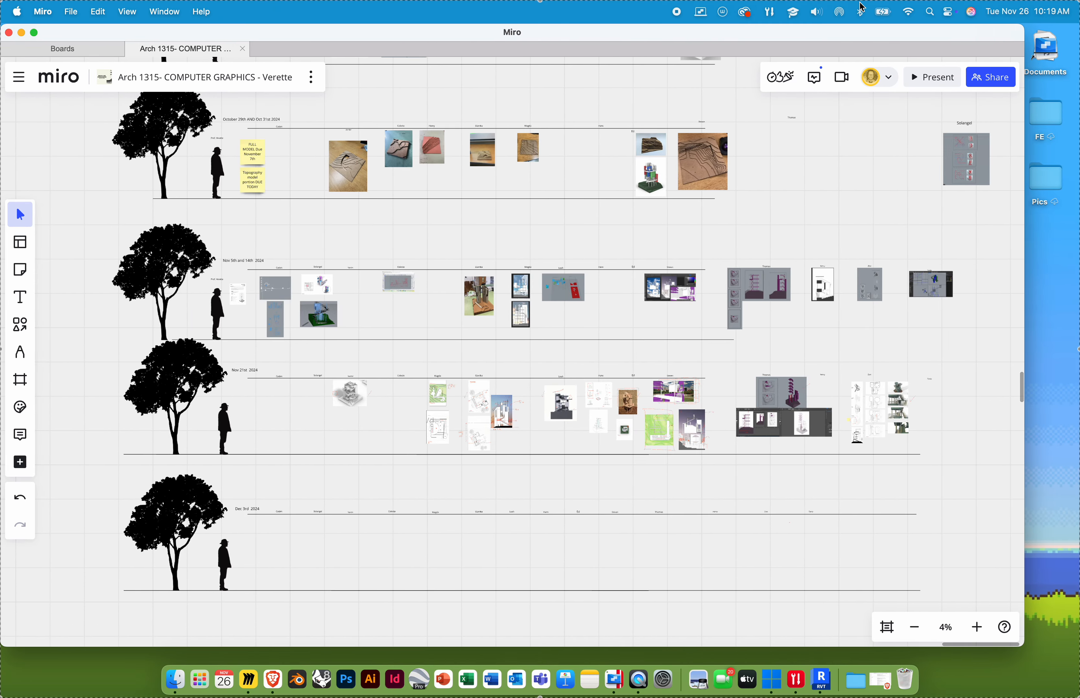